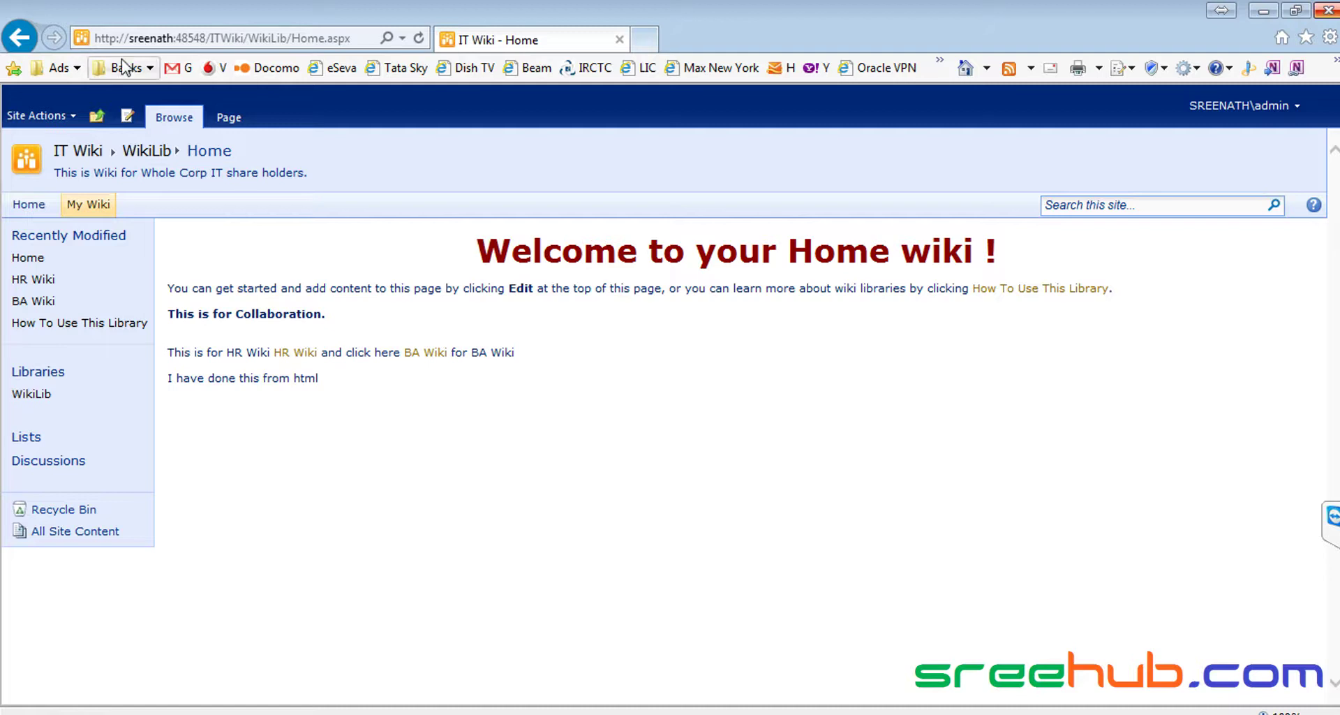
# - Go up from the IT Wiki to the CorpITCollection home page and reload it
pyautogui.click(97, 116)
pyautogui.click(160, 168)
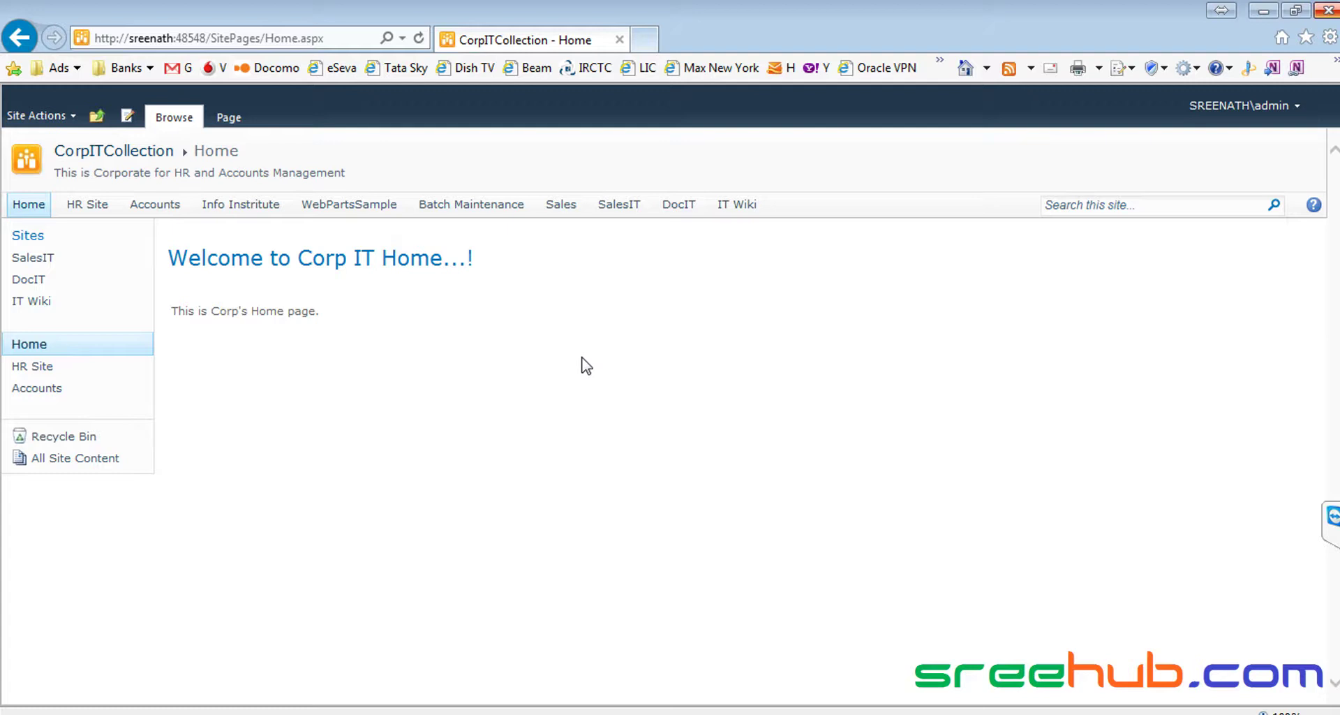
pyautogui.moveTo(335, 326); pyautogui.dragTo(140, 271)
pyautogui.click(354, 262)
pyautogui.click(117, 152)
# - Open the Create gallery from Site Actions and filter it to library templates
pyautogui.click(40, 120)
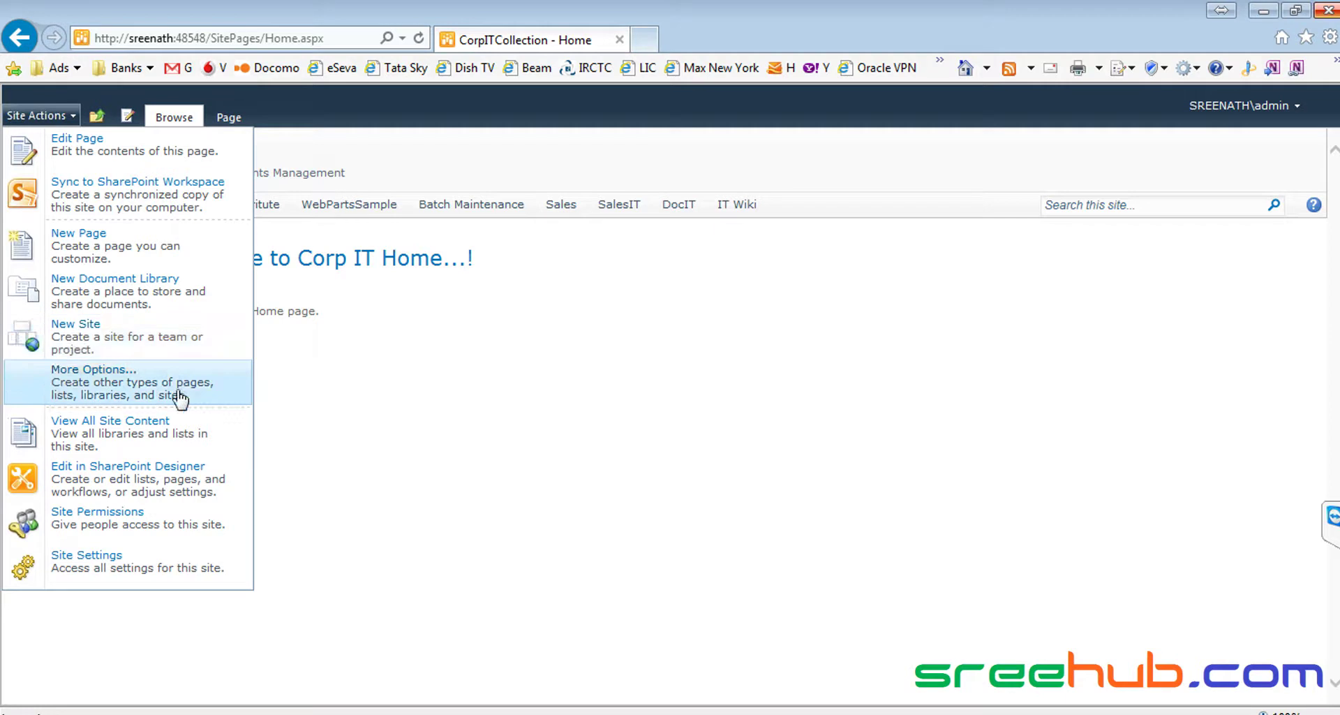
pyautogui.click(113, 385)
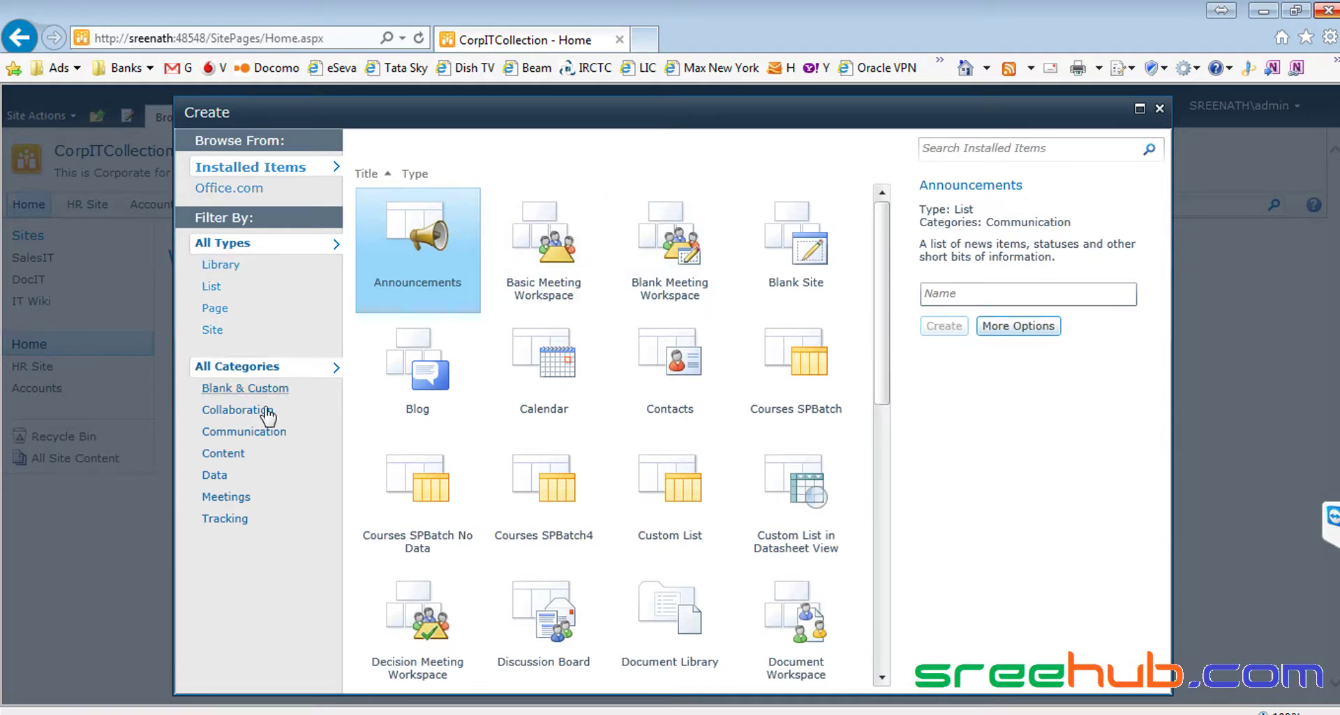
pyautogui.click(213, 330)
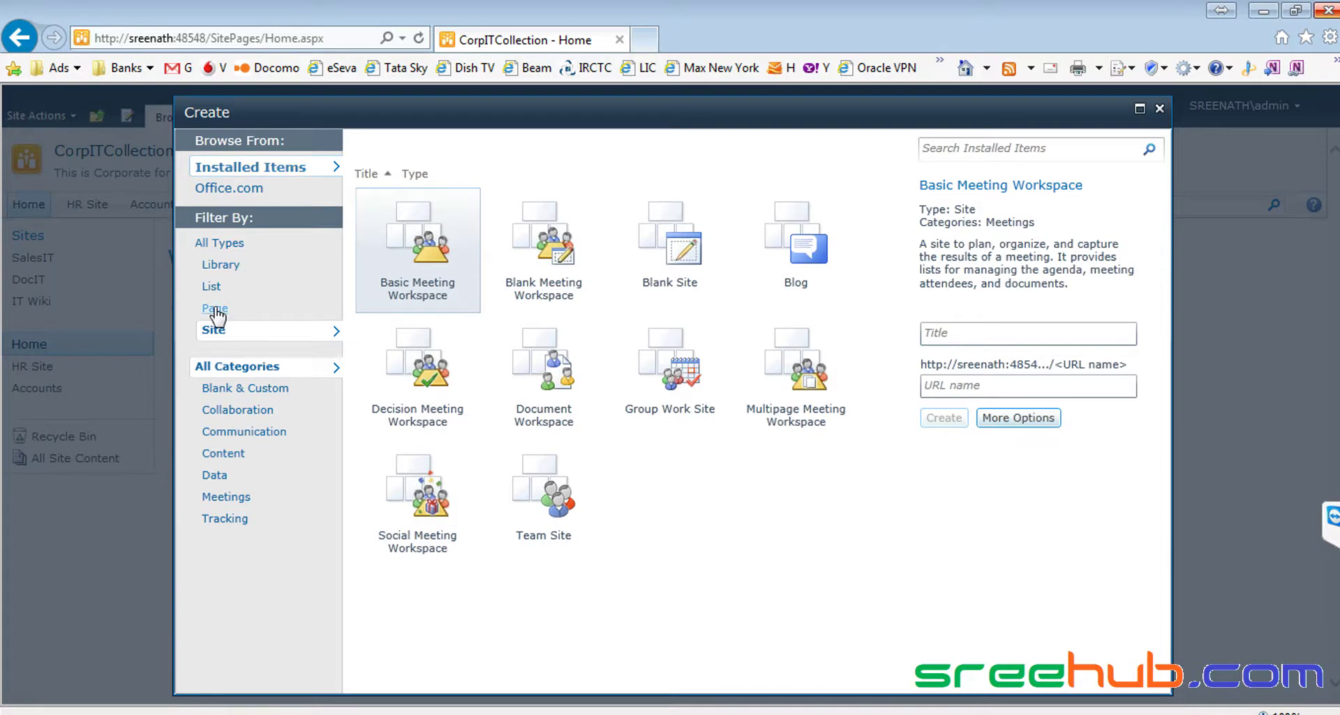
pyautogui.click(215, 308)
pyautogui.click(211, 286)
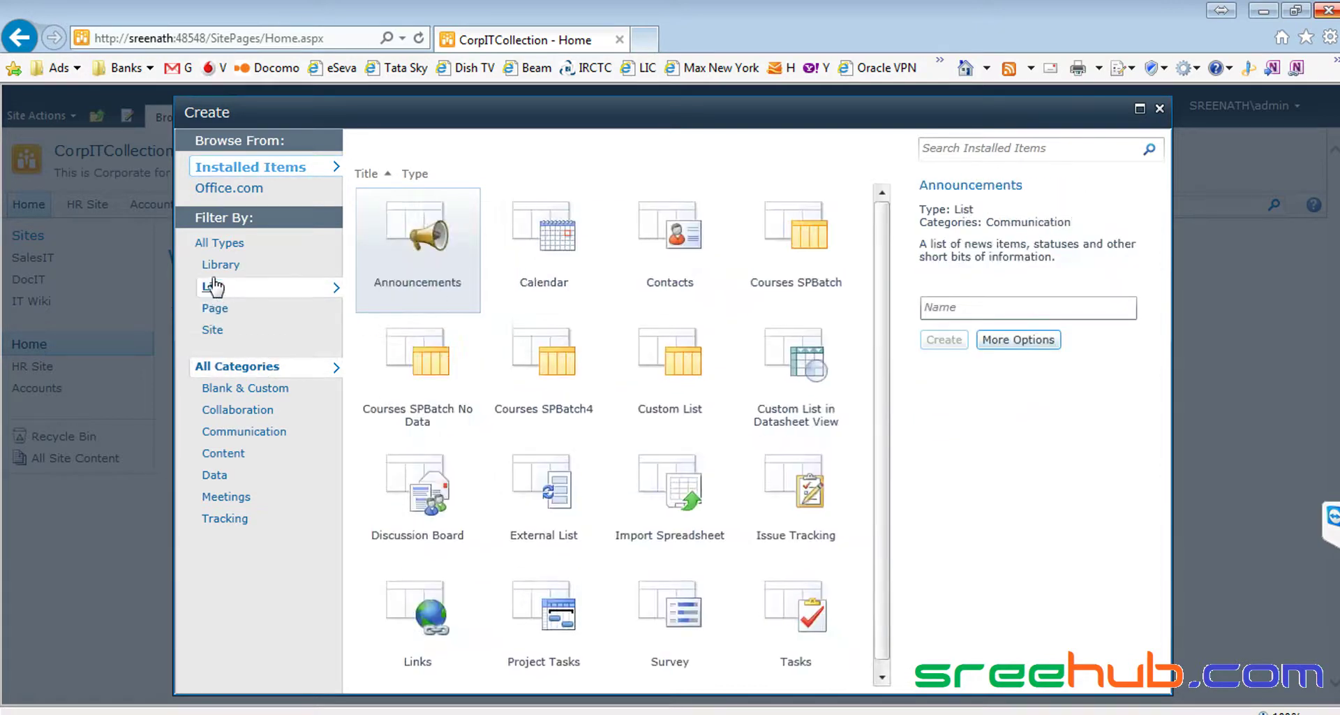
pyautogui.click(218, 265)
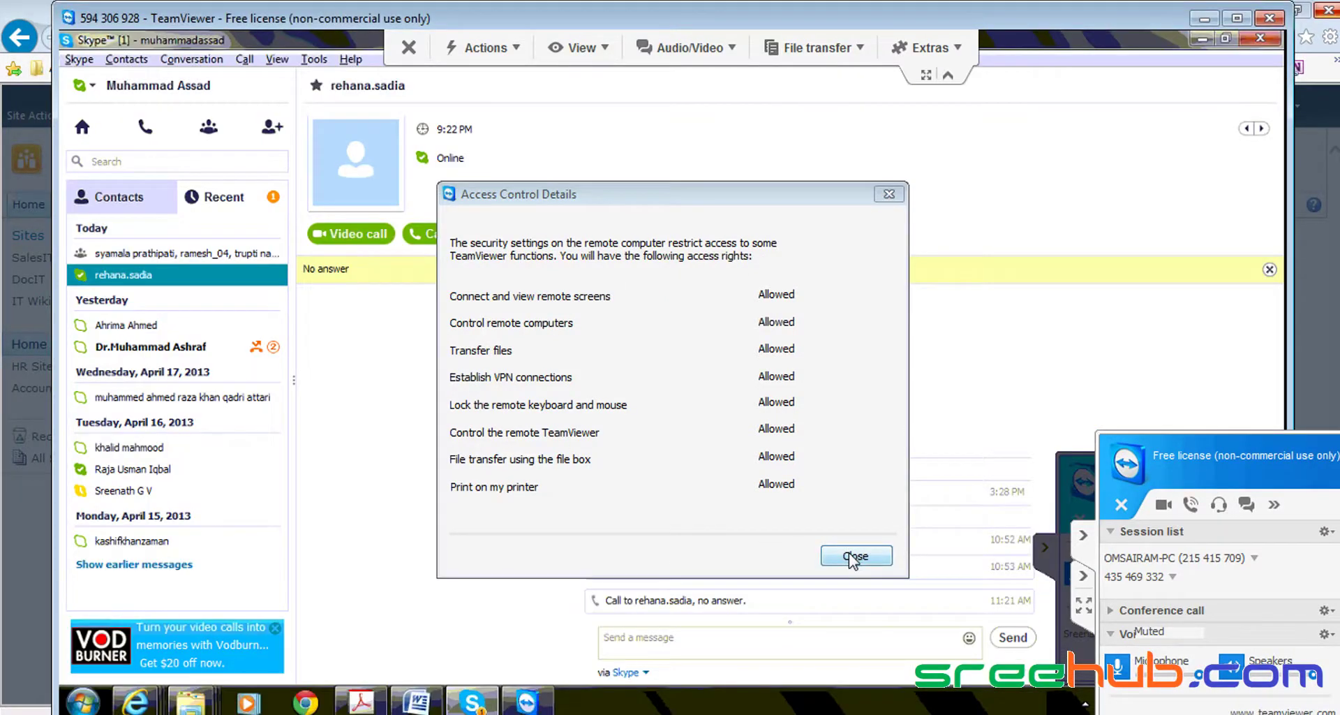
# - Close the TeamViewer access-rights dialog and session, then switch to Skype
pyautogui.click(855, 556)
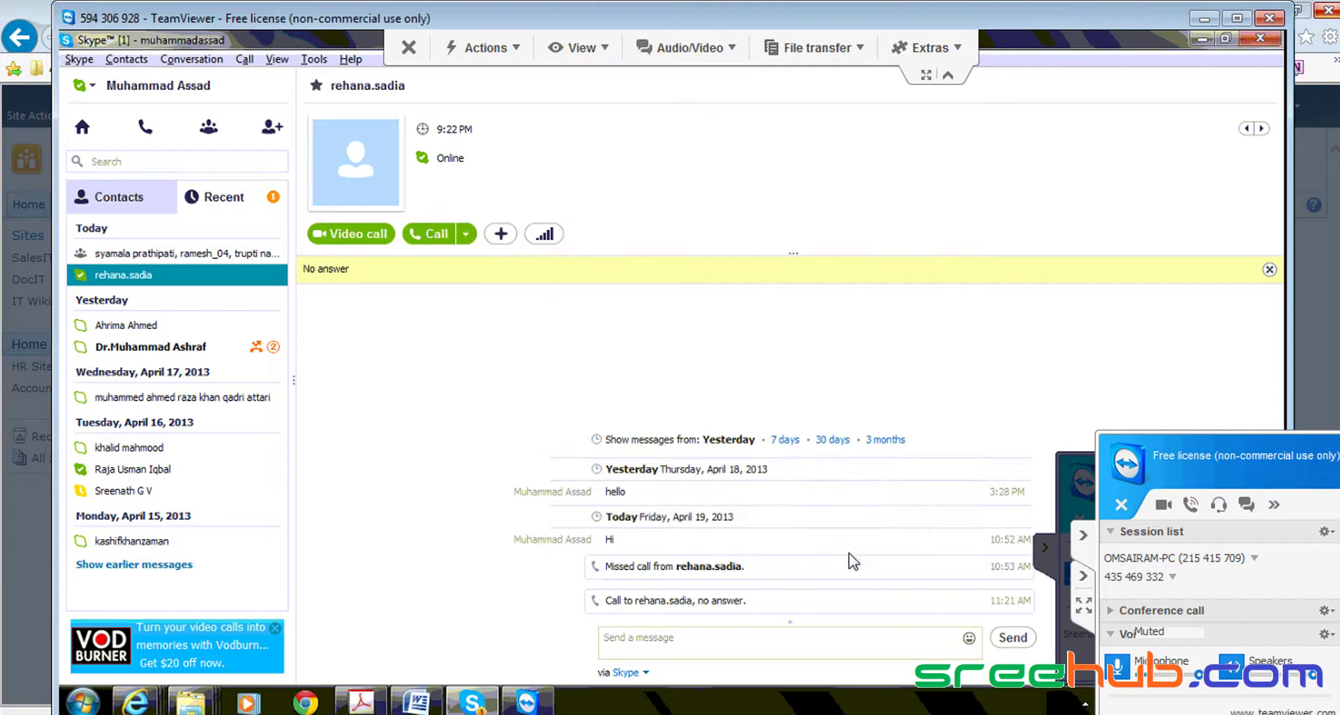
pyautogui.rightClick(944, 713)
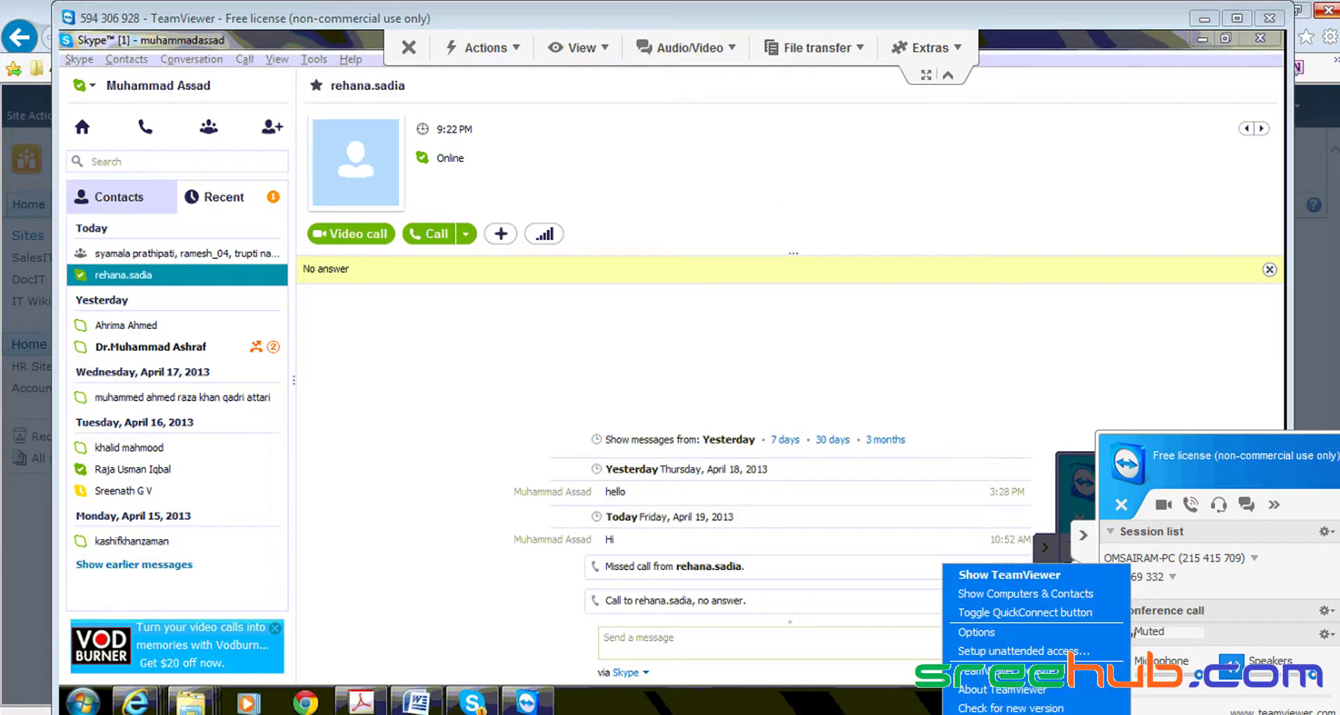
pyautogui.click(984, 713)
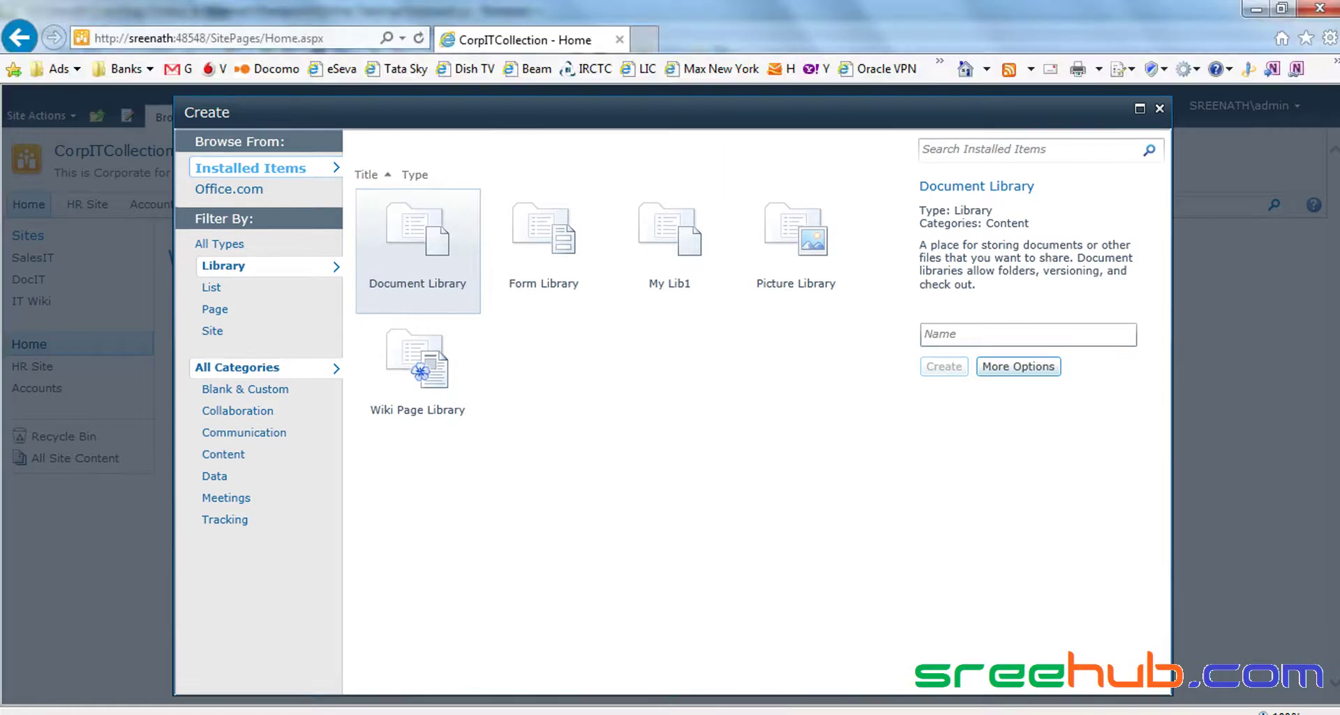
pyautogui.hotkey('alt', 'Tab')
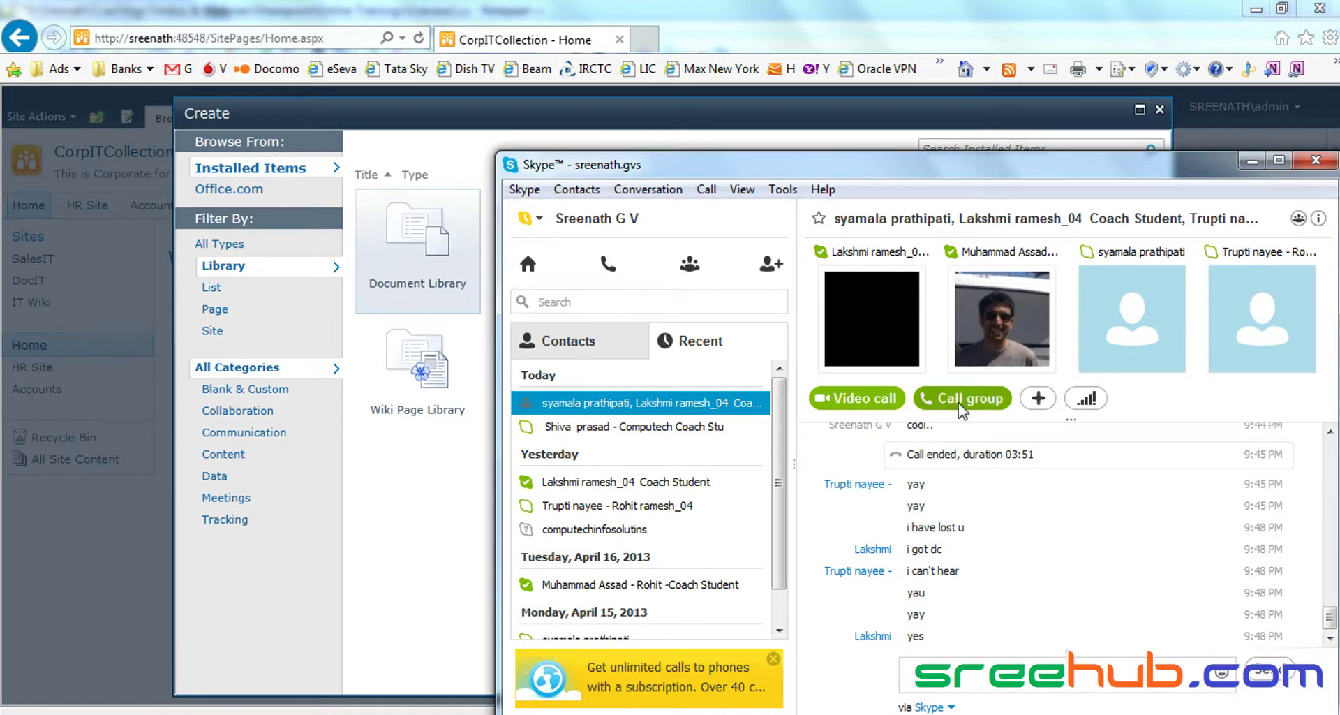
# - Start a Skype group call and try sharing the screen, dismissing the Premium offer
pyautogui.click(960, 398)
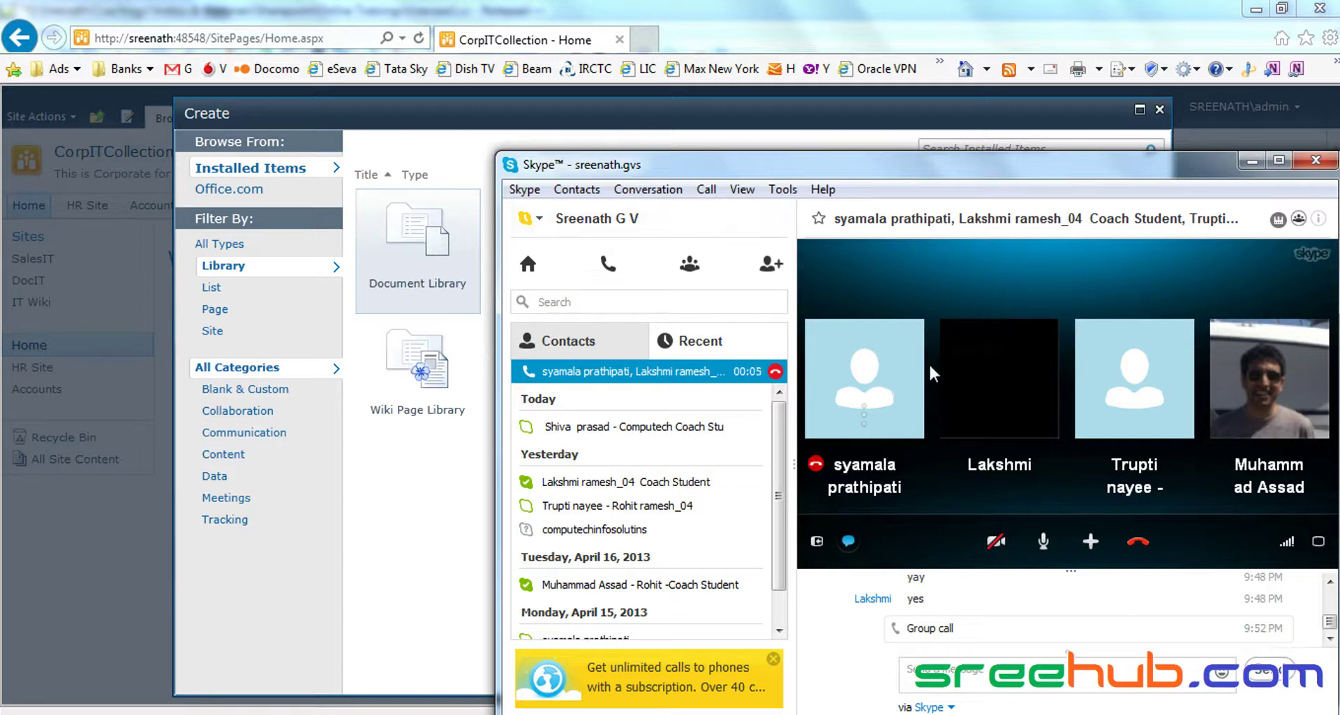
pyautogui.click(646, 189)
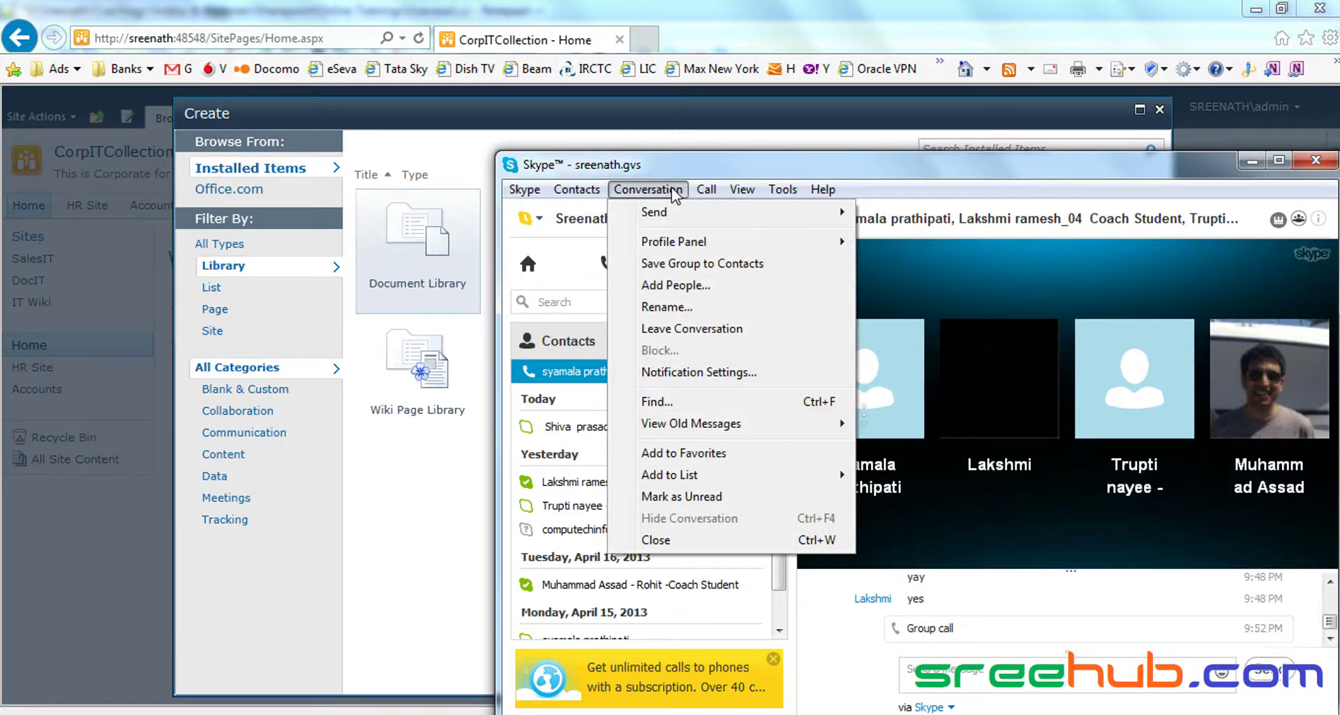
pyautogui.moveTo(712, 195)
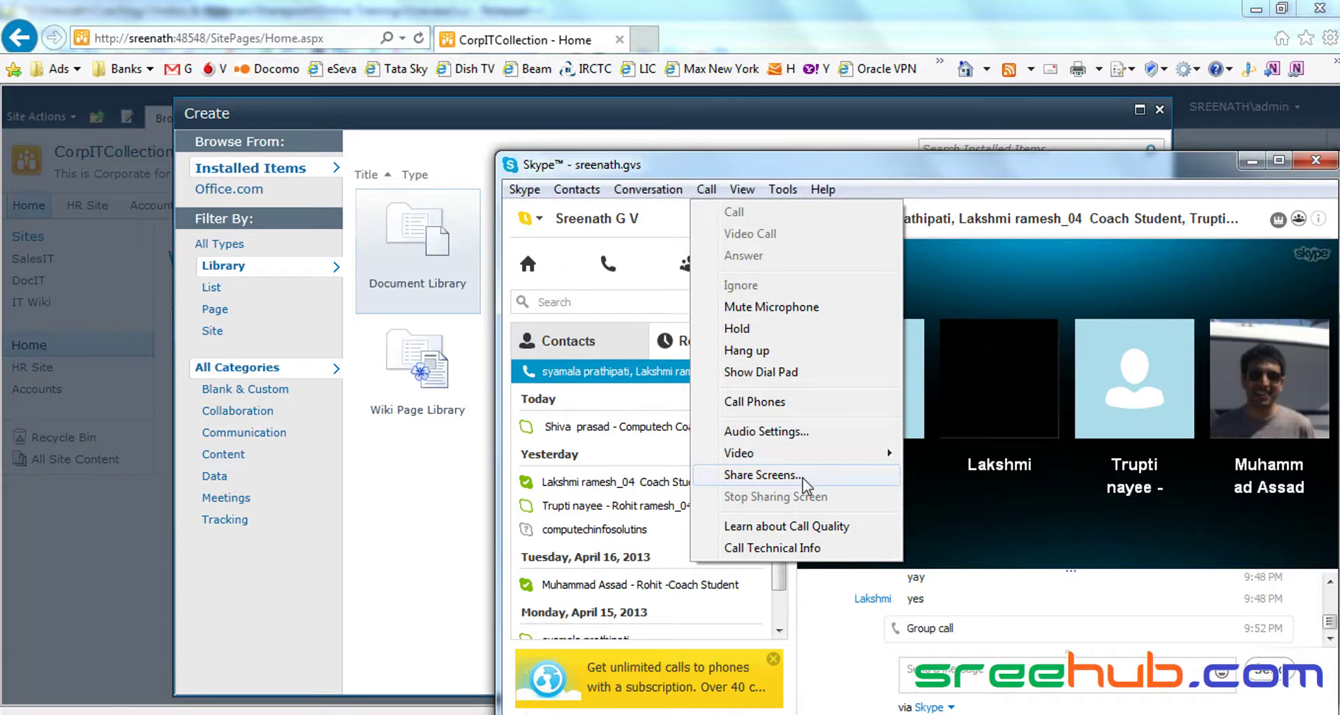
pyautogui.click(803, 476)
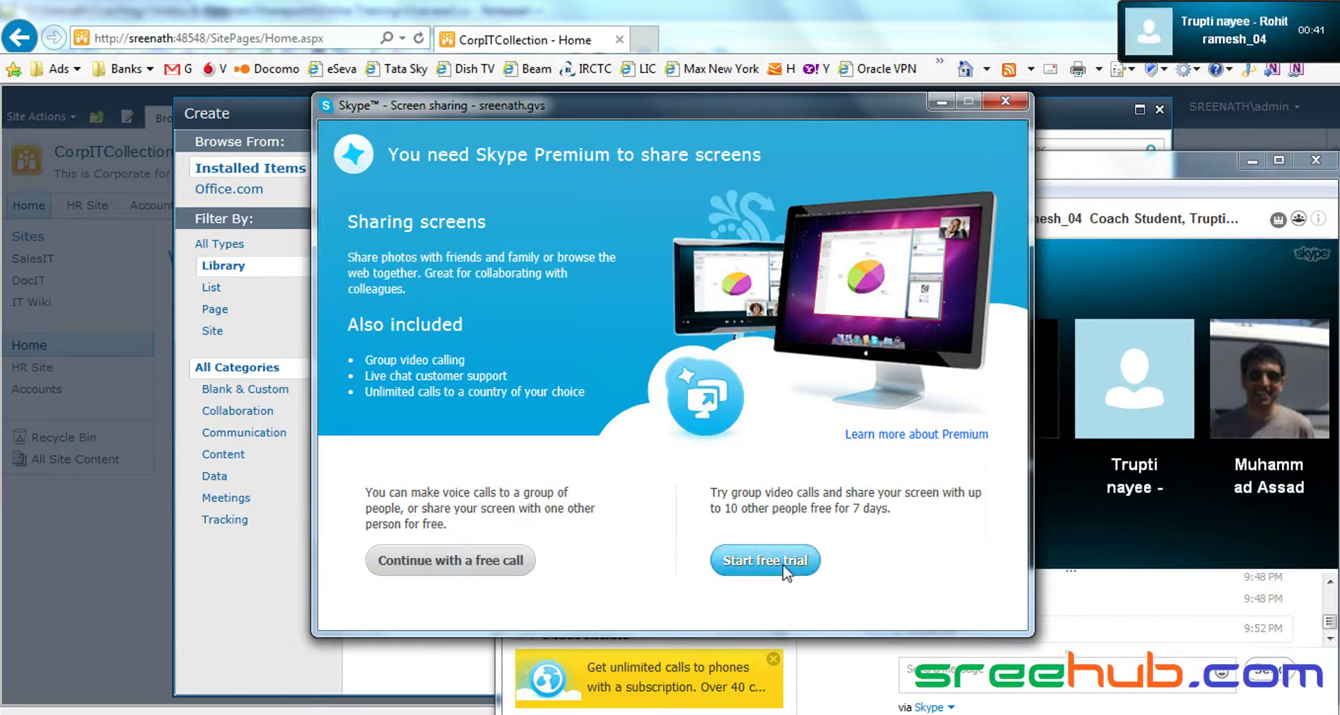
pyautogui.click(1004, 100)
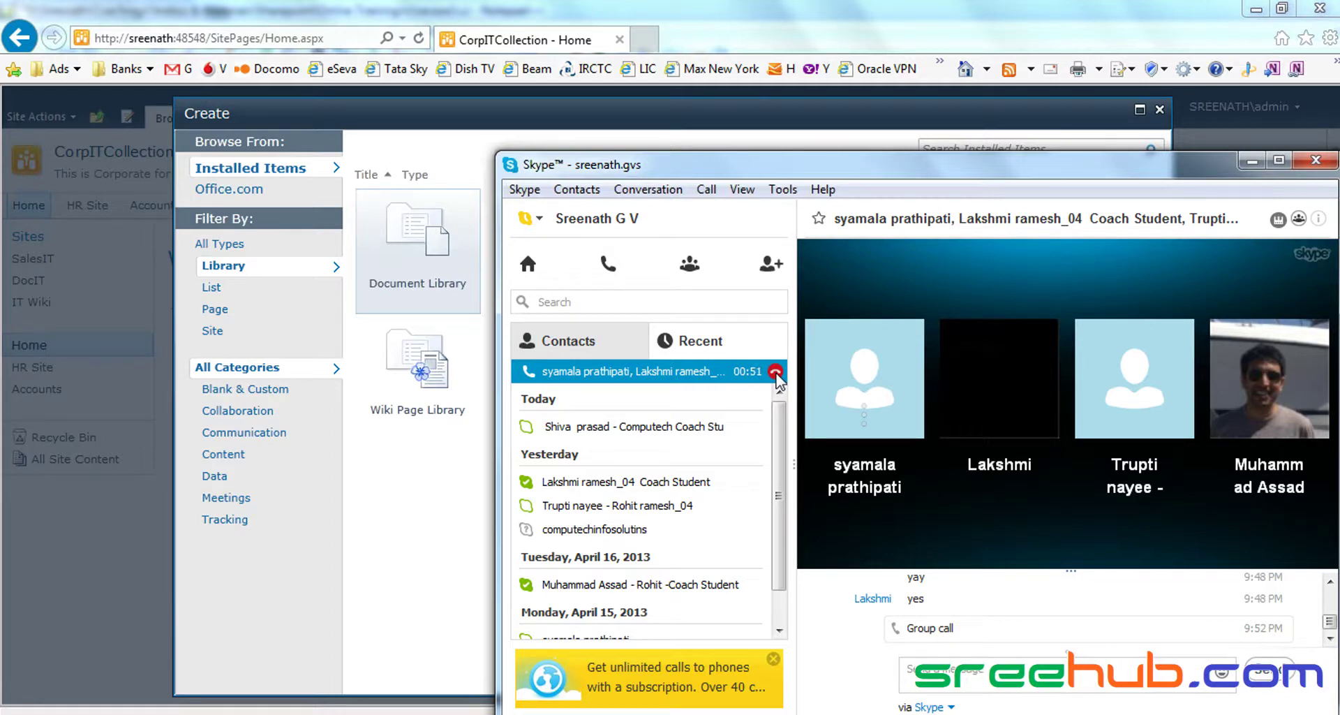
# - Hang up the group call after 00:51 and set Skype aside
pyautogui.click(775, 372)
pyautogui.click(562, 705)
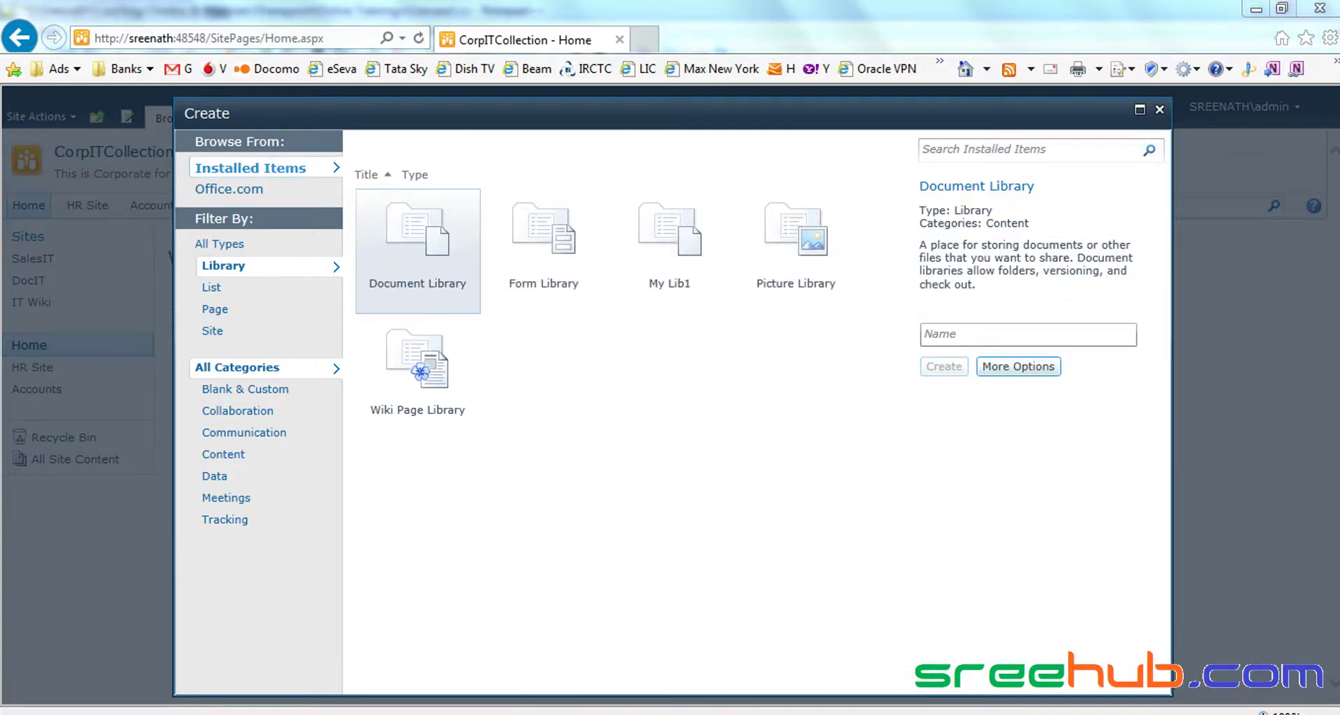
pyautogui.click(551, 714)
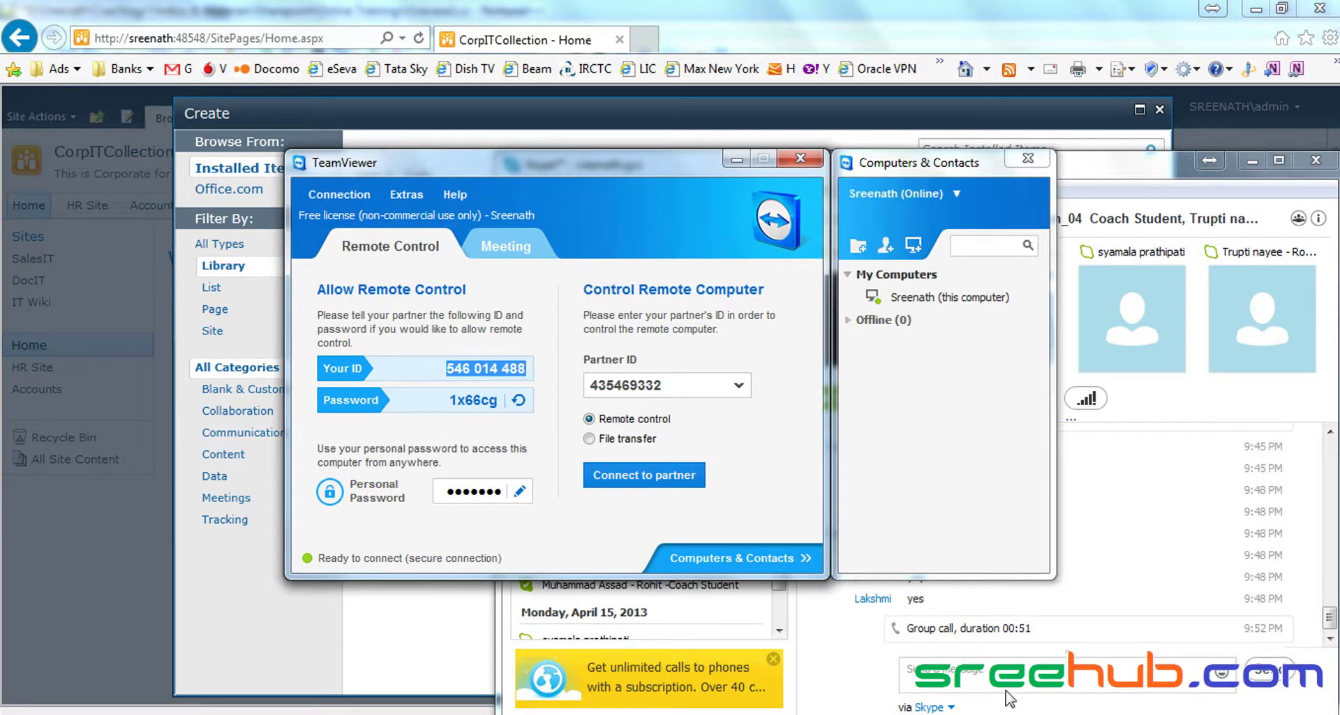
# - Send this computer's TeamViewer ID and current password to the partner in Skype chat
pyautogui.click(987, 668)
pyautogui.hotkey('ctrl', 'v')
pyautogui.press('Return')
pyautogui.click(450, 400)
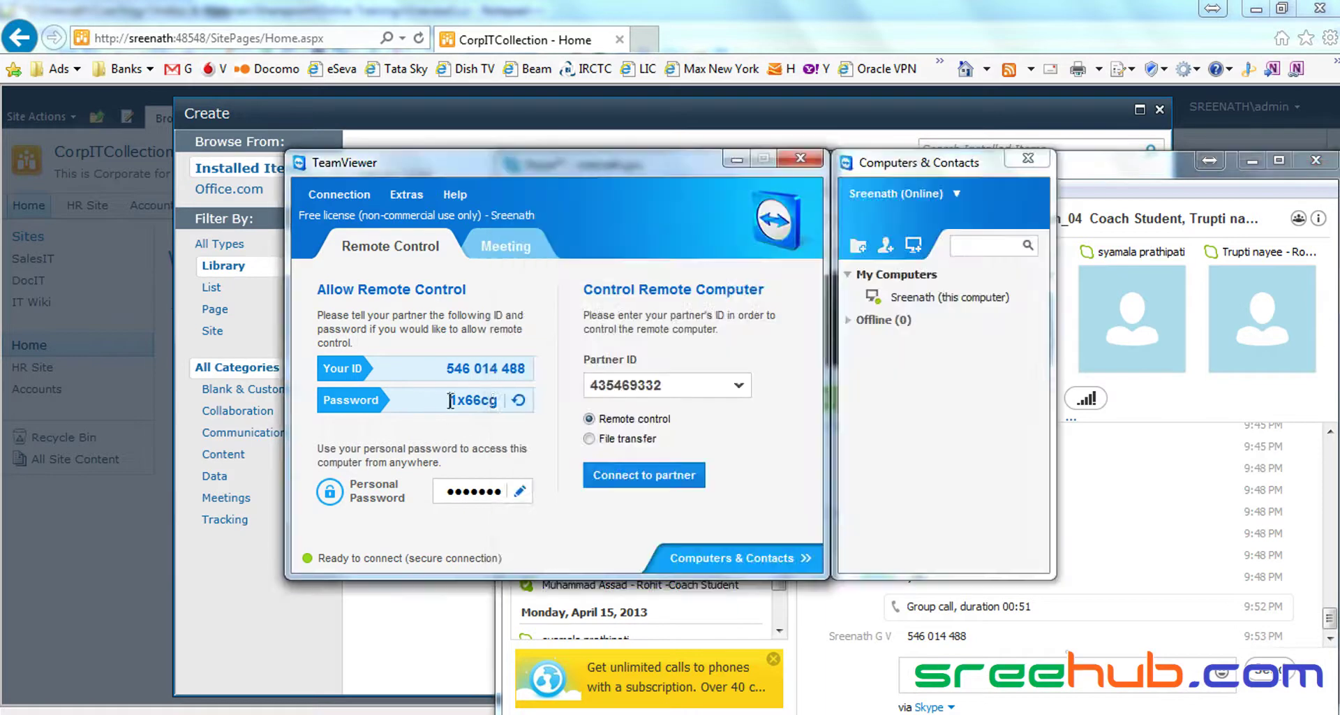
pyautogui.doubleClick(481, 400)
pyautogui.hotkey('ctrl', 'c')
pyautogui.click(1011, 674)
pyautogui.hotkey('ctrl', 'v')
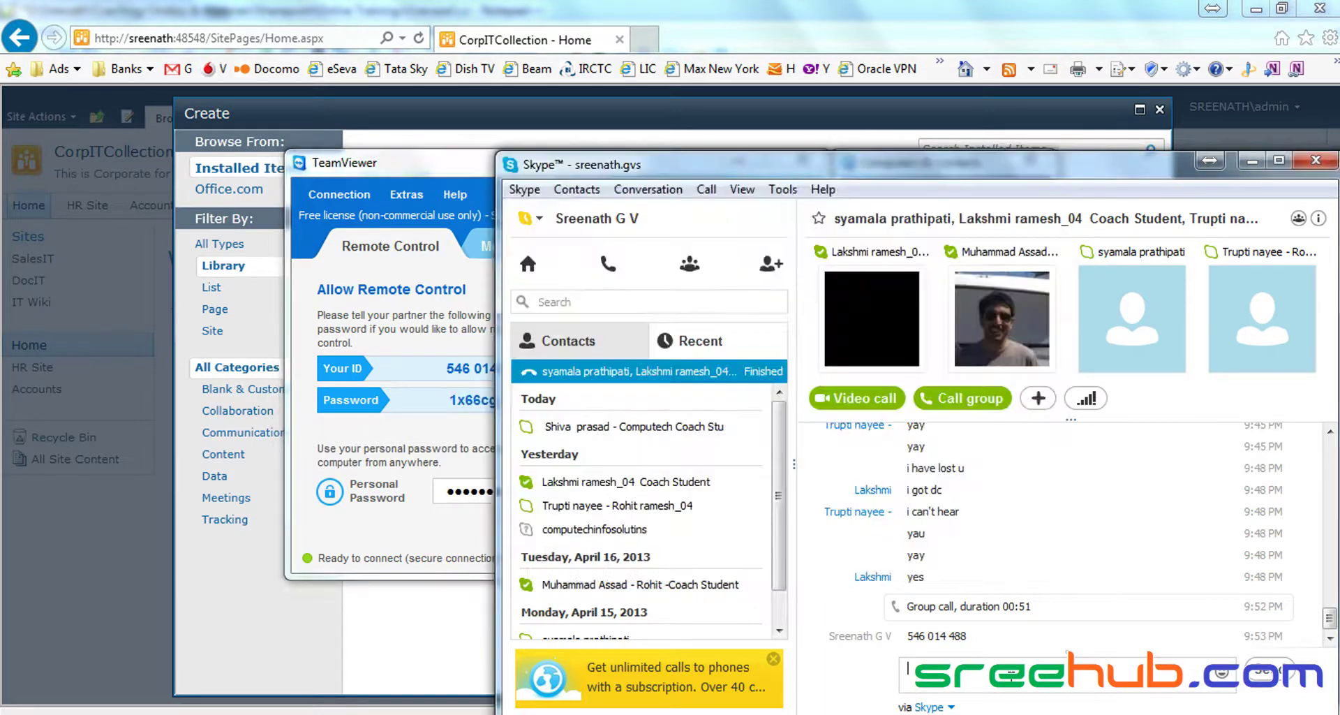
pyautogui.press('Return')
# - Generate a new random TeamViewer password twice, sending each one in the chat
pyautogui.click(519, 400)
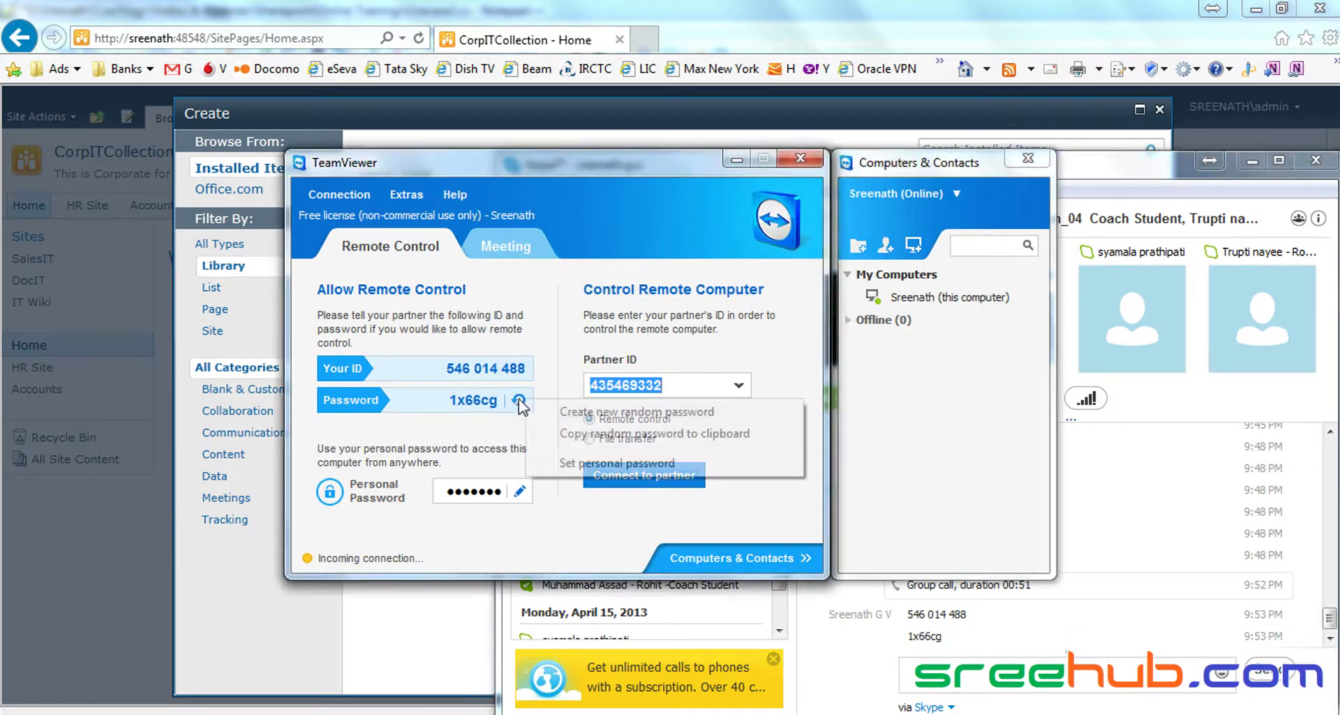
pyautogui.click(559, 412)
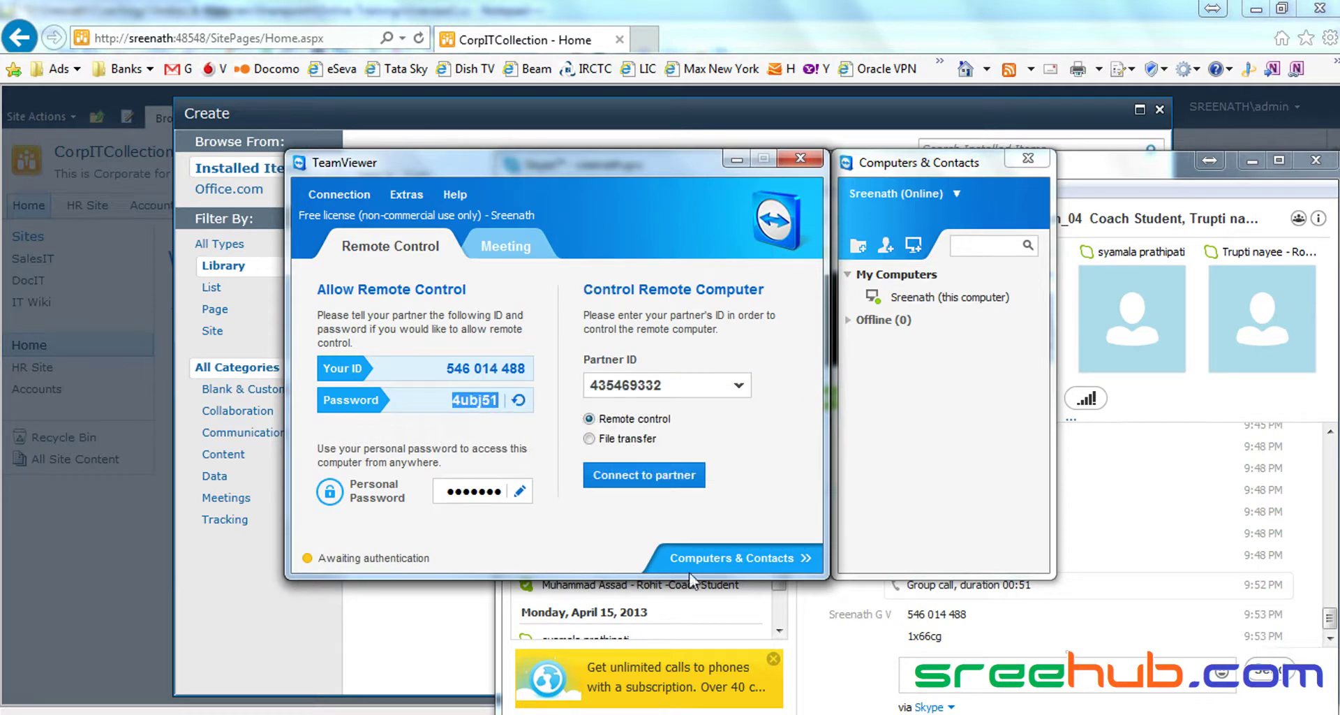
pyautogui.click(931, 673)
pyautogui.press('Return')
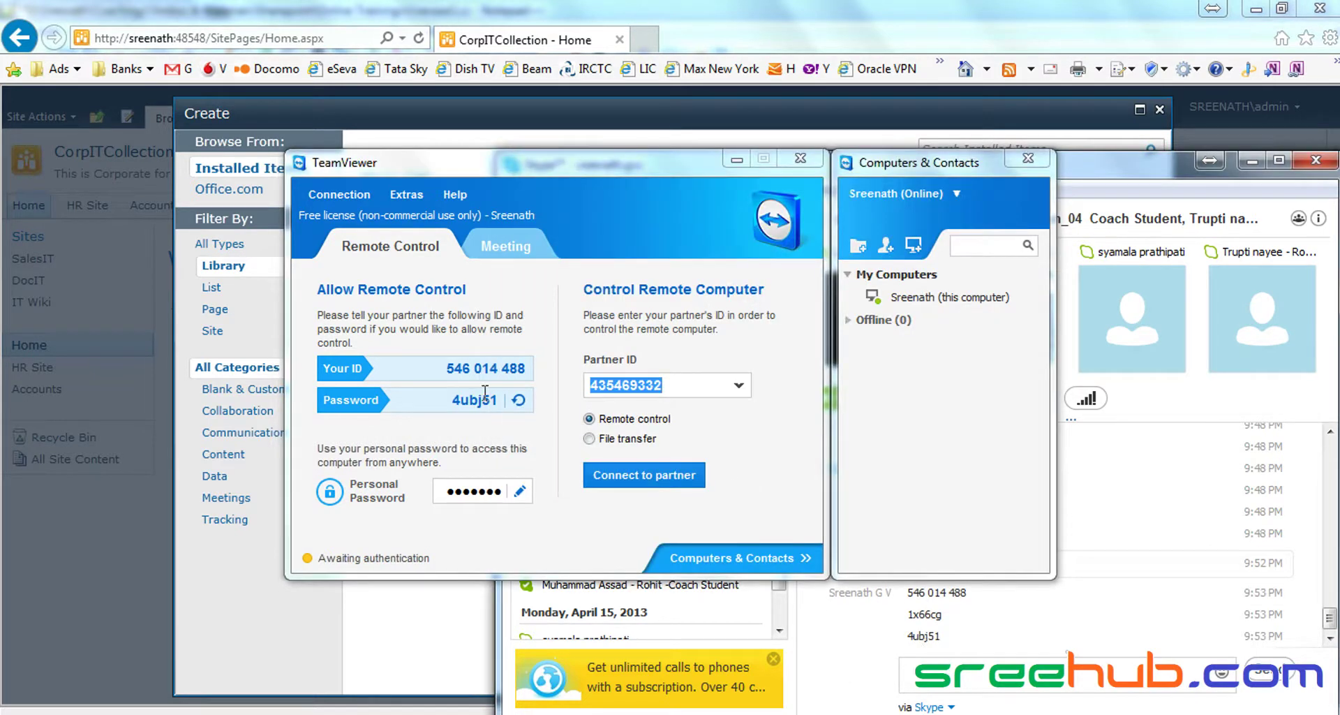
pyautogui.click(519, 400)
pyautogui.click(555, 412)
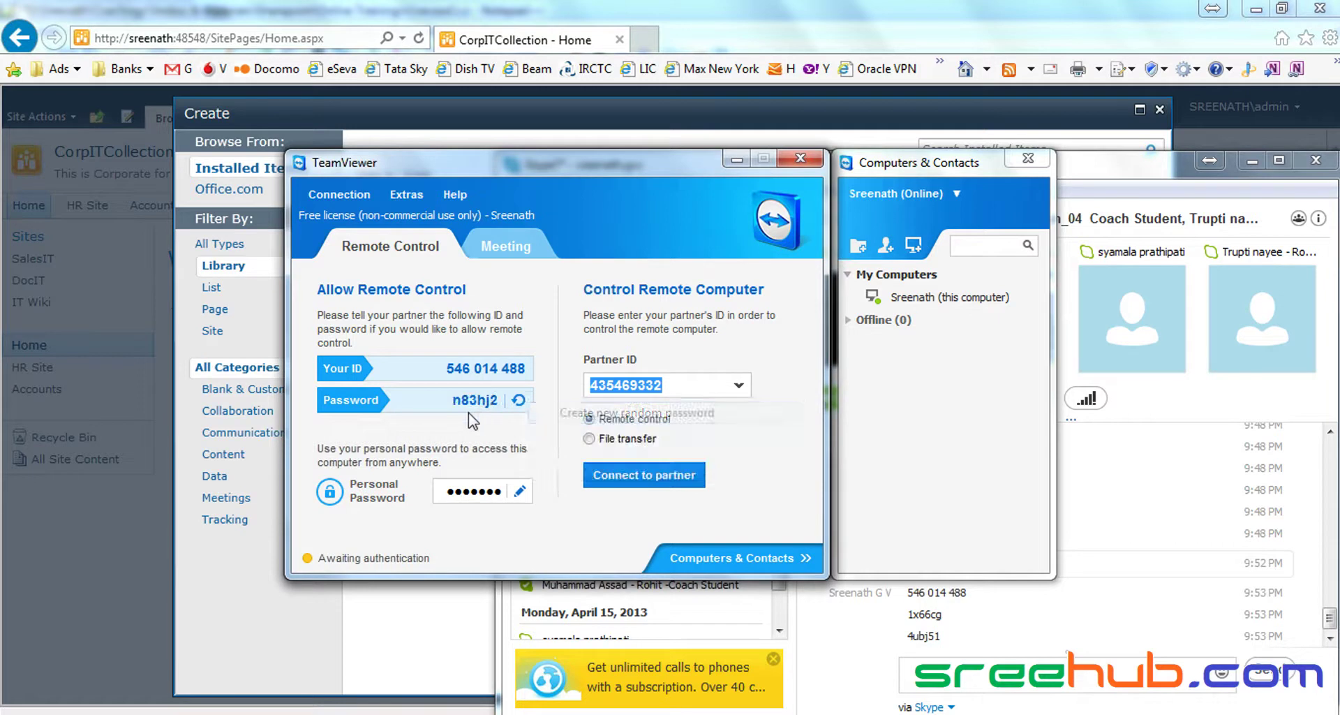
pyautogui.doubleClick(477, 400)
pyautogui.hotkey('ctrl', 'c')
pyautogui.click(908, 670)
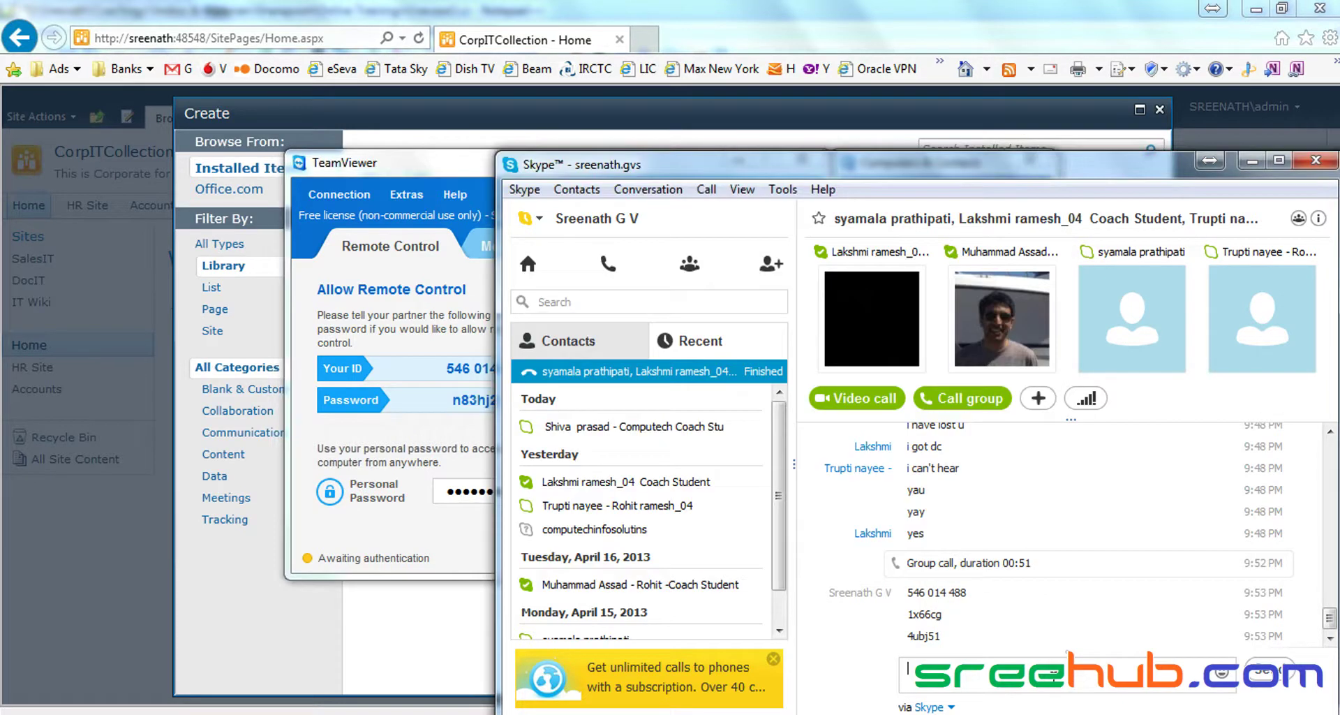
pyautogui.hotkey('ctrl', 'v')
pyautogui.press('Return')
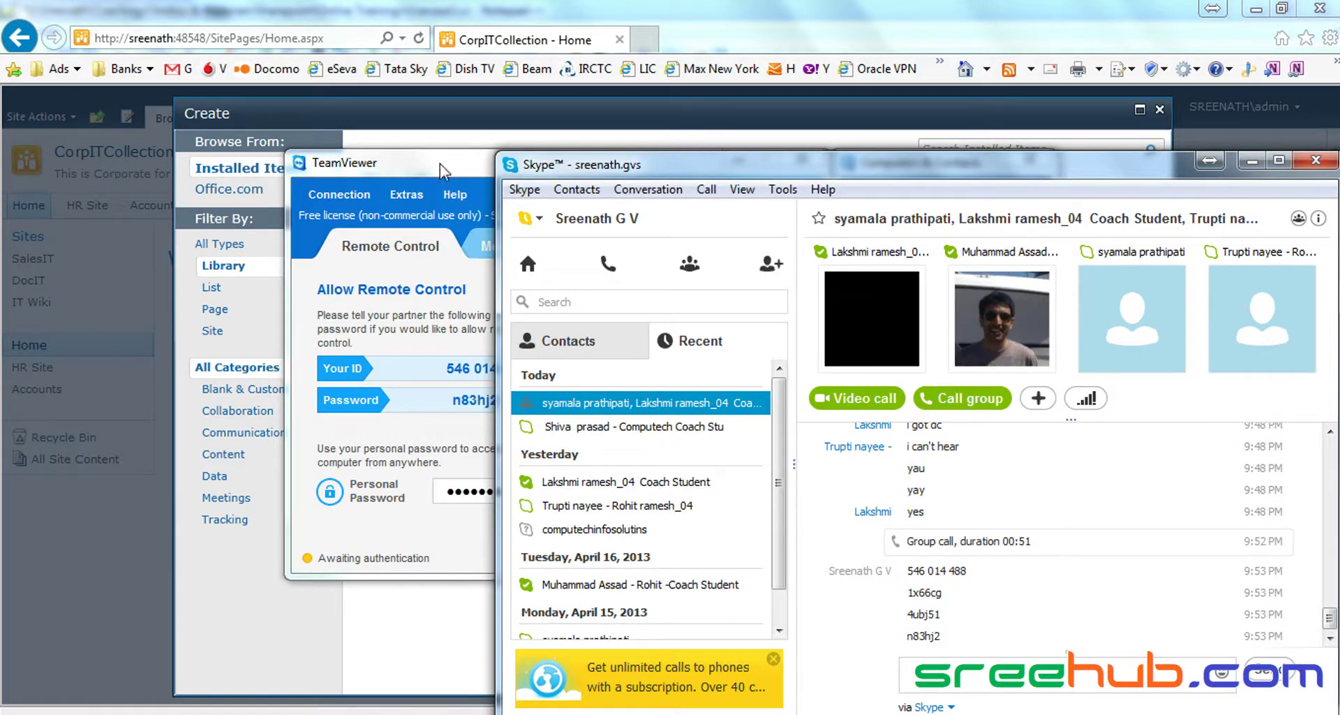
# - Minimize TeamViewer and allow the partner to view this screen
pyautogui.click(439, 163)
pyautogui.click(734, 157)
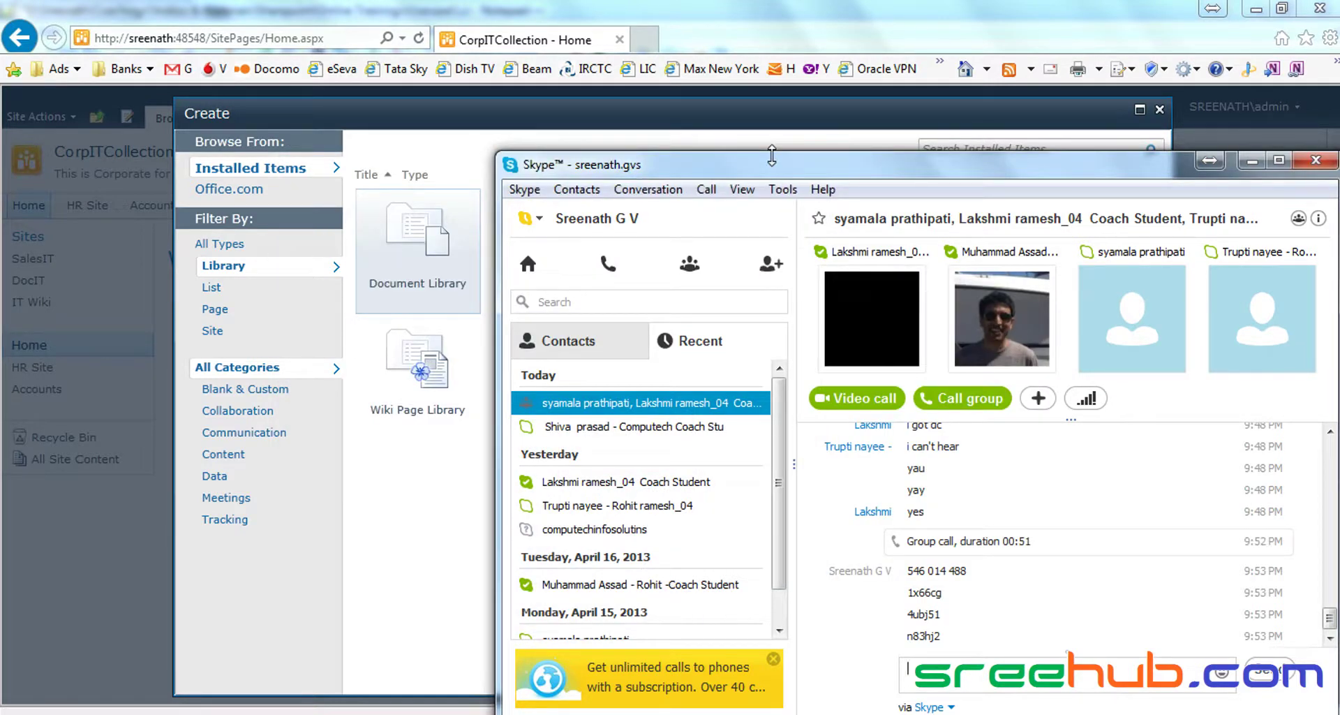
pyautogui.write('please con')
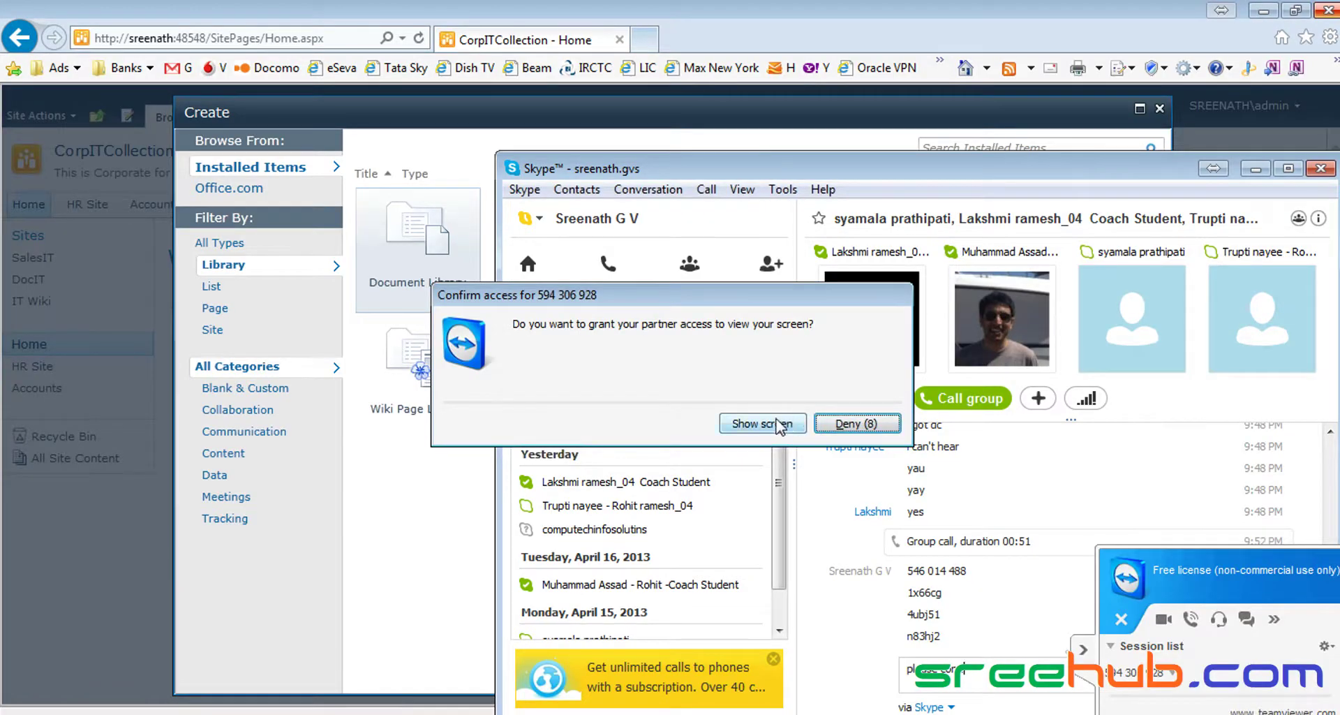
pyautogui.click(779, 425)
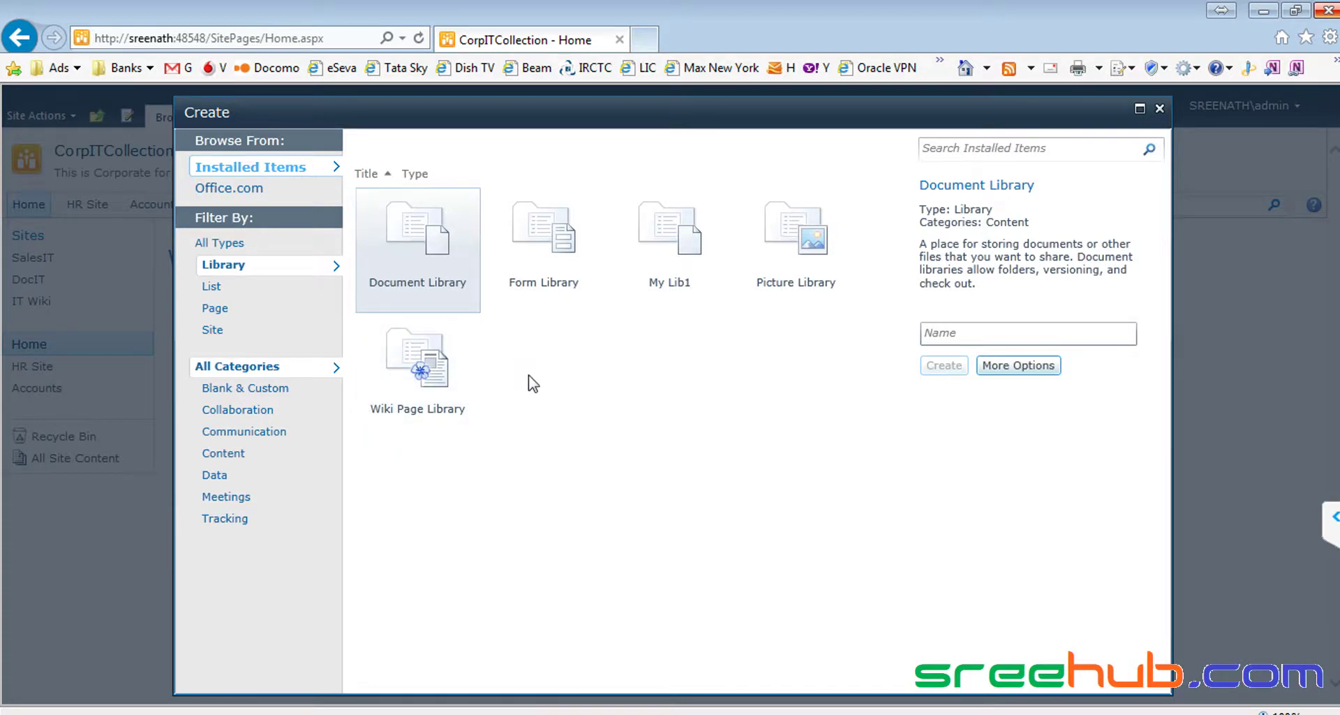
# - Choose the Blog site template and hide the Skype chat that pops up
pyautogui.click(211, 331)
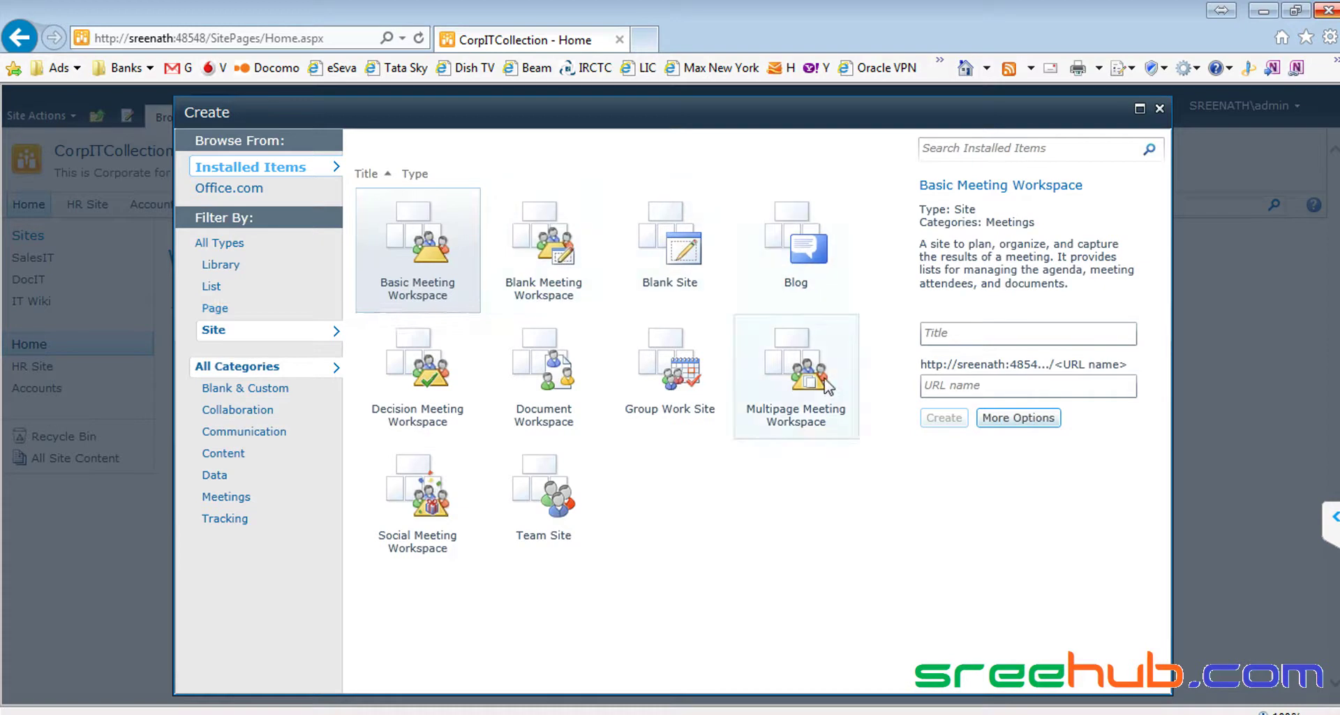
pyautogui.click(806, 252)
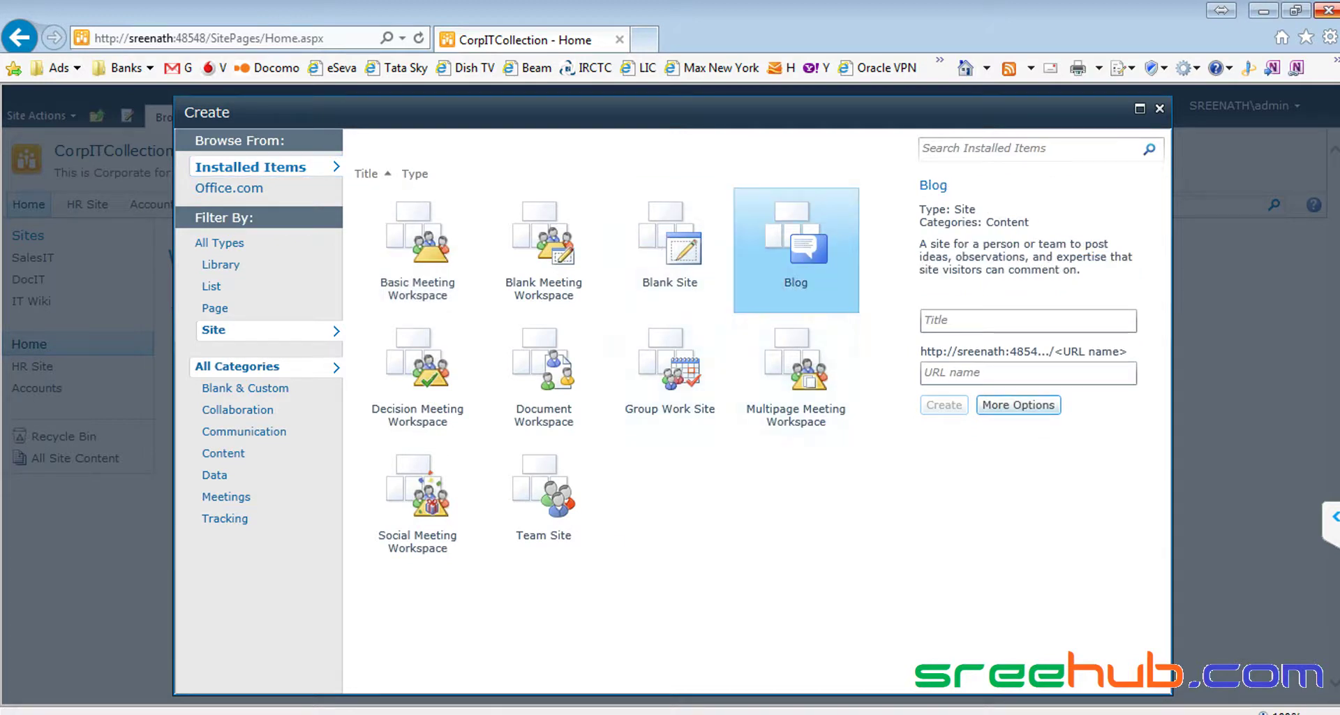
pyautogui.hotkey('alt', 'Tab')
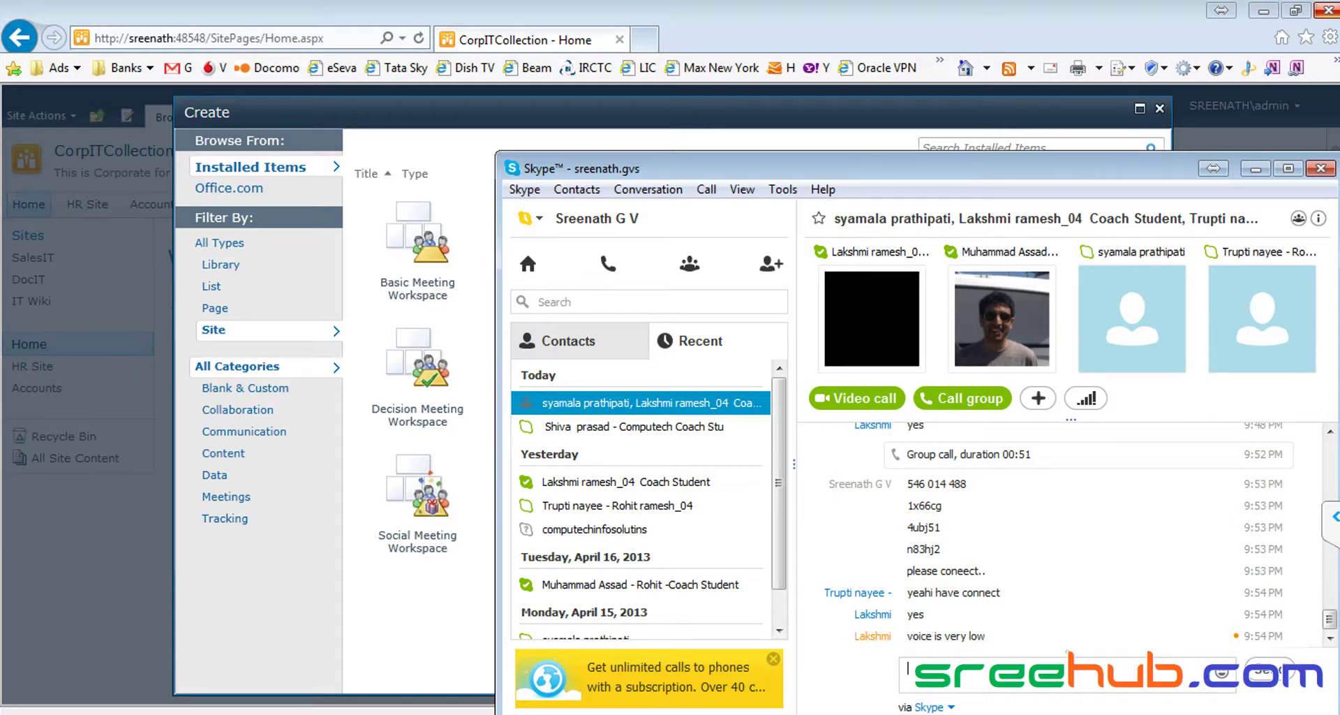
pyautogui.click(1255, 169)
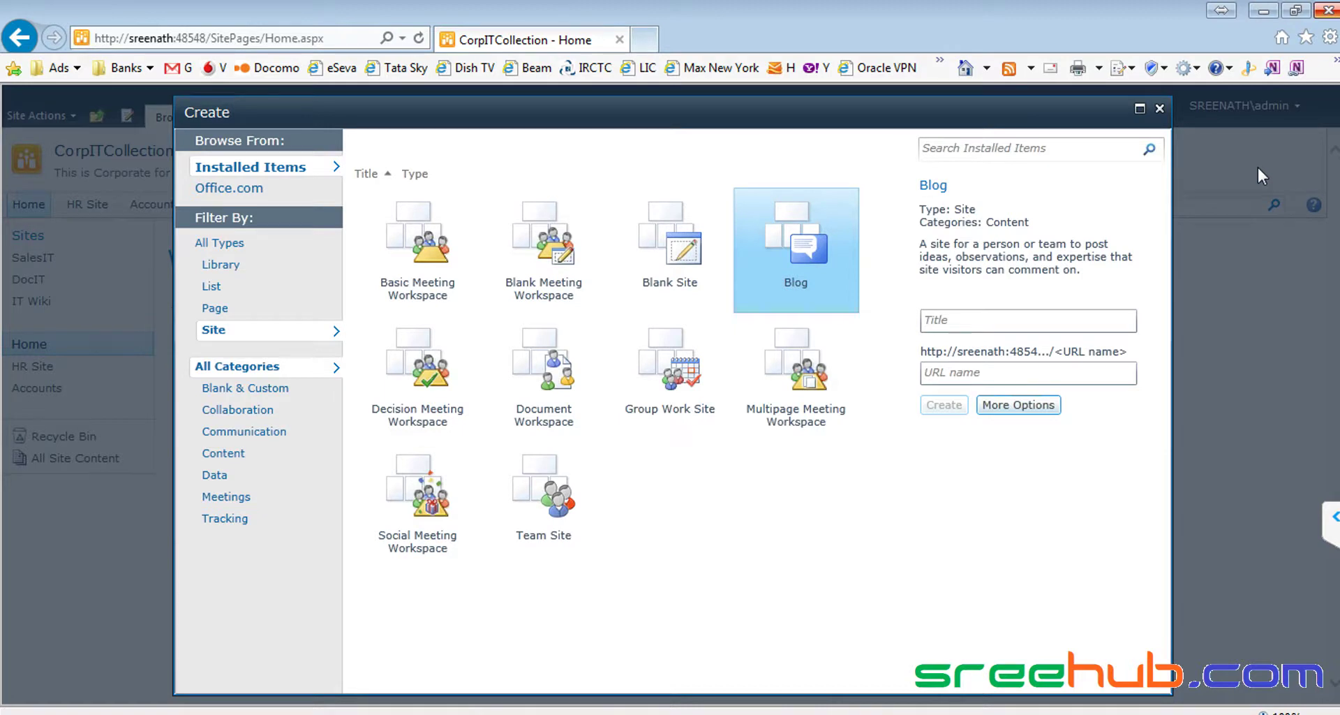
pyautogui.hotkey('alt', 'Tab')
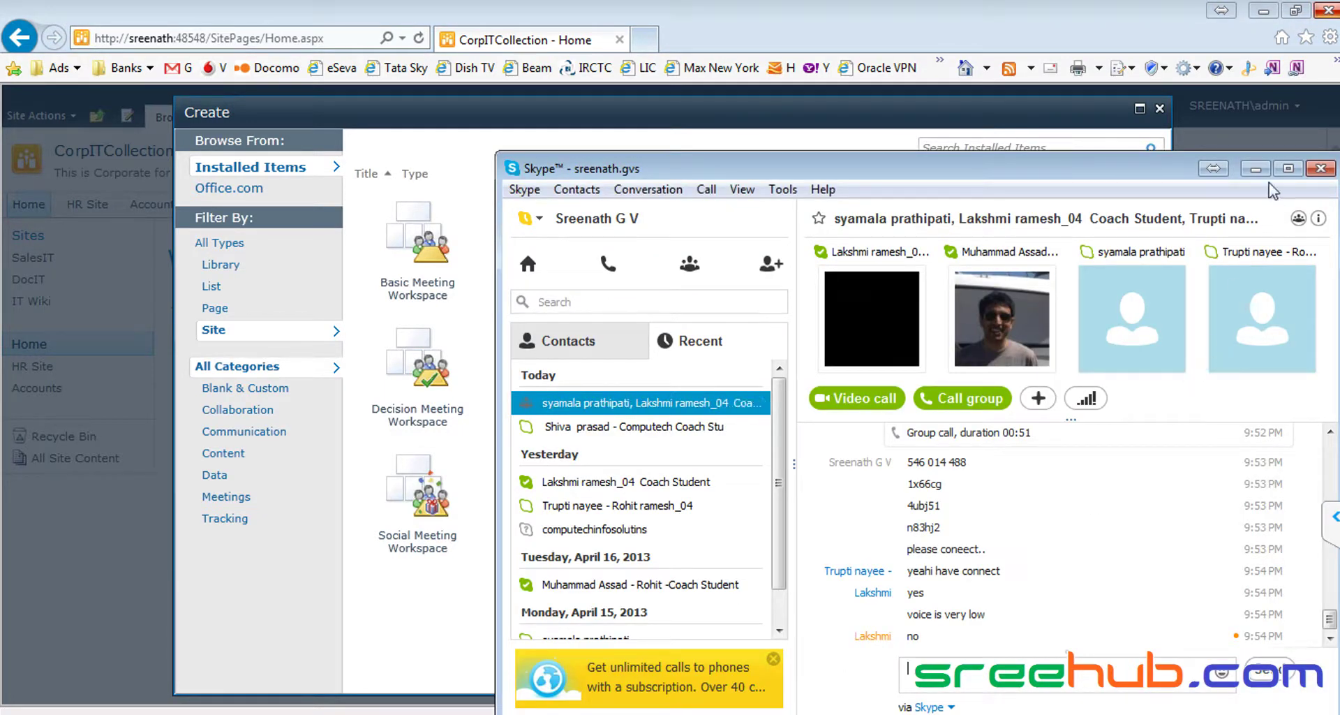
pyautogui.click(1255, 168)
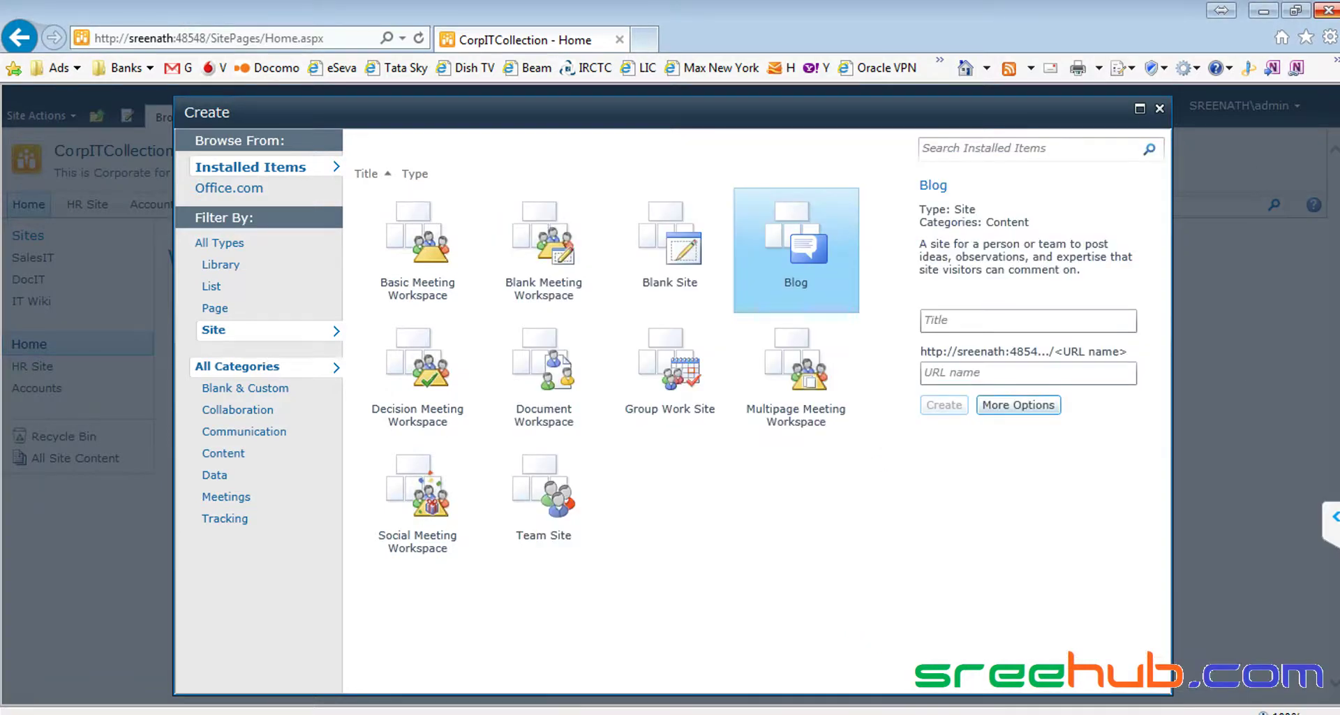
# - Hide TeamViewer, reselect the Blog template and put the cursor in the Title field
pyautogui.hotkey('alt', 'Tab')
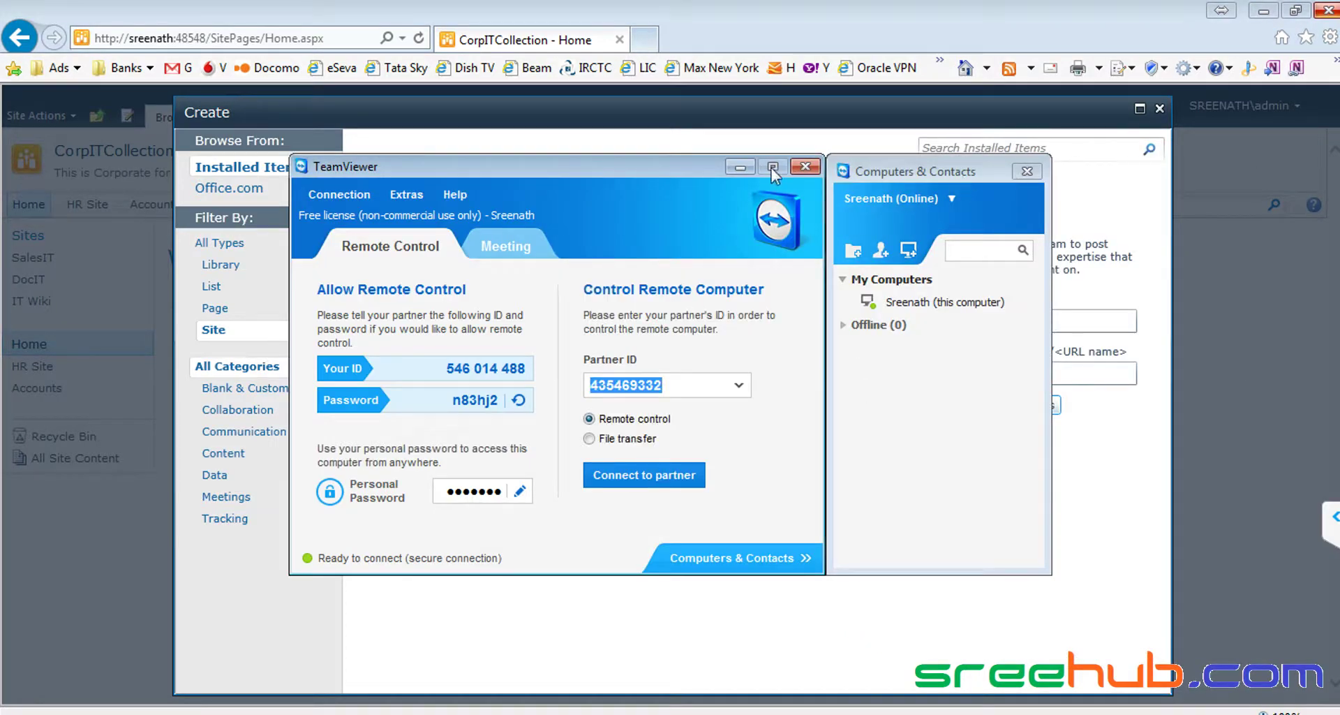
pyautogui.click(774, 168)
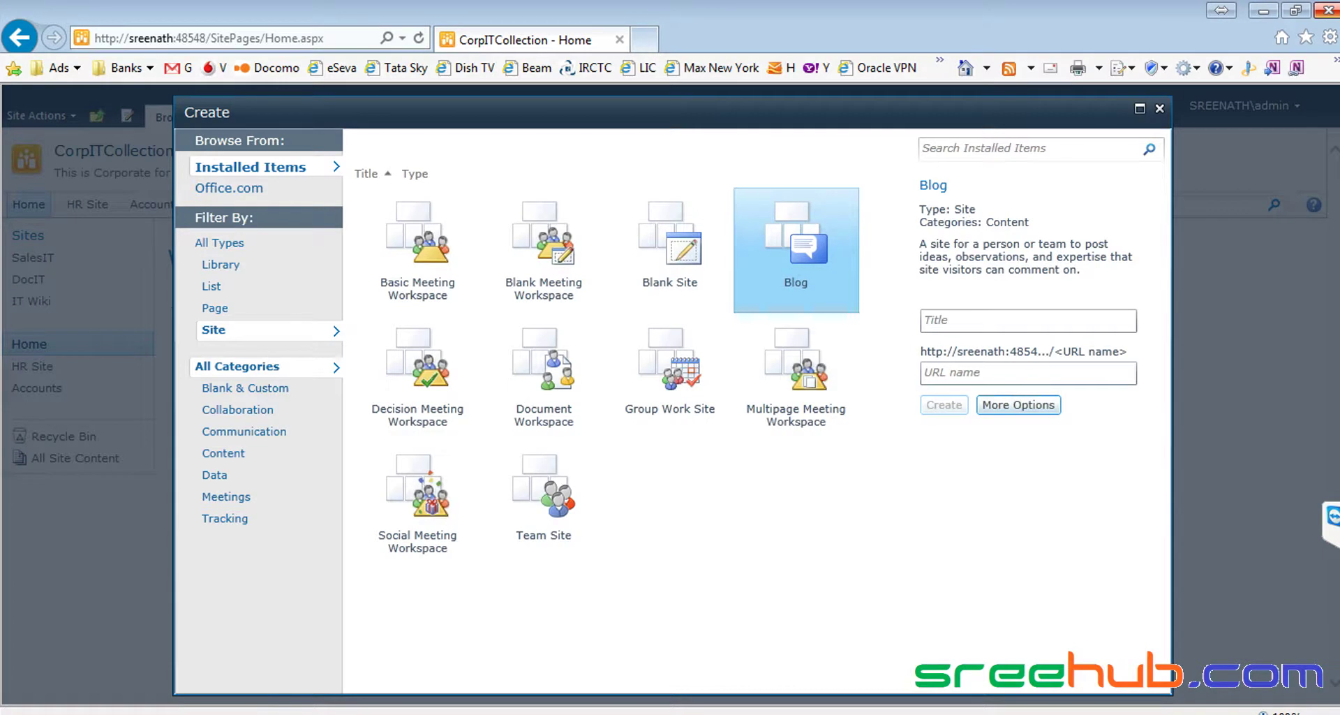
pyautogui.rightClick(1156, 712)
pyautogui.click(924, 642)
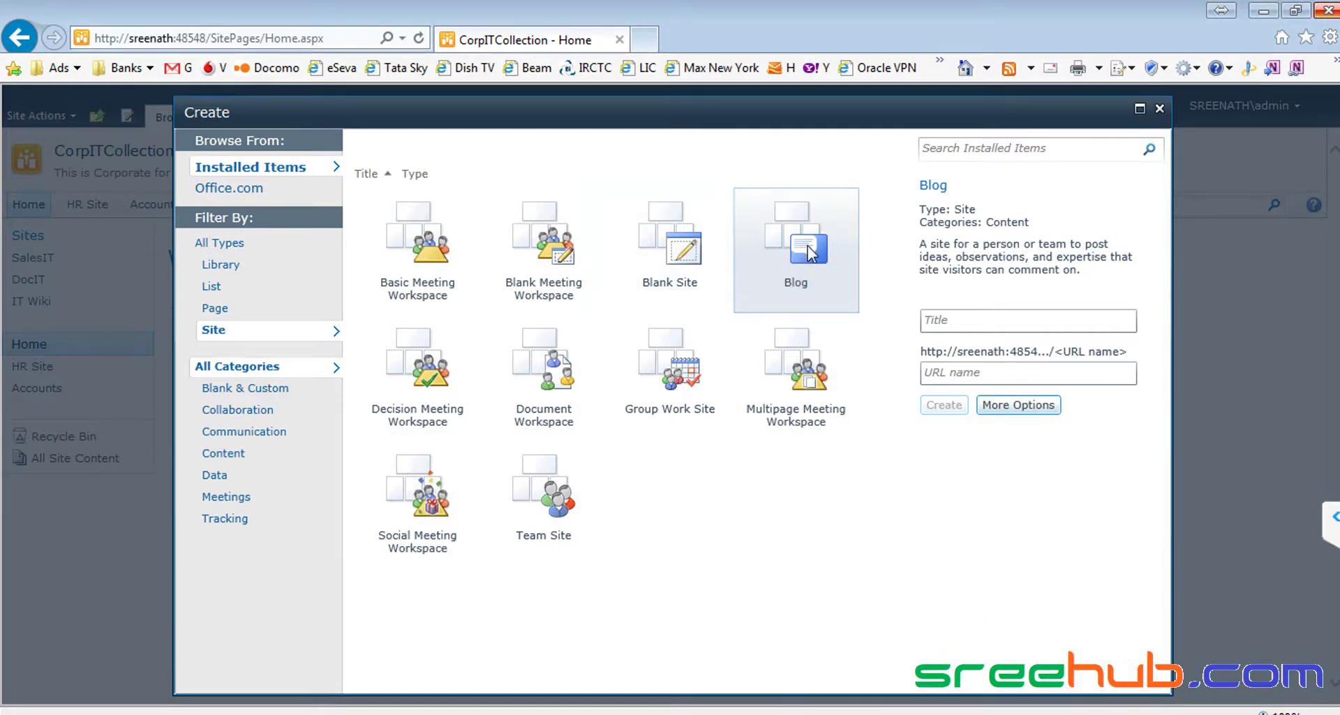
pyautogui.click(809, 250)
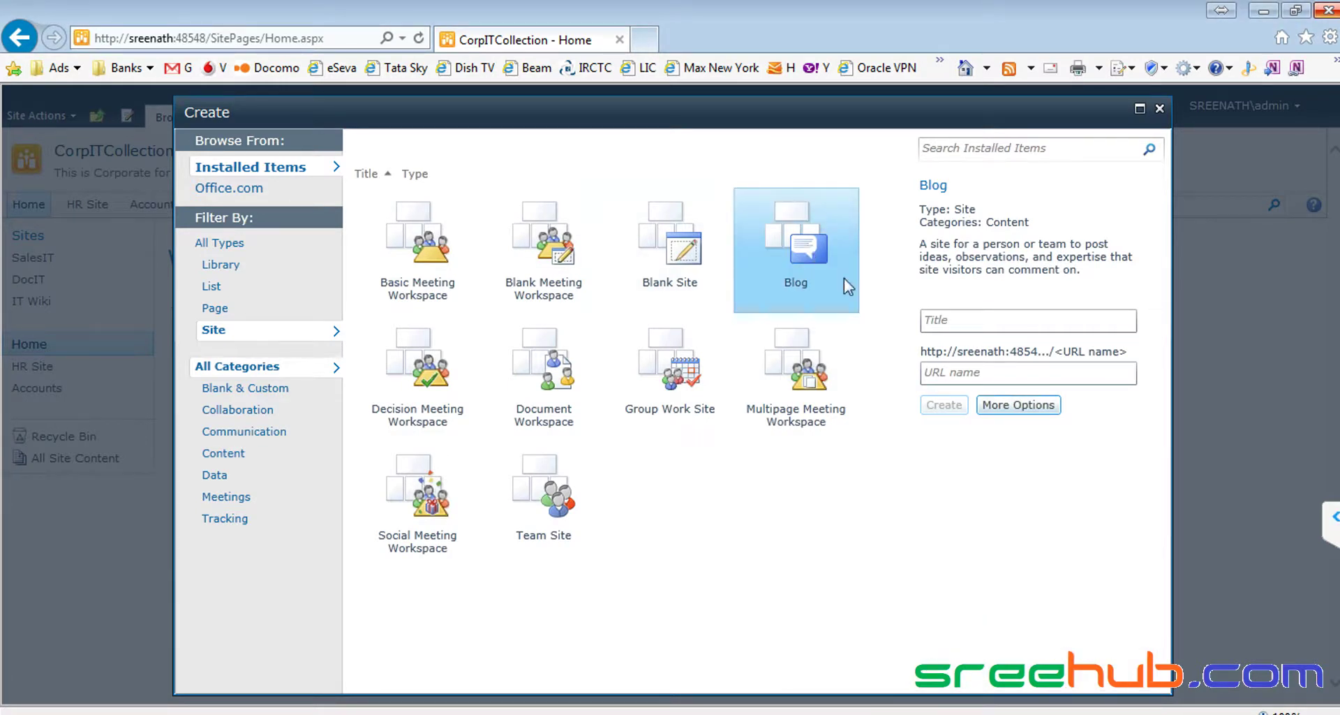
pyautogui.click(951, 317)
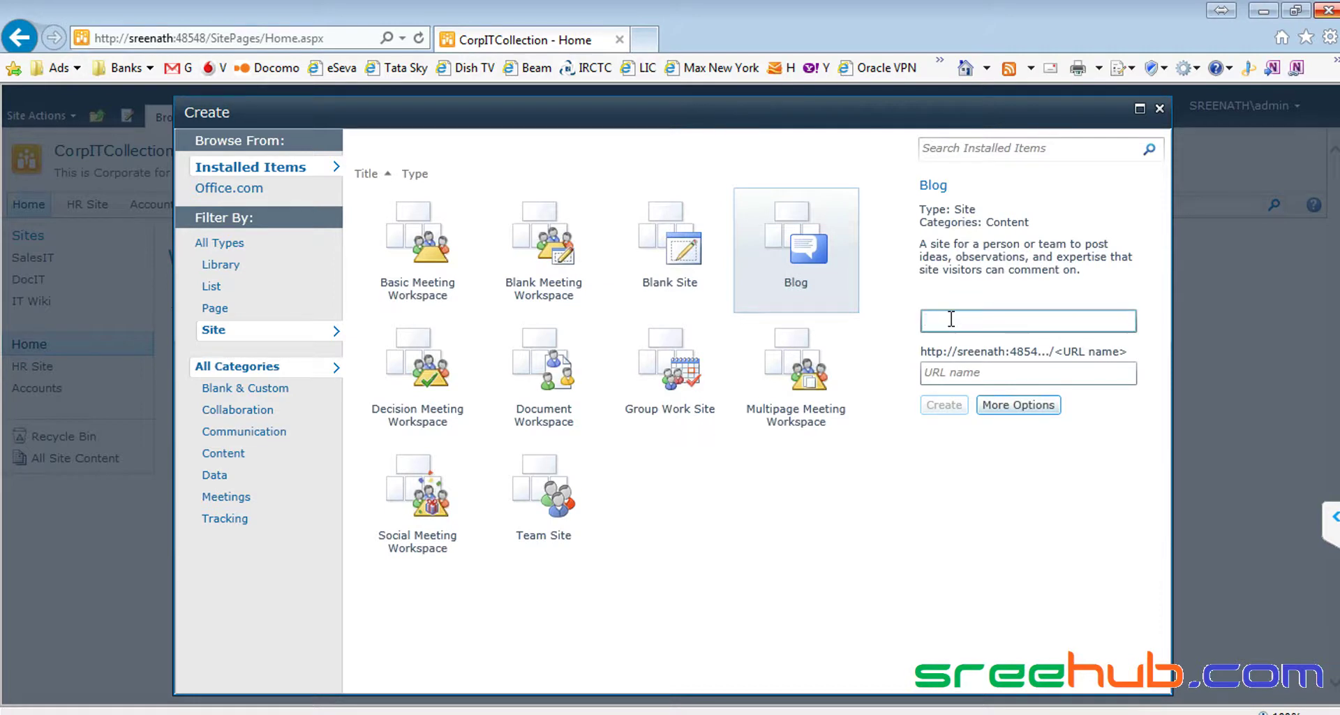
# - Enter title 'IT Blog' and URL name 'ITBlog', then expand More Options
pyautogui.write('IT Blog')
pyautogui.hotkey('ctrl', 'a')
pyautogui.hotkey('ctrl', 'c')
pyautogui.click(992, 372)
pyautogui.hotkey('ctrl', 'v')
pyautogui.press('Left')
pyautogui.press('BackSpace')
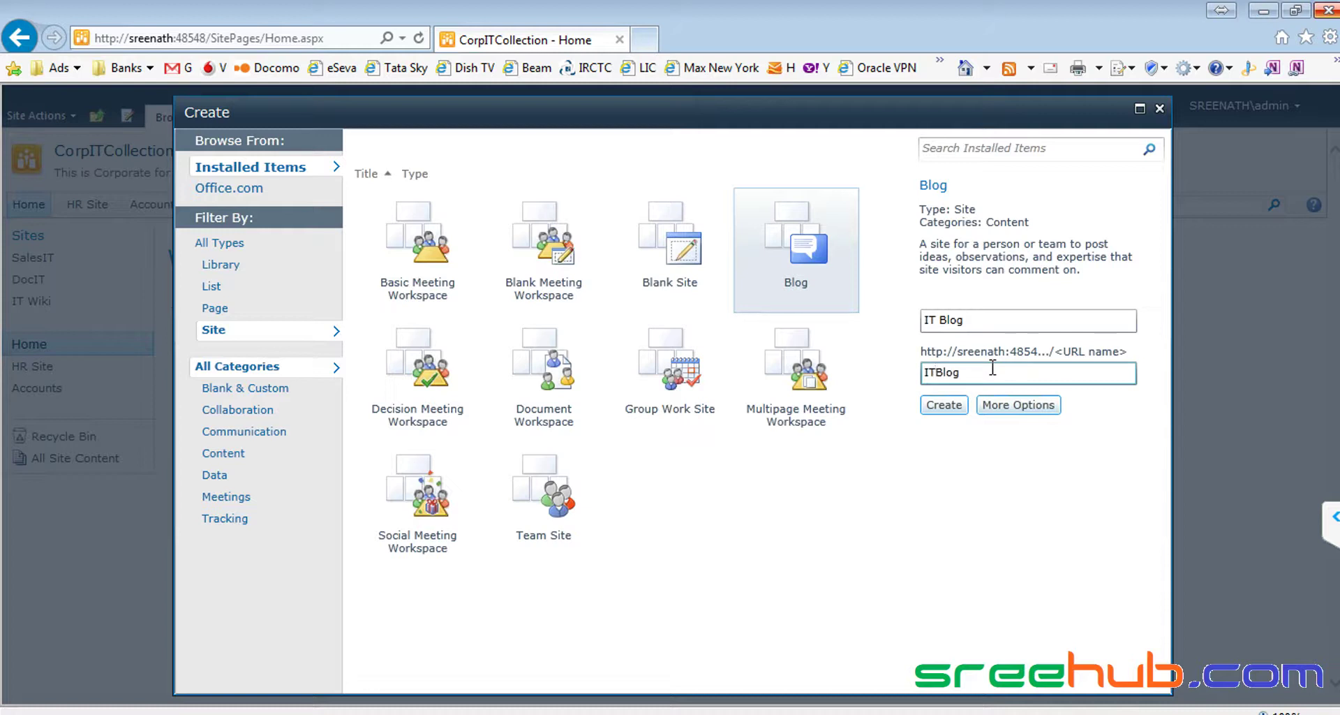
pyautogui.click(1016, 405)
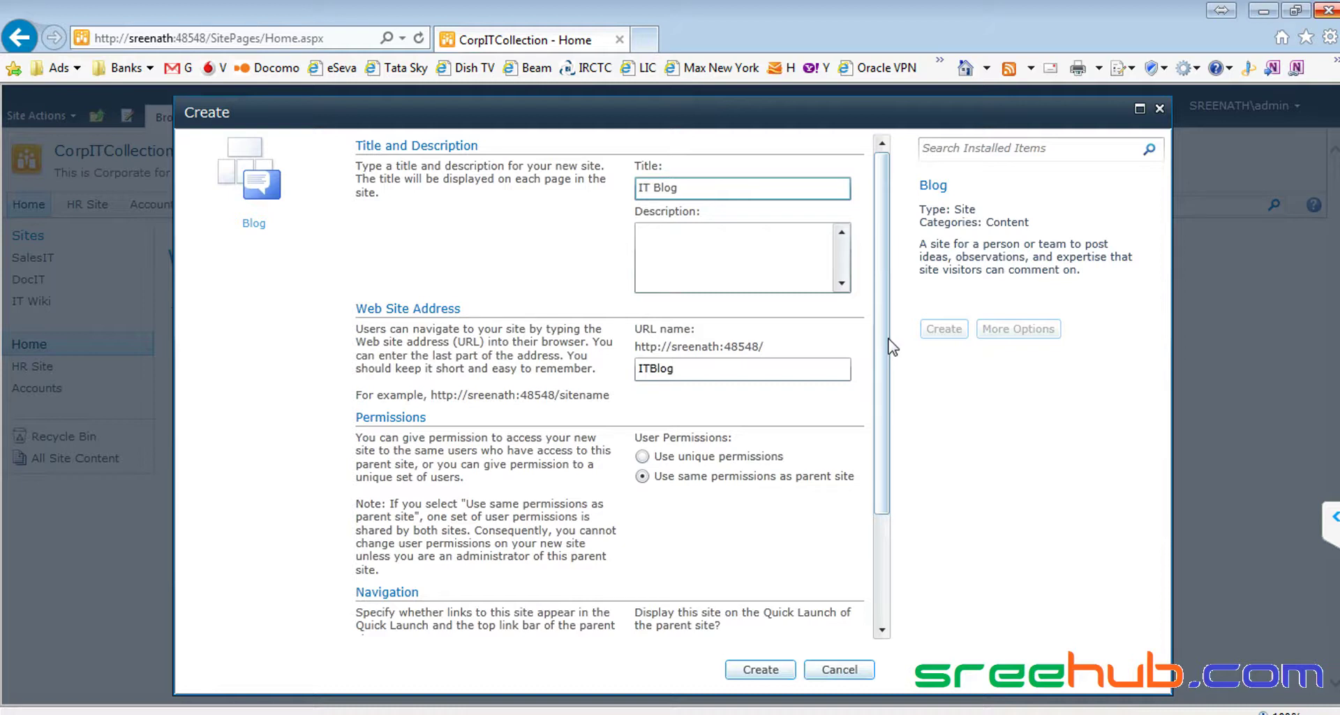
# - Enter the description 'This is blog for complete IT Trainings.' and choose unique permissions
pyautogui.click(745, 255)
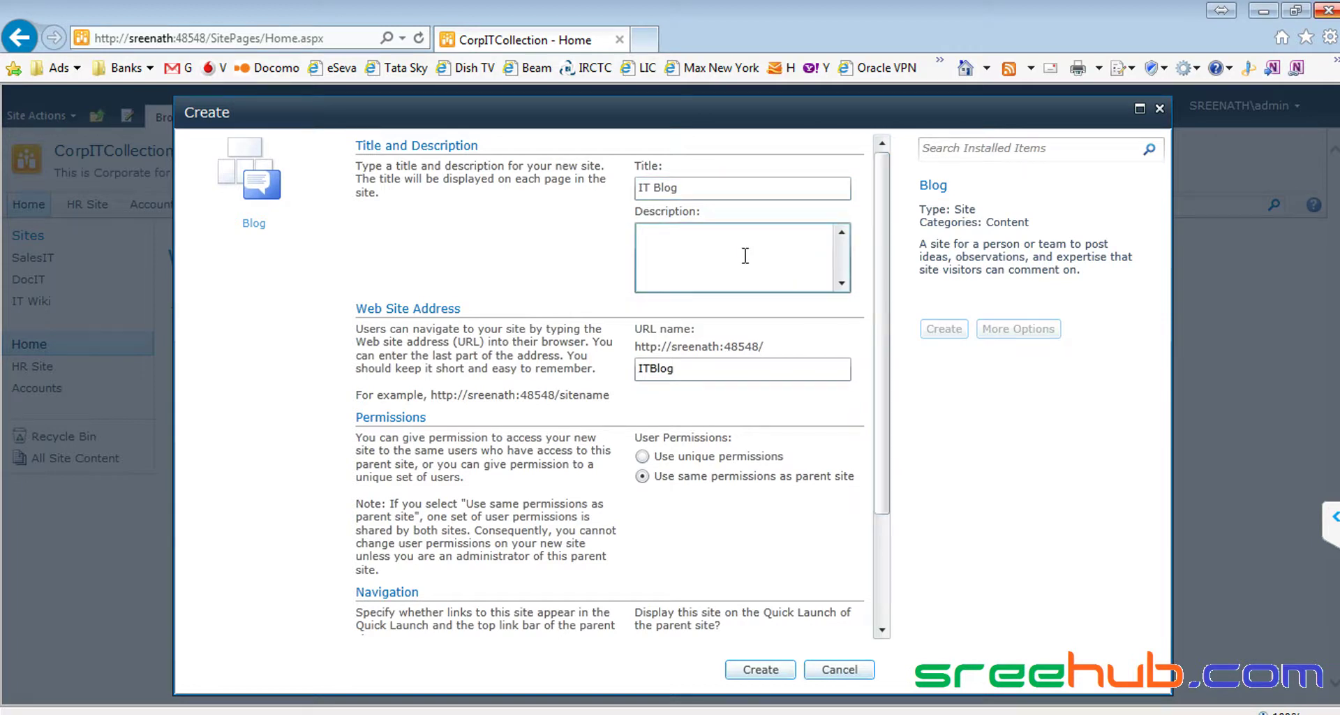
pyautogui.write('This is blog for complete IT Tr')
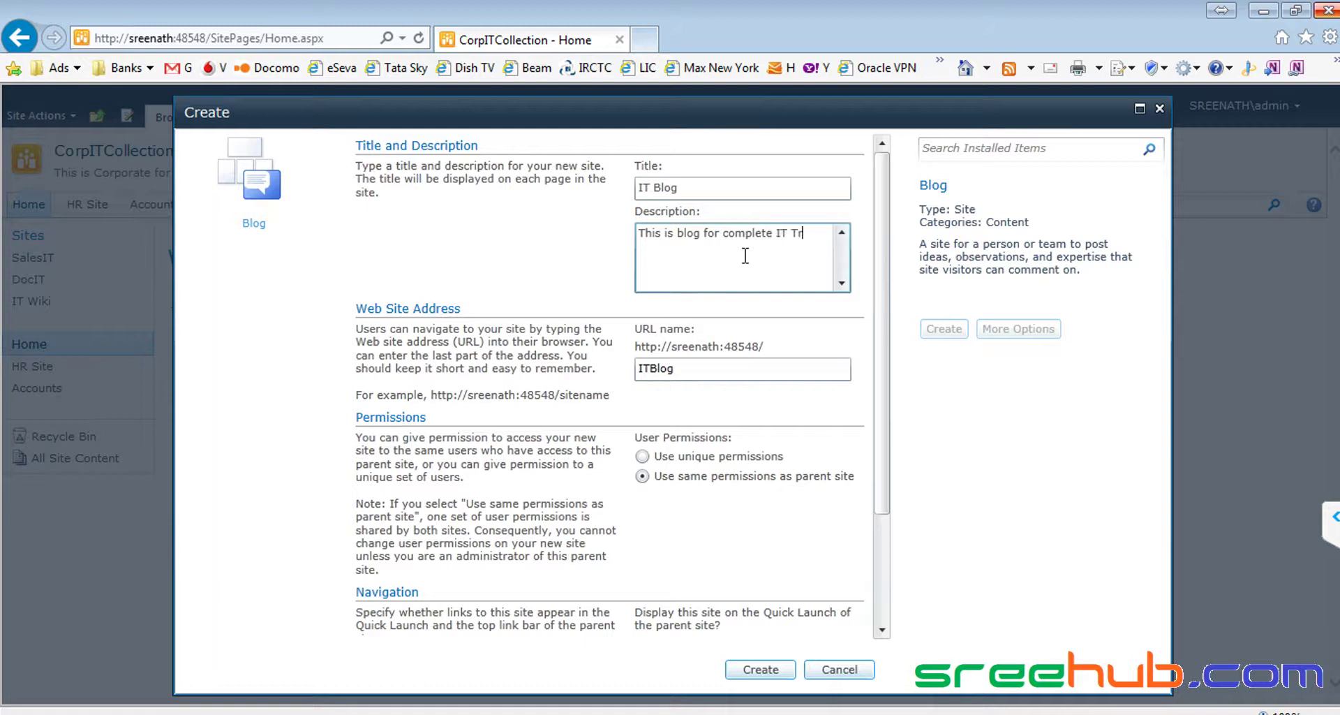
pyautogui.write('ainings.')
pyautogui.click(643, 457)
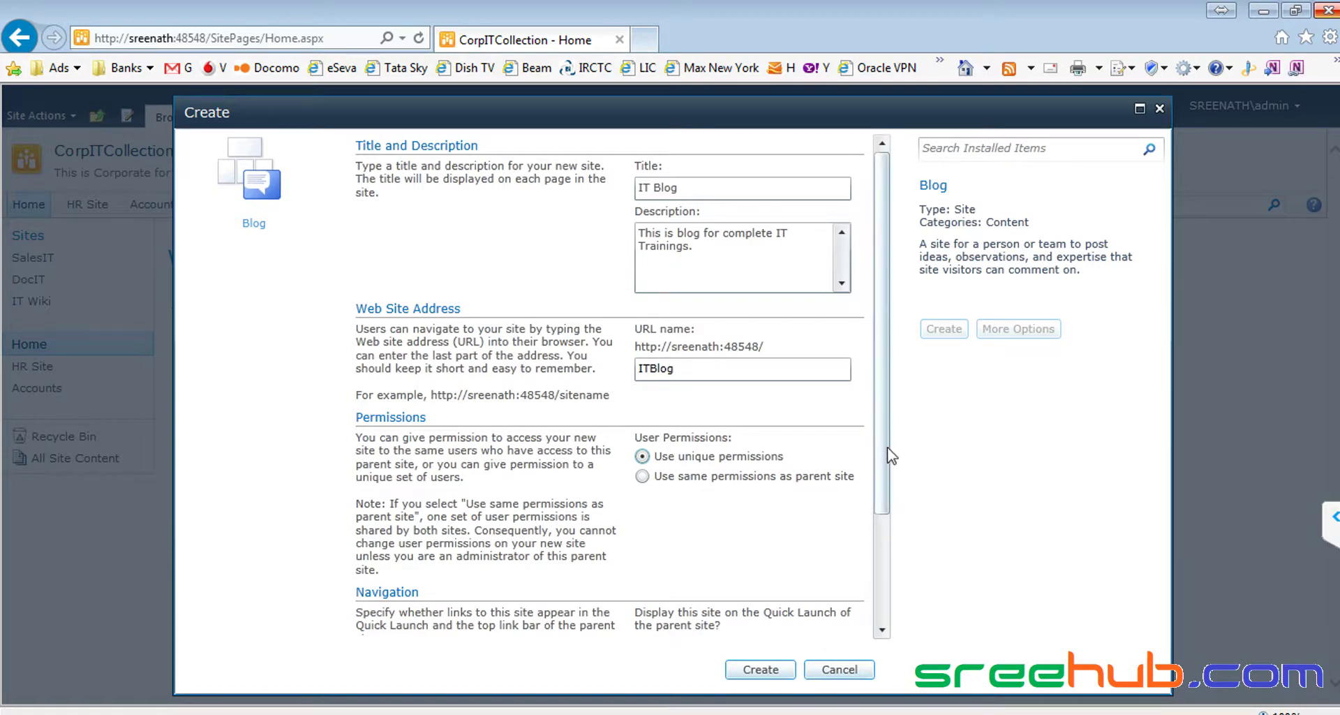
# - Show the blog on the parent's Quick Launch and use the parent's top link bar
pyautogui.scroll(-1, 884, 447)
pyautogui.doubleClick(682, 333)
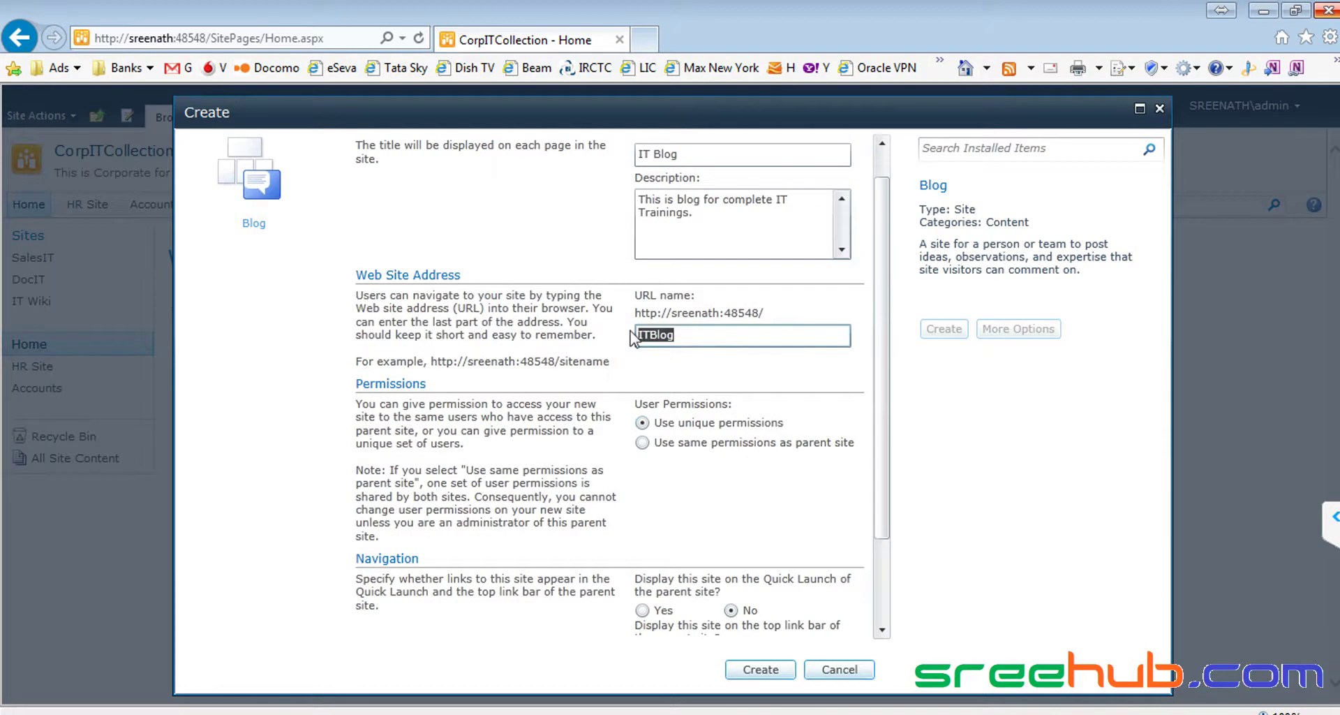
pyautogui.moveTo(883, 432); pyautogui.dragTo(882, 556)
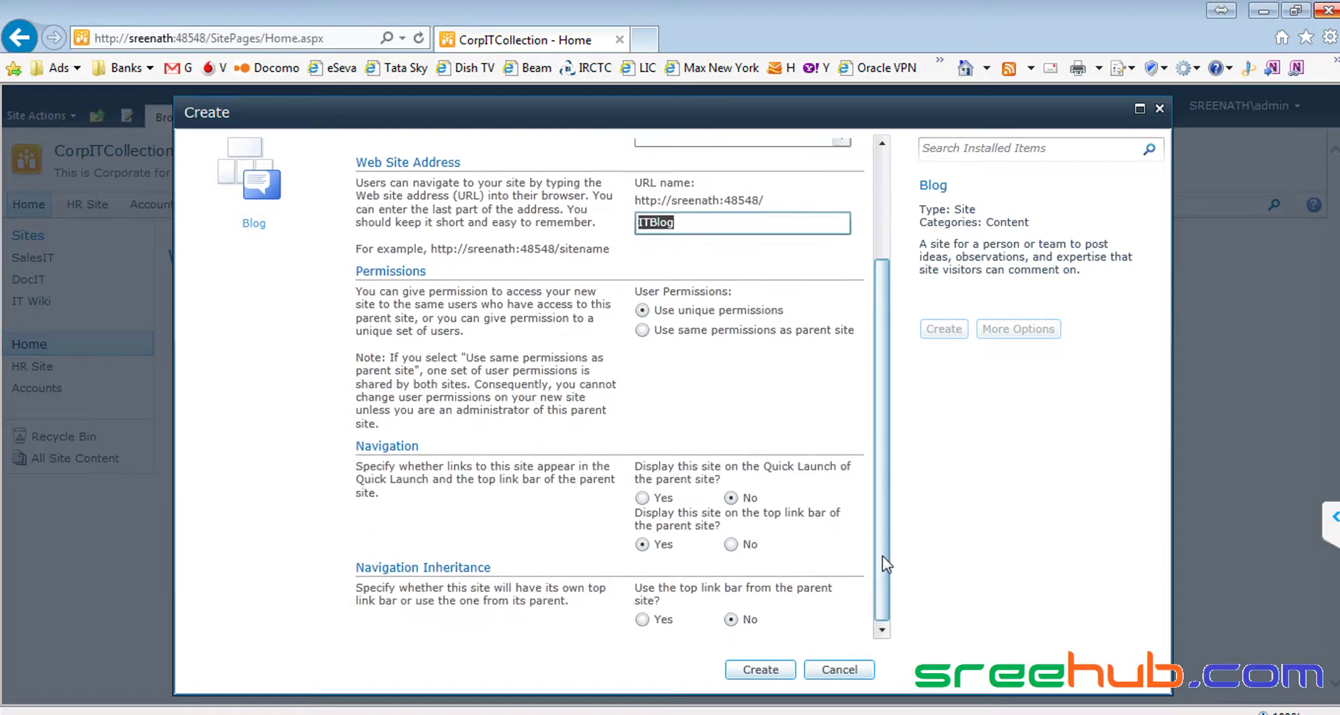
pyautogui.click(652, 508)
pyautogui.click(642, 498)
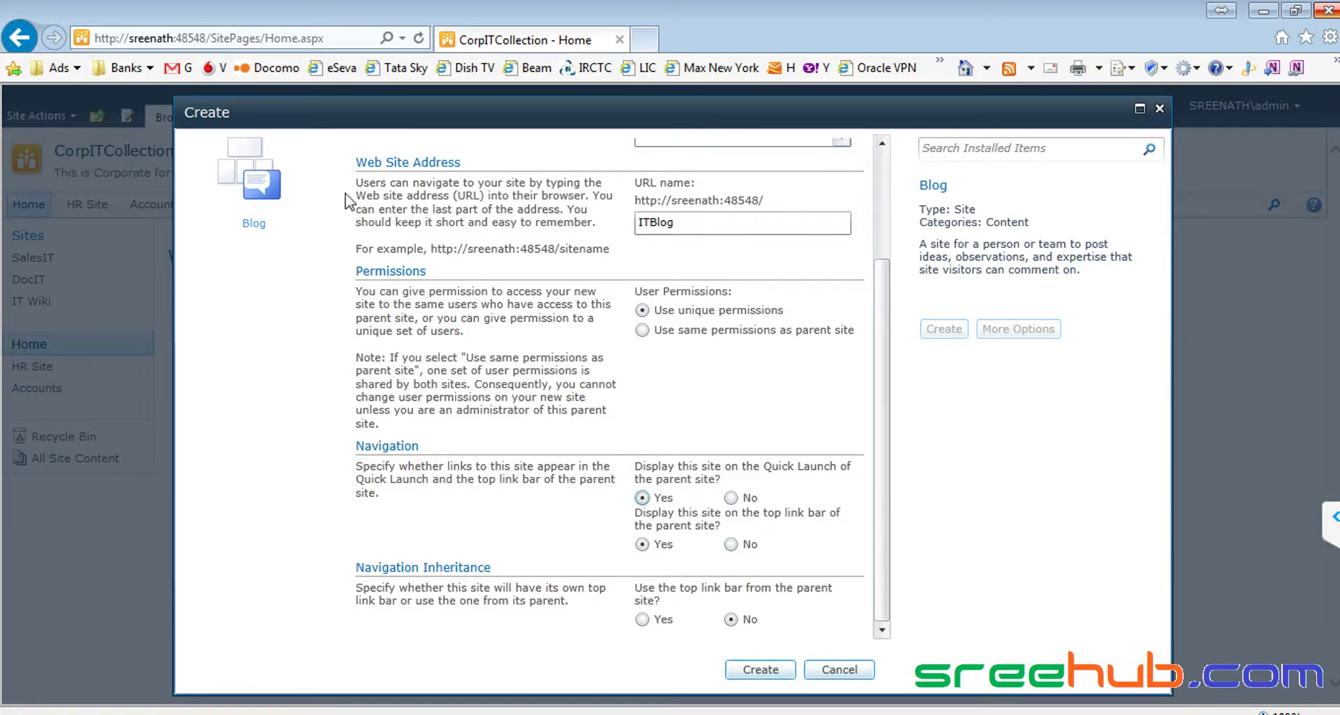
pyautogui.moveTo(410, 122); pyautogui.dragTo(529, 383)
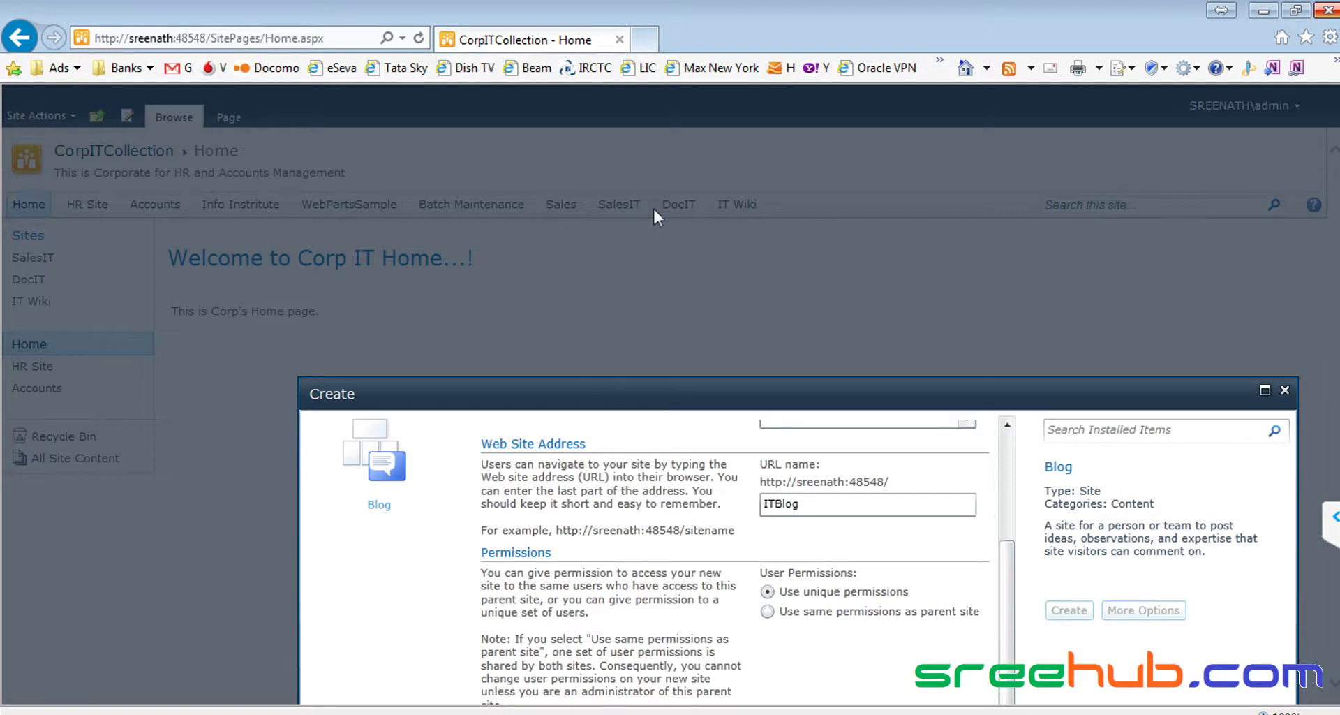
pyautogui.moveTo(739, 388); pyautogui.dragTo(624, 28)
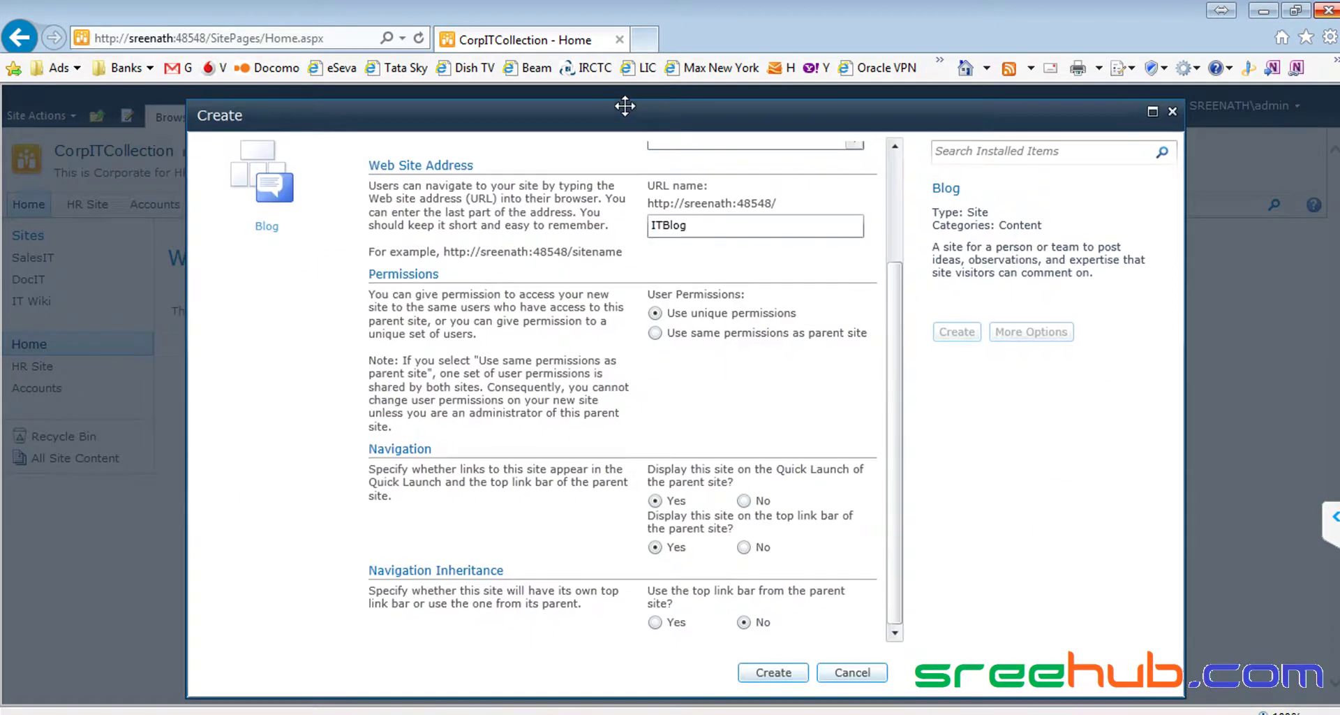
pyautogui.click(655, 615)
# - Create the site with a new Visitors group, the admin removed from Members, and confirm
pyautogui.click(768, 664)
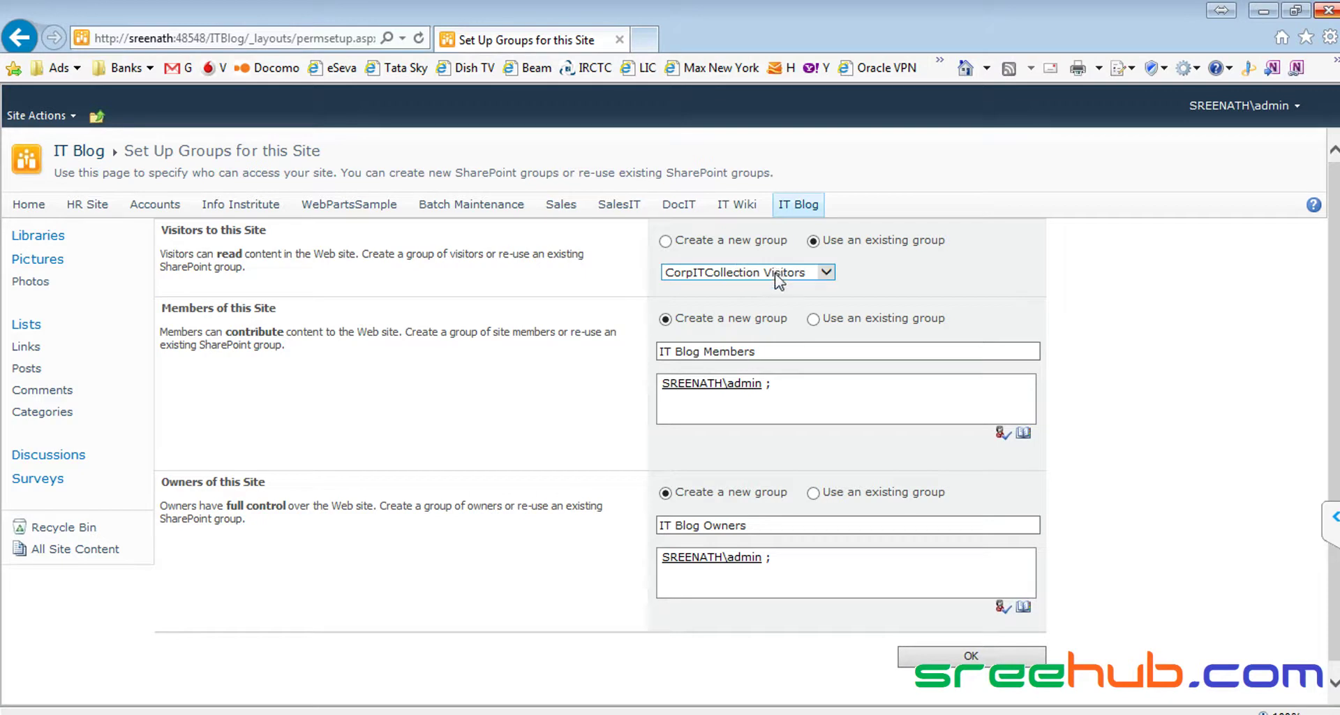
pyautogui.click(665, 241)
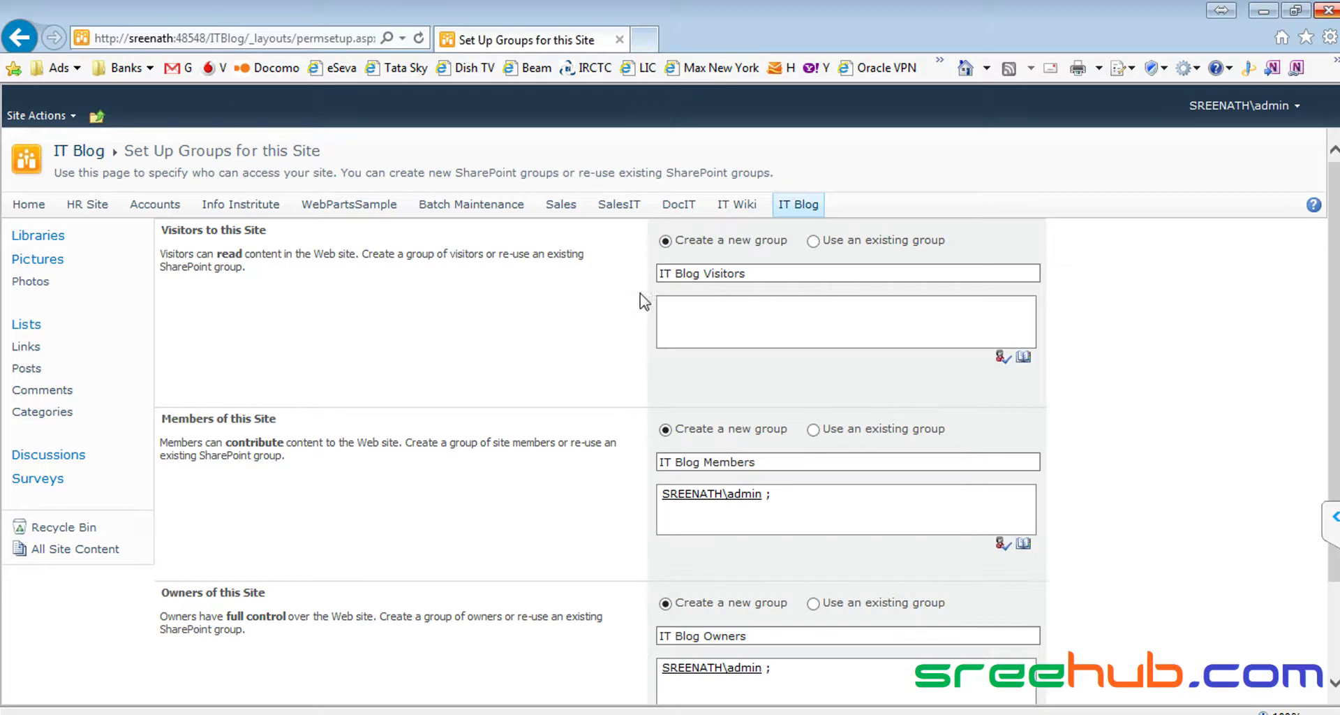
pyautogui.scroll(-1, 746, 322)
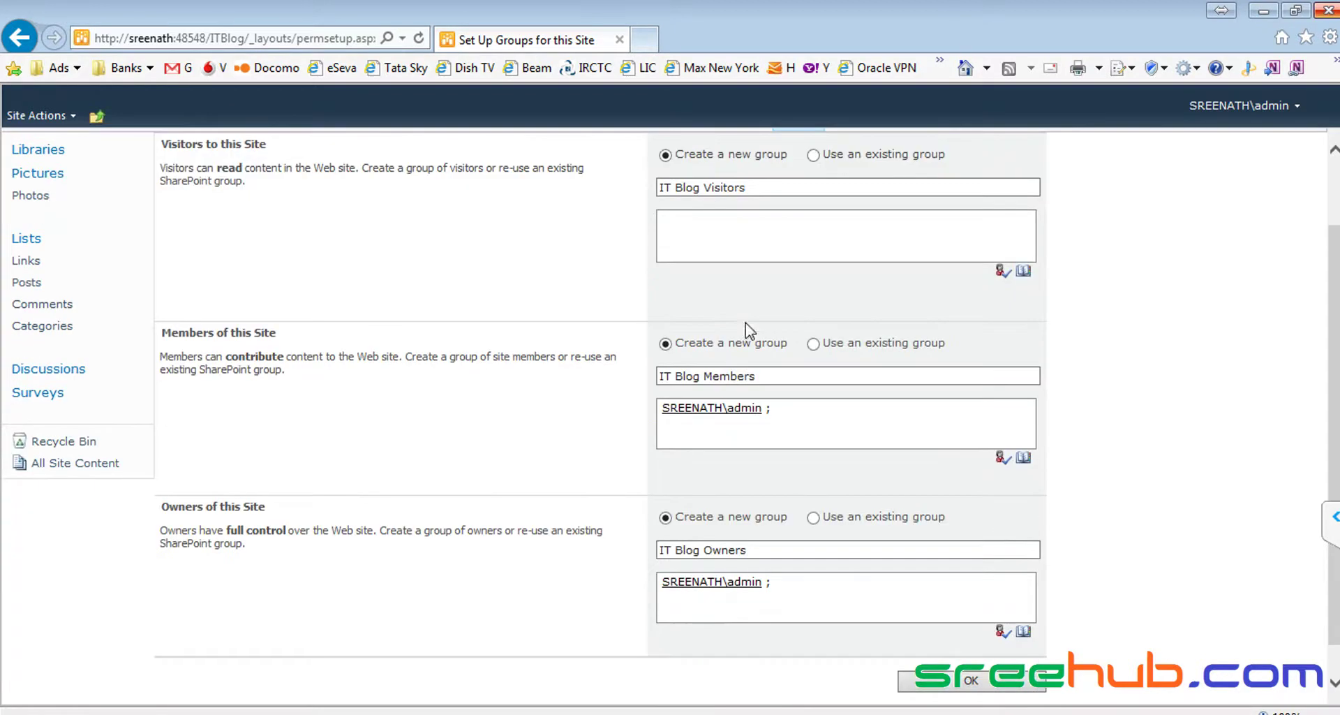
pyautogui.click(787, 408)
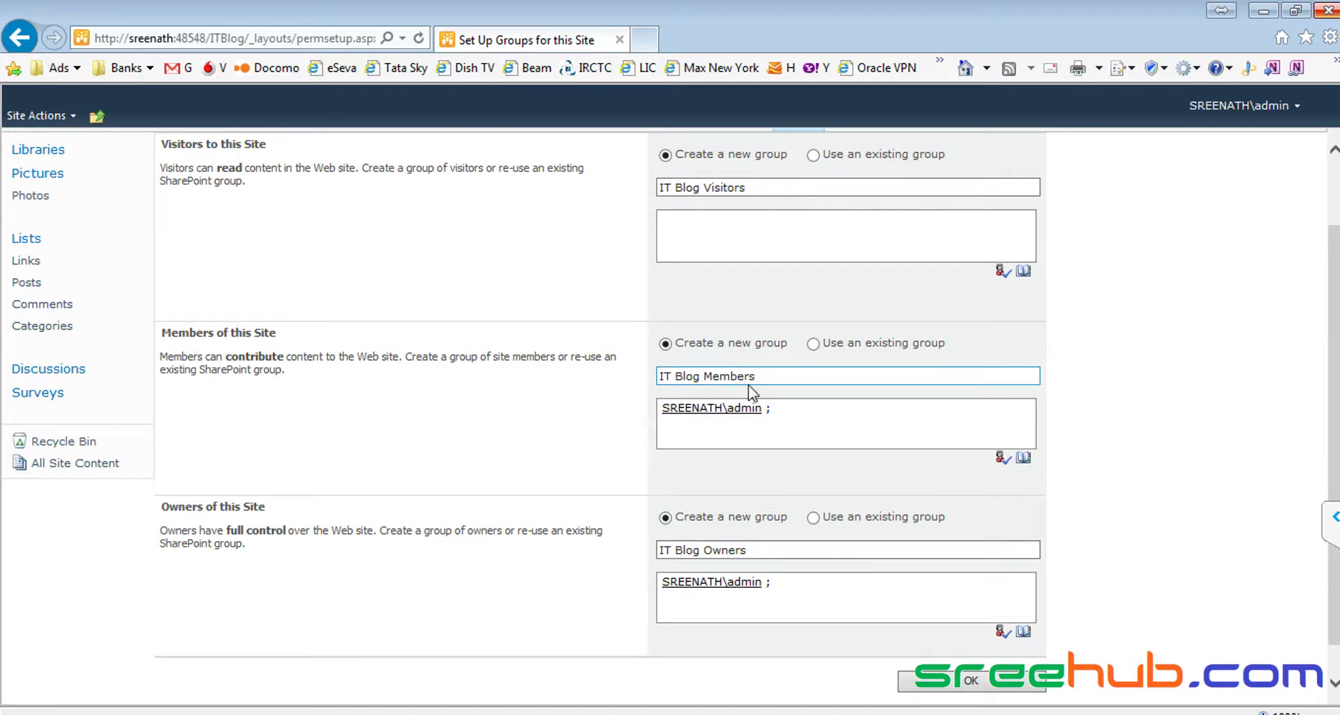
pyautogui.press('BackSpace')
pyautogui.press('BackSpace')
pyautogui.press('BackSpace')
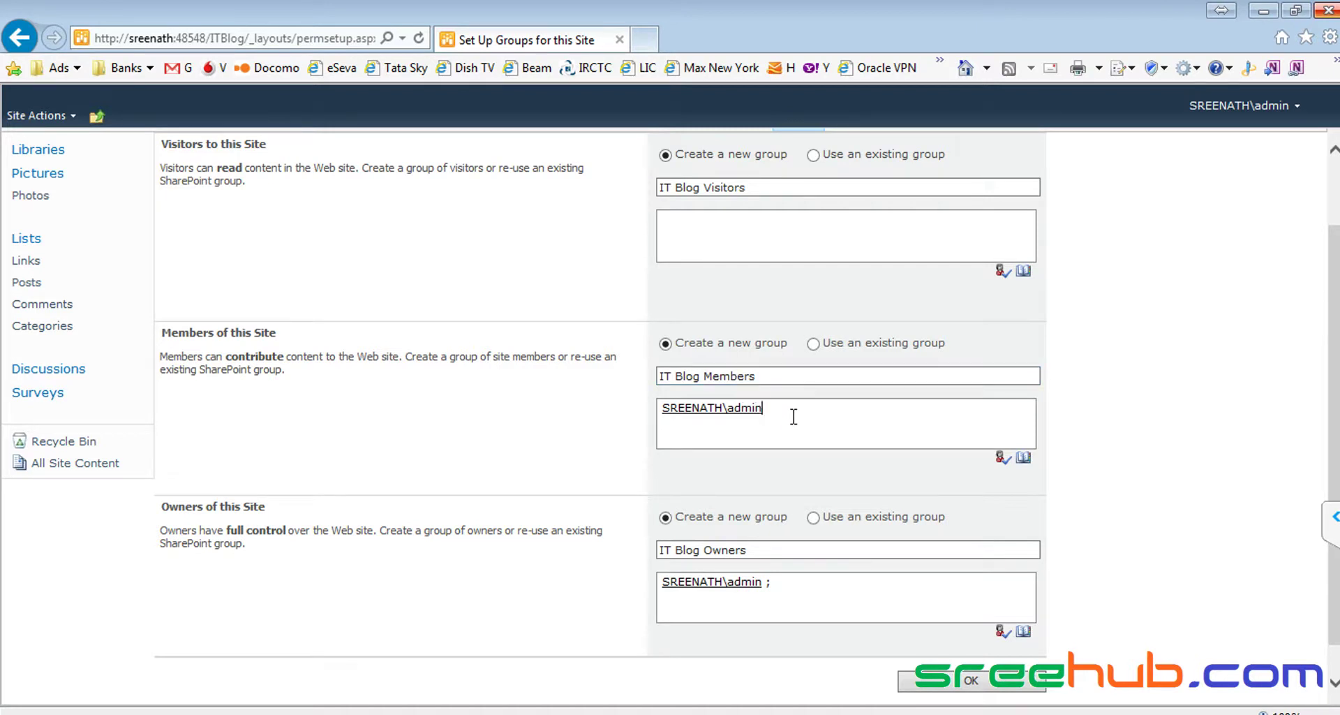
pyautogui.scroll(-1, 747, 417)
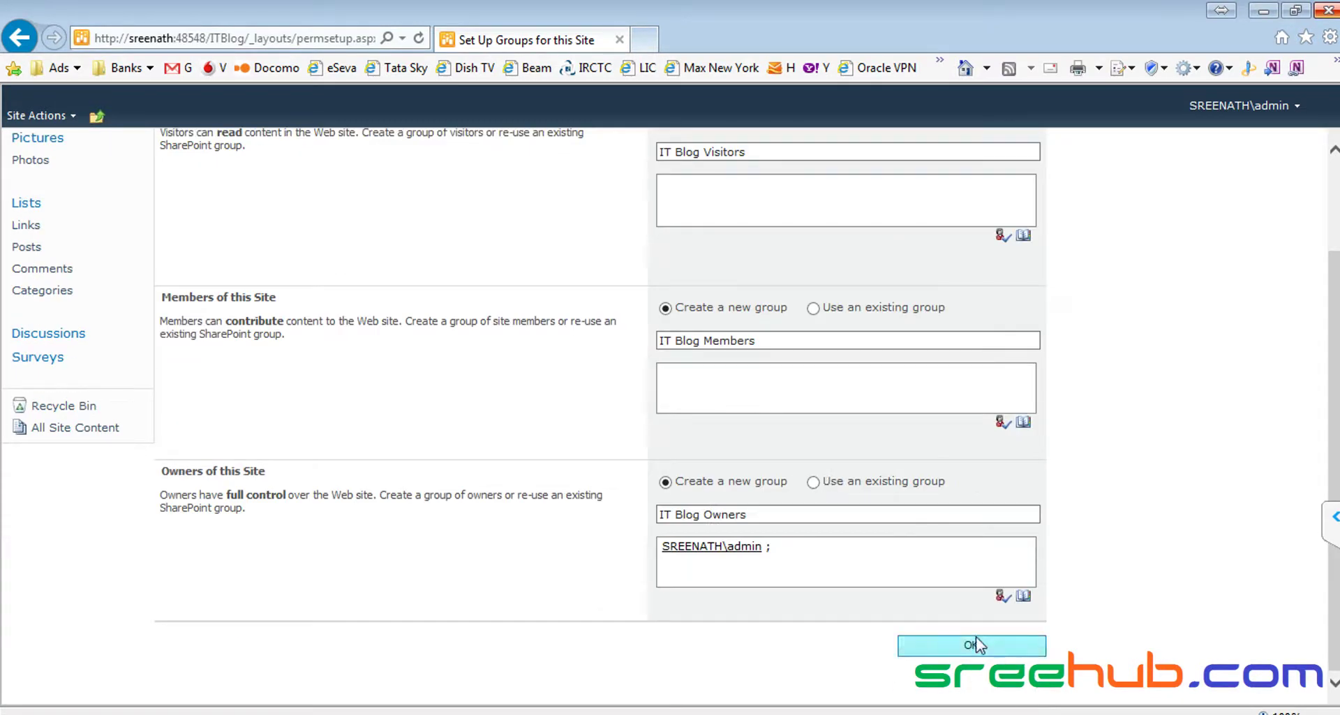
pyautogui.click(975, 636)
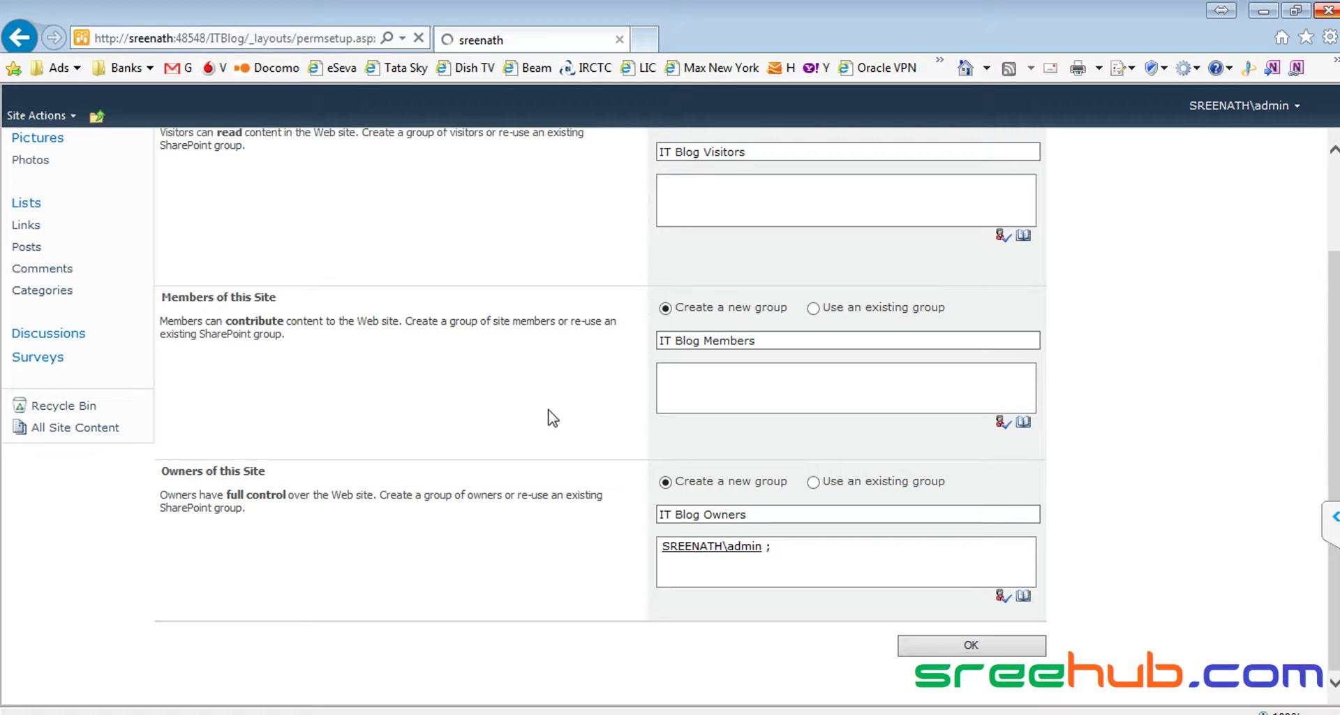
pyautogui.scroll(2, 553, 417)
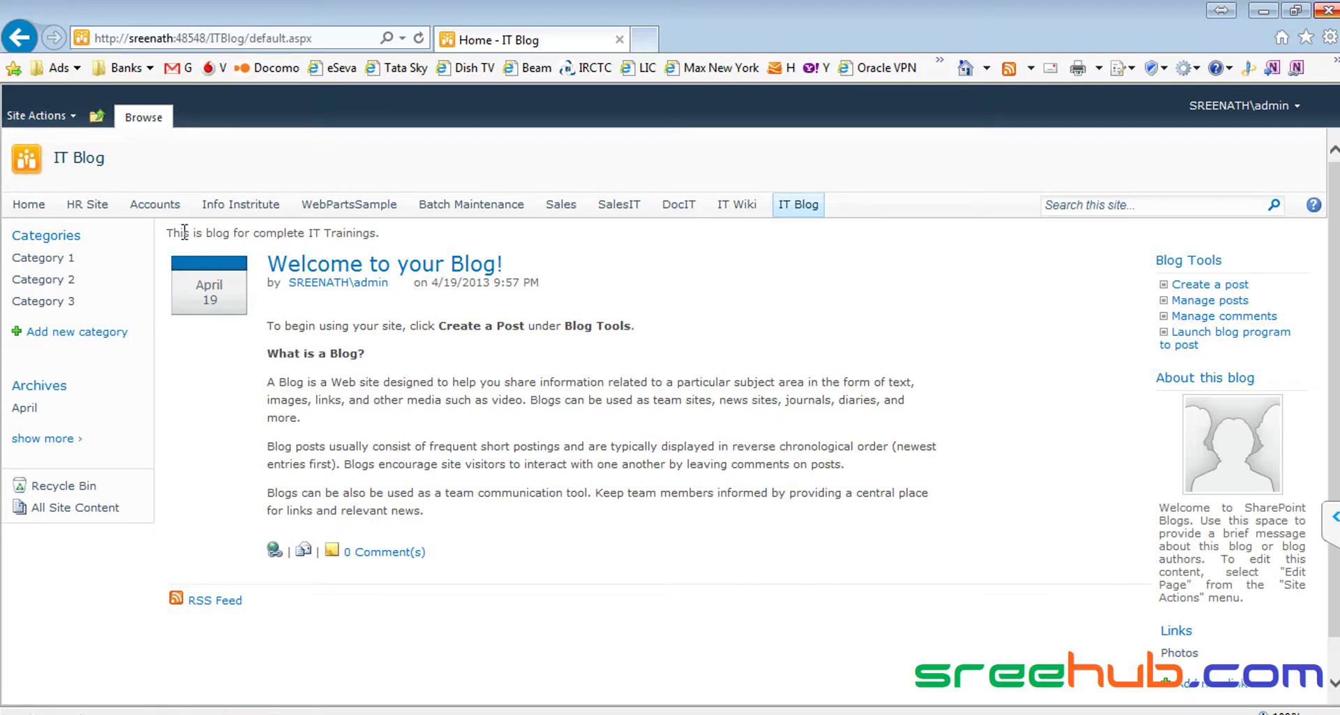
# - Review the new IT Blog's description line, then open Site Actions to edit the page
pyautogui.moveTo(165, 233); pyautogui.dragTo(396, 236)
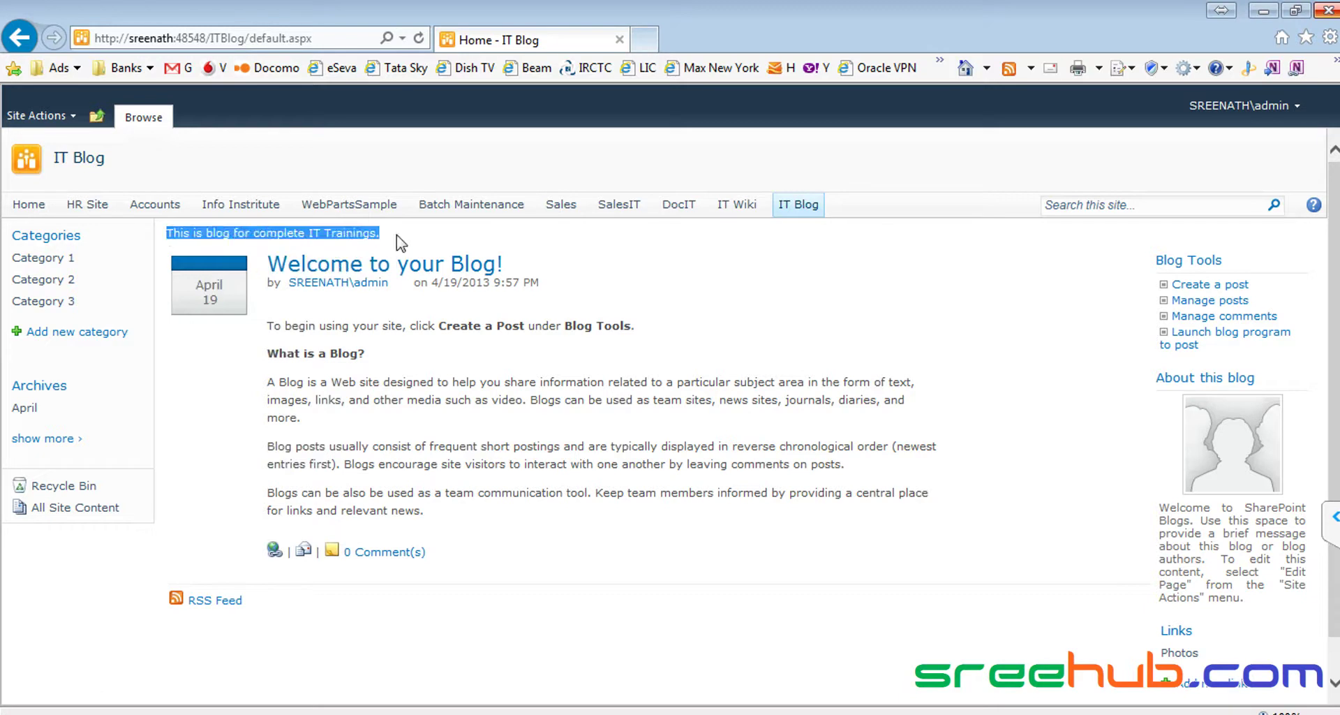
pyautogui.click(287, 229)
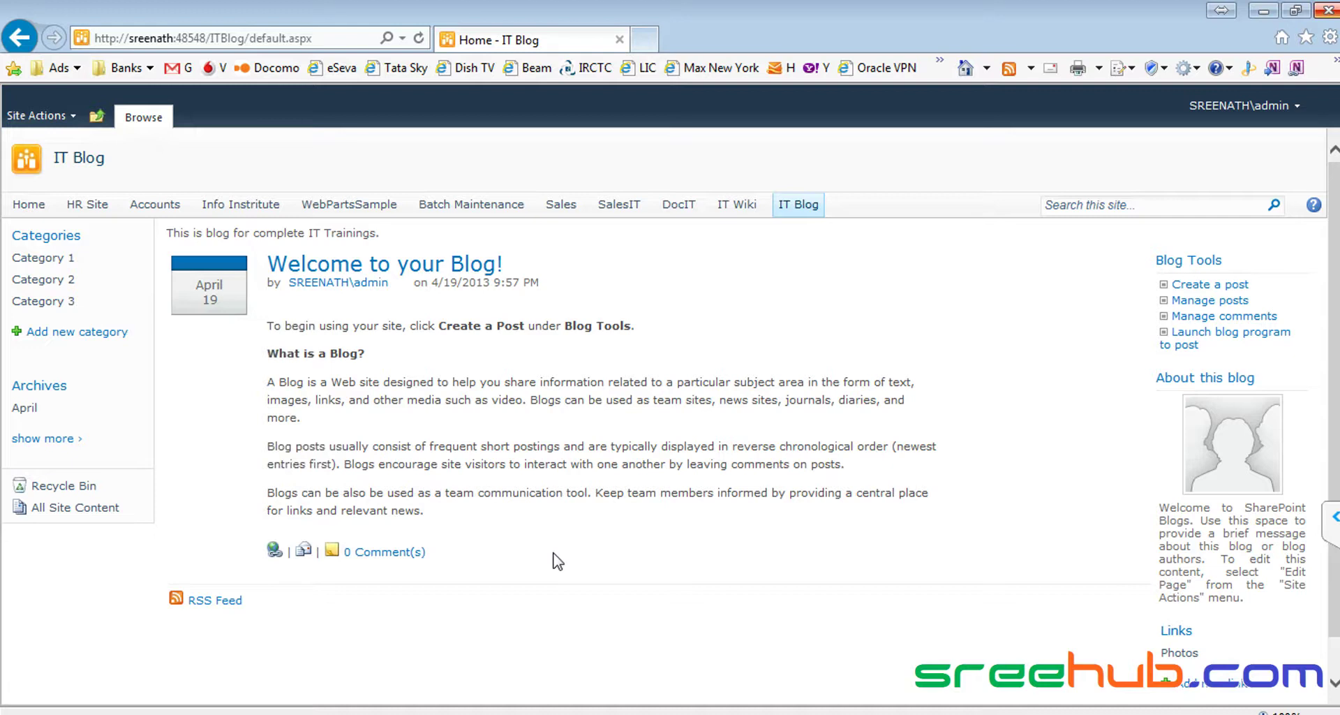
pyautogui.click(39, 119)
# - Put the IT Blog home page into edit mode and select the description and About this blog picture
pyautogui.click(83, 166)
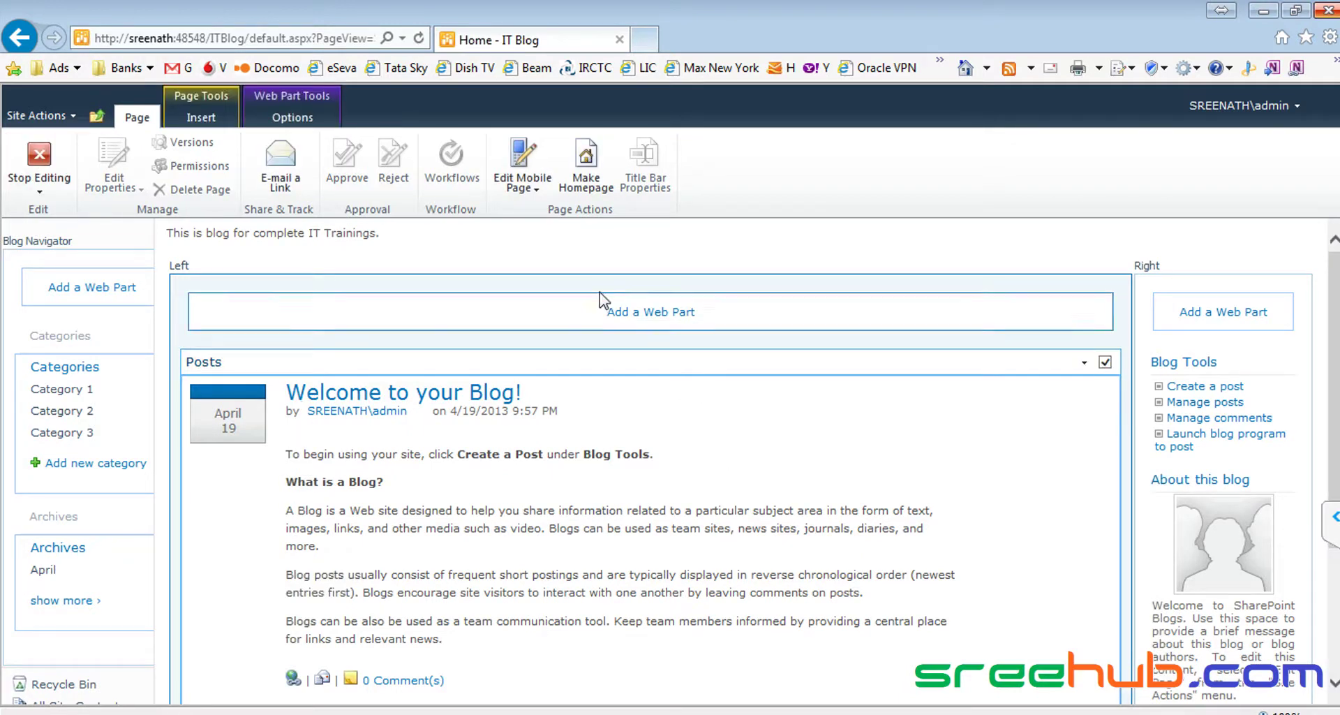
pyautogui.moveTo(381, 233); pyautogui.dragTo(161, 234)
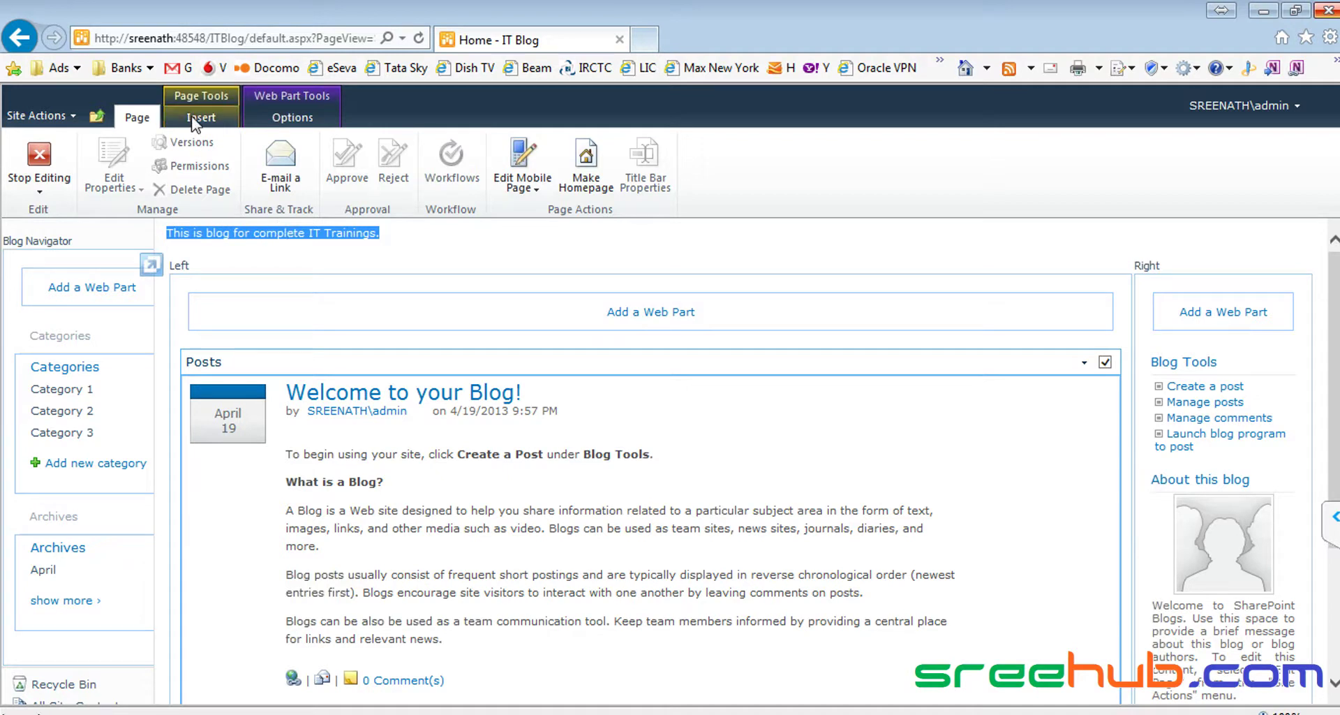
pyautogui.click(290, 119)
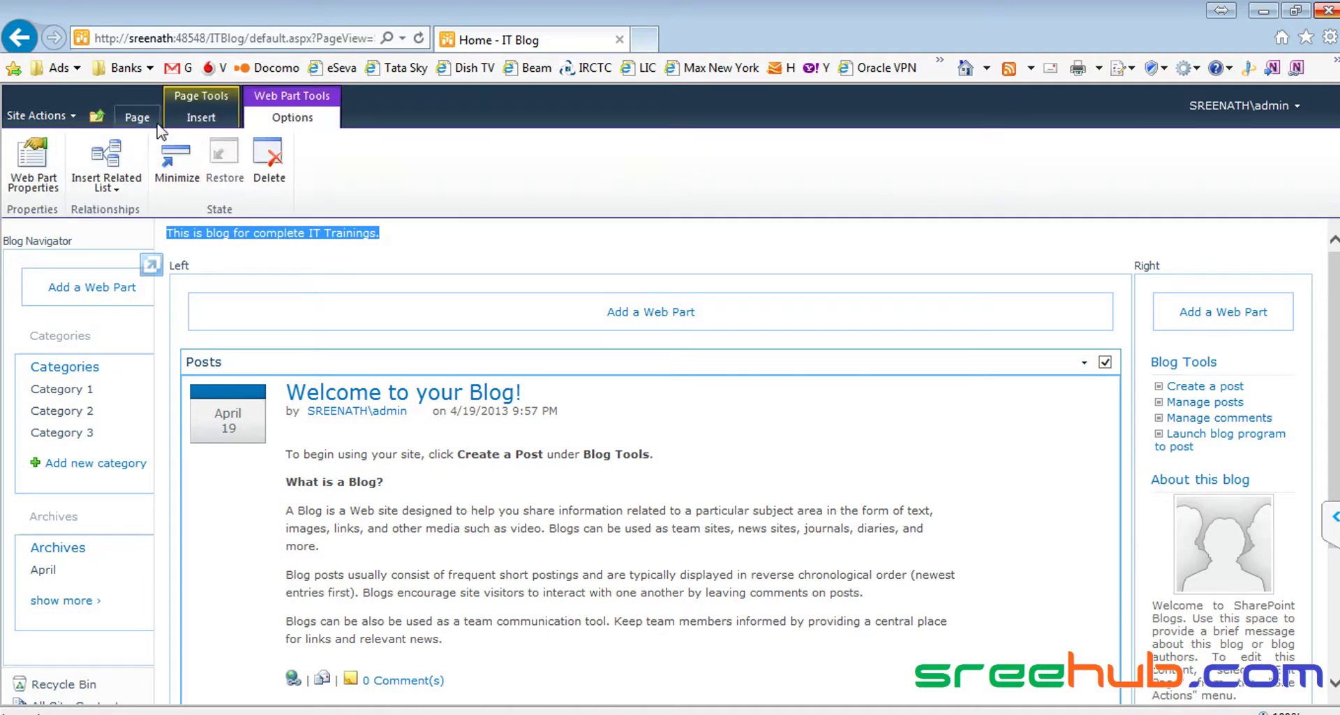
pyautogui.click(137, 117)
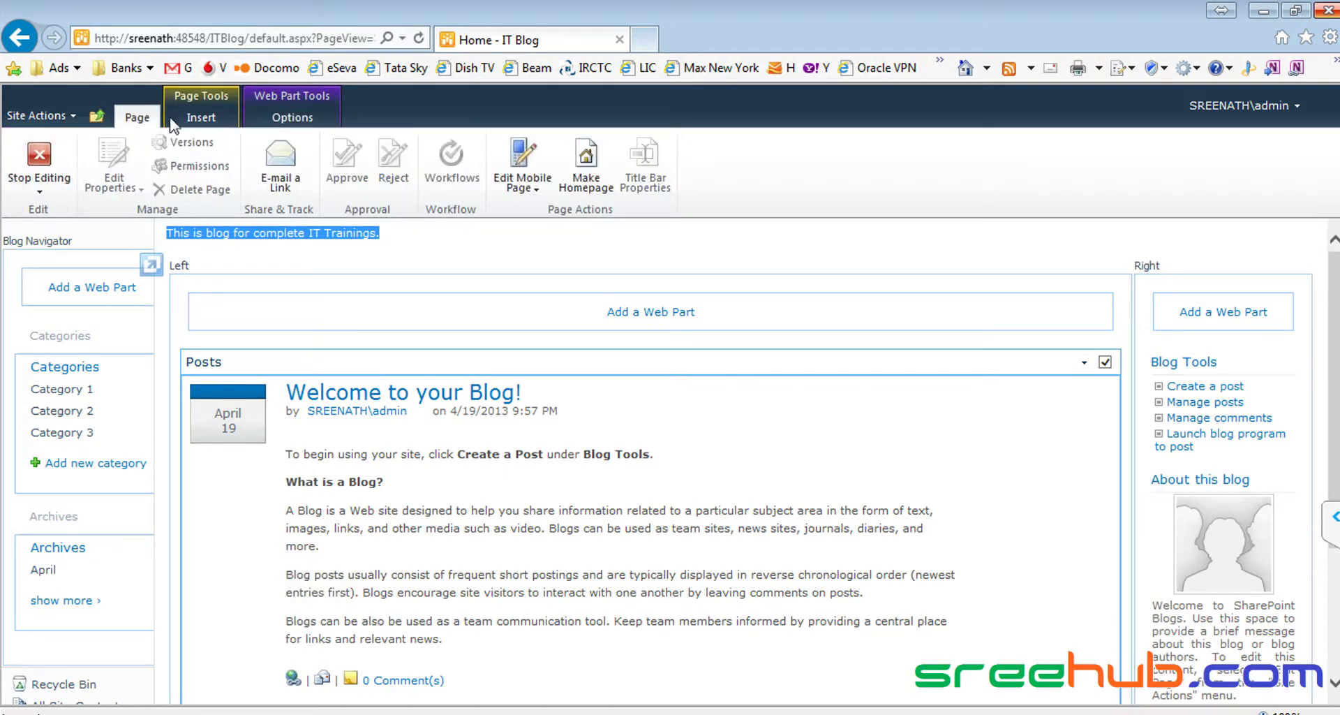
pyautogui.click(305, 246)
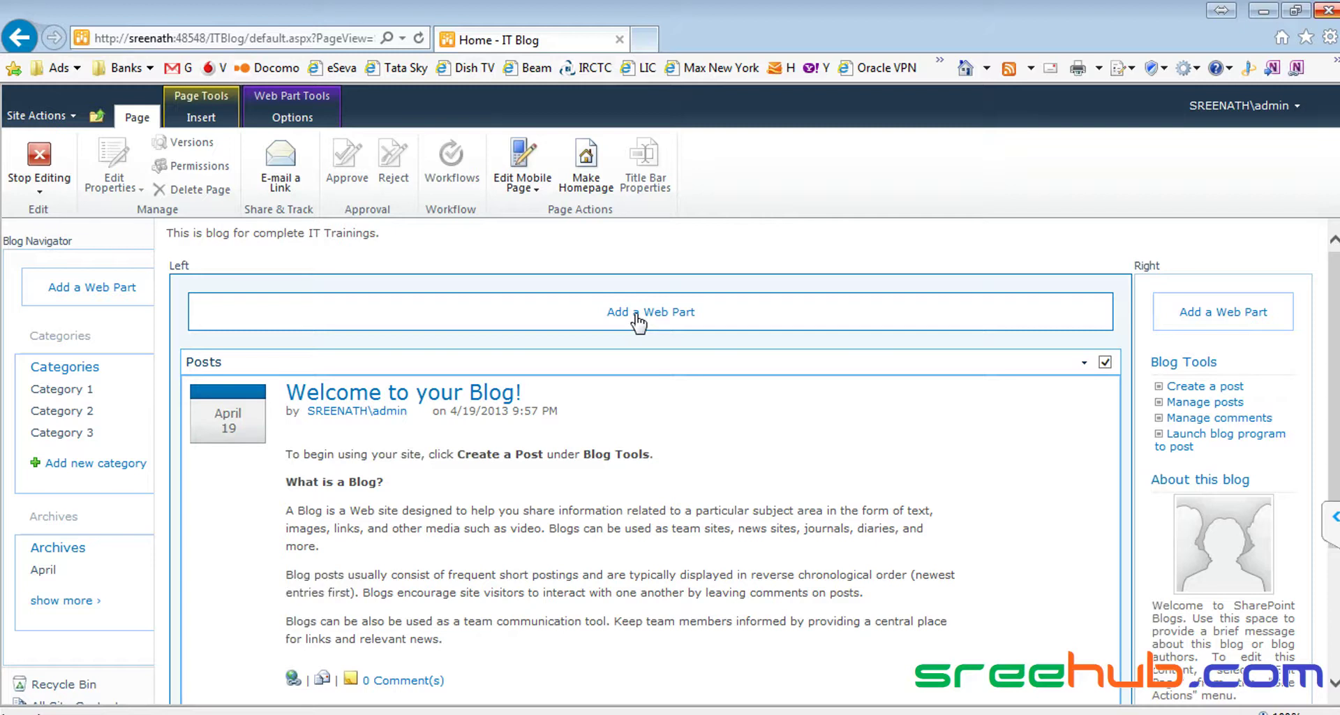
pyautogui.scroll(-3, 636, 321)
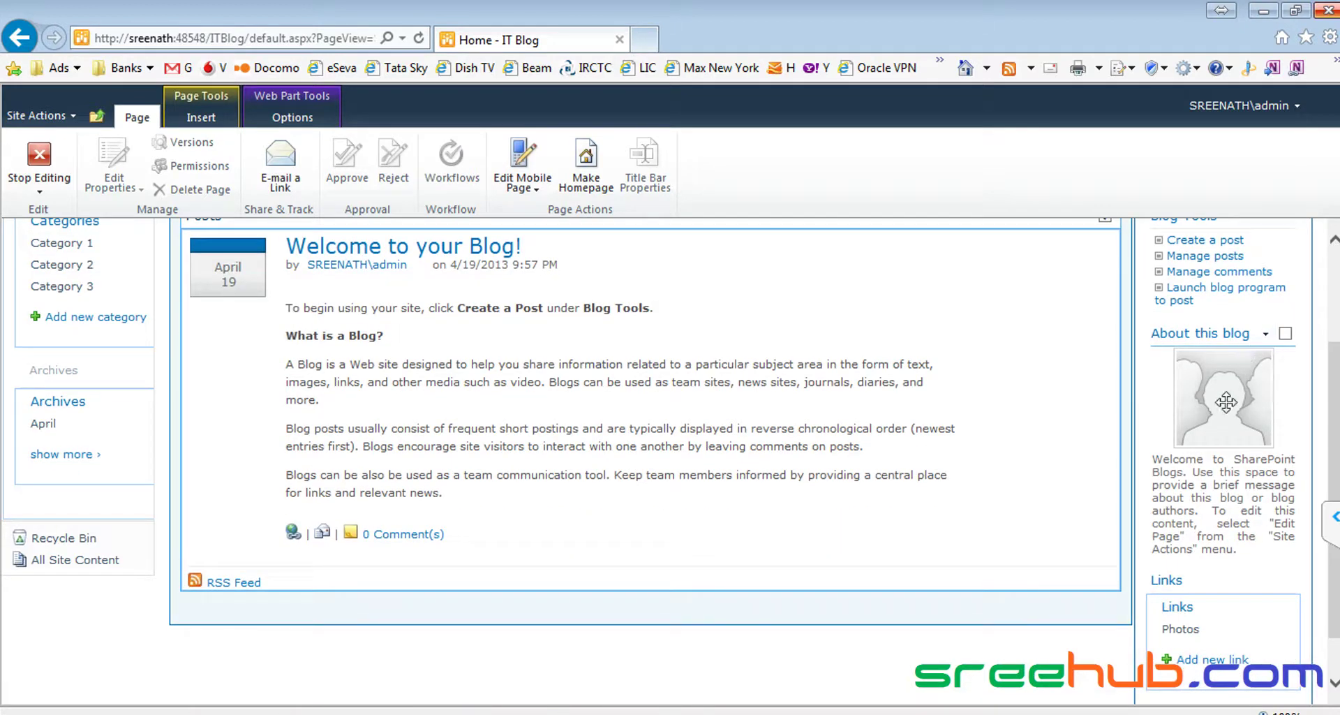
pyautogui.click(1228, 397)
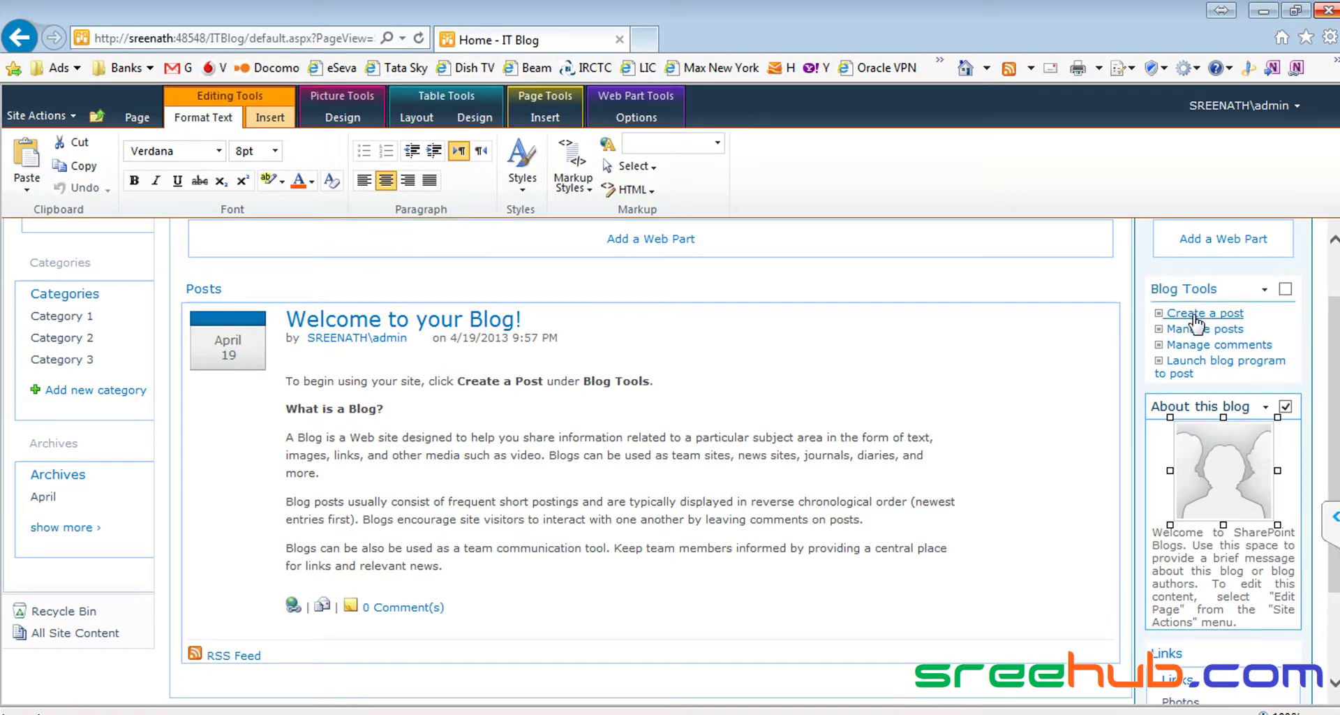
# - Stop editing, reload the IT Blog home page and select the About this blog message
pyautogui.scroll(1, 1250, 323)
pyautogui.scroll(-3, 1238, 321)
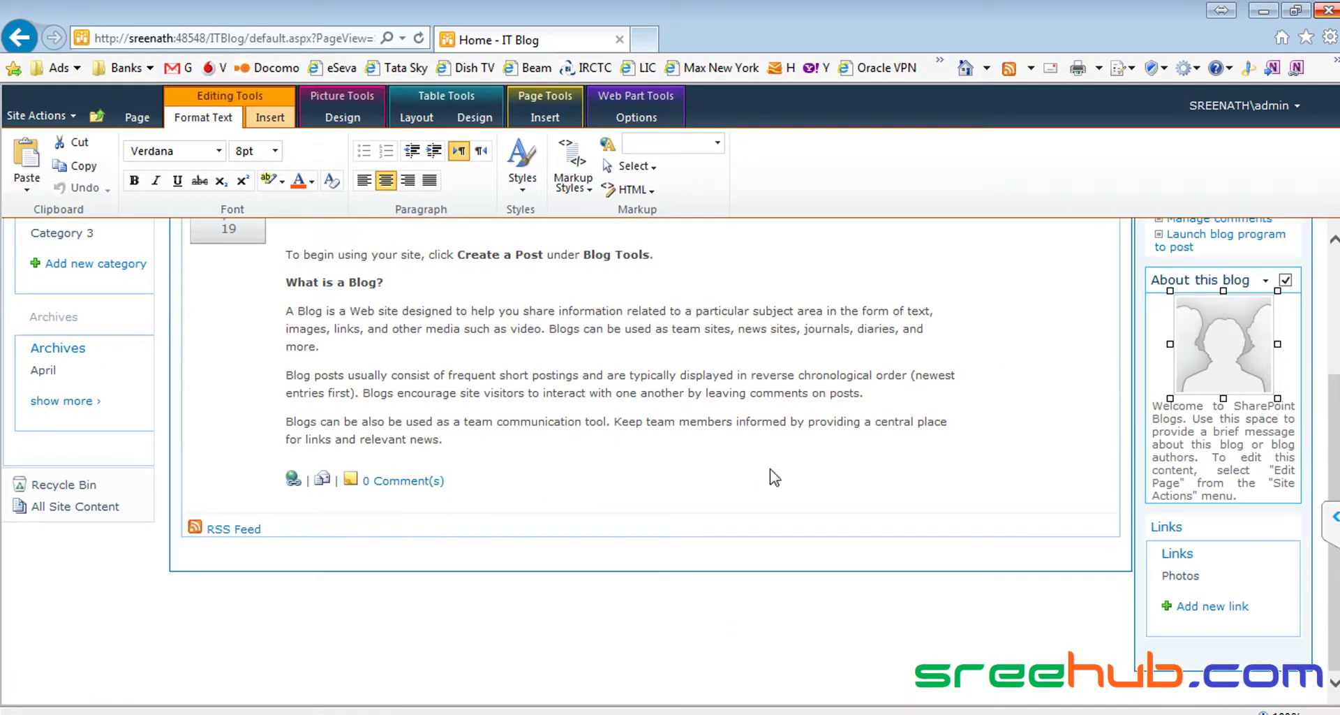
pyautogui.scroll(3, 493, 450)
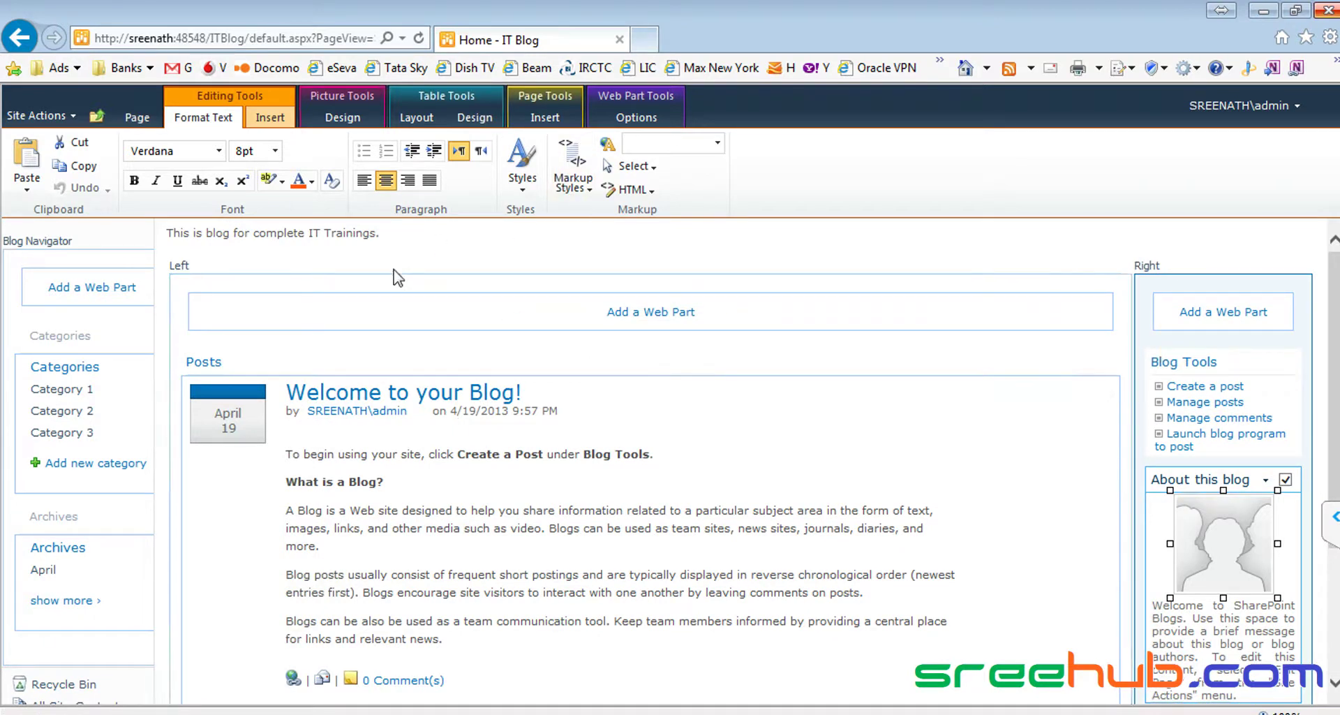
pyautogui.click(137, 119)
pyautogui.click(38, 164)
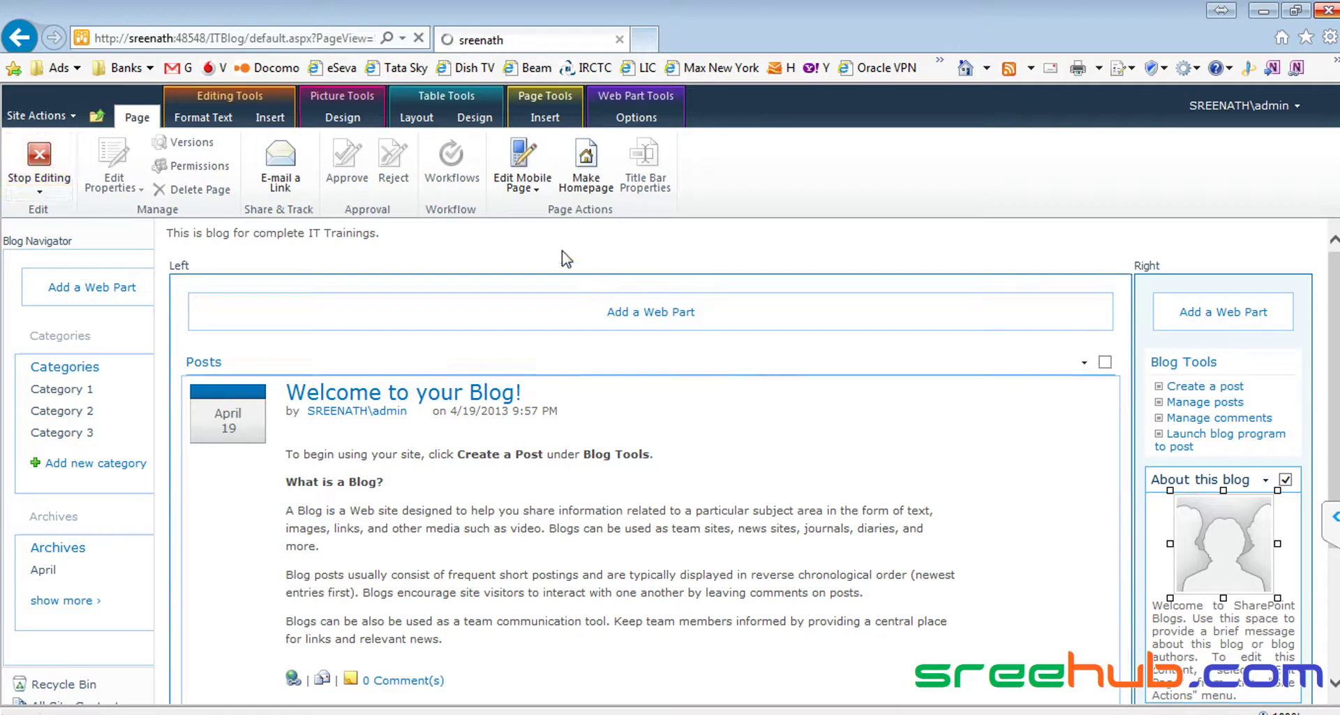
pyautogui.click(101, 164)
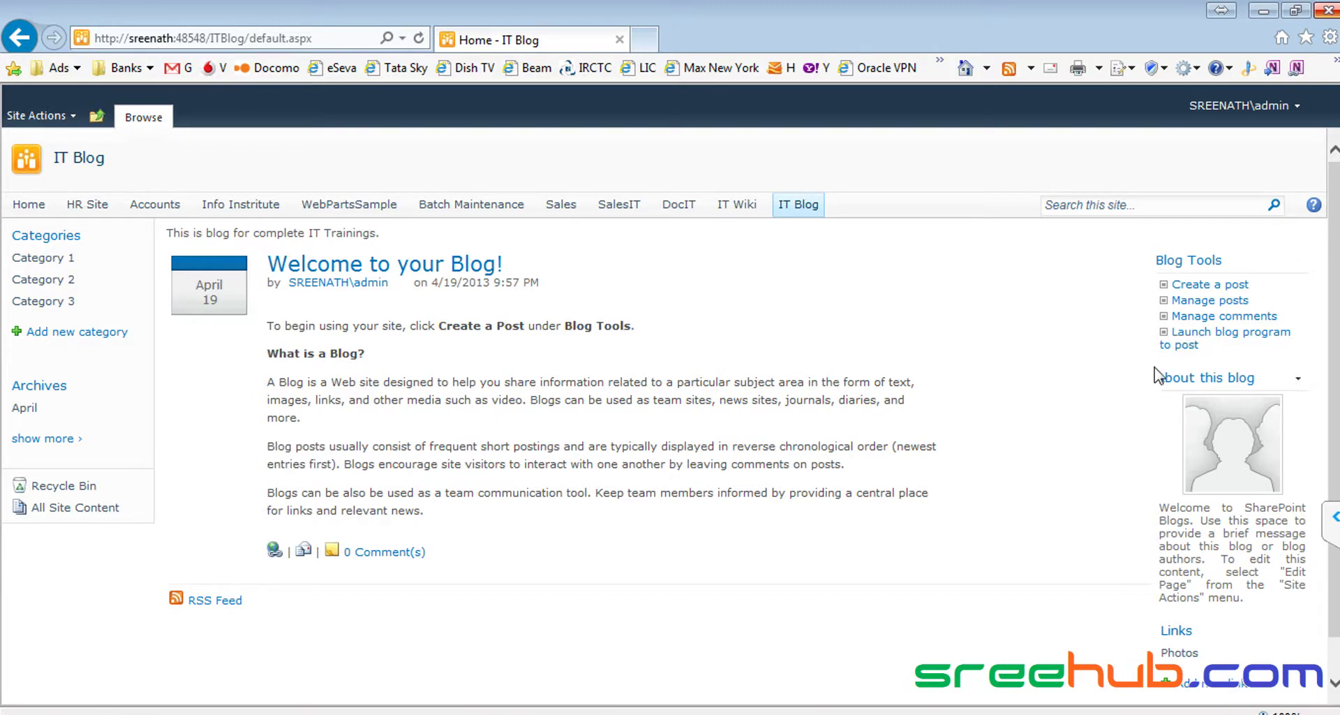
pyautogui.moveTo(1161, 508); pyautogui.dragTo(1242, 566)
# - Put the IT Blog home page into edit mode through Site Actions > Edit Page
pyautogui.click(1249, 565)
pyautogui.click(70, 116)
pyautogui.click(64, 140)
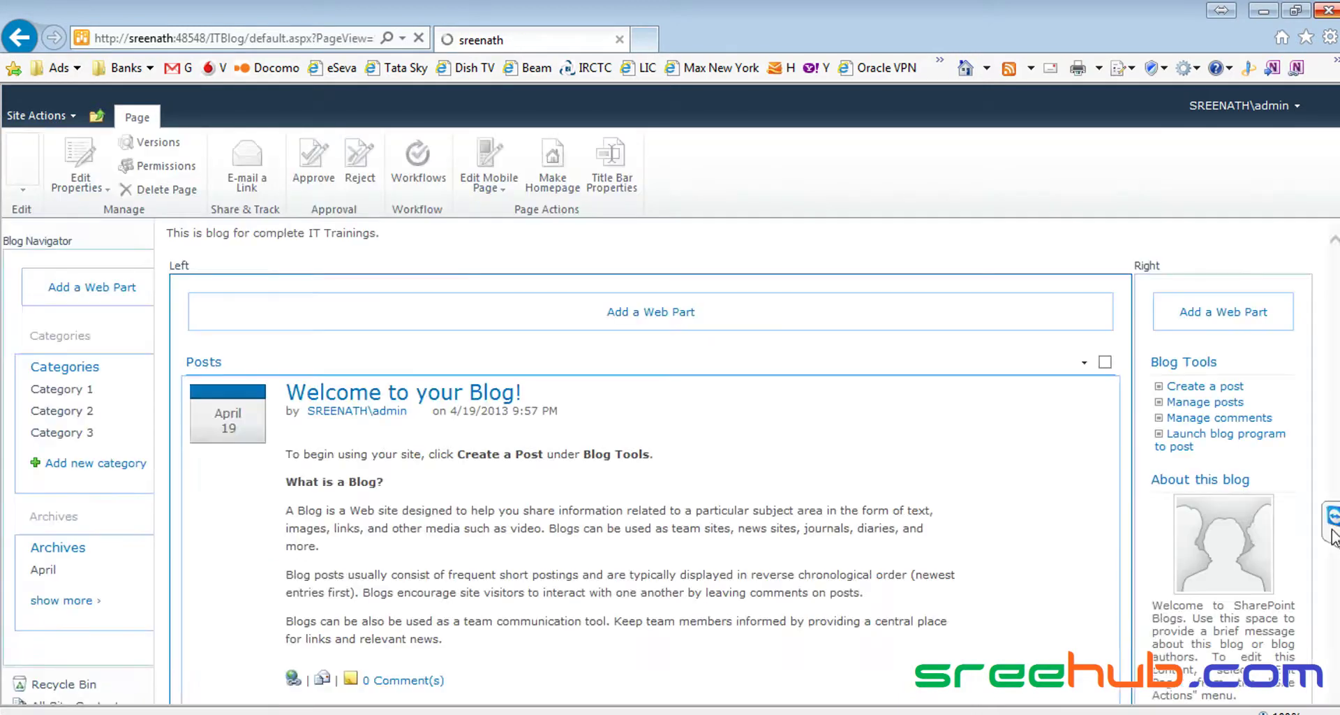
pyautogui.scroll(-2, 1186, 451)
pyautogui.scroll(2, 1187, 452)
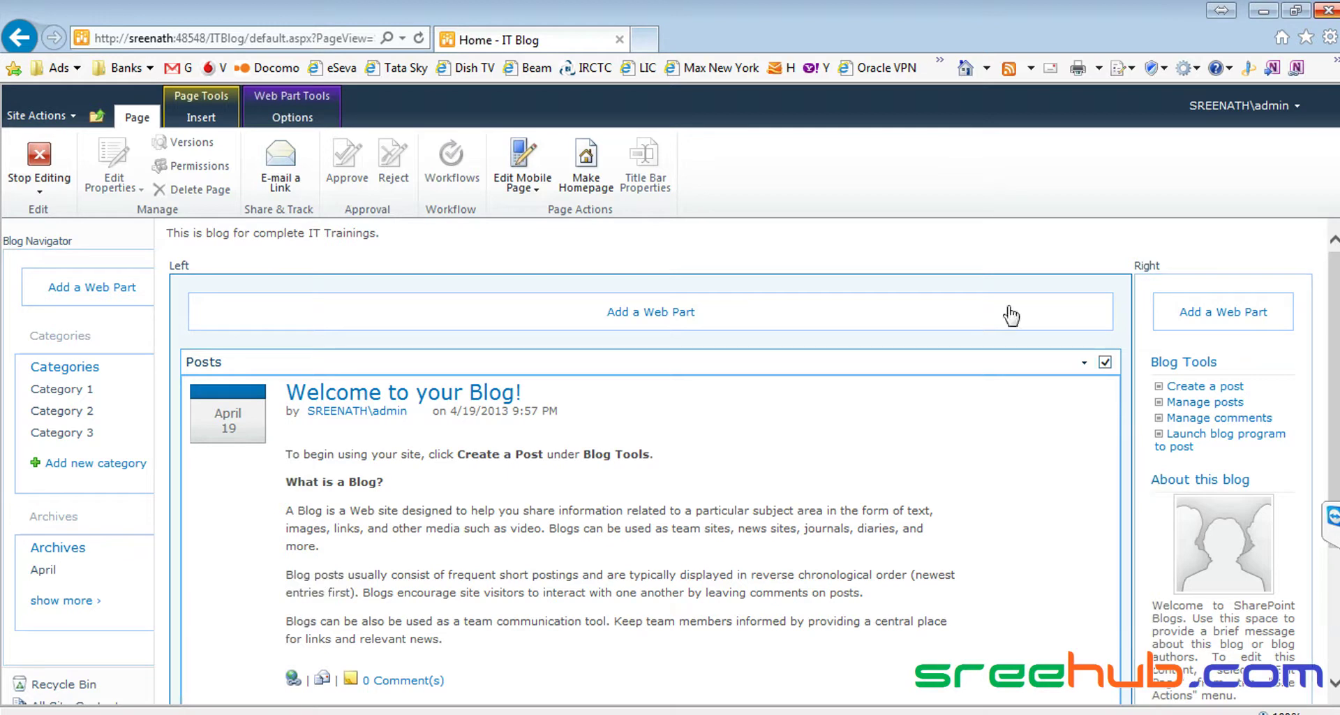
pyautogui.scroll(-3, 742, 384)
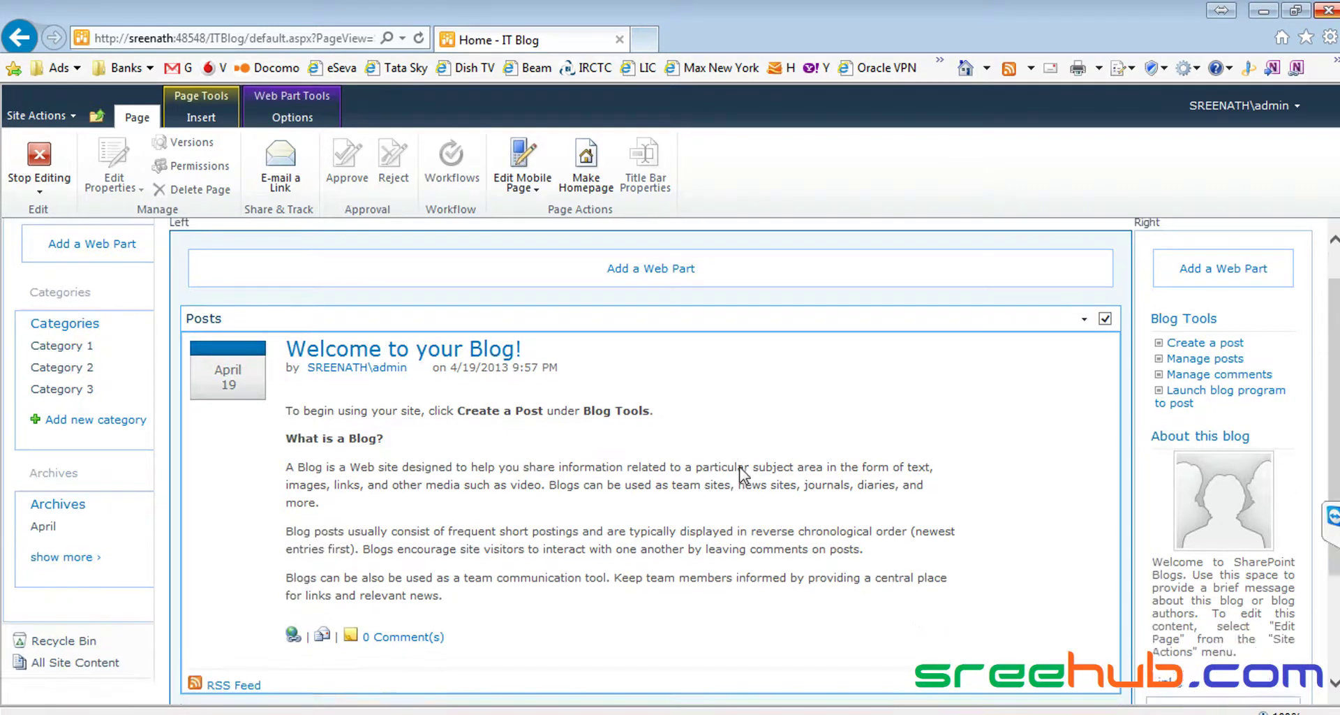
# - Replace the About this blog text from 'SharePoint' onward with 'IT Blog for Trainings' and stop editing
pyautogui.moveTo(1234, 406); pyautogui.dragTo(1236, 496)
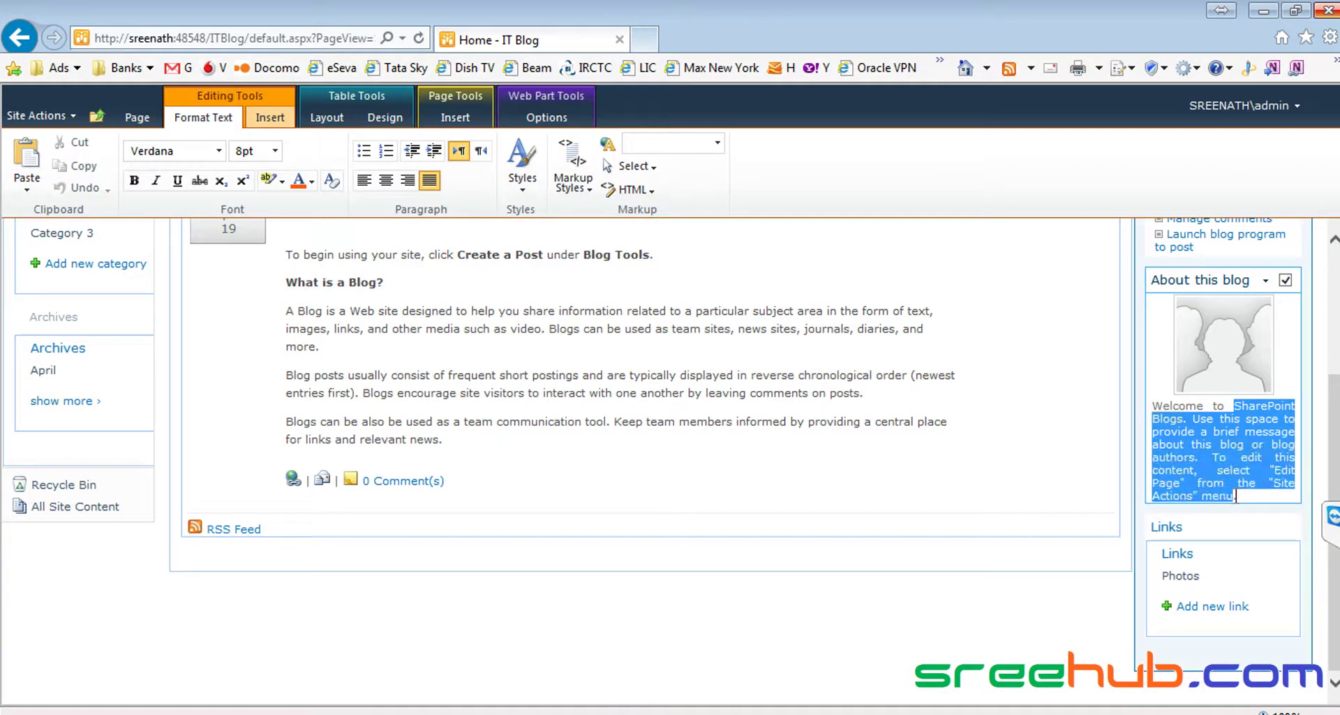
pyautogui.click(1246, 503)
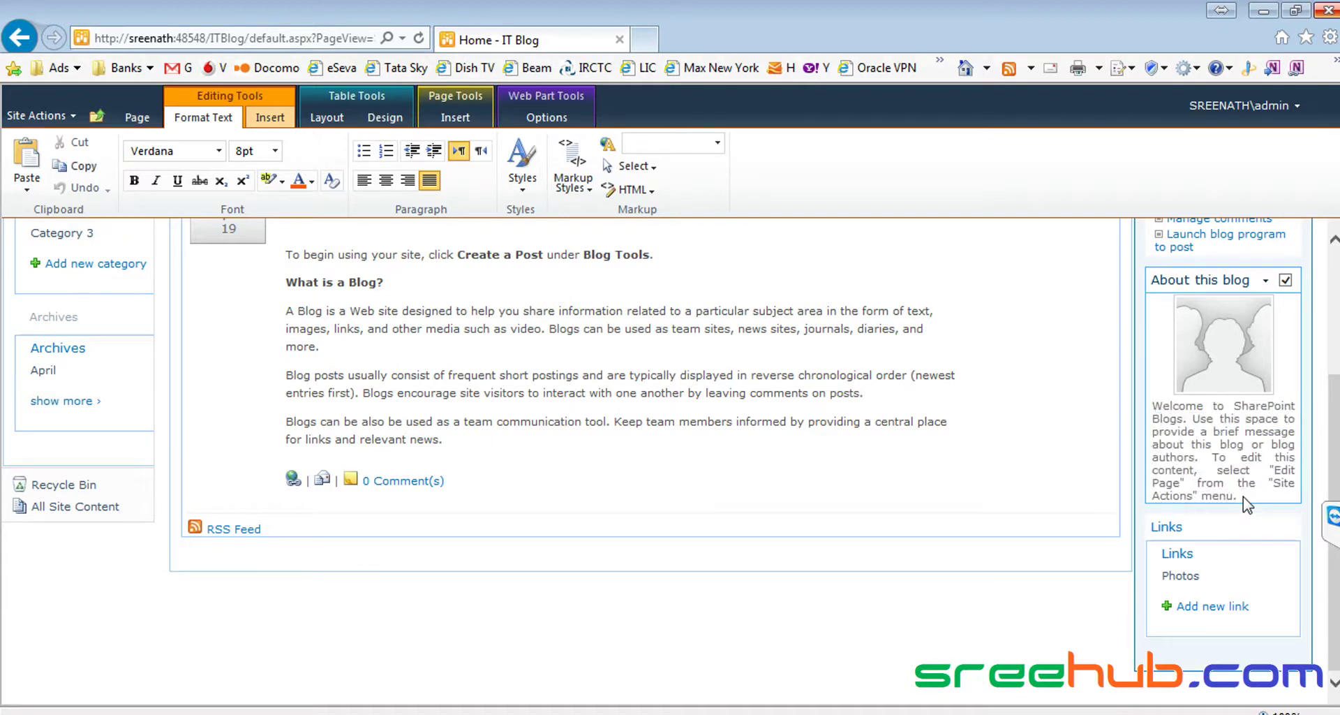
pyautogui.keyDown('shift'); pyautogui.click(1239, 404); pyautogui.keyUp('shift')
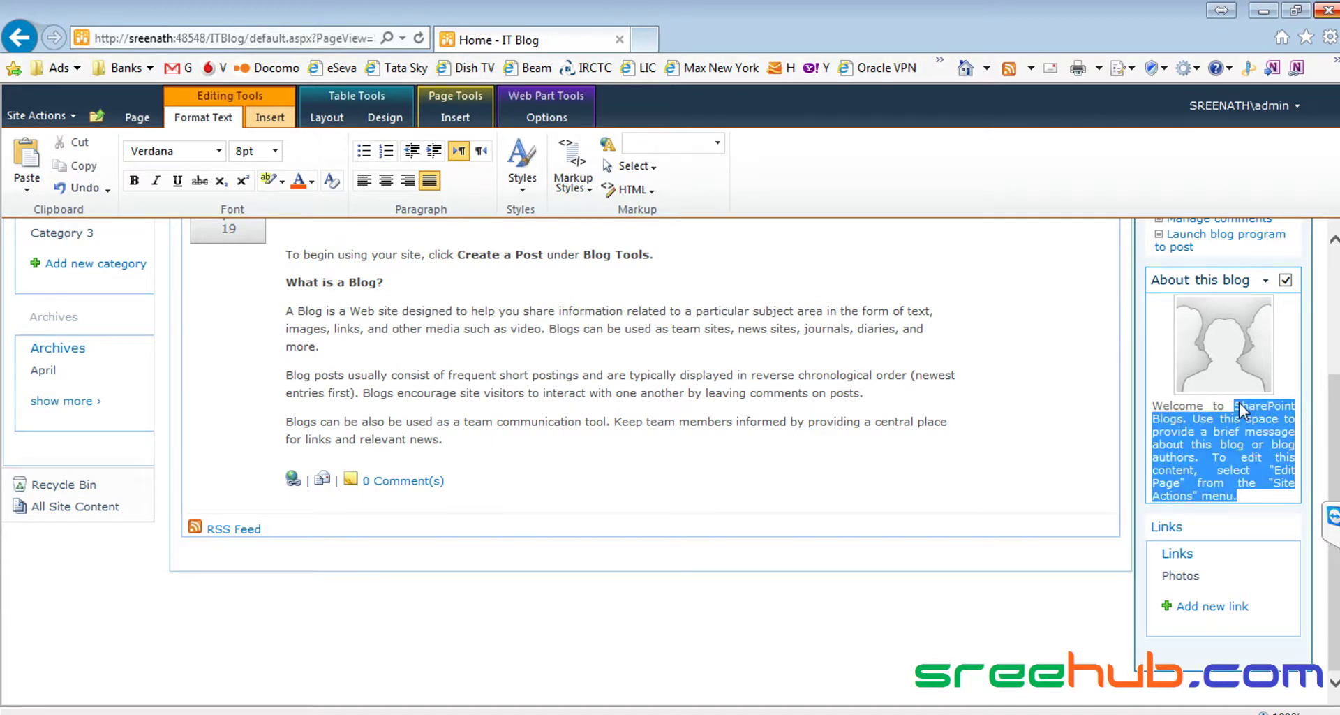
pyautogui.press('Delete')
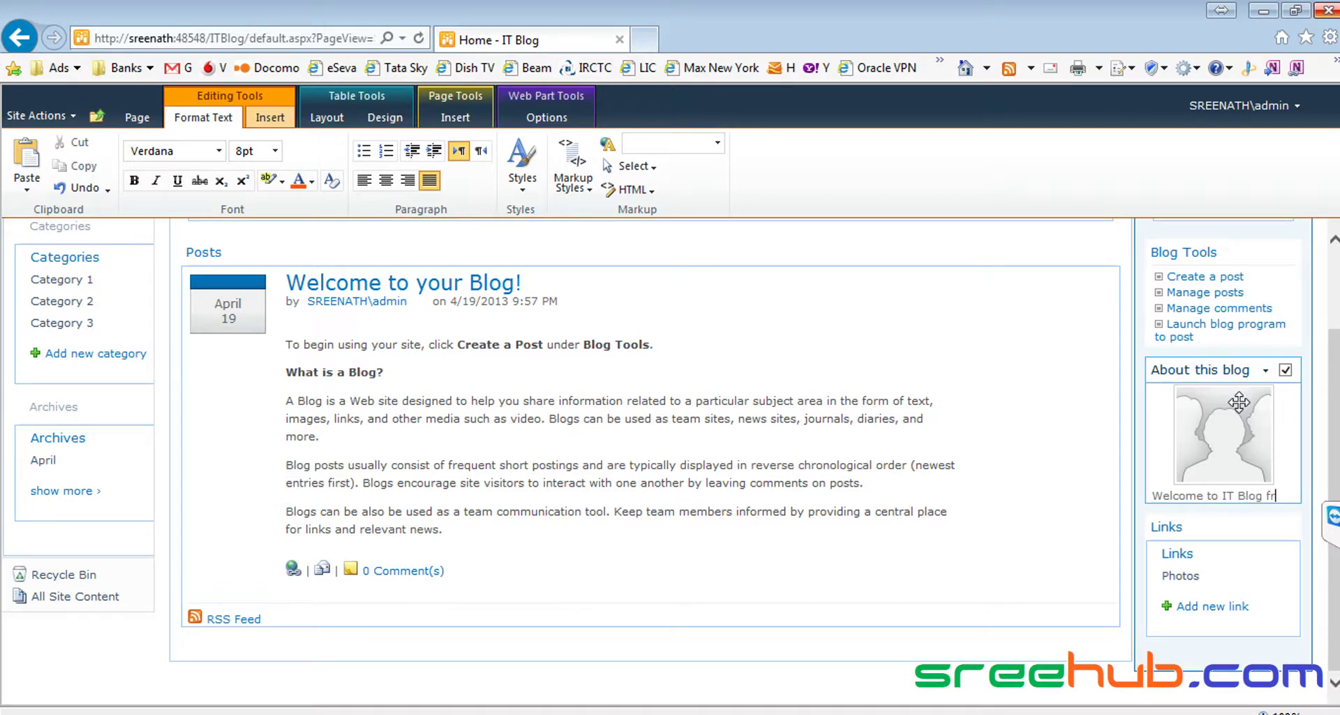
pyautogui.write('IT Blog for Tra')
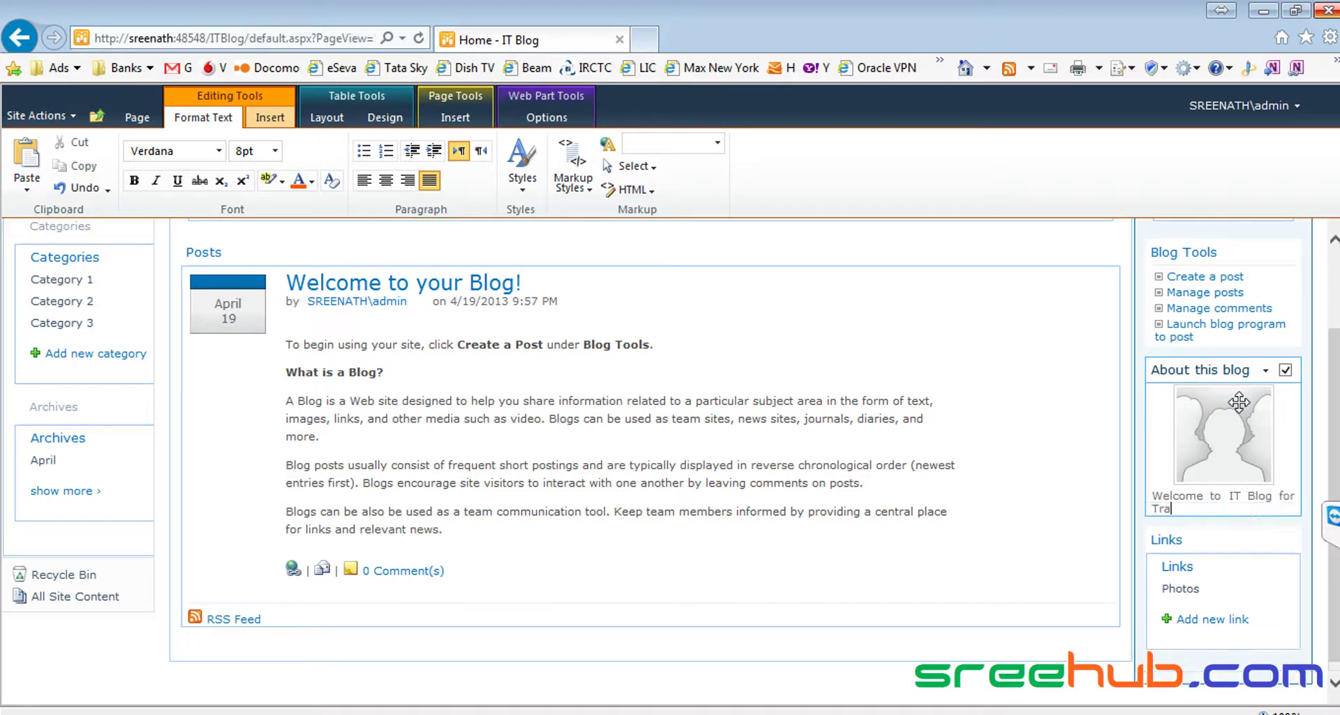
pyautogui.write('inings info.')
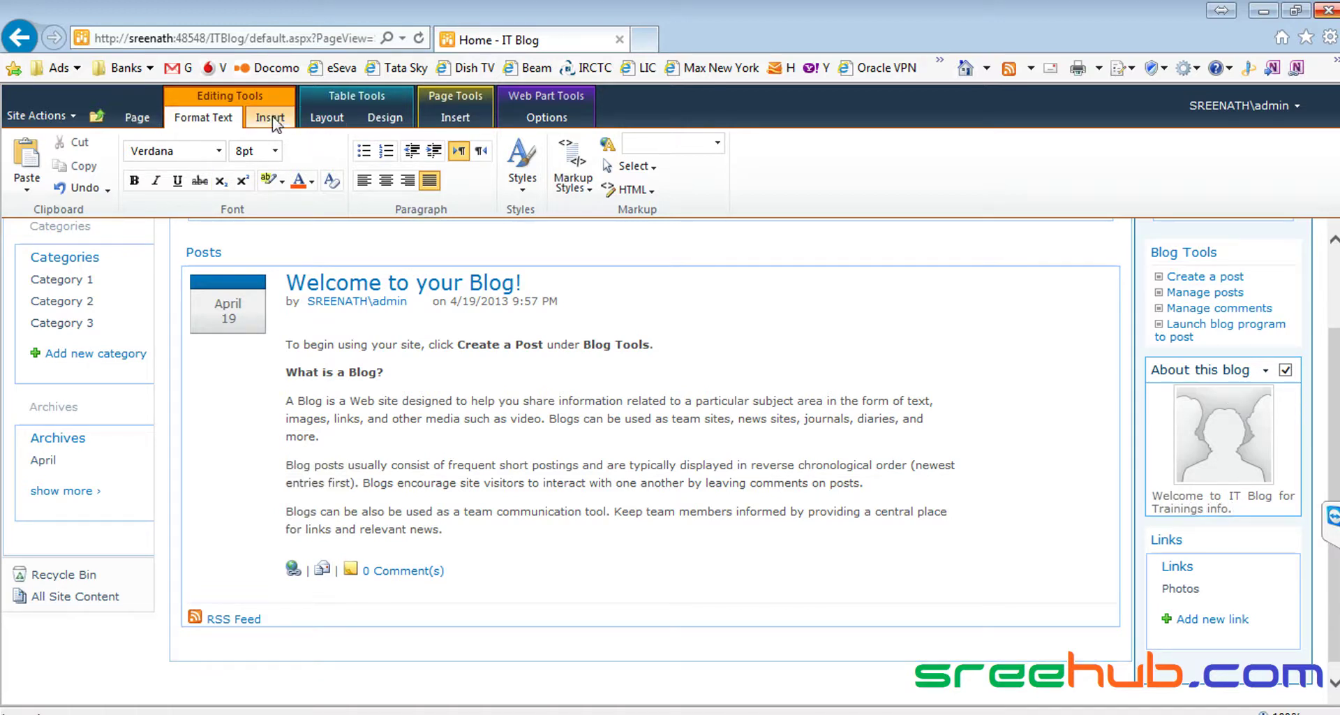
pyautogui.click(134, 119)
pyautogui.click(43, 165)
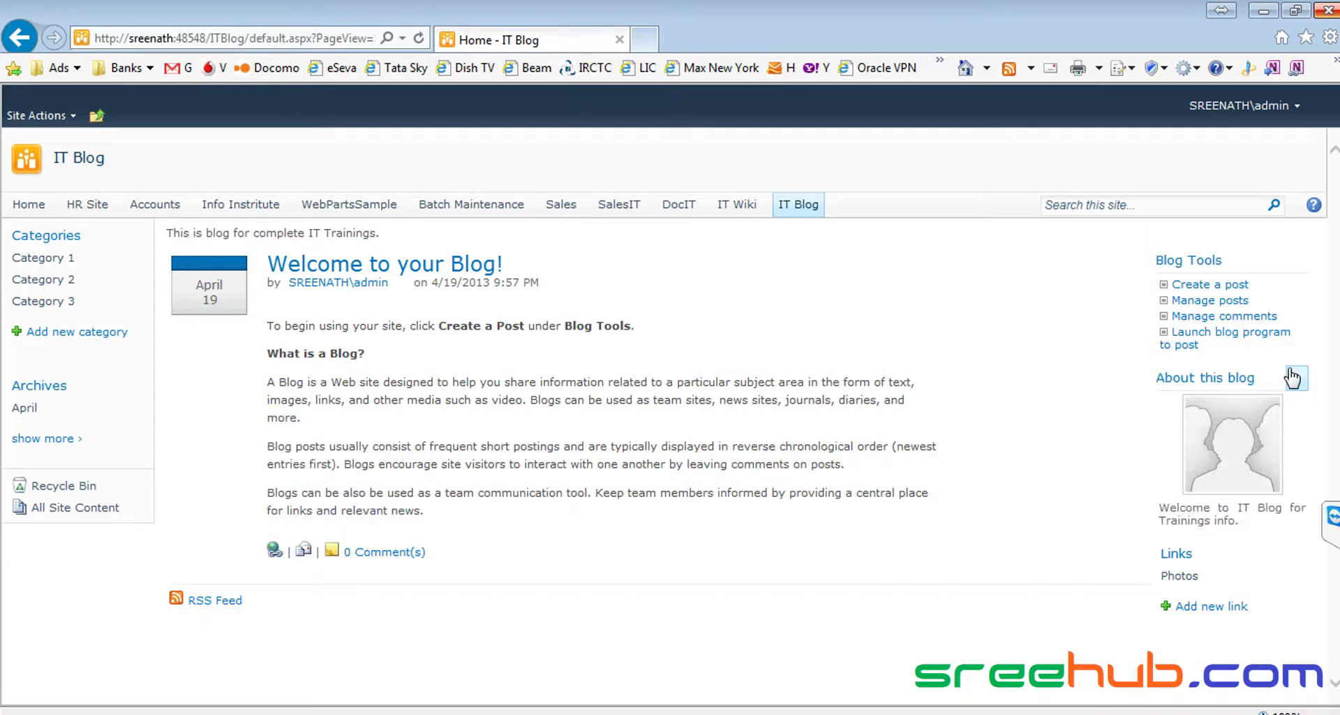
pyautogui.click(1297, 378)
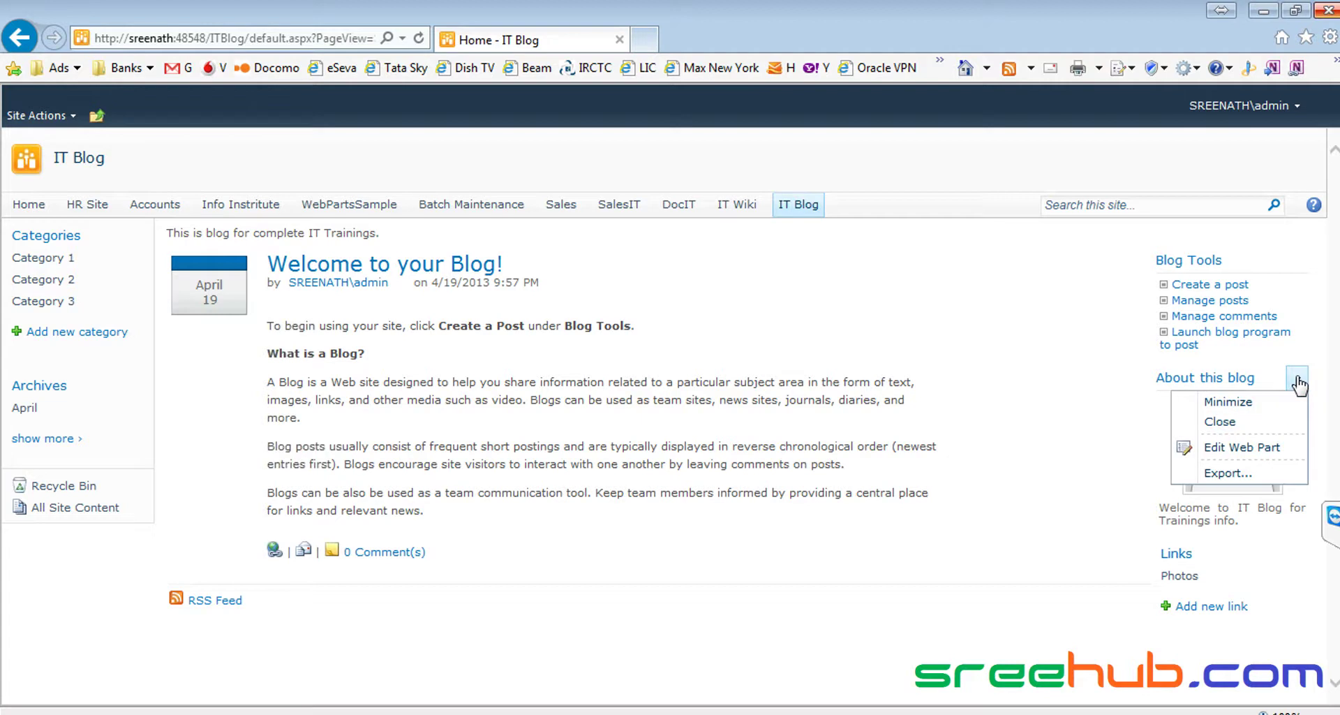
pyautogui.click(1270, 449)
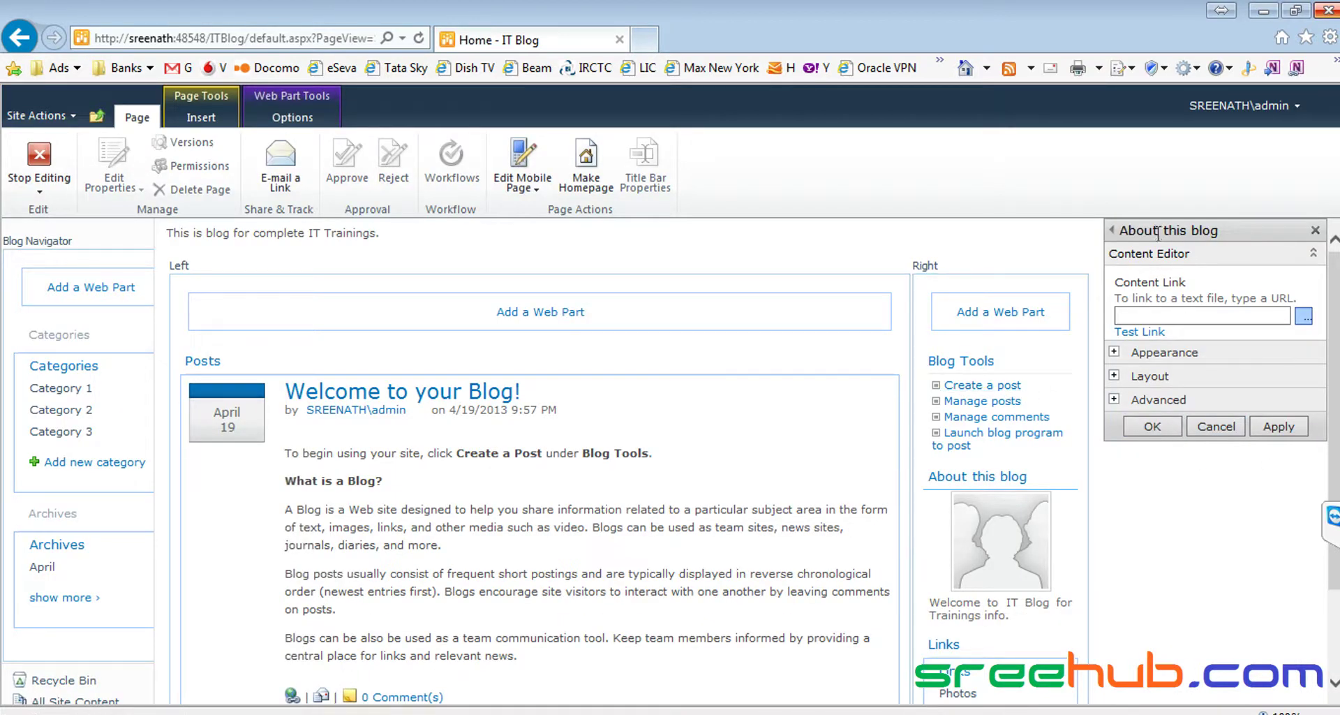
pyautogui.click(1115, 352)
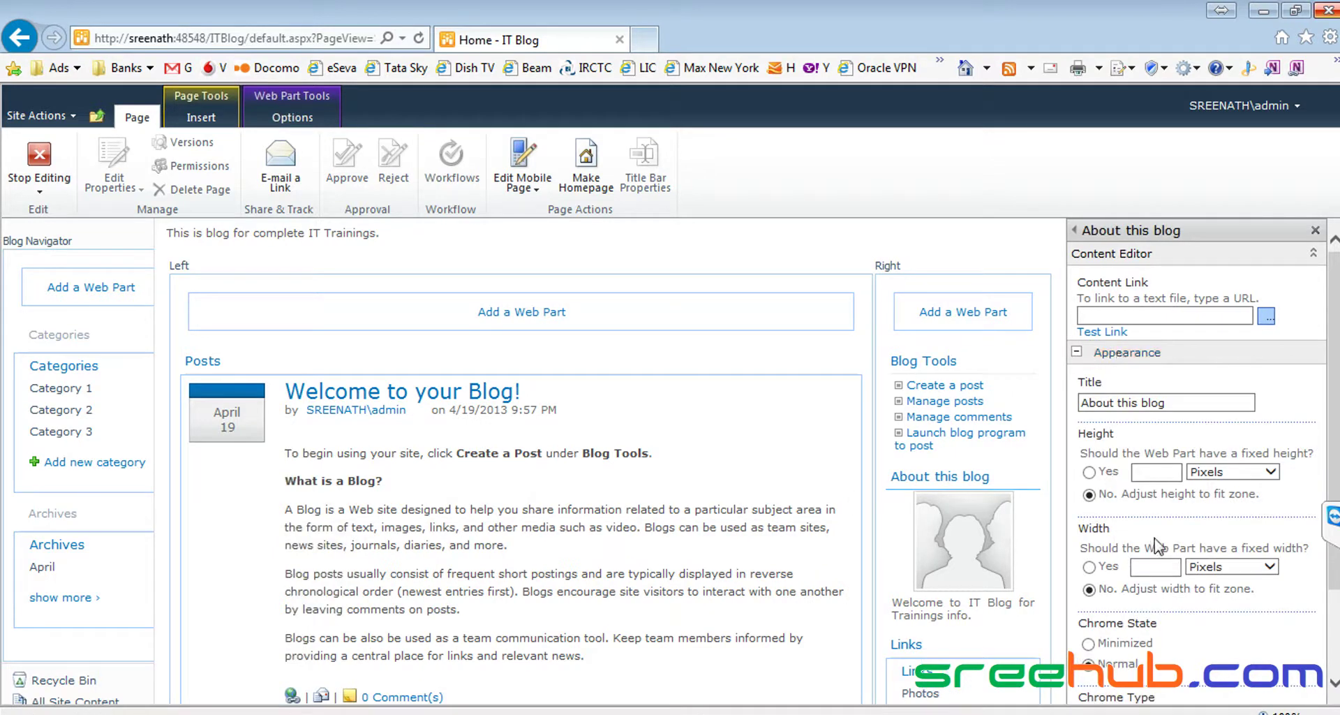
pyautogui.scroll(-2, 1158, 546)
pyautogui.click(1132, 683)
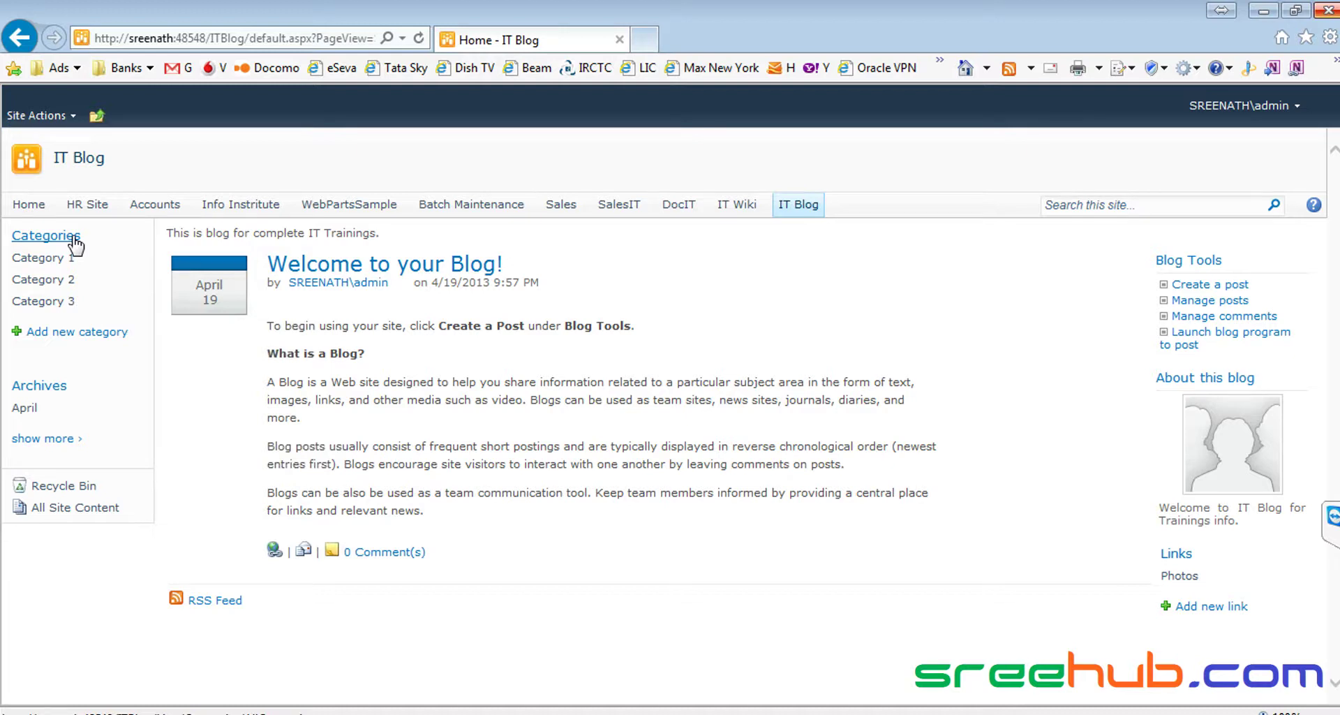
# - Visit Category 1, return to IT Blog, and open the full Categories list
pyautogui.click(39, 263)
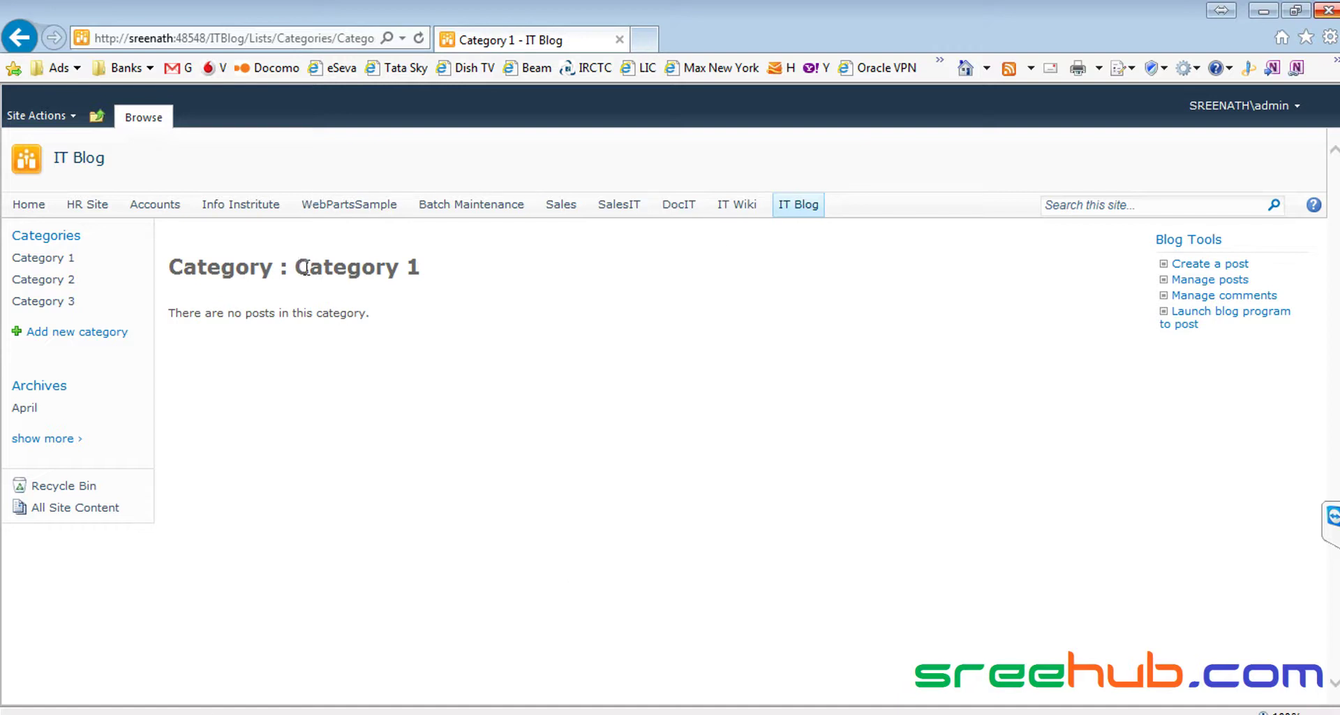
pyautogui.click(67, 238)
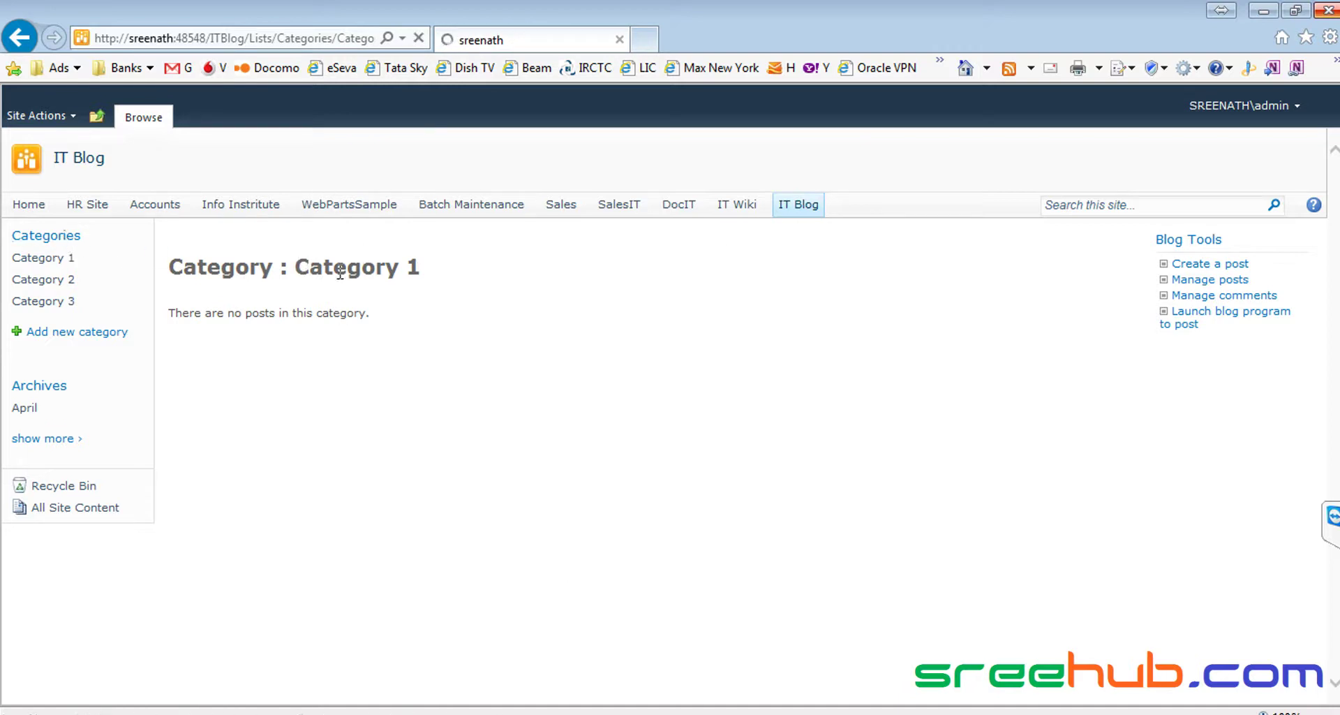
pyautogui.click(79, 155)
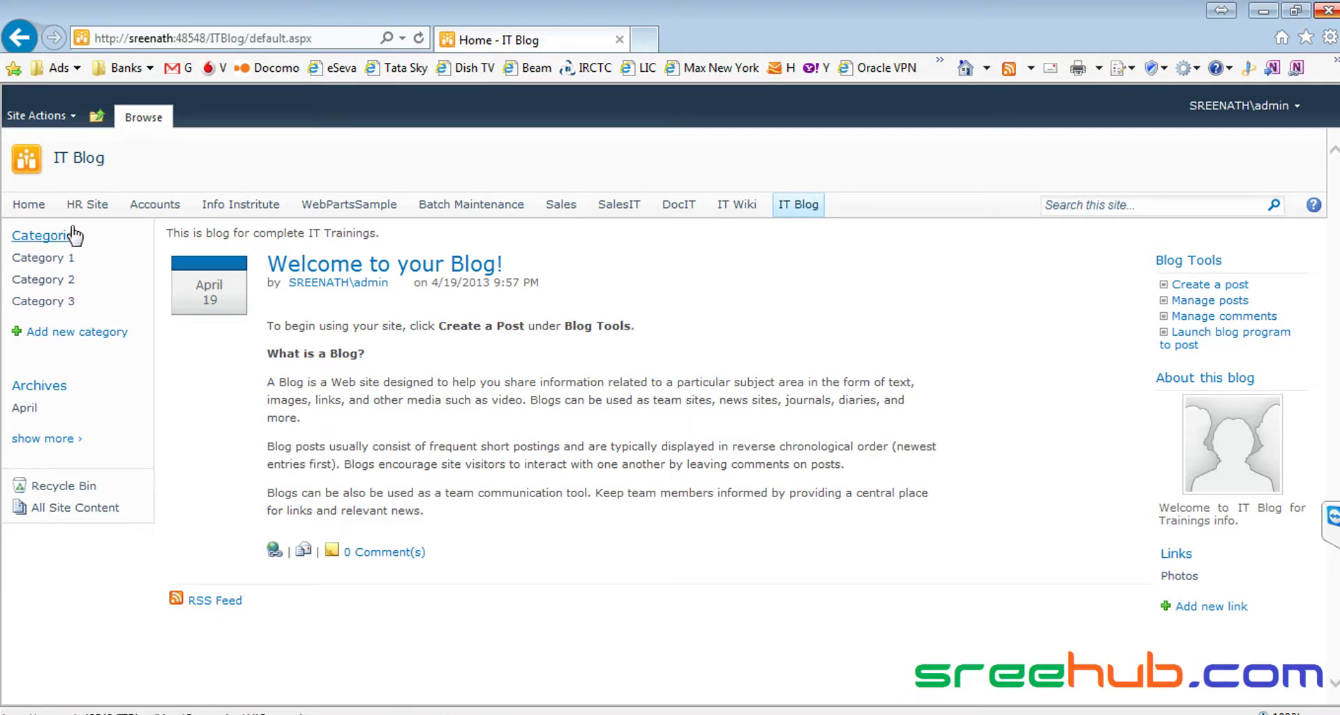
pyautogui.click(47, 240)
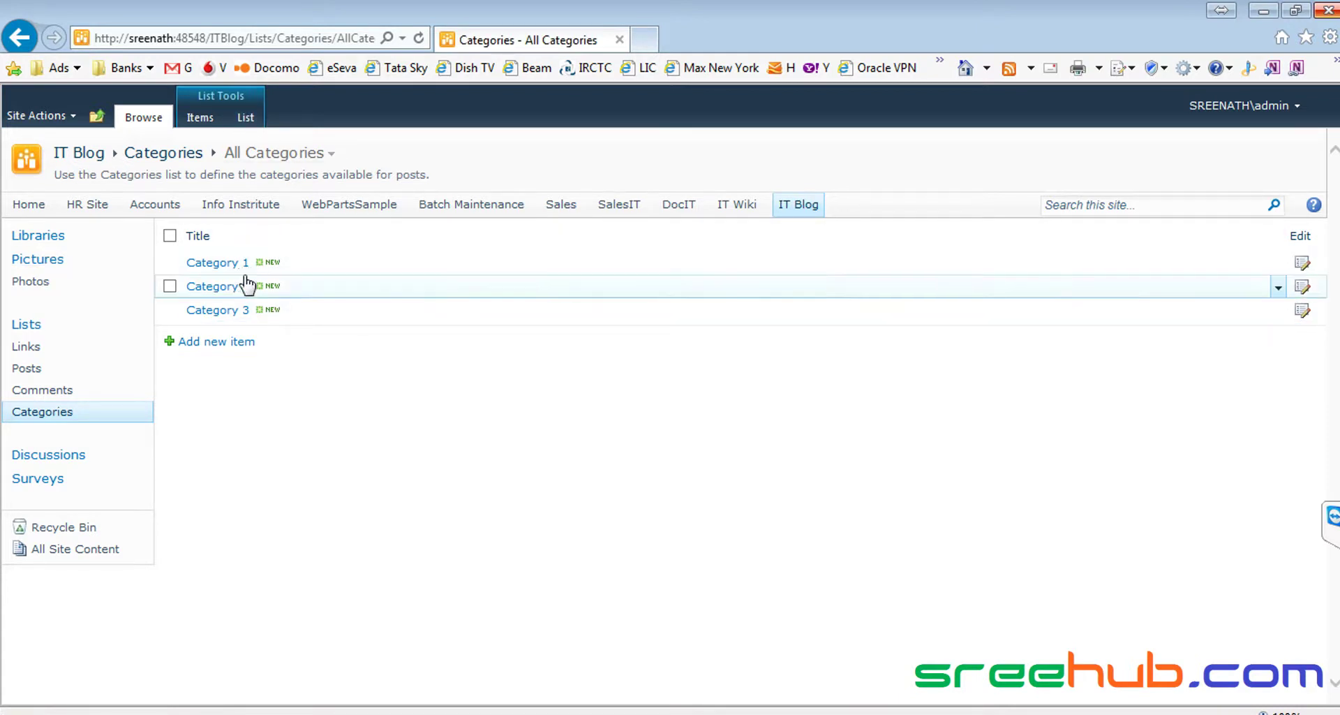
# - Delete Category 1, 2 and 3 to the Recycle Bin and go back to the IT Blog home page
pyautogui.click(171, 262)
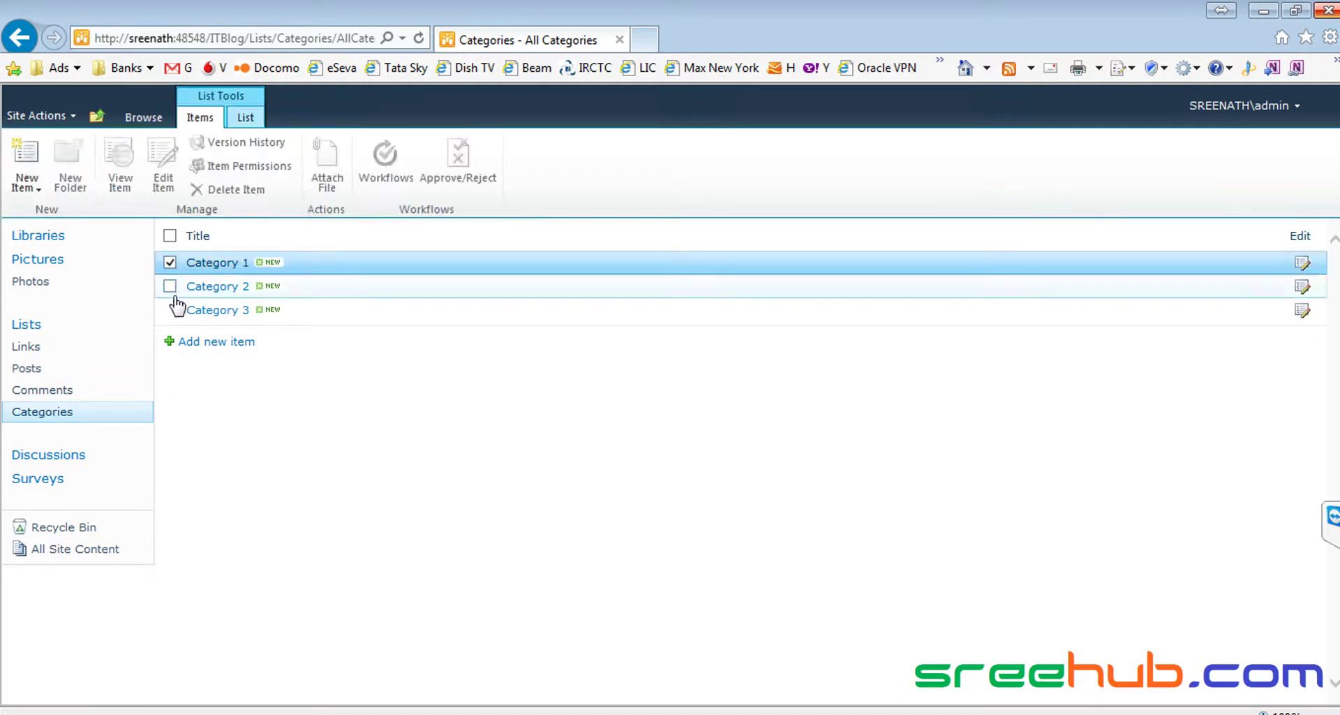
pyautogui.click(171, 286)
pyautogui.click(170, 310)
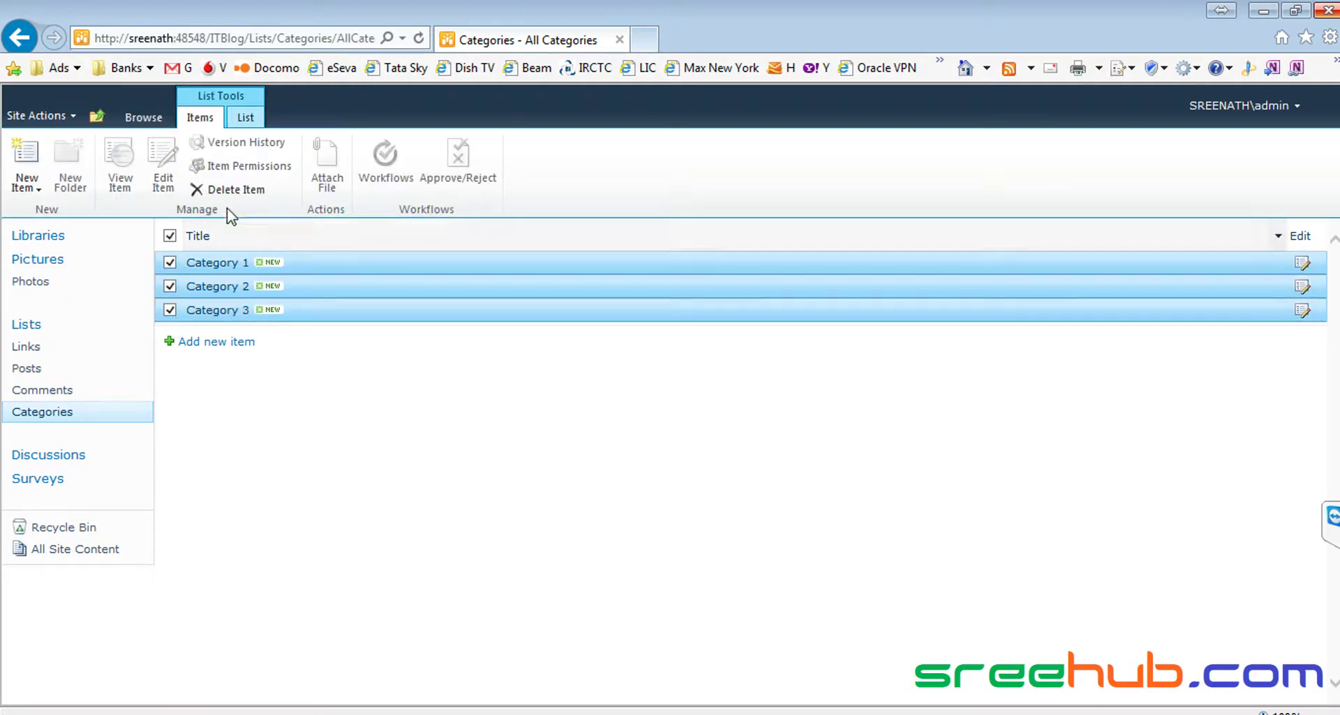
pyautogui.click(231, 190)
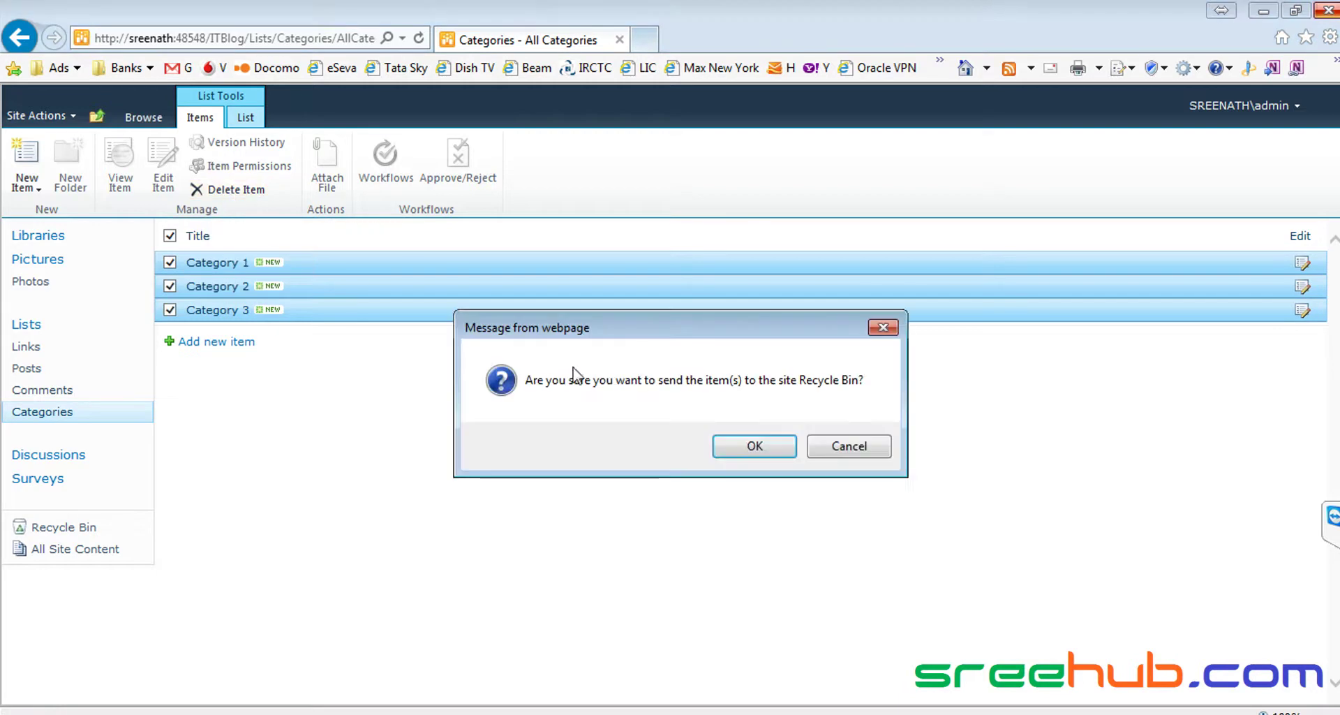
pyautogui.click(755, 452)
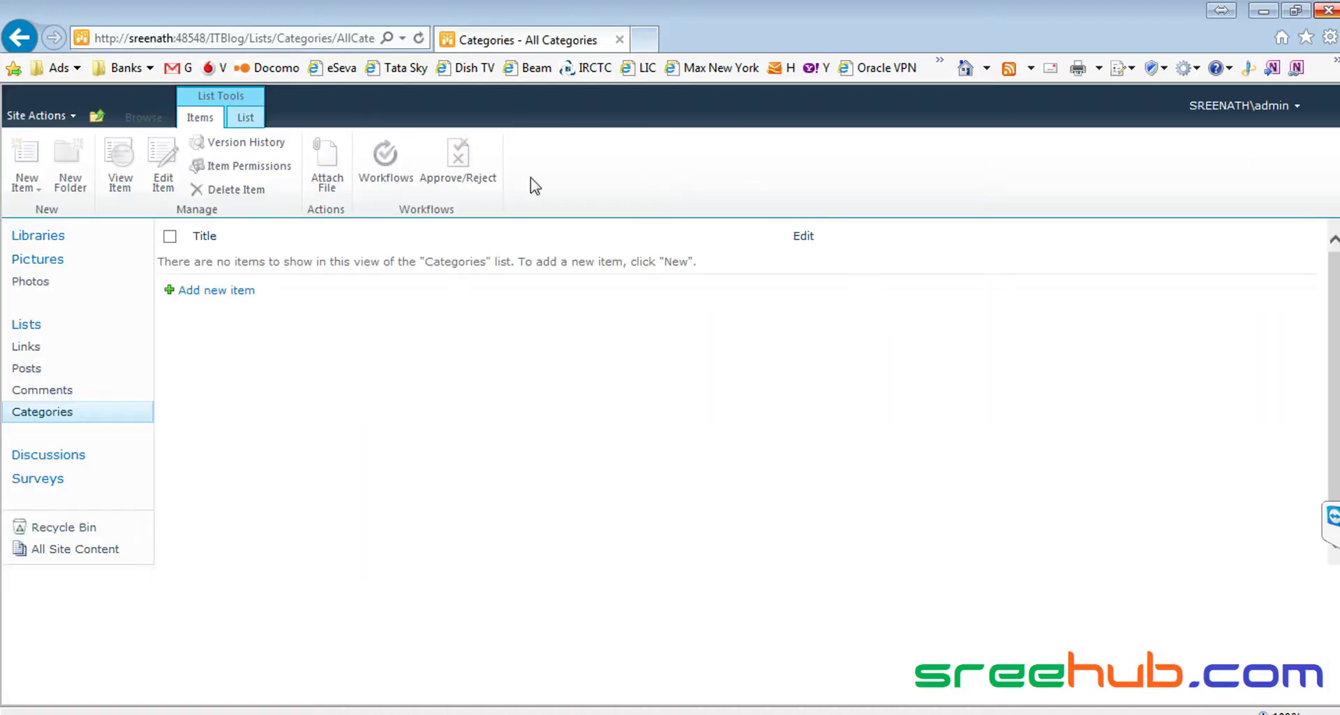
pyautogui.click(133, 122)
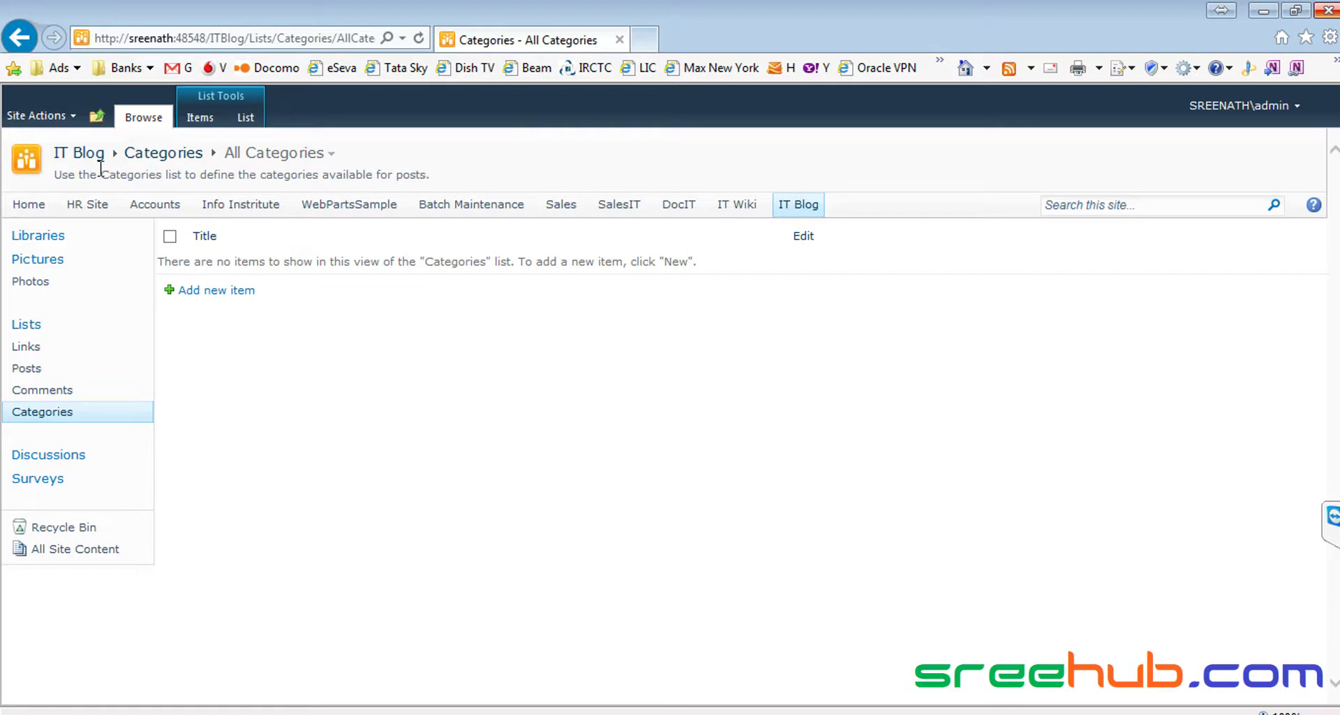
pyautogui.click(79, 153)
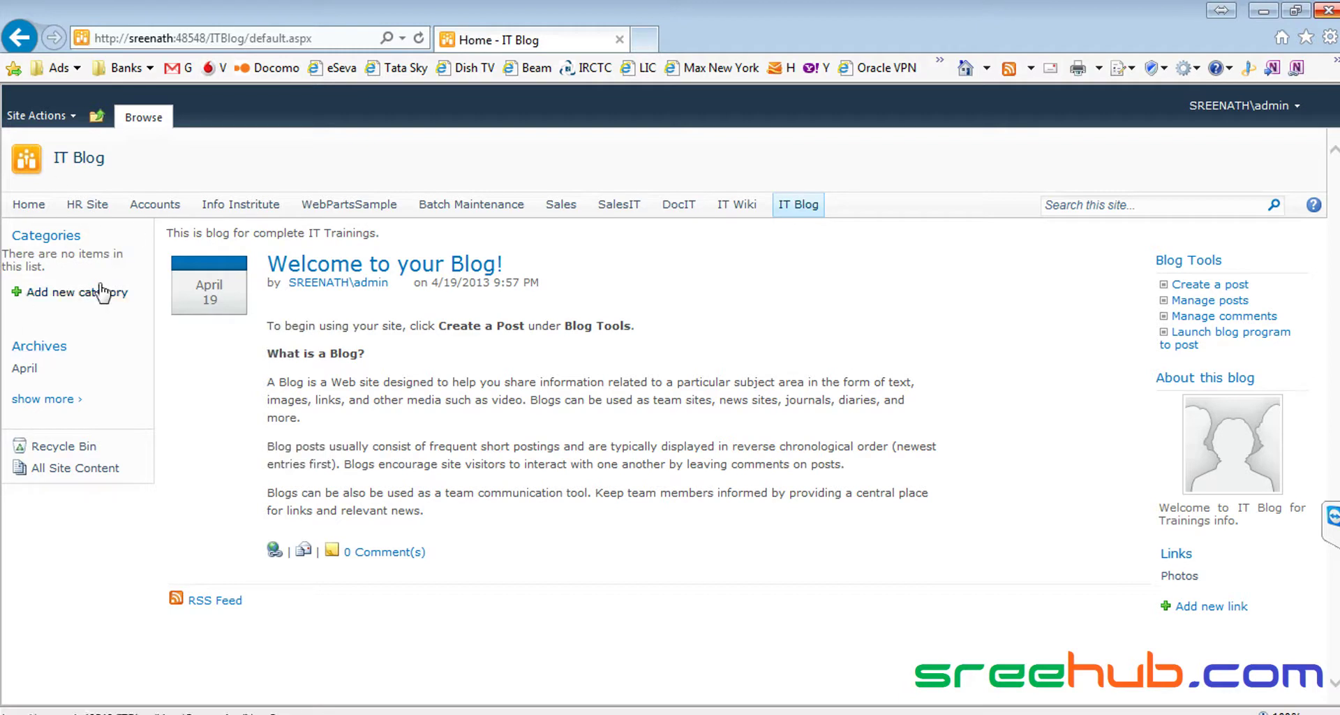
# - Create a new blog category titled 'Courses' from the IT Blog home page
pyautogui.click(72, 239)
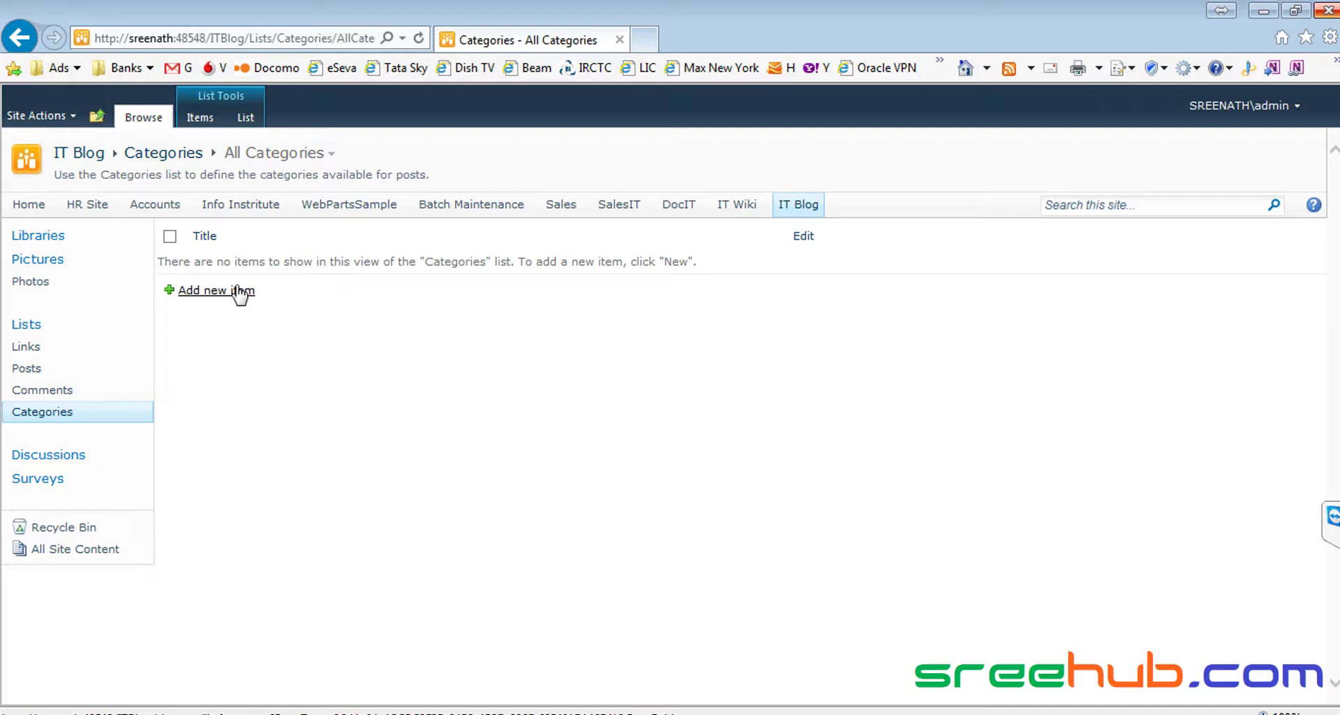
pyautogui.click(90, 159)
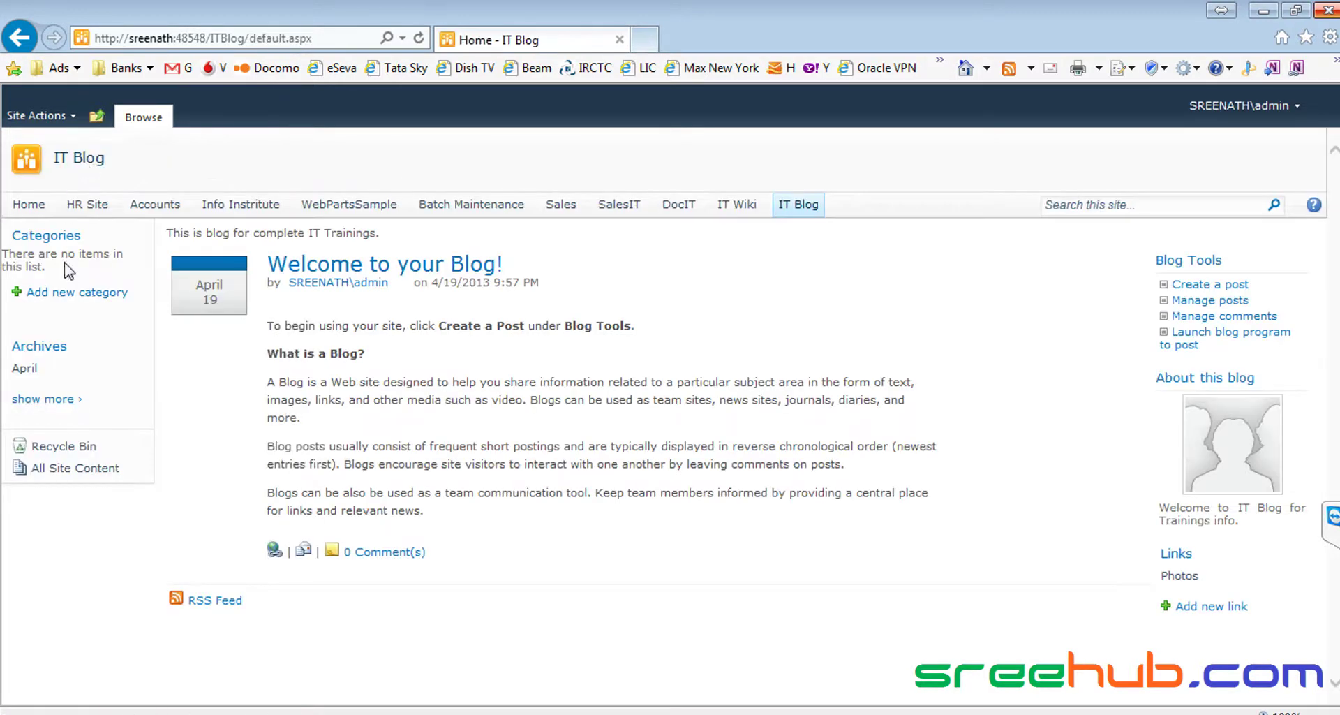
pyautogui.click(78, 294)
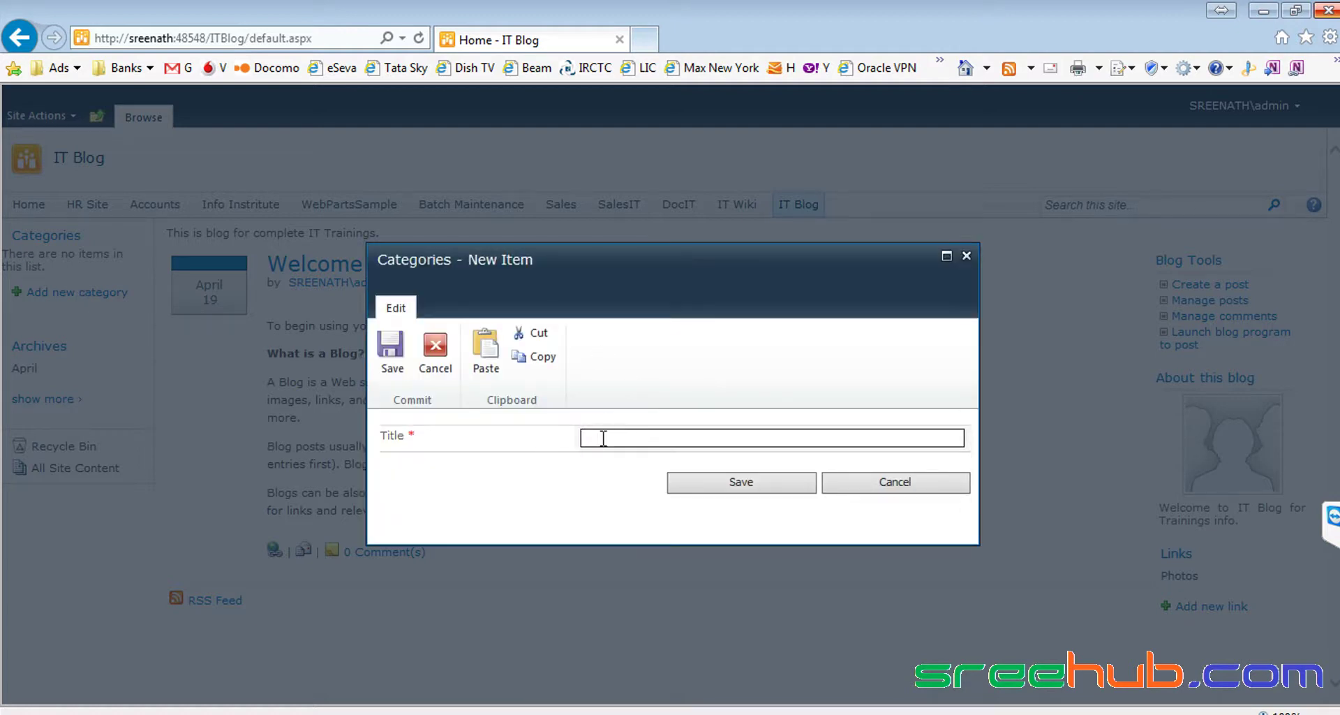
pyautogui.write('Courses')
pyautogui.moveTo(659, 433); pyautogui.dragTo(582, 440)
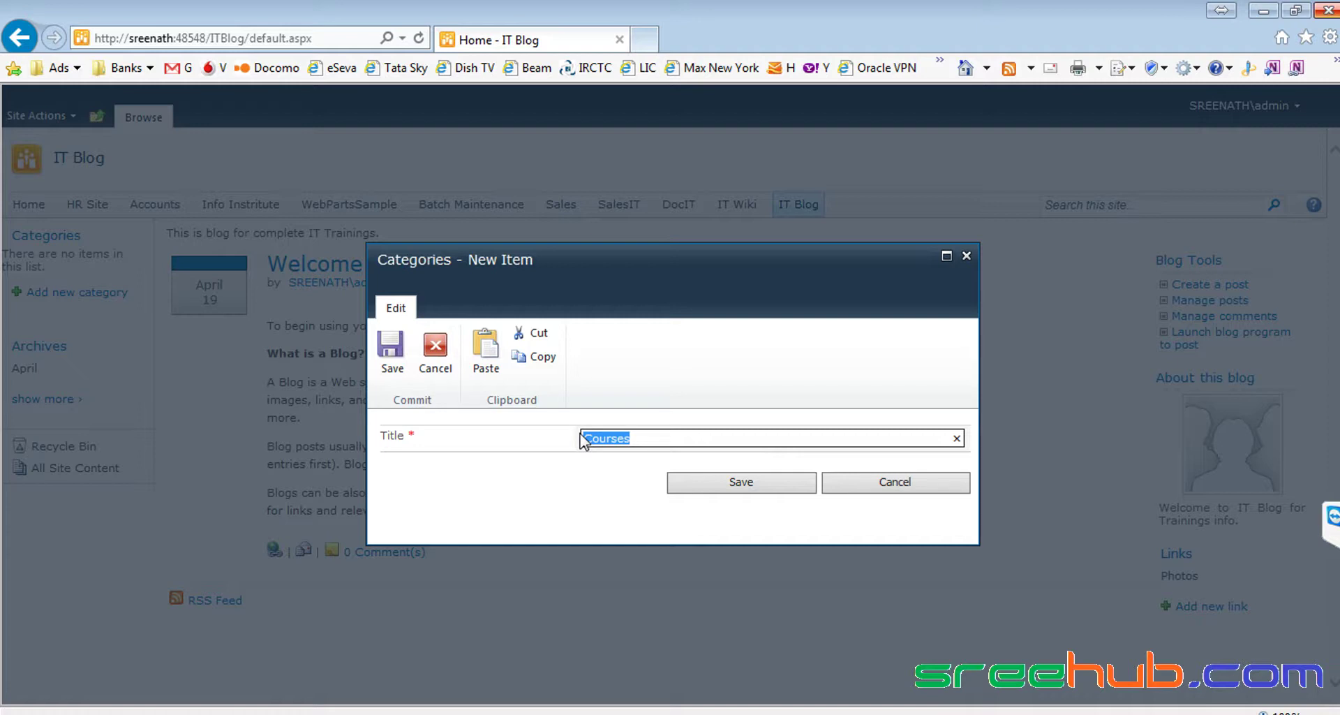
pyautogui.click(733, 483)
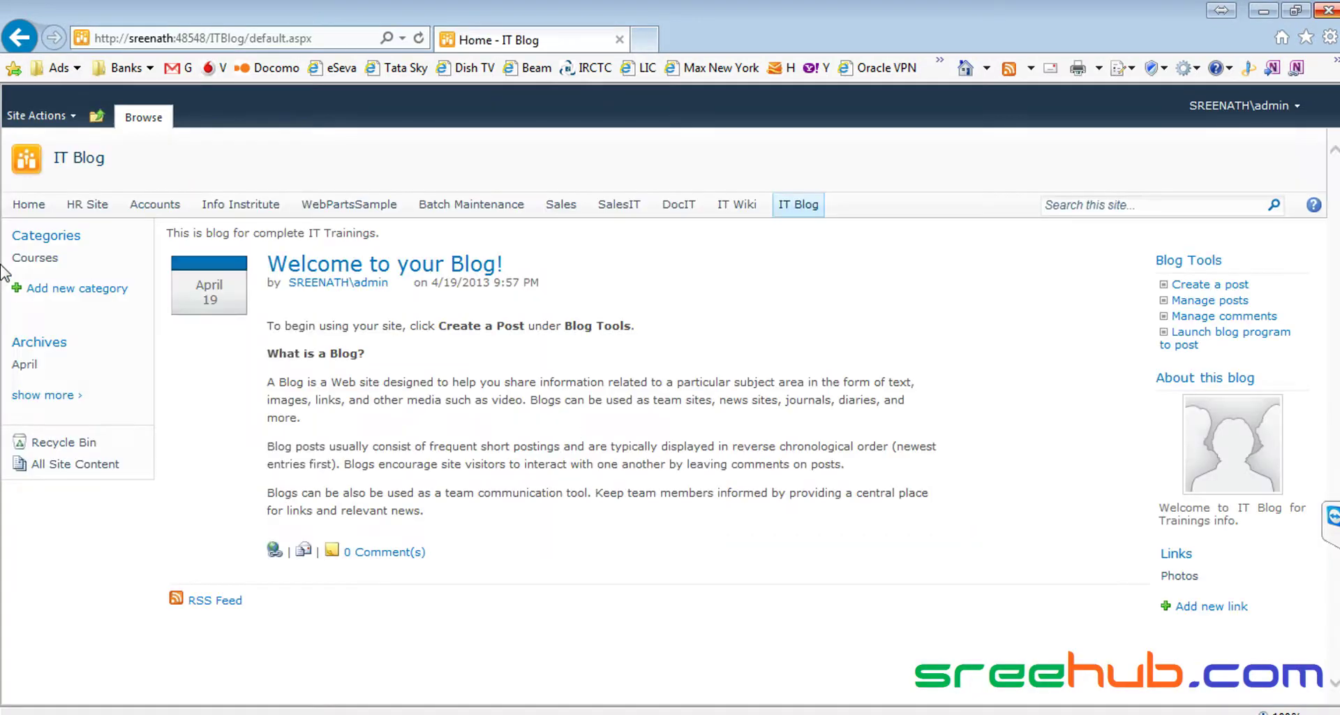
# - Add two more blog categories, 'Faculties' and 'Batches'
pyautogui.click(72, 287)
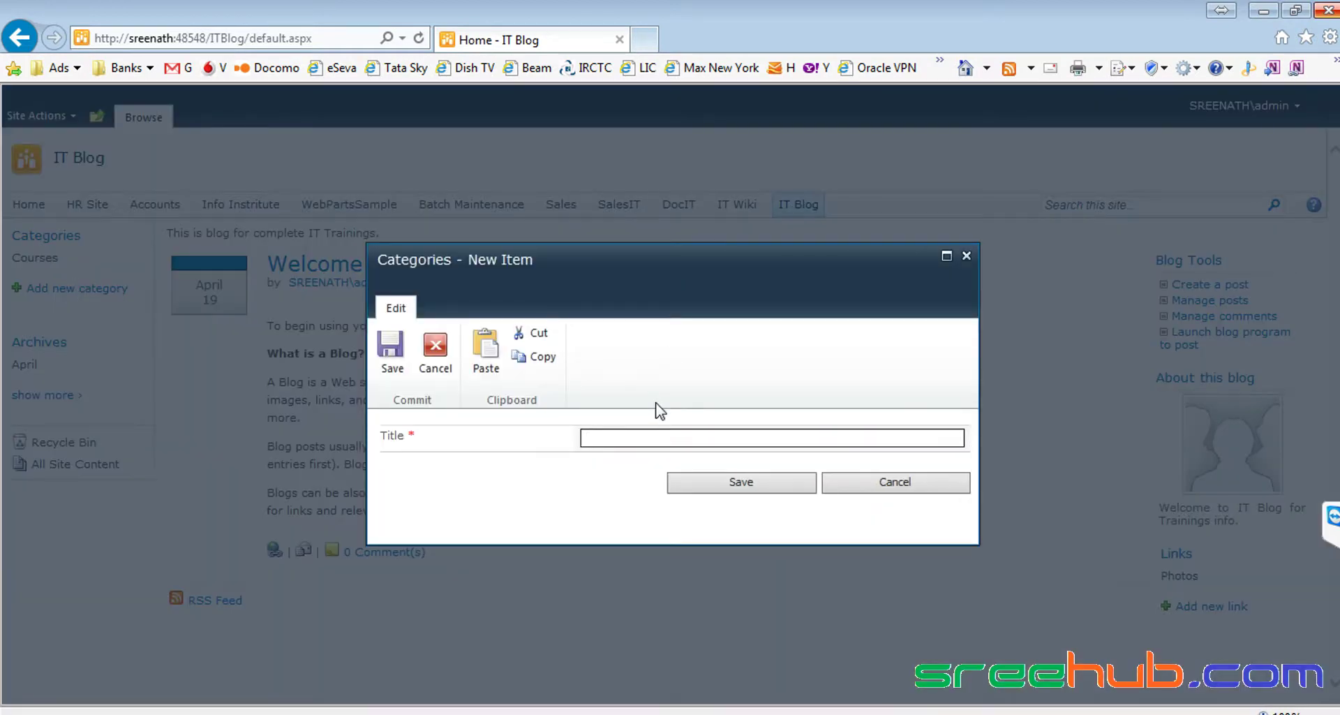
pyautogui.write('Faculties')
pyautogui.moveTo(663, 438); pyautogui.dragTo(569, 438)
pyautogui.click(752, 486)
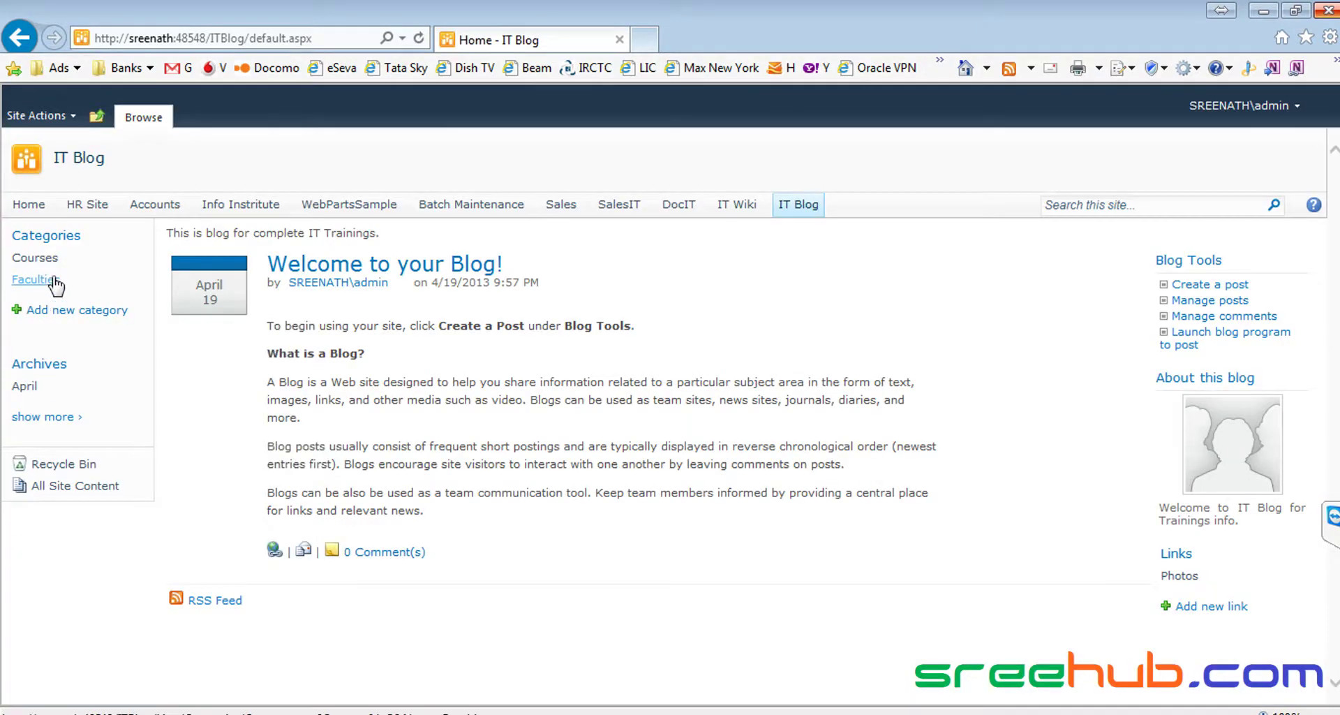
pyautogui.click(84, 310)
pyautogui.write('Batche')
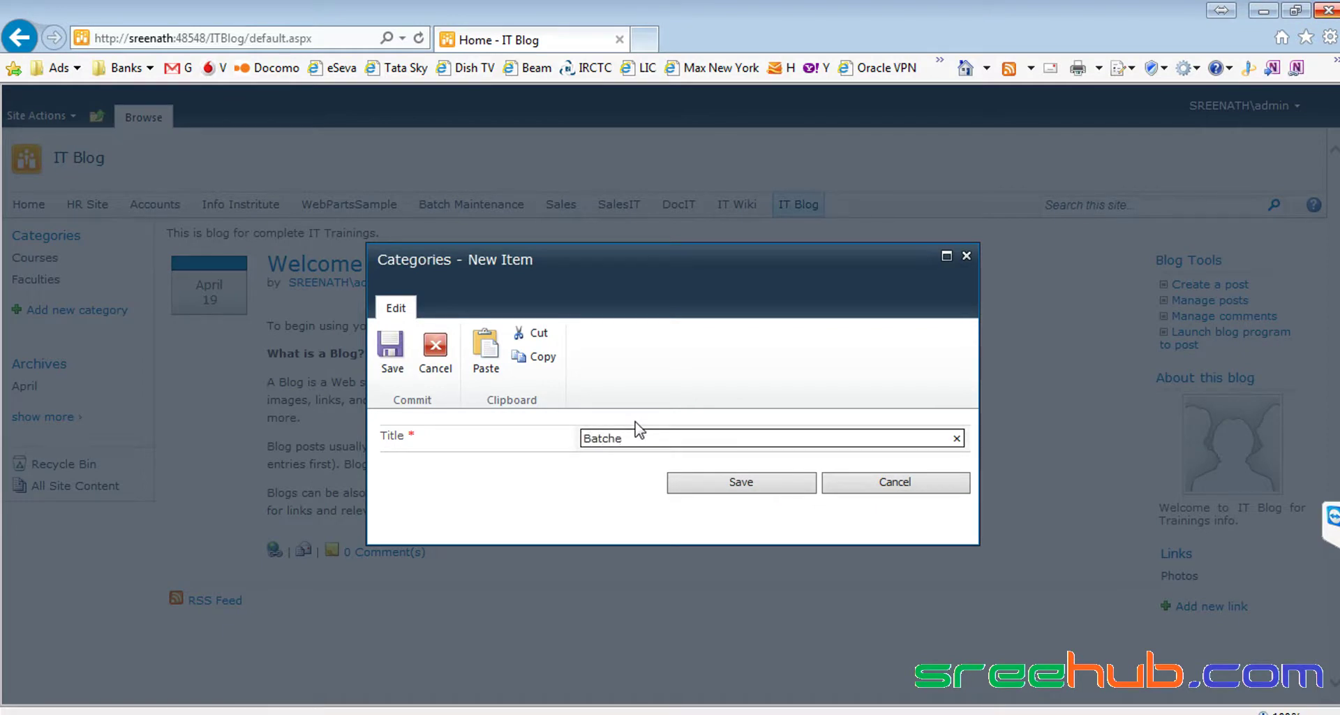
pyautogui.write('s')
pyautogui.click(745, 486)
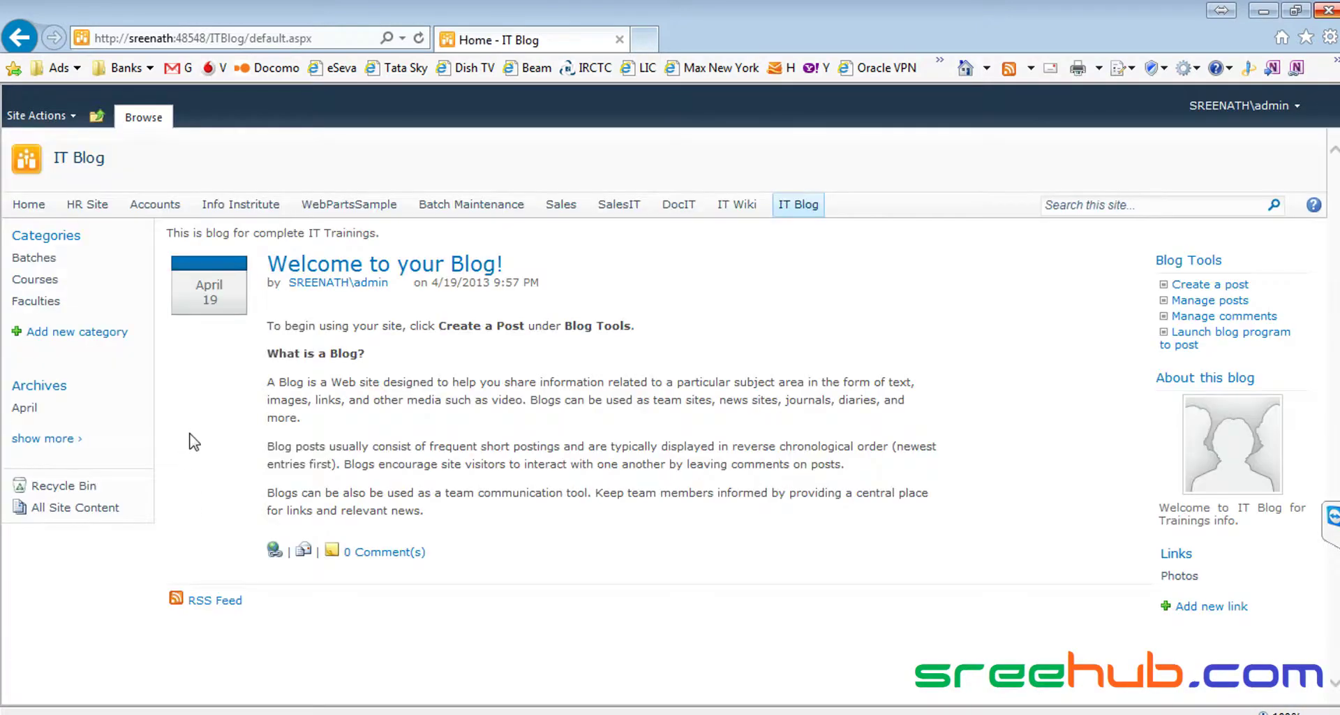
# - Add a 'General' blog category and save it
pyautogui.click(28, 332)
pyautogui.write('General')
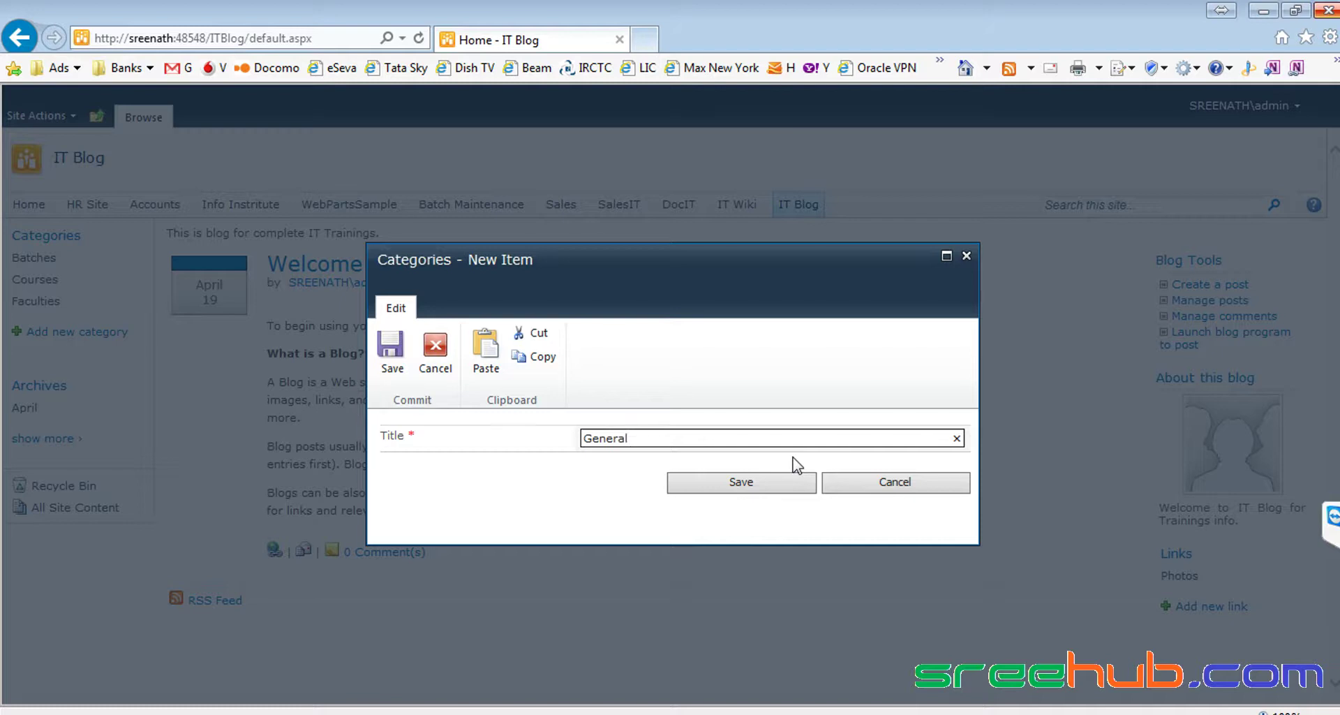
pyautogui.click(741, 482)
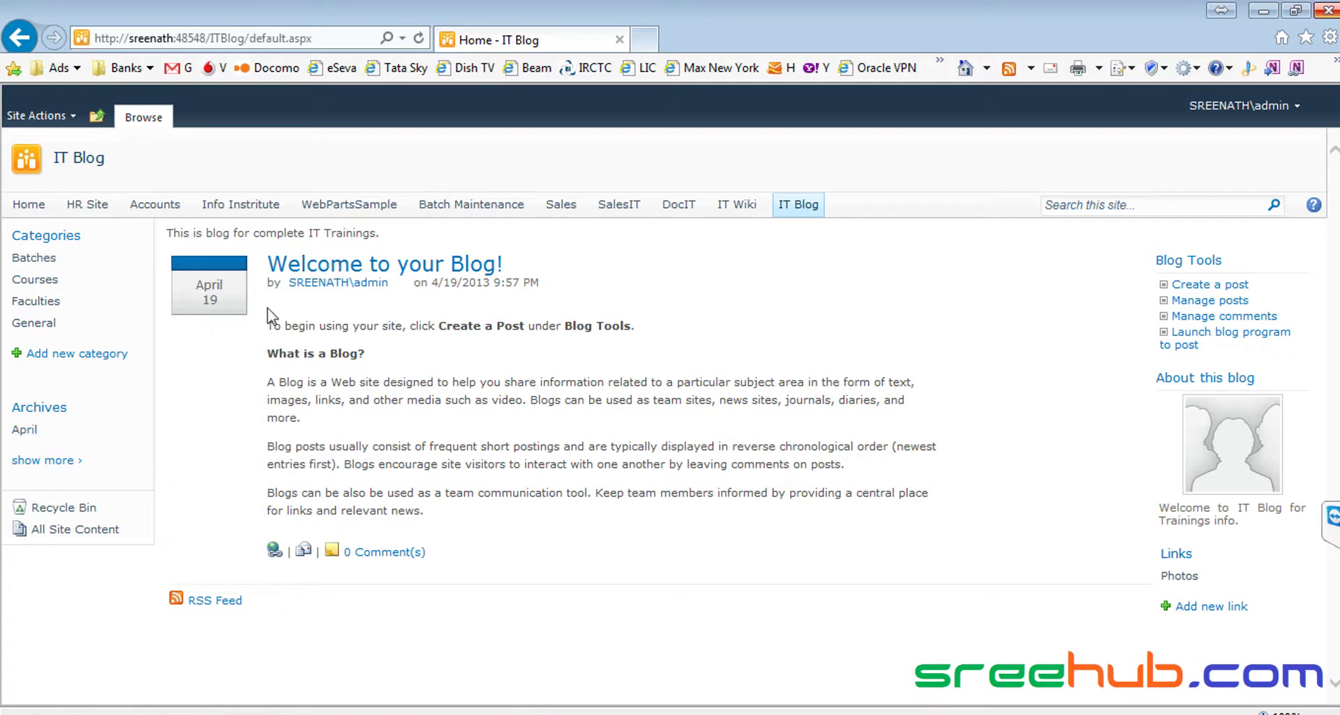
pyautogui.moveTo(168, 233); pyautogui.dragTo(1035, 549)
pyautogui.click(1035, 550)
pyautogui.click(377, 272)
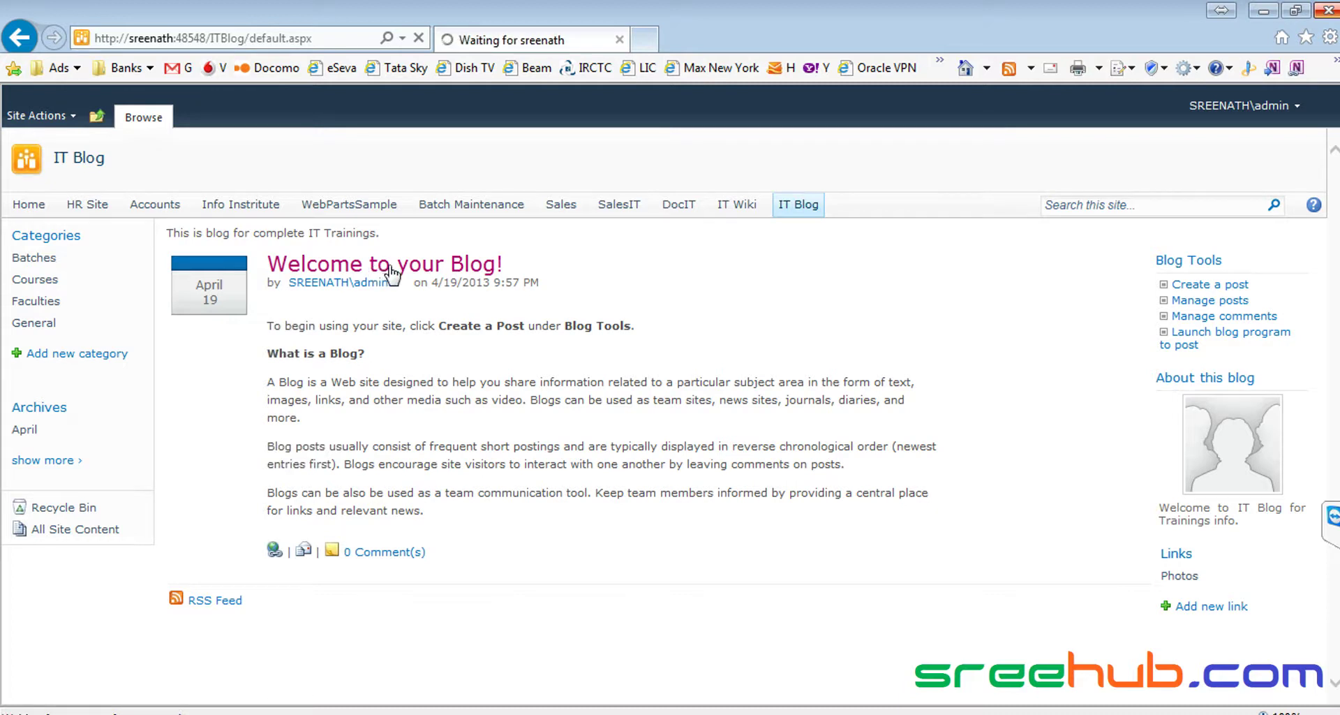
pyautogui.click(326, 40)
pyautogui.click(341, 38)
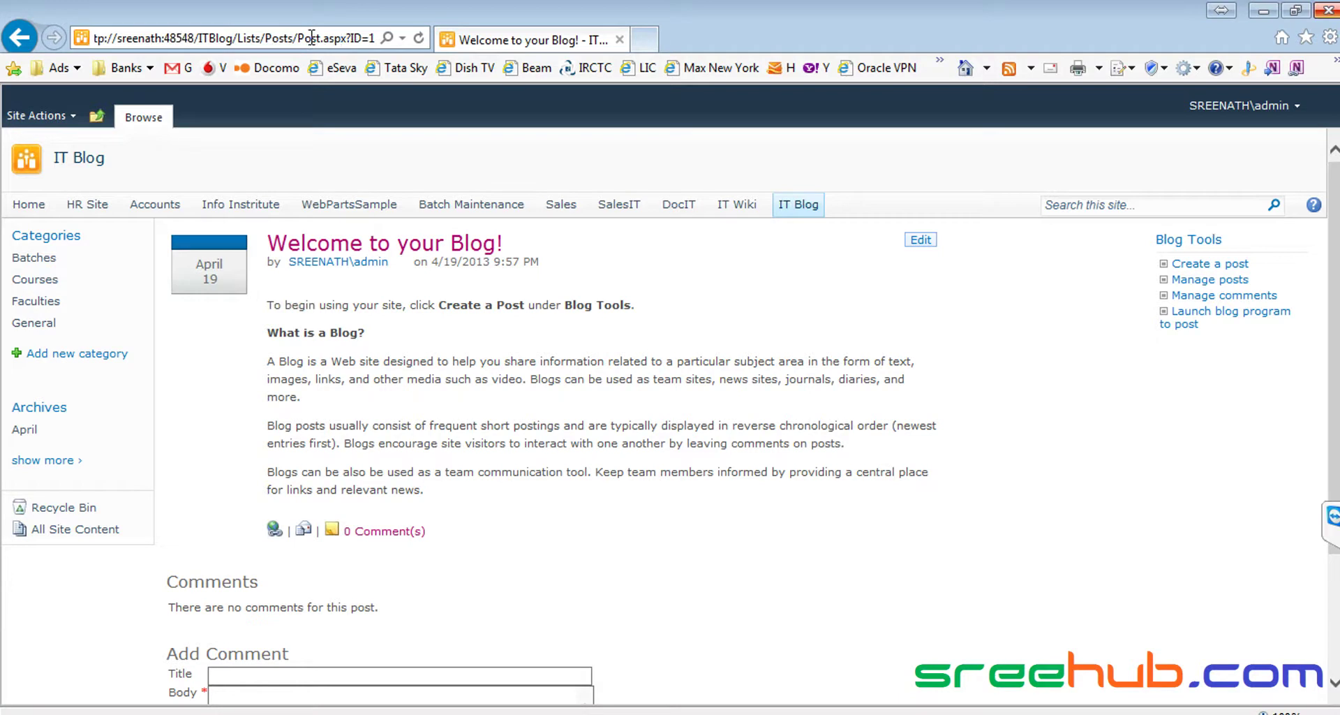
pyautogui.moveTo(299, 38); pyautogui.dragTo(381, 38)
pyautogui.click(362, 38)
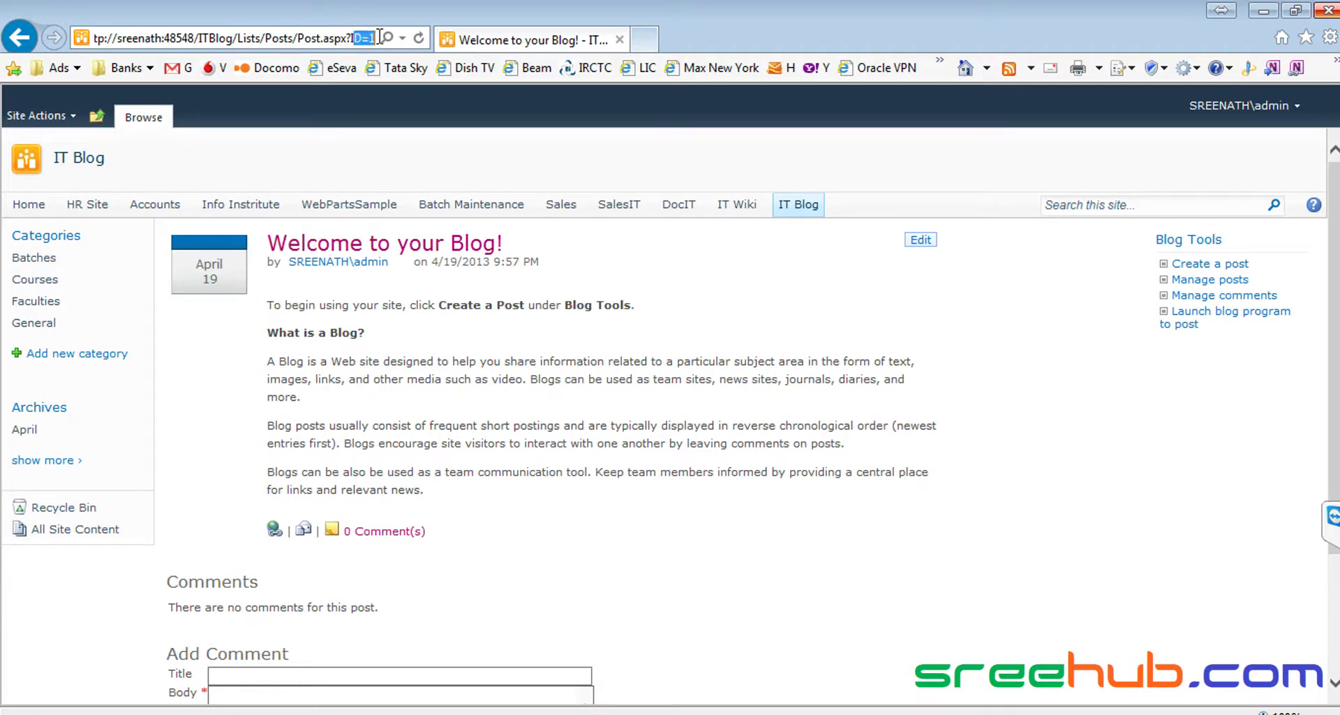
pyautogui.click(358, 332)
pyautogui.scroll(-4, 358, 332)
pyautogui.scroll(4, 359, 251)
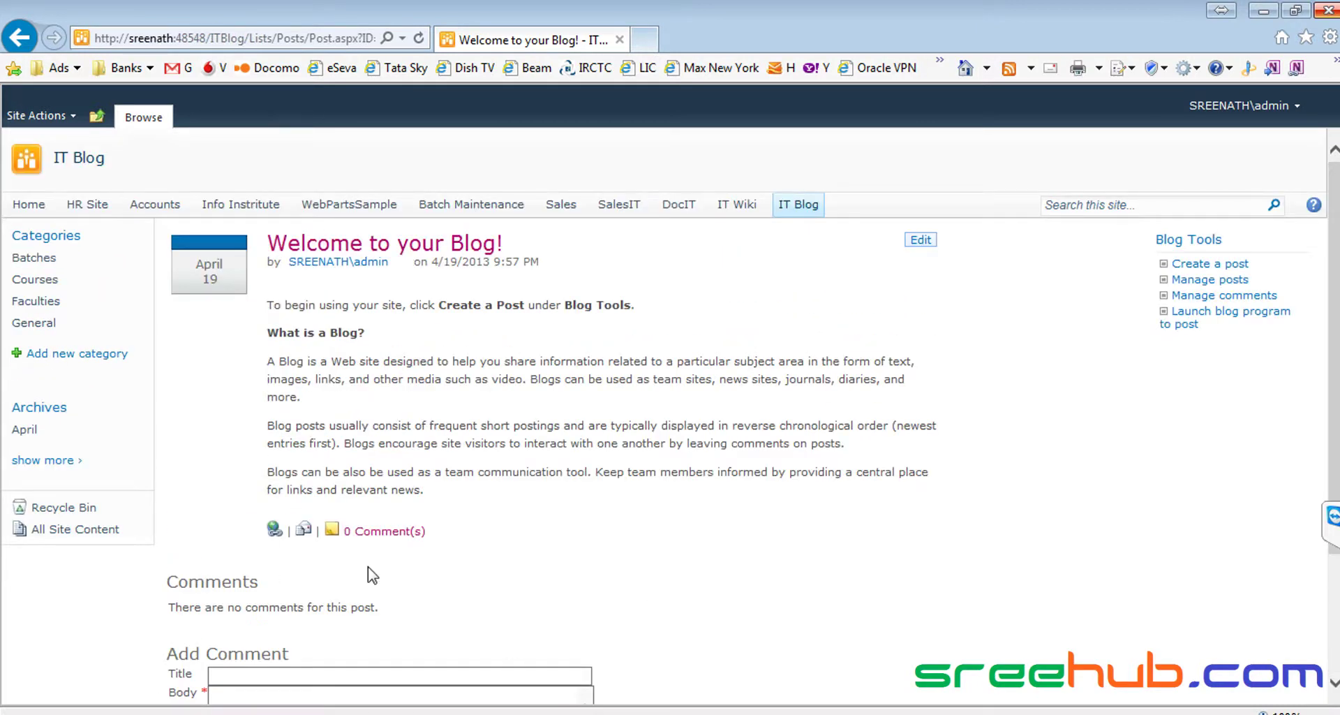
pyautogui.scroll(-2, 513, 494)
pyautogui.scroll(2, 443, 421)
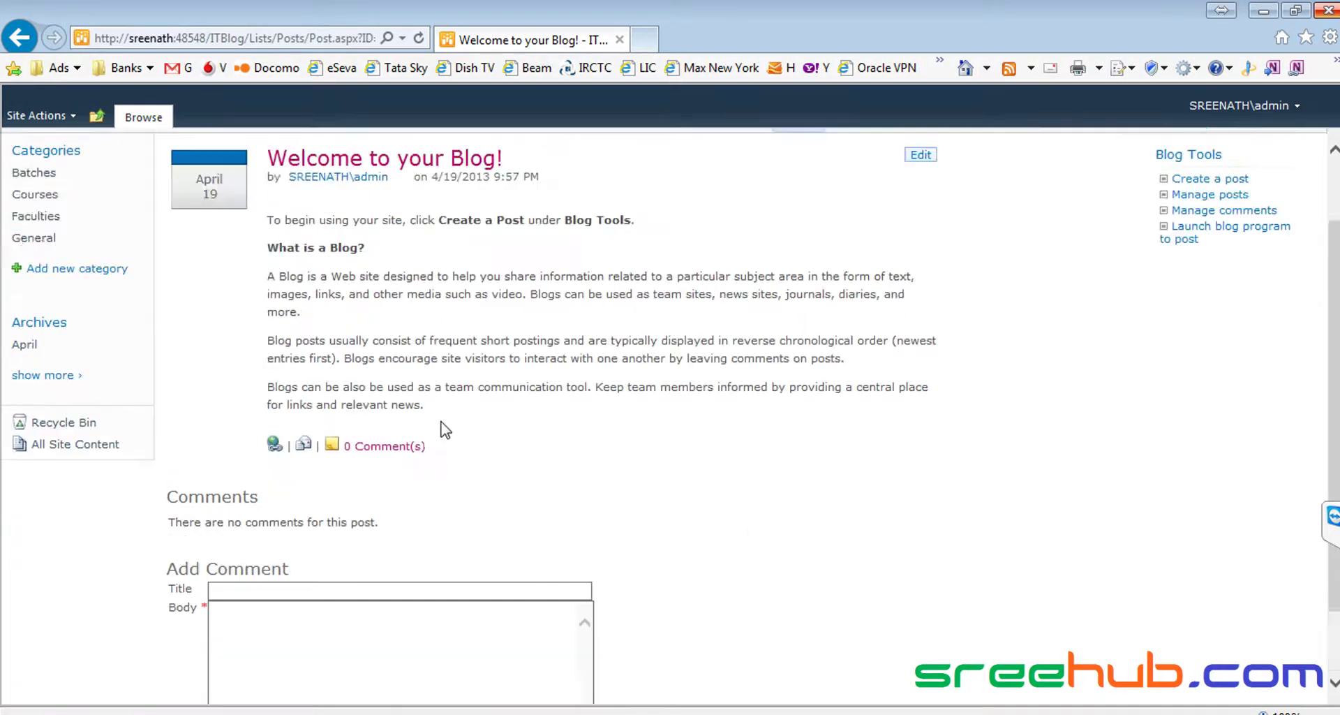
pyautogui.click(77, 159)
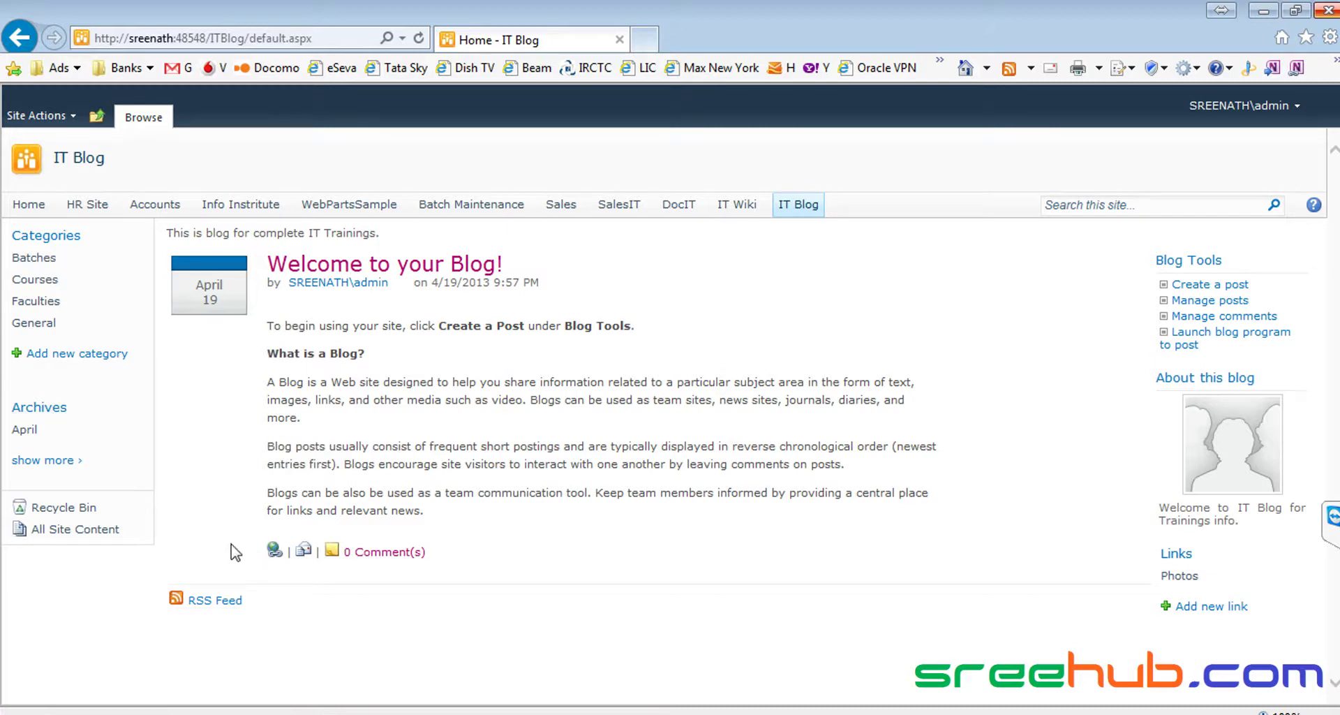
# - Highlight parts of the 'Welcome to your Blog!' post: its title, April 19 date, by-line and body
pyautogui.moveTo(1067, 631); pyautogui.dragTo(530, 576)
pyautogui.click(193, 238)
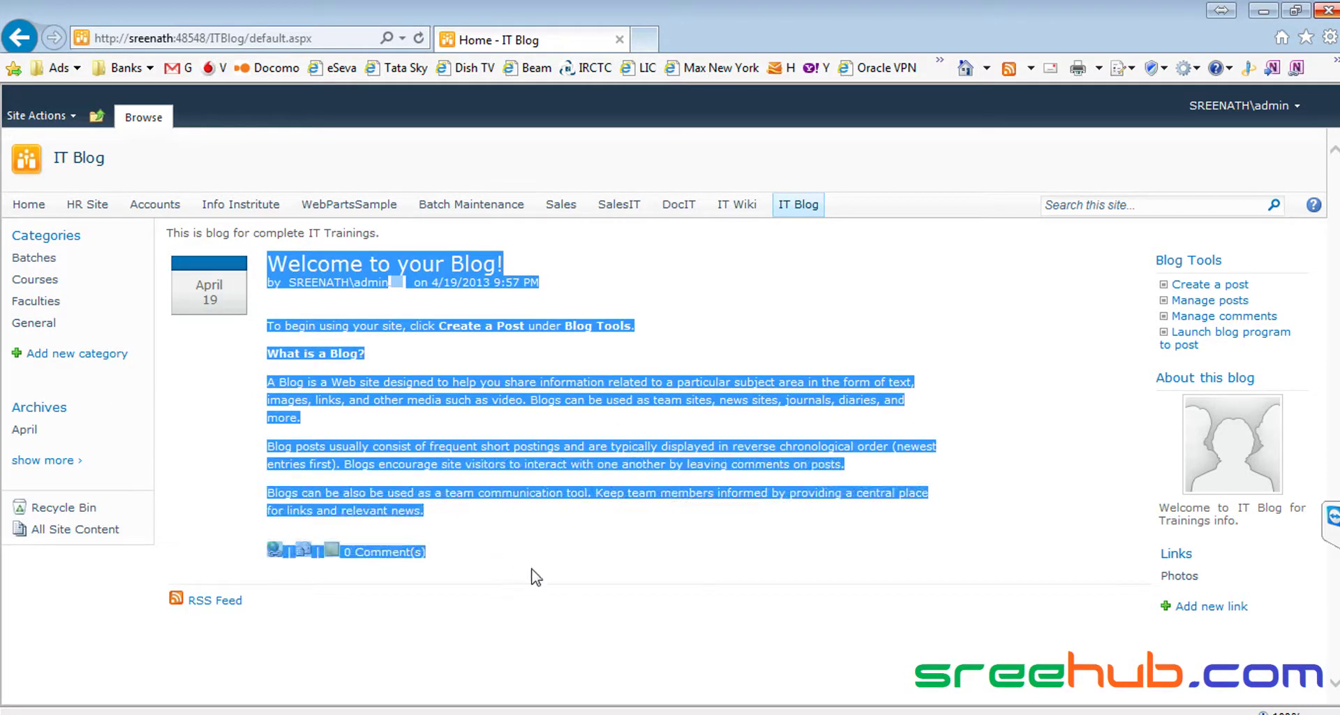
pyautogui.click(597, 380)
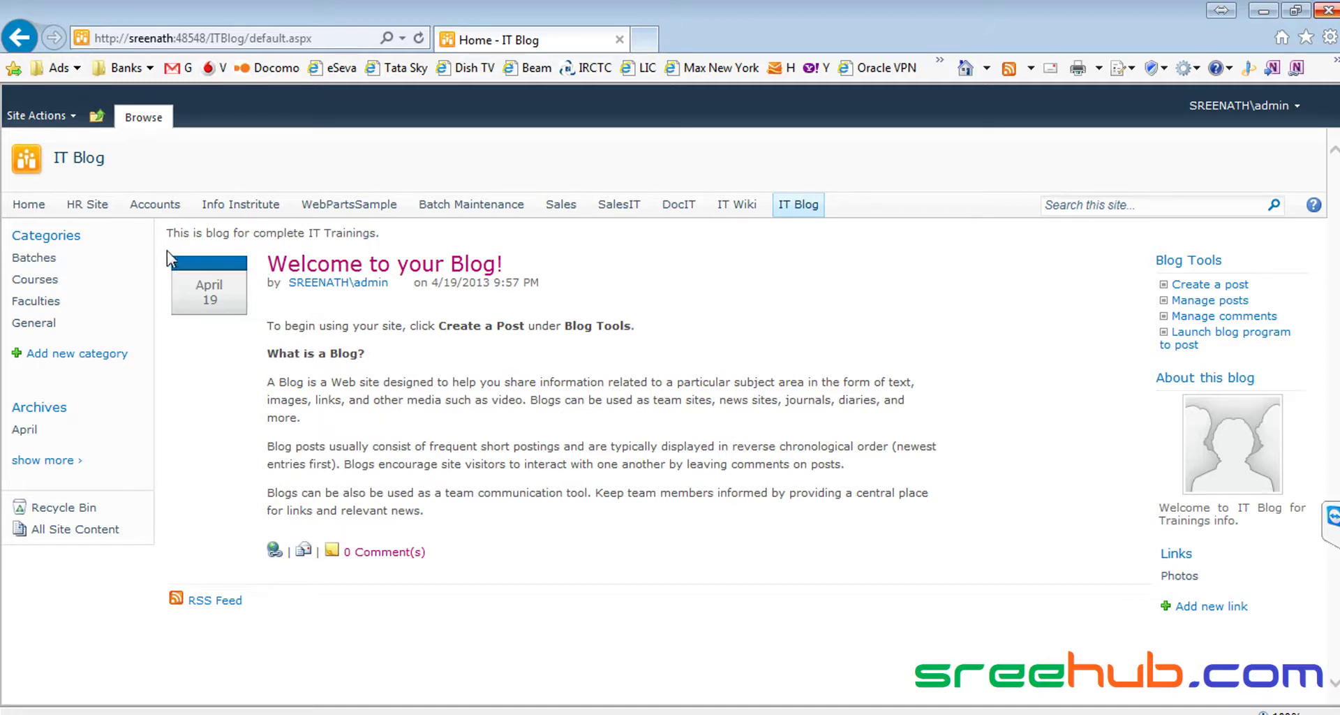
pyautogui.moveTo(231, 306); pyautogui.dragTo(194, 283)
pyautogui.click(191, 287)
pyautogui.moveTo(182, 286); pyautogui.dragTo(227, 310)
pyautogui.click(224, 338)
pyautogui.moveTo(529, 266); pyautogui.dragTo(281, 266)
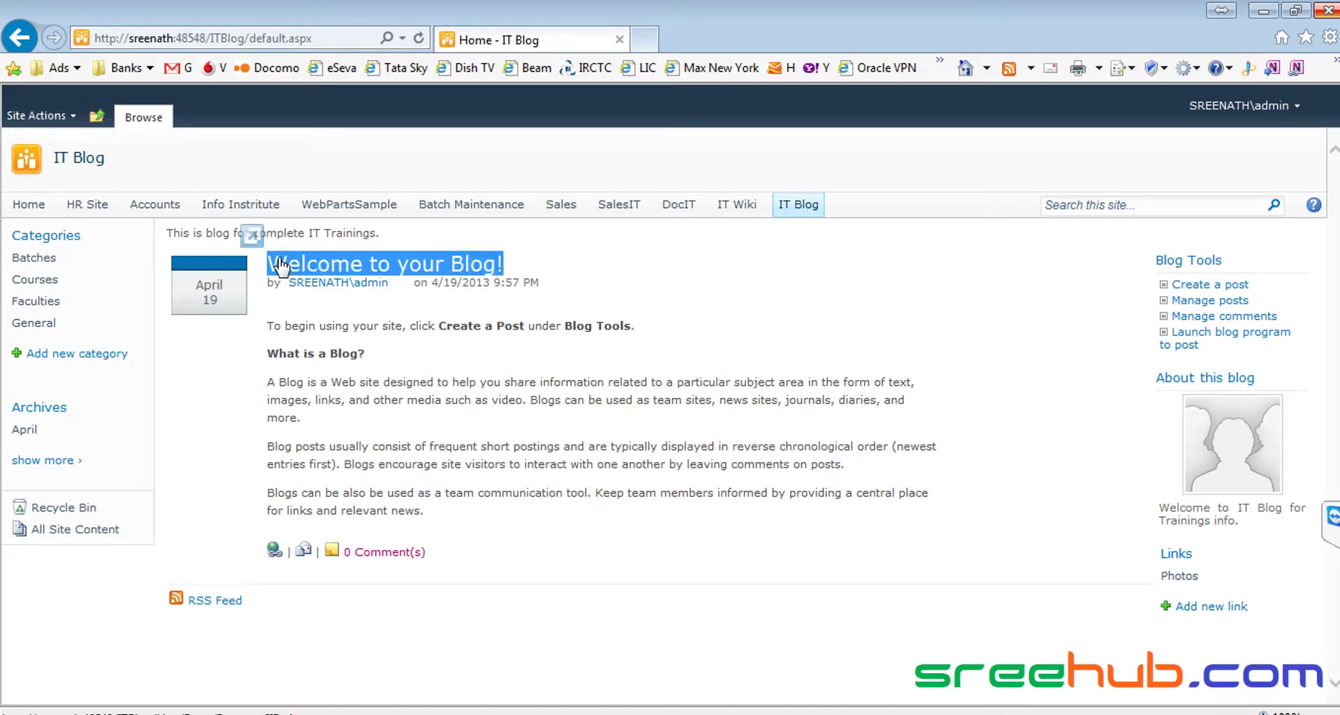
pyautogui.moveTo(551, 284); pyautogui.dragTo(433, 287)
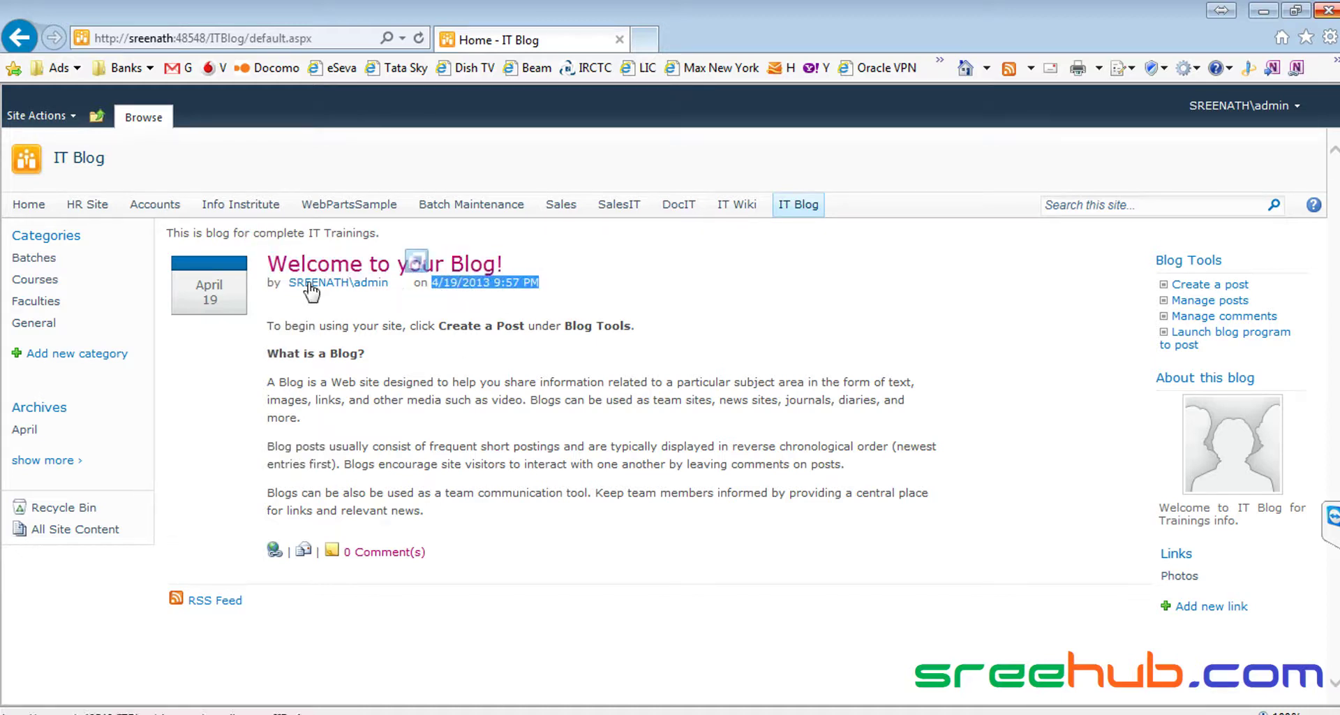
pyautogui.moveTo(265, 328); pyautogui.dragTo(461, 522)
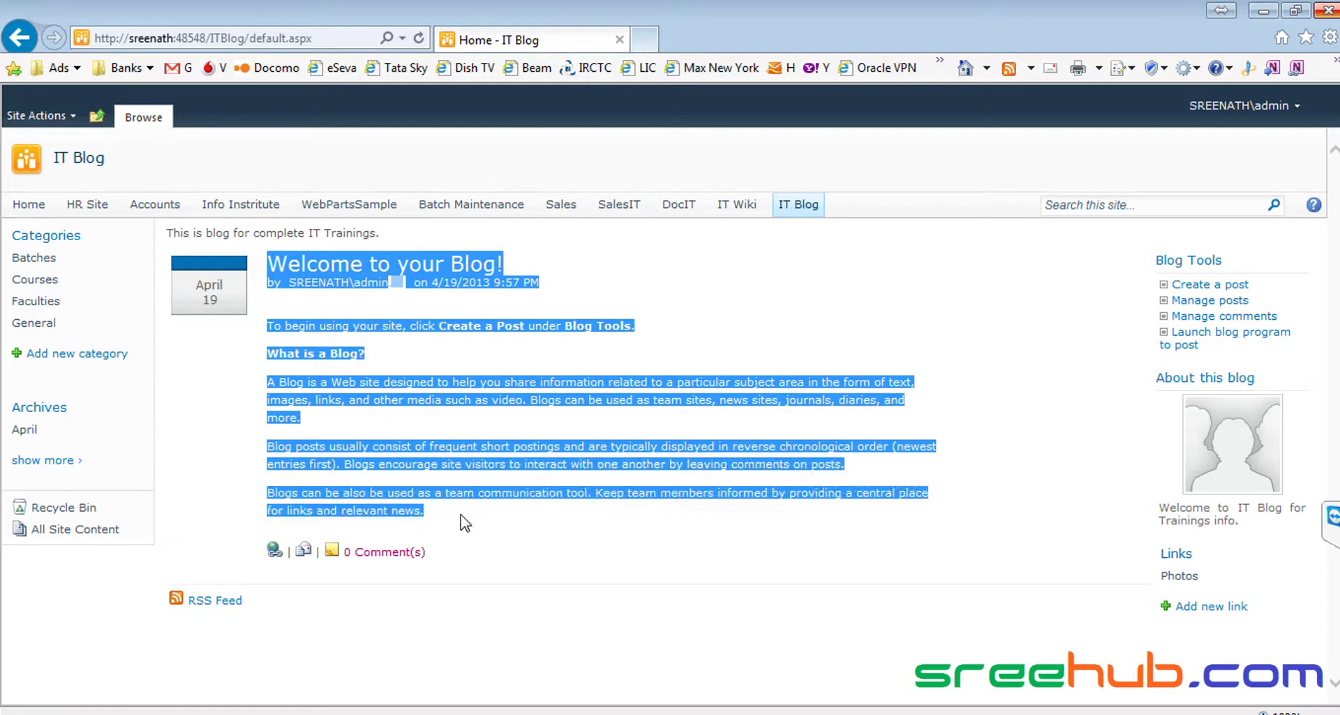
pyautogui.click(413, 423)
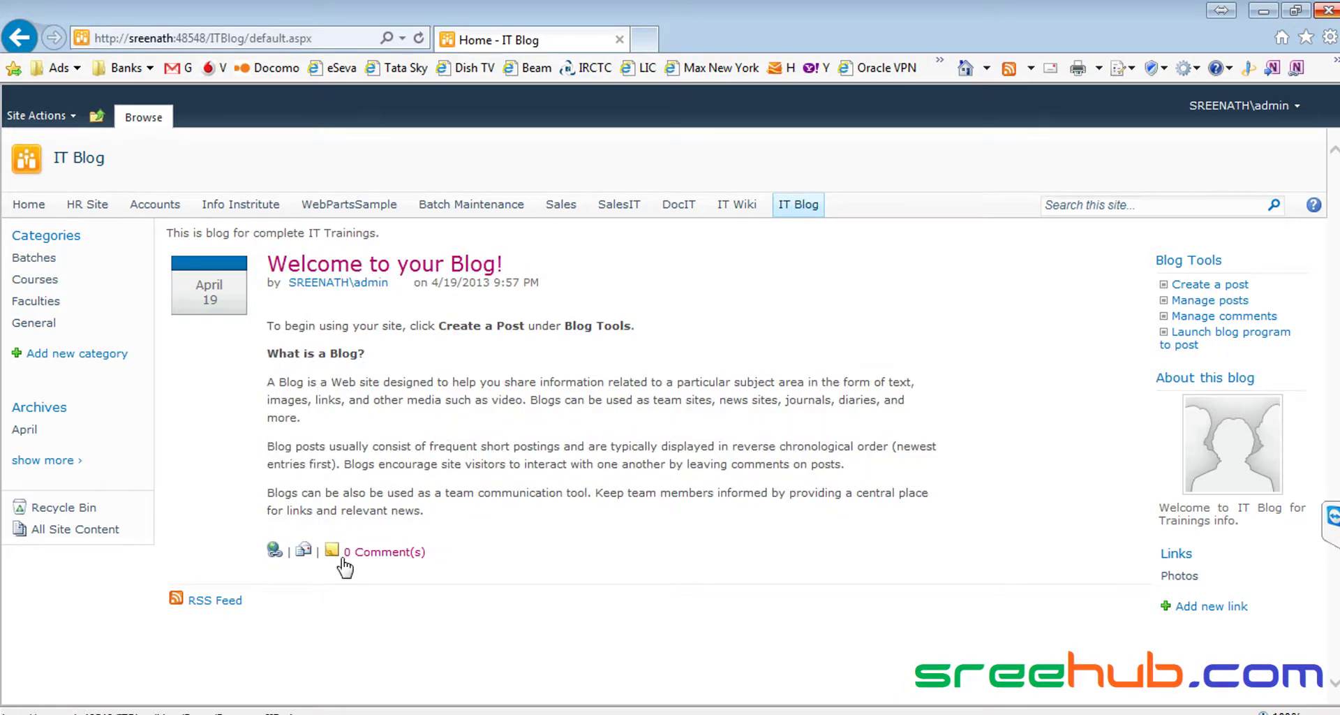
pyautogui.moveTo(424, 512); pyautogui.dragTo(278, 308)
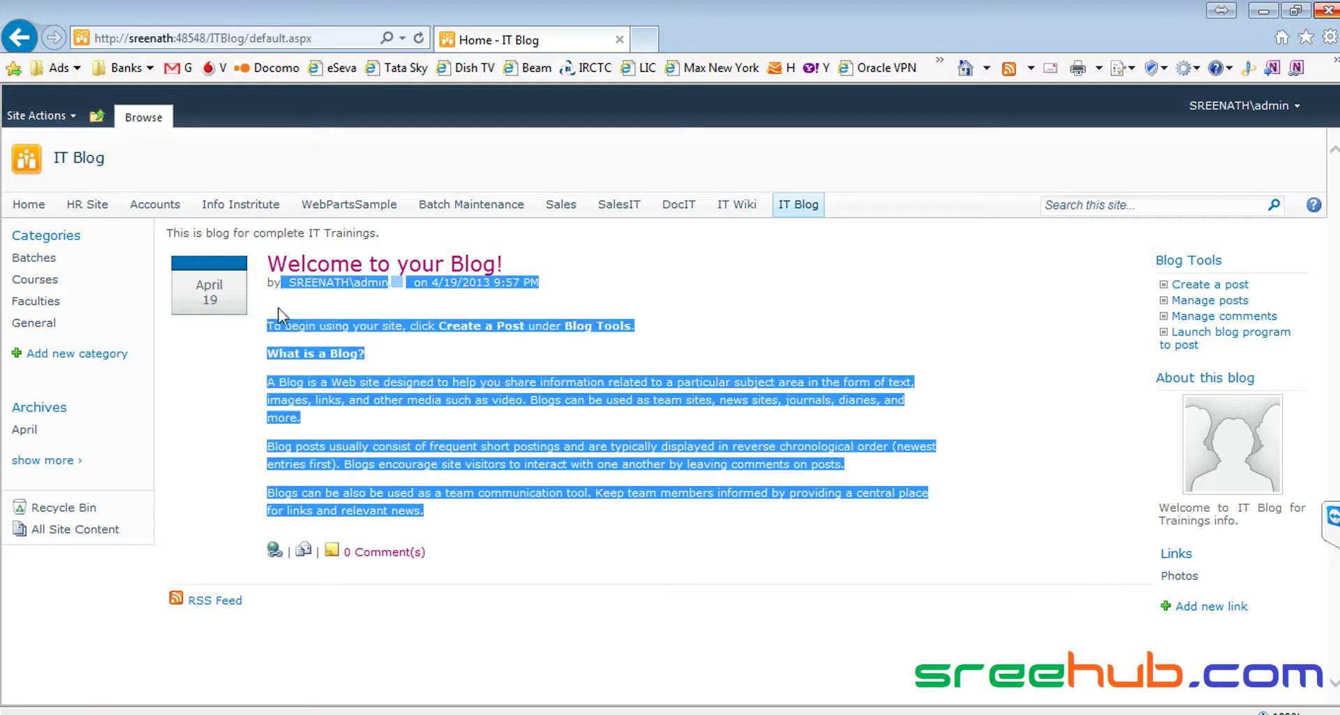
pyautogui.click(376, 427)
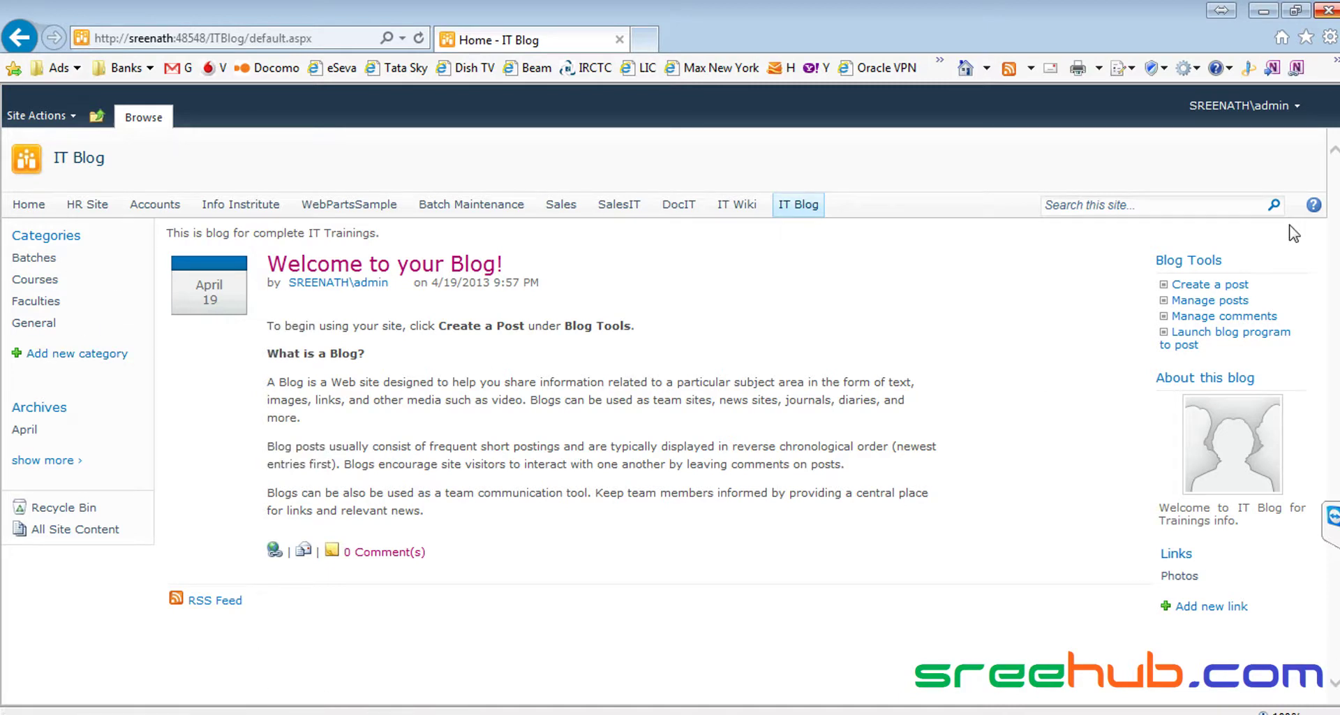
pyautogui.click(797, 207)
pyautogui.moveTo(362, 398); pyautogui.dragTo(498, 473)
pyautogui.click(653, 463)
pyautogui.click(1226, 605)
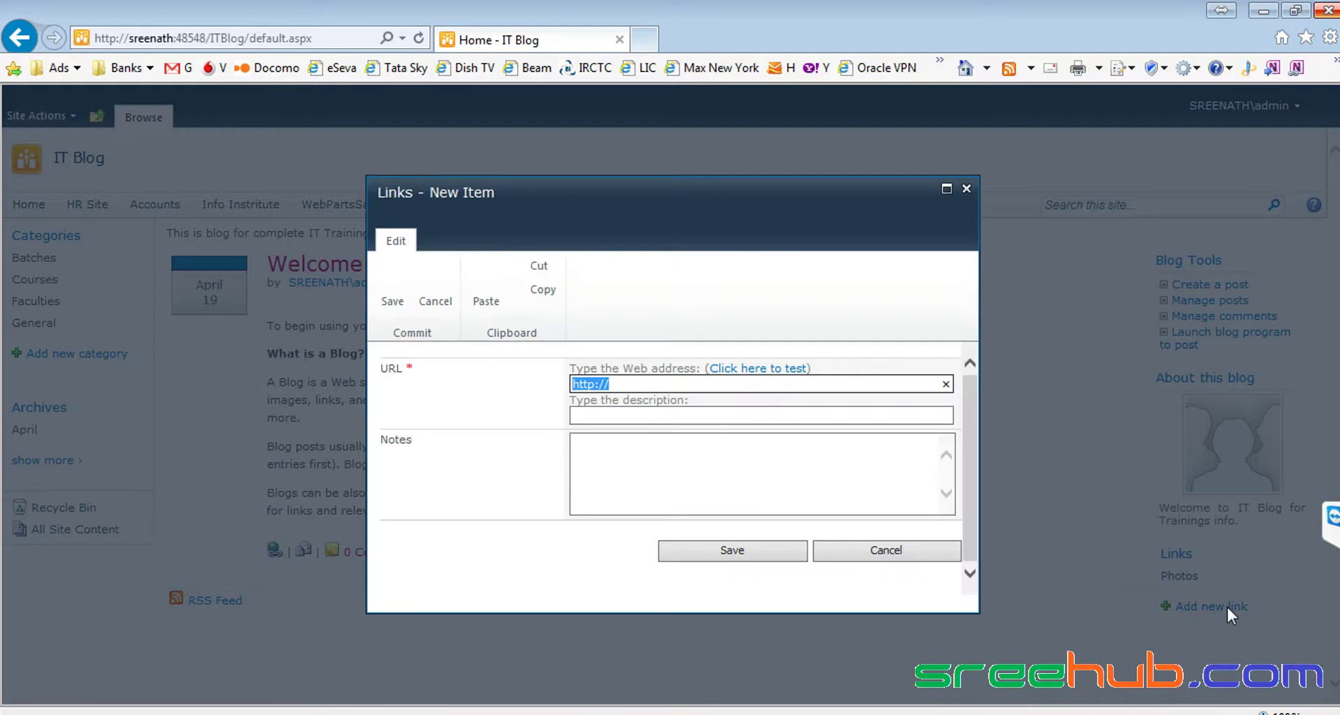
pyautogui.press('End')
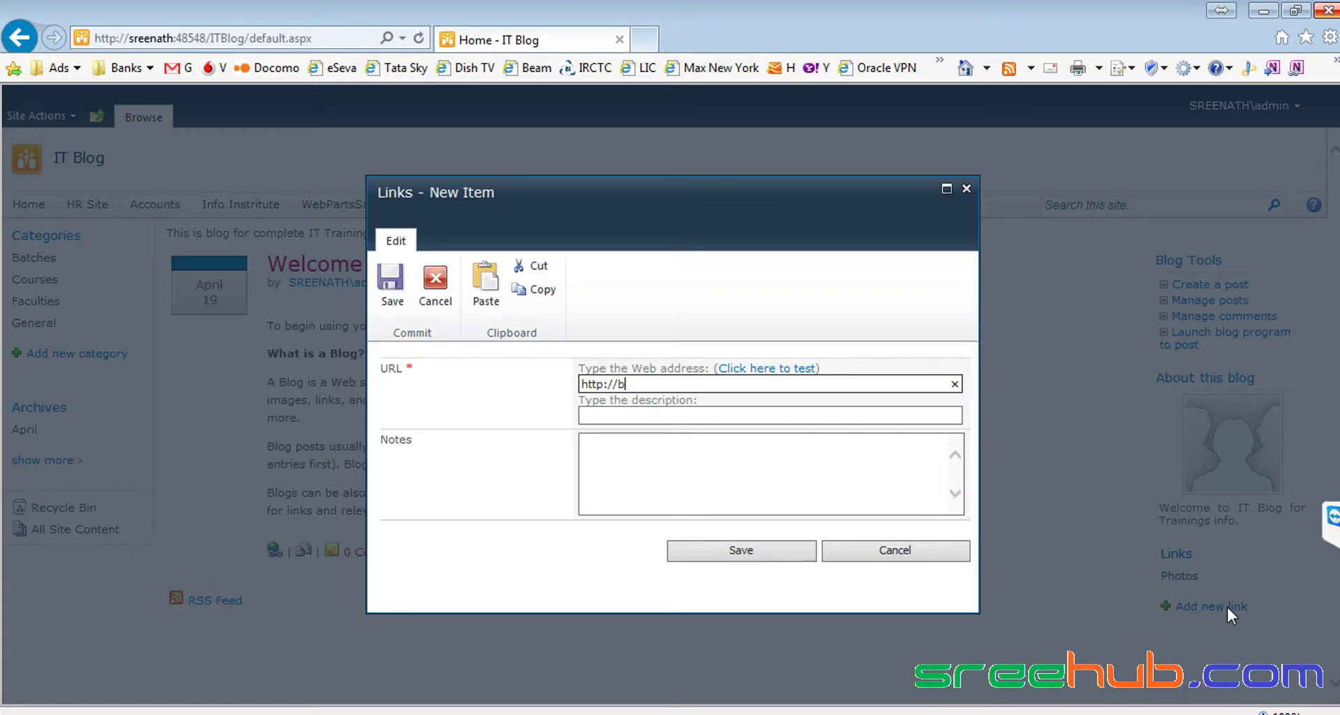
pyautogui.write('blogs.ms')
pyautogui.click(772, 370)
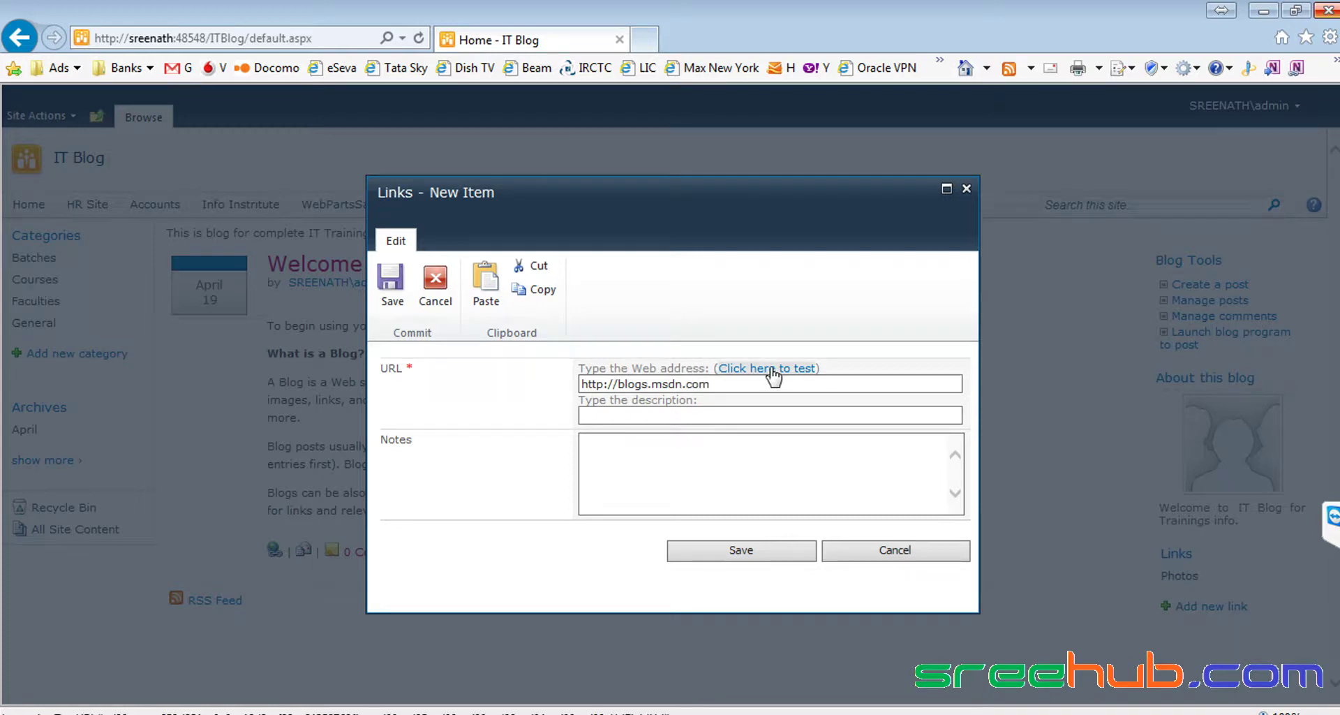
pyautogui.click(773, 373)
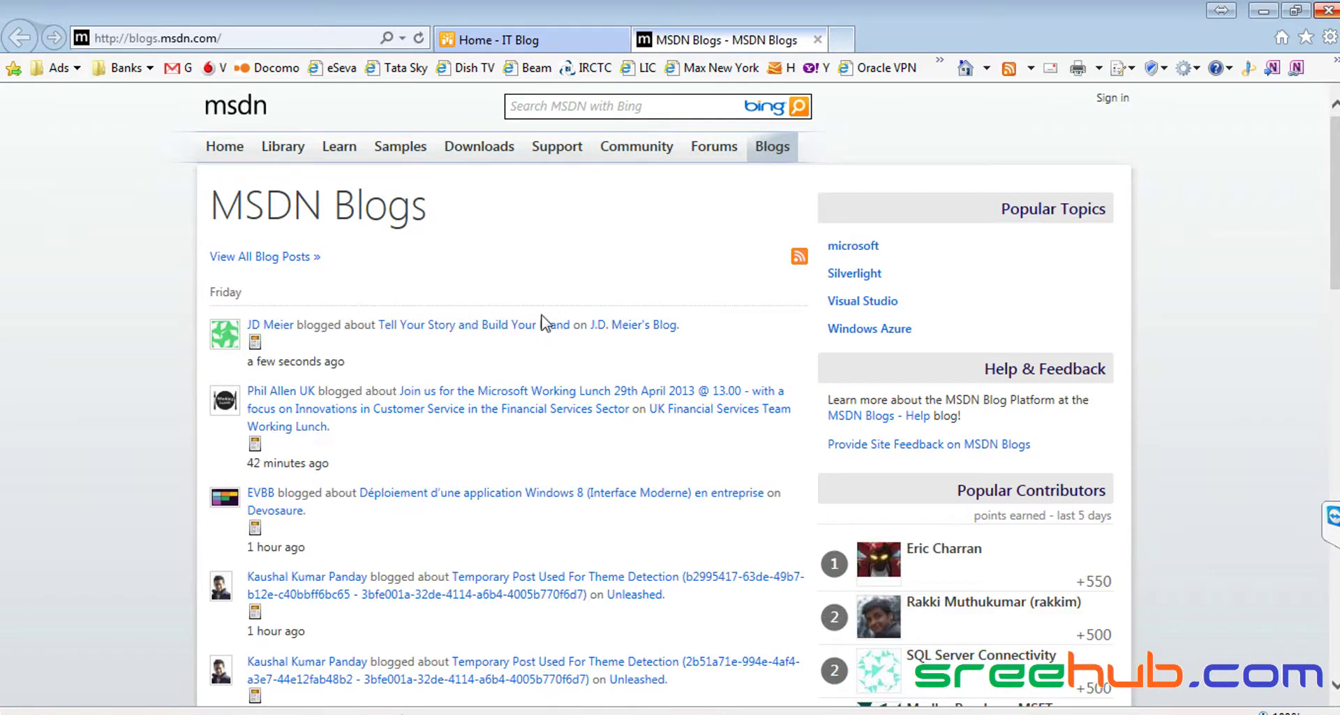
pyautogui.scroll(-5, 364, 426)
pyautogui.scroll(3, 368, 434)
pyautogui.click(817, 40)
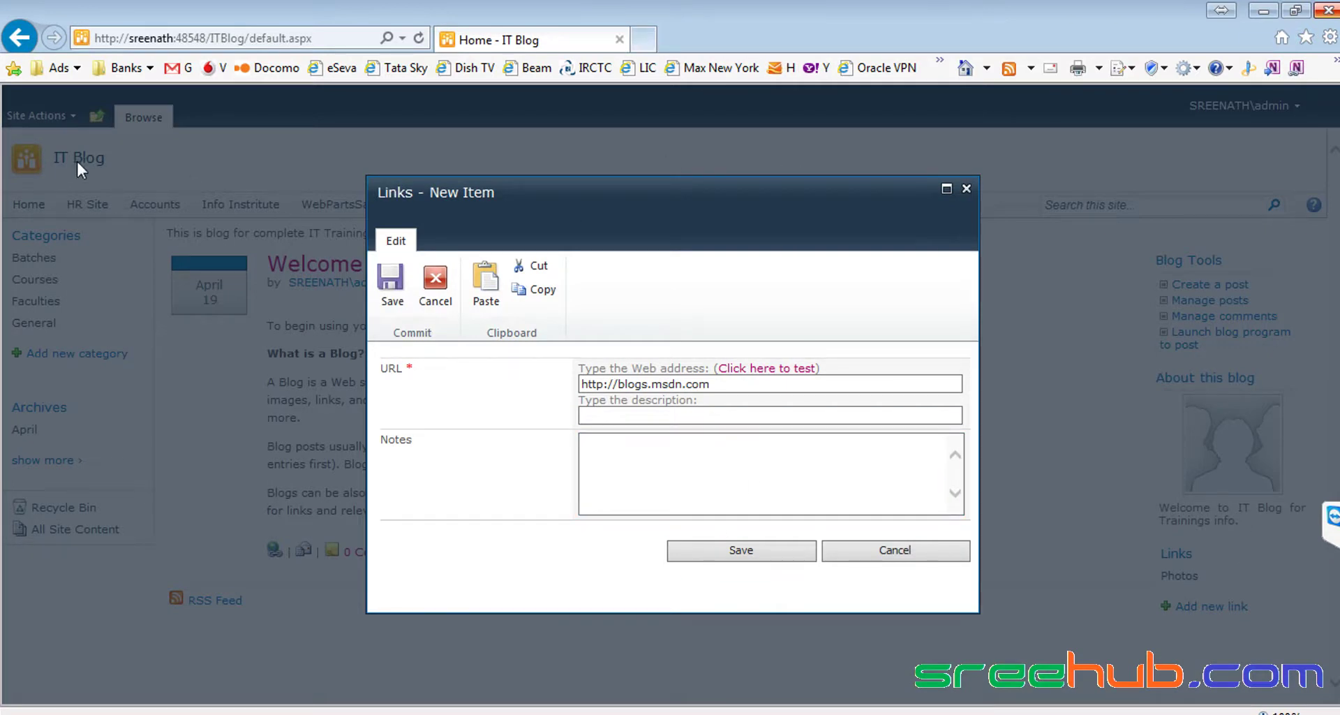
# - Enter the link description 'This is very good Bloggin MS Site' and move to the Notes box
pyautogui.click(653, 411)
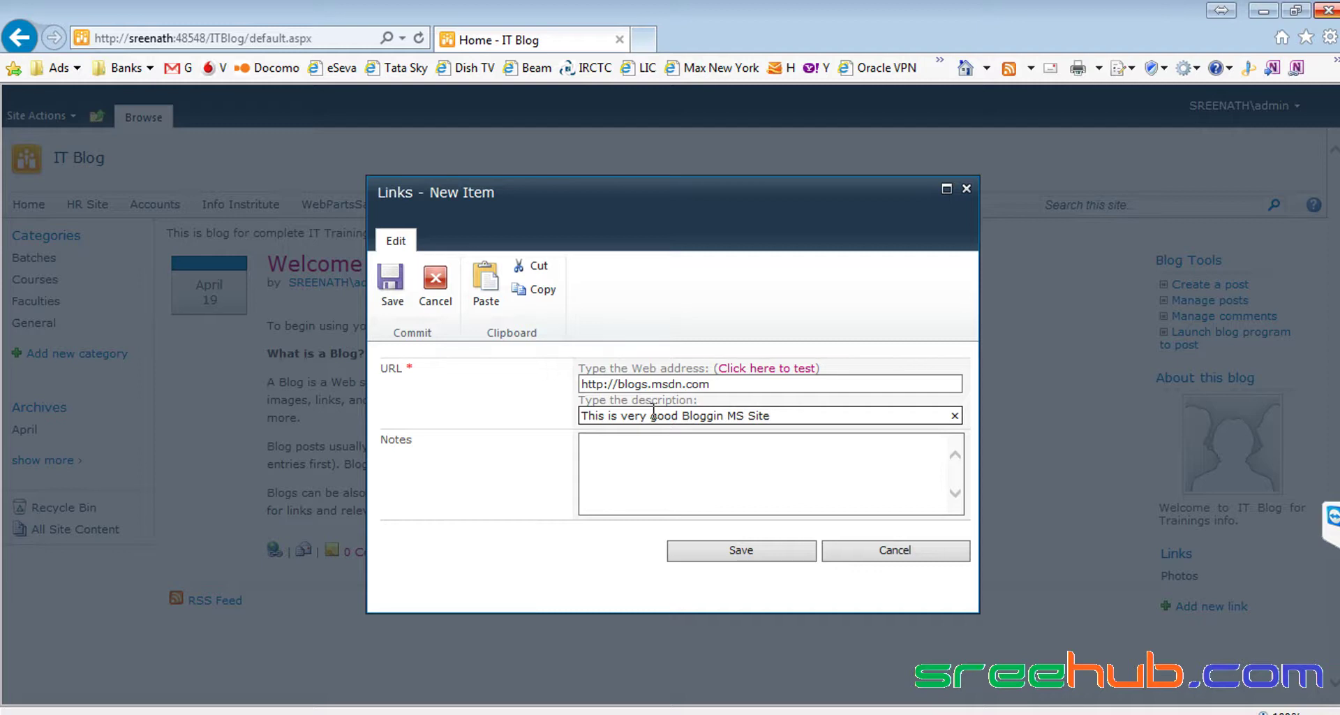
pyautogui.press('Tab')
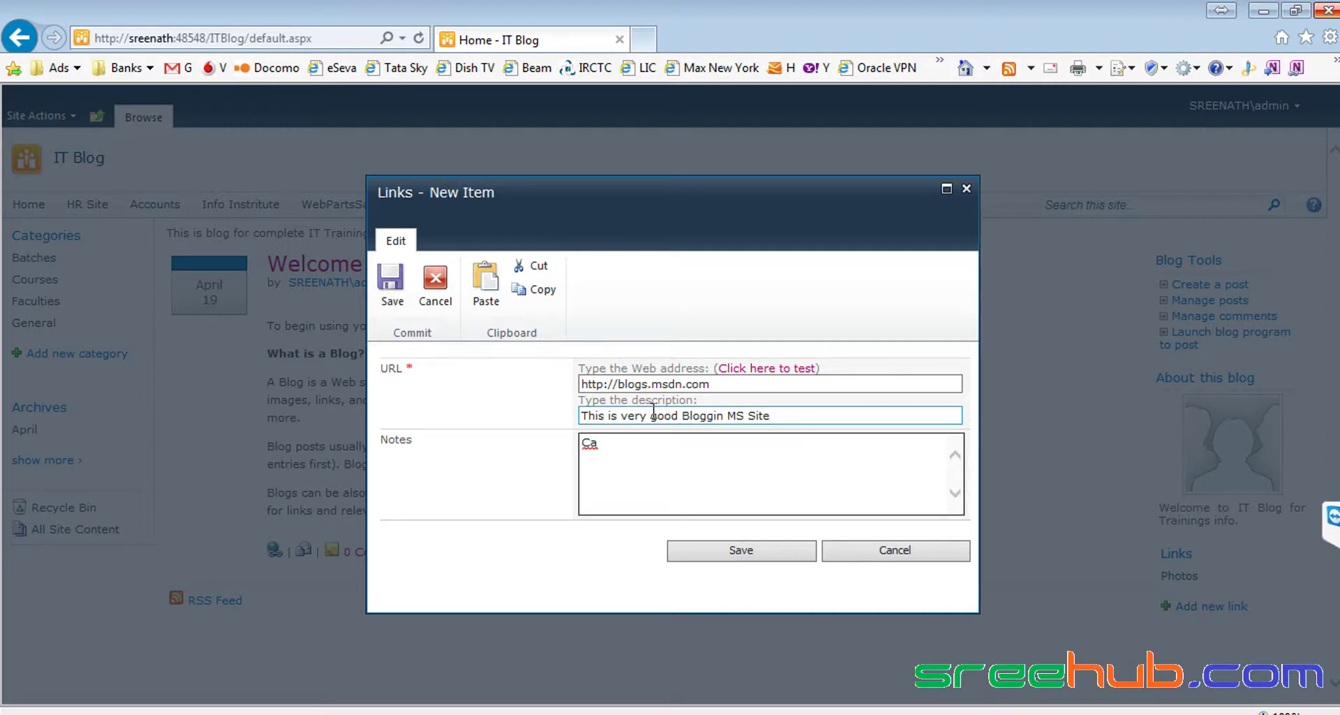
pyautogui.click(559, 713)
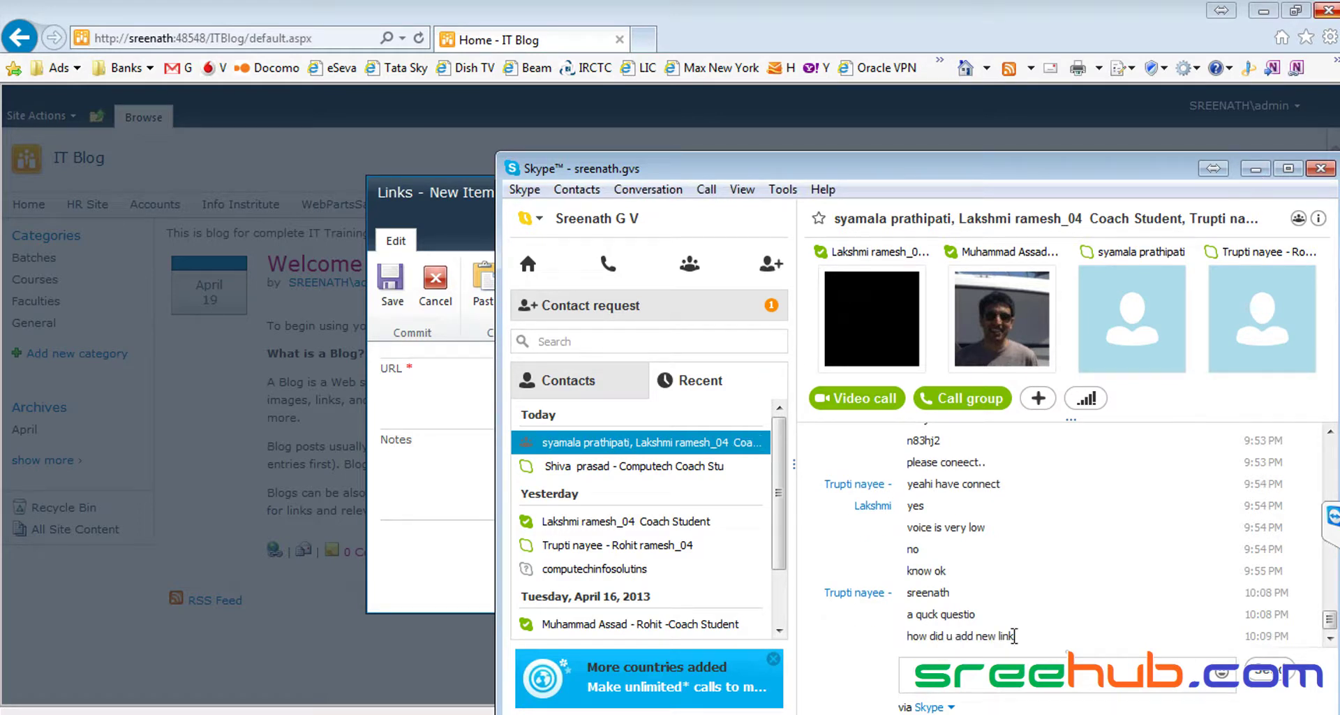
pyautogui.click(1255, 168)
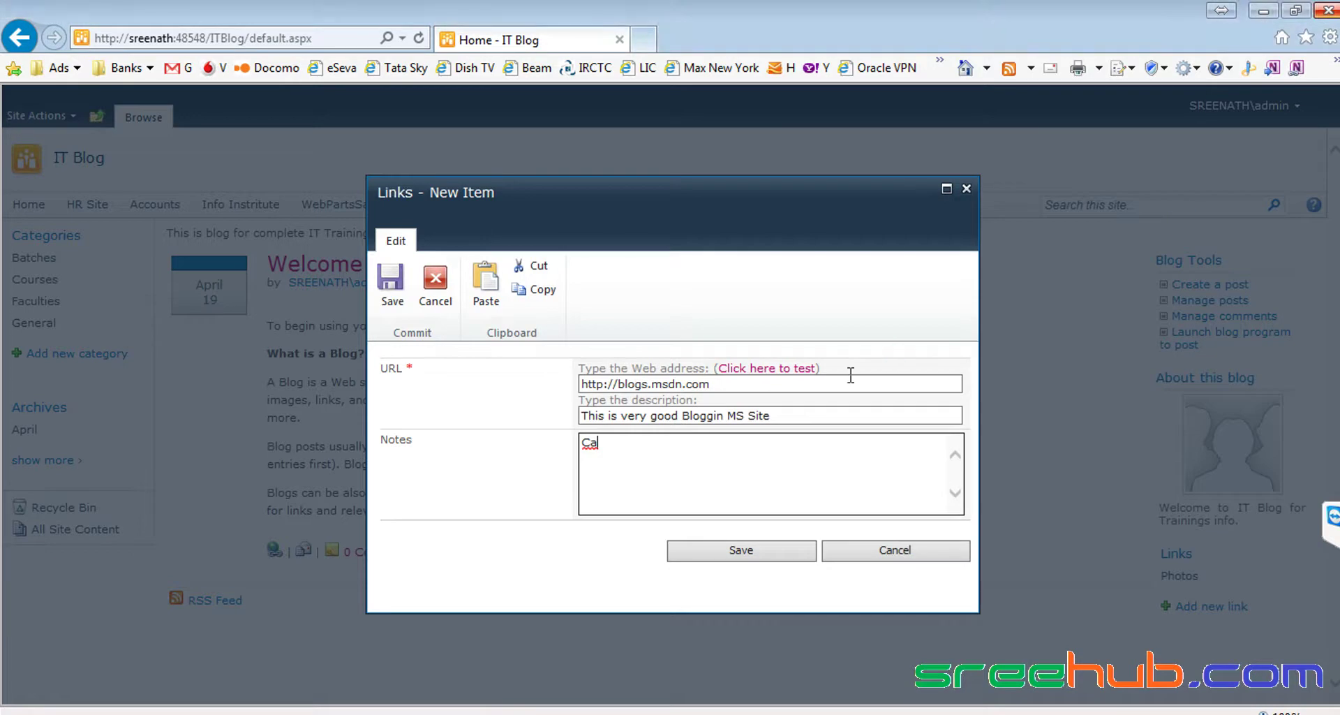
# - Discard the unfinished link form and start a new link entry again
pyautogui.click(966, 189)
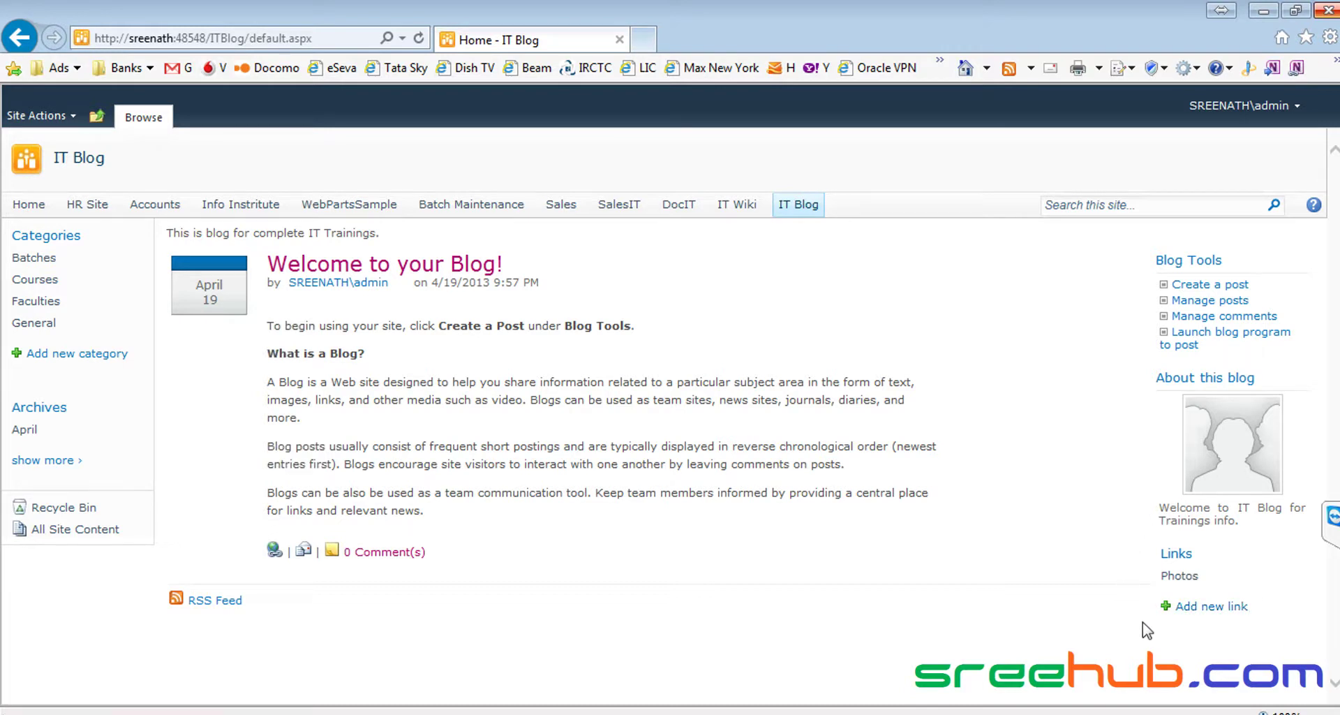
pyautogui.click(1214, 607)
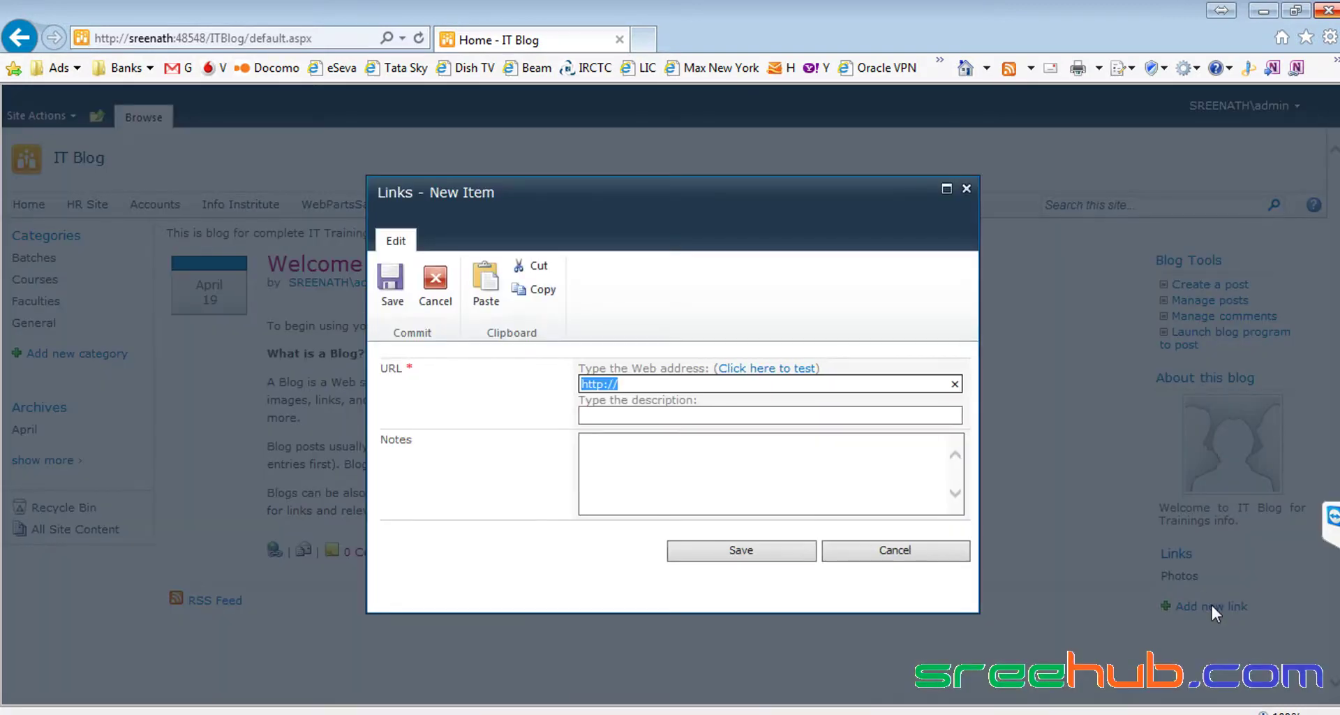
pyautogui.click(654, 384)
# - Glance at the Skype chat, then close the new link form without saving
pyautogui.click(698, 714)
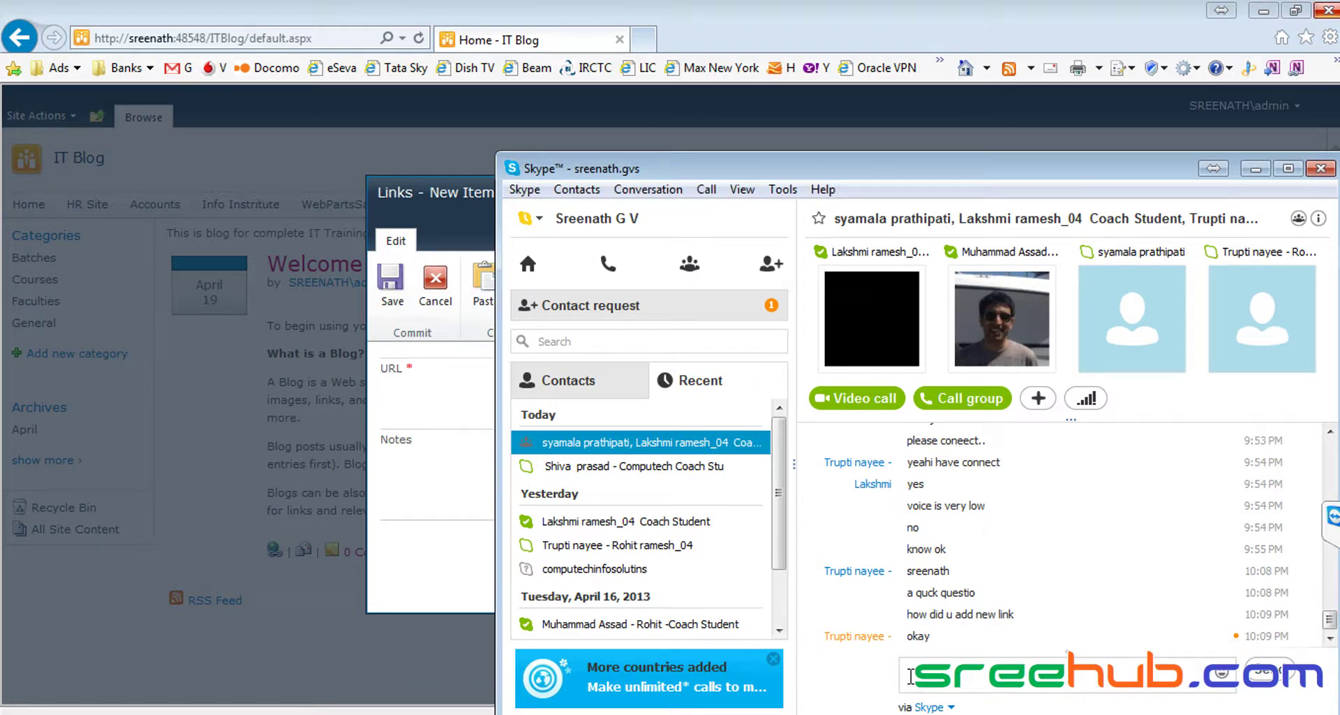
pyautogui.click(1249, 168)
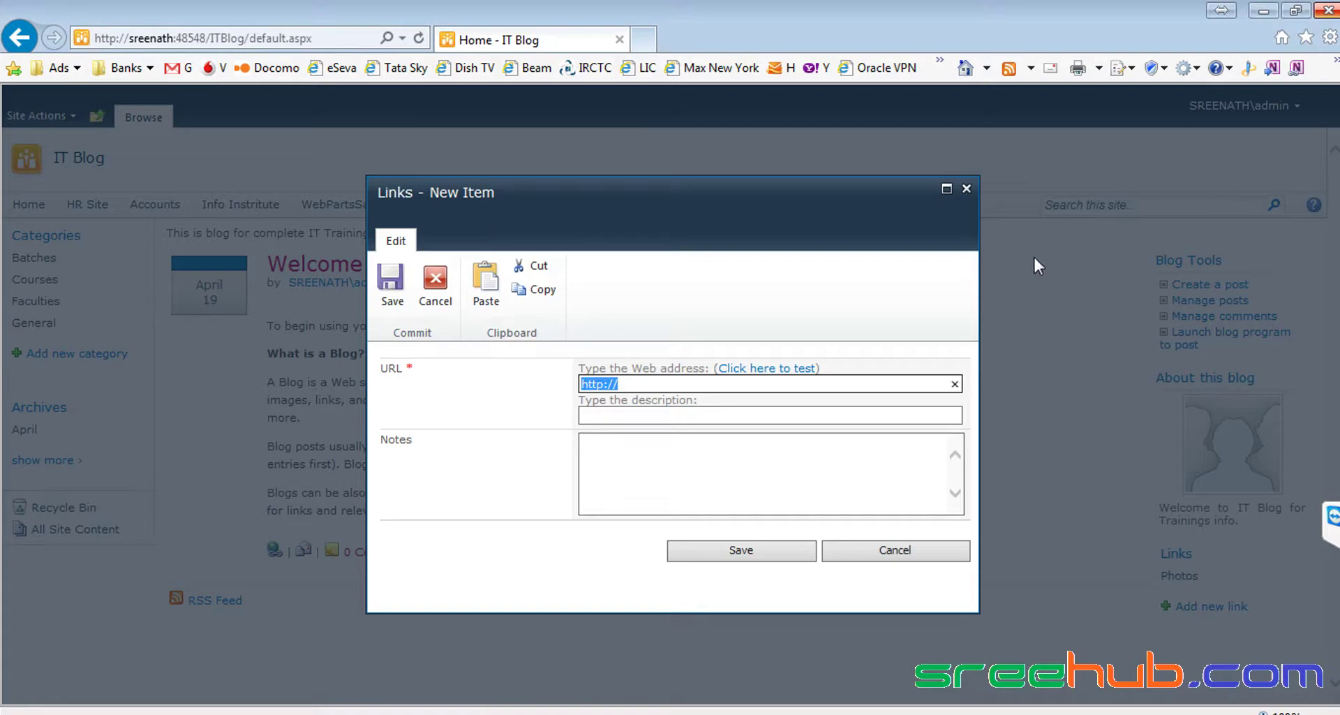
pyautogui.click(967, 189)
pyautogui.moveTo(1110, 544); pyautogui.dragTo(1160, 554)
pyautogui.click(1310, 645)
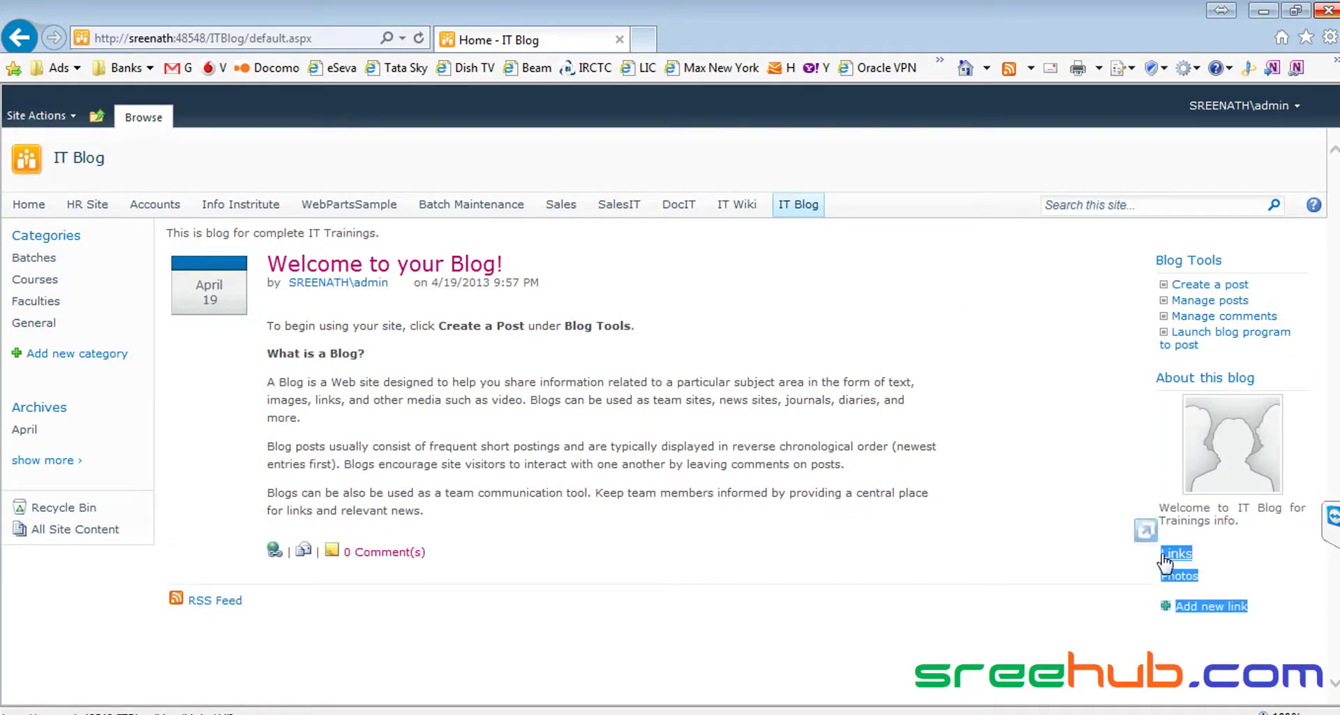
pyautogui.click(1119, 619)
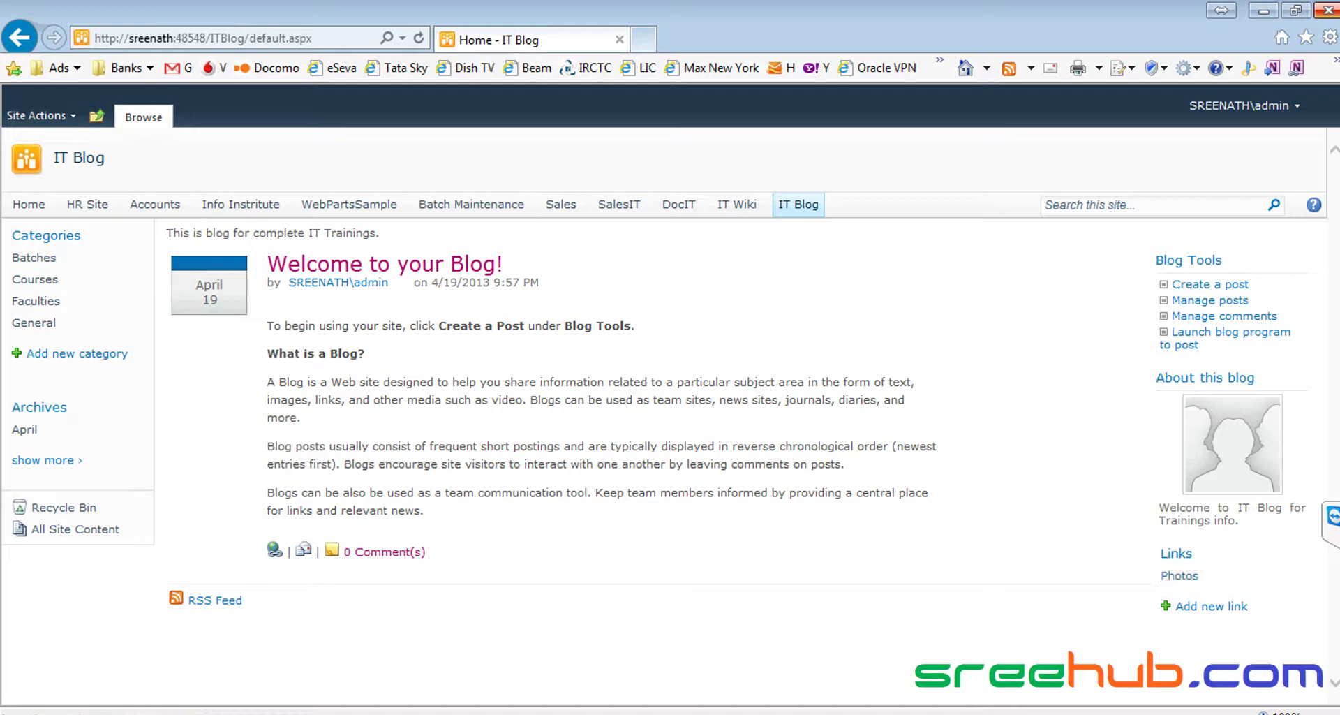
# - Check the chat, collapse the TeamViewer panel and minimize Skype back to the IT Blog page
pyautogui.click(881, 713)
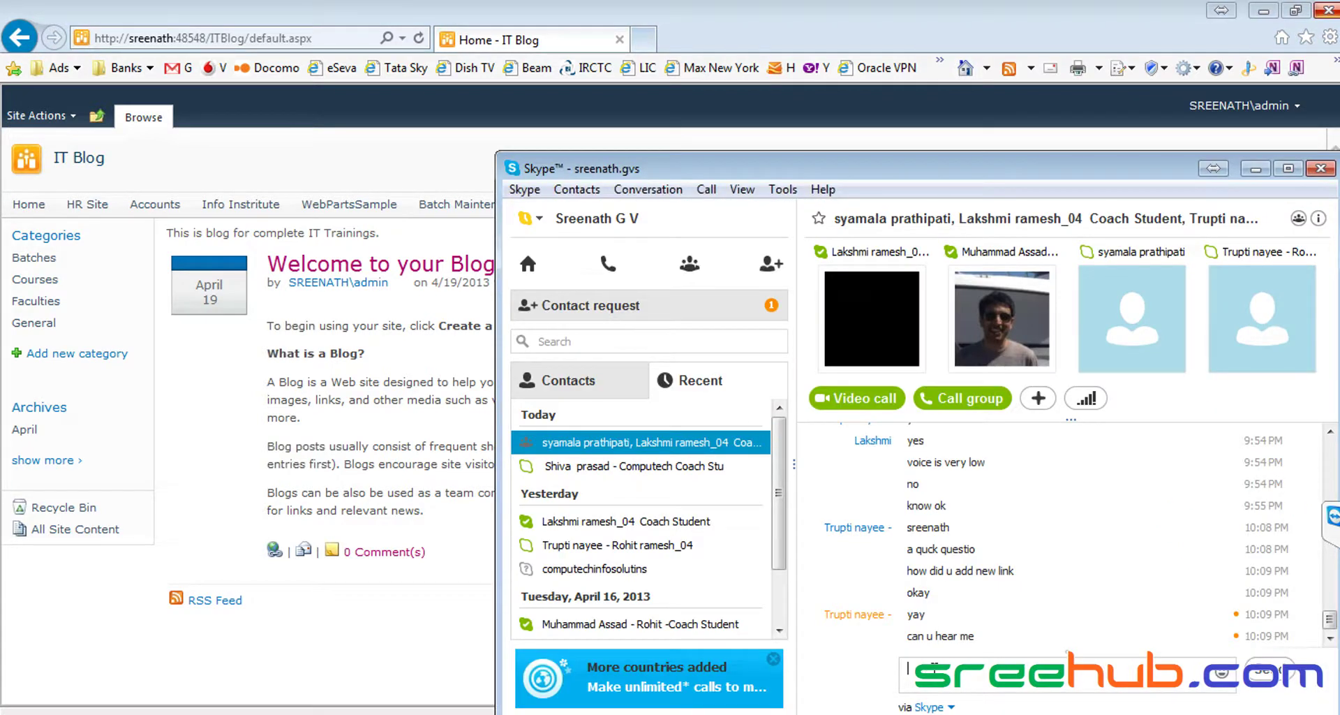
pyautogui.click(1330, 520)
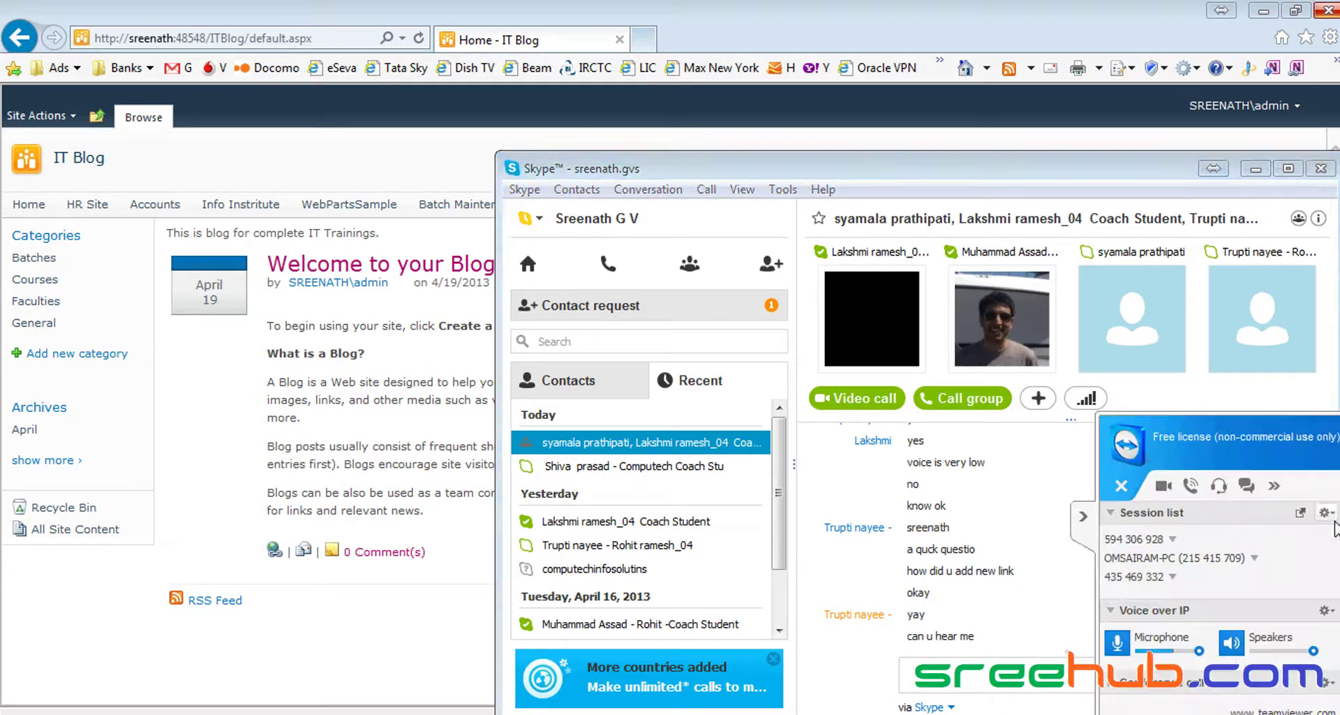
pyautogui.click(1082, 516)
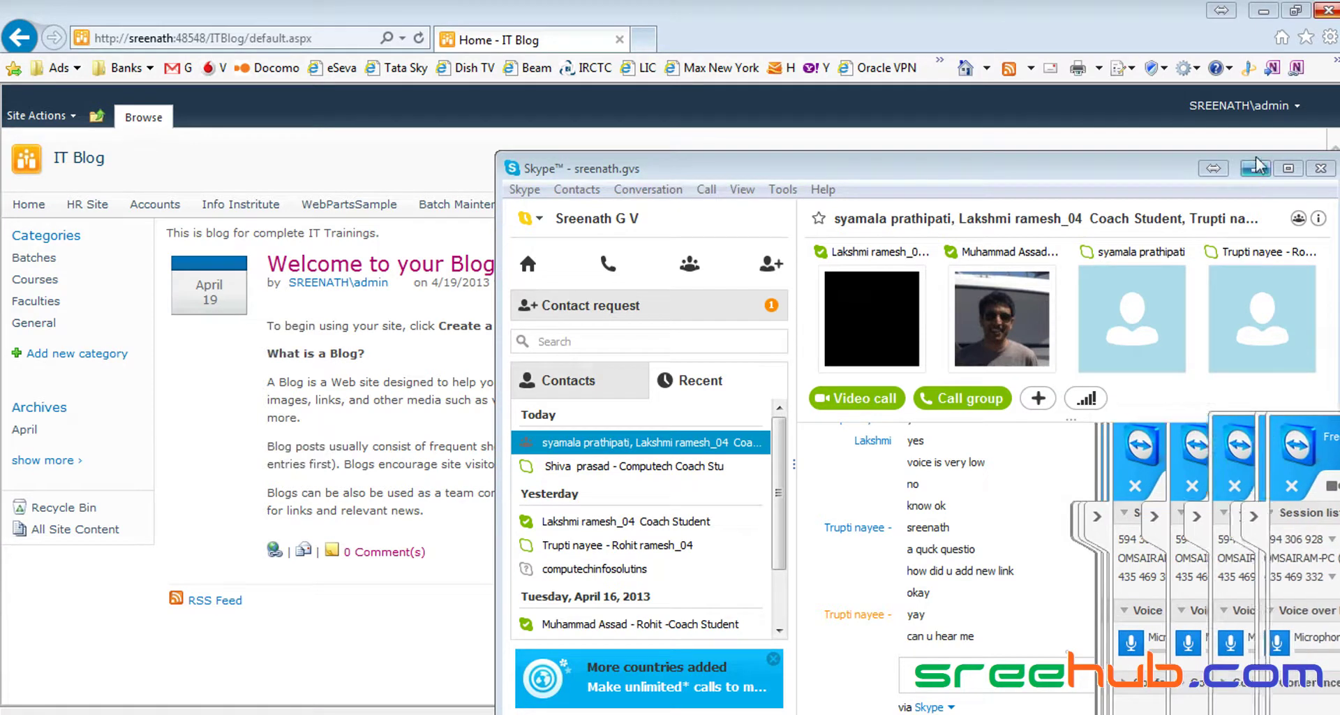
pyautogui.click(1257, 167)
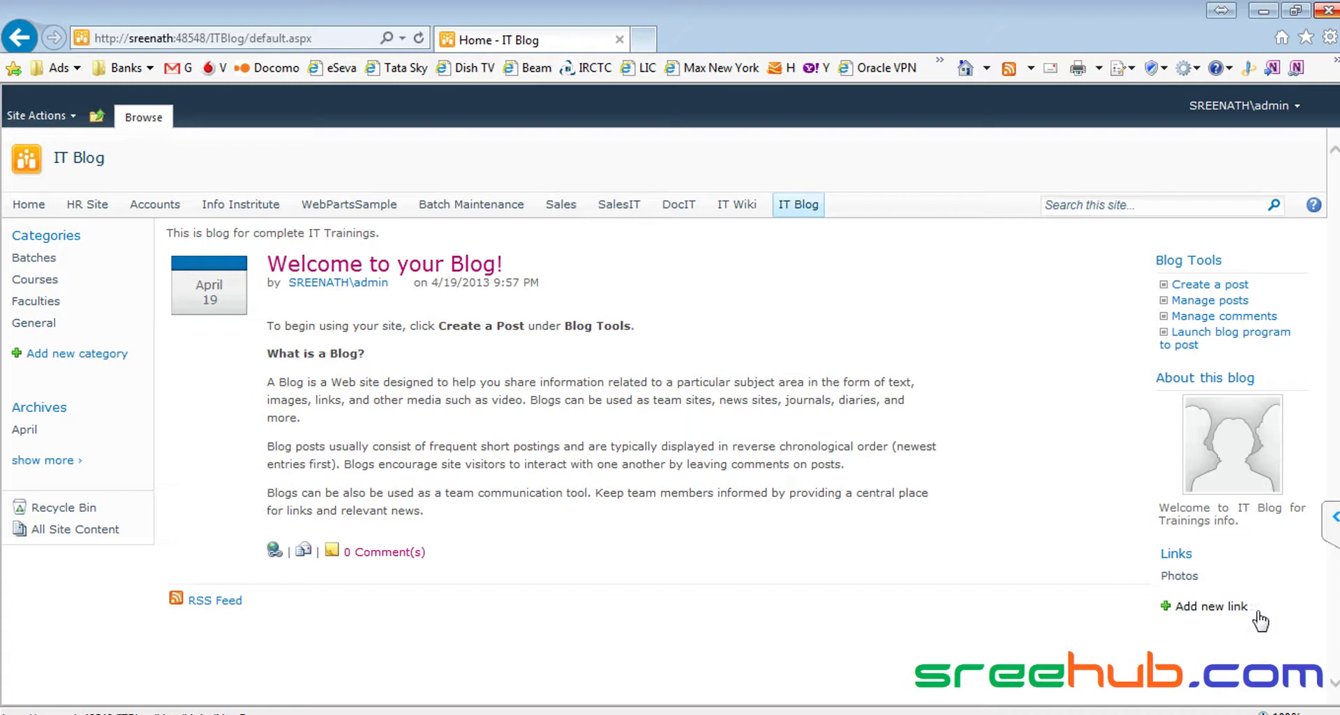
pyautogui.moveTo(1253, 607); pyautogui.dragTo(1161, 613)
pyautogui.click(1098, 614)
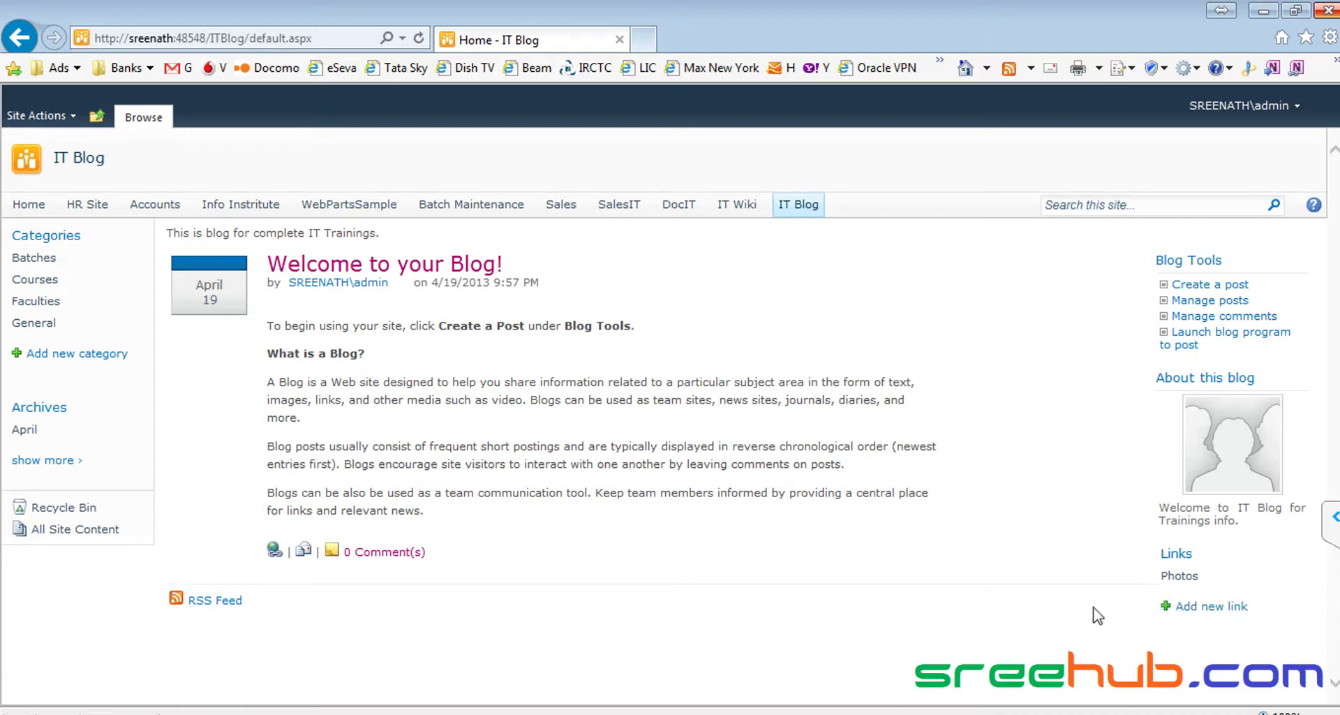
pyautogui.click(1198, 608)
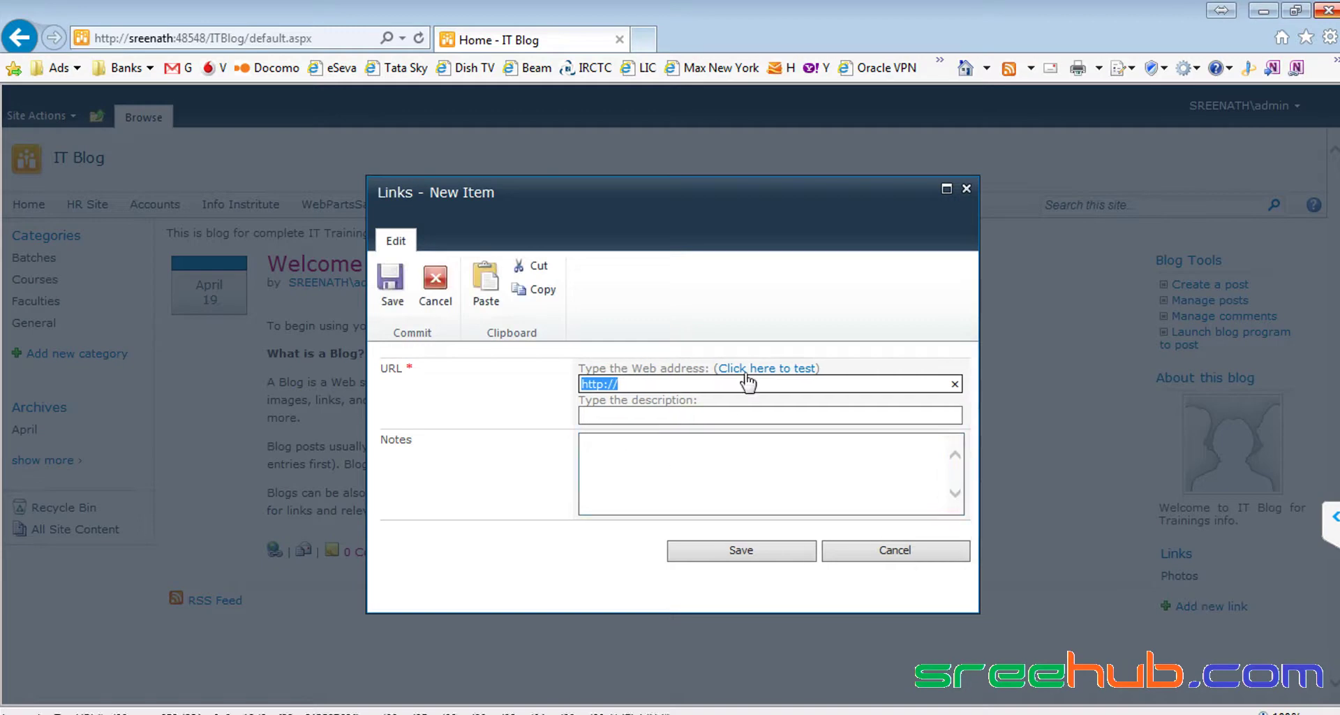
pyautogui.click(666, 381)
pyautogui.write('blogs.ms')
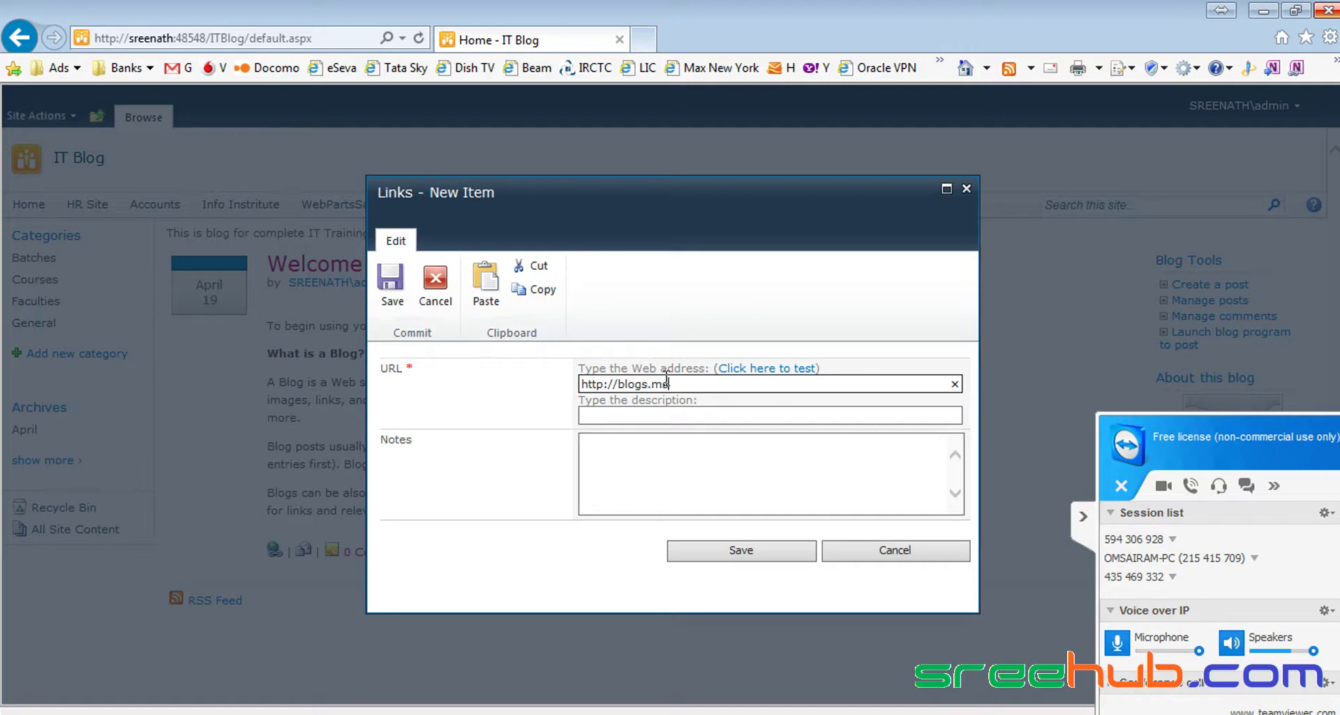
pyautogui.write('dn.com')
pyautogui.press('Tab')
# - Describe it as 'This a good site for bloggers', copy that into Notes, and save
pyautogui.write('IT Blog')
pyautogui.press('BackSpace')
pyautogui.press('BackSpace')
pyautogui.press('BackSpace')
pyautogui.press('BackSpace')
pyautogui.write('This a good site for')
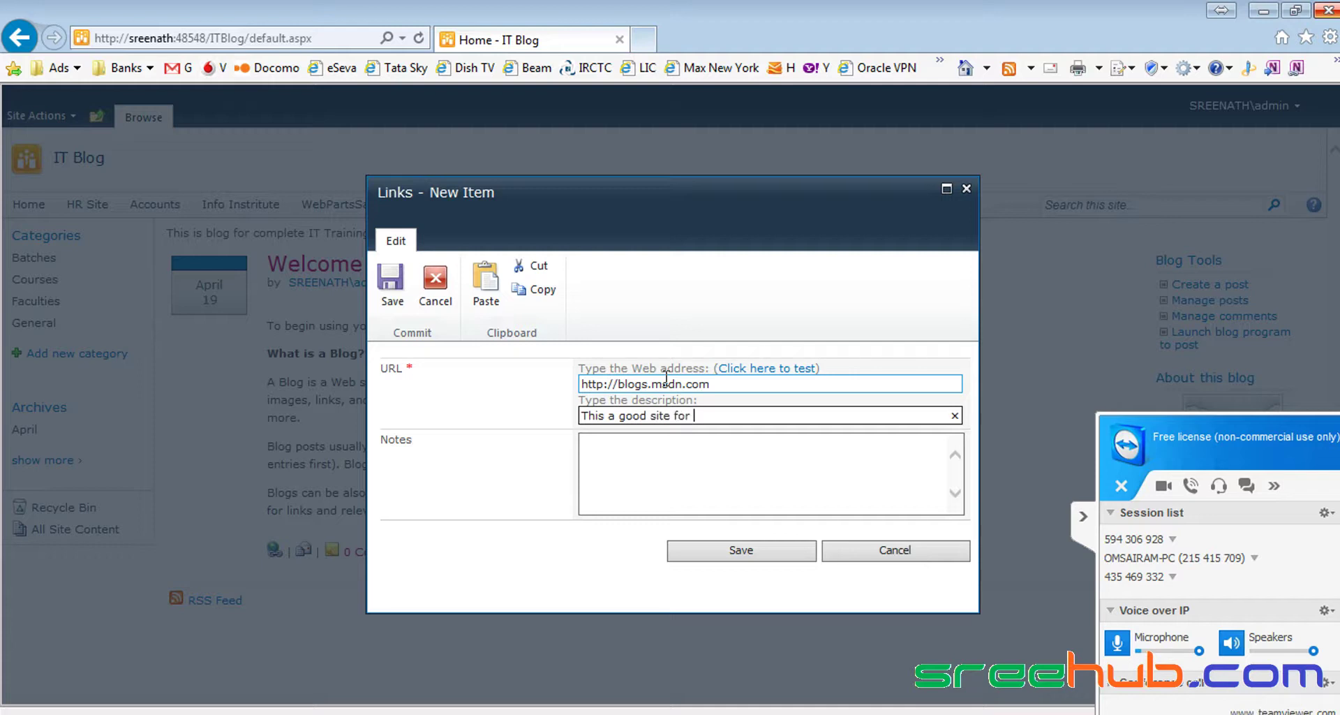
pyautogui.write(' bloggers')
pyautogui.hotkey('ctrl', 'a')
pyautogui.hotkey('ctrl', 'c')
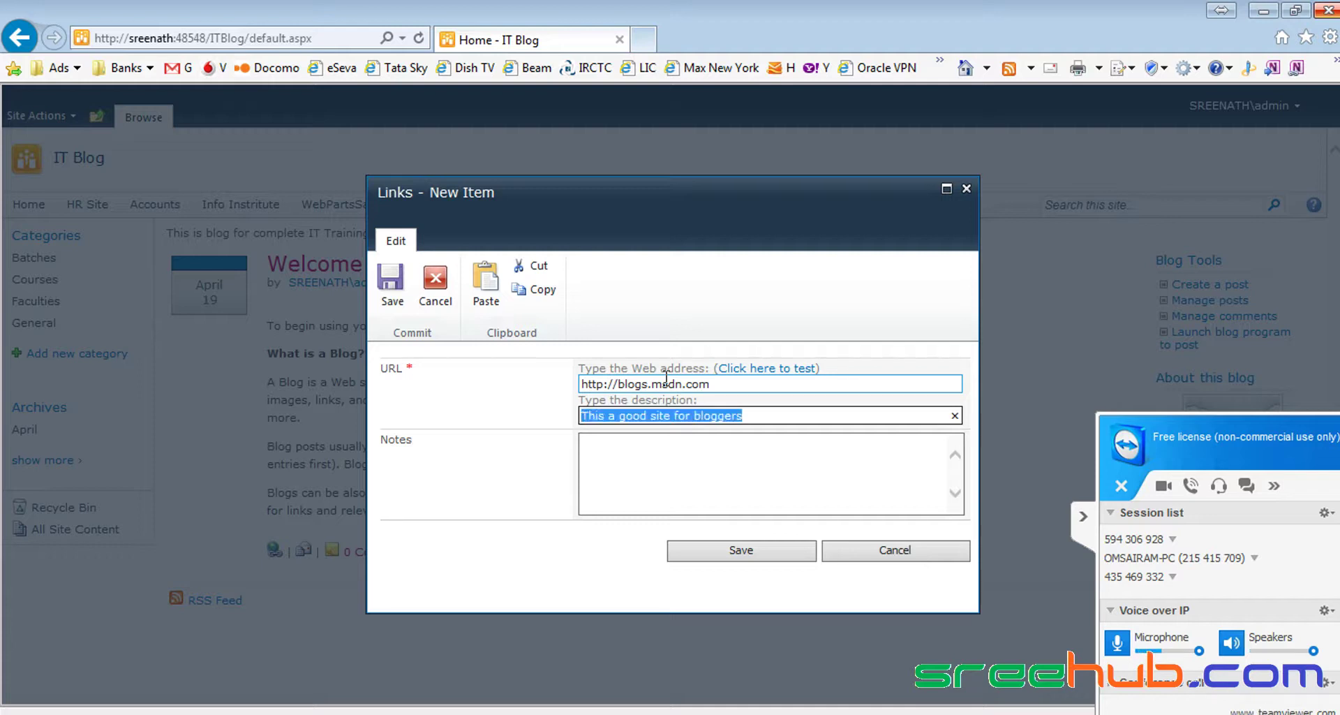
pyautogui.click(655, 460)
pyautogui.hotkey('ctrl', 'v')
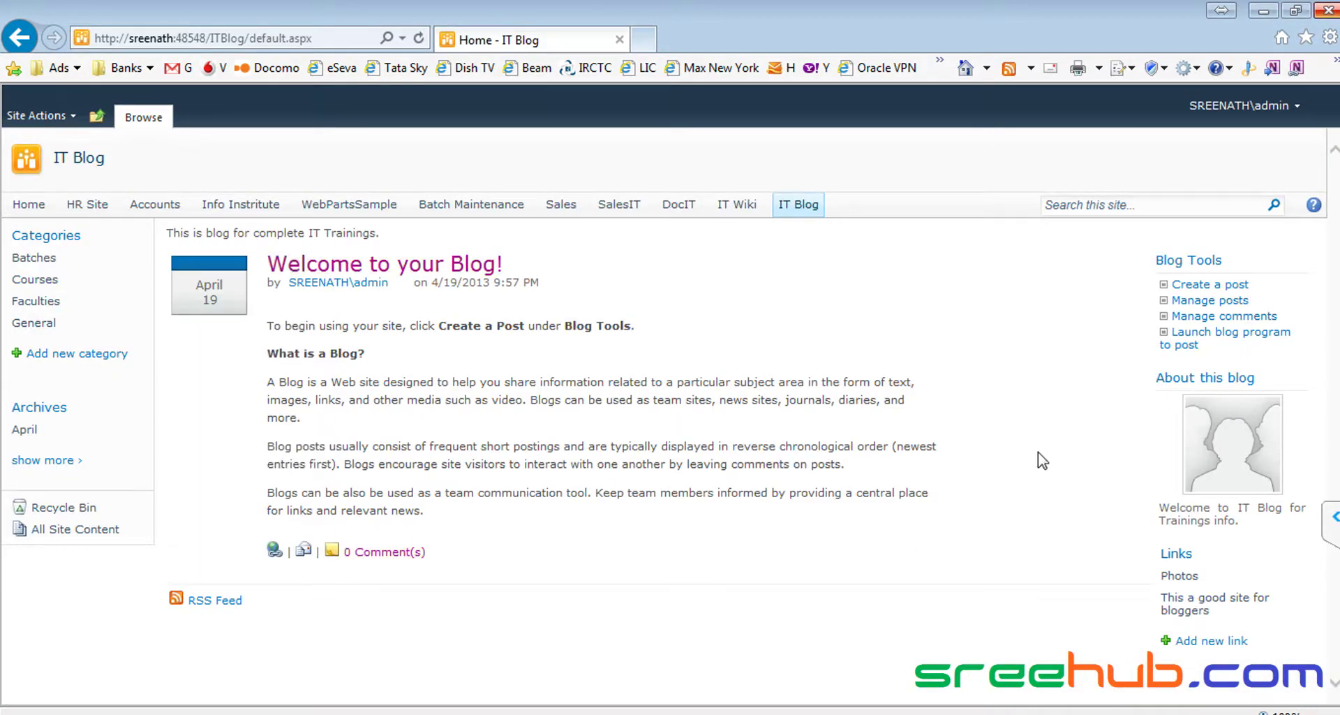
pyautogui.click(1184, 606)
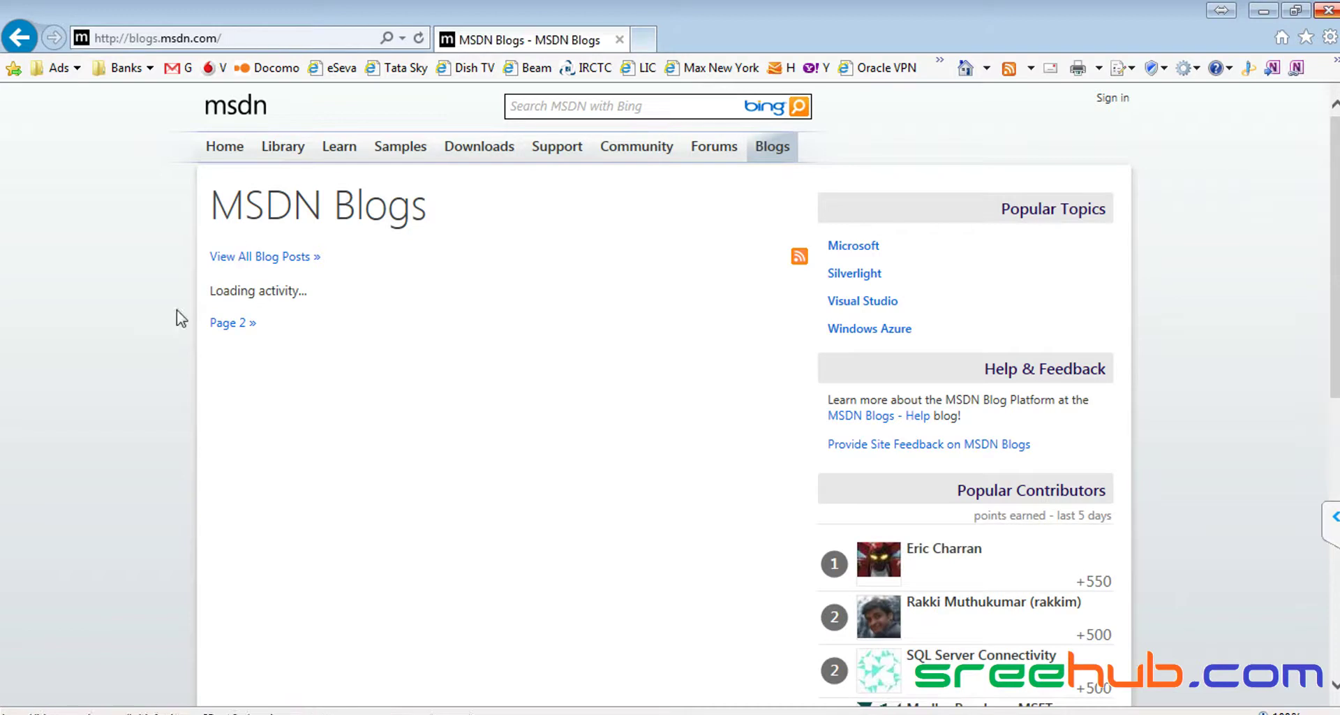
# - Return to the IT Blog home page and open the Links list via All Site Content
pyautogui.click(8, 42)
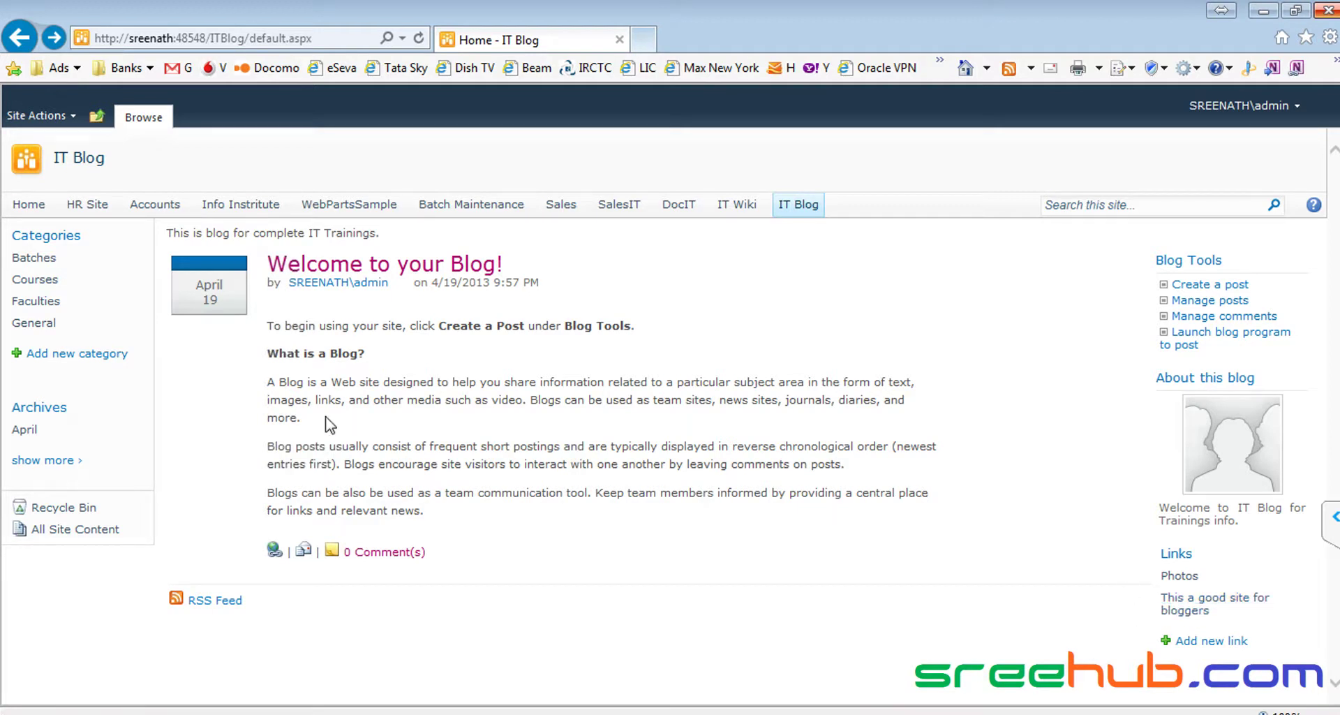
pyautogui.click(63, 531)
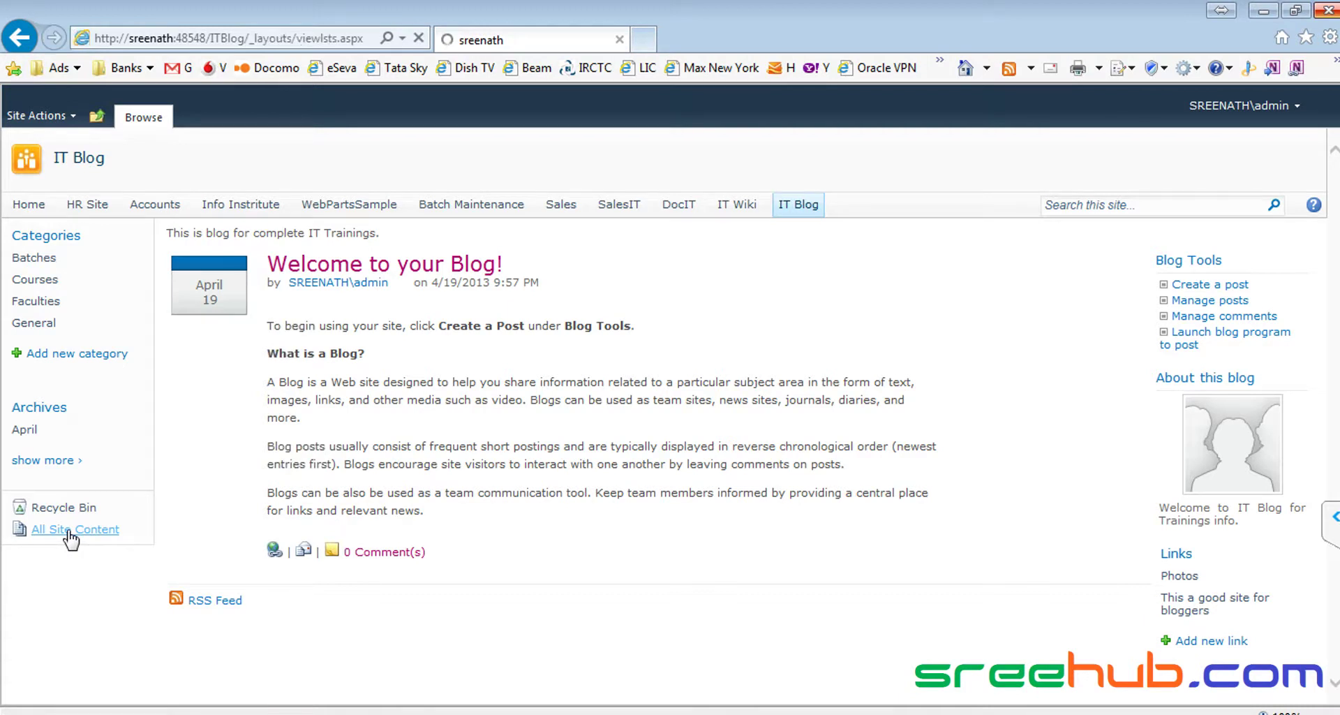
pyautogui.click(200, 488)
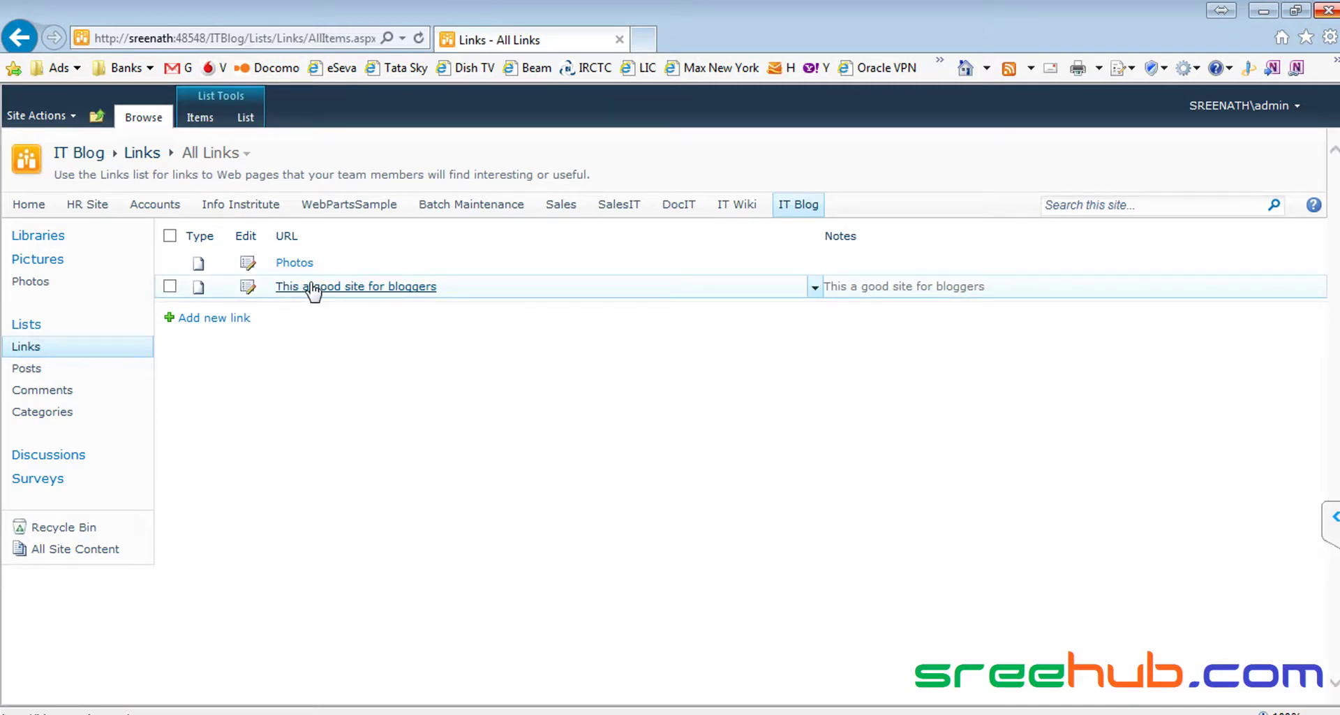
# - Delete the Photos link, sending it to the Recycle Bin
pyautogui.click(170, 263)
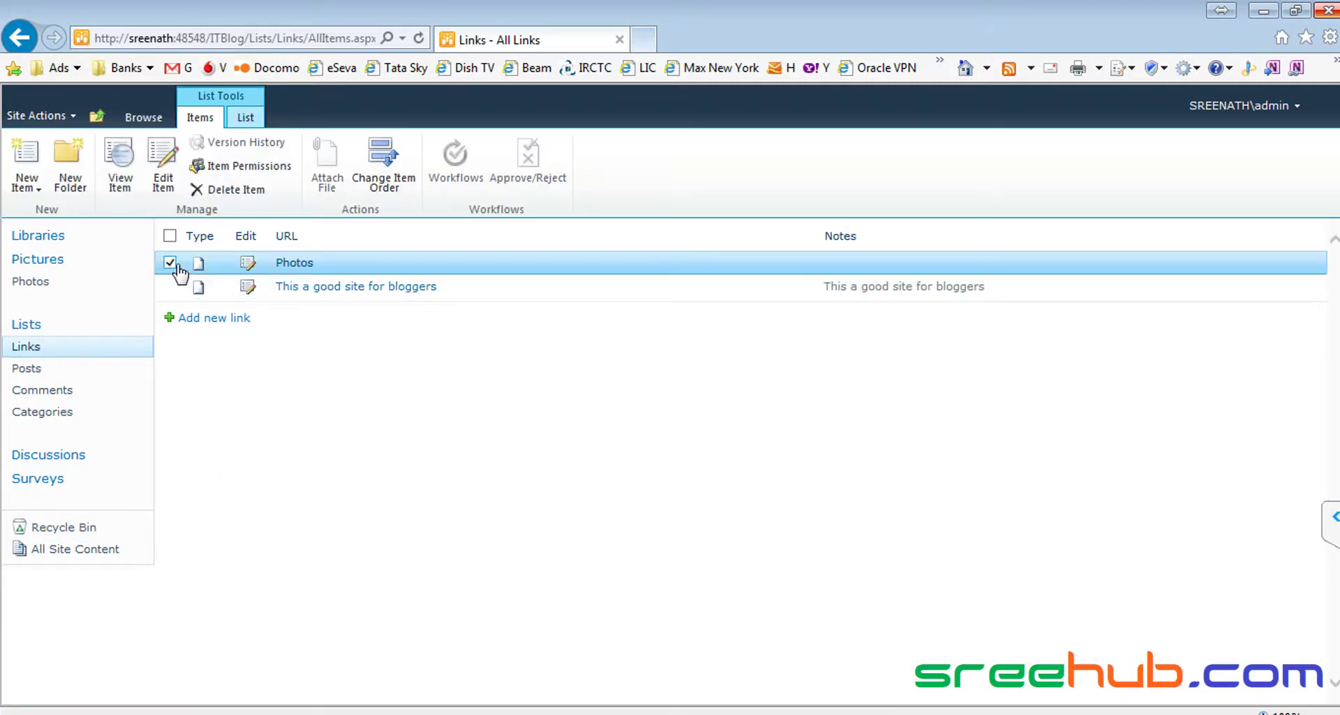
pyautogui.click(221, 190)
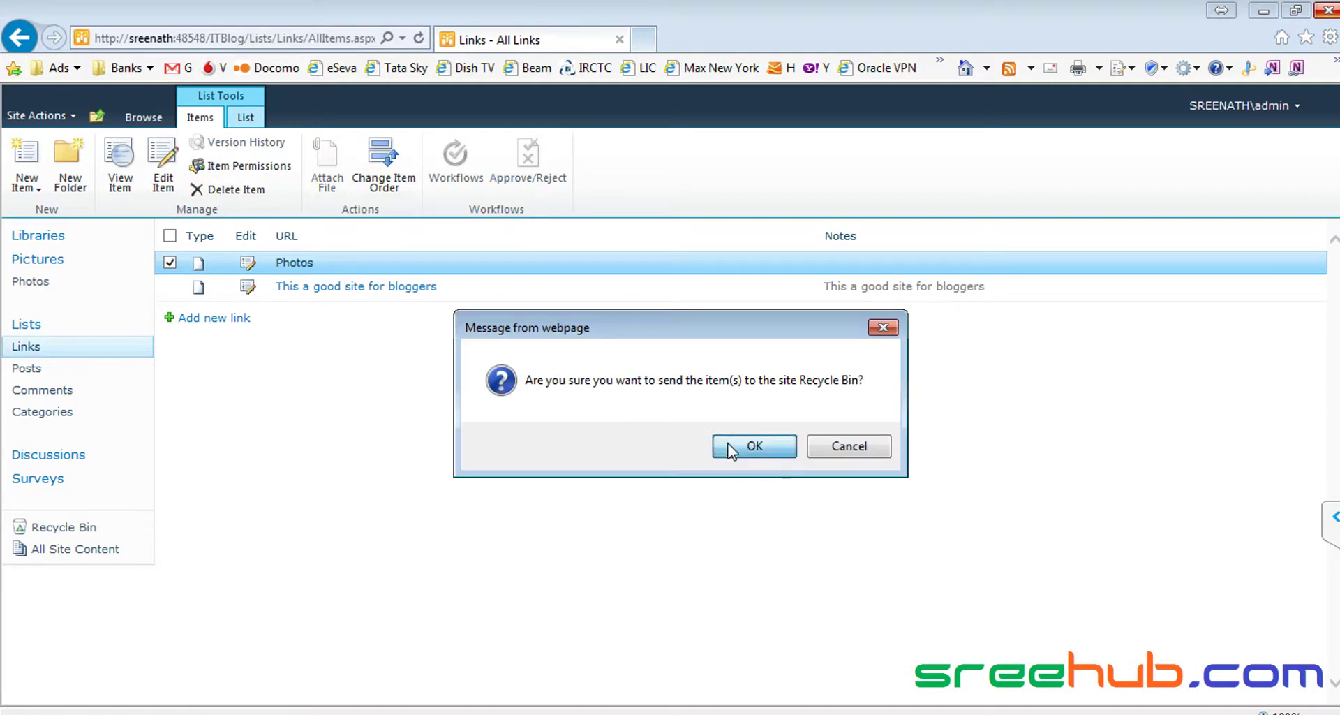
pyautogui.click(731, 451)
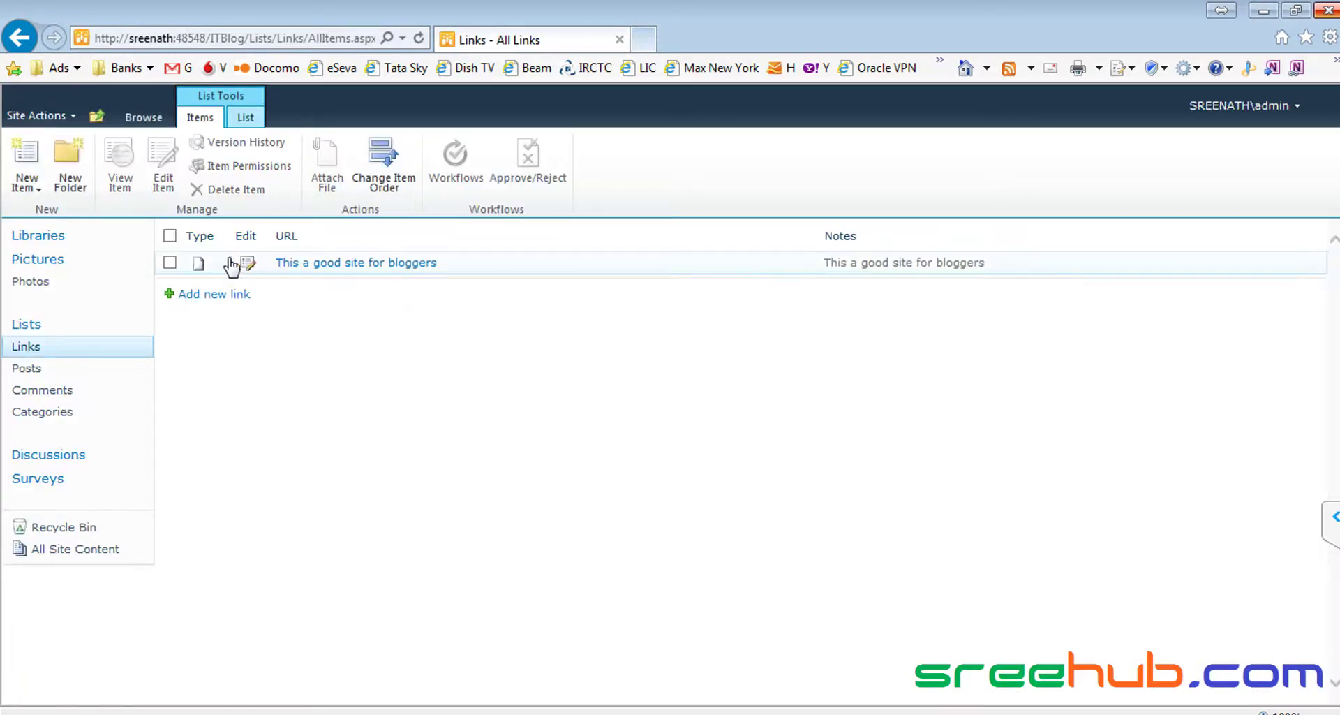
pyautogui.click(169, 262)
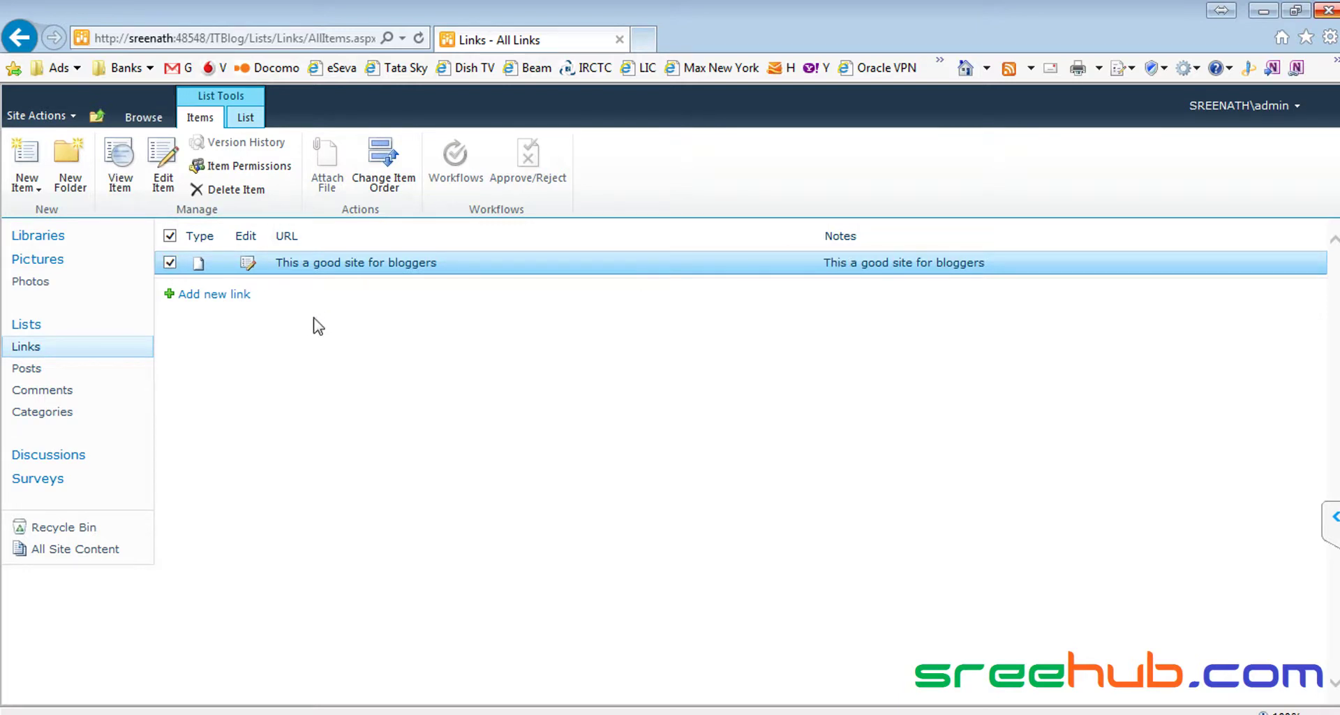
pyautogui.click(163, 166)
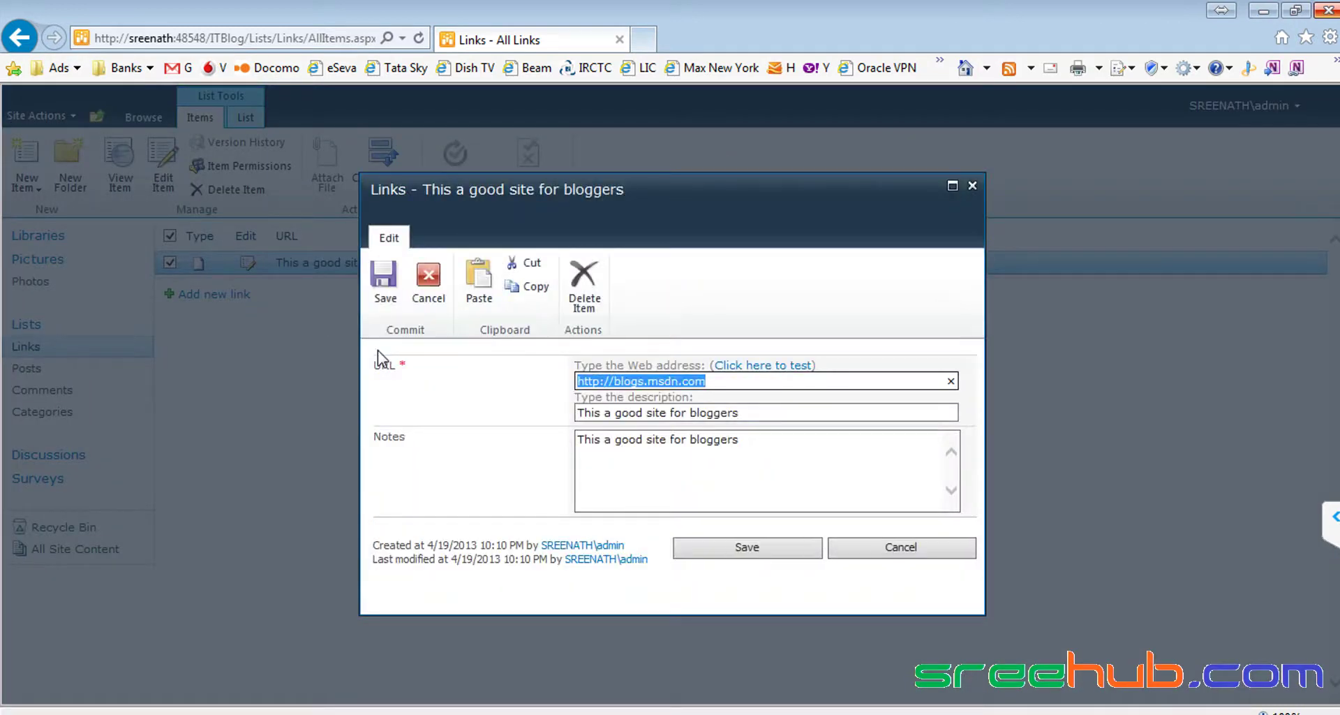
pyautogui.click(725, 381)
pyautogui.moveTo(759, 381); pyautogui.dragTo(564, 377)
pyautogui.hotkey('ctrl', 'c')
pyautogui.moveTo(778, 412); pyautogui.dragTo(519, 394)
pyautogui.hotkey('ctrl', 'v')
pyautogui.click(712, 548)
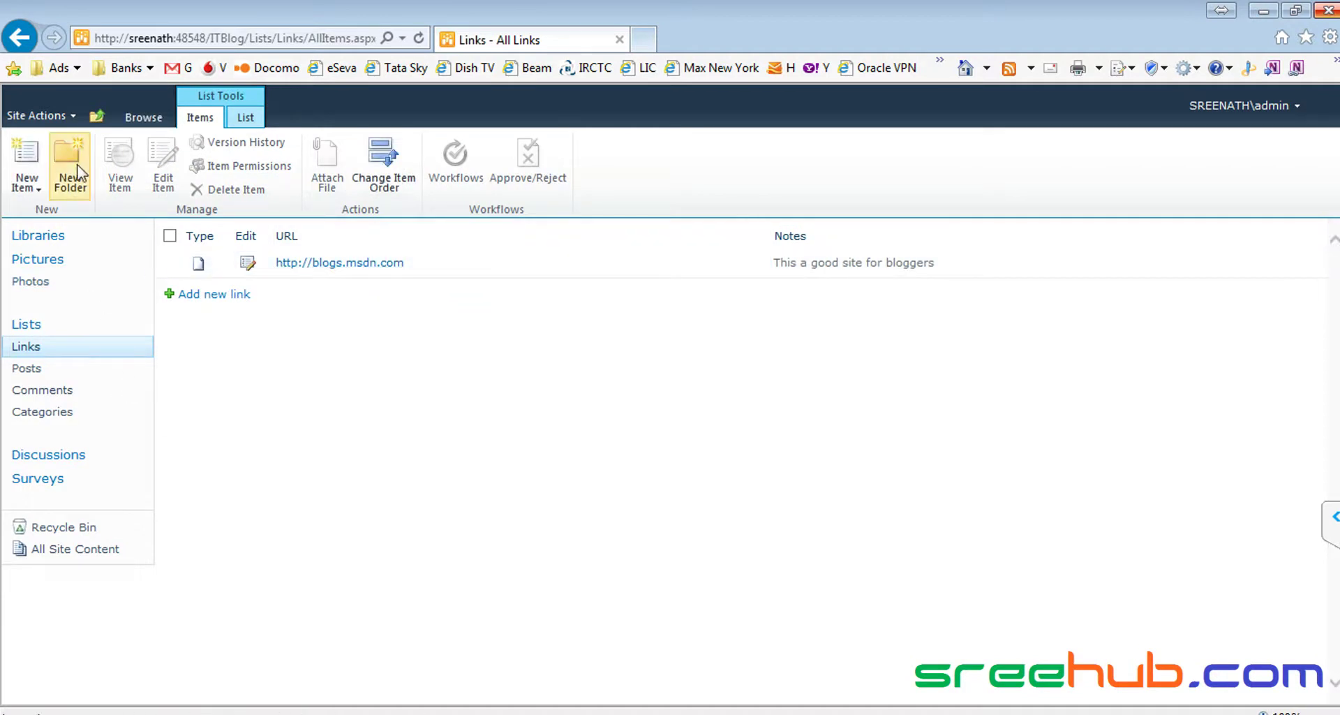
pyautogui.click(144, 118)
pyautogui.click(99, 157)
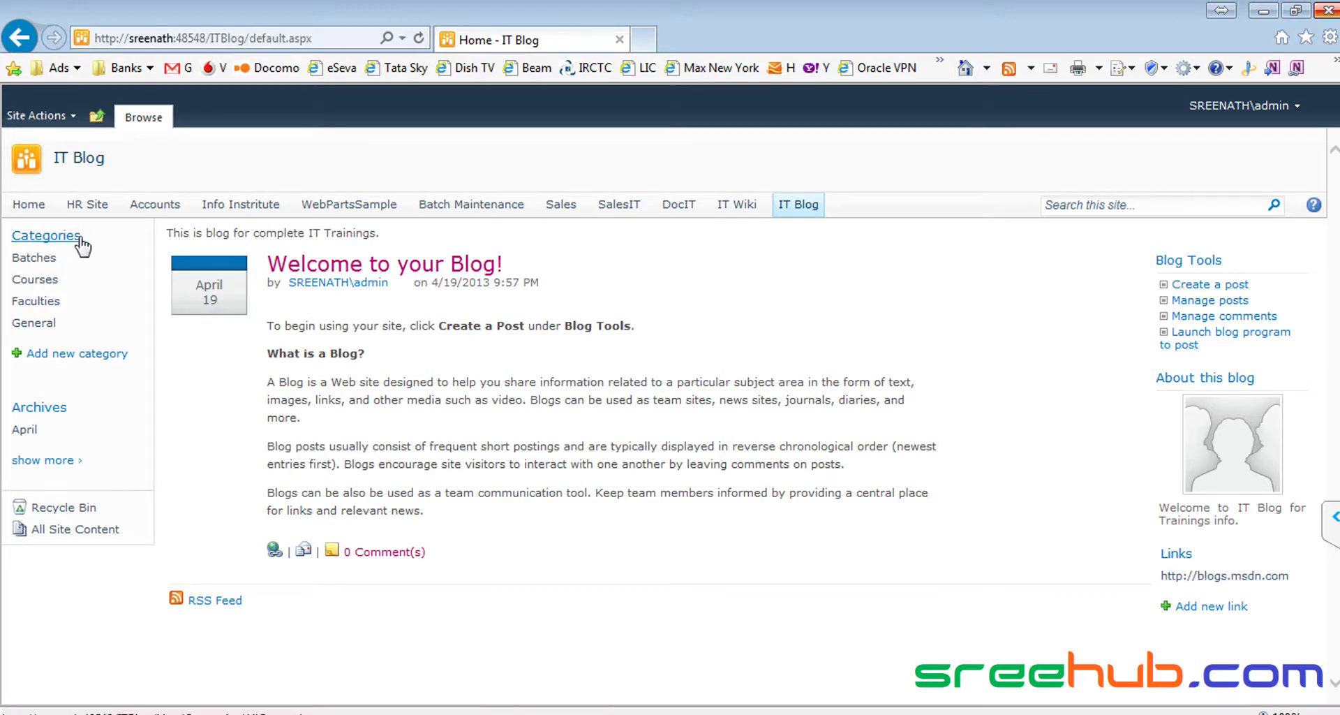
# - Open the Links list from All Site Content and start a new link
pyautogui.click(75, 536)
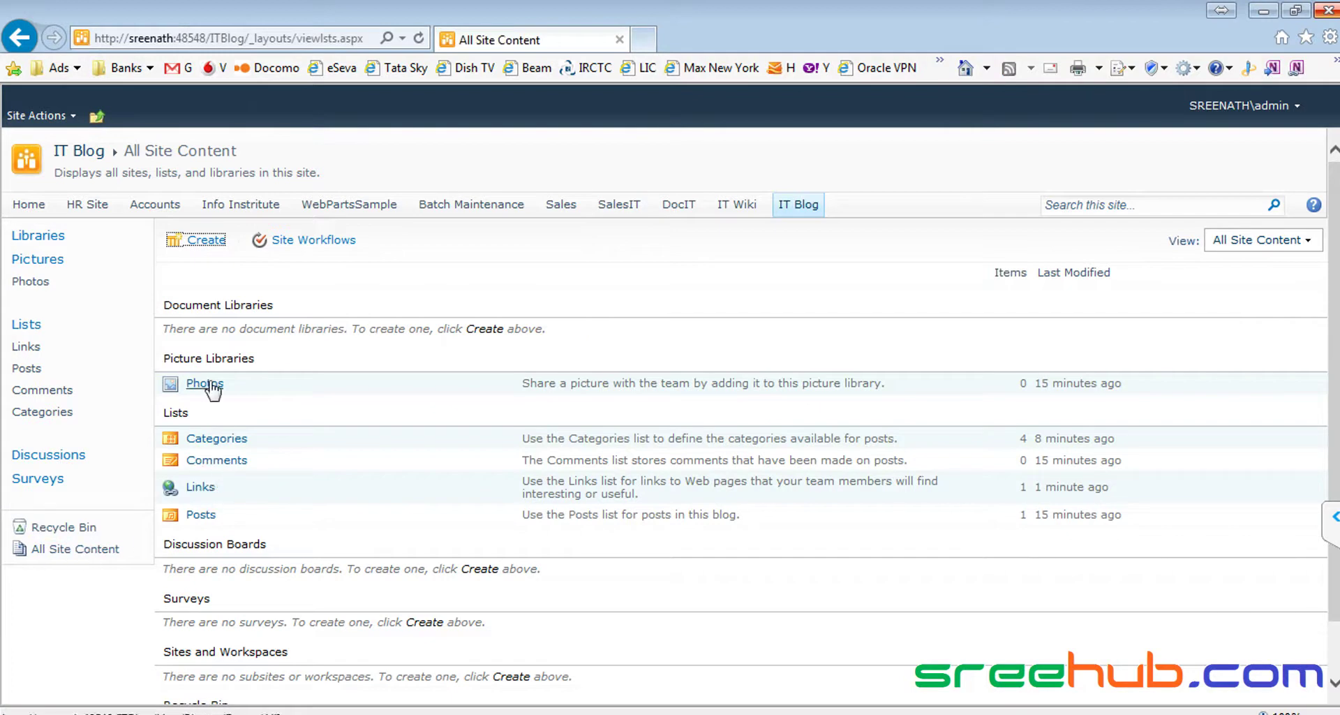
pyautogui.click(201, 488)
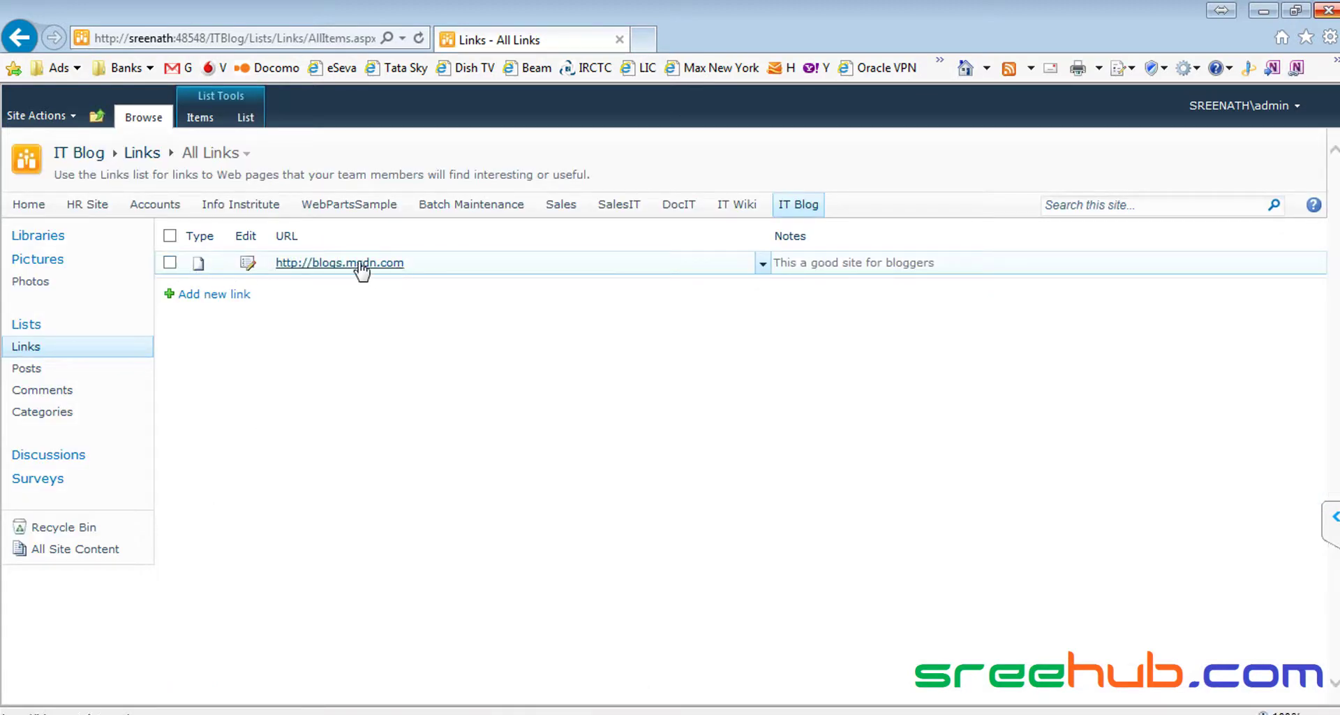
pyautogui.click(216, 294)
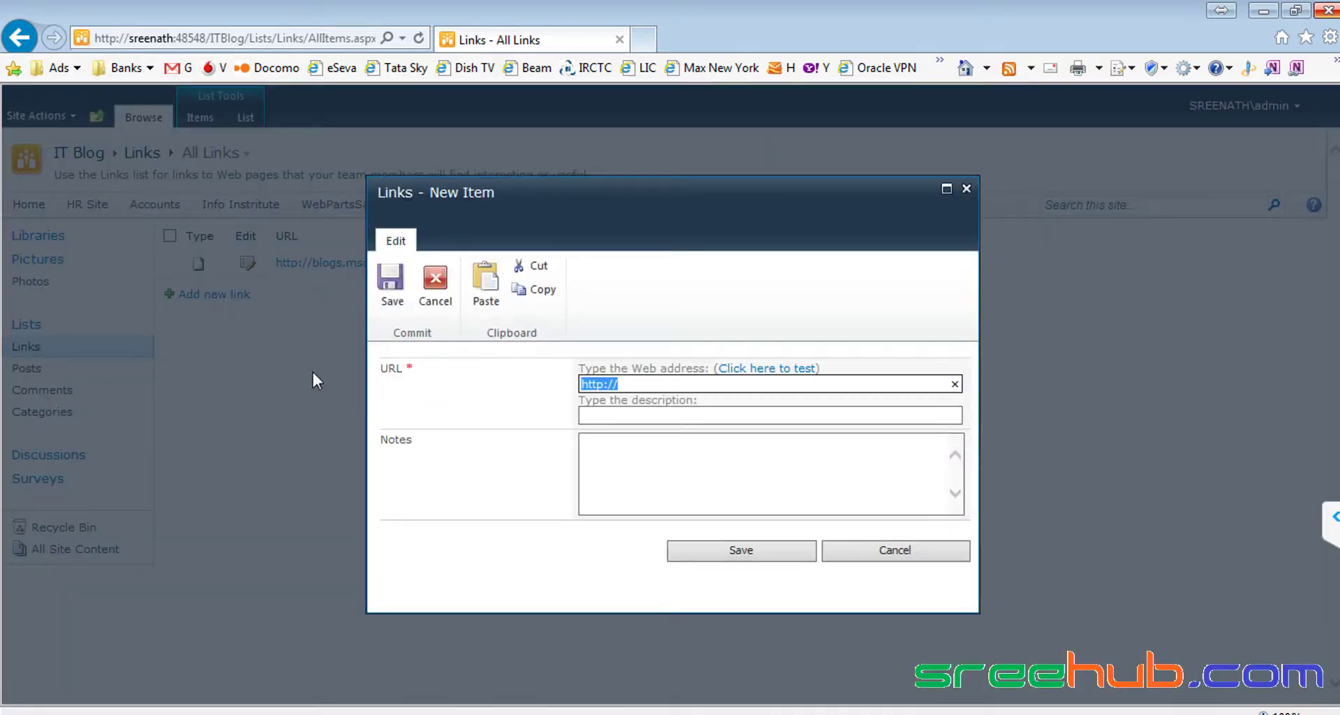
pyautogui.click(663, 385)
pyautogui.write('blogger.com')
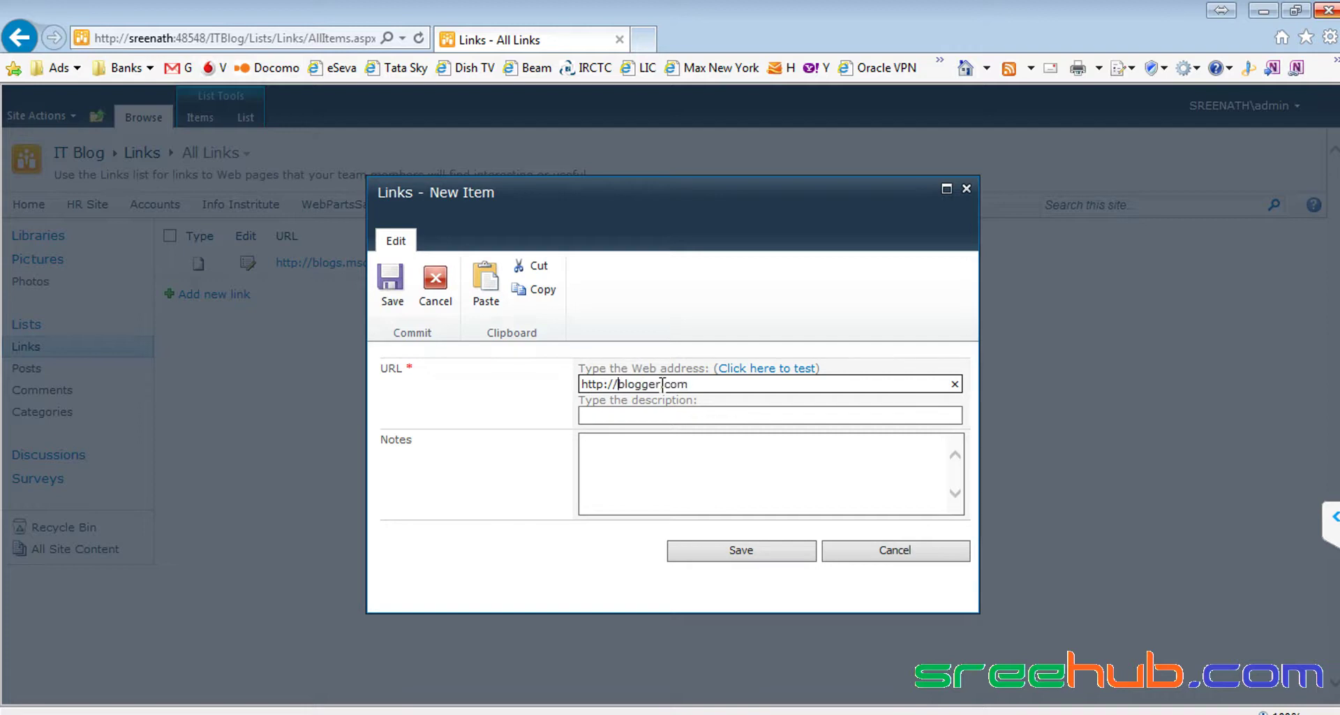
pyautogui.write('www.')
pyautogui.click(754, 369)
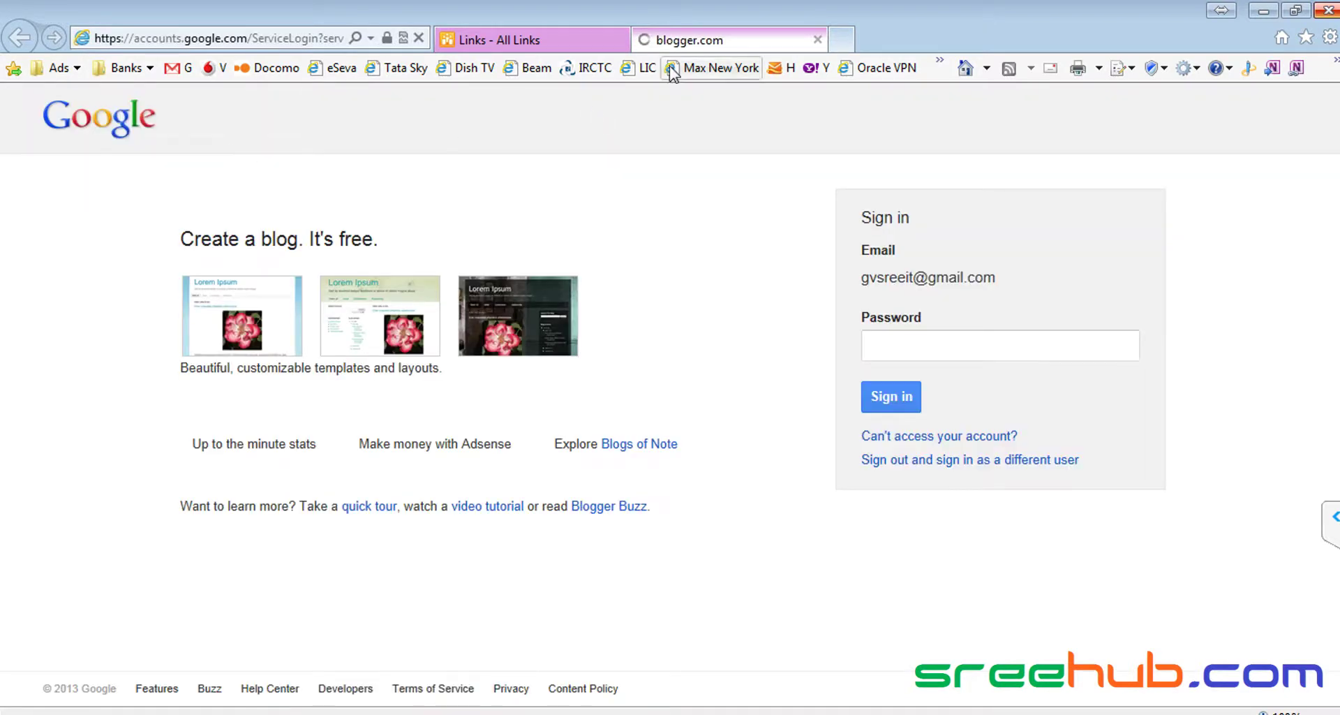
pyautogui.click(817, 40)
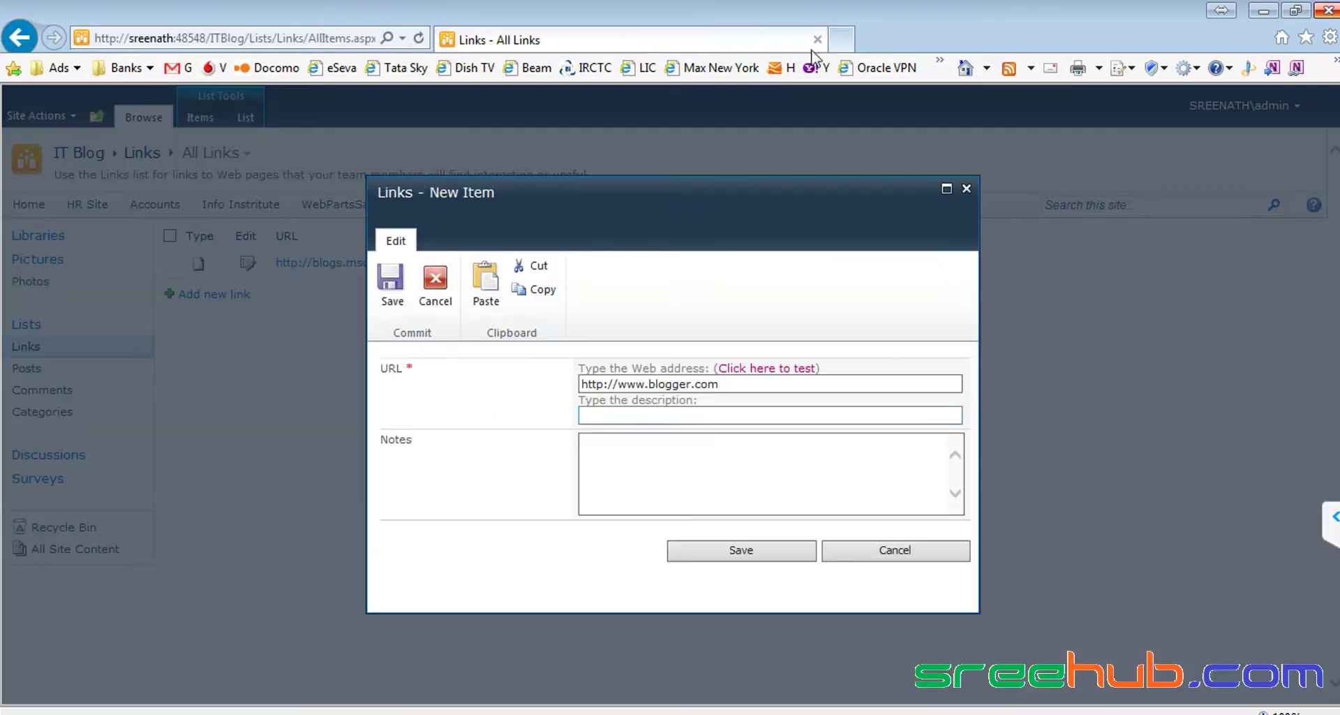
pyautogui.click(735, 552)
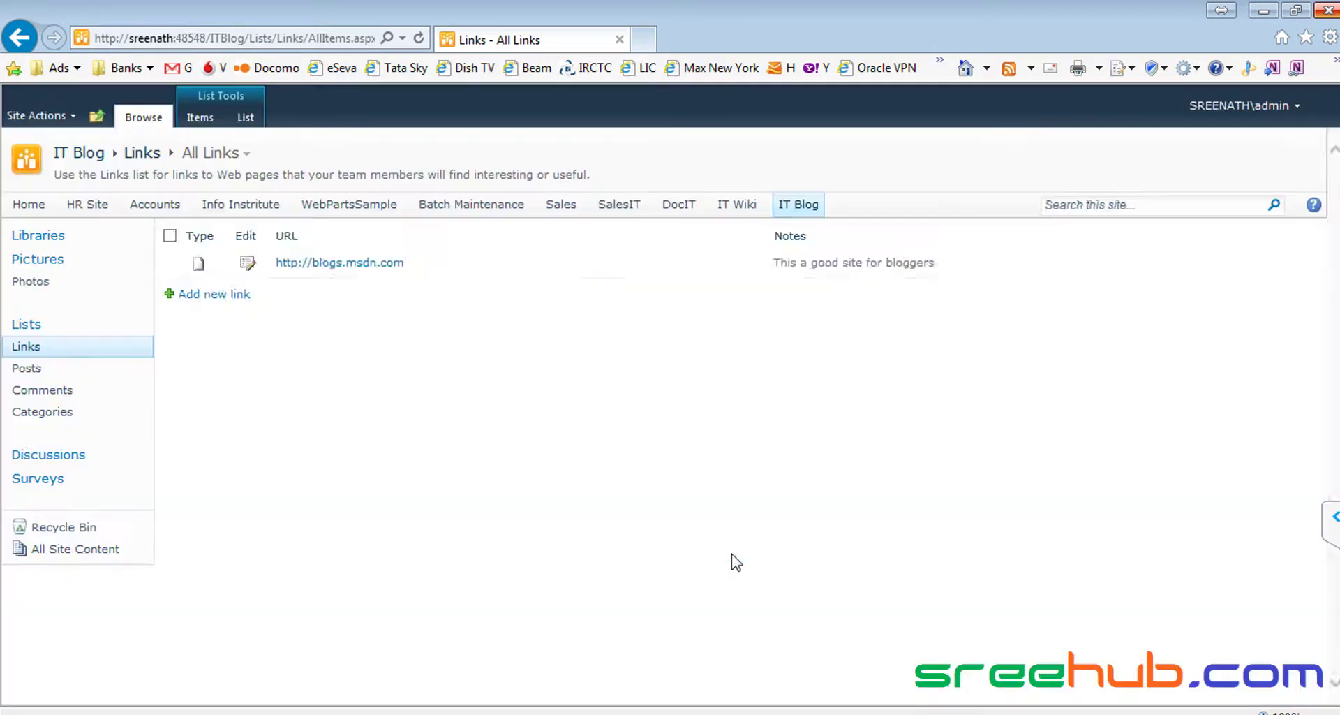
pyautogui.click(87, 155)
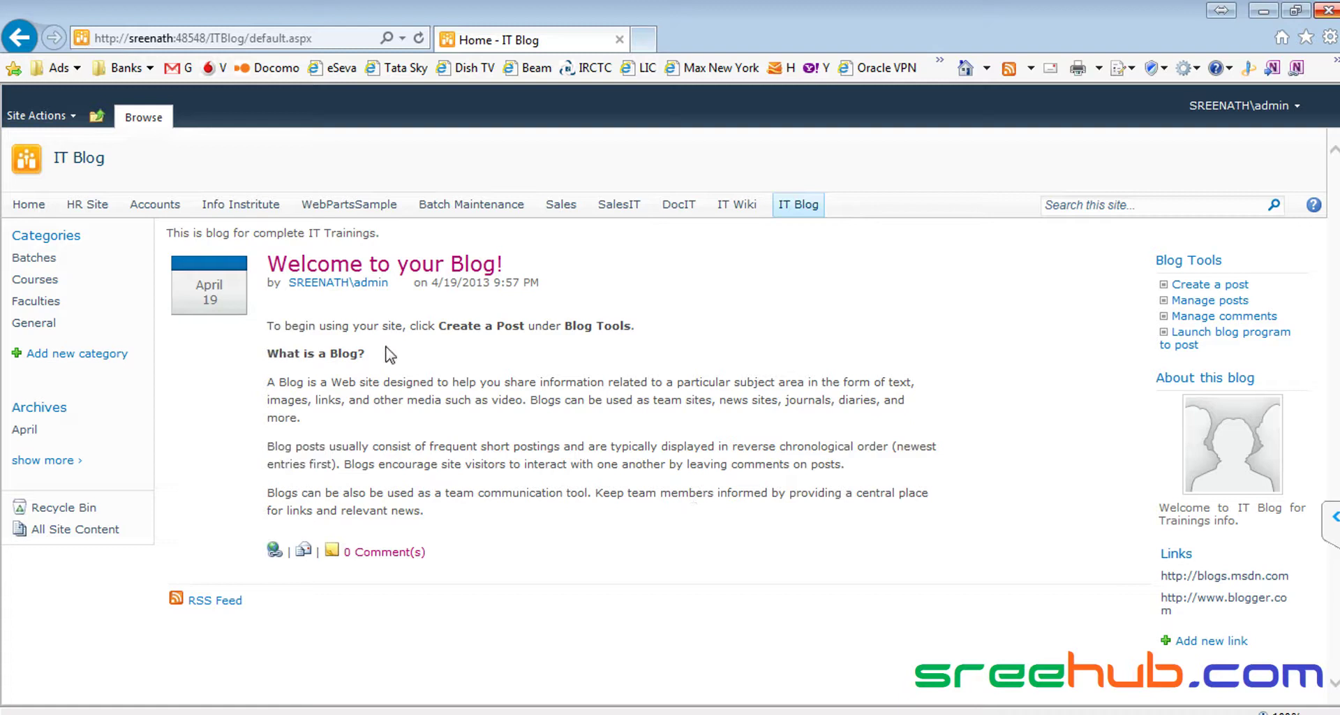
# - Look over the 'Welcome to your Blog!' post, then open the blog's Posts list
pyautogui.moveTo(477, 557); pyautogui.dragTo(245, 254)
pyautogui.click(444, 404)
pyautogui.moveTo(482, 561); pyautogui.dragTo(248, 236)
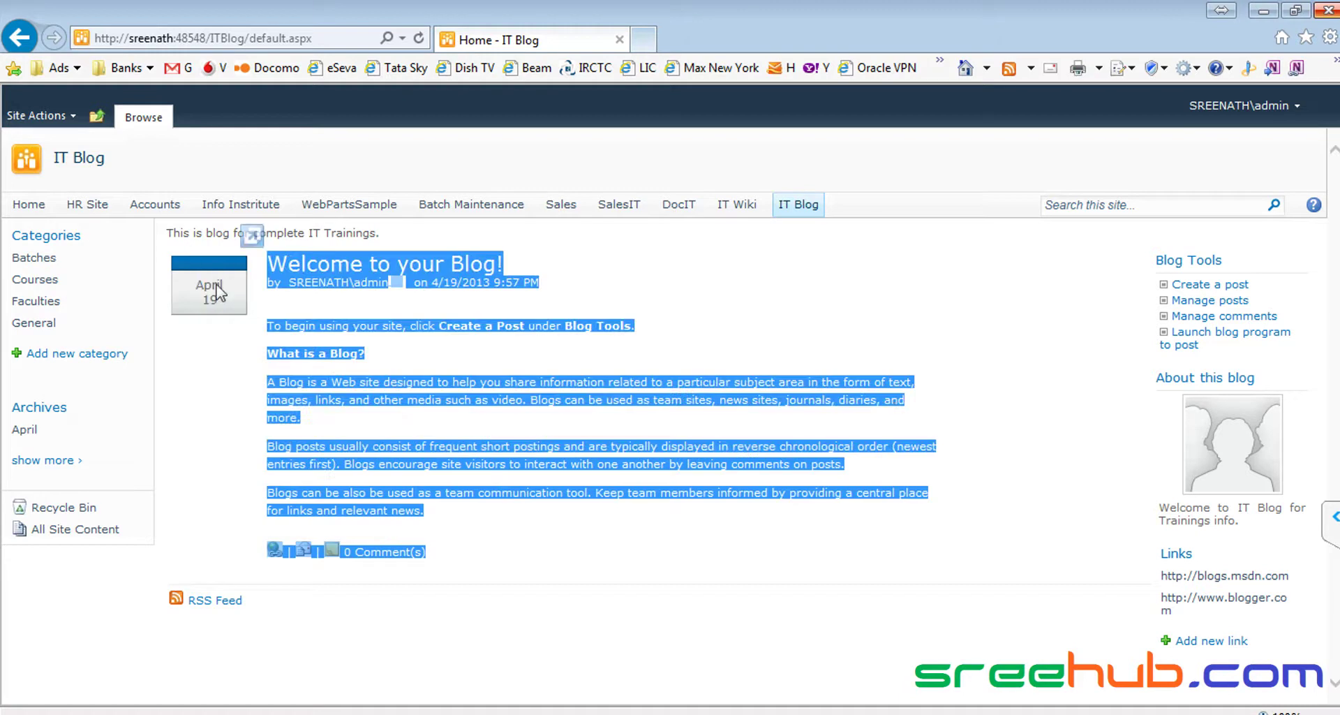
pyautogui.click(427, 457)
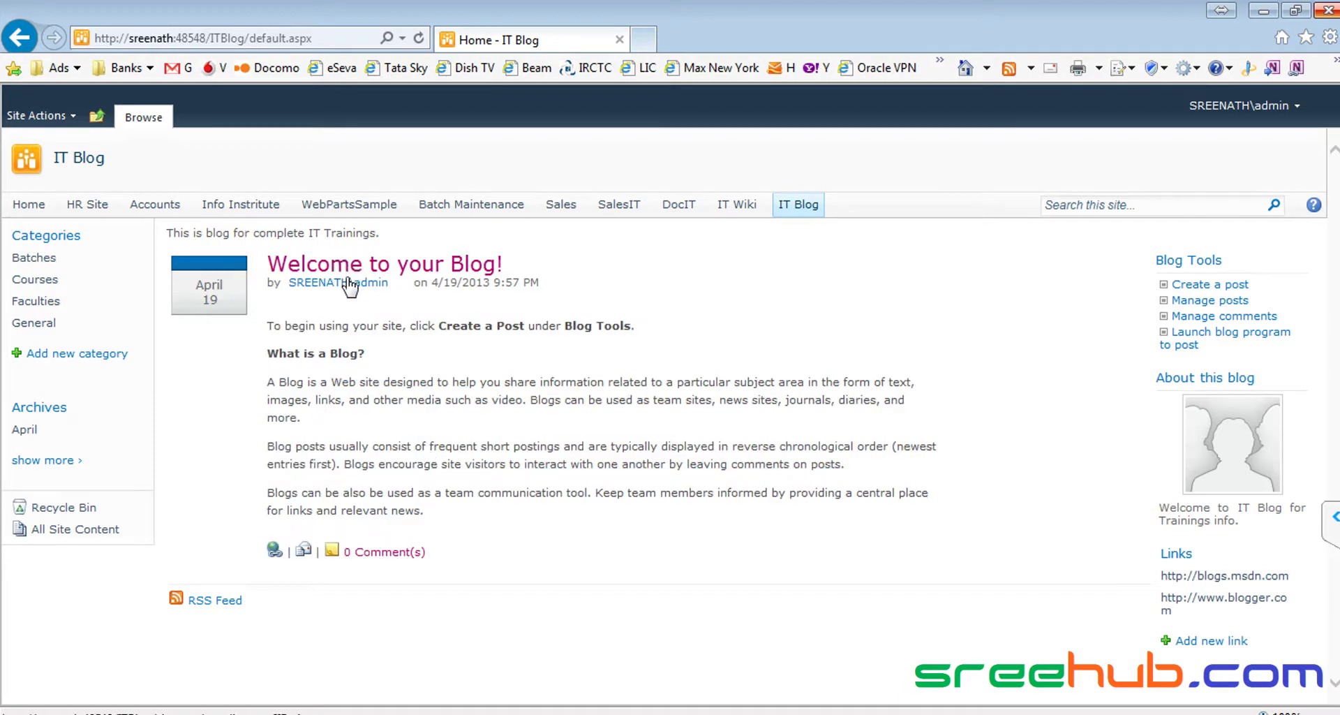
pyautogui.click(1212, 300)
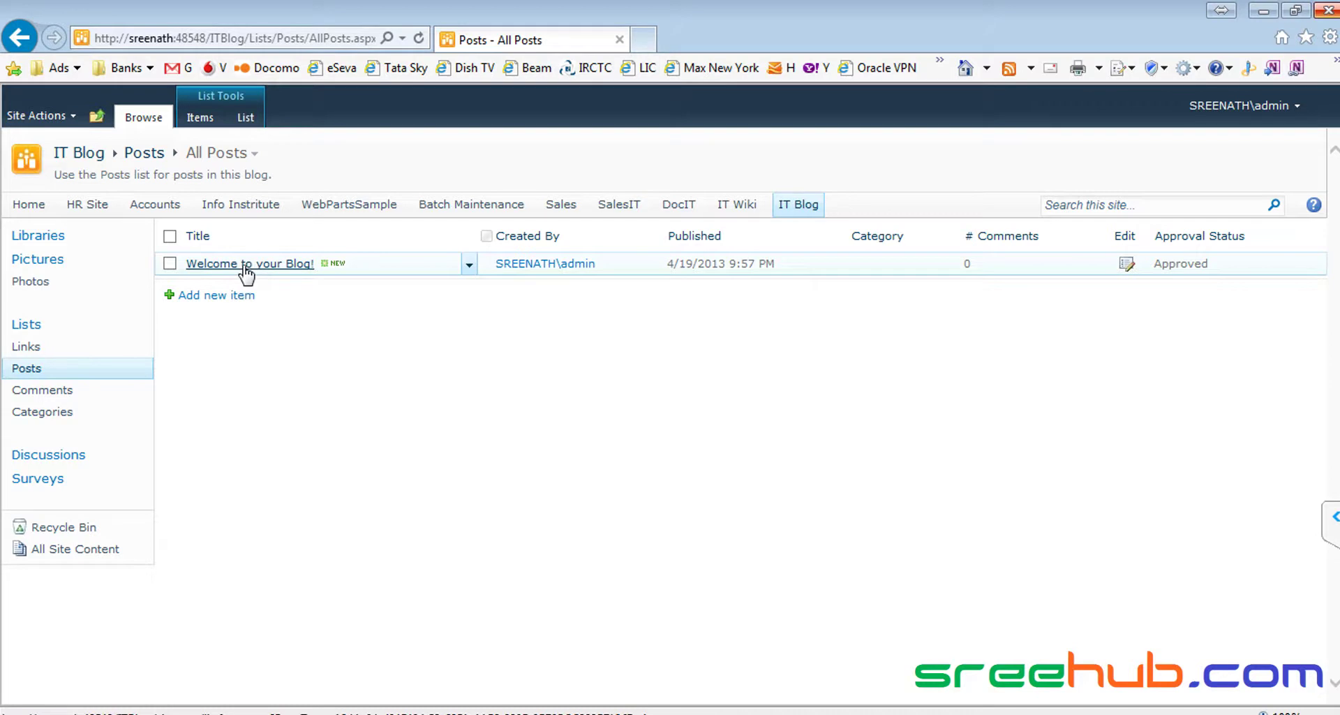
# - Delete the 'Welcome to your Blog!' post and return to the IT Blog home page
pyautogui.click(170, 264)
pyautogui.click(231, 190)
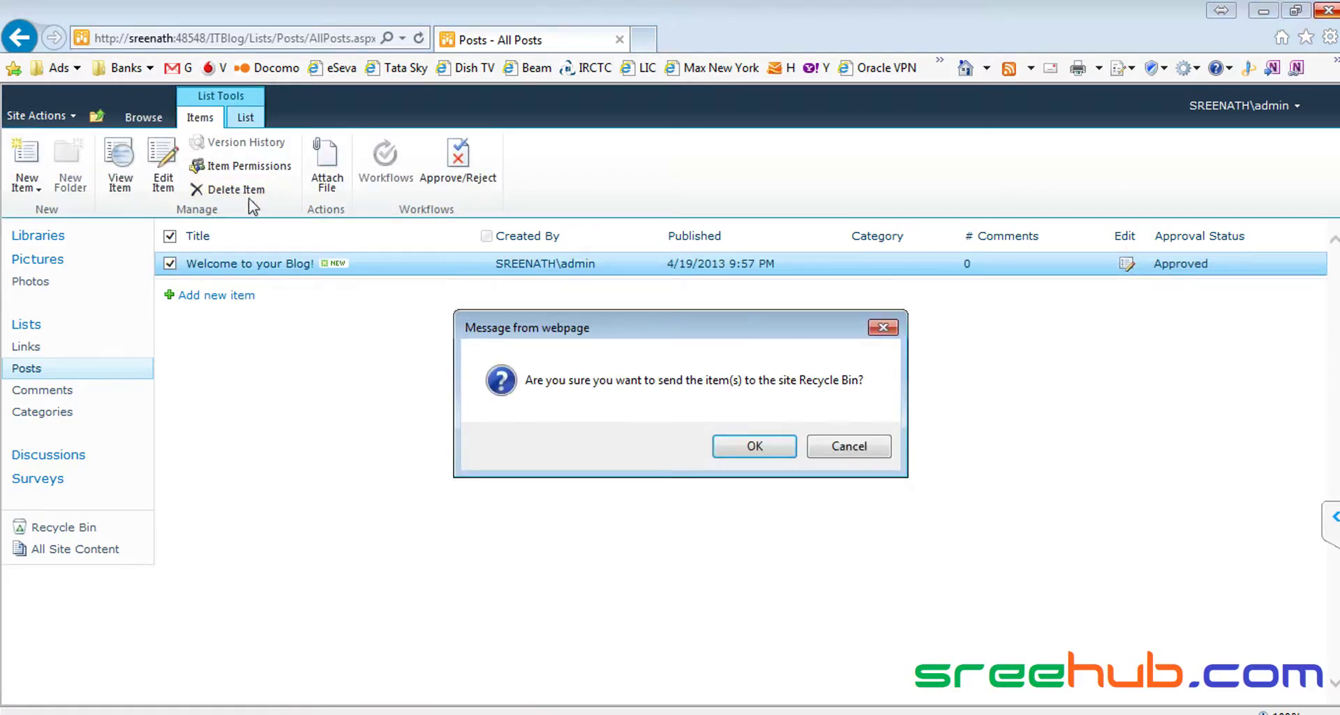
pyautogui.click(732, 458)
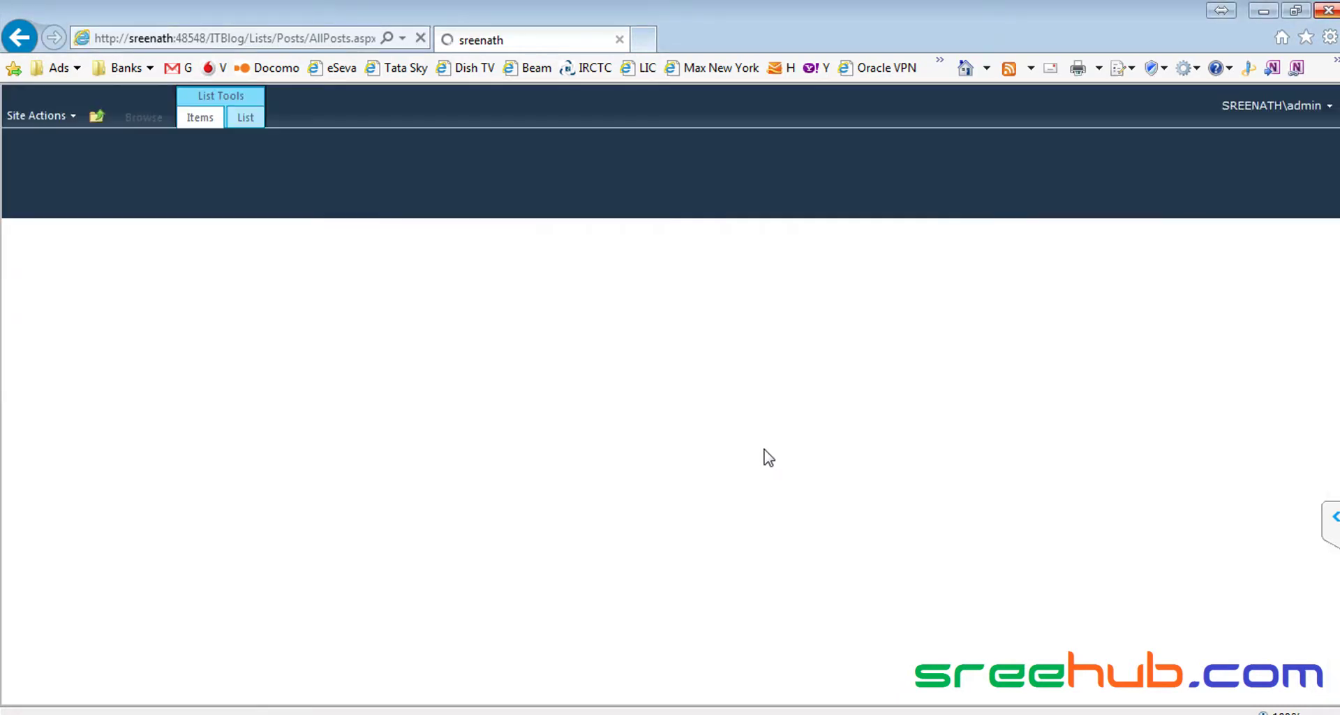
pyautogui.click(146, 117)
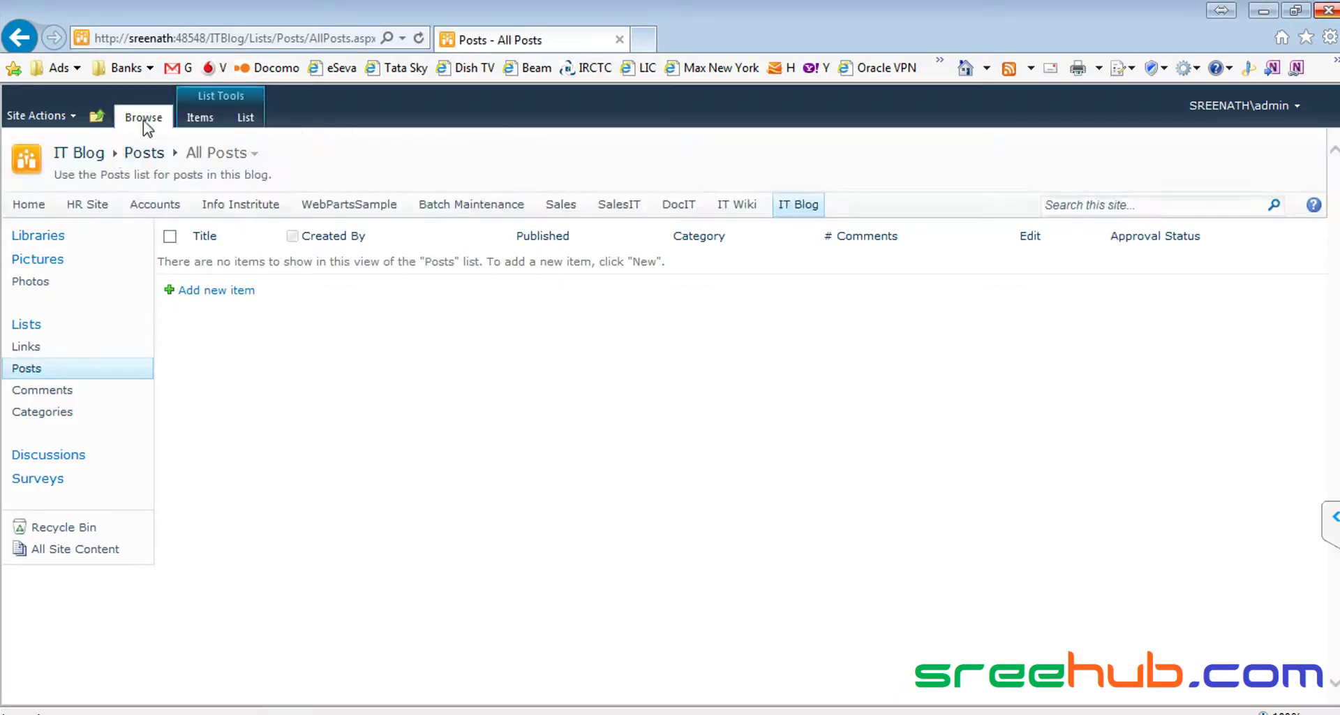
pyautogui.click(86, 162)
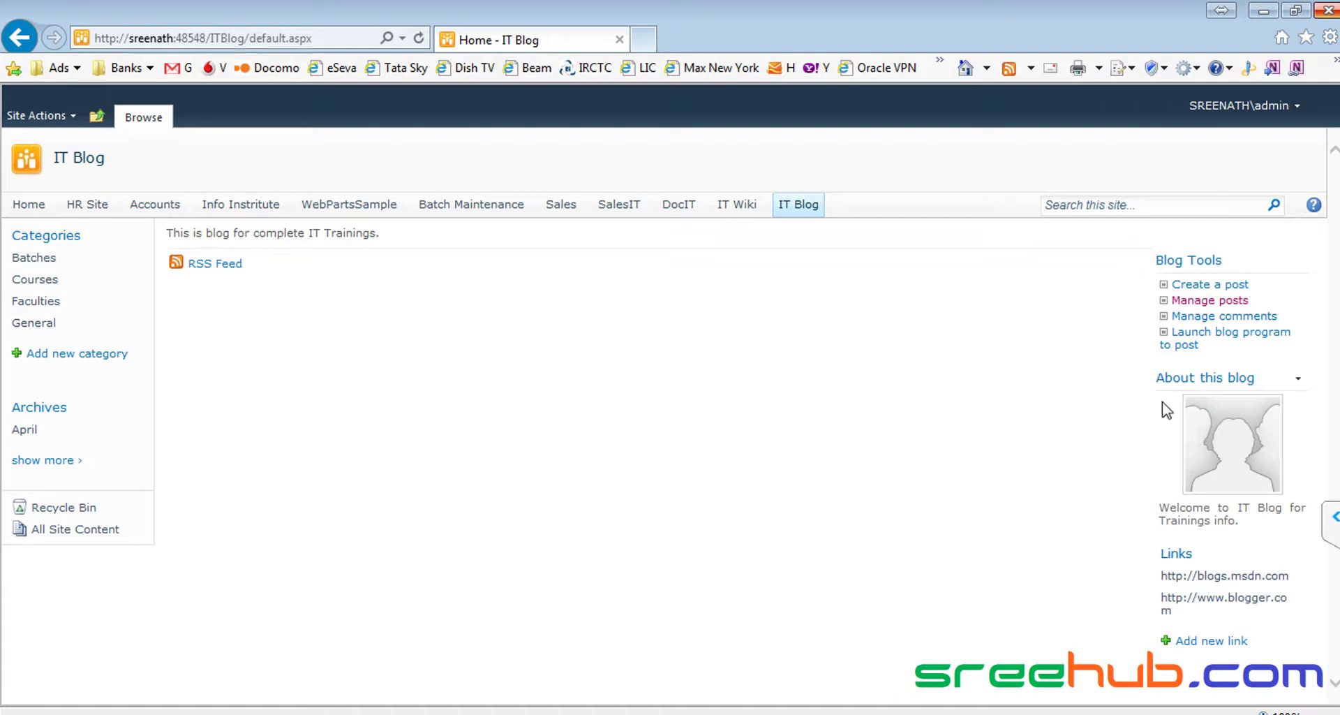
pyautogui.click(1203, 286)
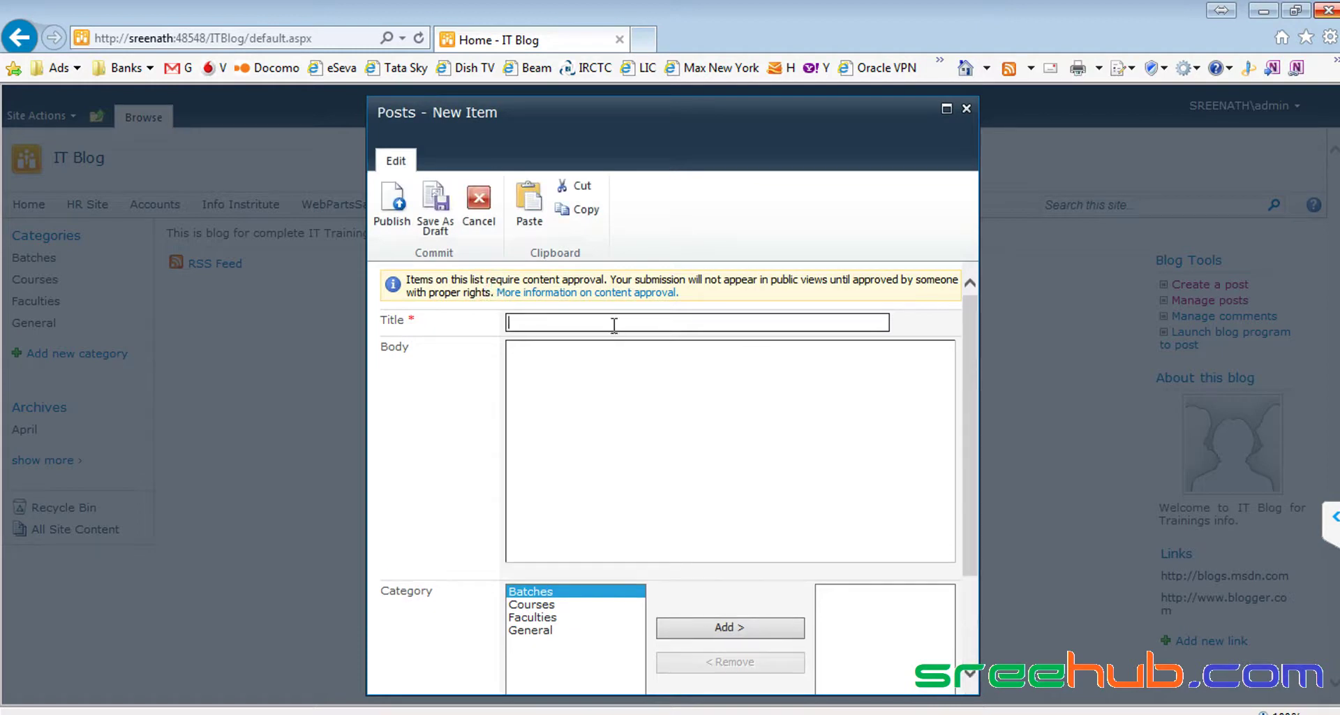
# - Title the new post 'This first blogging post from Corp IT'
pyautogui.moveTo(970, 360); pyautogui.dragTo(970, 467)
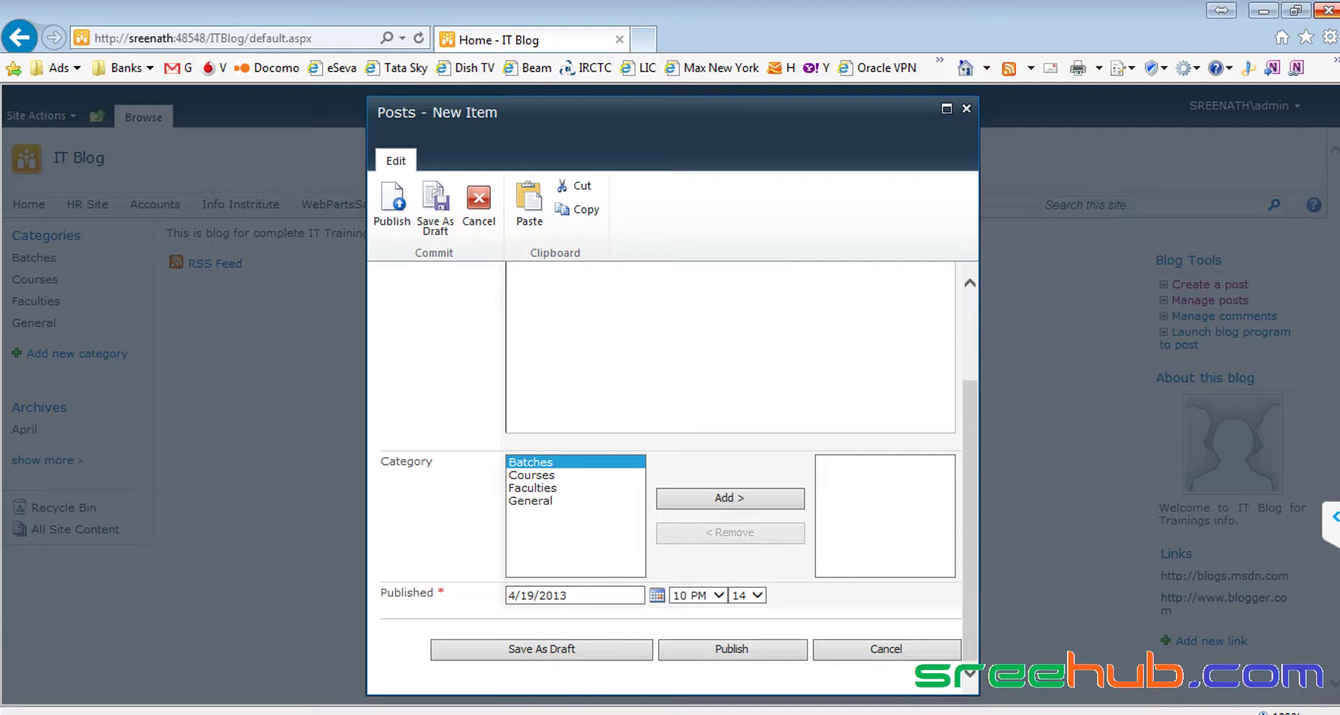
pyautogui.rightClick(1148, 714)
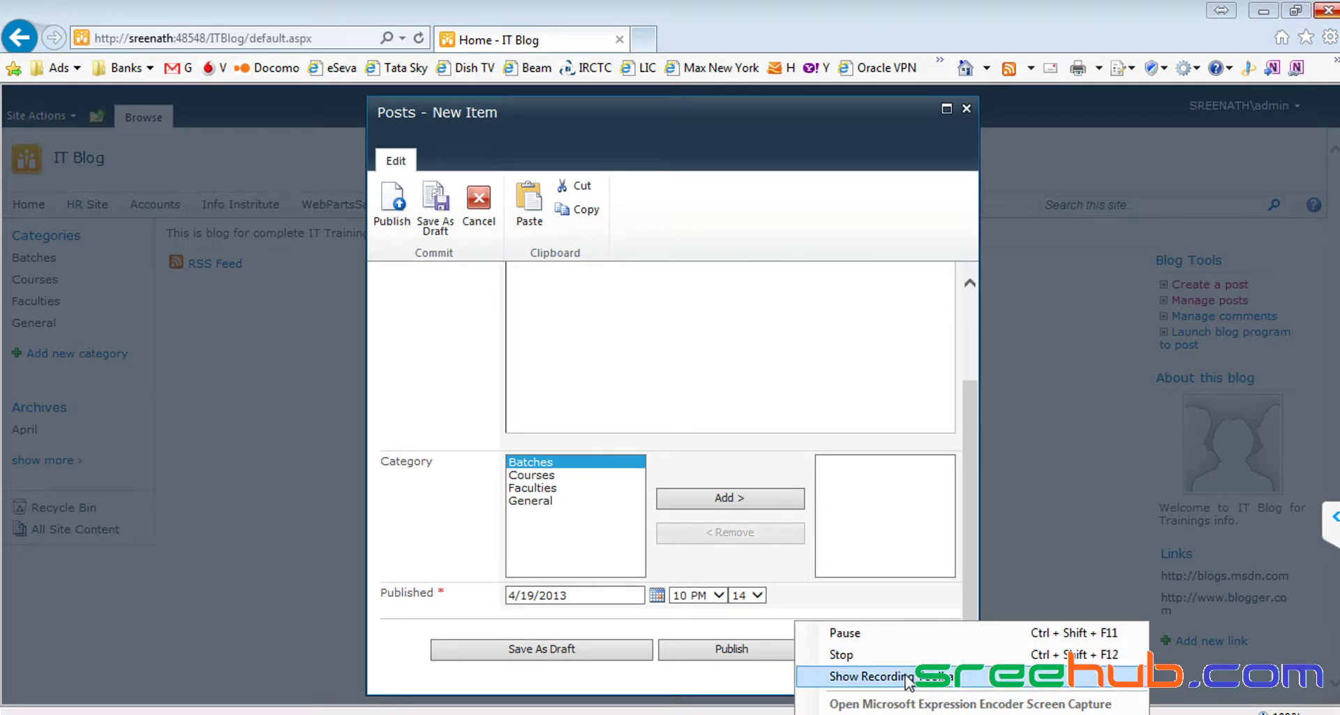
pyautogui.click(966, 408)
pyautogui.moveTo(966, 407); pyautogui.dragTo(982, 273)
pyautogui.click(797, 322)
pyautogui.write('Thi')
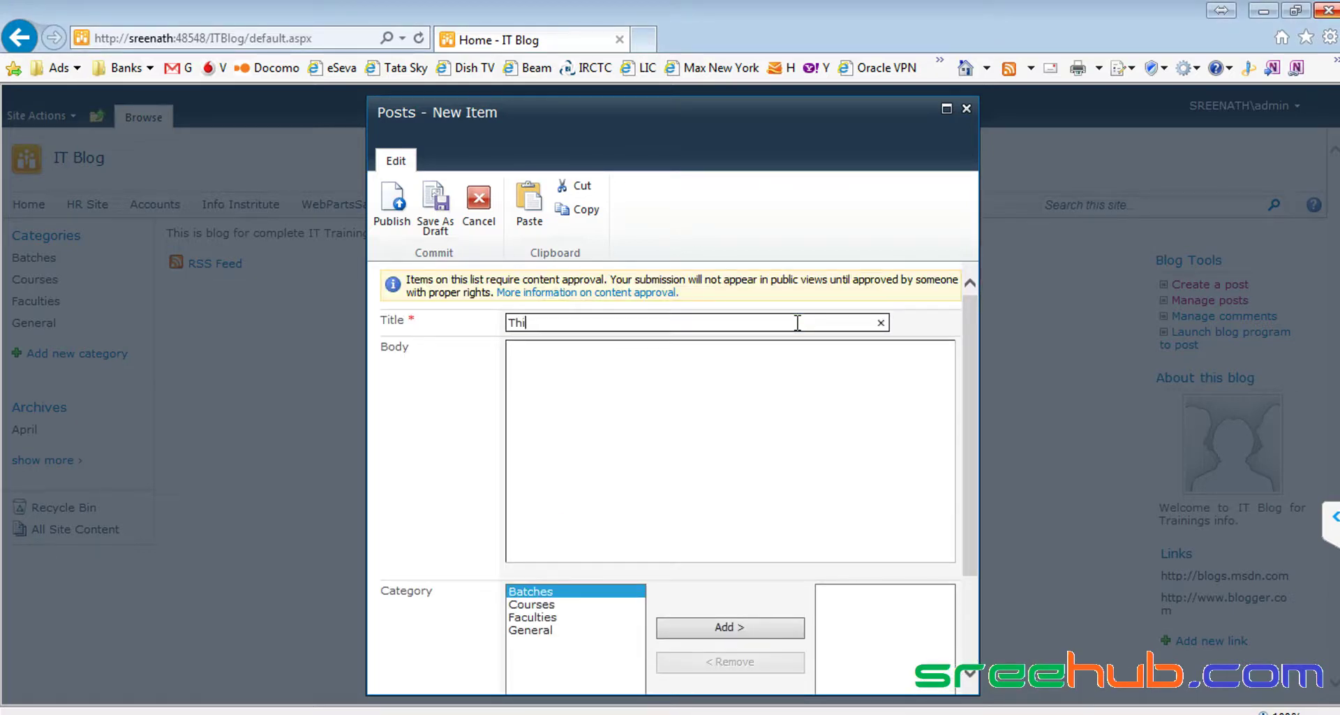
pyautogui.write('s first blogging post from Corp IT')
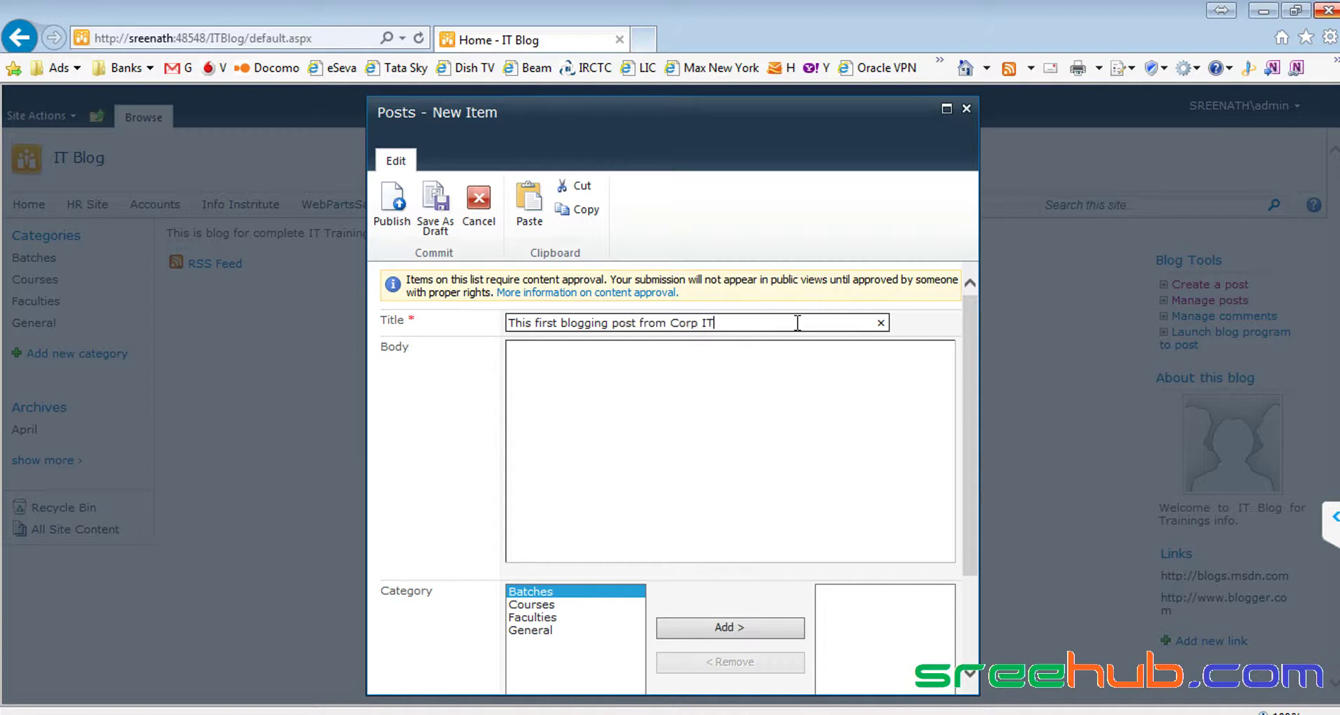
# - Write the body 'Welcome to IT blogging' with a second line 'get updated news here'
pyautogui.click(709, 419)
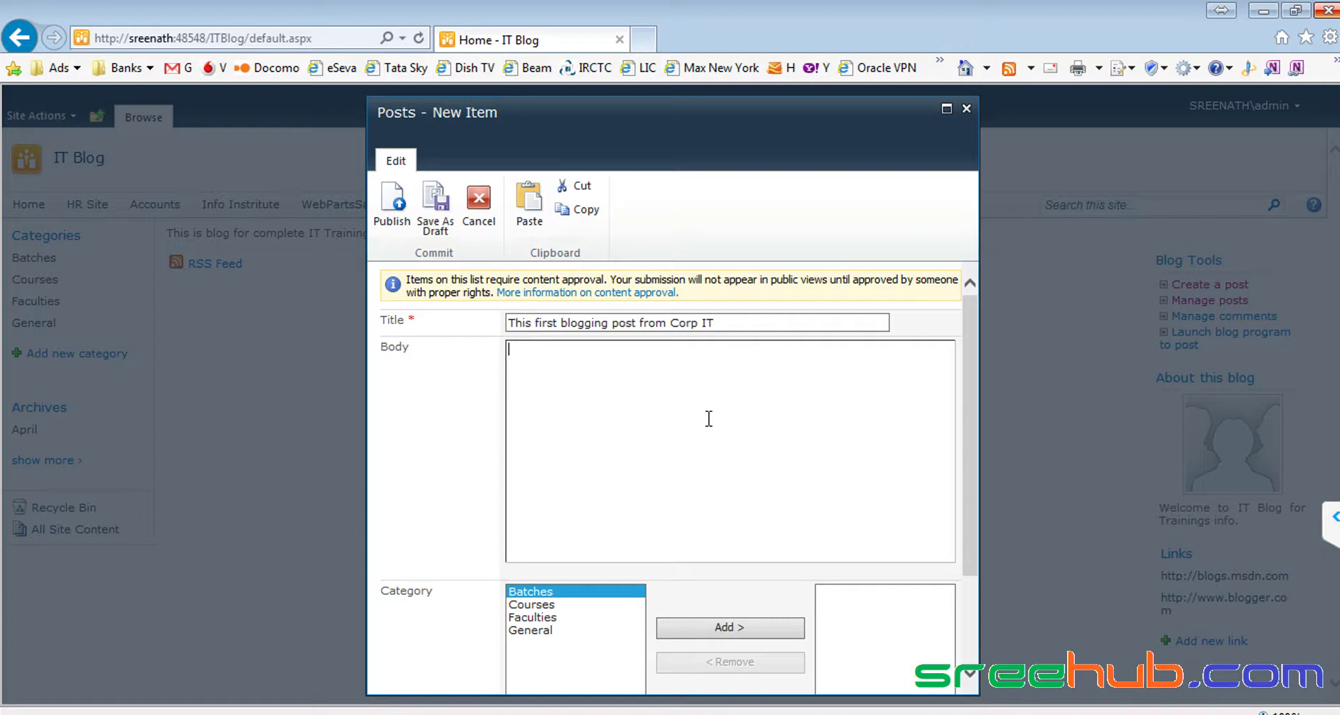
pyautogui.write('Welcom')
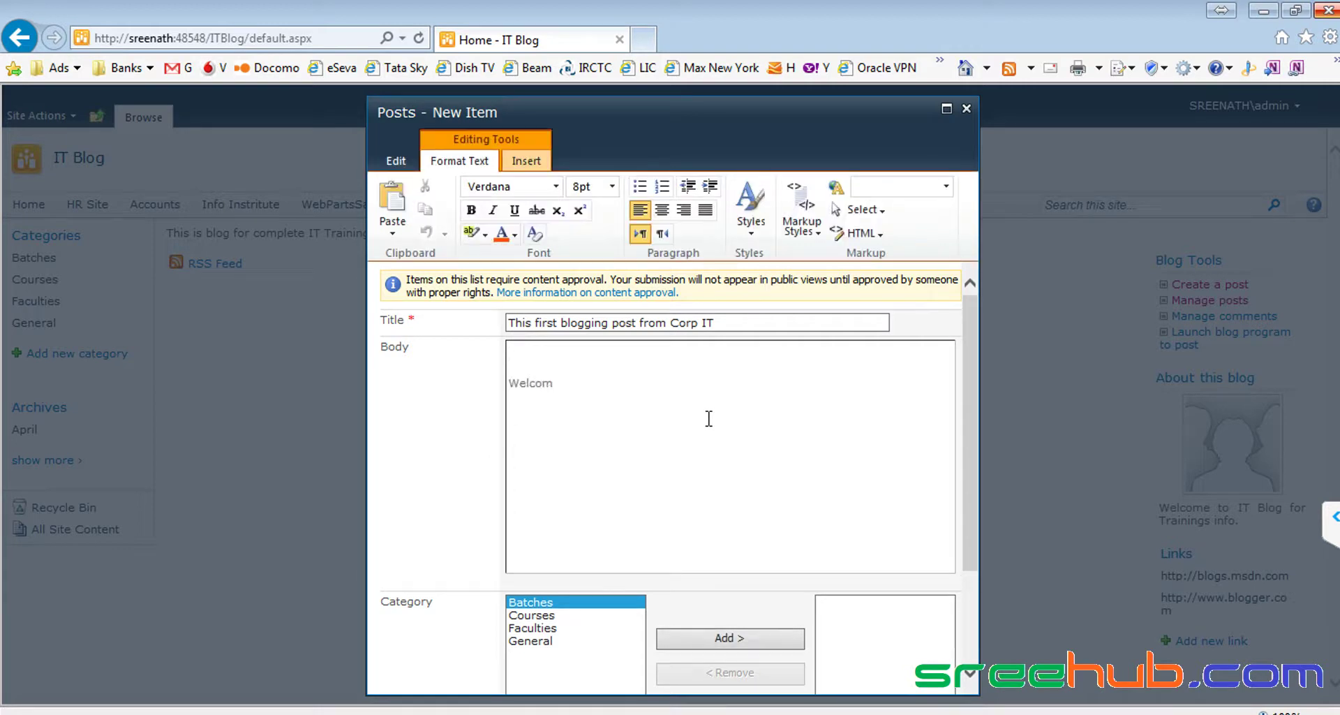
pyautogui.press('Delete')
pyautogui.write('e to blog')
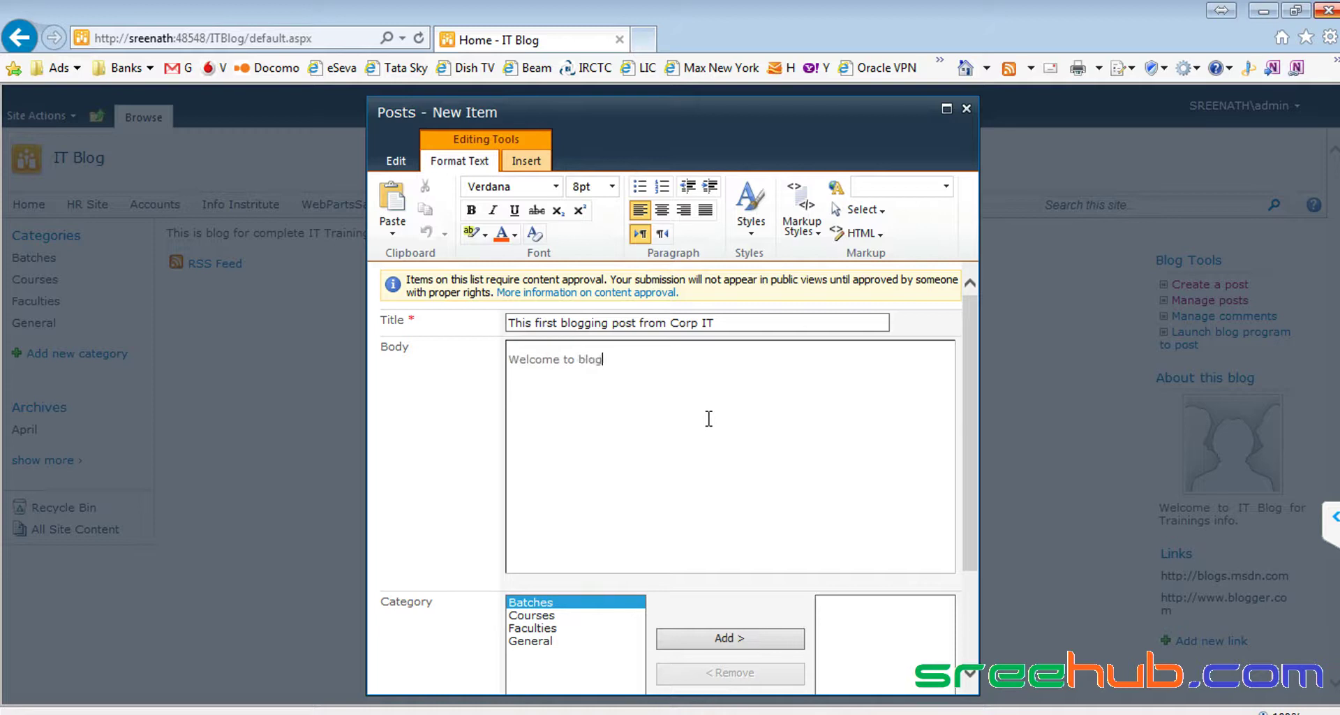
pyautogui.write('gingIT')
pyautogui.press('Return')
pyautogui.write('get uodate')
pyautogui.press('BackSpace')
pyautogui.press('BackSpace')
pyautogui.press('BackSpace')
pyautogui.press('BackSpace')
pyautogui.press('BackSpace')
pyautogui.write('pdated news')
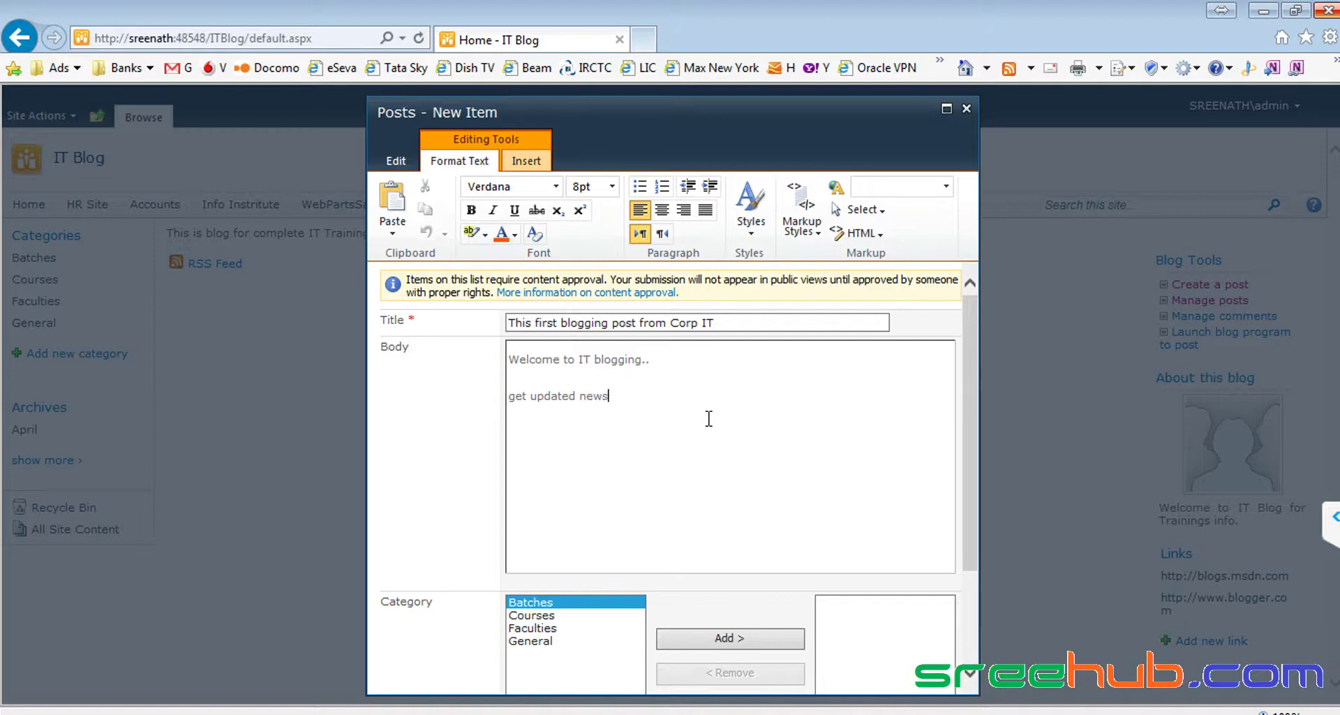
pyautogui.write(' here...')
pyautogui.moveTo(970, 450); pyautogui.dragTo(974, 551)
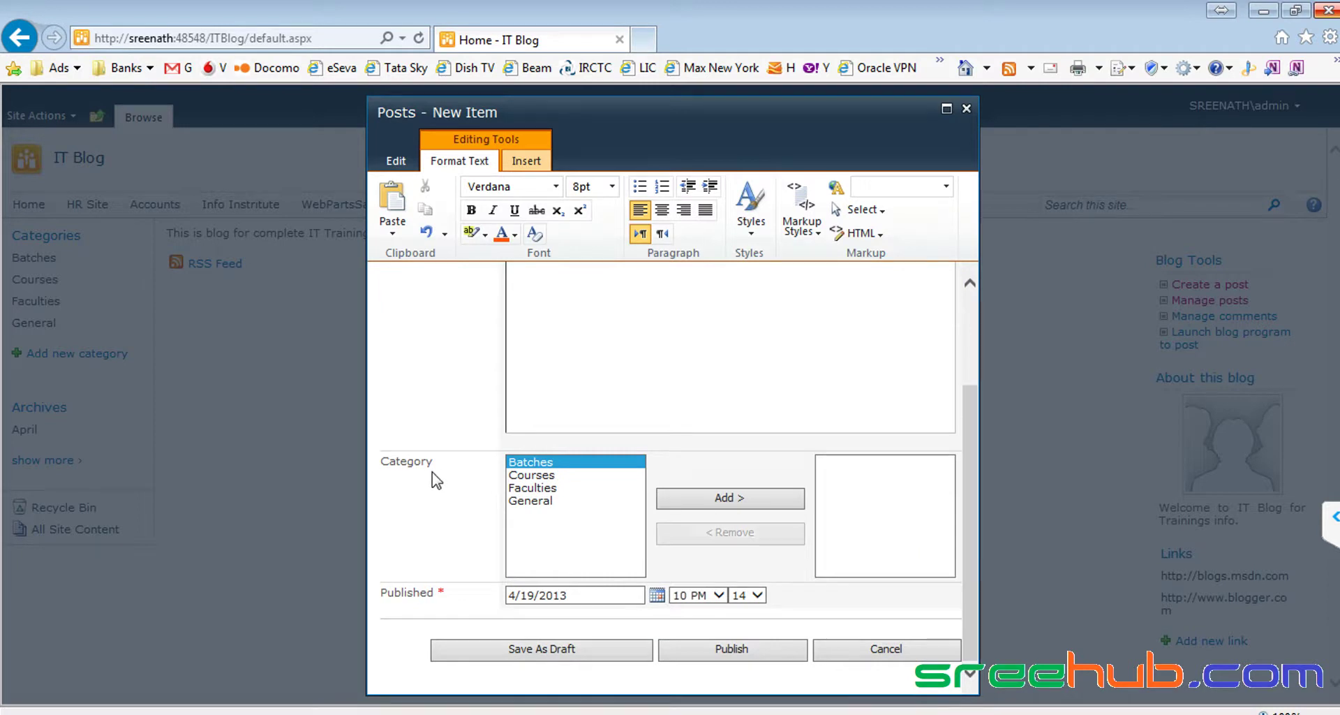
# - Assign the General category to the post
pyautogui.click(537, 476)
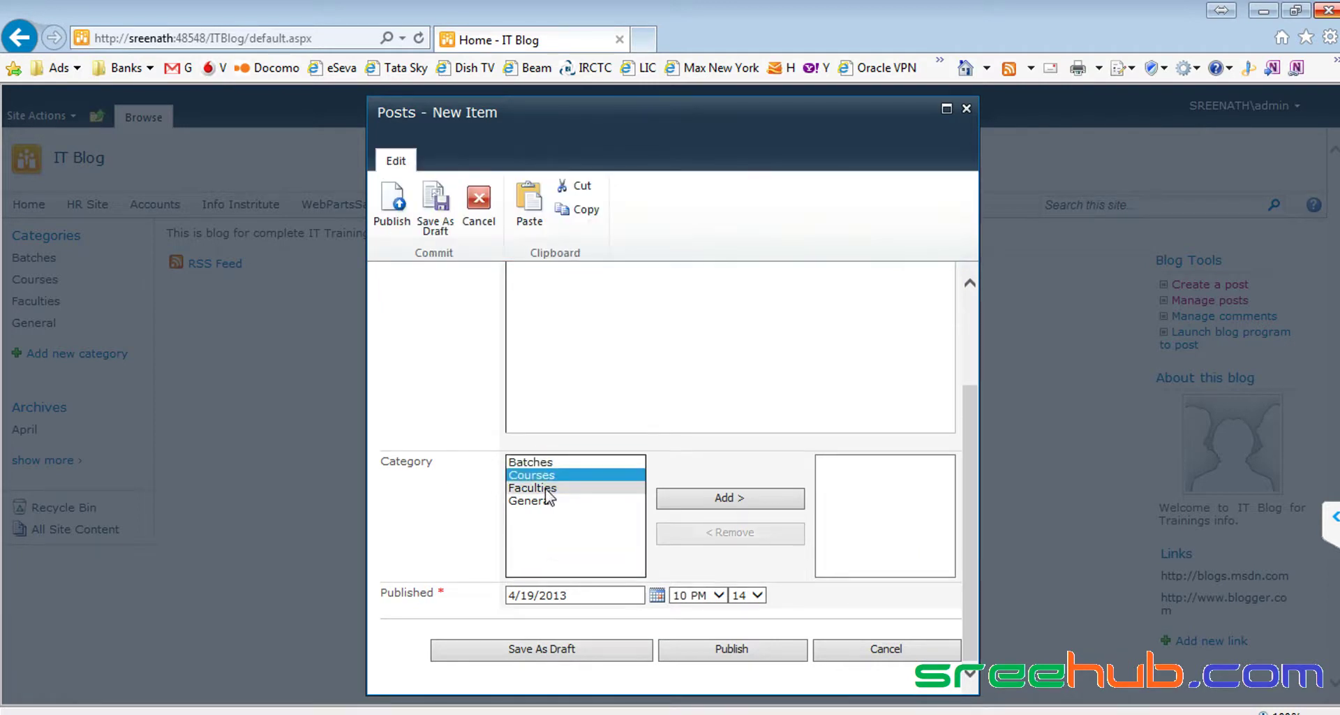
pyautogui.click(548, 488)
pyautogui.click(545, 502)
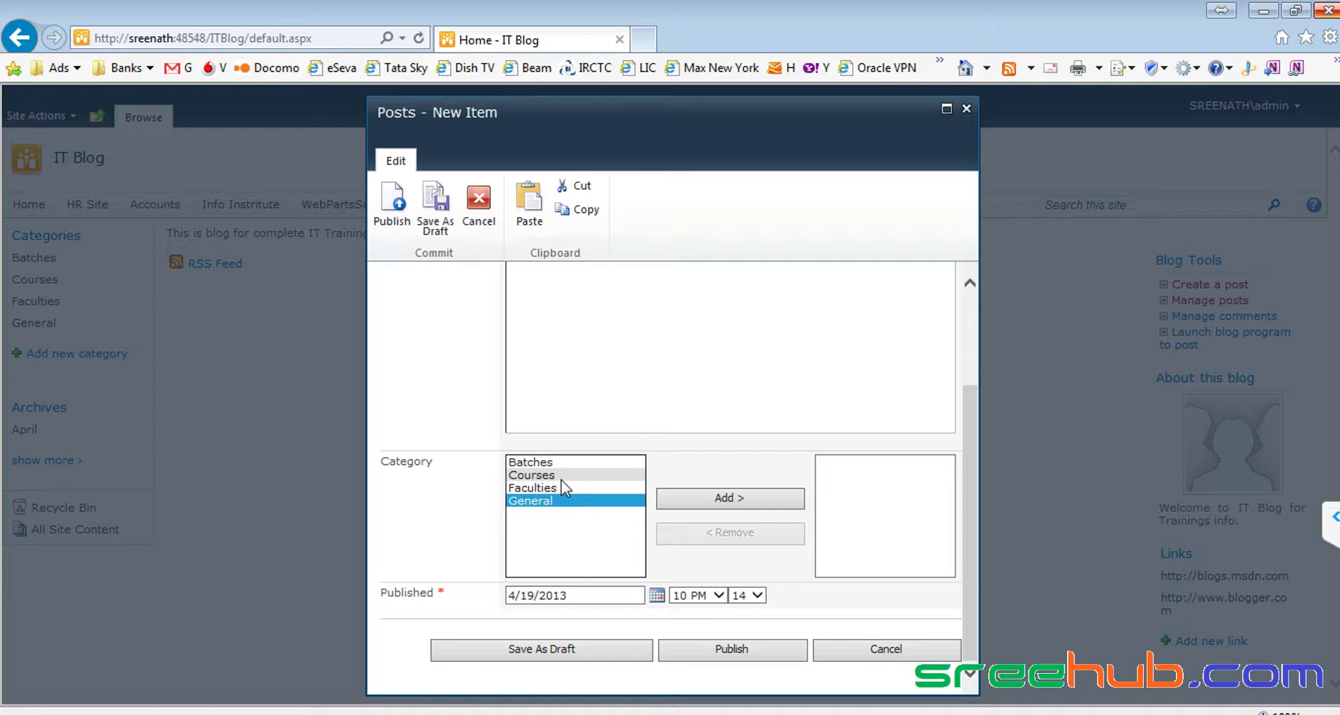
pyautogui.moveTo(971, 424); pyautogui.dragTo(973, 339)
pyautogui.moveTo(742, 321); pyautogui.dragTo(480, 320)
pyautogui.moveTo(670, 403); pyautogui.dragTo(474, 369)
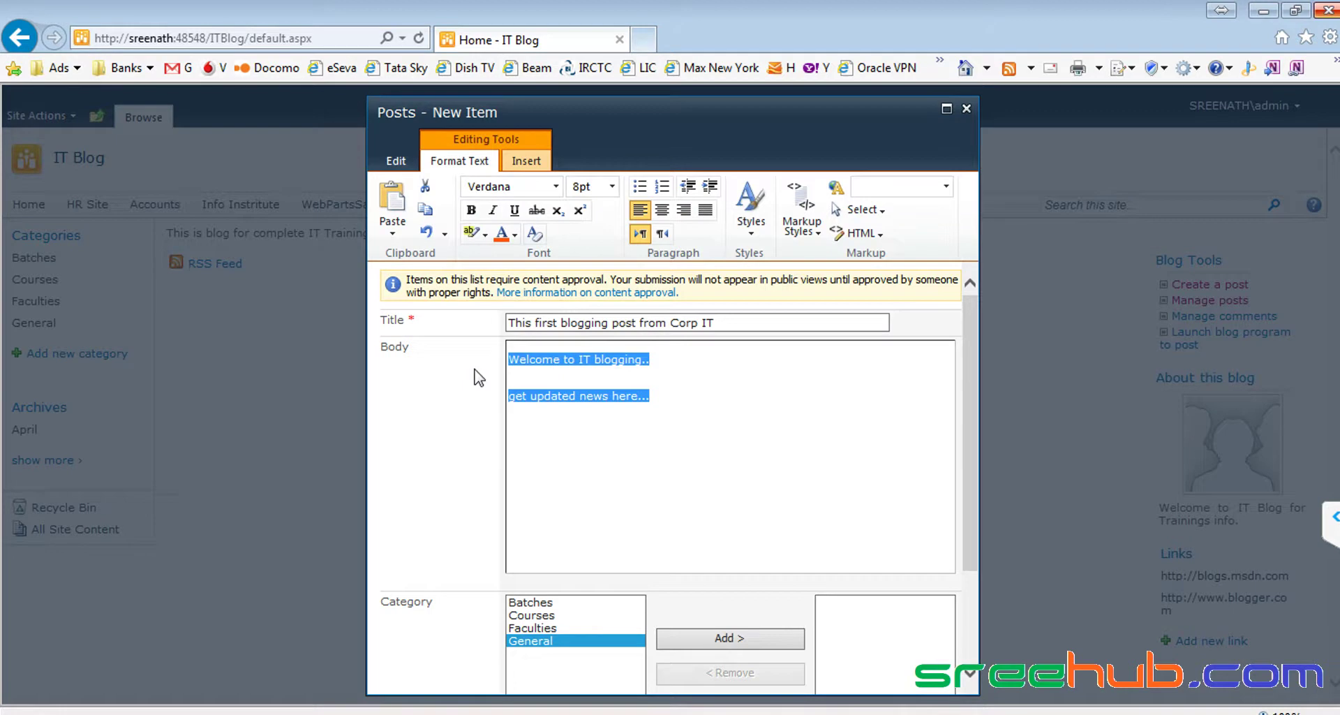
pyautogui.click(630, 380)
pyautogui.moveTo(973, 409); pyautogui.dragTo(798, 480)
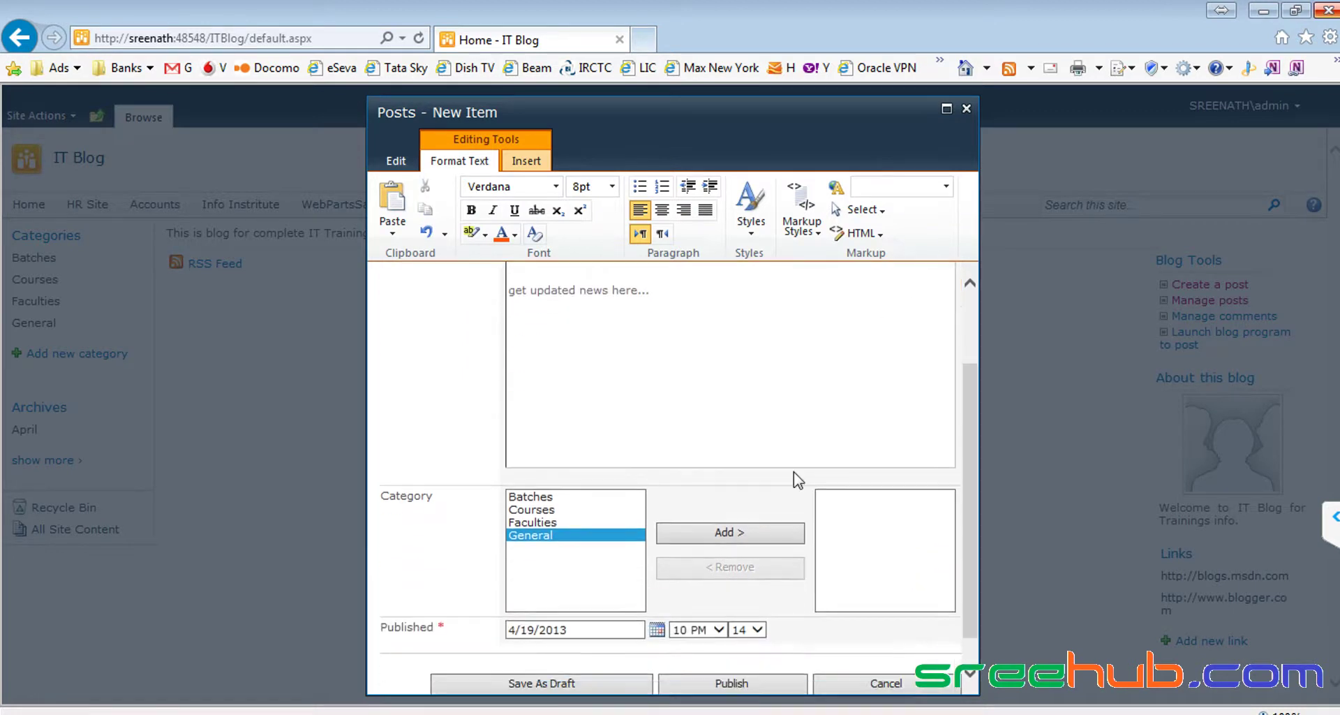
pyautogui.moveTo(969, 377); pyautogui.dragTo(966, 307)
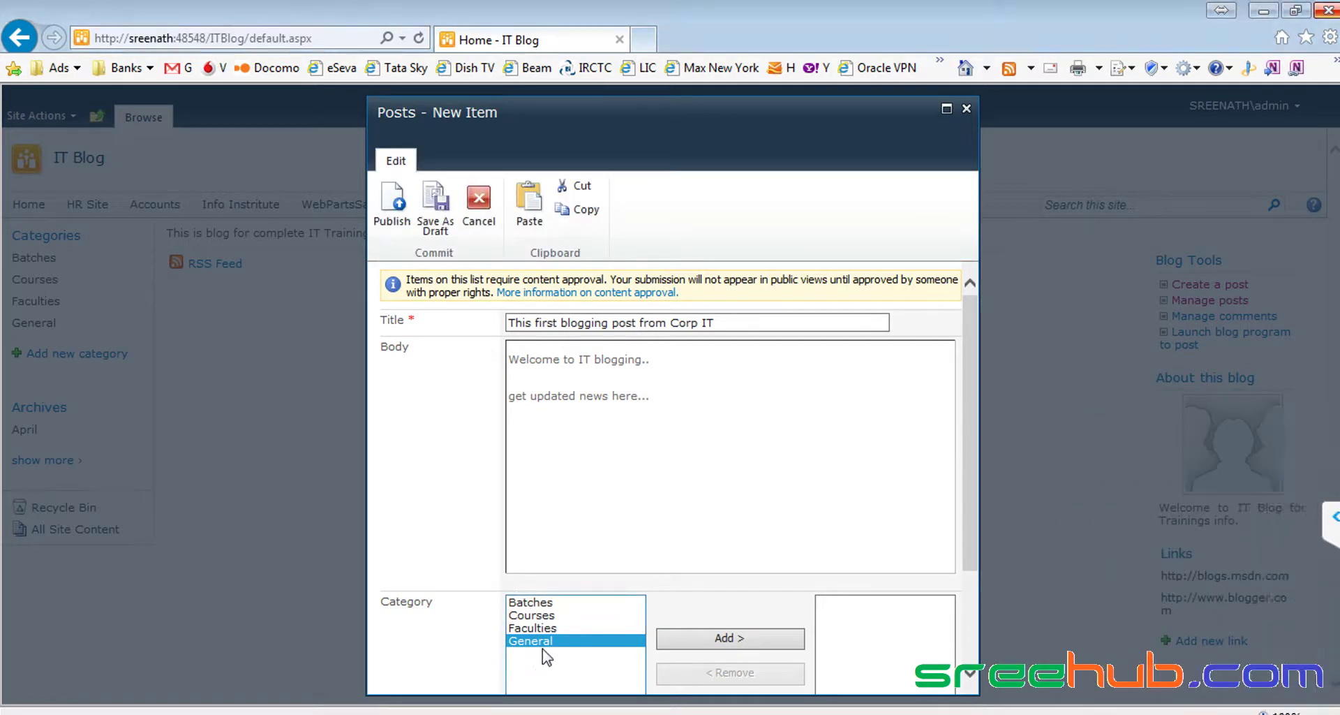
pyautogui.click(719, 640)
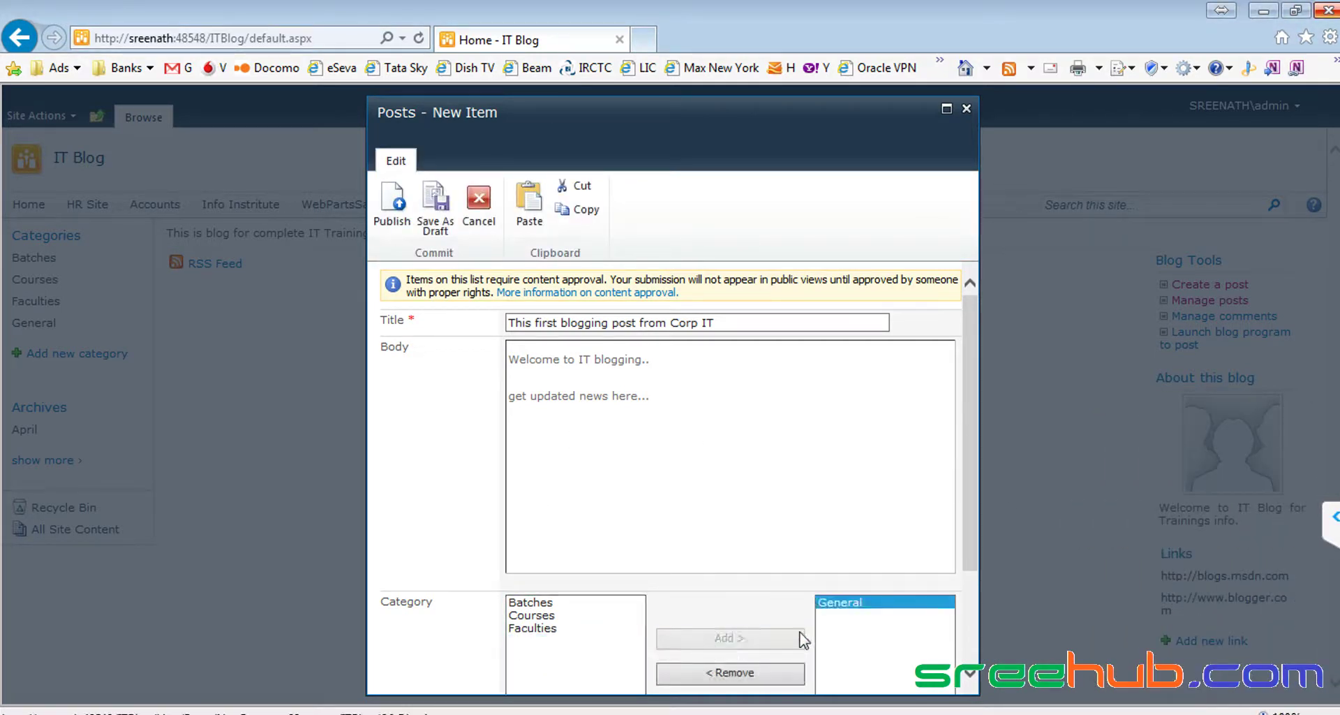
# - Add and then remove Faculties, keeping only General, and publish the post
pyautogui.moveTo(971, 560); pyautogui.dragTo(970, 653)
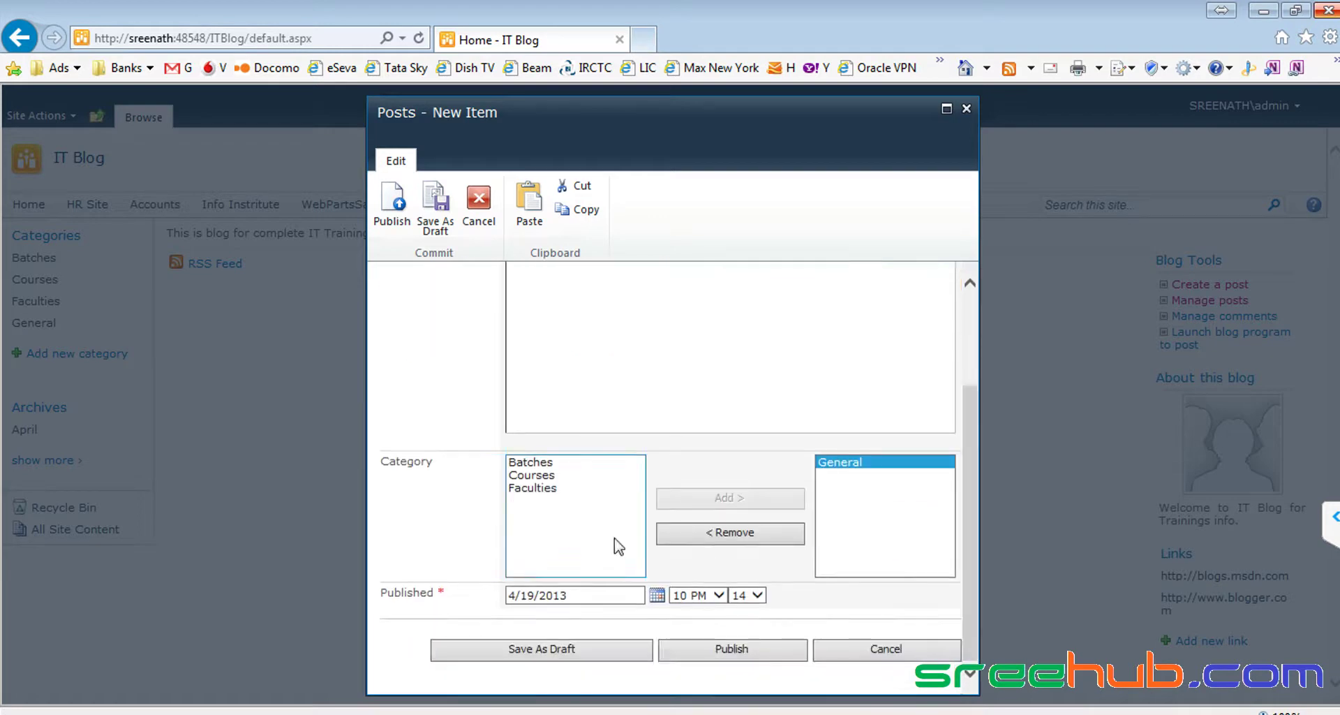
pyautogui.click(538, 462)
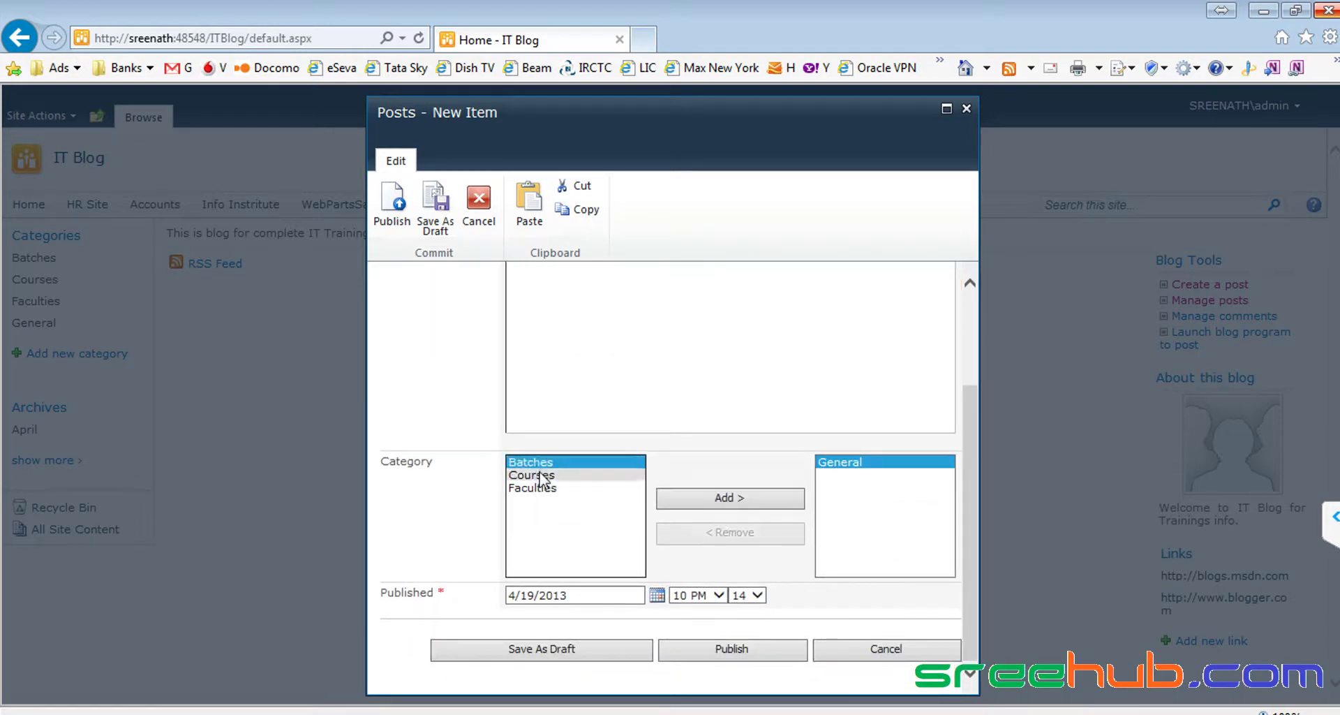
pyautogui.click(870, 503)
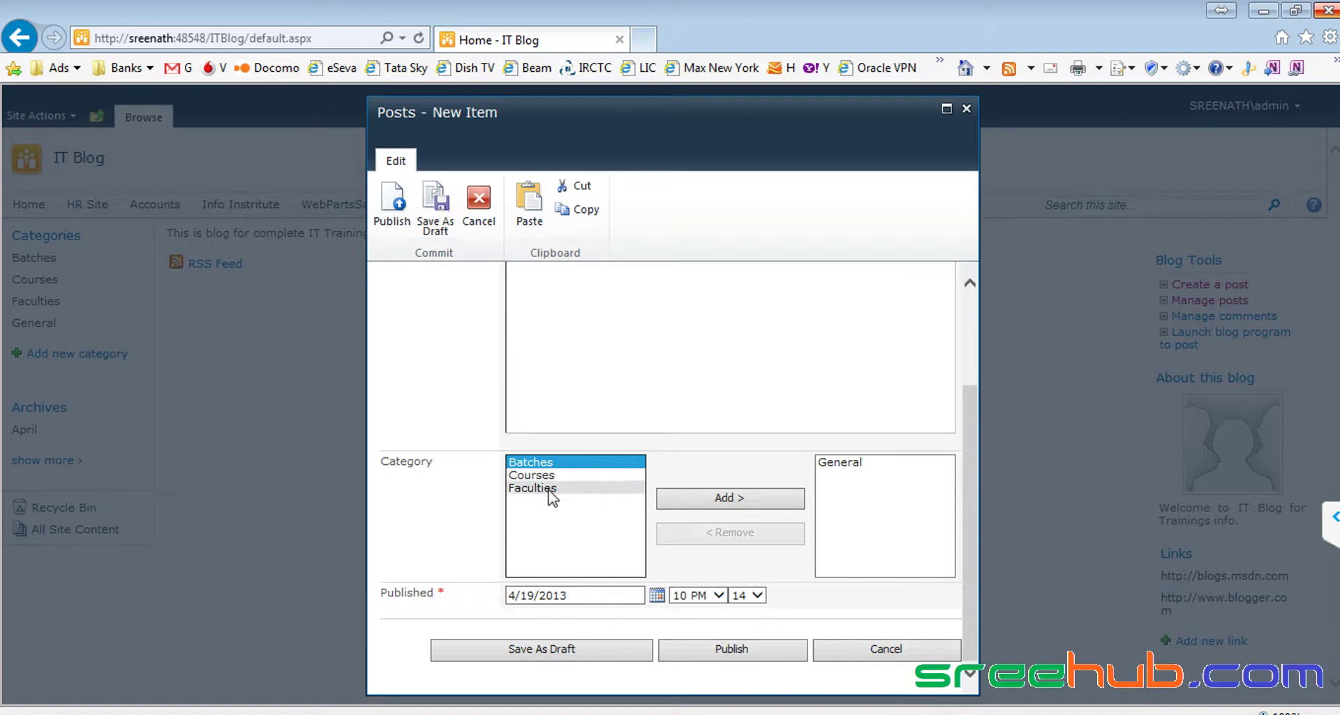
pyautogui.click(527, 488)
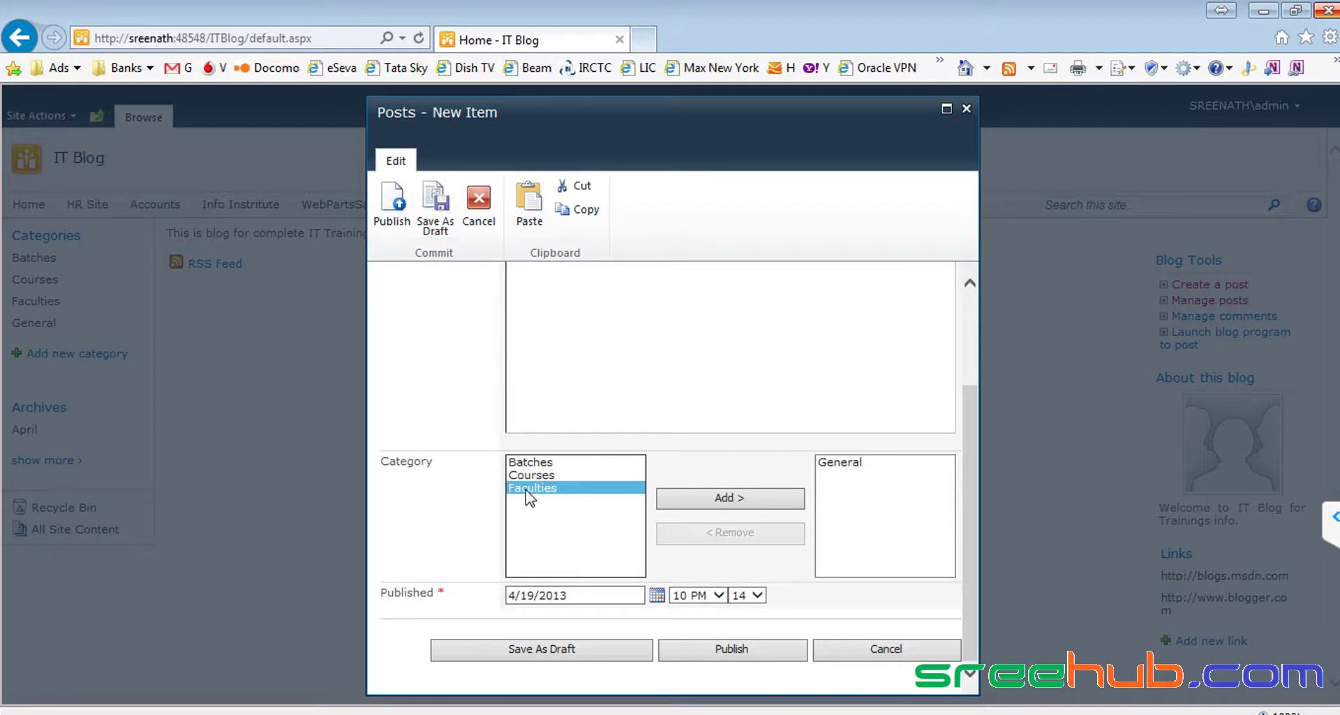
pyautogui.click(710, 501)
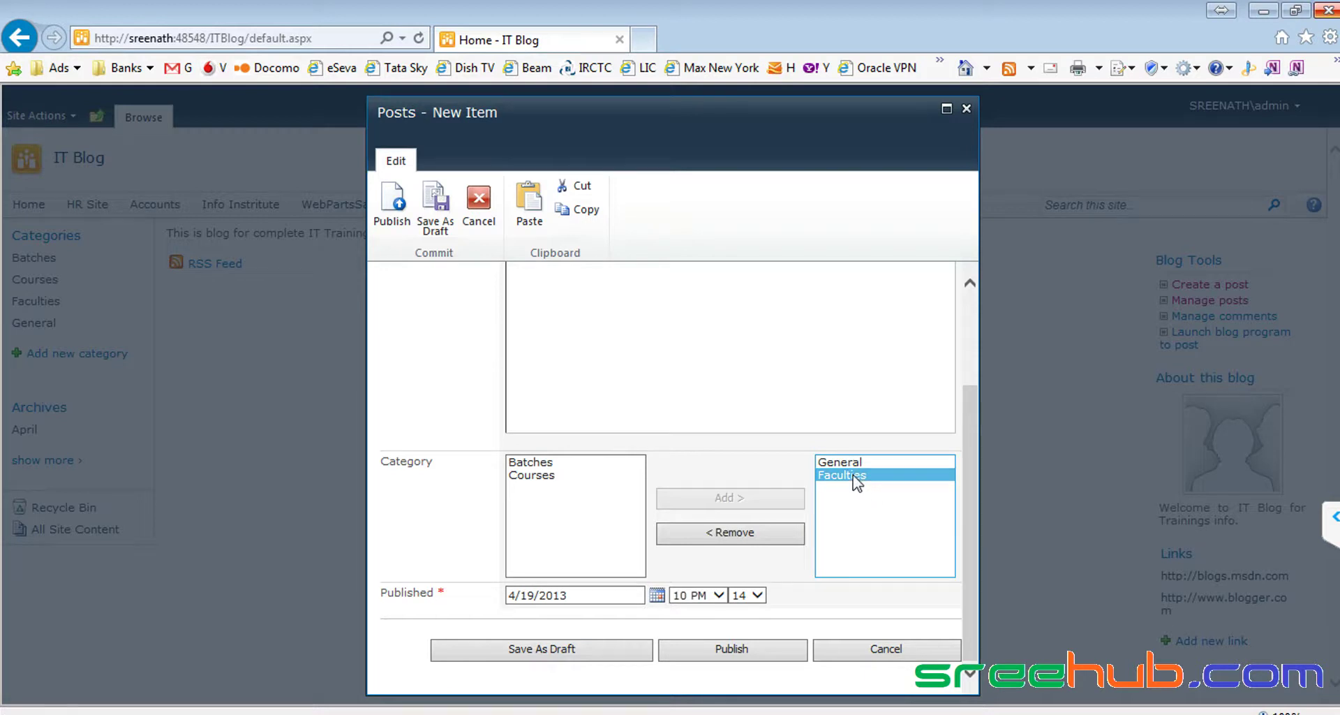
pyautogui.click(783, 530)
pyautogui.click(525, 462)
pyautogui.click(525, 475)
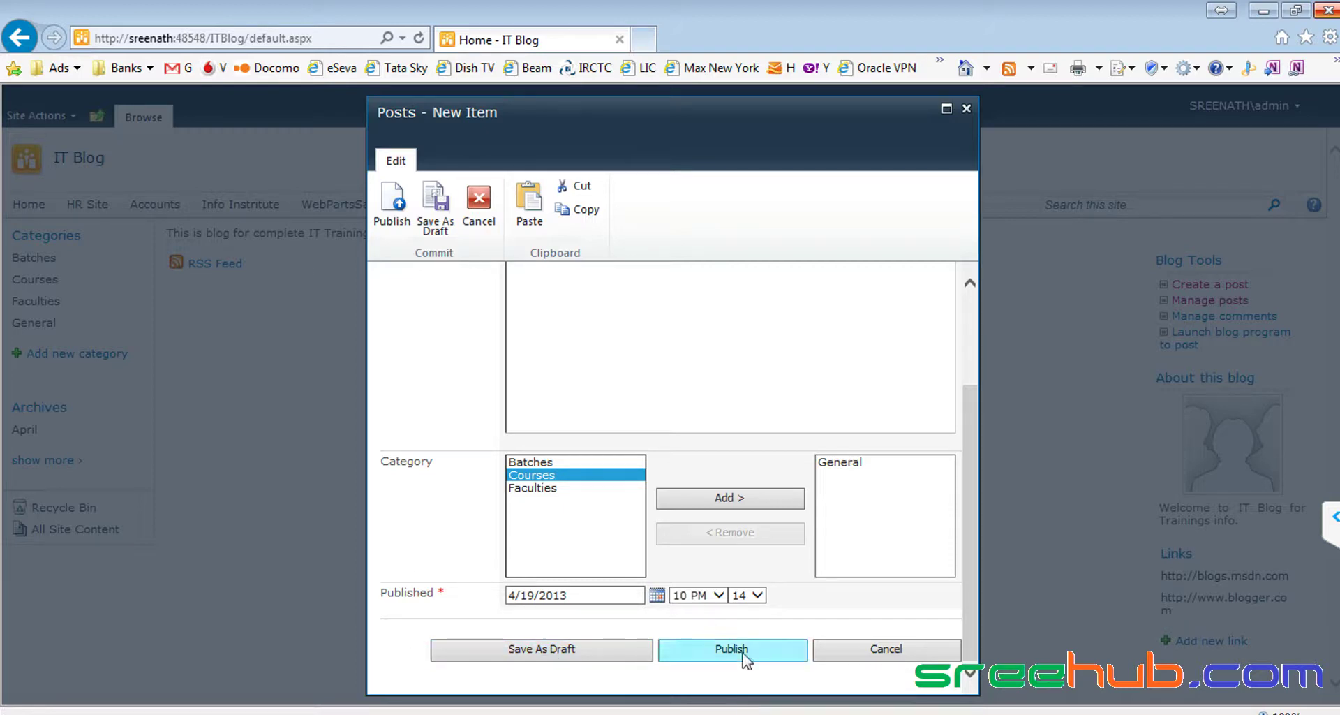
pyautogui.click(733, 651)
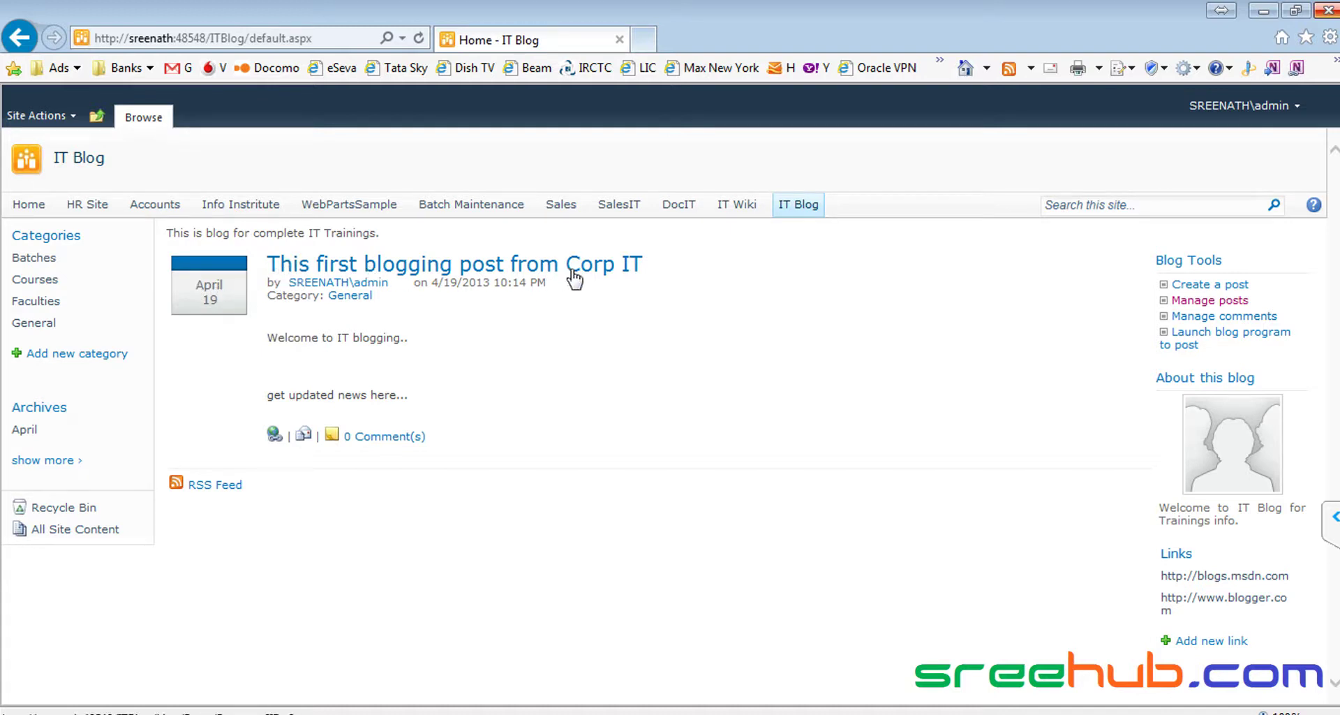
# - View the published post on its own page, then go back to the IT Blog home and begin a new post
pyautogui.click(503, 267)
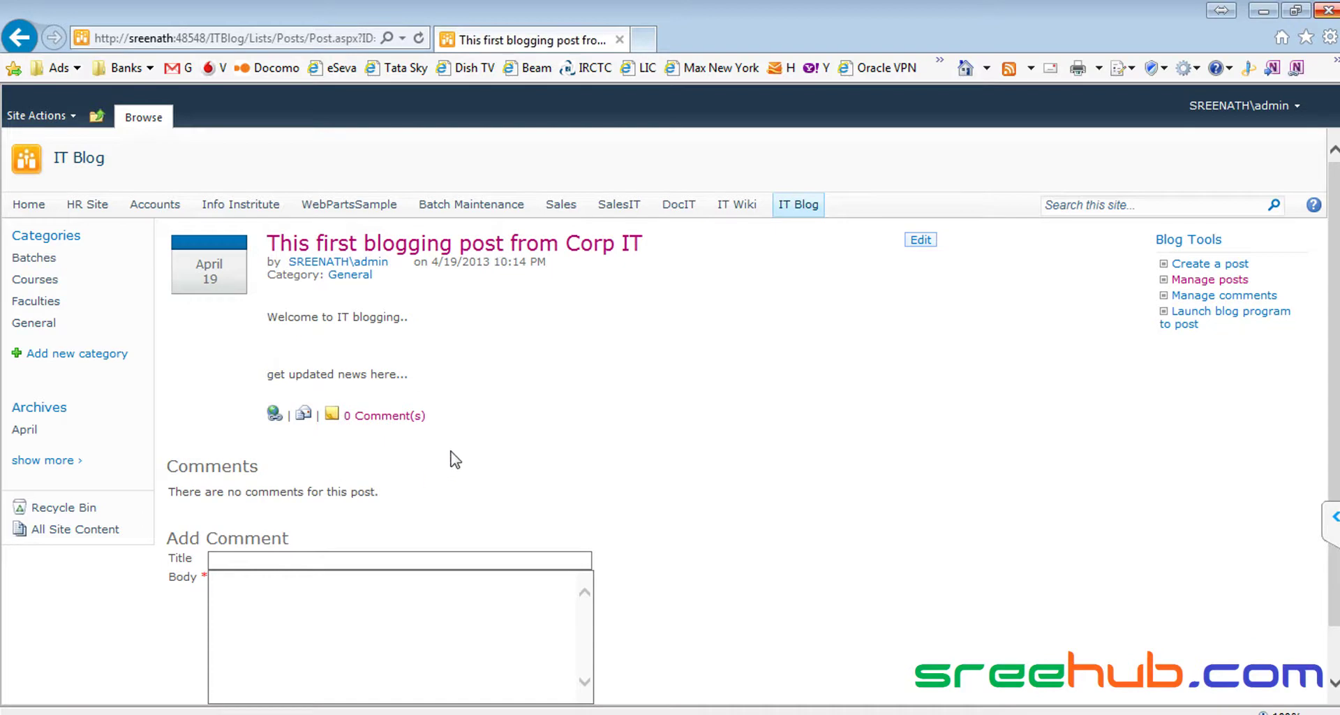
pyautogui.scroll(-1, 349, 527)
pyautogui.click(350, 505)
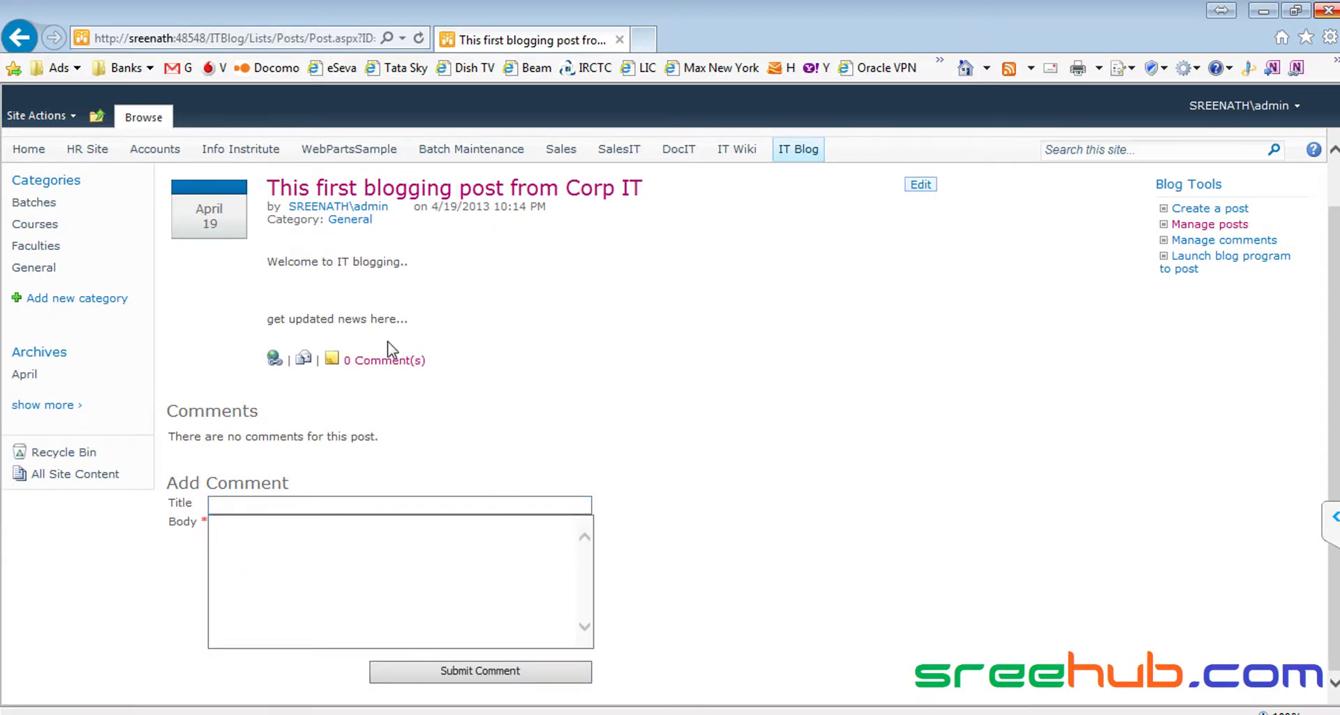
pyautogui.scroll(1, 391, 349)
pyautogui.click(81, 161)
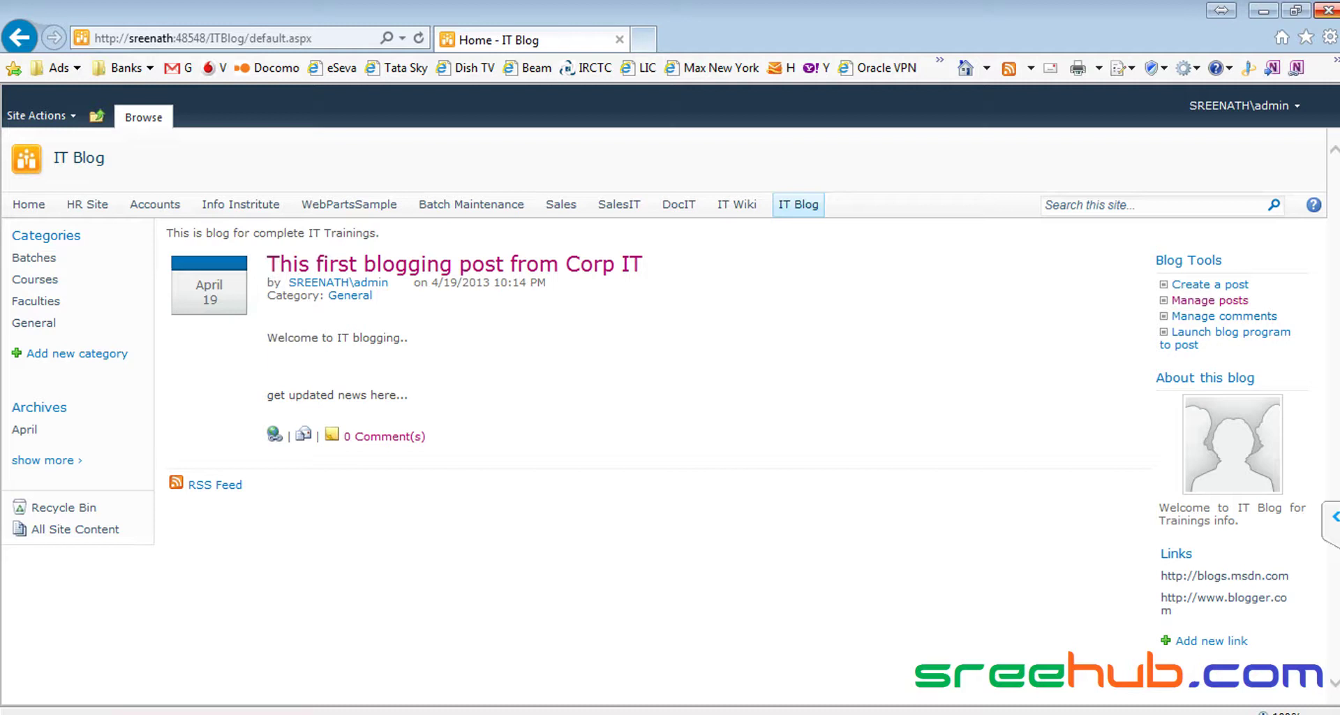
pyautogui.click(1205, 283)
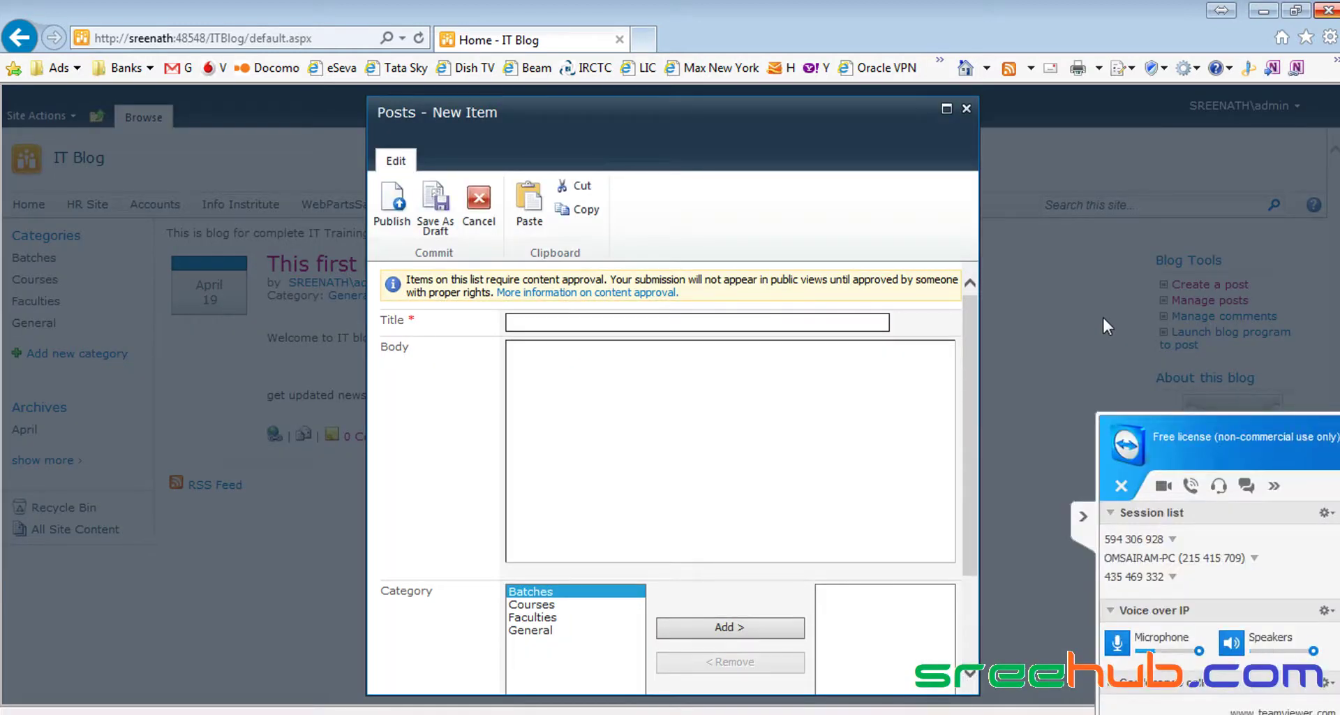
# - Title the post 'New Courses have Been added..!' with intro 'Corp IT have added new courses..details as follows..'
pyautogui.click(1084, 516)
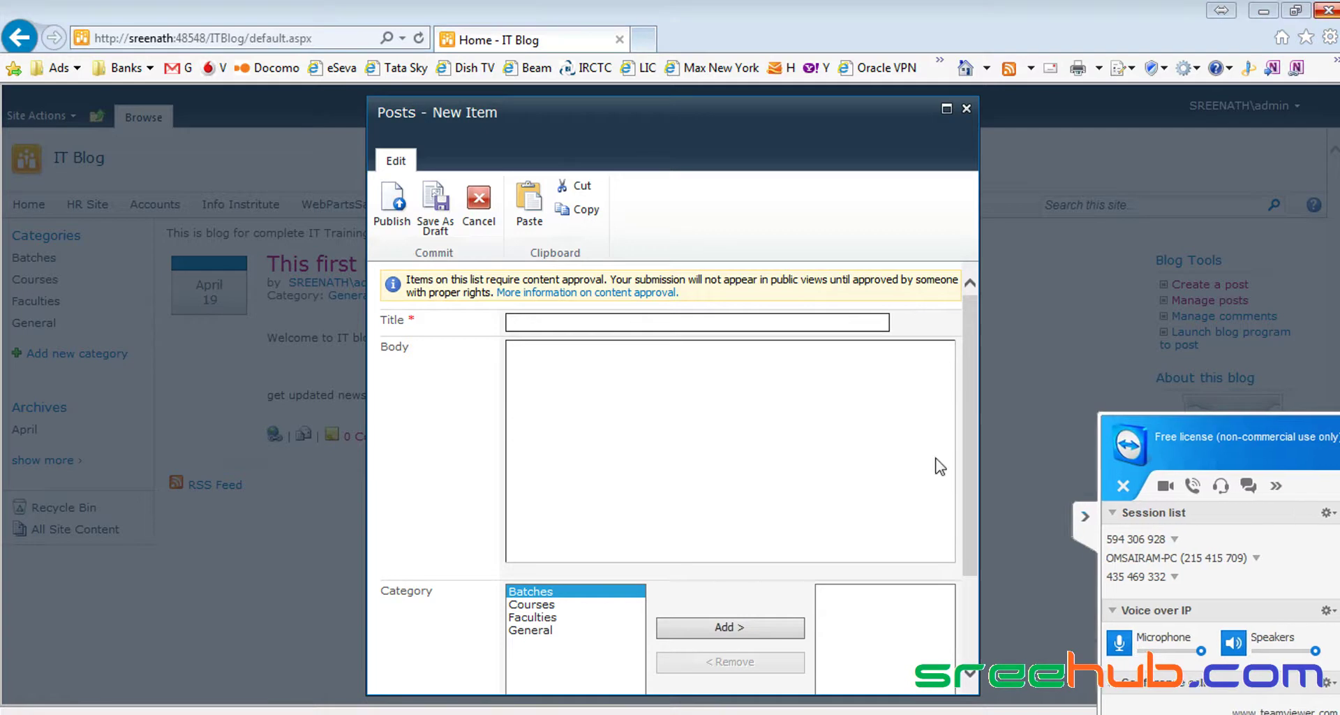
pyautogui.click(637, 320)
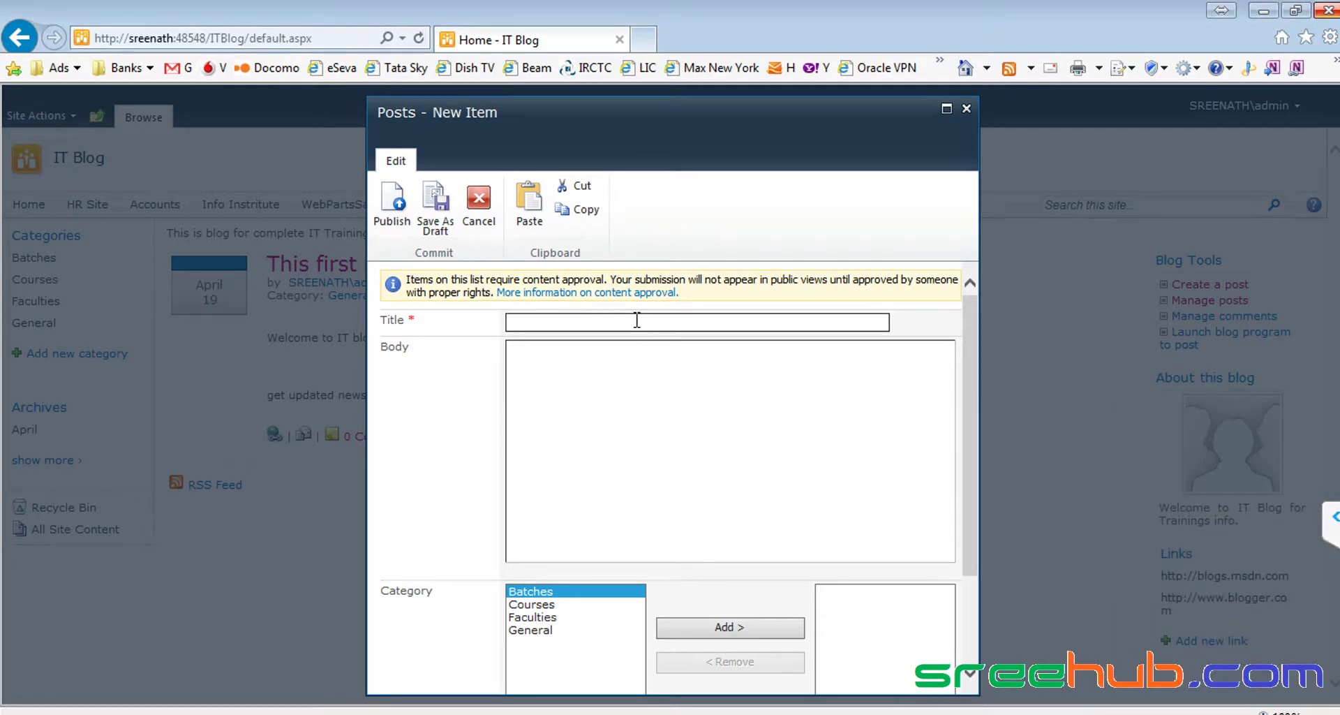
pyautogui.write('New Courses have Been add')
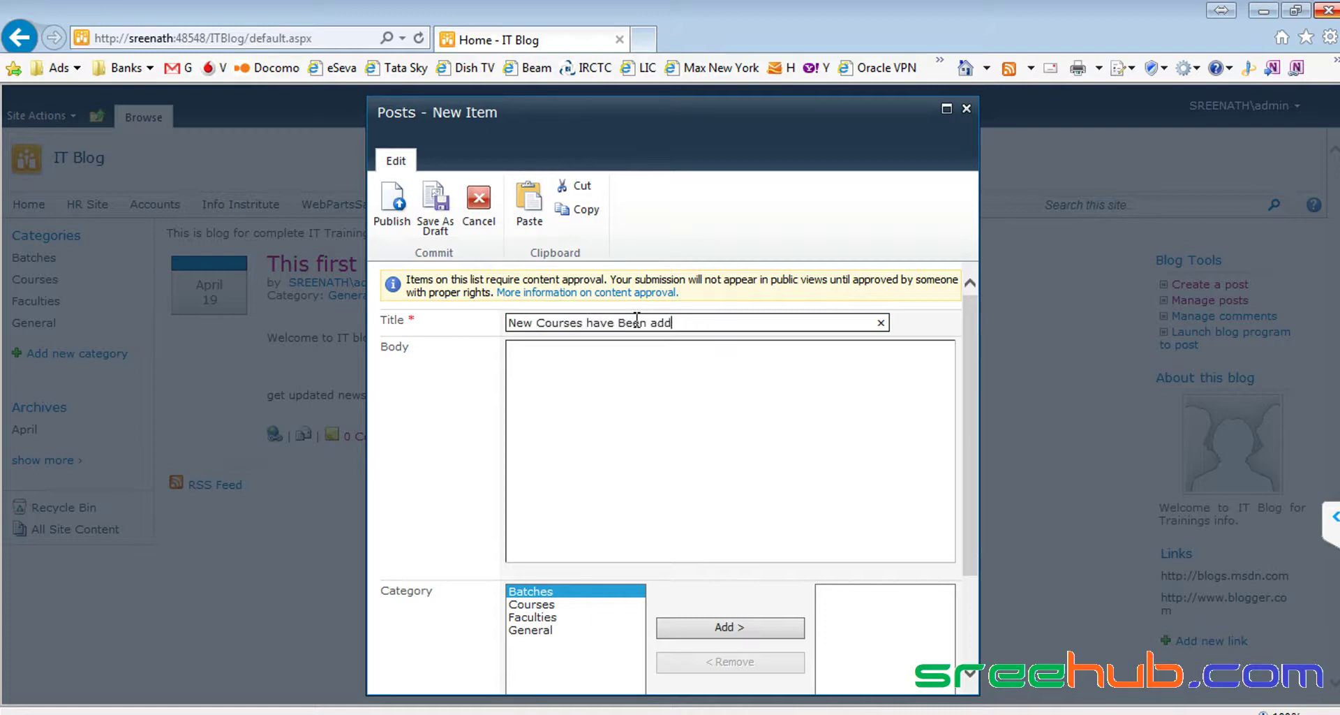
pyautogui.write('ed..!')
pyautogui.click(672, 358)
pyautogui.write('Co')
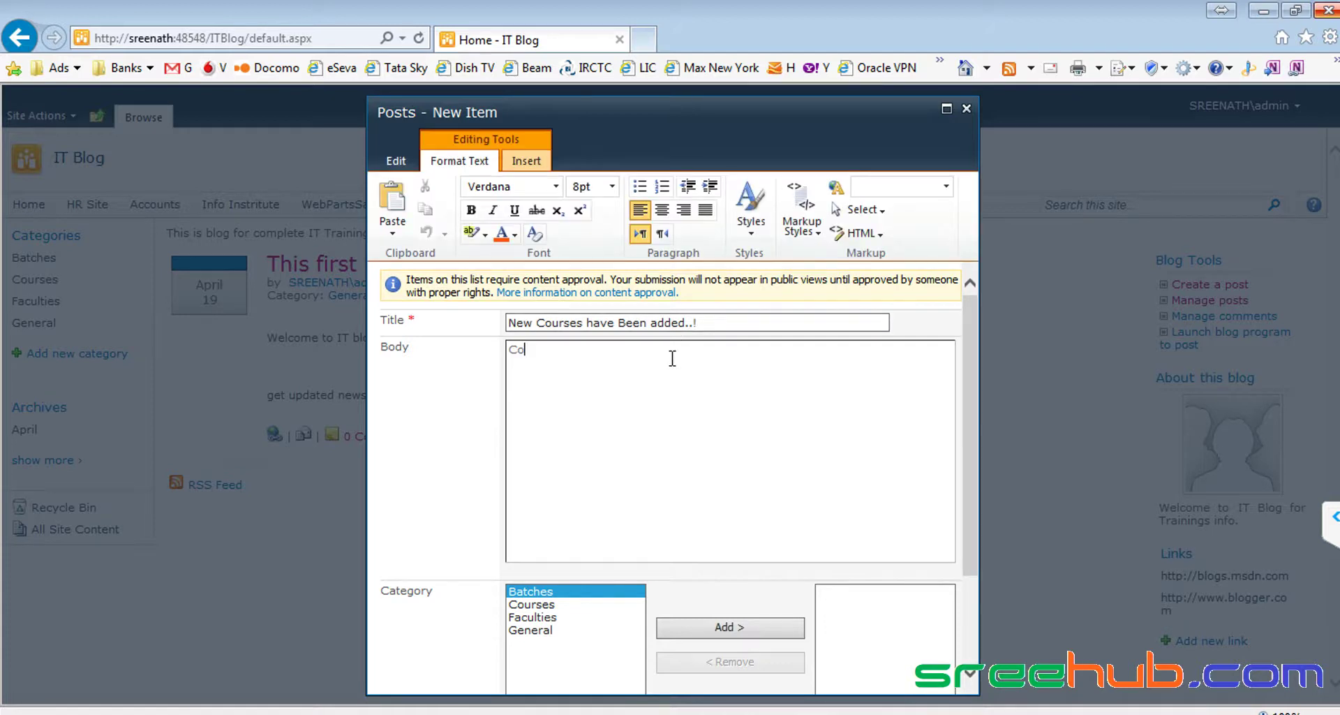
pyautogui.write('rp IT have added new courses..details as follows')
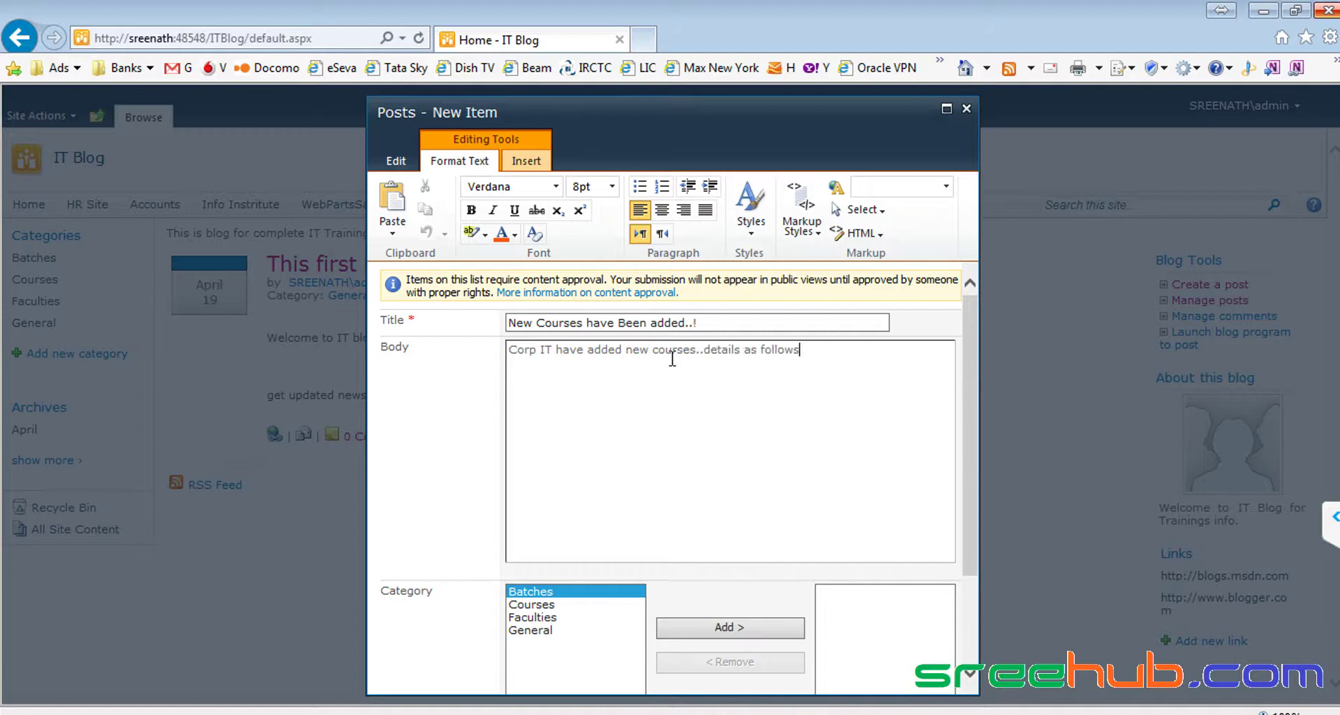
pyautogui.write('..')
pyautogui.press('Return')
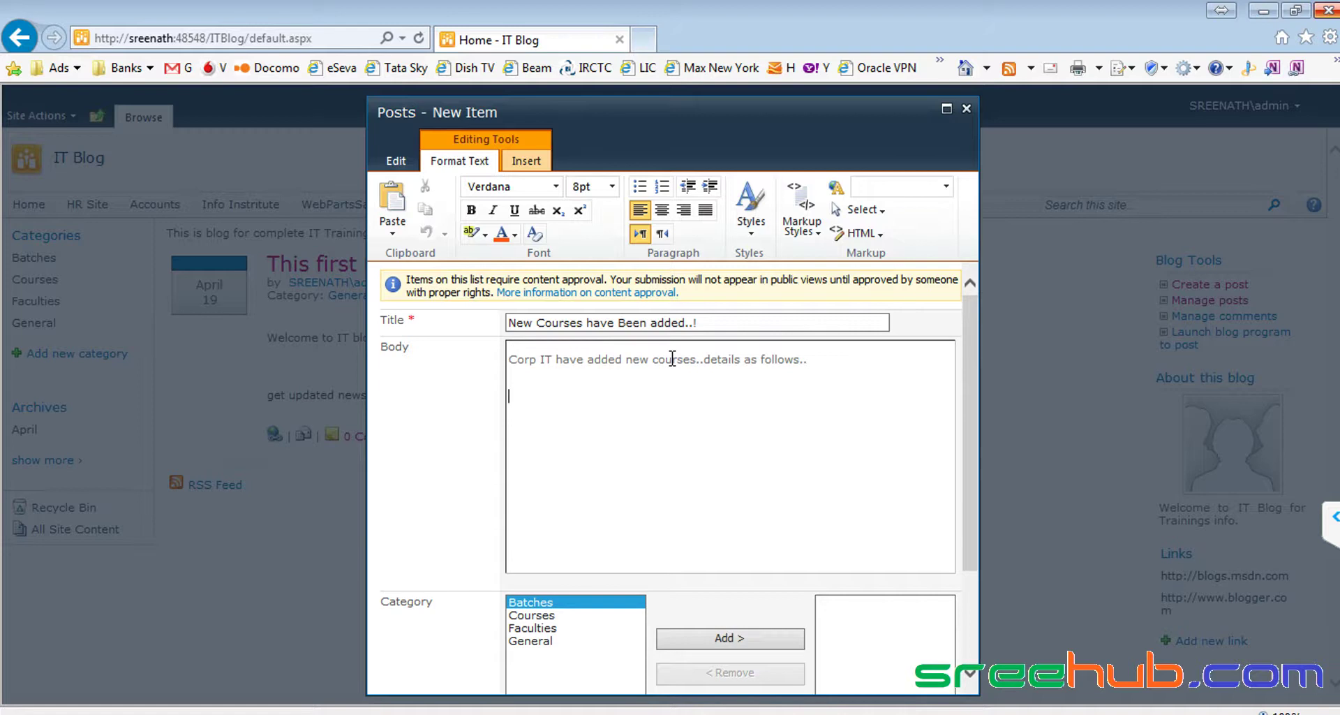
# - Add a numbered list of courses to the body: Java, Sharepoint and .Net
pyautogui.press('Tab')
pyautogui.click(634, 362)
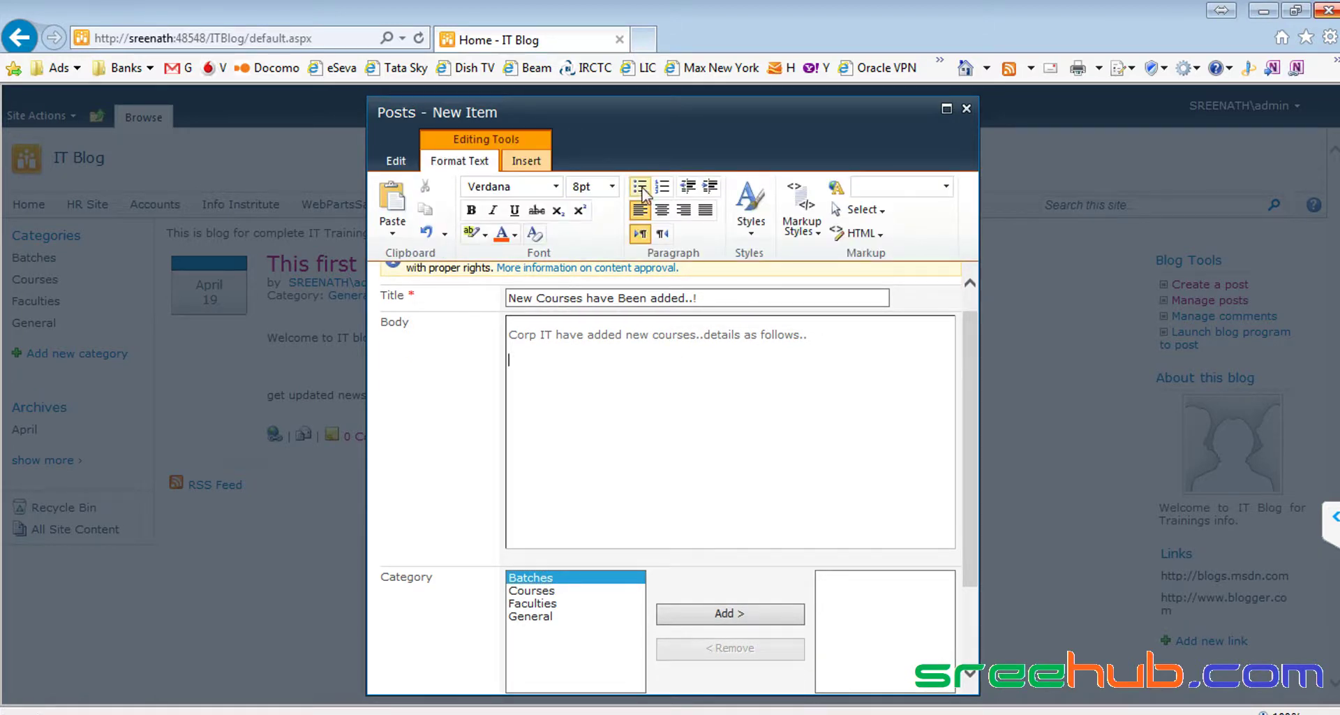
pyautogui.click(665, 188)
pyautogui.write('Java')
pyautogui.press('Return')
pyautogui.write('Sharepoint')
pyautogui.press('Return')
pyautogui.write('.Net')
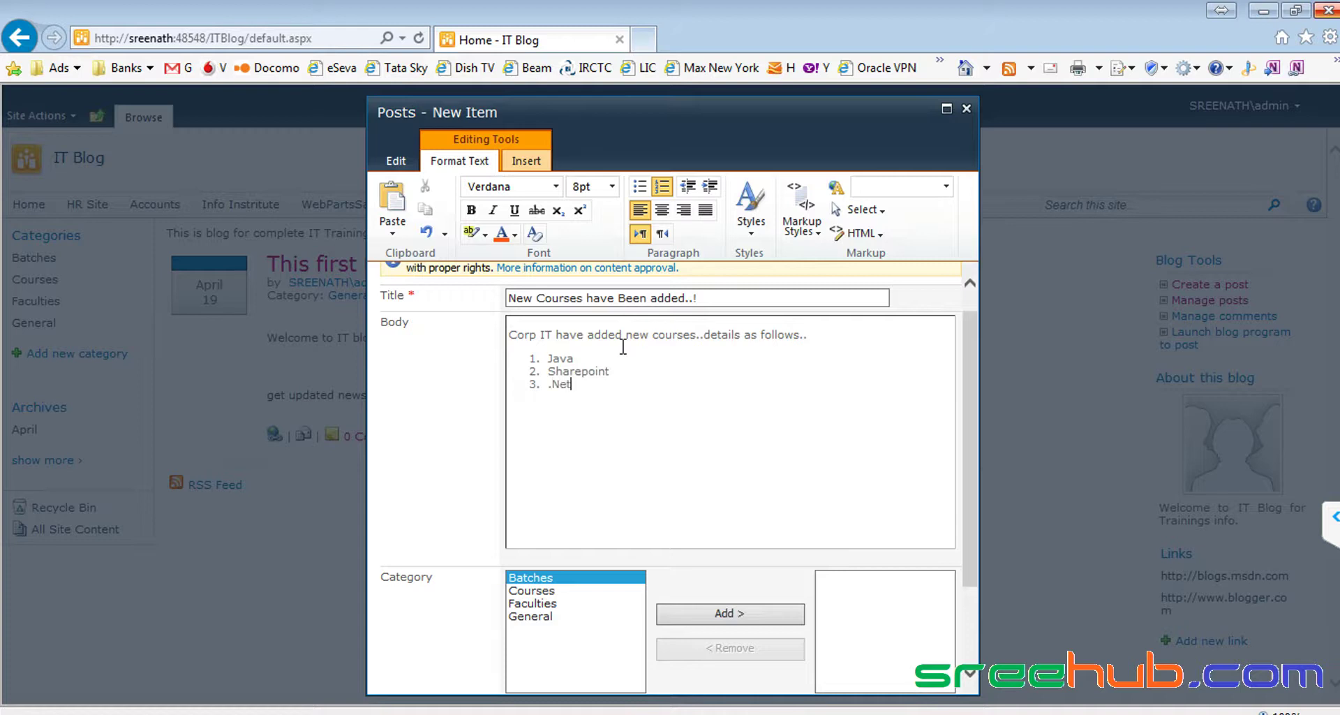
# - Make the Java, Sharepoint and .Net list items bold, 12pt and dark magenta
pyautogui.moveTo(573, 385); pyautogui.dragTo(541, 360)
pyautogui.click(514, 235)
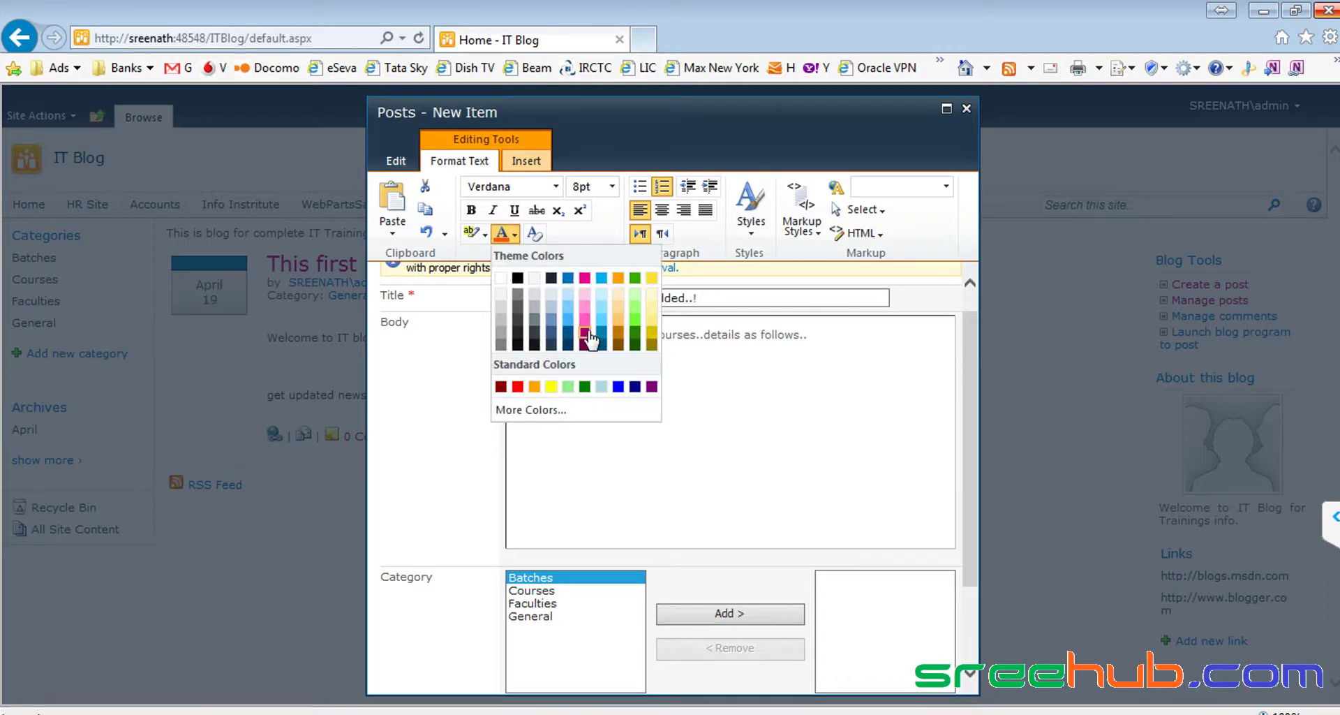
pyautogui.click(585, 333)
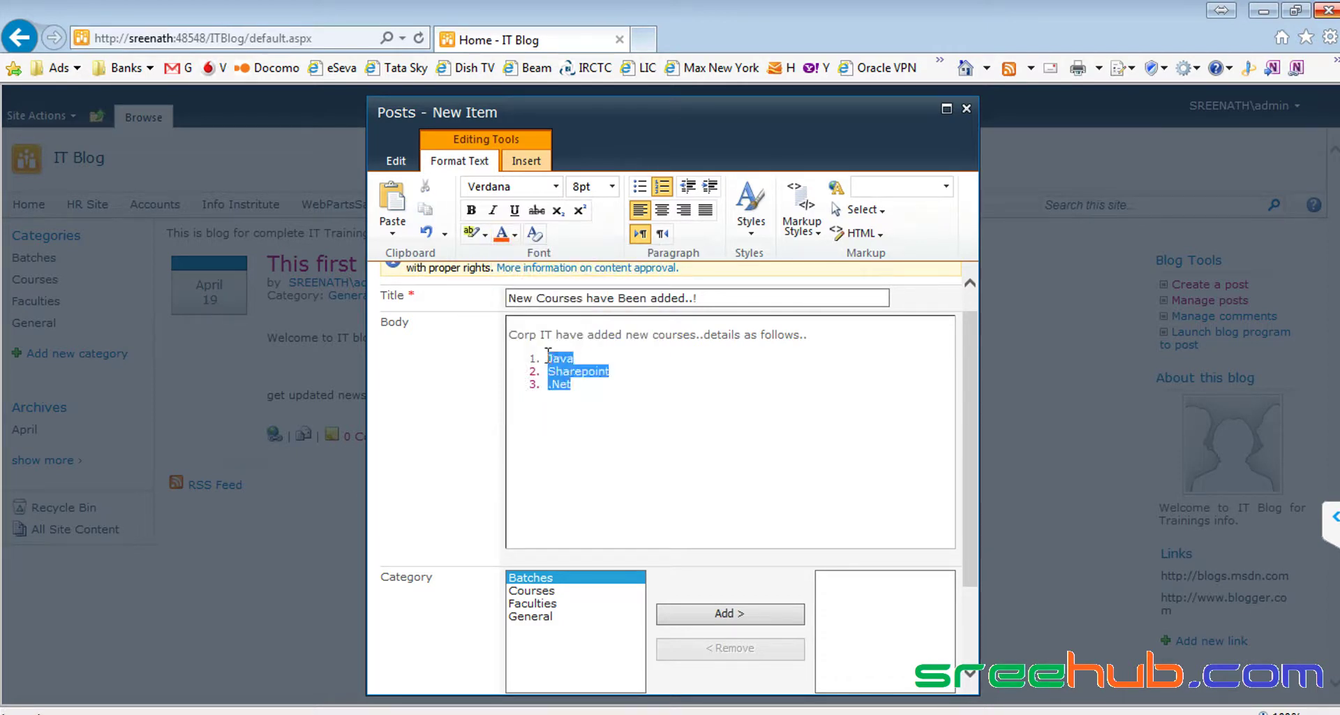
pyautogui.click(471, 209)
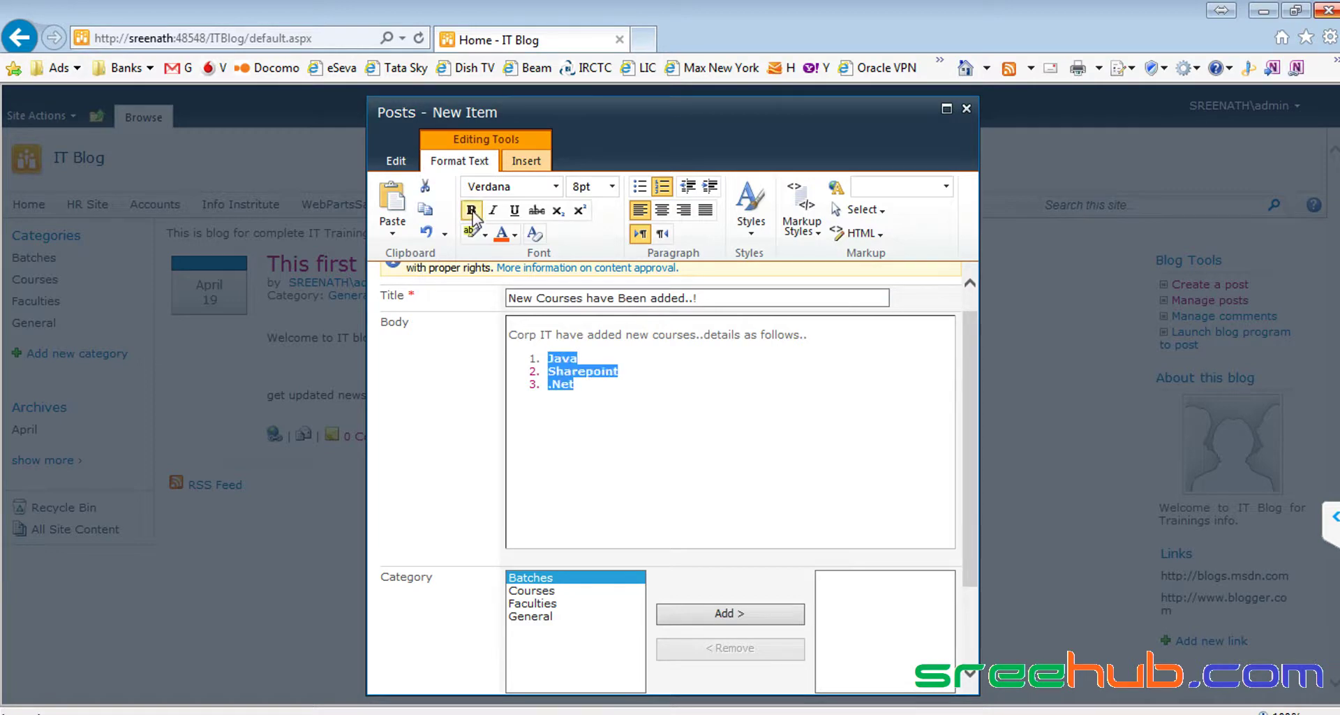
pyautogui.click(612, 186)
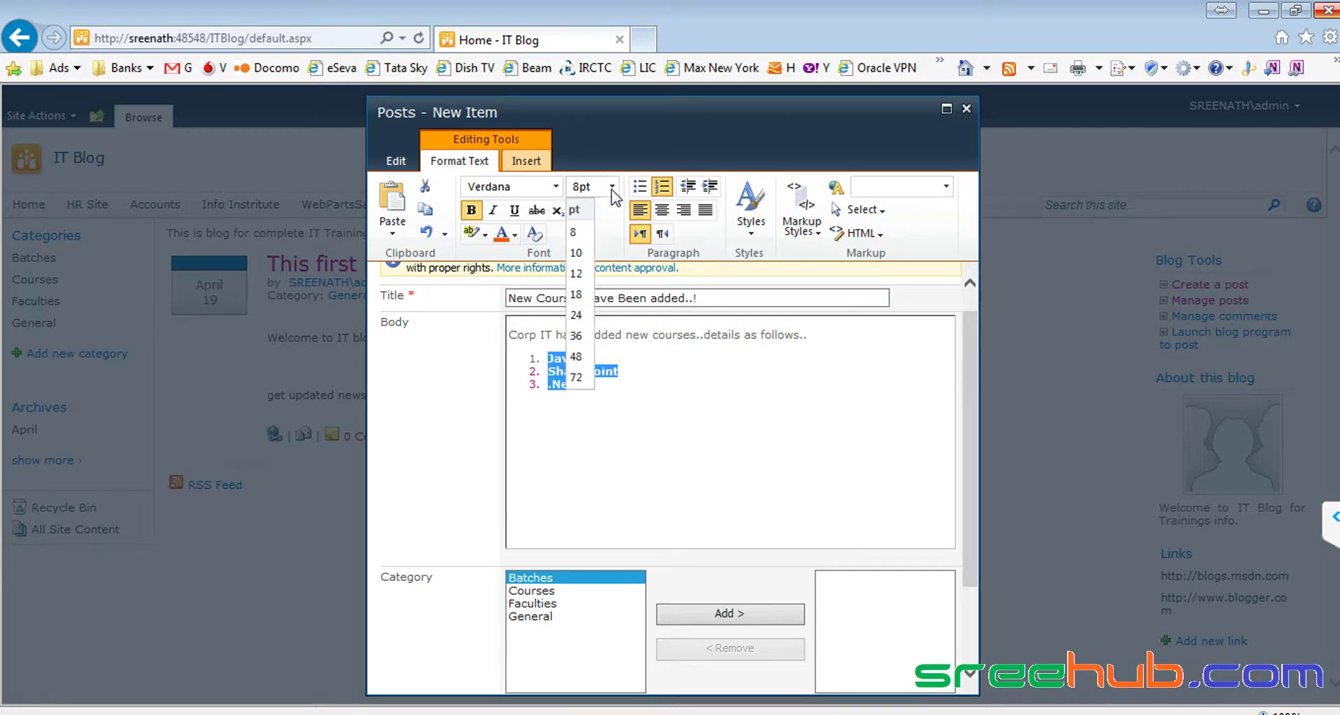
pyautogui.click(577, 274)
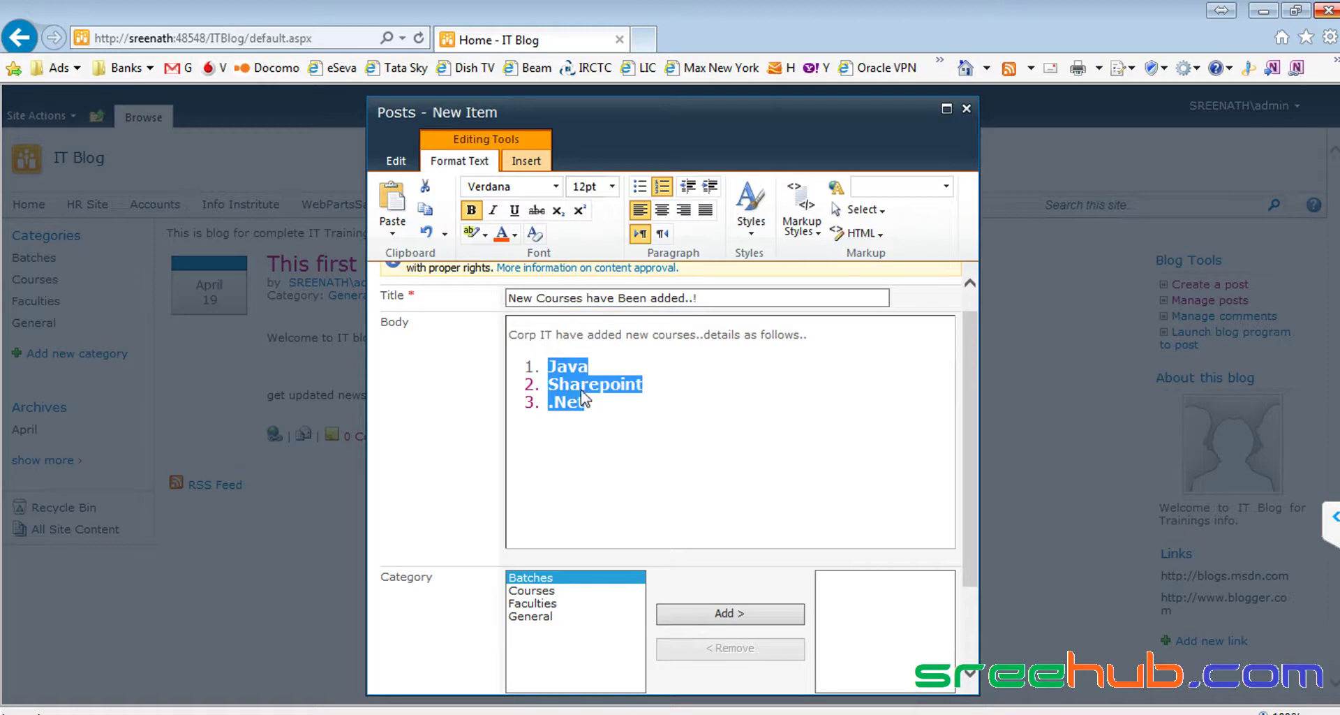
pyautogui.click(503, 236)
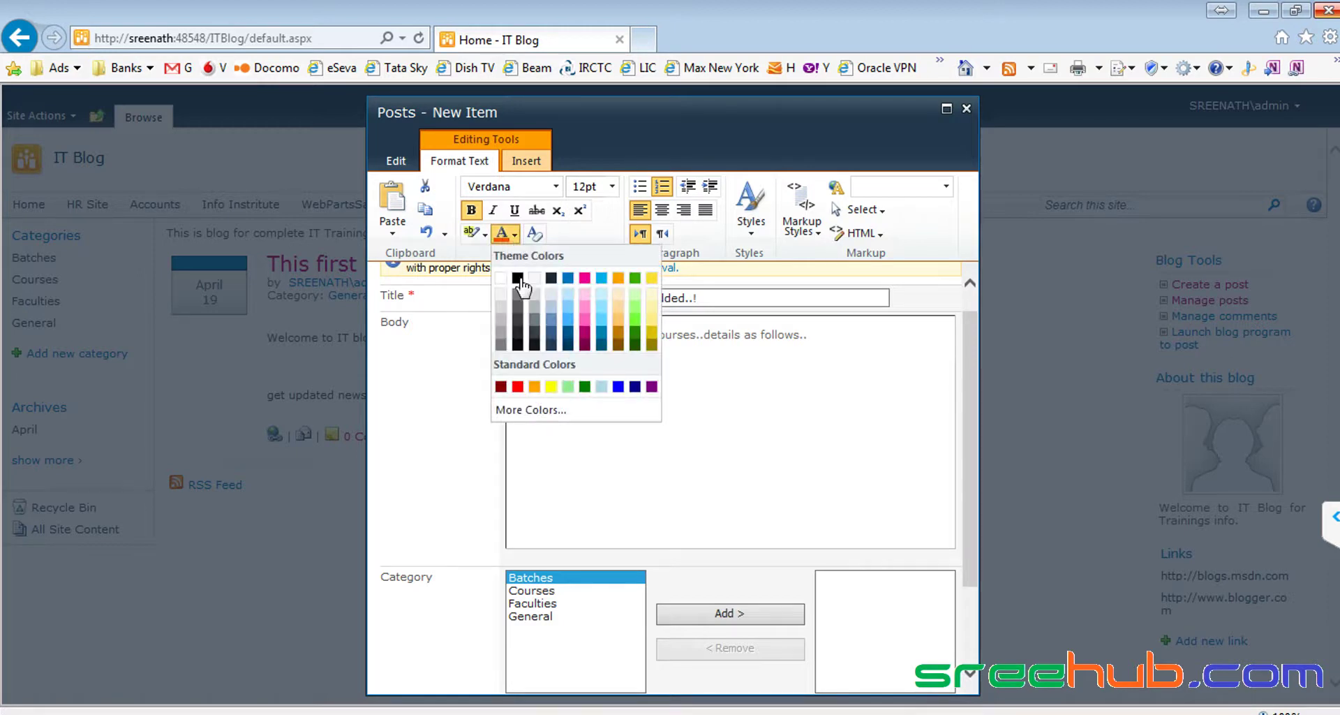
pyautogui.click(584, 339)
pyautogui.click(588, 405)
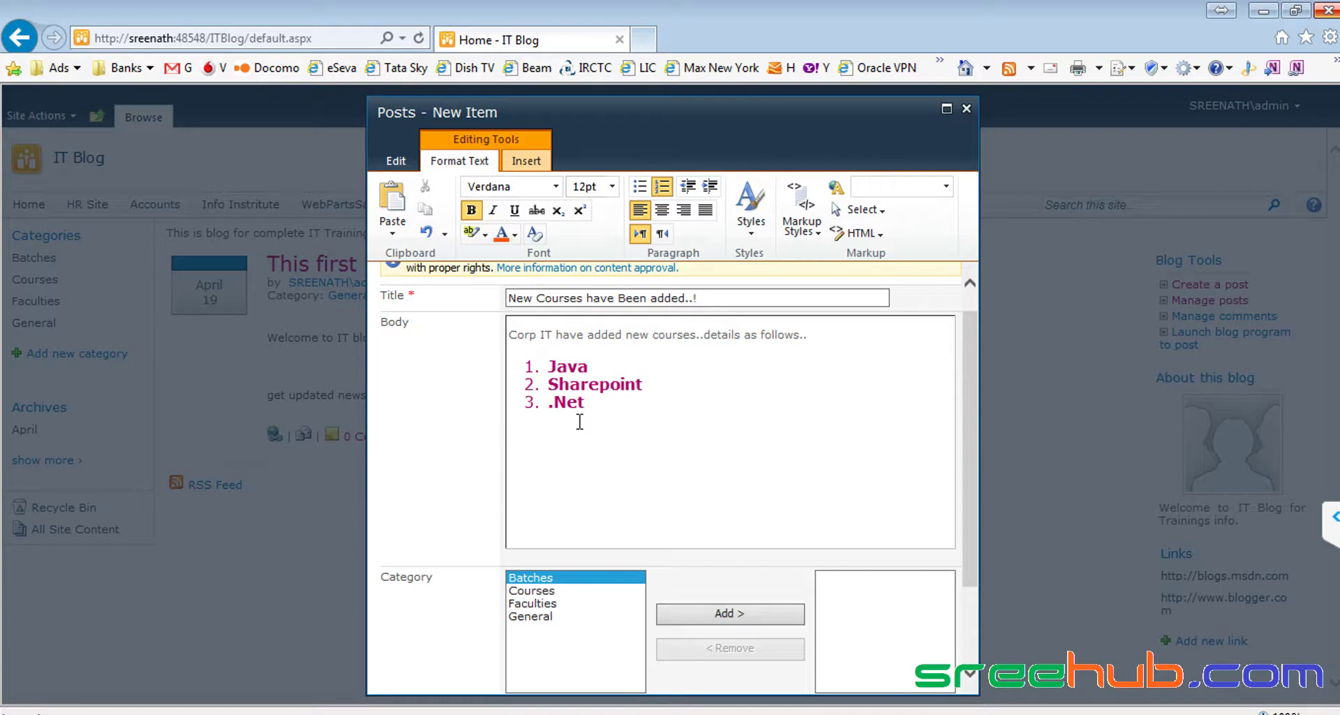
# - Type 'Requests are taken now.' and 'Contact for more details.' below the course list
pyautogui.click(579, 421)
pyautogui.write('Rega')
pyautogui.press('BackSpace')
pyautogui.press('BackSpace')
pyautogui.press('BackSpace')
pyautogui.press('BackSpace')
pyautogui.write('Req')
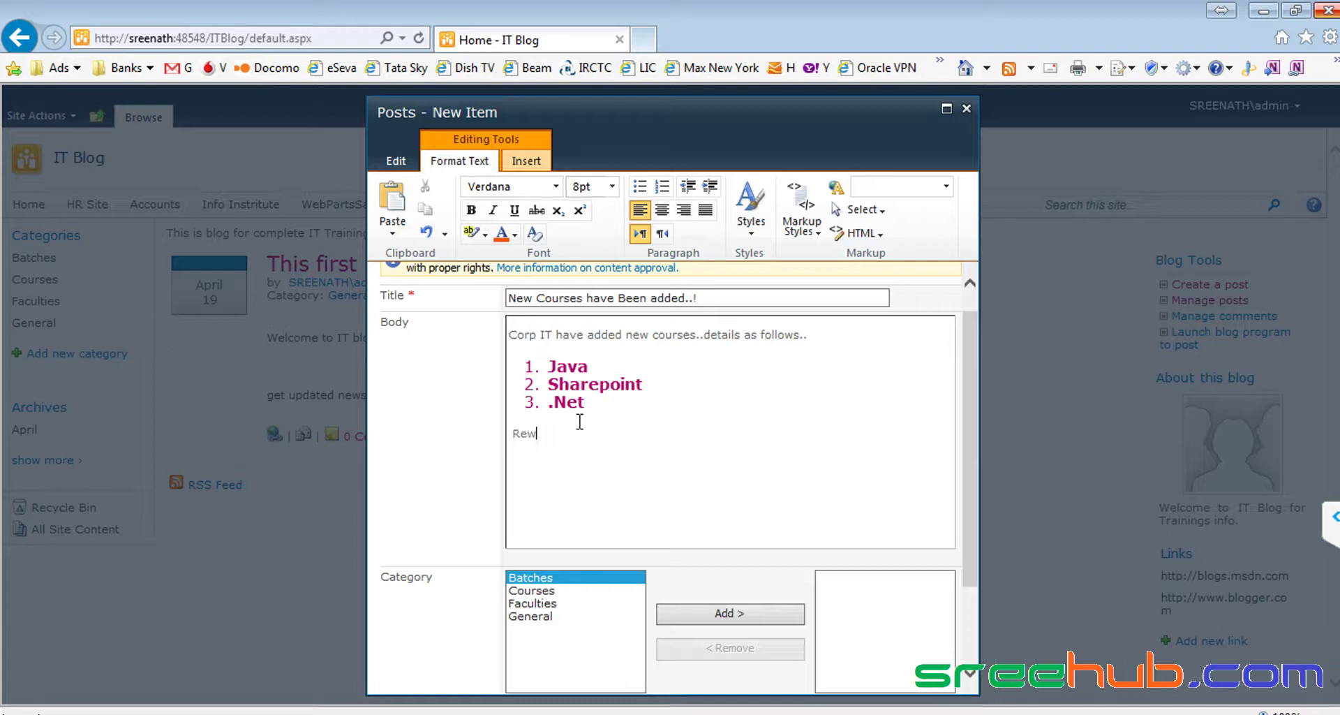
pyautogui.write('uests are w')
pyautogui.press('BackSpace')
pyautogui.write('taken now.  Contact for ')
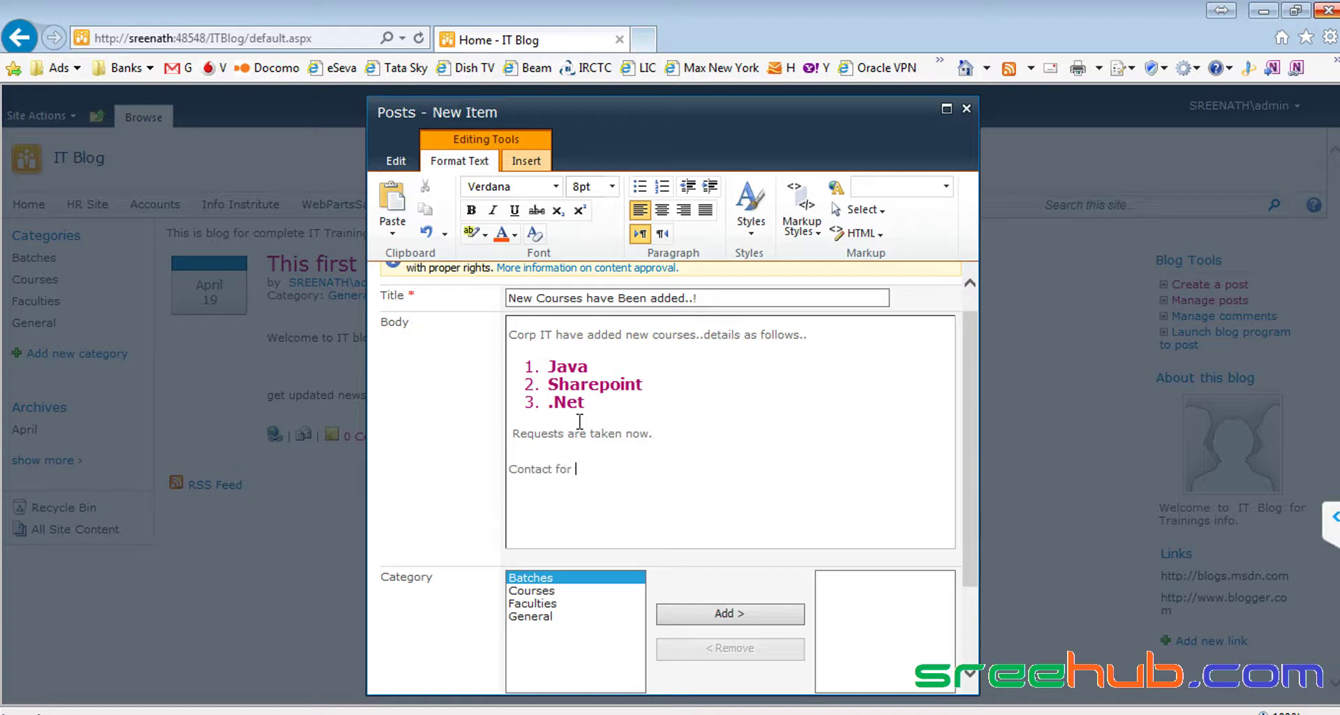
pyautogui.write('more deta')
pyautogui.click(553, 591)
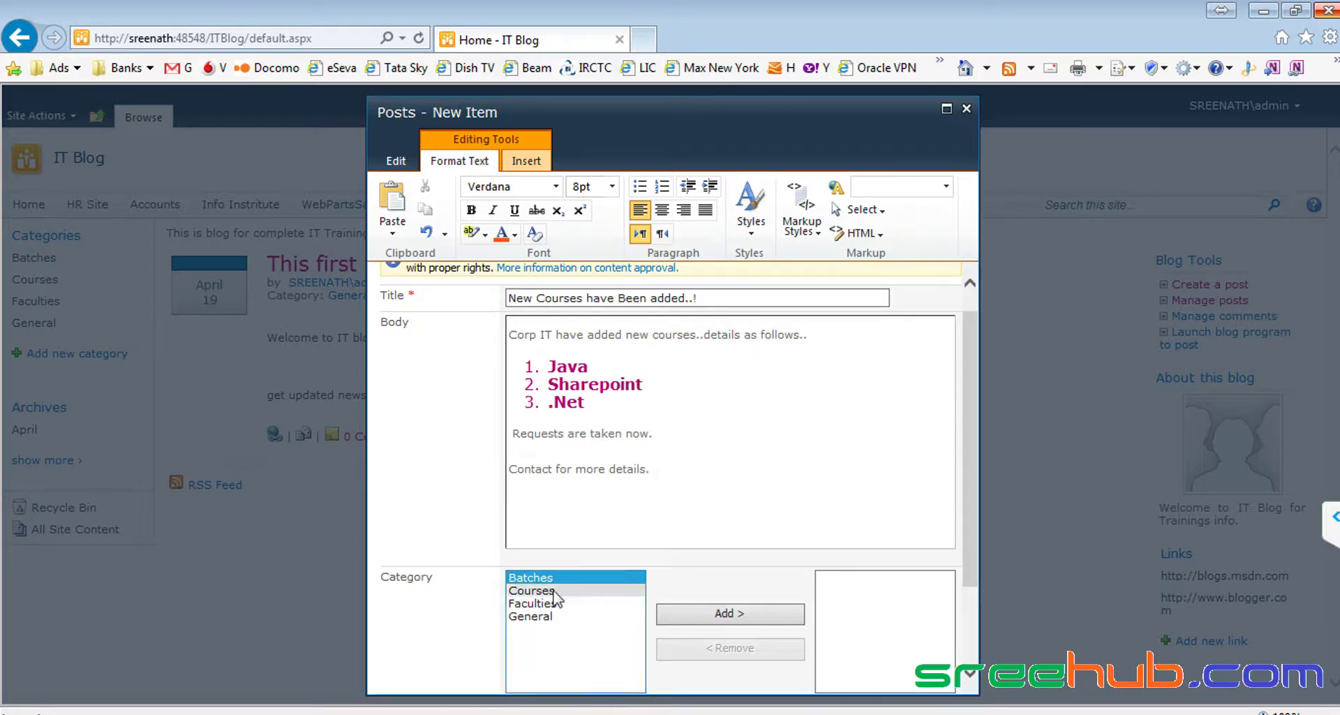
# - Add Courses as the post's category and publish 'New Courses have Been added..!'
pyautogui.click(742, 615)
pyautogui.scroll(-3, 968, 541)
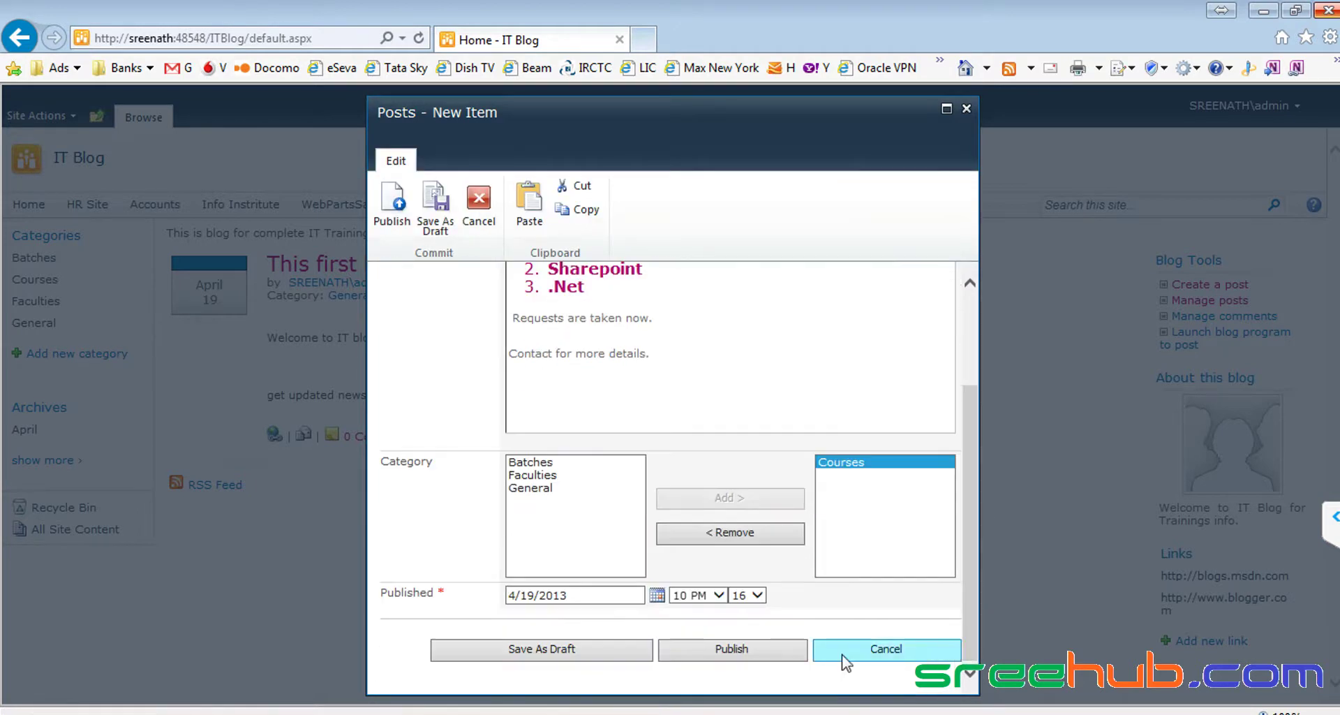
pyautogui.click(793, 655)
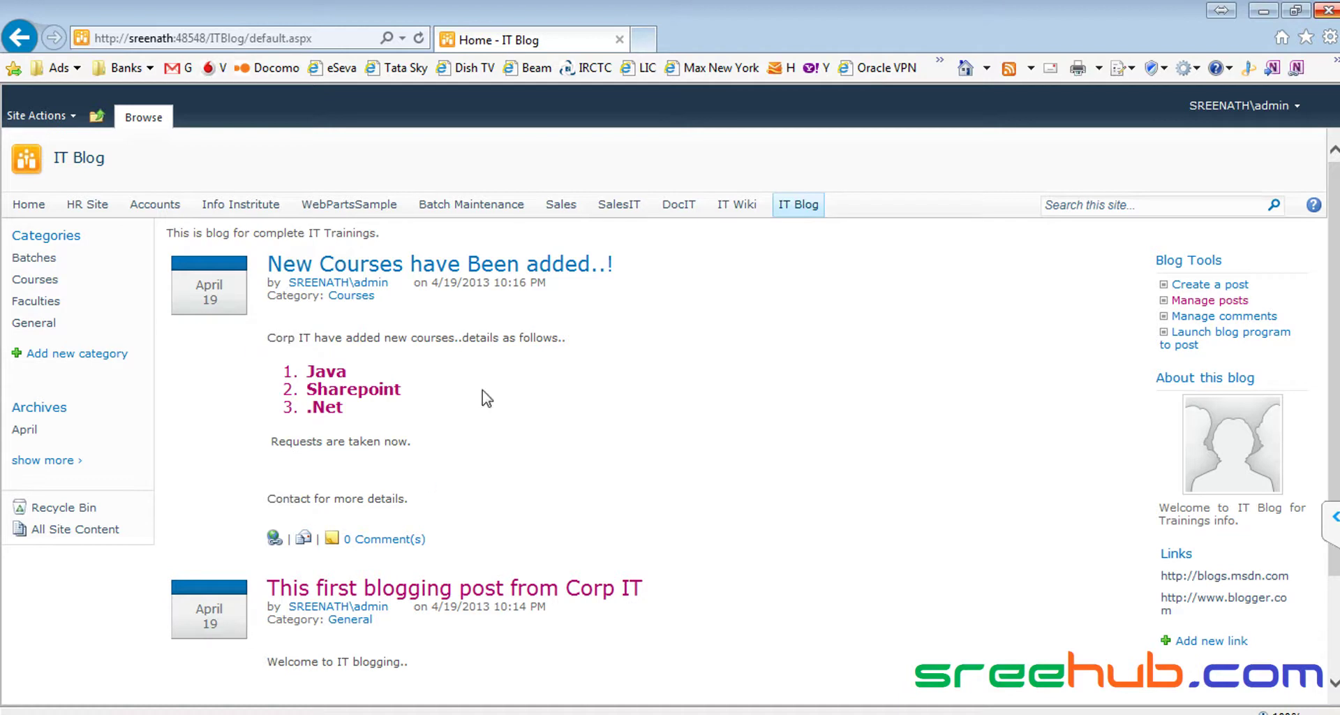
pyautogui.scroll(-2, 437, 494)
pyautogui.scroll(2, 436, 494)
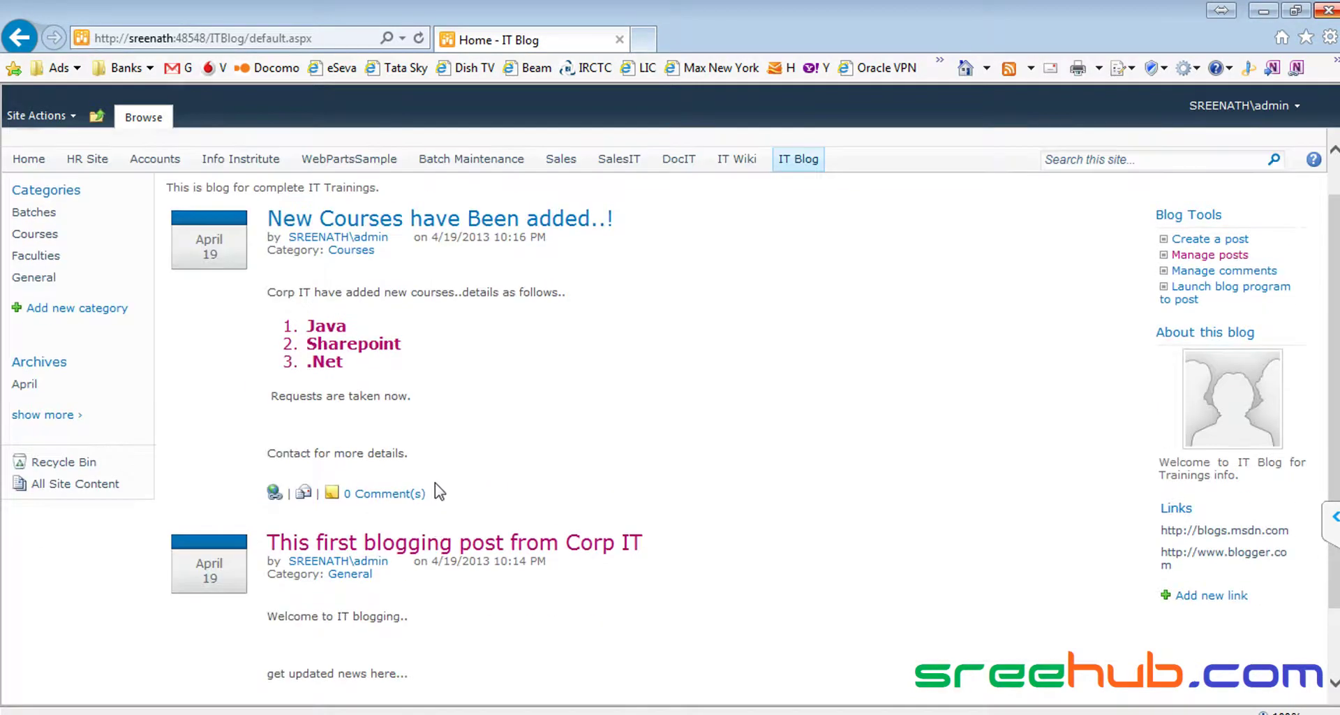
pyautogui.scroll(-2, 623, 473)
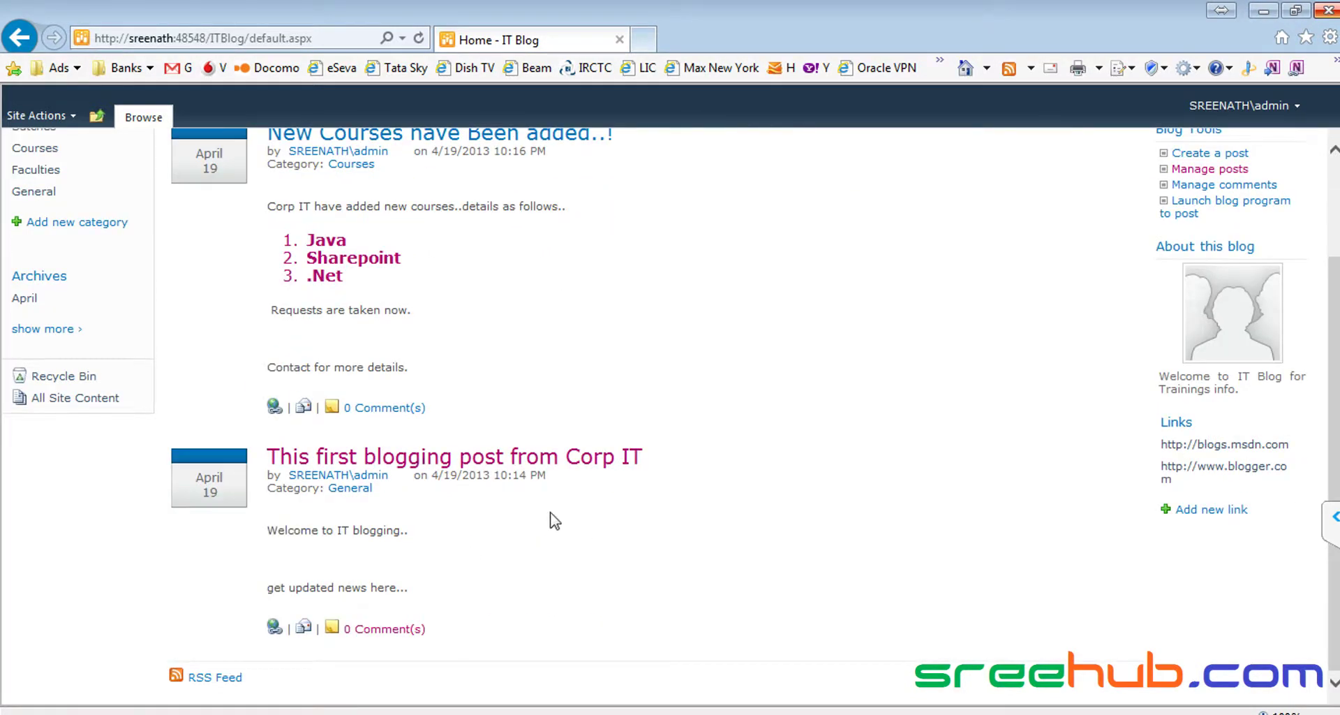
pyautogui.scroll(2, 551, 520)
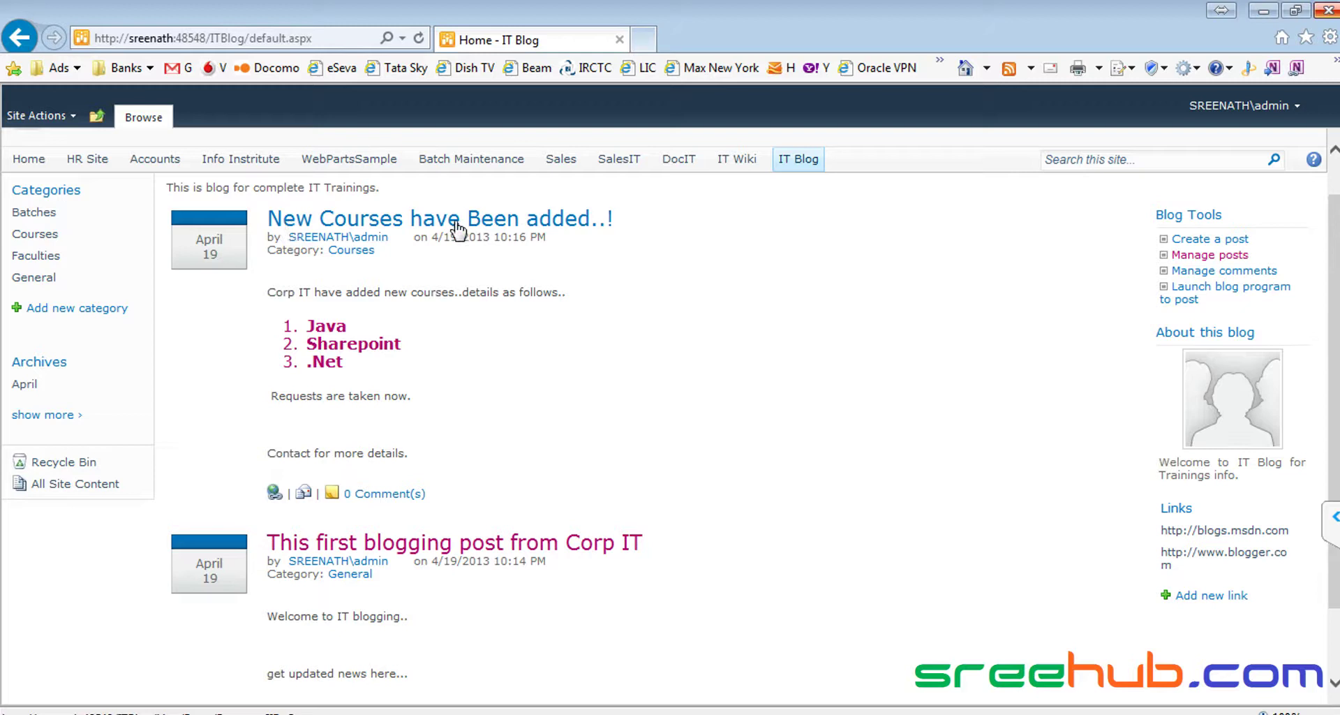
pyautogui.click(492, 227)
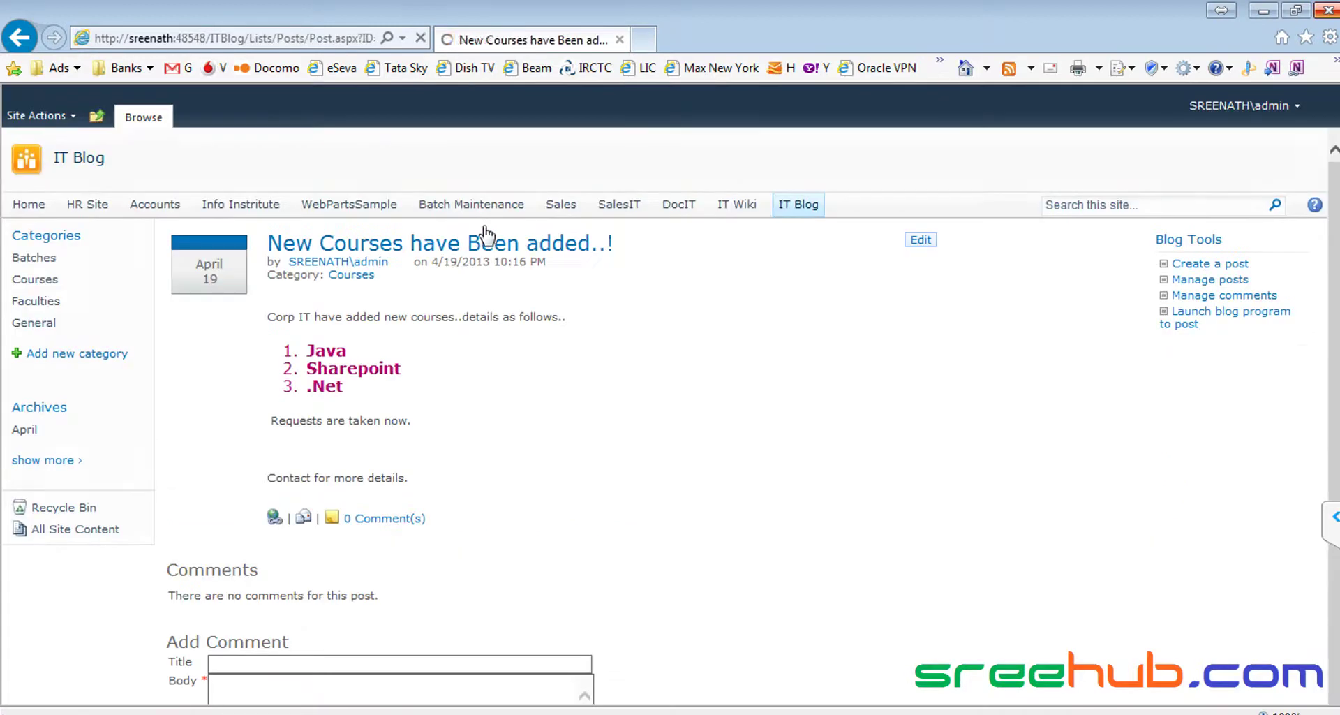
pyautogui.scroll(-3, 429, 315)
pyautogui.scroll(3, 430, 318)
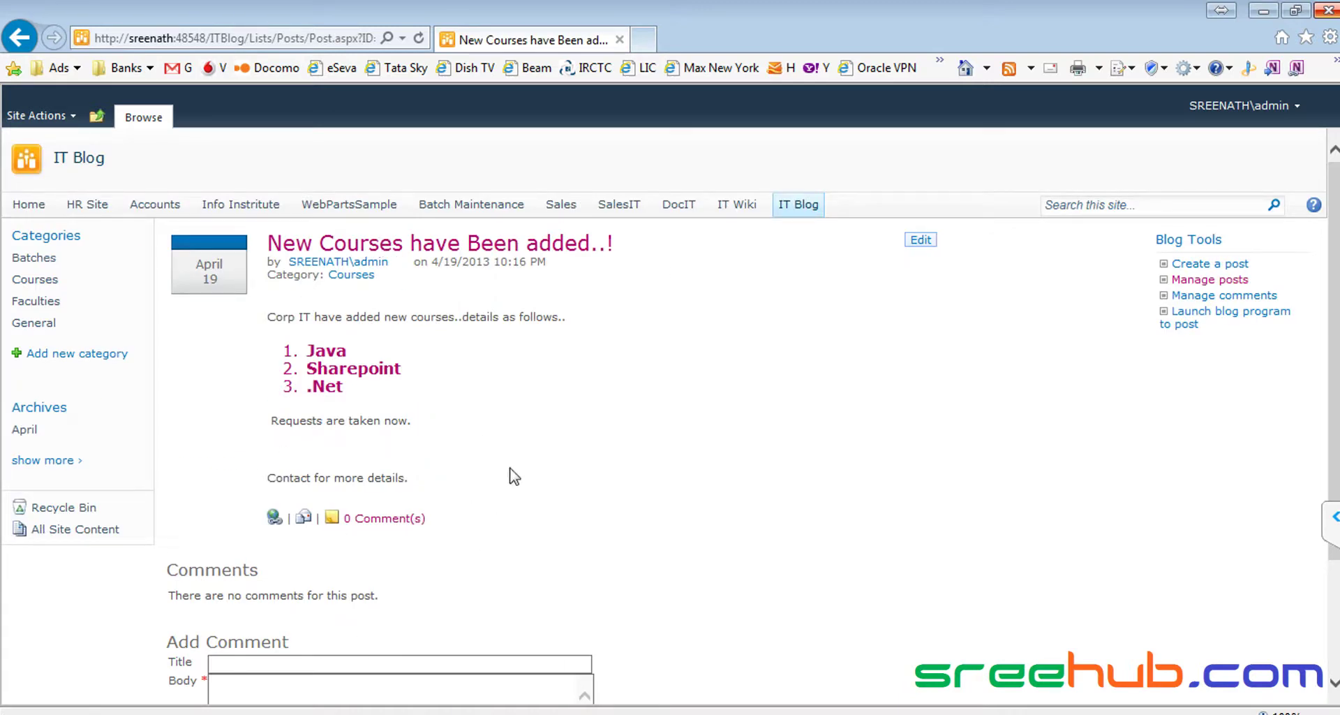
pyautogui.click(65, 164)
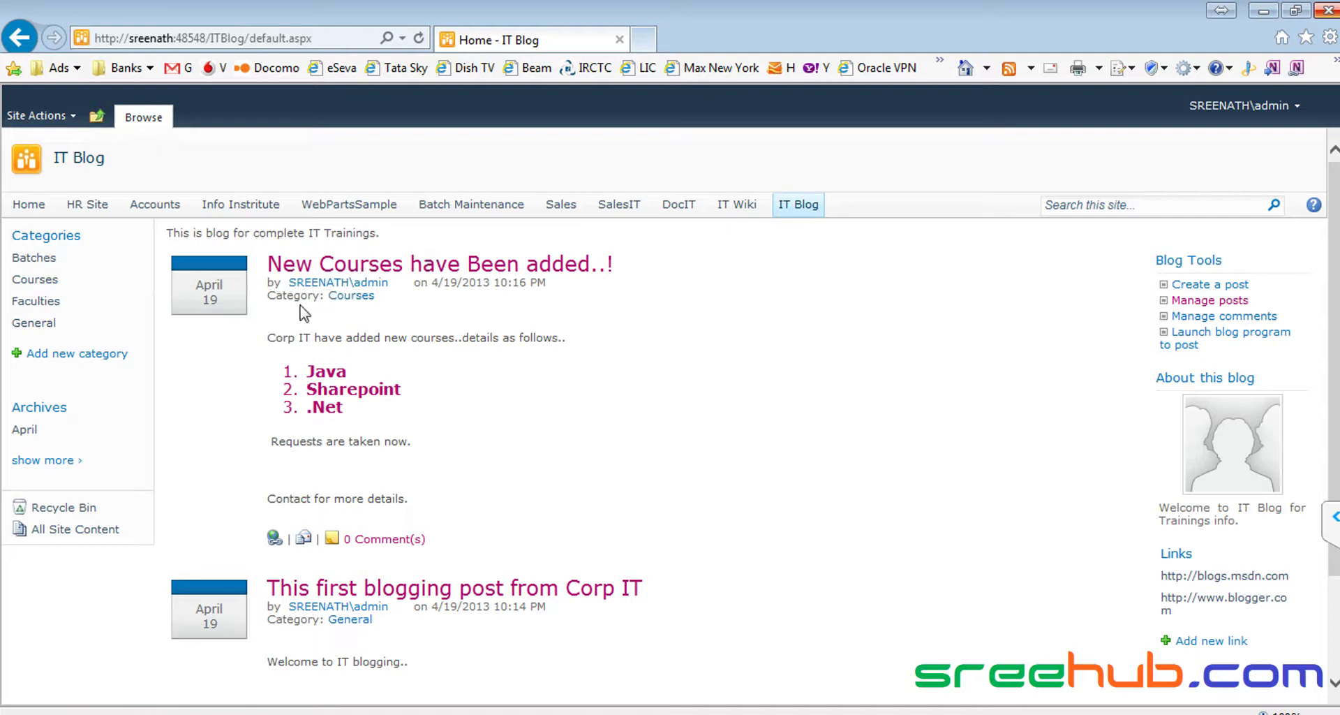
pyautogui.moveTo(265, 298); pyautogui.dragTo(340, 300)
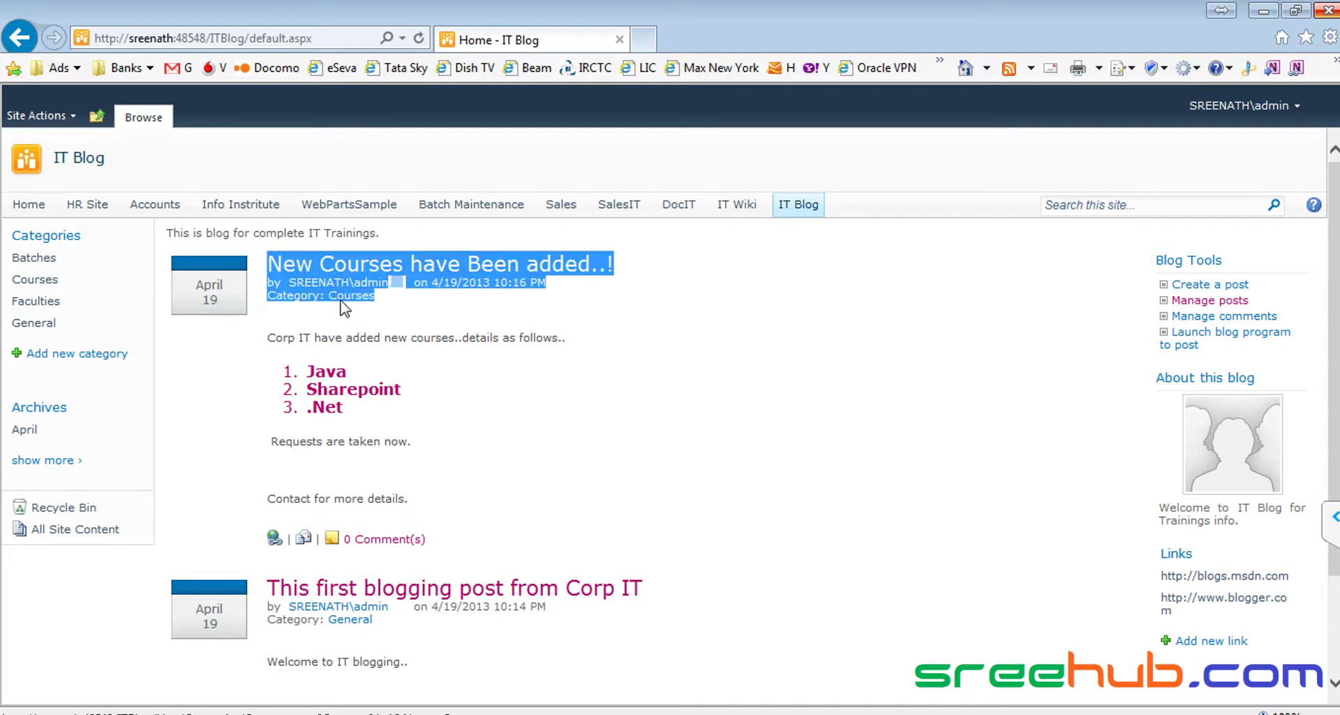
pyautogui.click(305, 342)
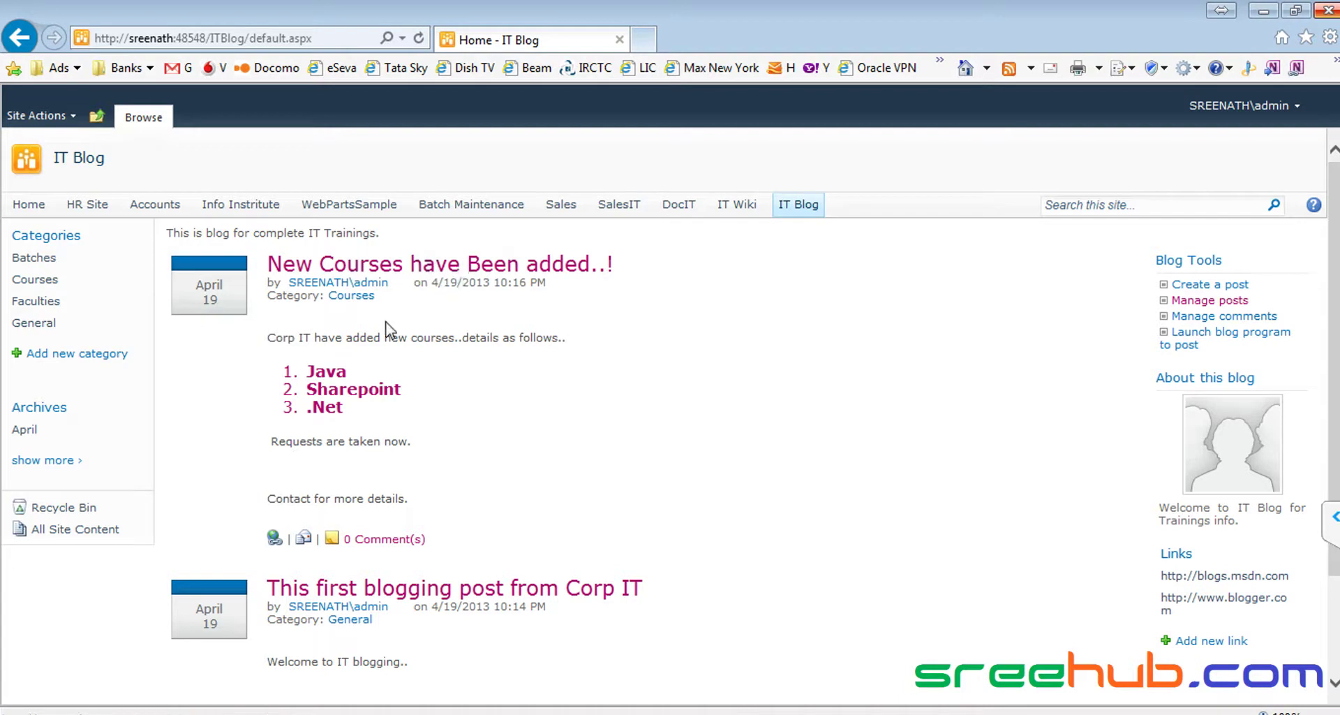
pyautogui.click(351, 298)
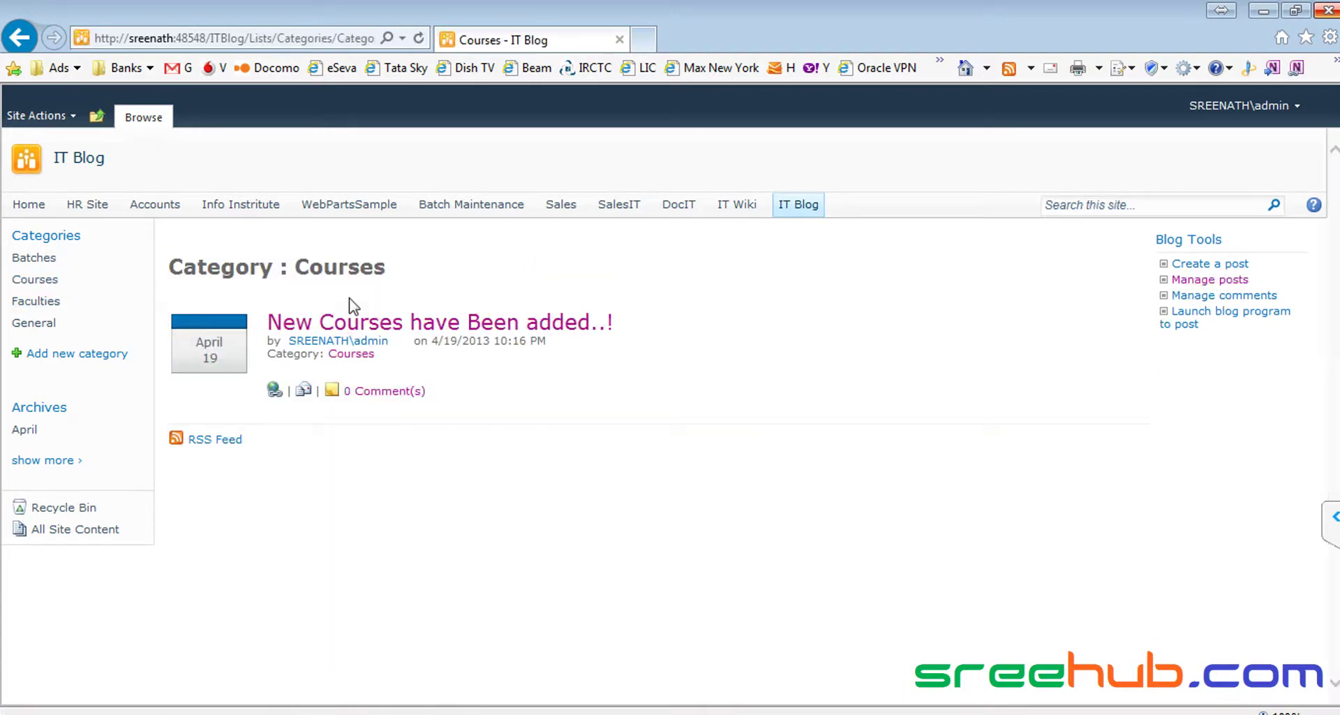
pyautogui.moveTo(299, 258); pyautogui.dragTo(388, 266)
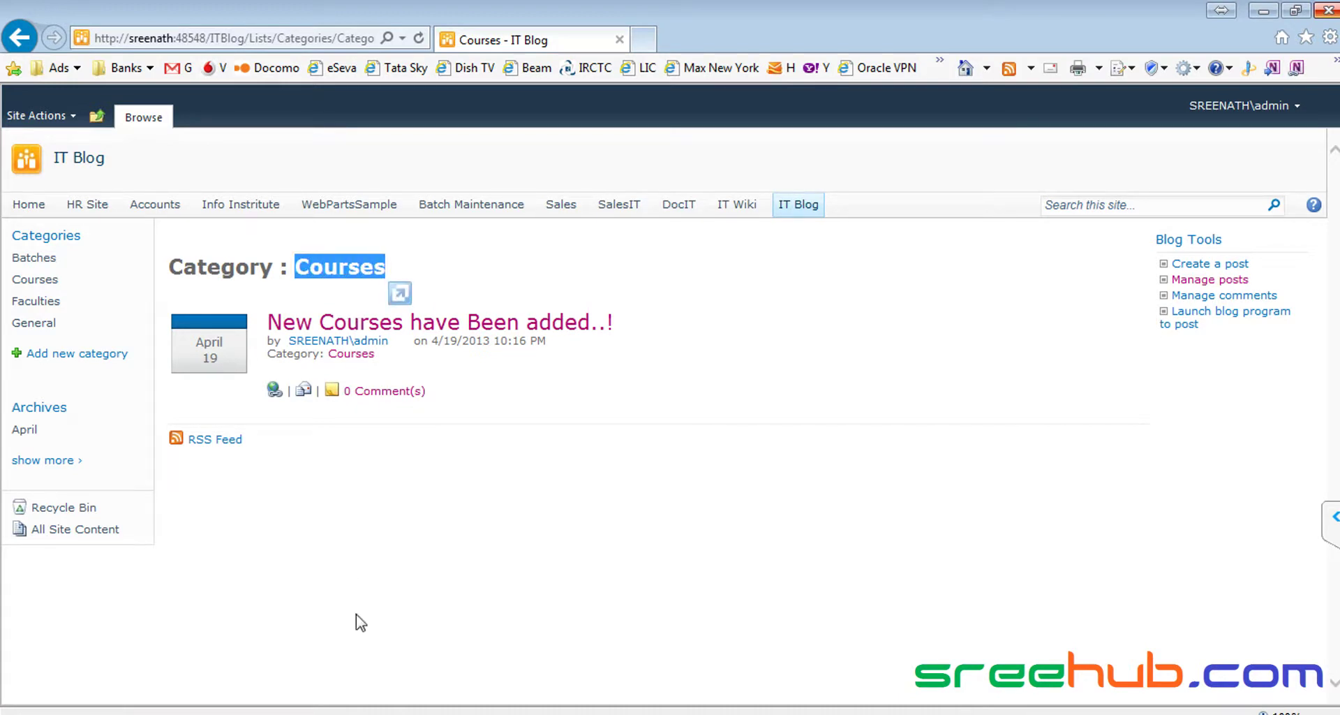
pyautogui.click(384, 302)
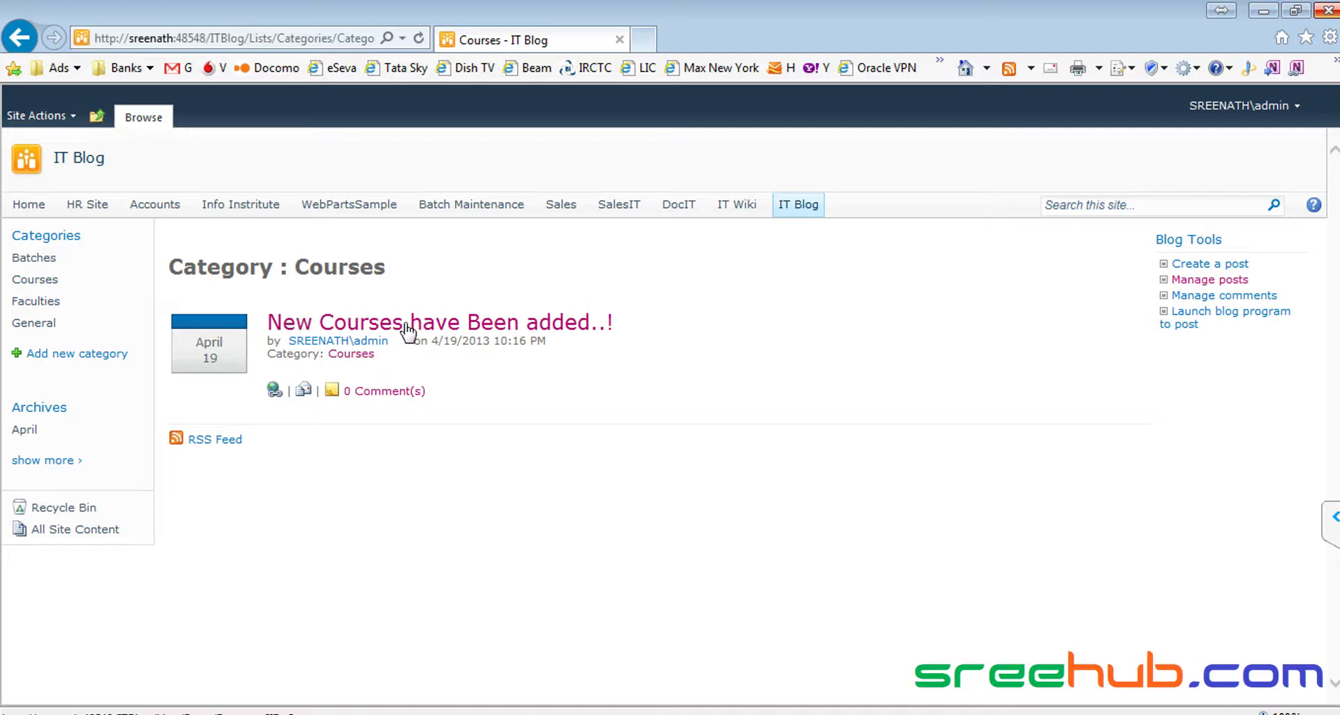
pyautogui.click(360, 326)
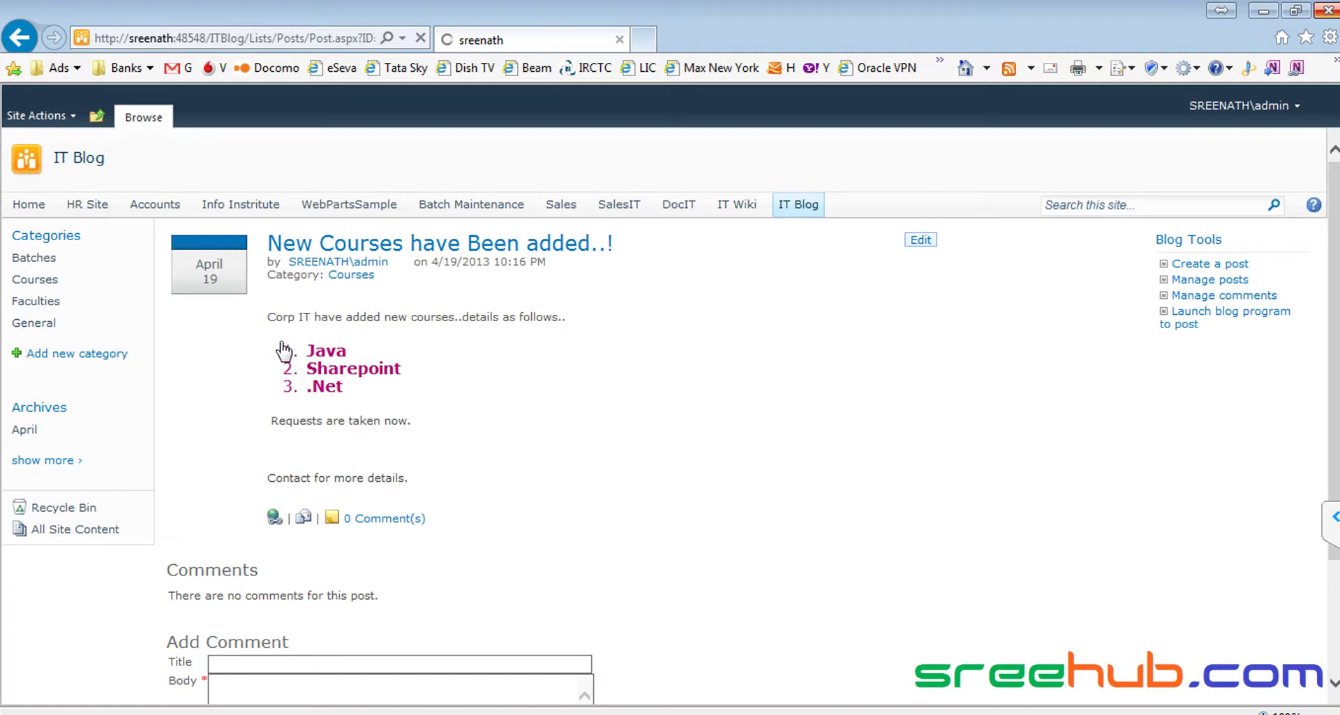
pyautogui.moveTo(259, 307); pyautogui.dragTo(426, 434)
pyautogui.click(446, 412)
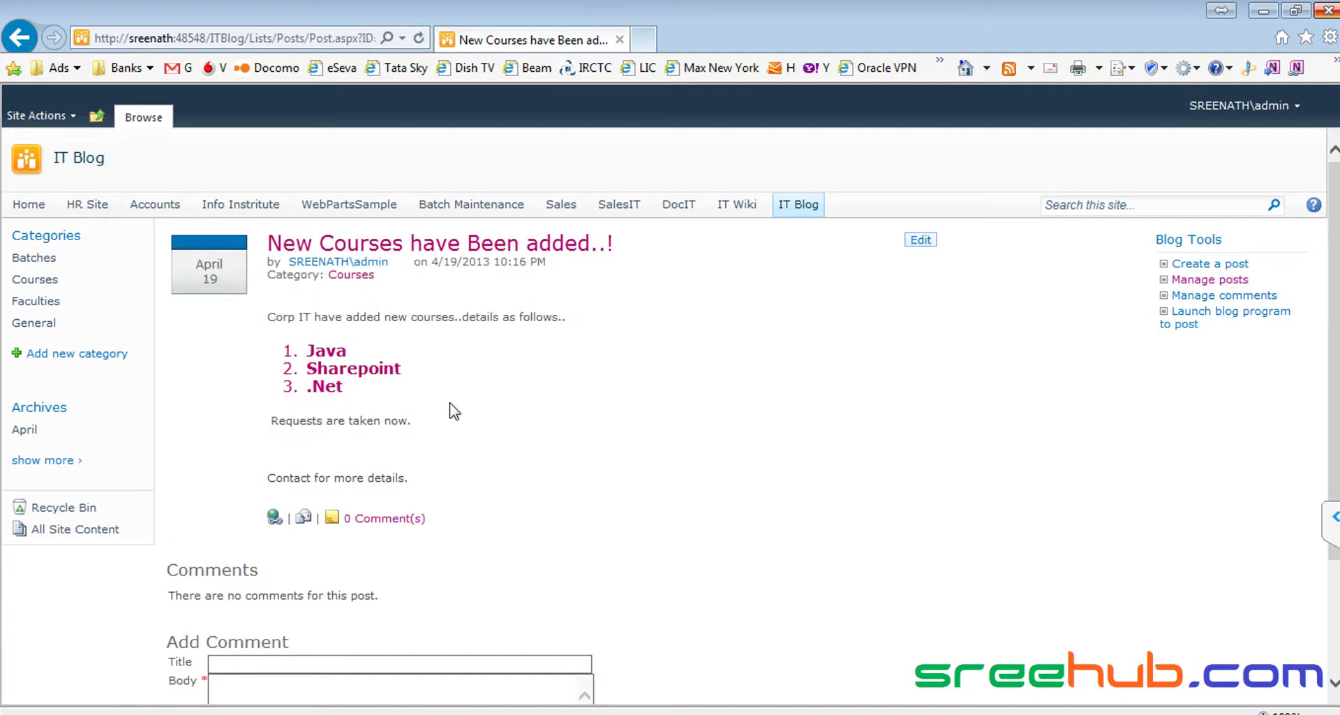
pyautogui.click(85, 167)
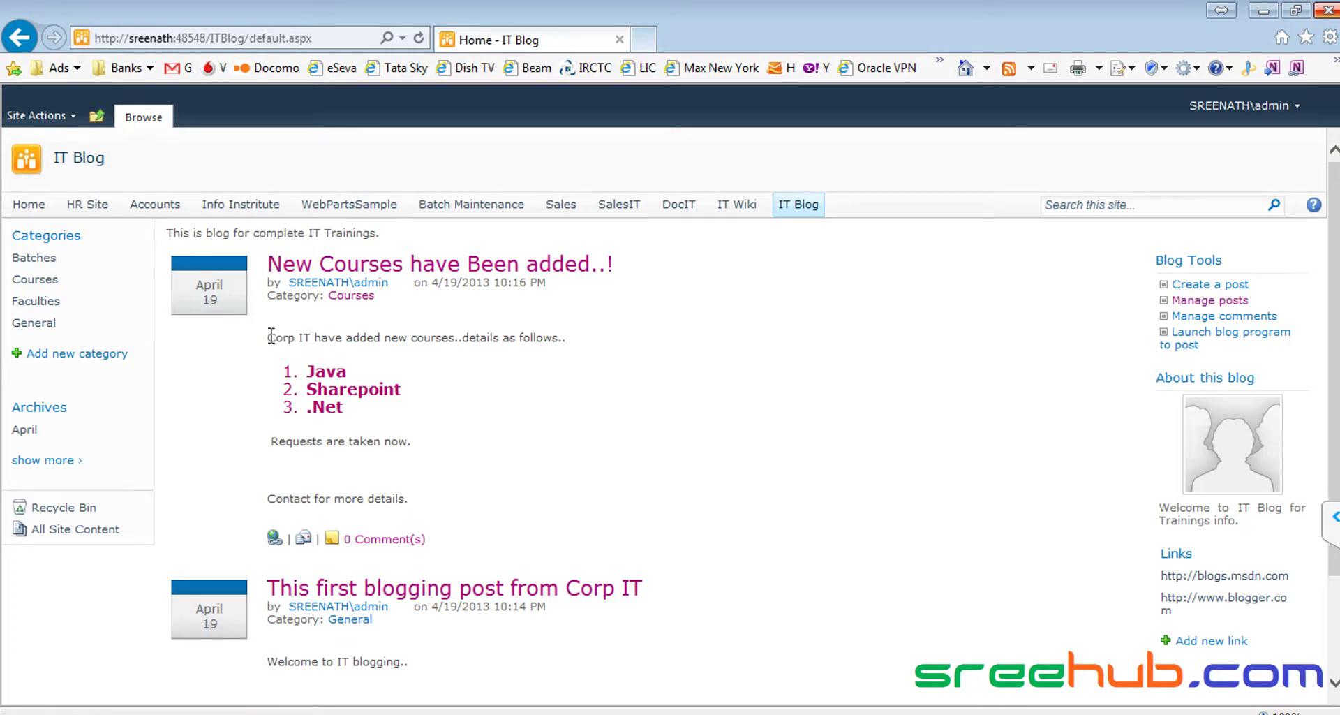
pyautogui.moveTo(266, 337); pyautogui.dragTo(436, 508)
pyautogui.click(440, 481)
pyautogui.scroll(-2, 442, 410)
pyautogui.scroll(2, 405, 436)
pyautogui.click(383, 541)
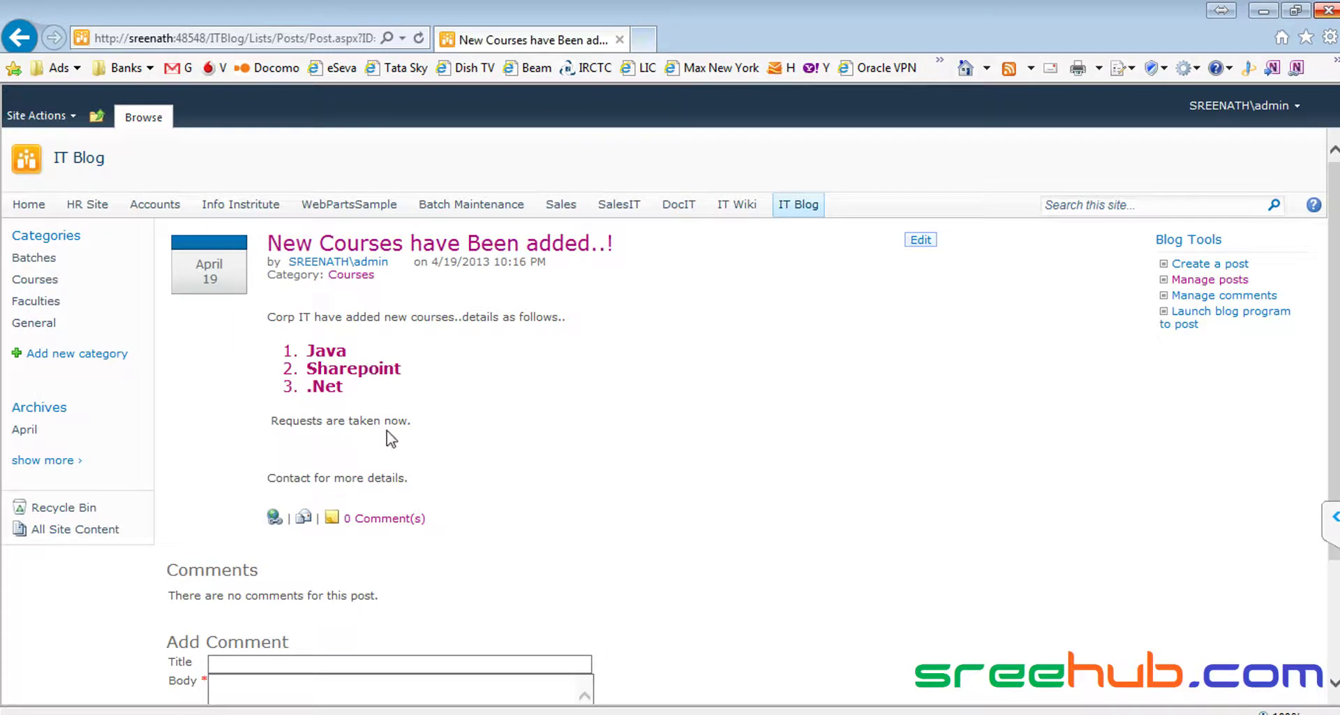
# - Post a reader comment reading 'can I get more info...' on the courses post
pyautogui.click(317, 542)
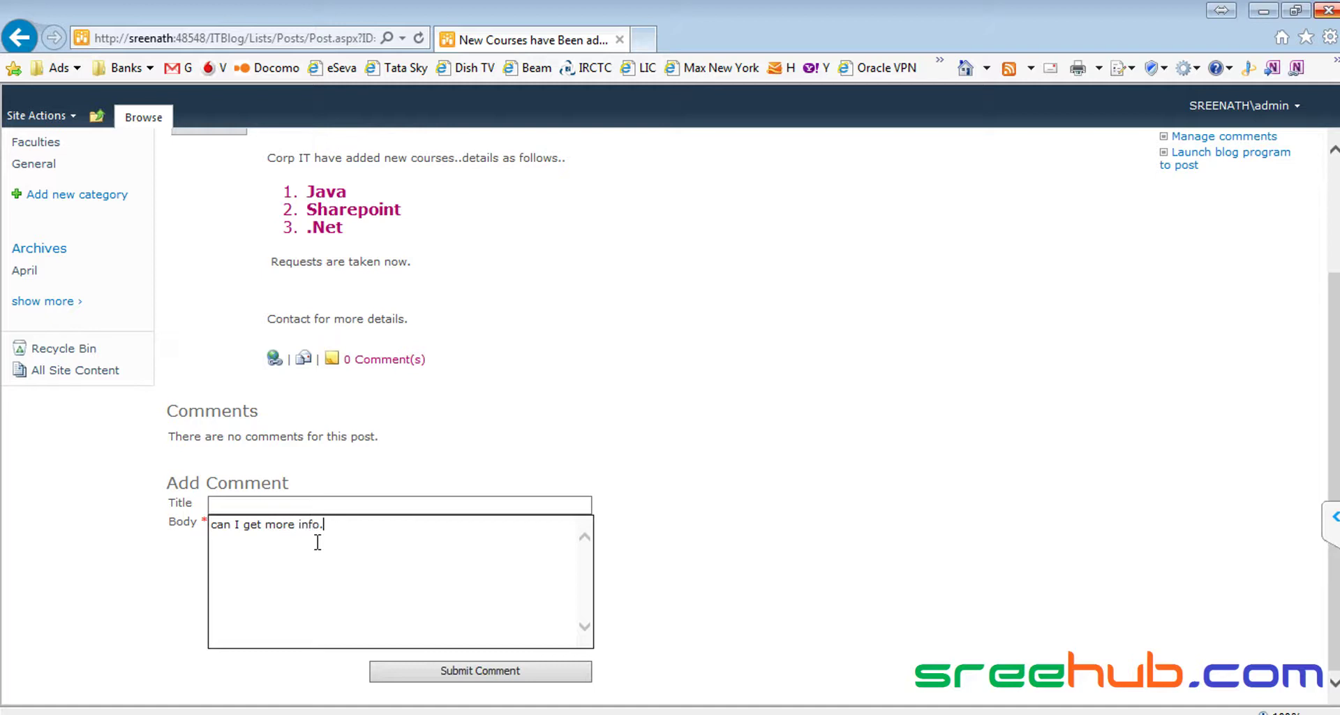
pyautogui.write('can I get more info...')
pyautogui.click(464, 675)
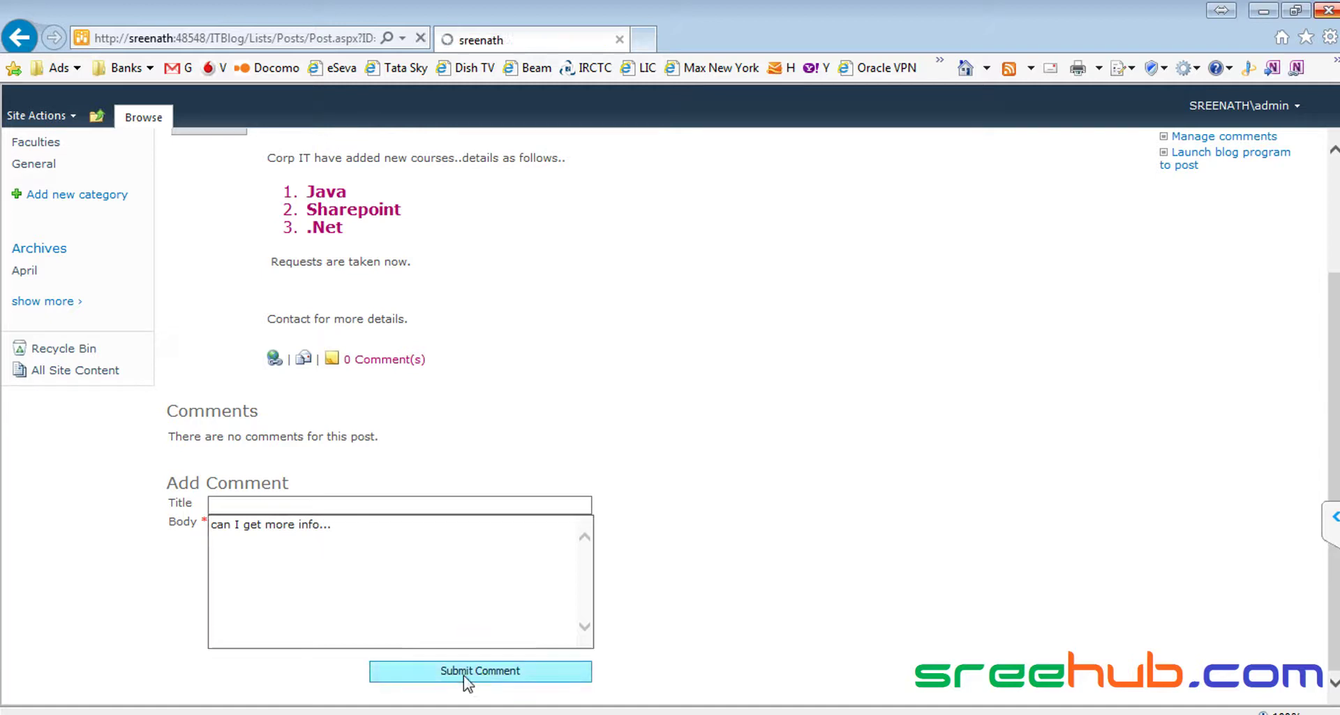
pyautogui.moveTo(168, 473); pyautogui.dragTo(255, 476)
pyautogui.scroll(3, 344, 469)
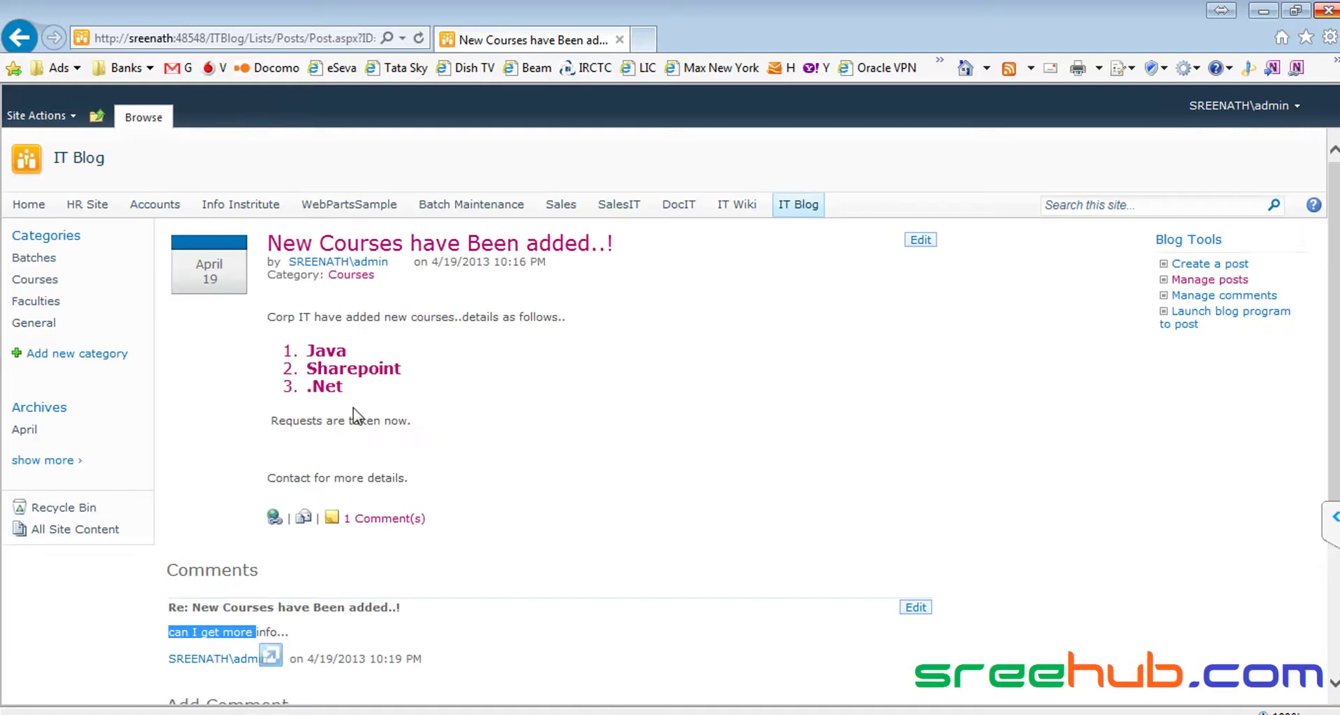
# - Return to the blog home and open the New Courses post's comments page
pyautogui.click(78, 159)
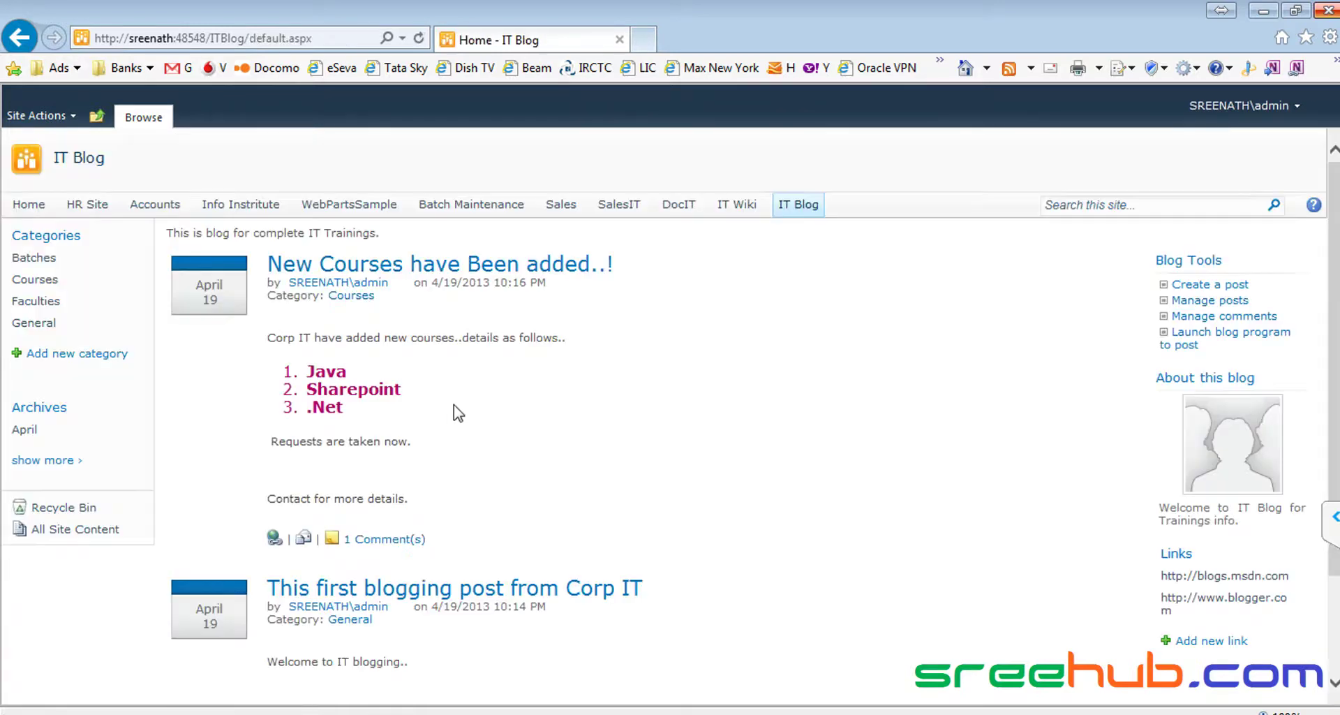
pyautogui.click(370, 542)
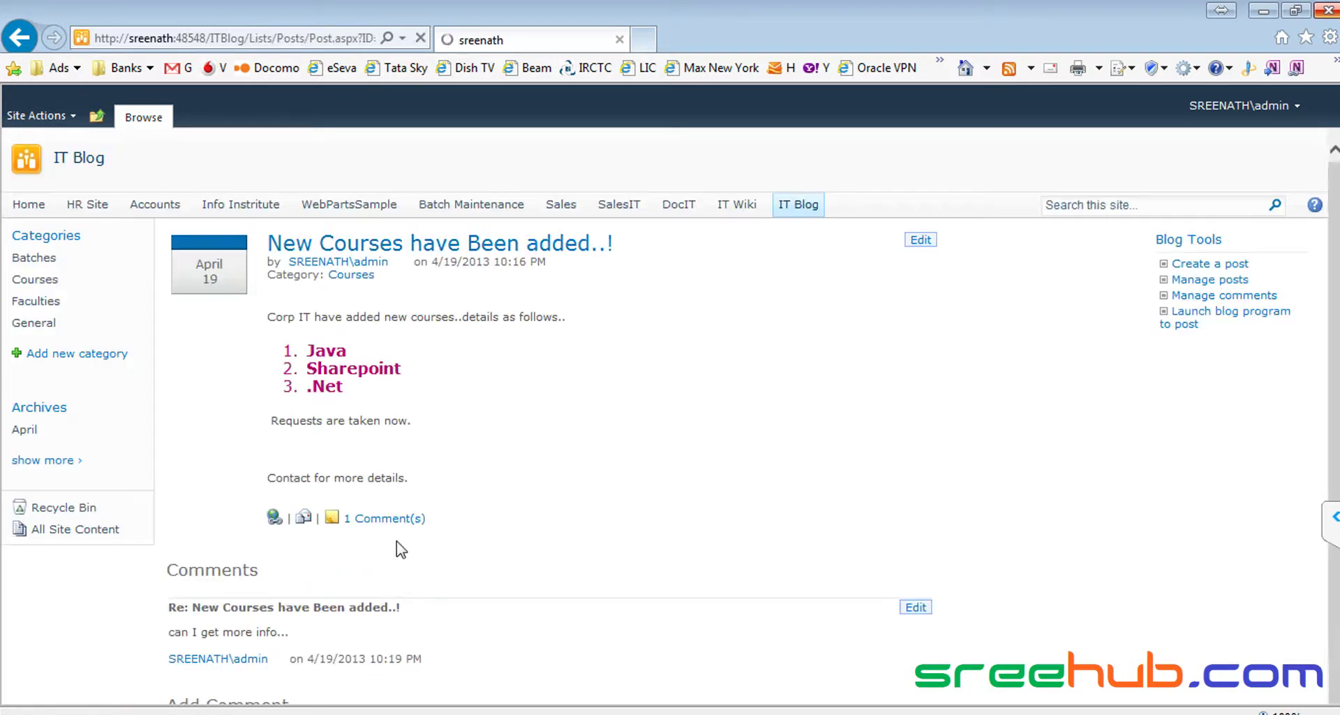
pyautogui.scroll(-3, 399, 509)
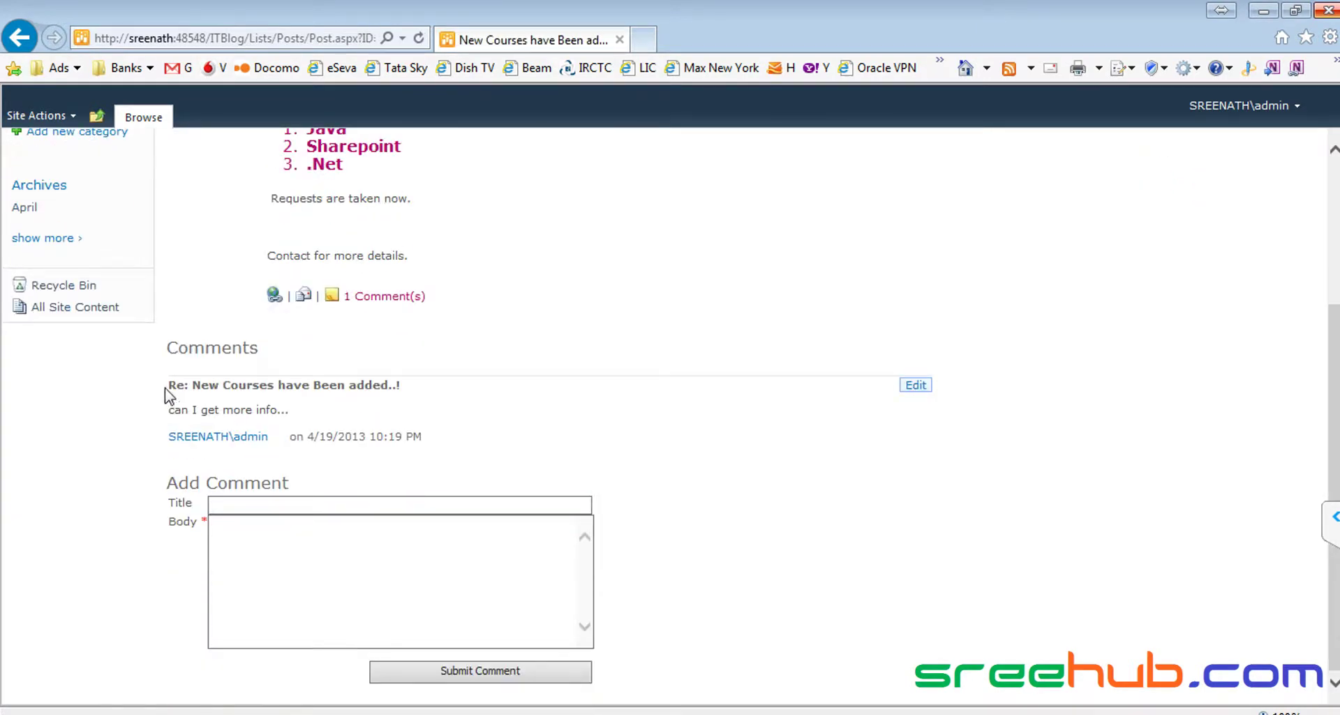
pyautogui.moveTo(197, 388); pyautogui.dragTo(286, 412)
pyautogui.click(153, 468)
pyautogui.moveTo(427, 438); pyautogui.dragTo(288, 457)
pyautogui.click(269, 502)
pyautogui.click(271, 531)
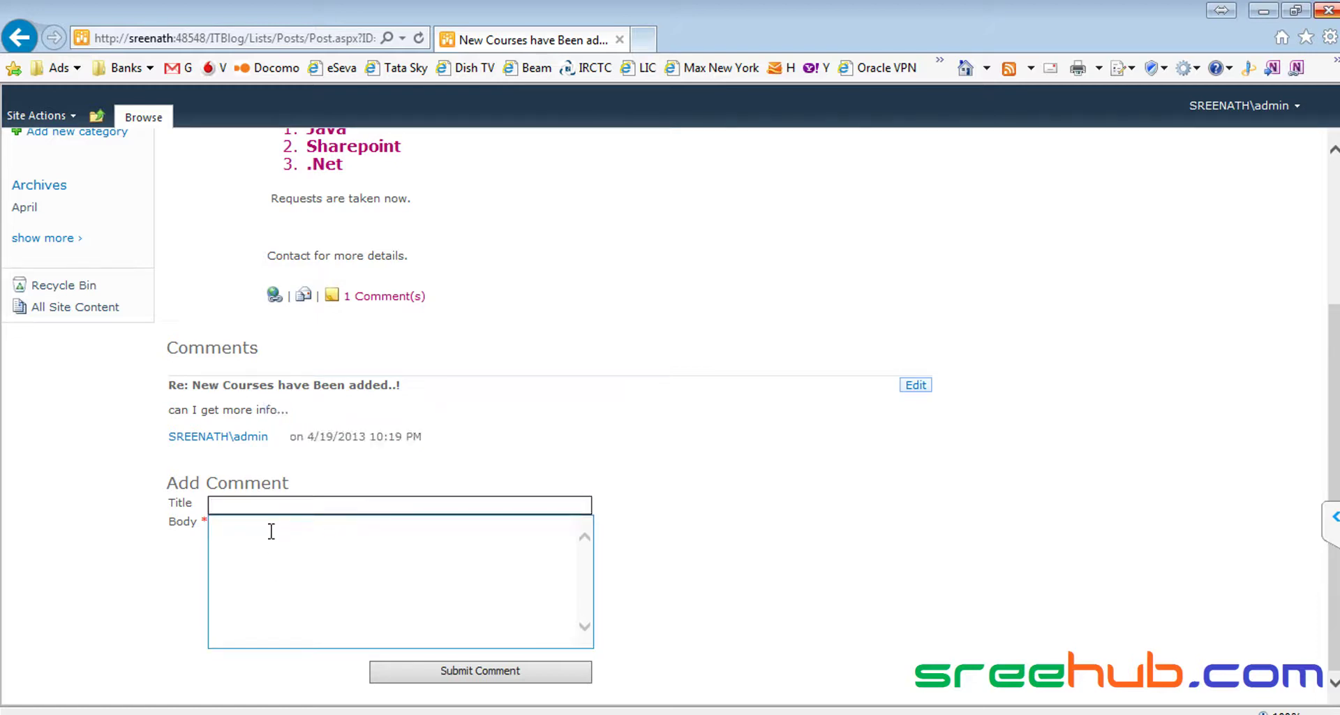
pyautogui.scroll(3, 335, 401)
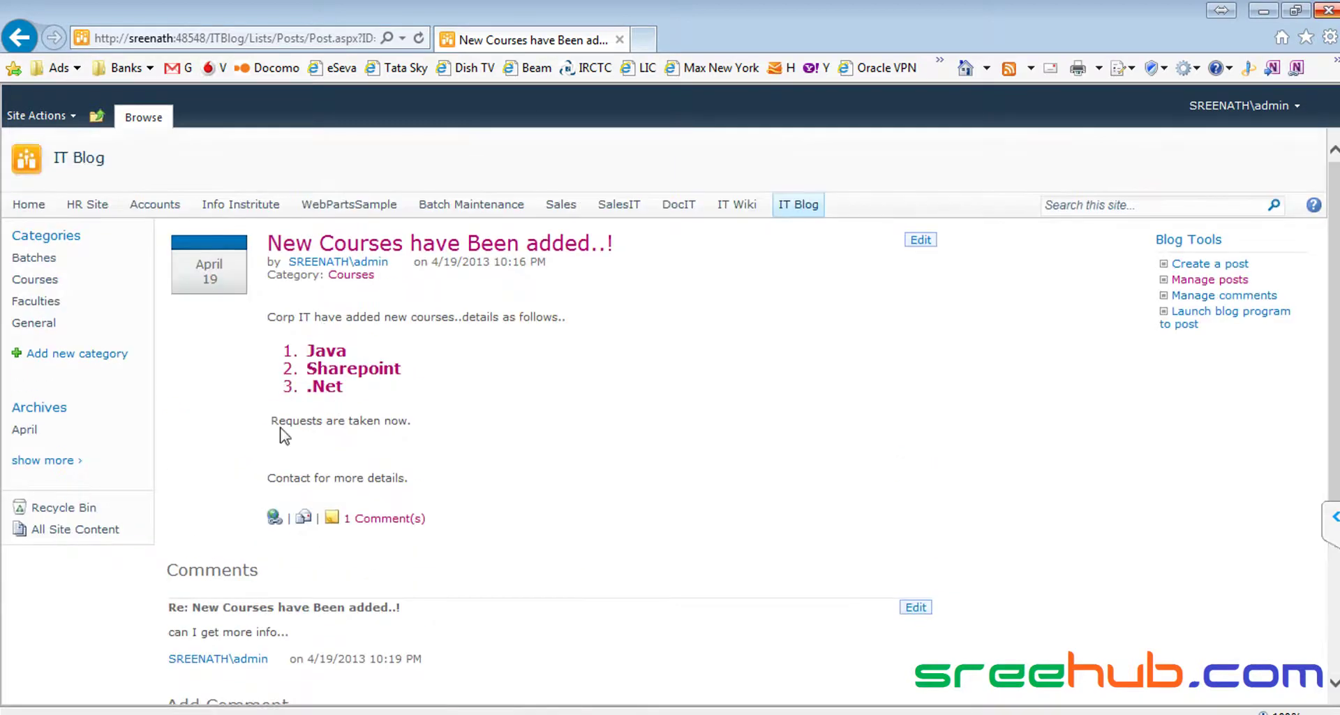
# - Edit the comment to read 'can I get more info on courses.....' and save it
pyautogui.click(914, 609)
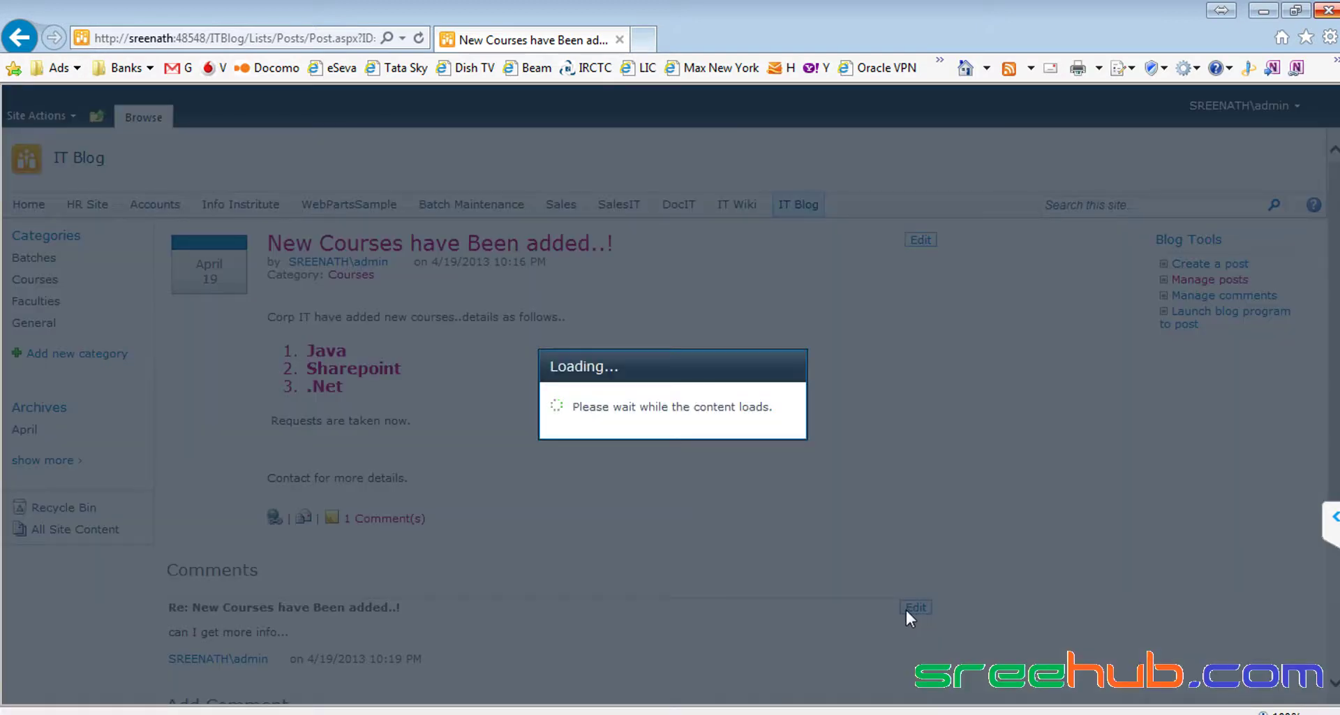
pyautogui.click(684, 396)
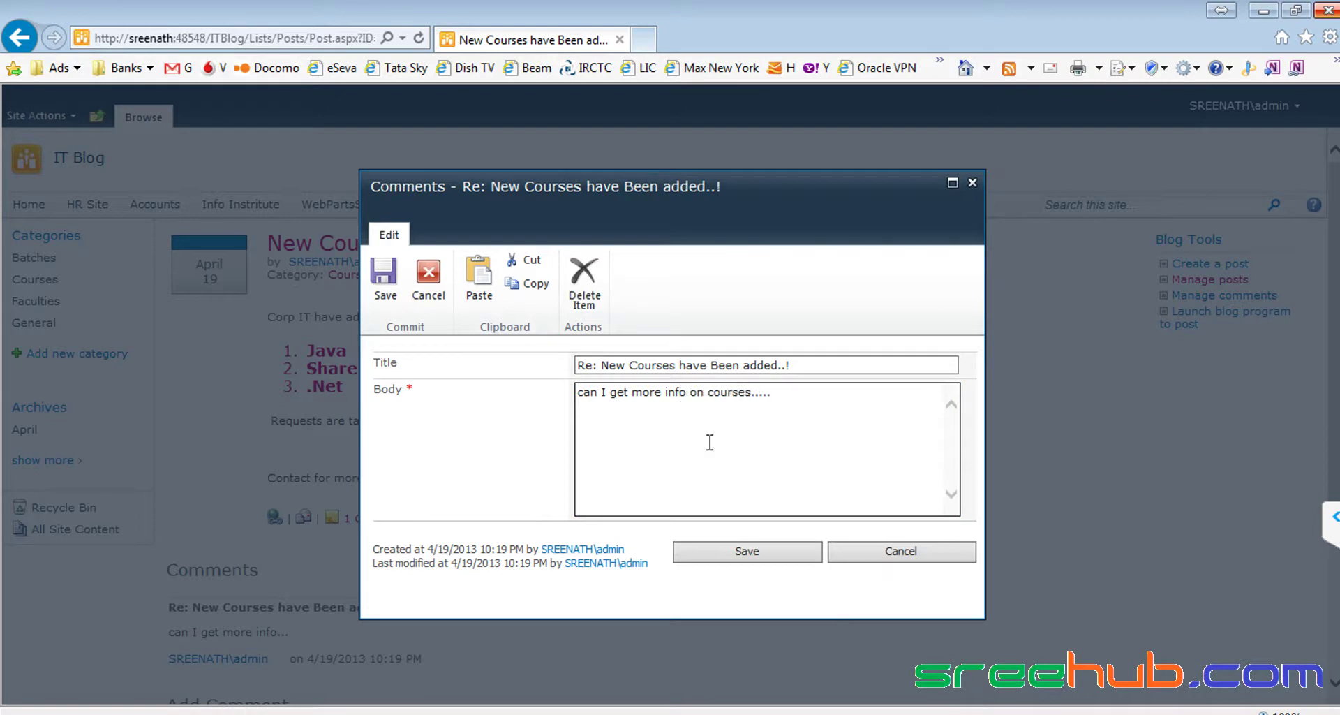
pyautogui.click(784, 550)
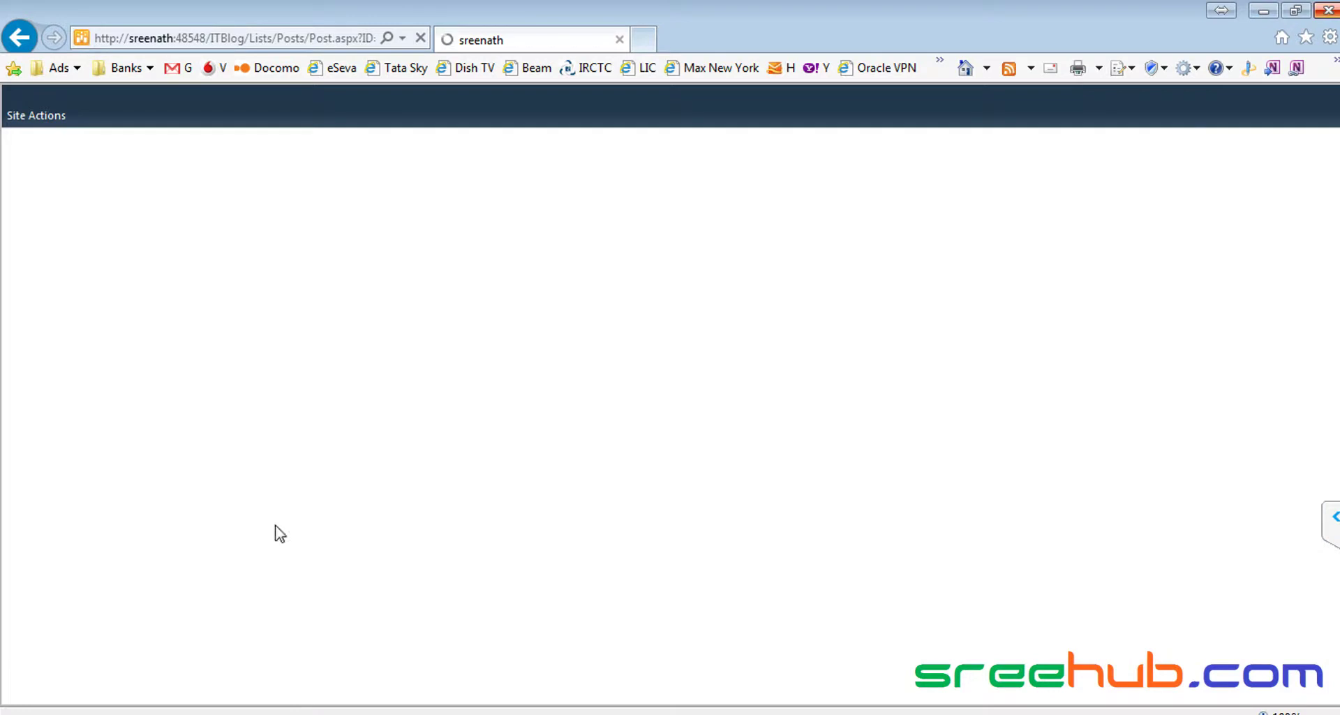
pyautogui.moveTo(170, 630); pyautogui.dragTo(344, 633)
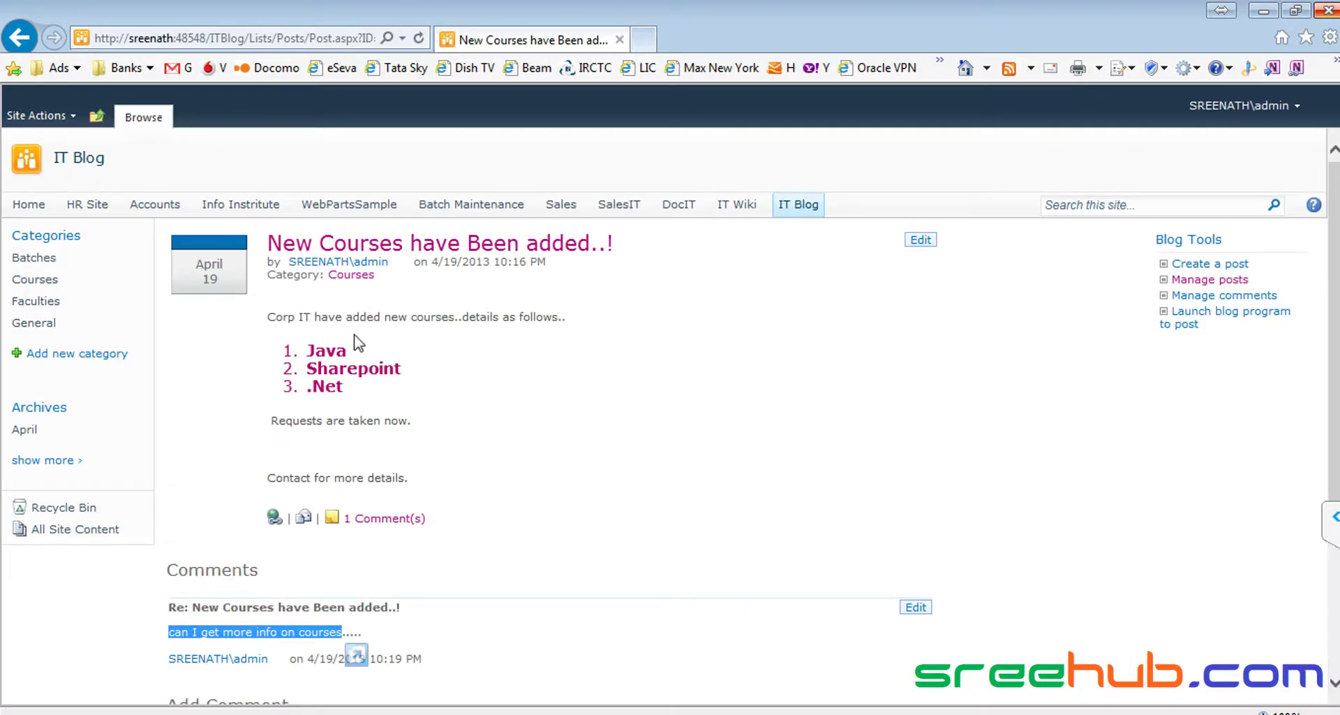
# - Add Android after .Net as the fourth numbered course, publish, and return to the blog home
pyautogui.click(920, 240)
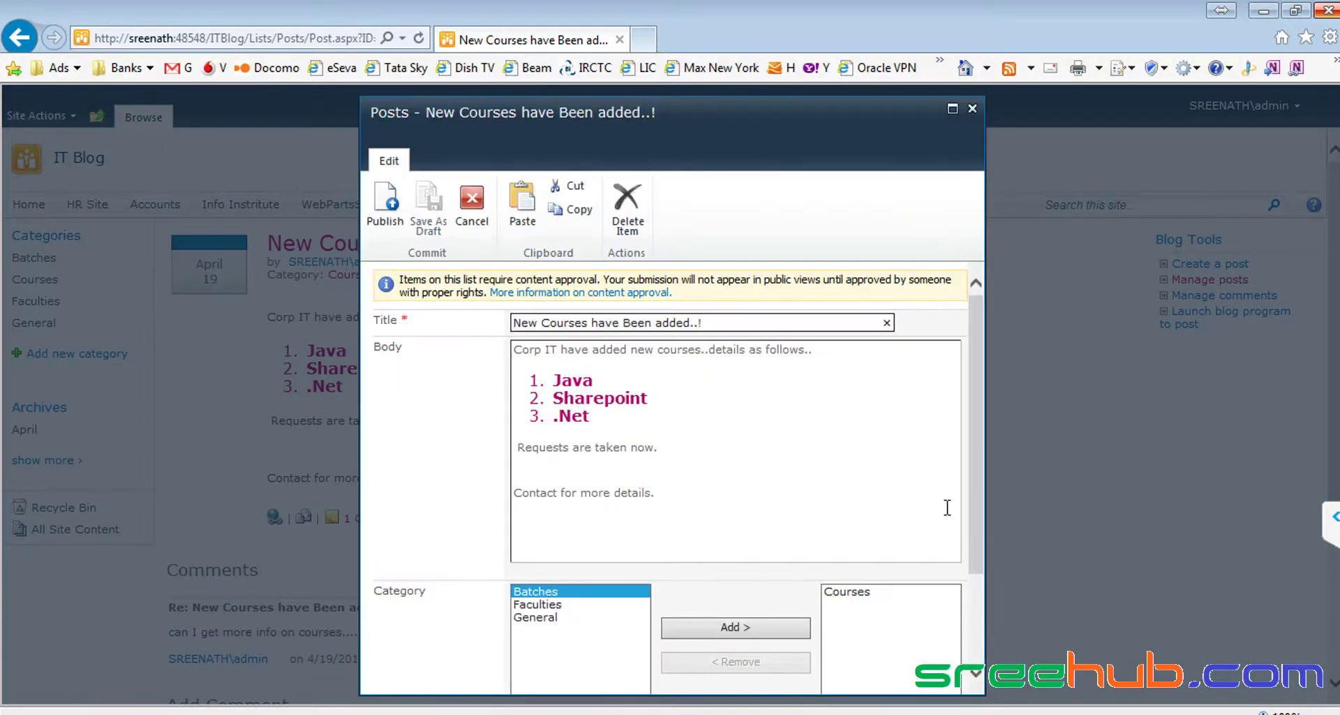
pyautogui.click(610, 416)
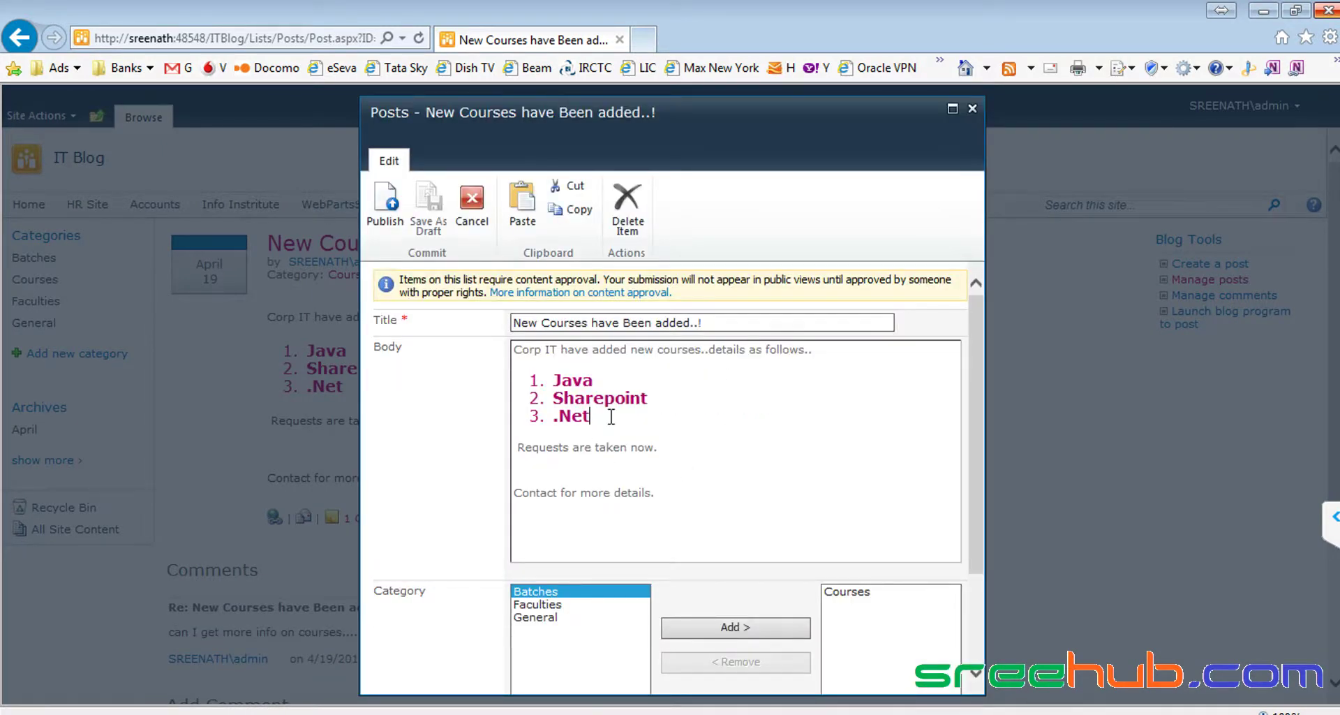
pyautogui.press('Return')
pyautogui.write('Android')
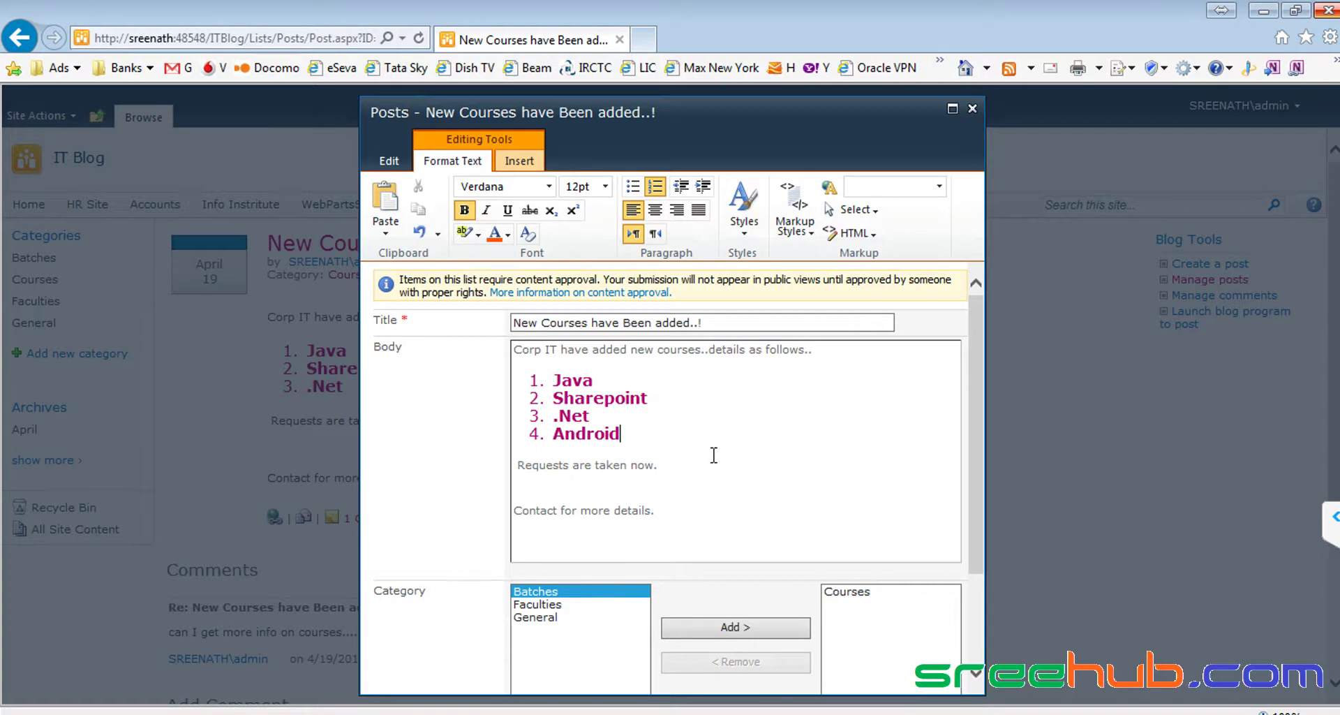
pyautogui.scroll(-3, 713, 455)
pyautogui.click(717, 656)
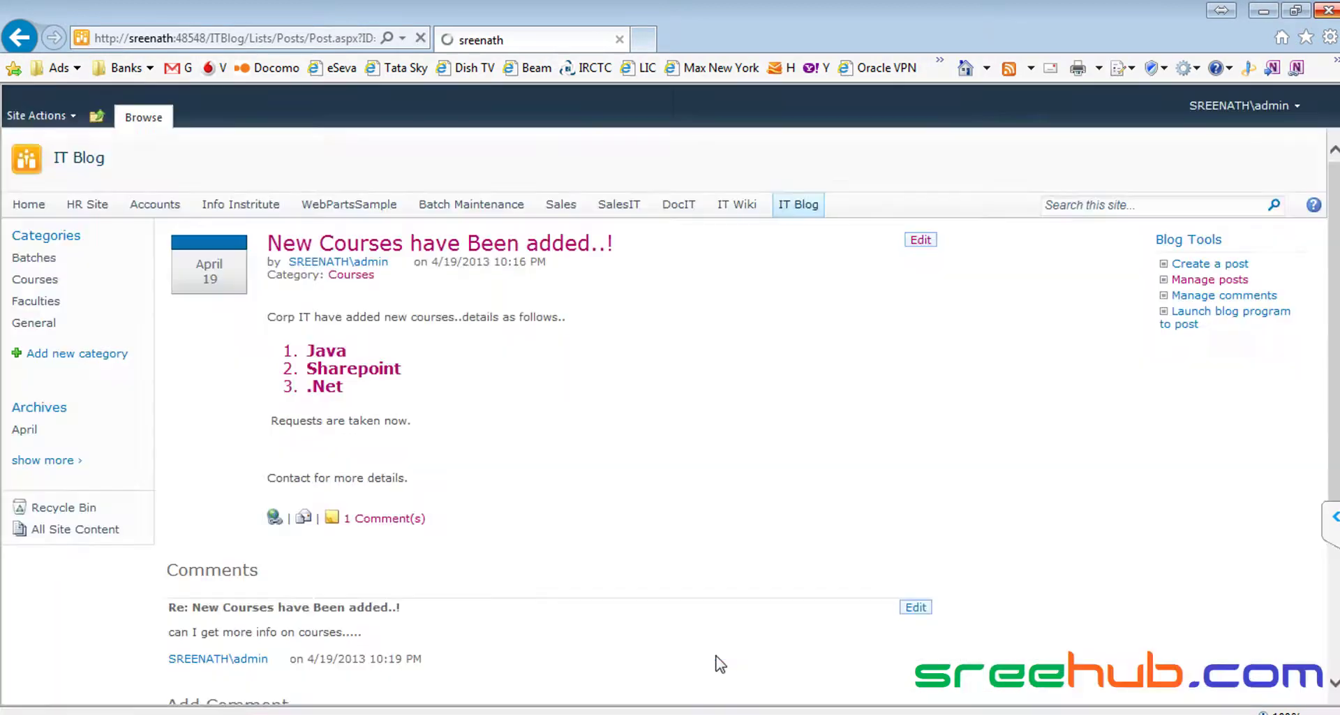
pyautogui.click(89, 159)
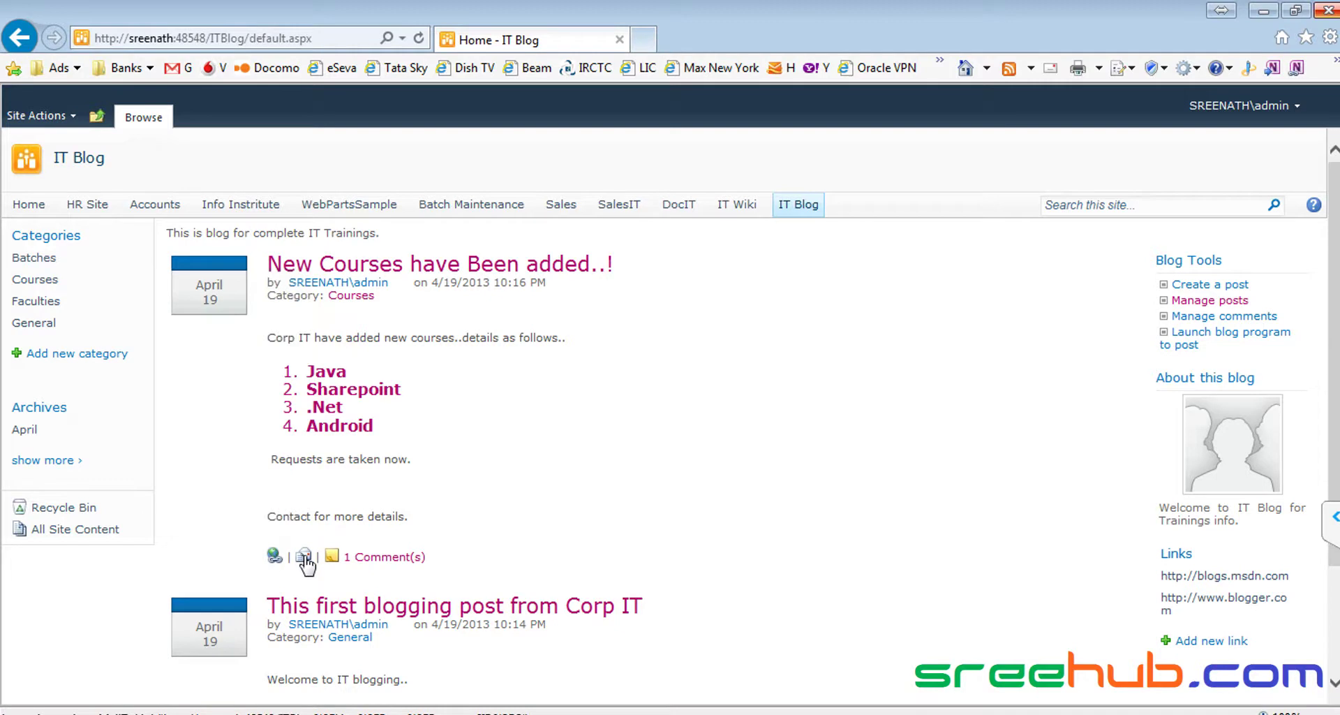
# - Open the New Courses post's page and check its Java, Sharepoint, .Net and Android list
pyautogui.click(383, 269)
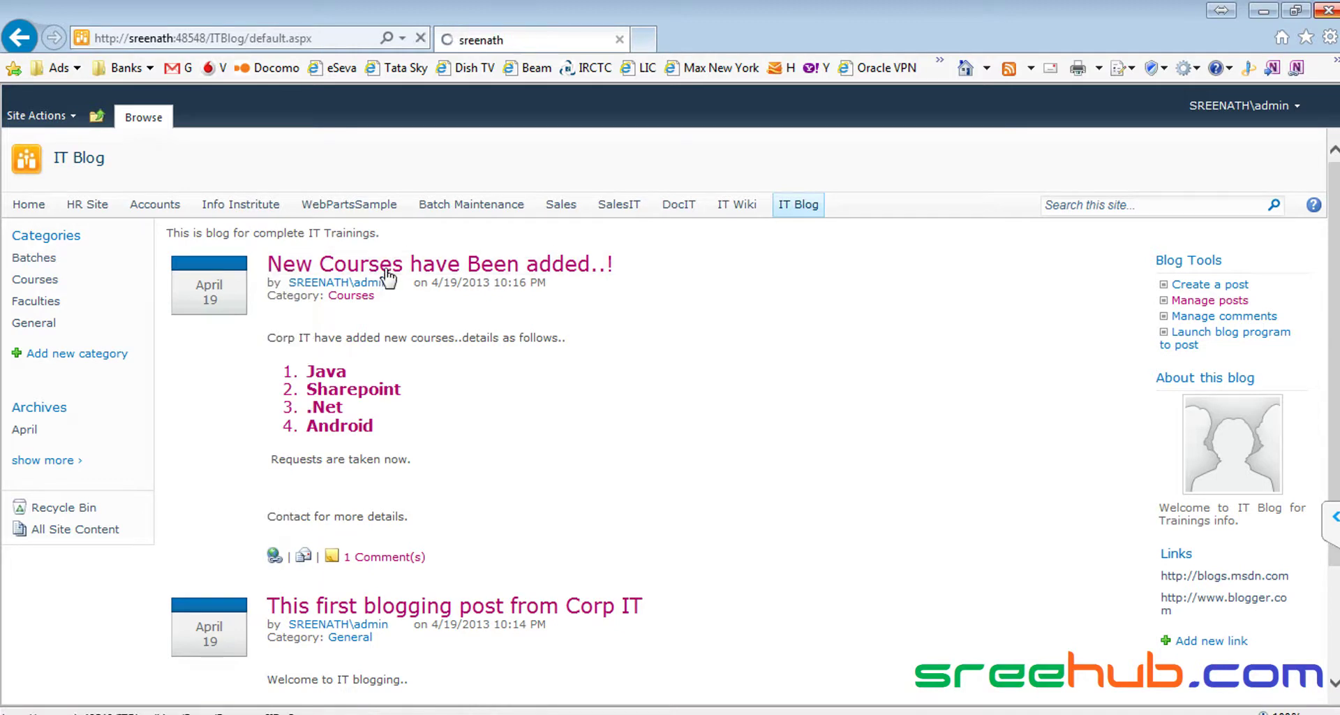
pyautogui.scroll(-3, 544, 418)
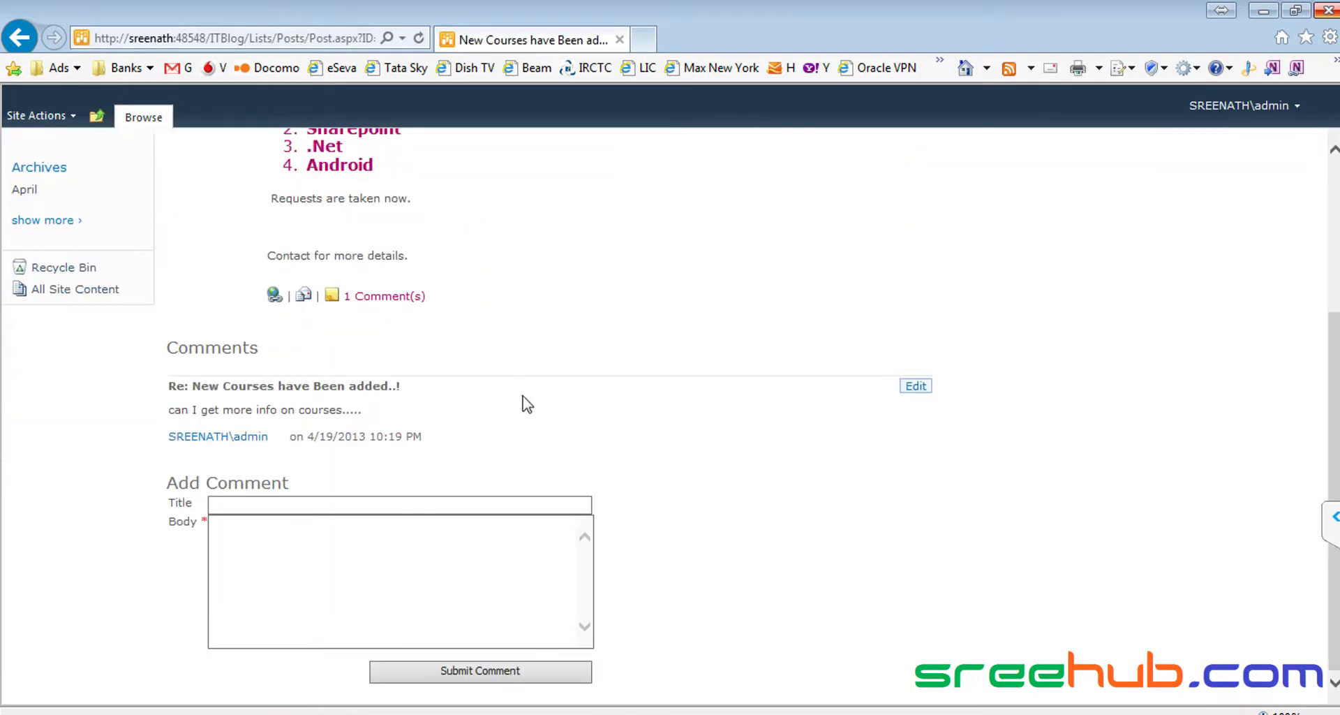
pyautogui.scroll(3, 272, 426)
pyautogui.moveTo(279, 360); pyautogui.dragTo(487, 410)
pyautogui.click(487, 412)
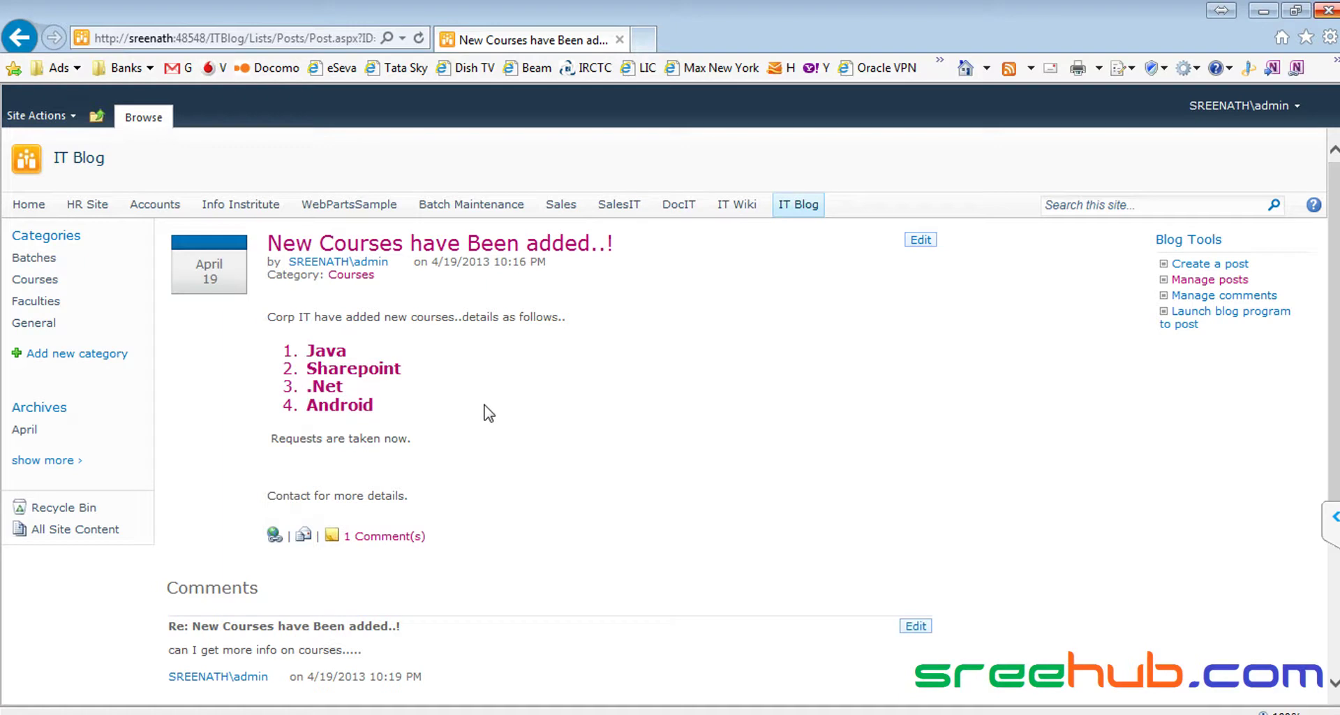
# - Try the post's E-mail link and permalink, then switch between open programs
pyautogui.click(306, 536)
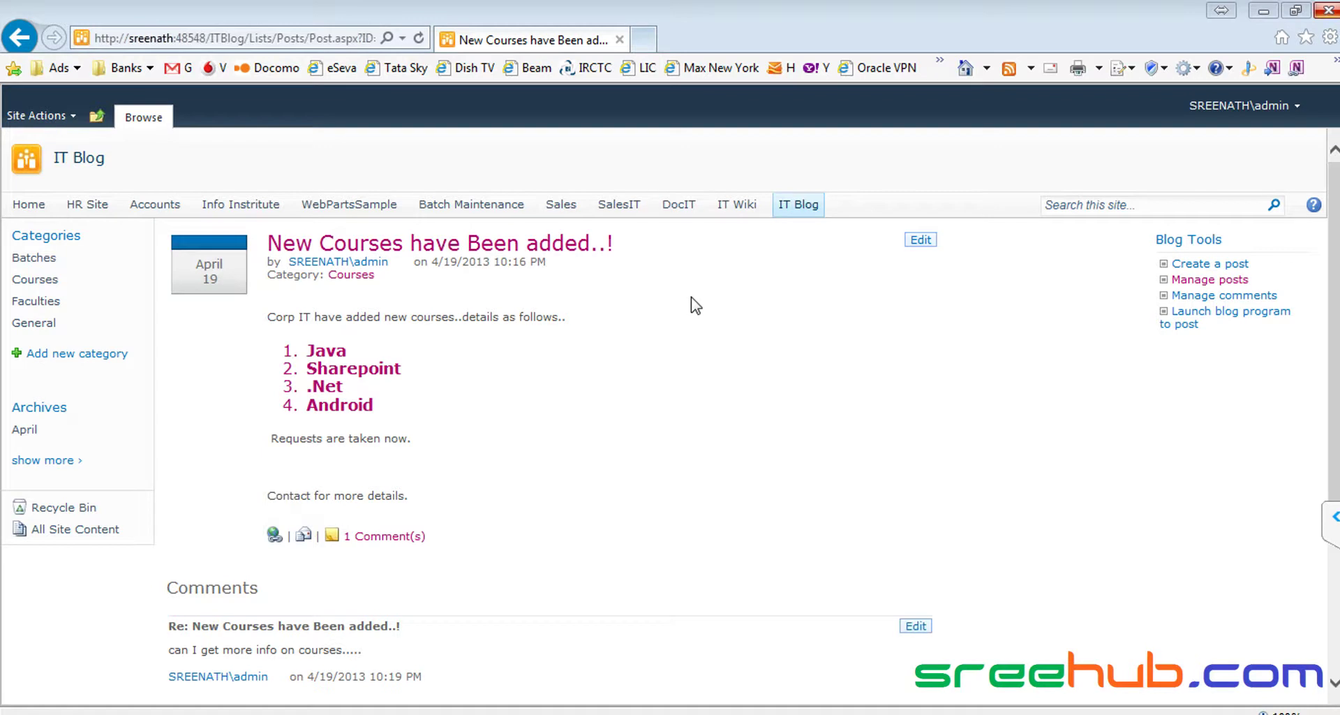
pyautogui.click(274, 535)
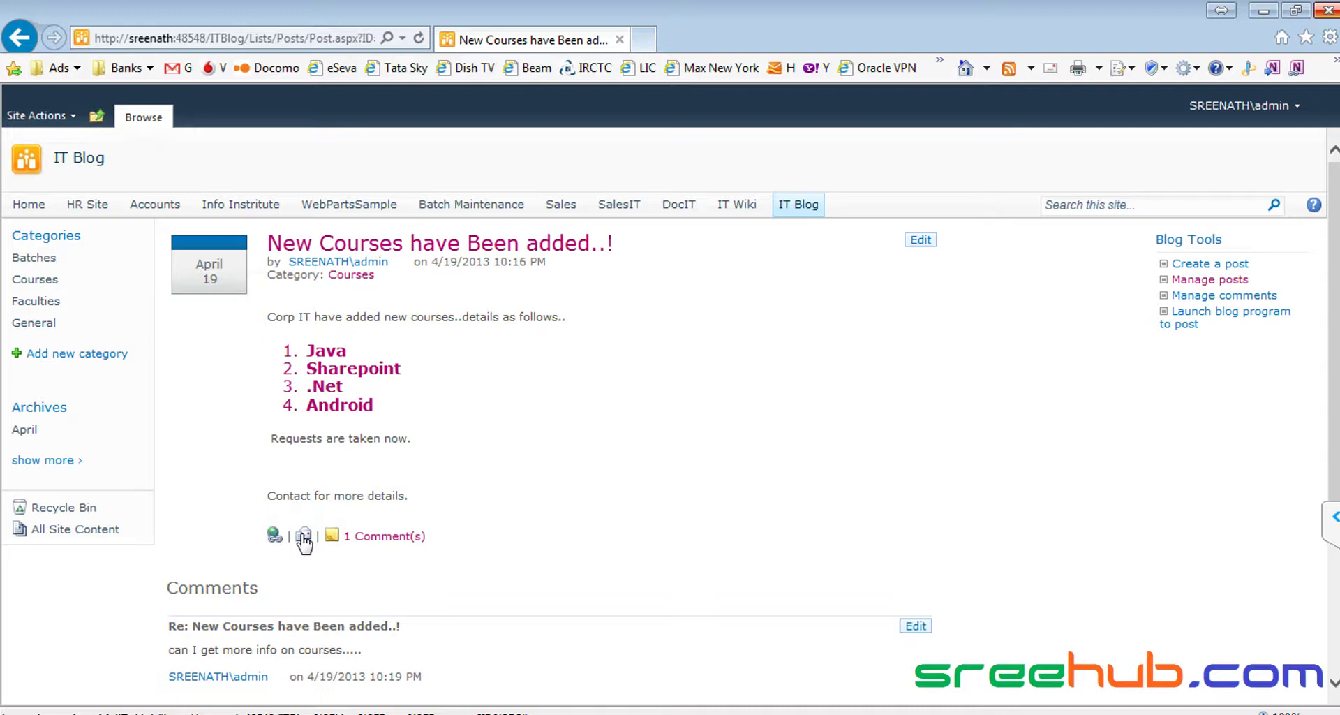
pyautogui.hotkey('alt', 'Tab')
pyautogui.hotkey('alt', 'Tab')
pyautogui.hotkey('alt', 'Tab')
pyautogui.hotkey('alt', 'Tab')
pyautogui.hotkey('alt', 'Tab')
pyautogui.hotkey('alt', 'Tab')
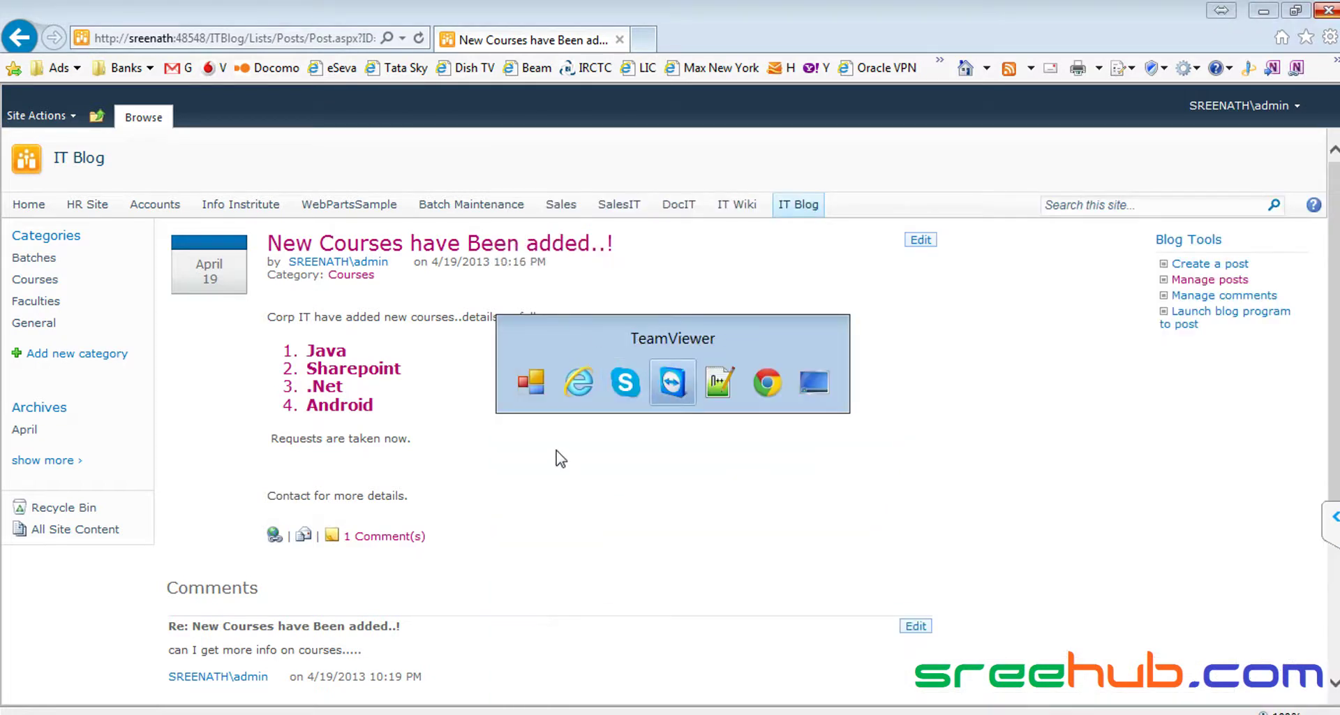
pyautogui.hotkey('alt', 'Tab')
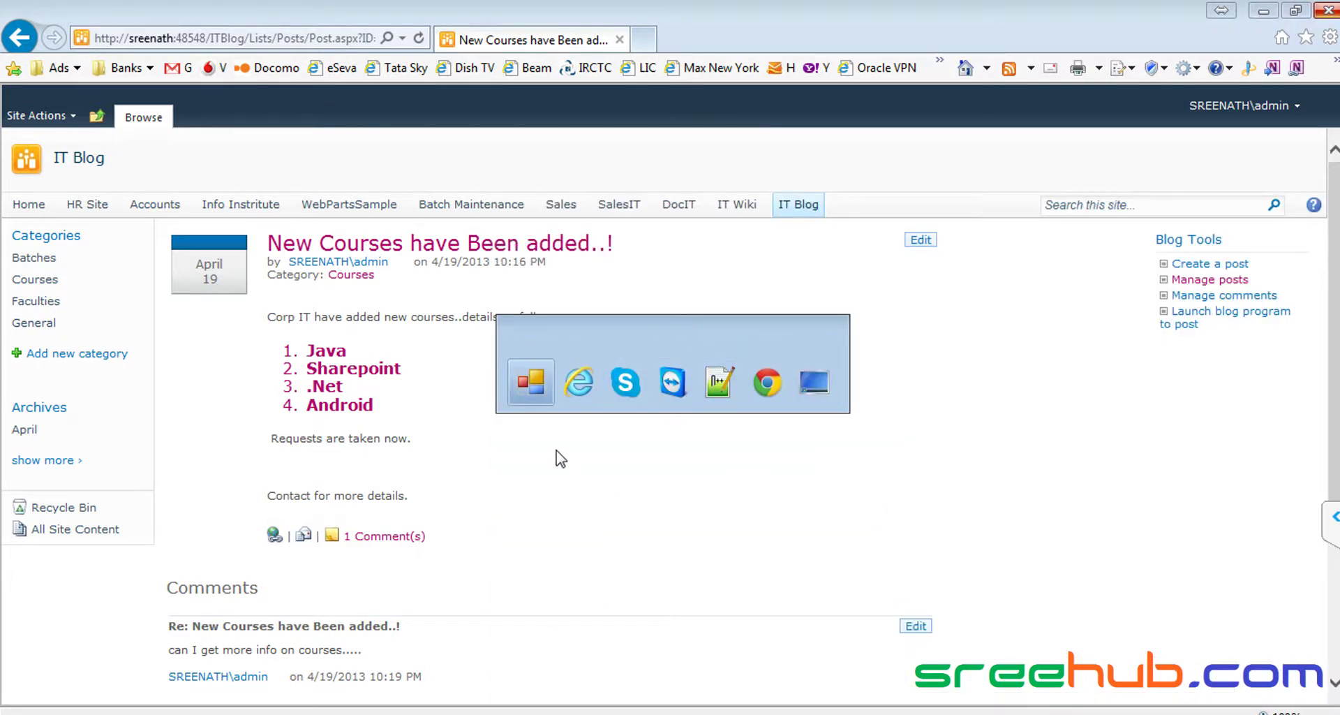
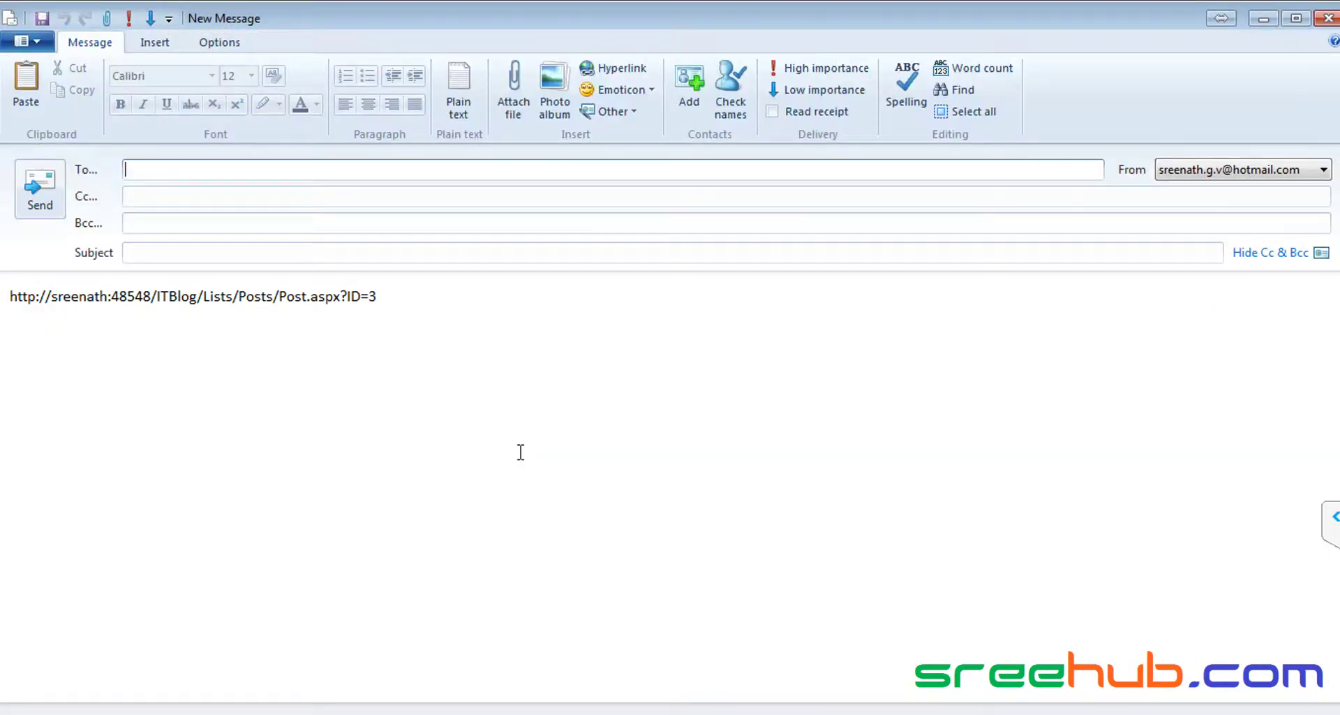
# - Copy the post link from the mail message and load it in a new Chrome tab
pyautogui.moveTo(404, 294); pyautogui.dragTo(23, 298)
pyautogui.hotkey('ctrl', 'c')
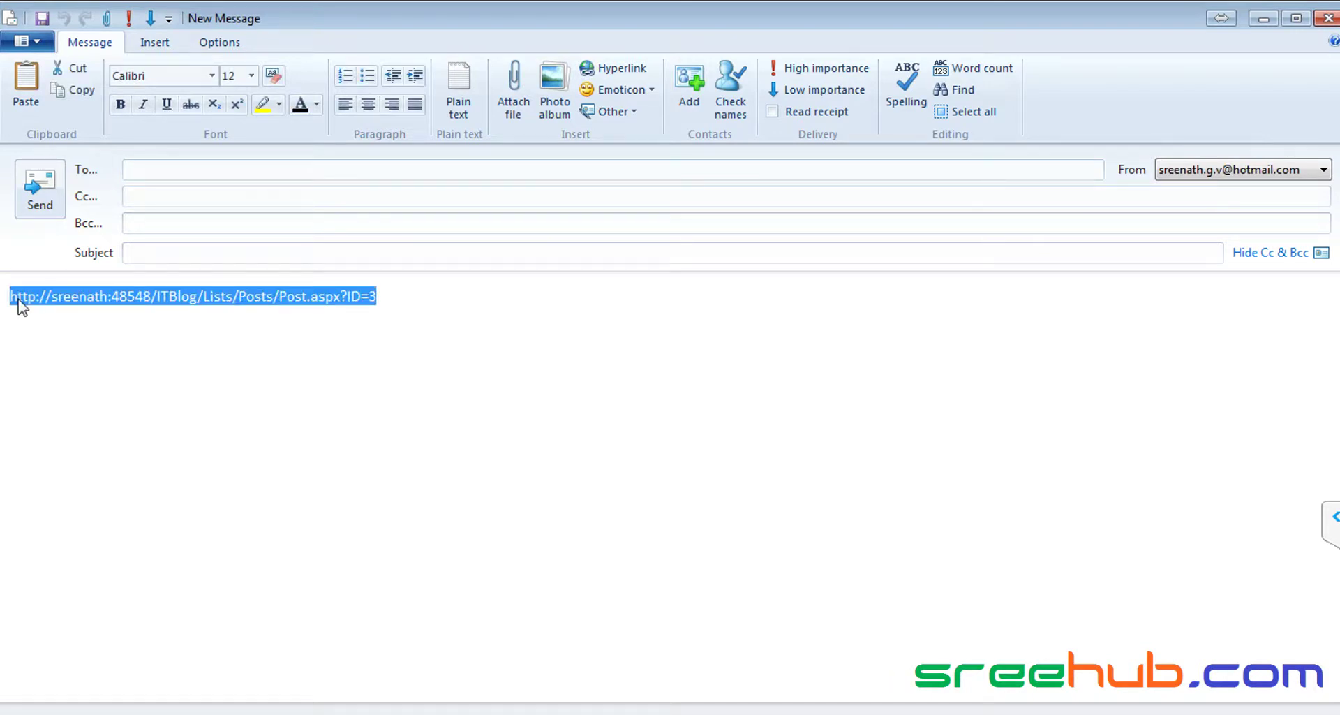
pyautogui.hotkey('alt', 'Tab')
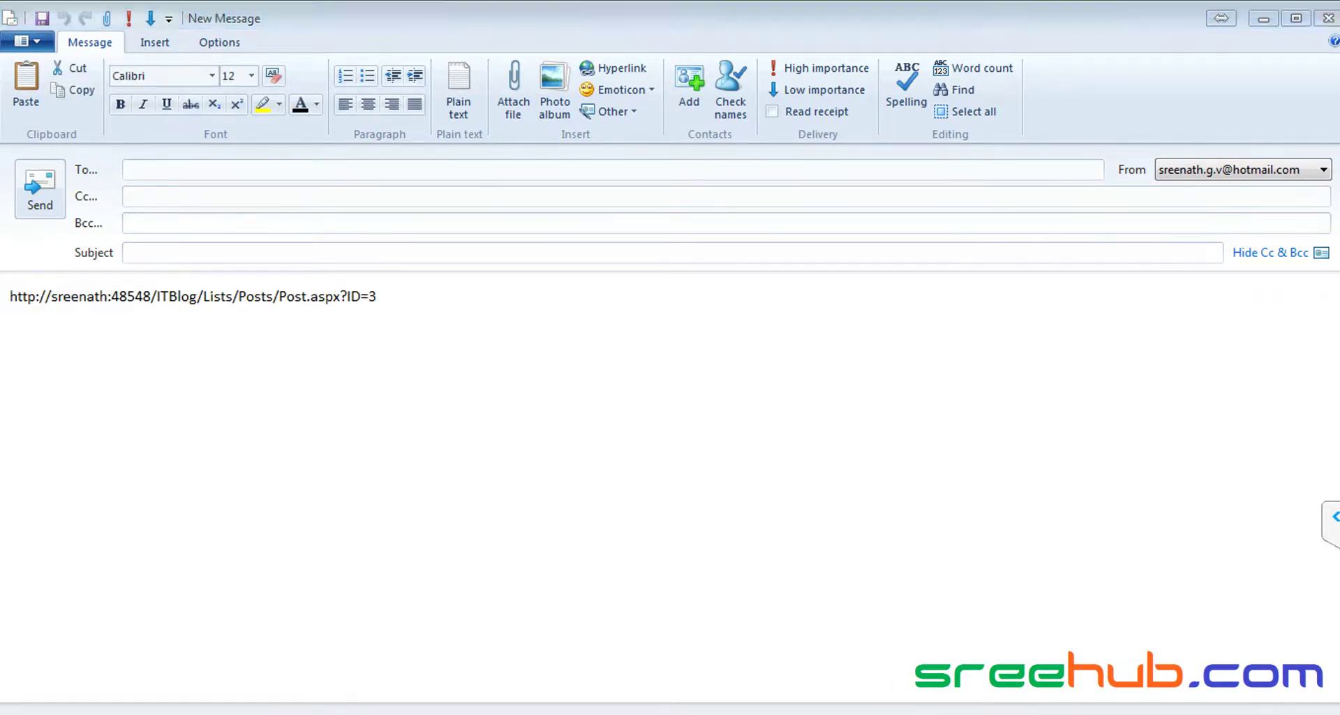
pyautogui.click(222, 10)
pyautogui.hotkey('ctrl', 'v')
pyautogui.press('Return')
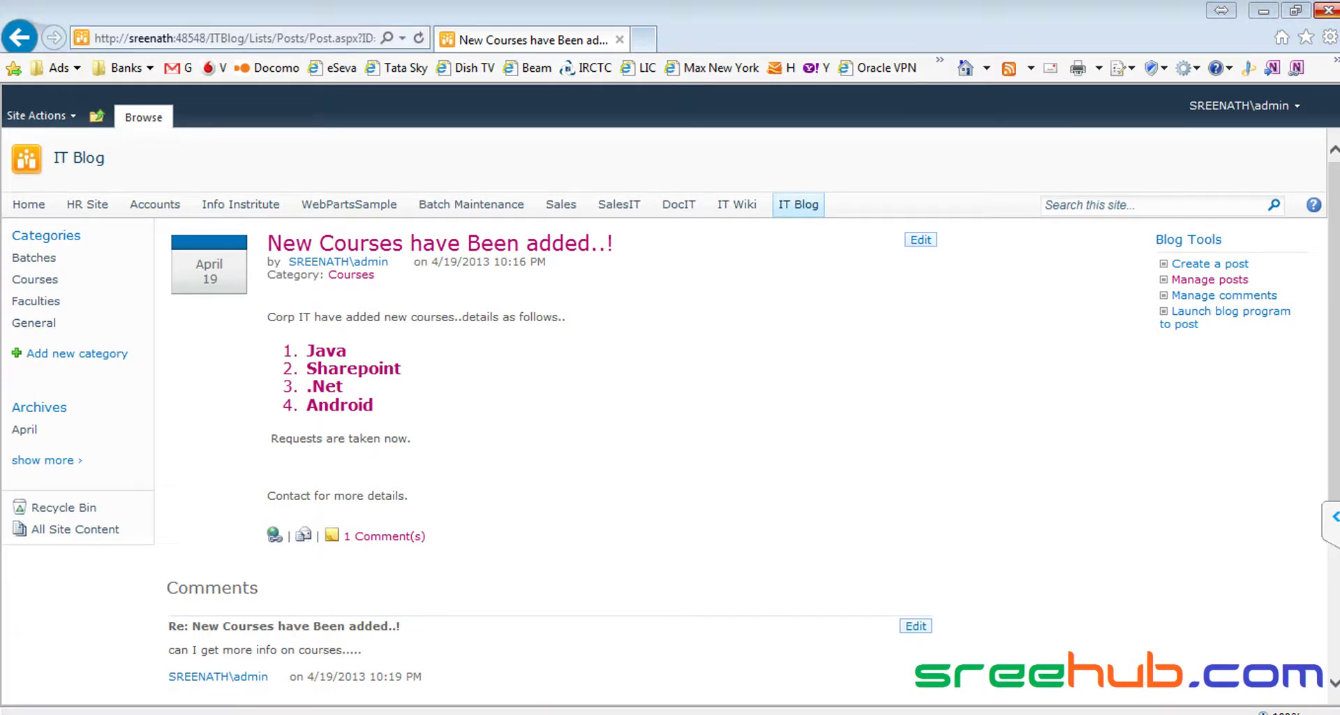
# - Click into the message's recipient field, then move through Internet Explorer back to Chrome's post window
pyautogui.click(157, 168)
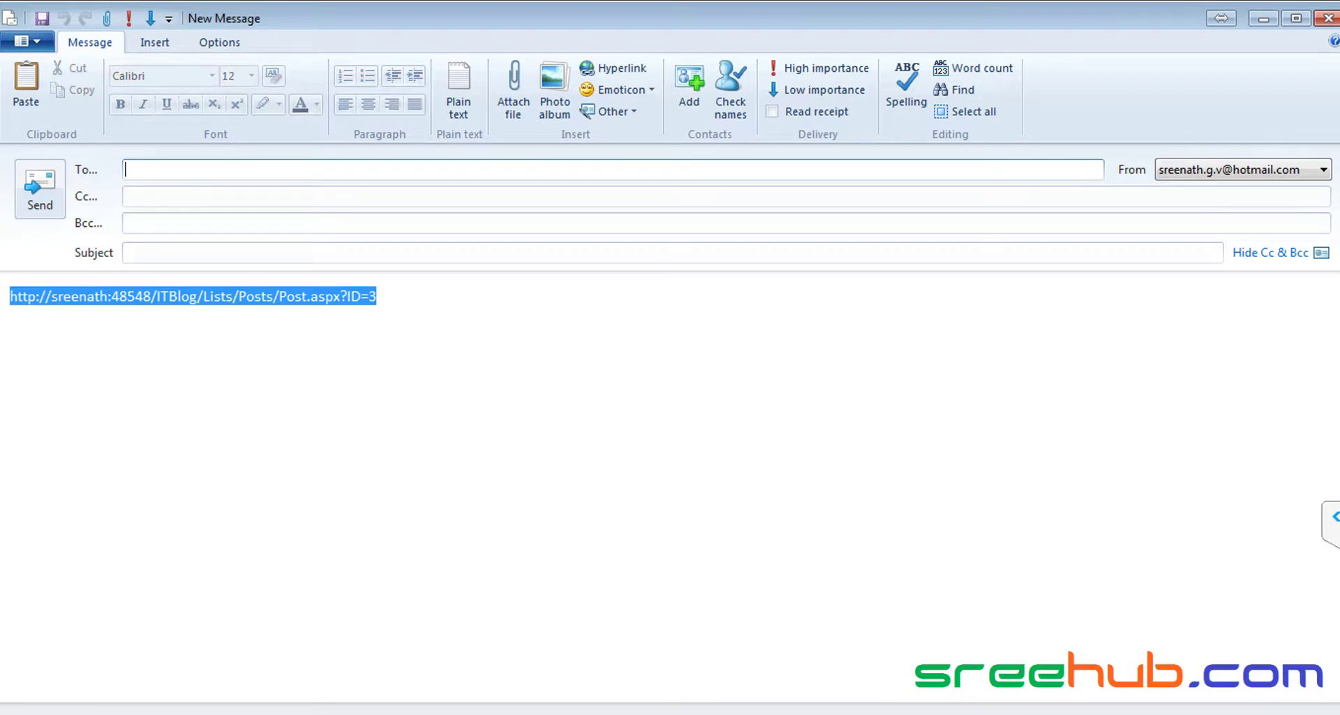
pyautogui.hotkey('alt', 'Tab')
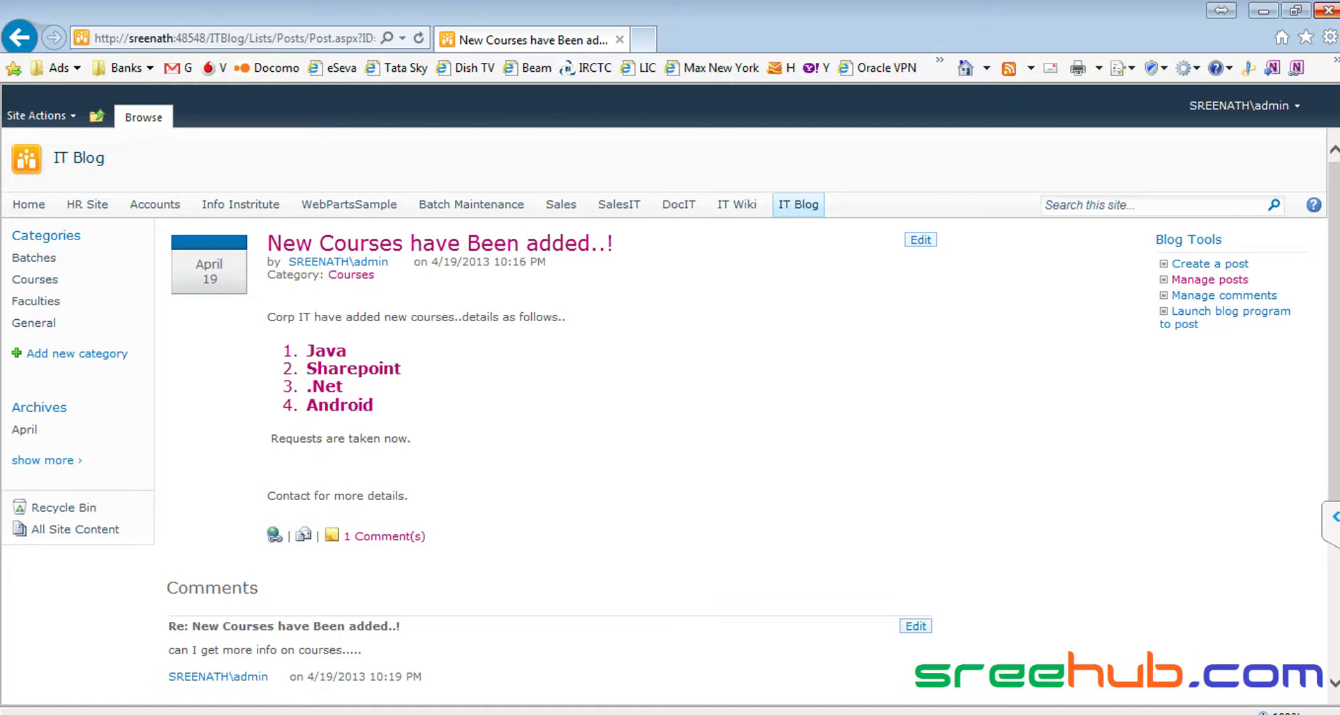
pyautogui.hotkey('alt', 'Tab')
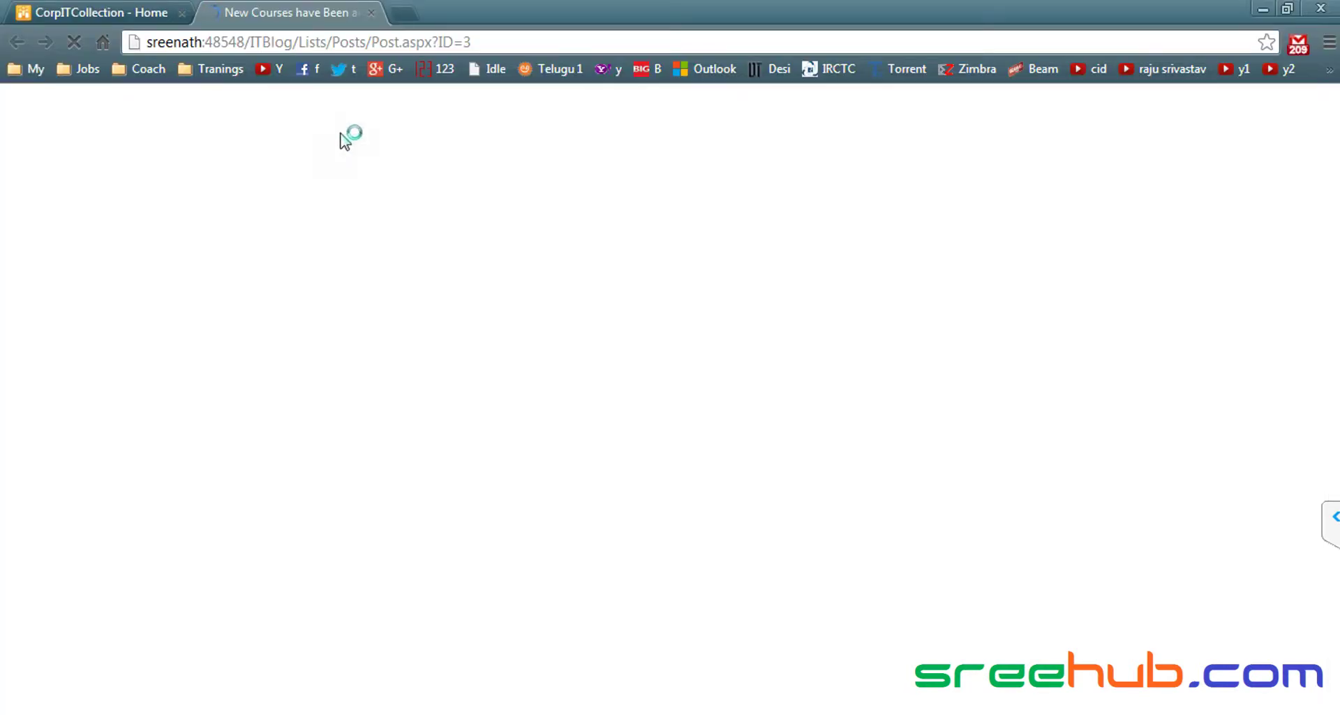
# - Check the New Courses post and its address in Chrome, then return to Internet Explorer and close the draft unsaved
pyautogui.scroll(-3, 443, 328)
pyautogui.scroll(3, 450, 330)
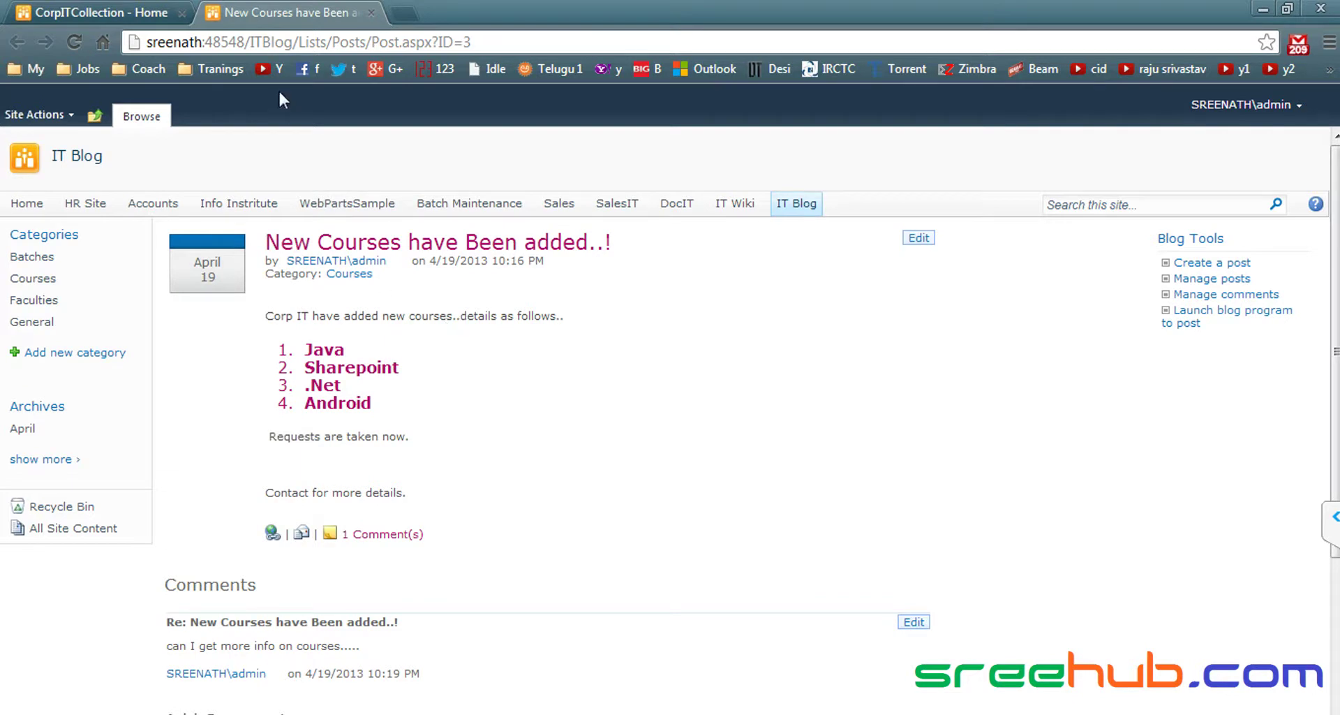
pyautogui.click(294, 41)
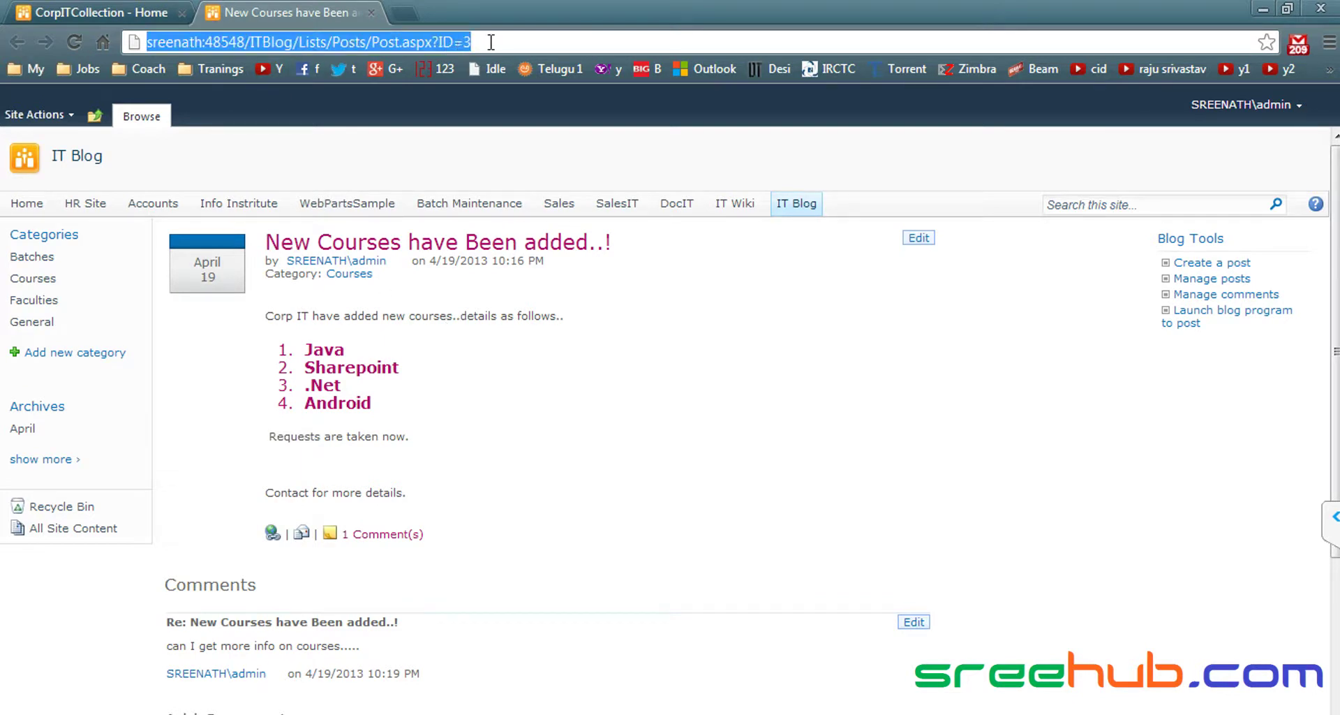
pyautogui.scroll(-3, 317, 295)
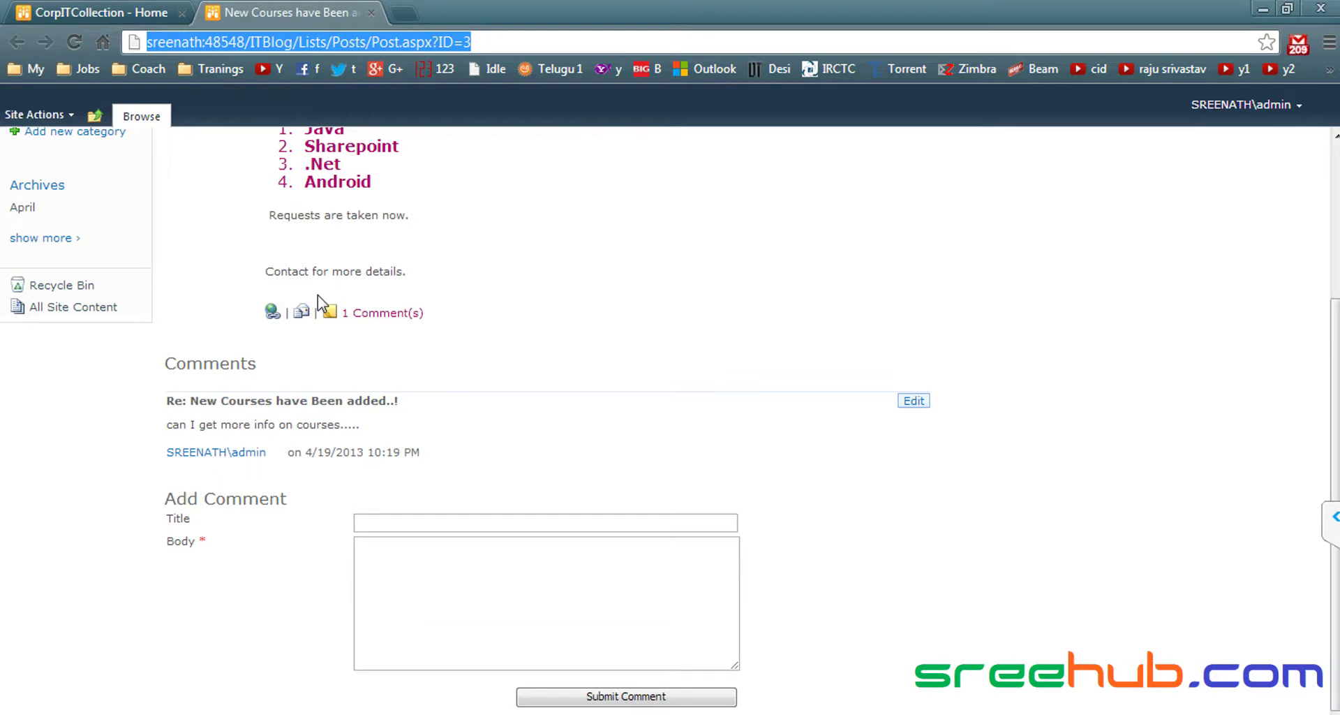
pyautogui.scroll(3, 317, 295)
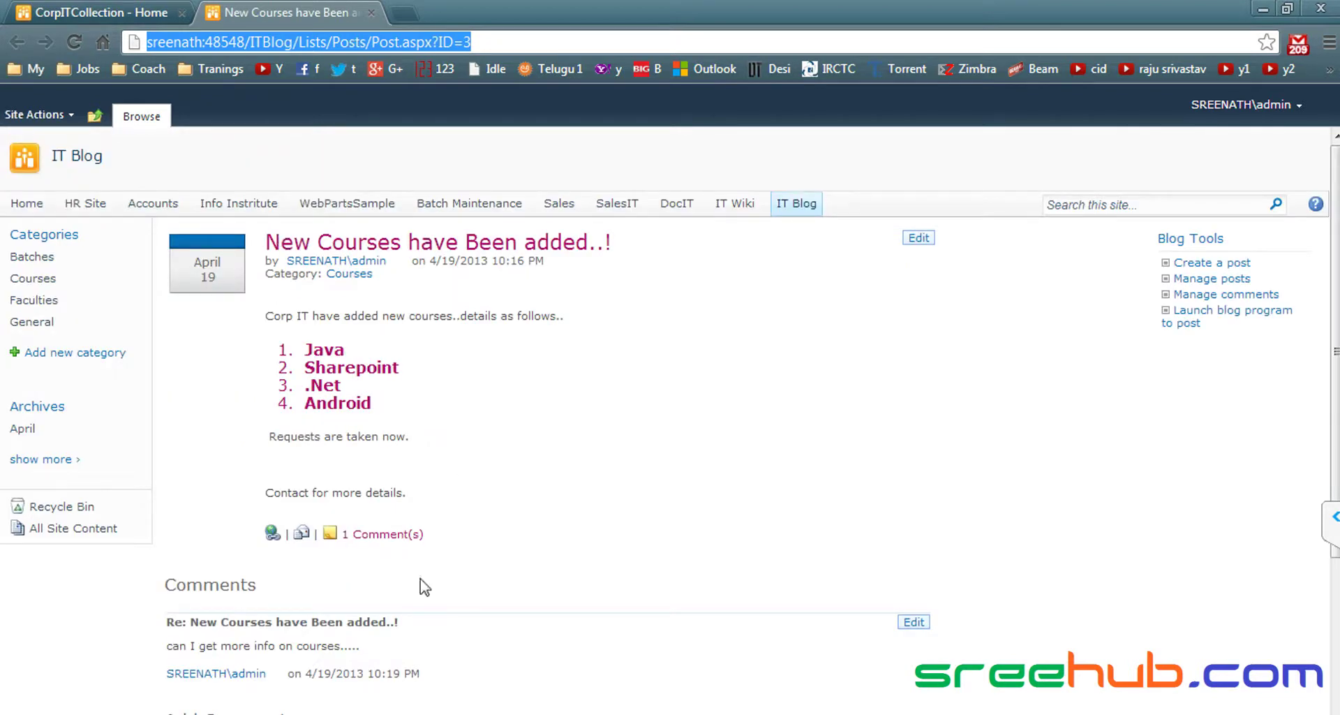
pyautogui.hotkey('alt', 'Tab')
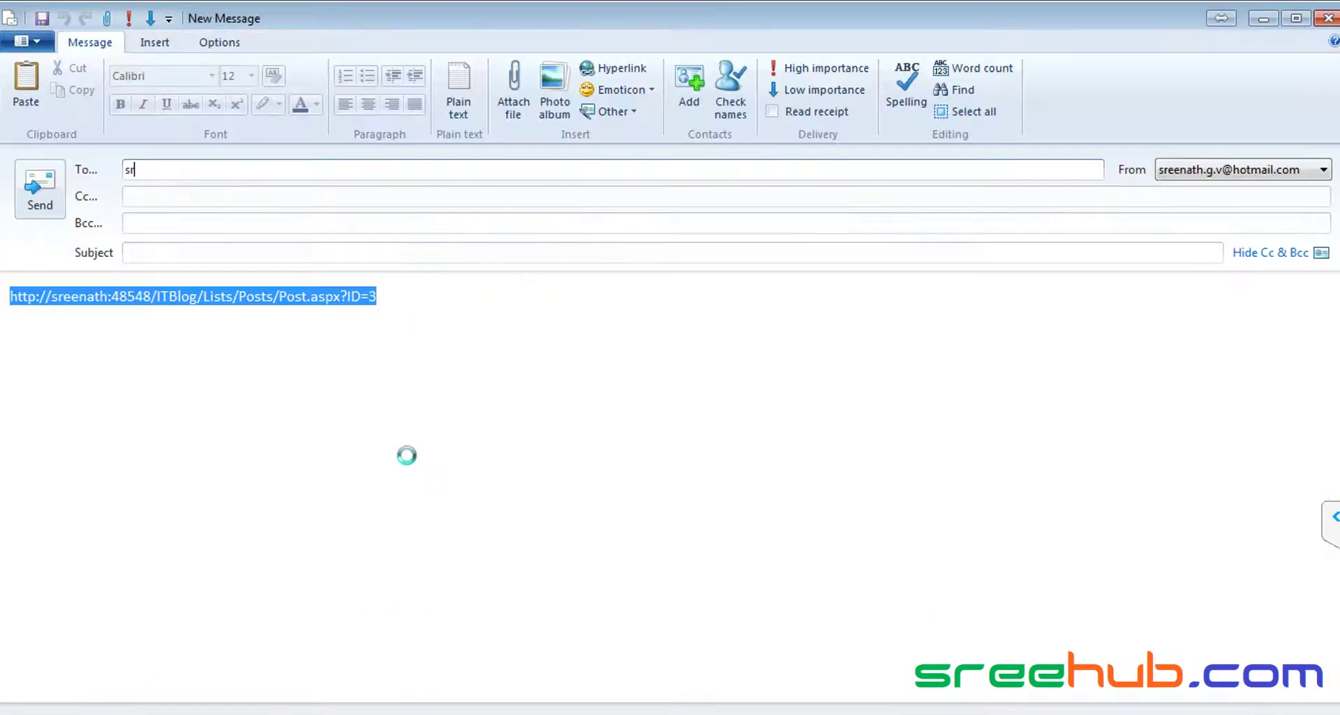
pyautogui.click(698, 446)
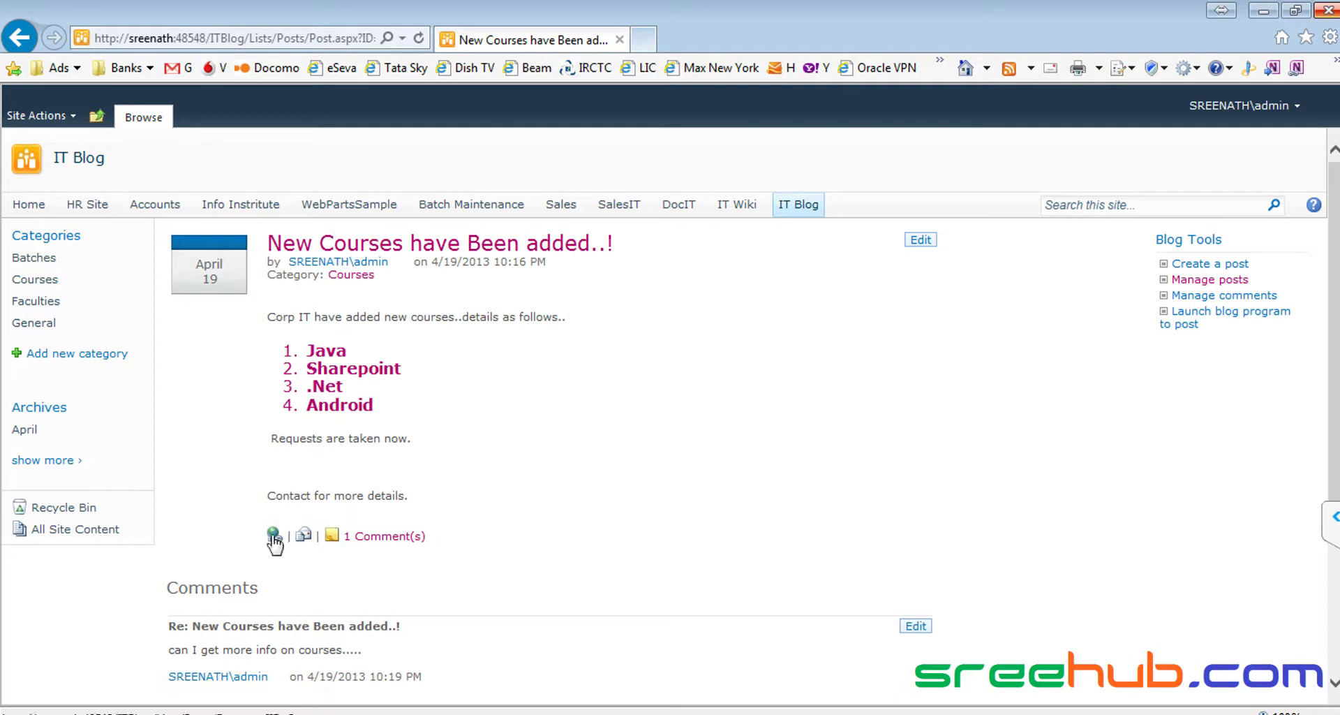
# - Go to the IT Blog home page and open the New Courses post's comments
pyautogui.scroll(-3, 479, 533)
pyautogui.scroll(3, 285, 358)
pyautogui.click(79, 158)
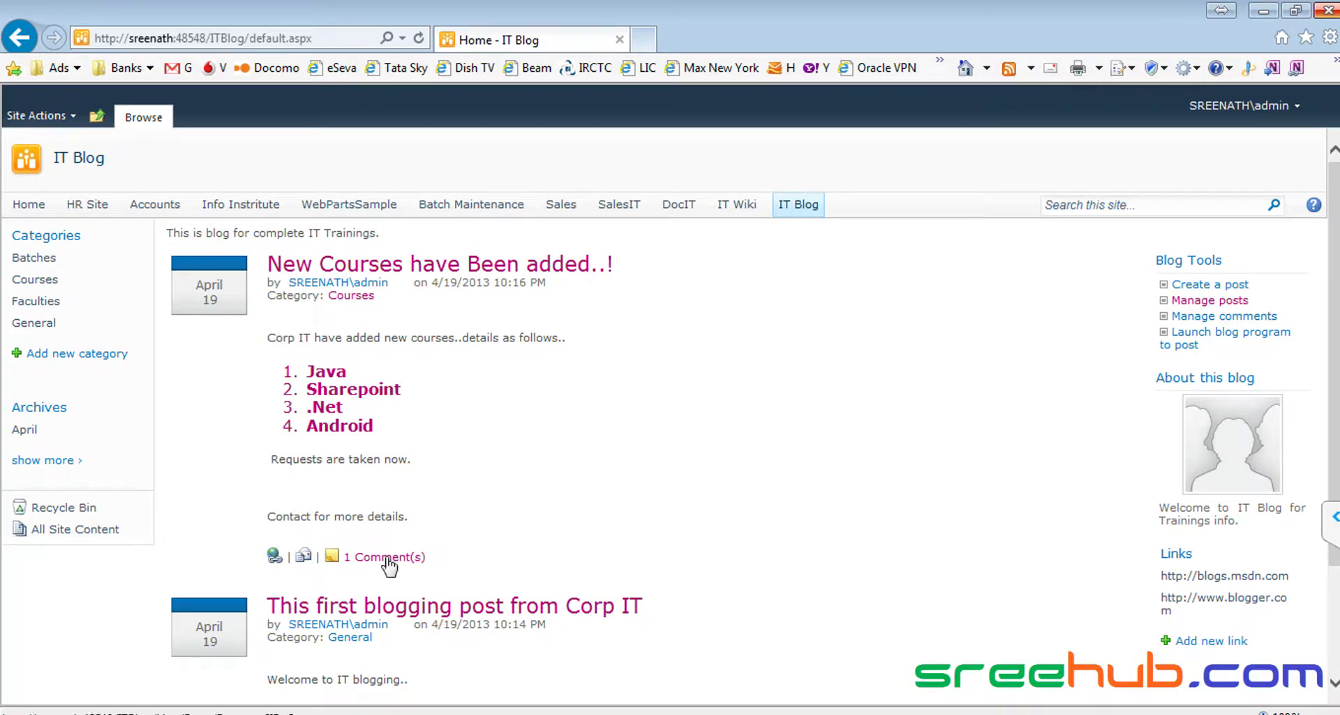
pyautogui.scroll(-2, 353, 542)
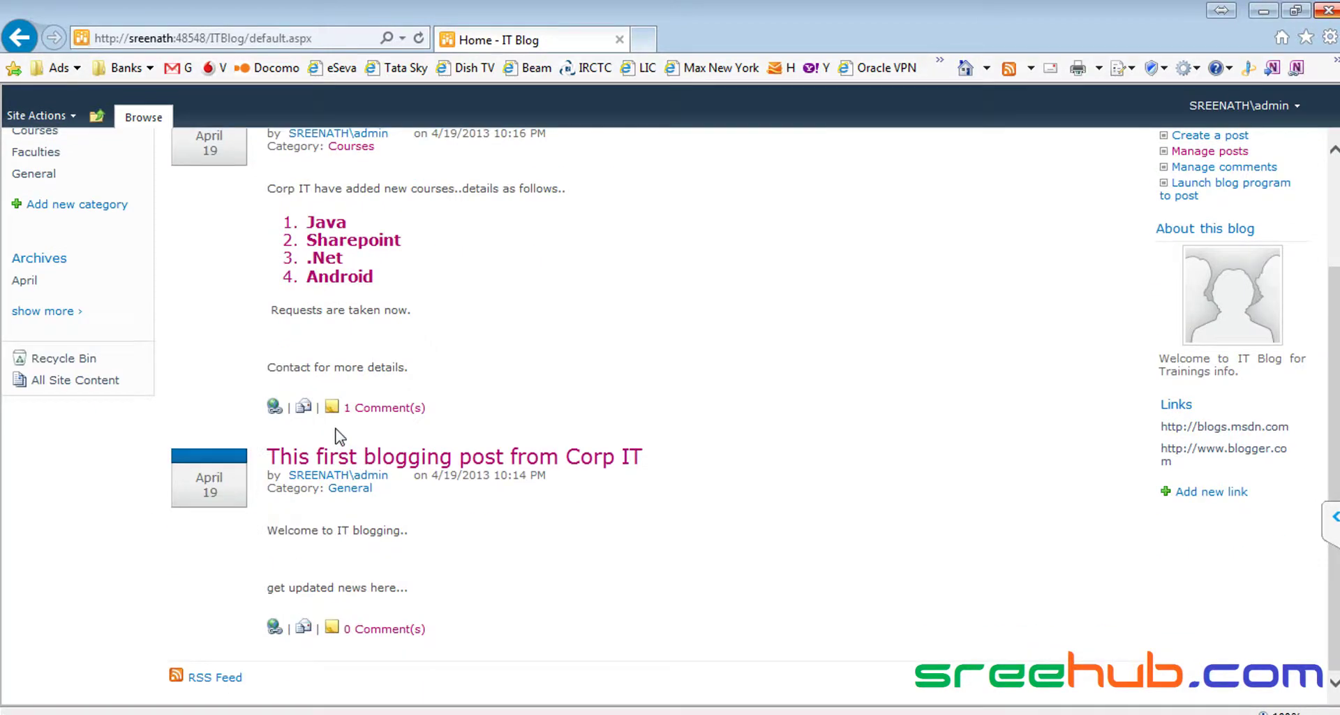
pyautogui.click(371, 410)
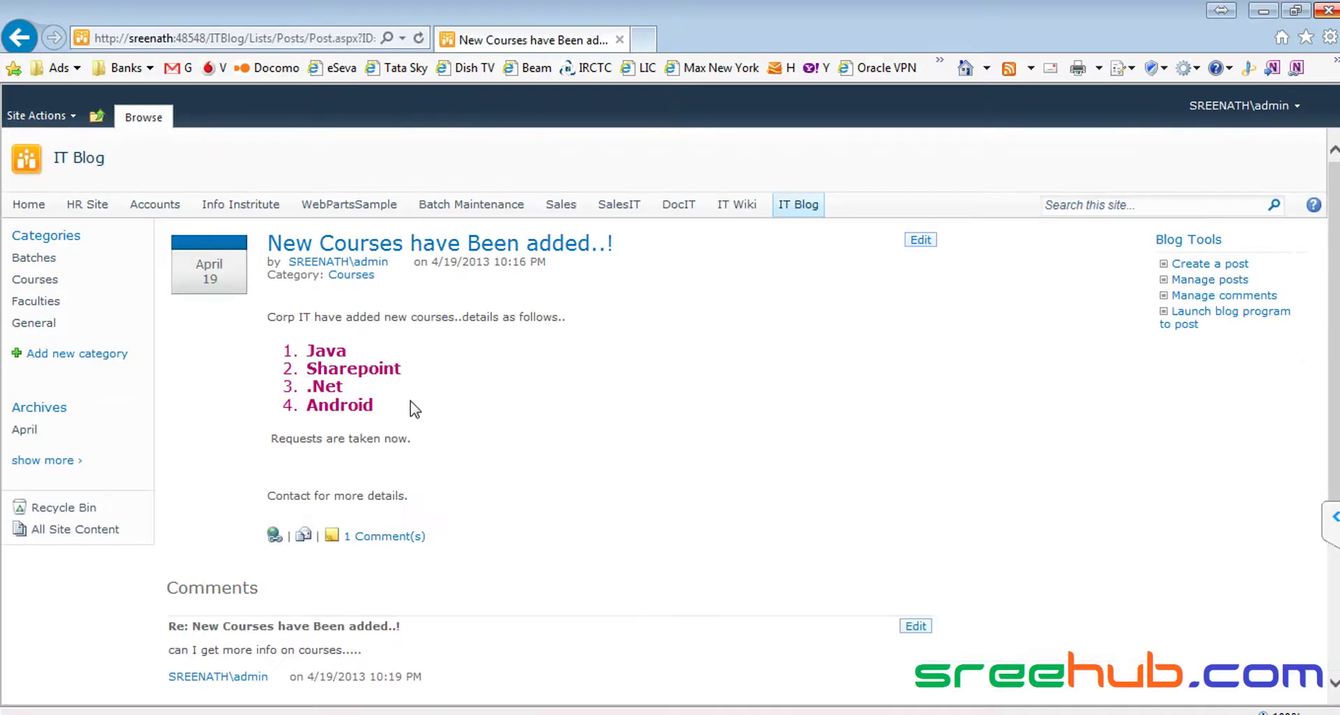
# - Write and submit the comment 'me too..' on the New Courses post
pyautogui.scroll(-2, 412, 408)
pyautogui.click(294, 543)
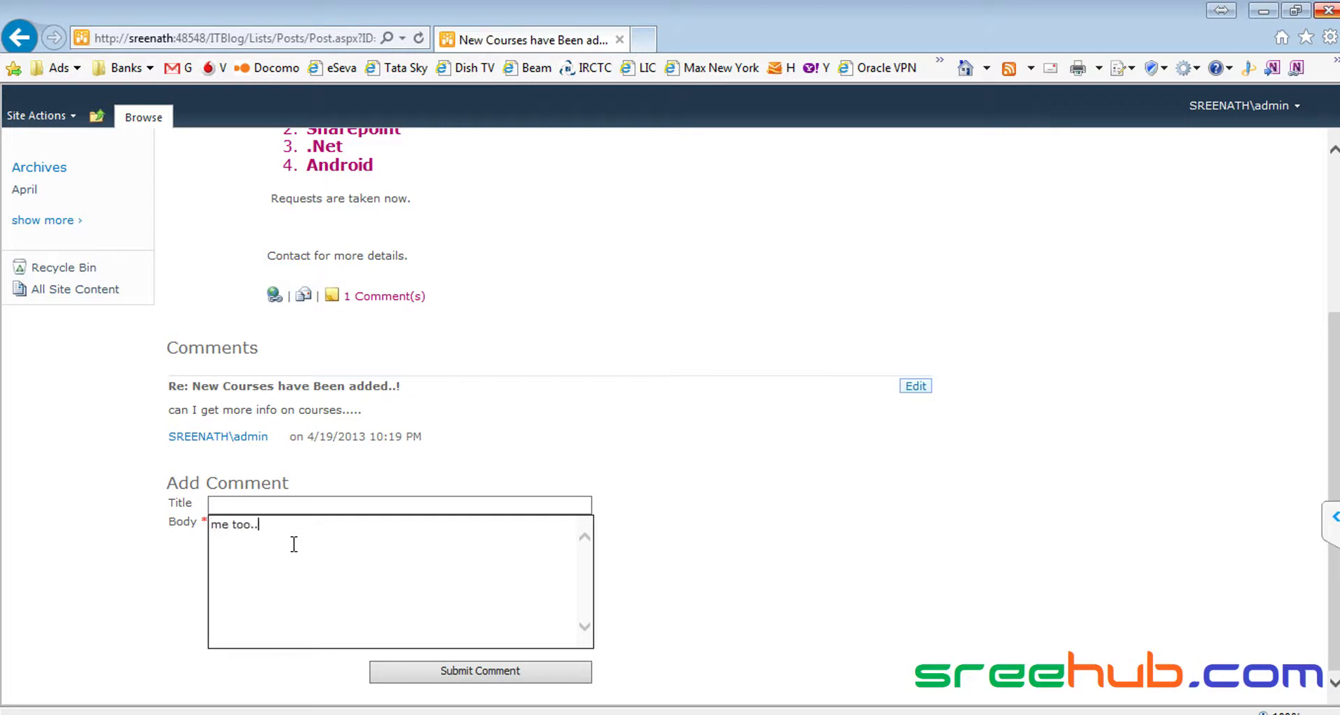
pyautogui.click(480, 671)
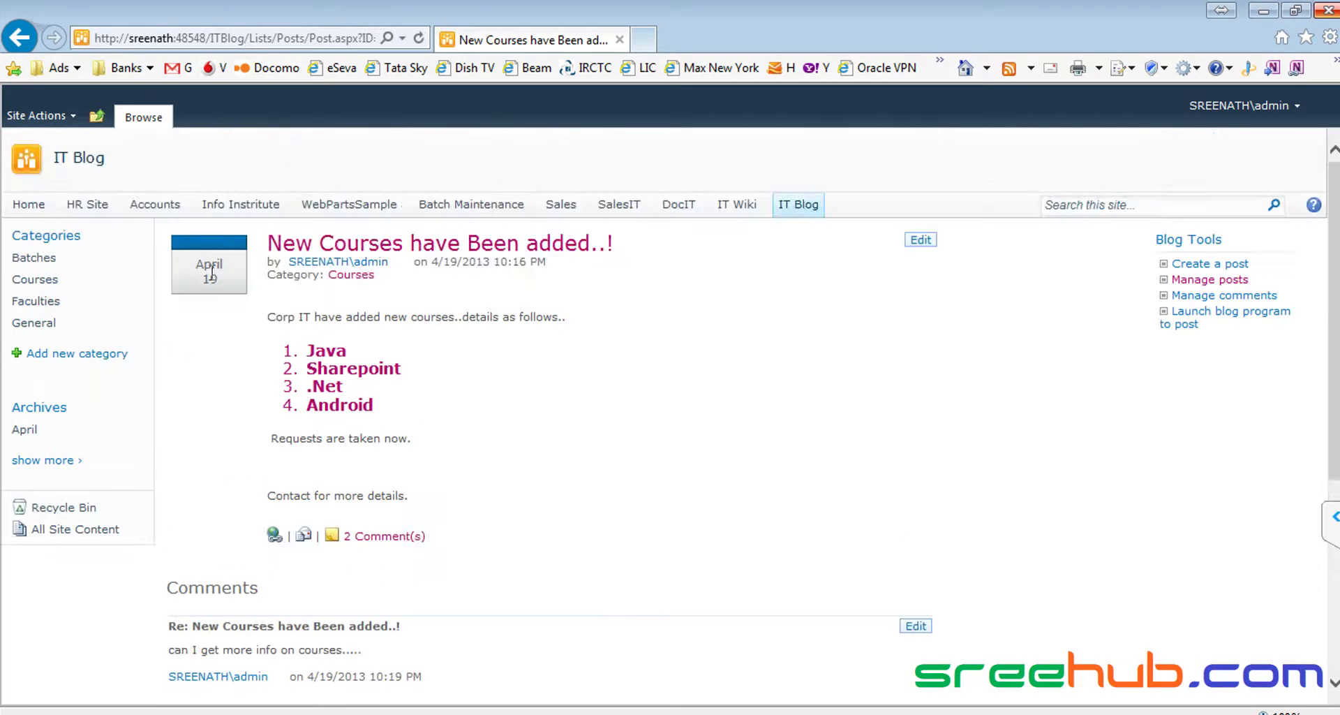
# - Back on the IT Blog home page, review the New Courses post, then open the All Posts list
pyautogui.click(64, 159)
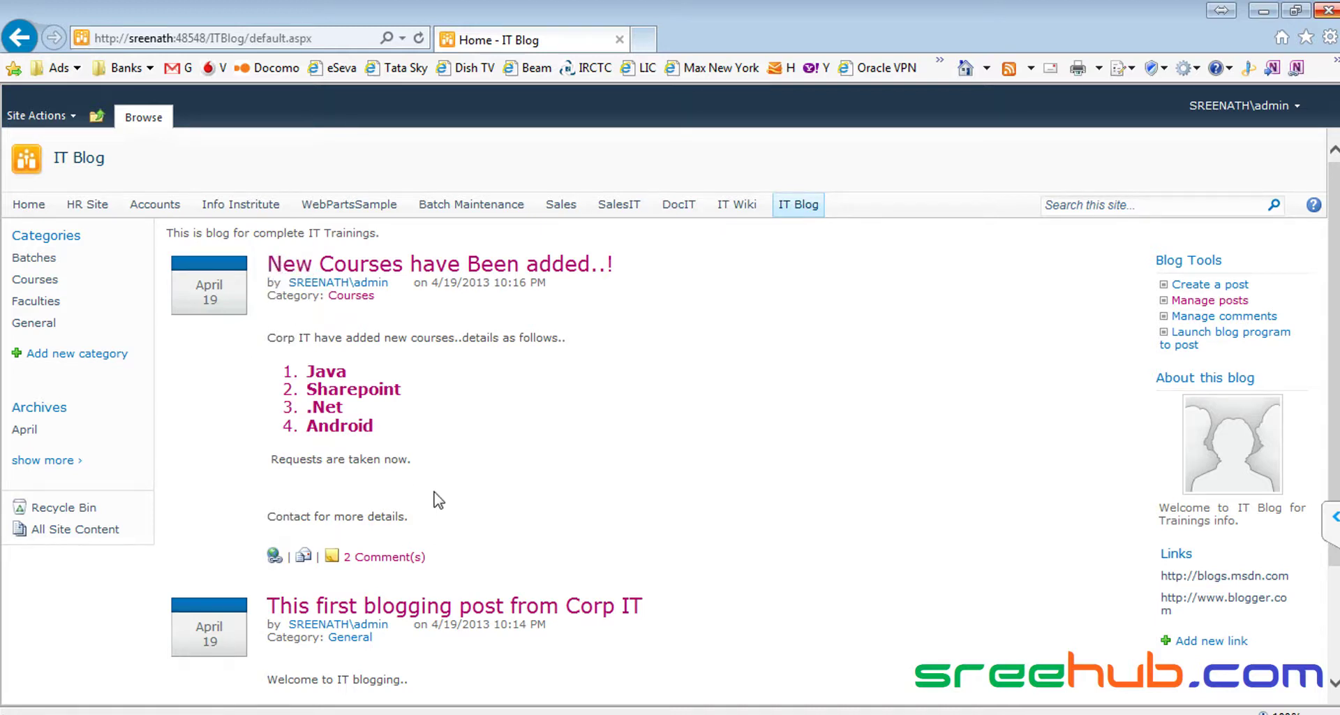
pyautogui.moveTo(446, 562); pyautogui.dragTo(261, 283)
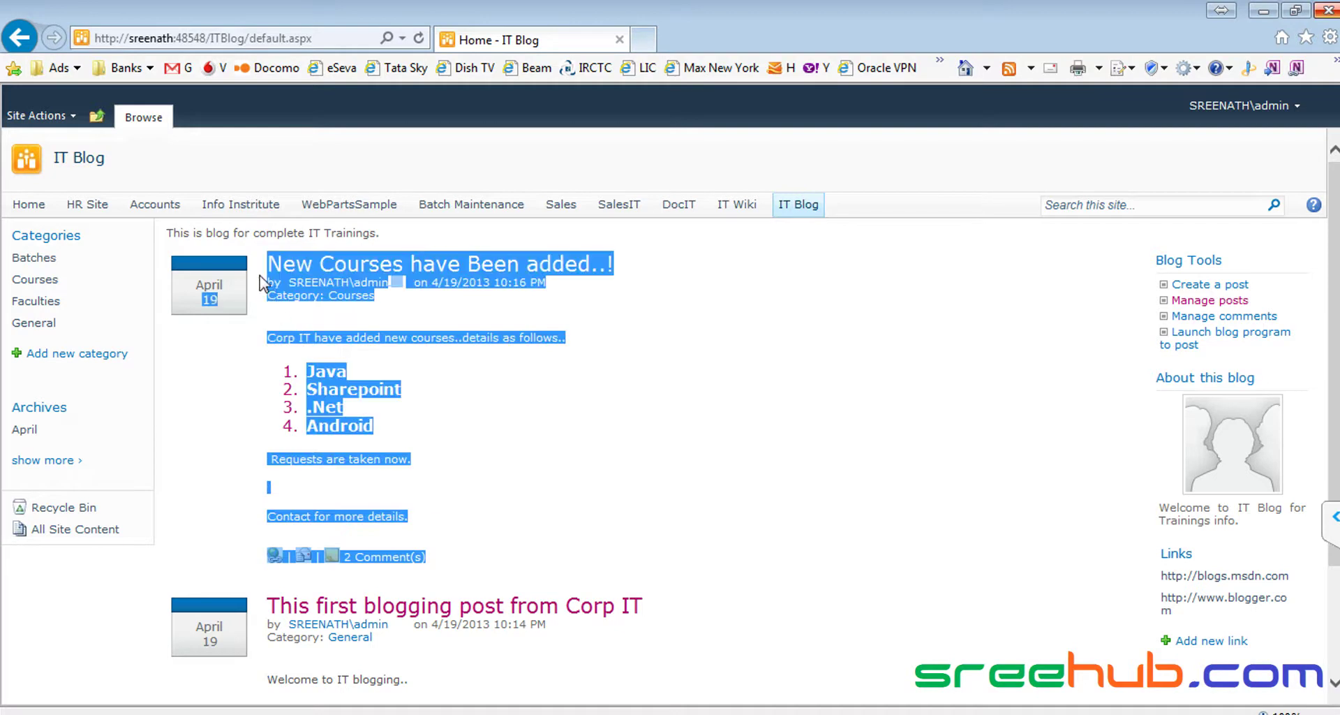
pyautogui.click(549, 465)
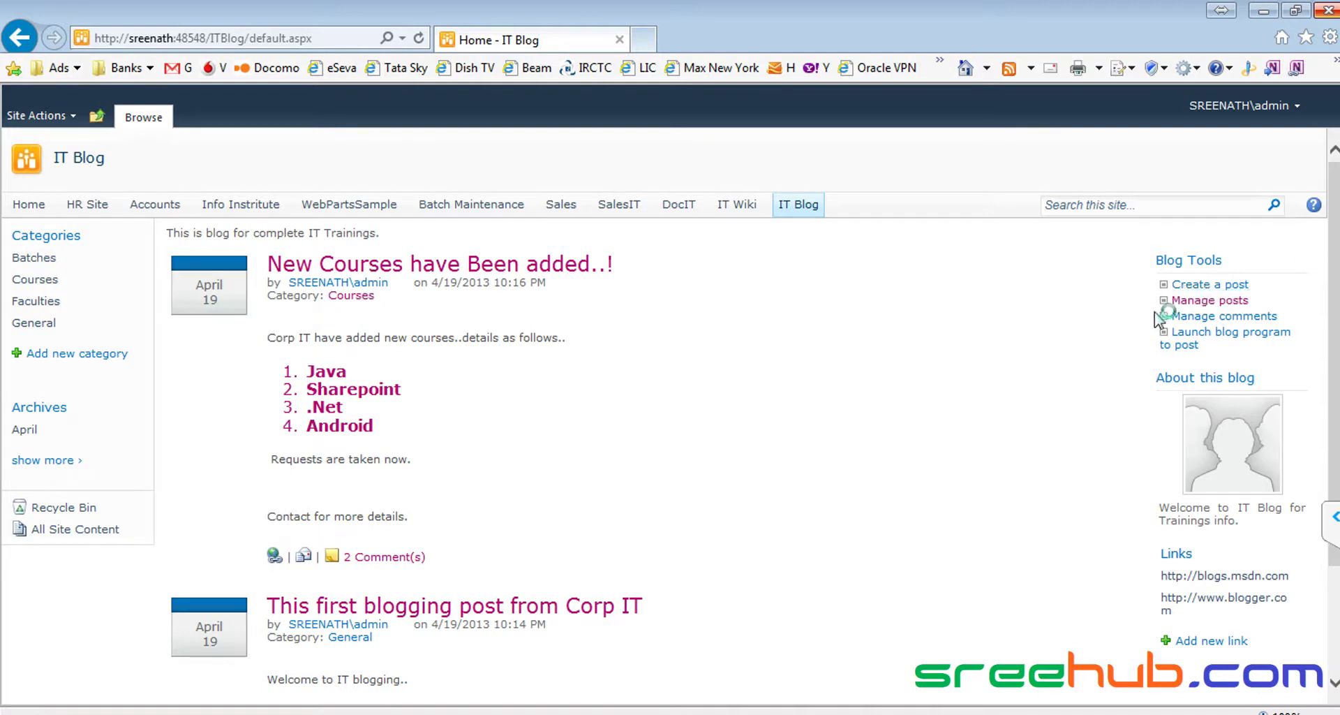
pyautogui.click(1216, 301)
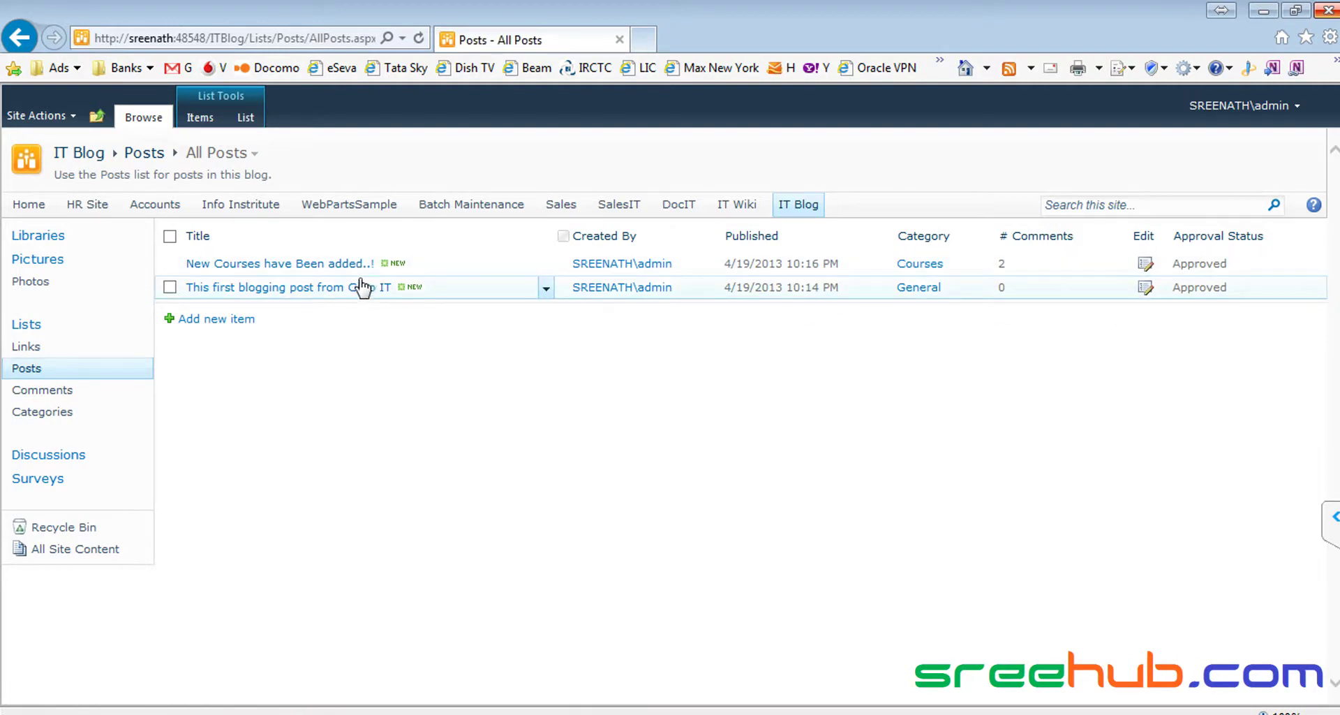
pyautogui.click(246, 119)
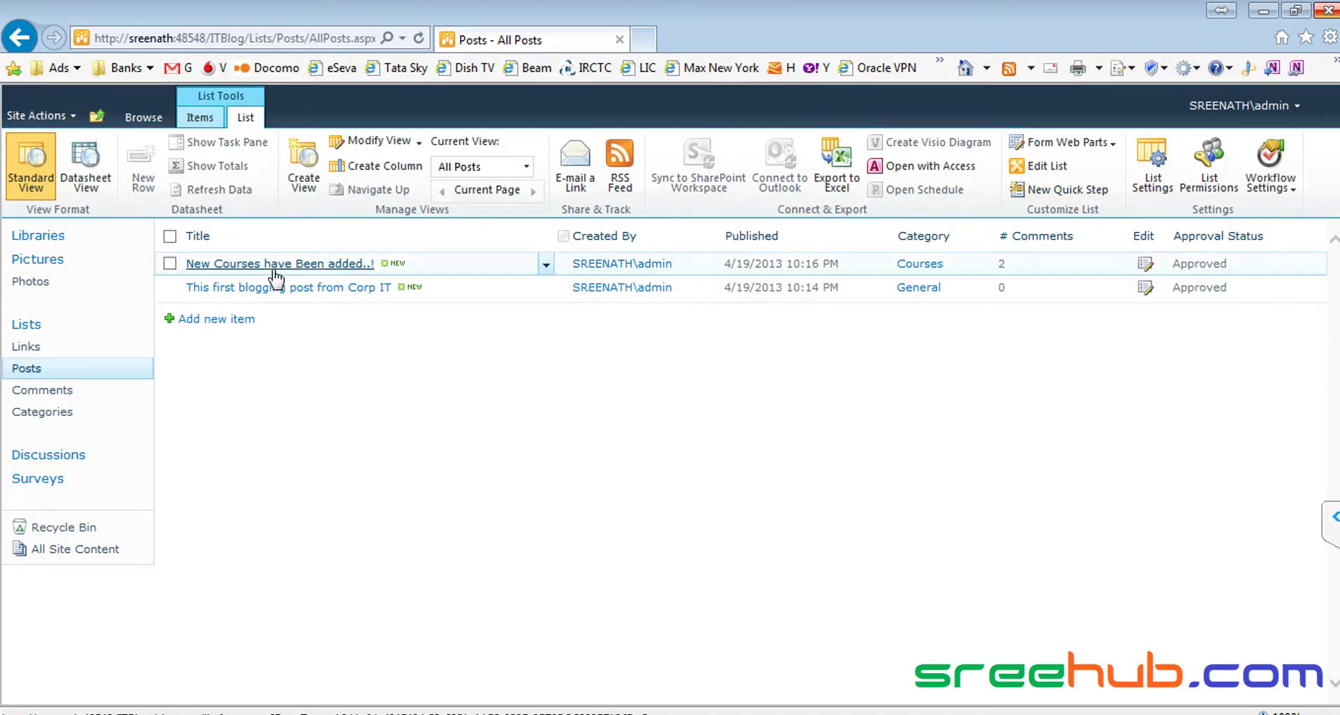
pyautogui.click(546, 265)
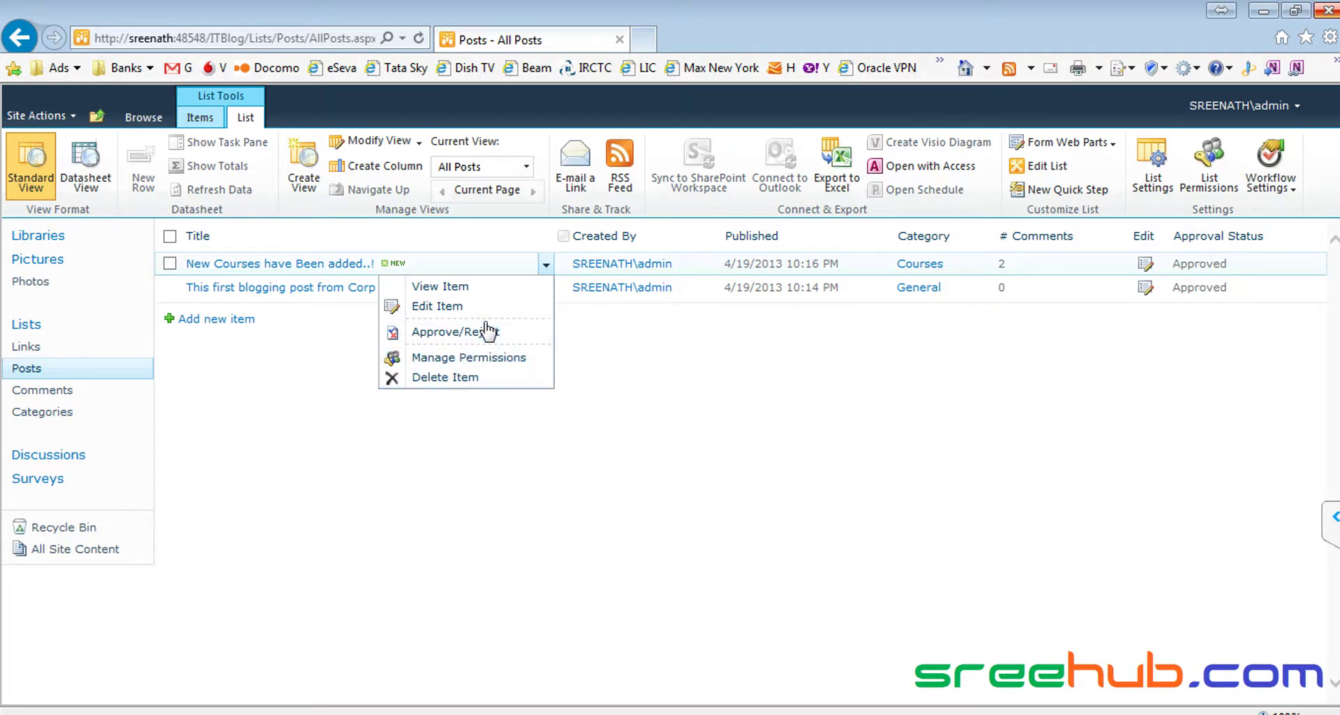
pyautogui.click(434, 313)
pyautogui.click(606, 391)
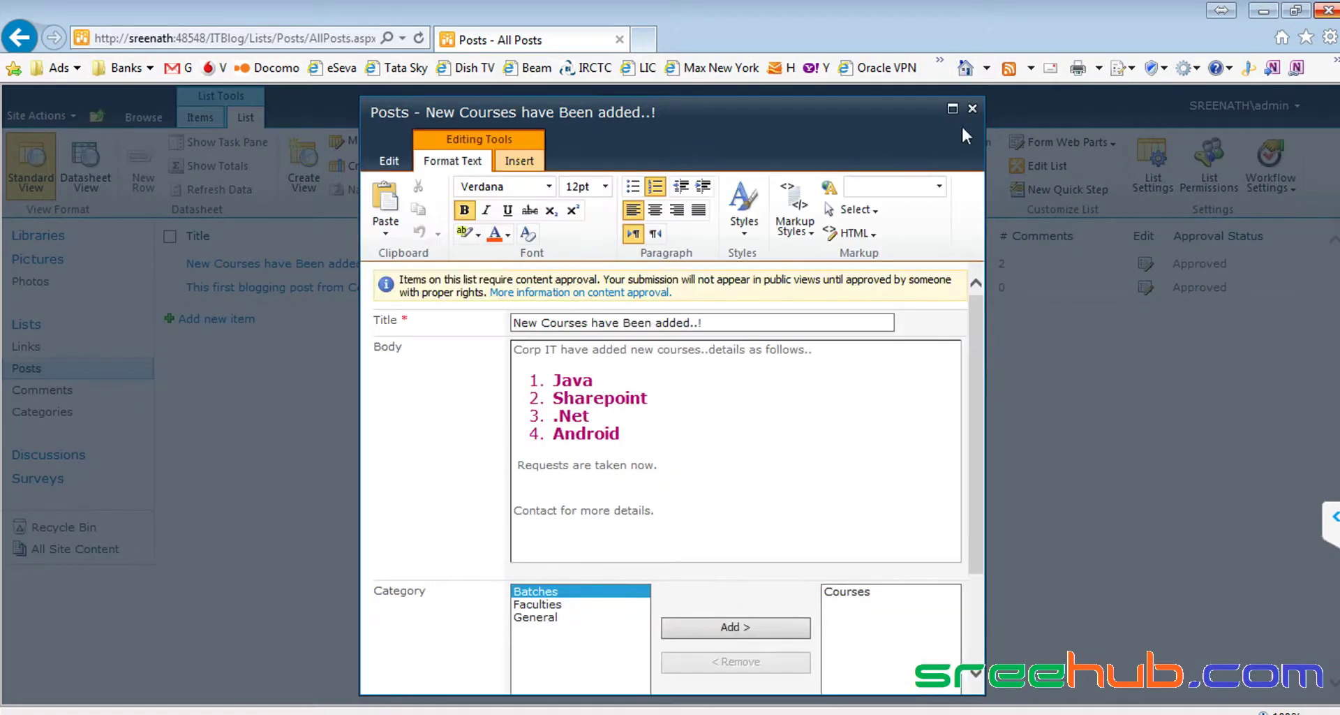
pyautogui.click(972, 109)
pyautogui.click(147, 116)
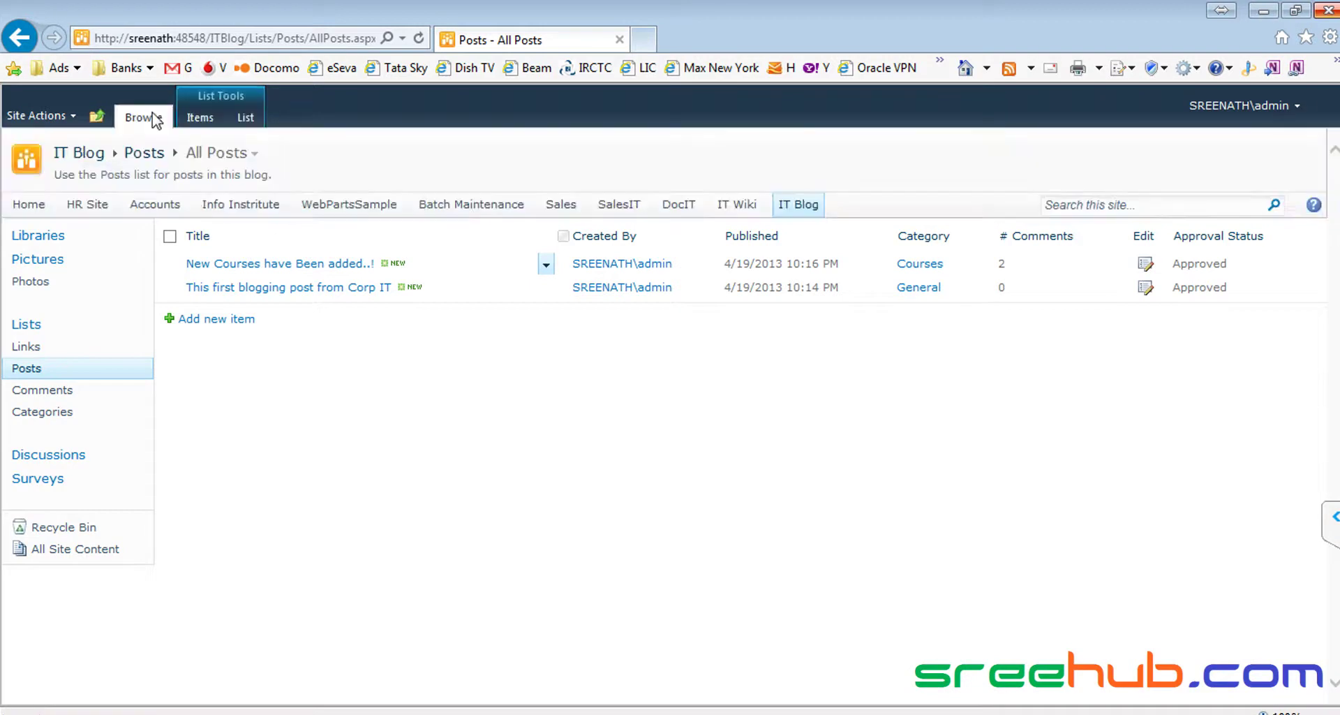
pyautogui.click(79, 153)
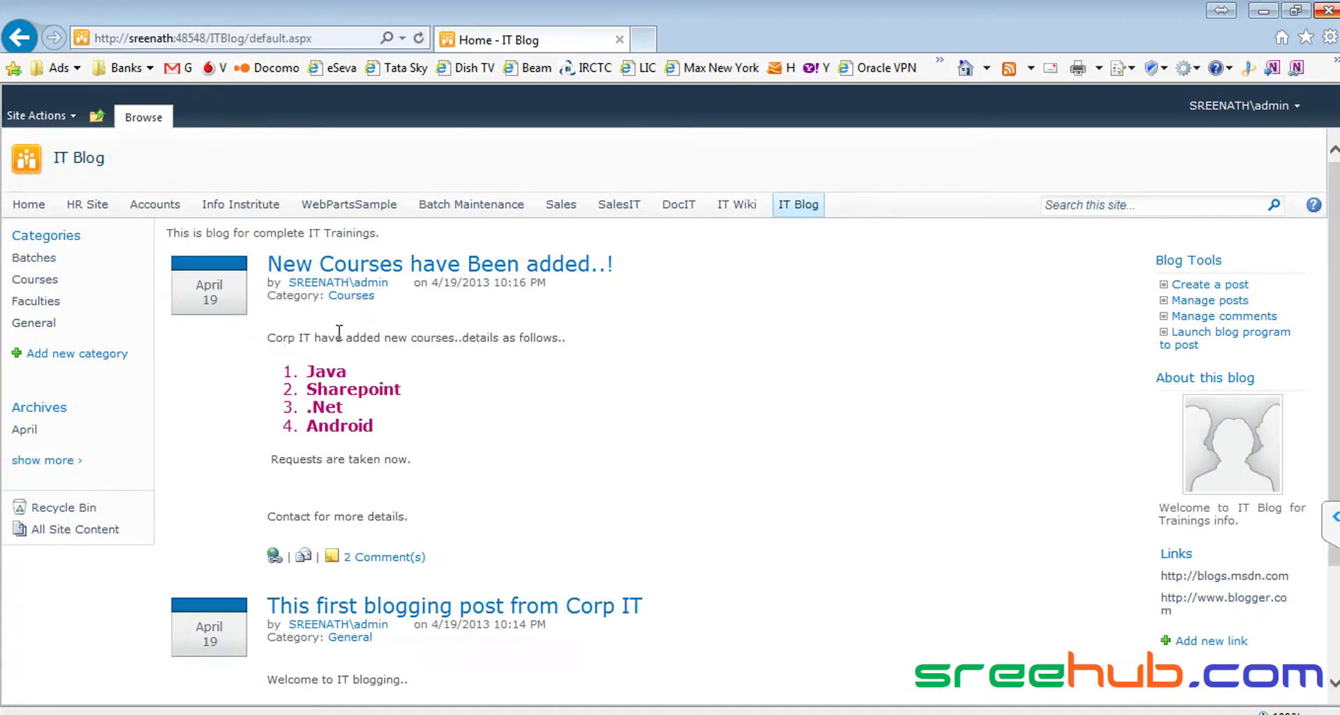
pyautogui.click(427, 266)
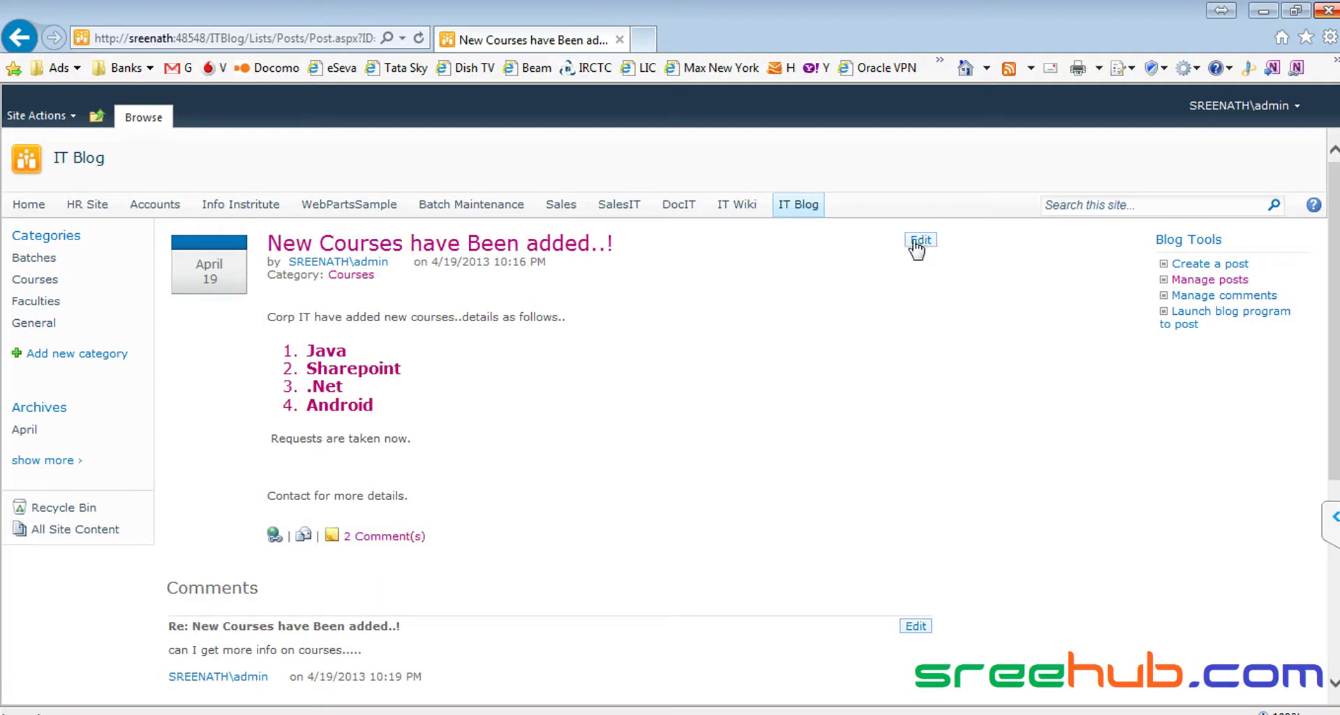
pyautogui.click(1186, 280)
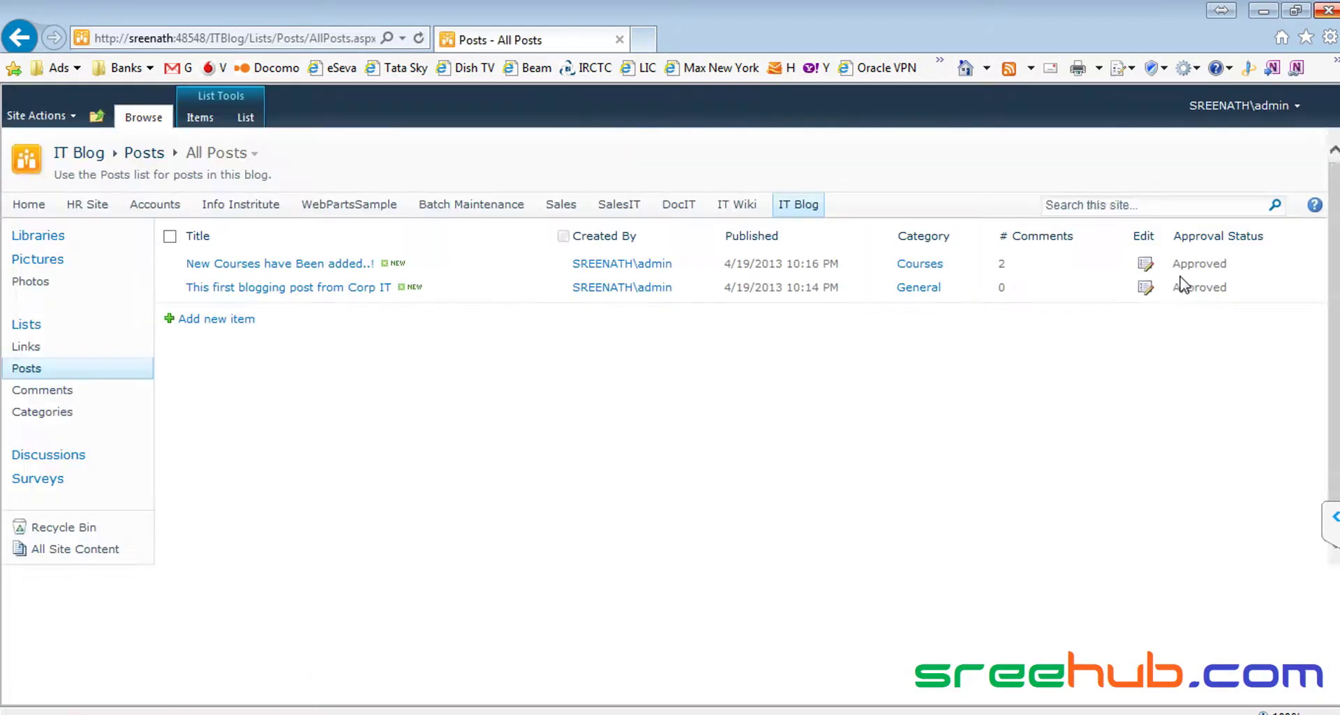
pyautogui.click(170, 263)
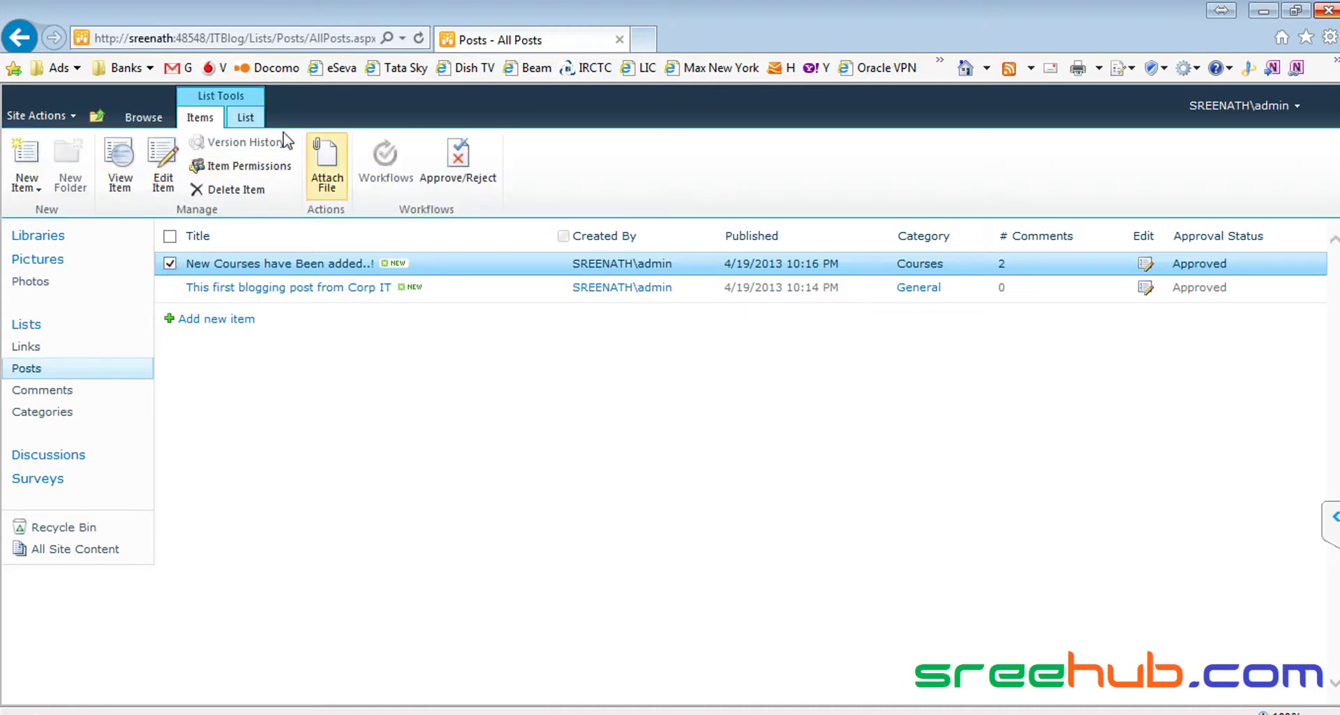
pyautogui.click(242, 118)
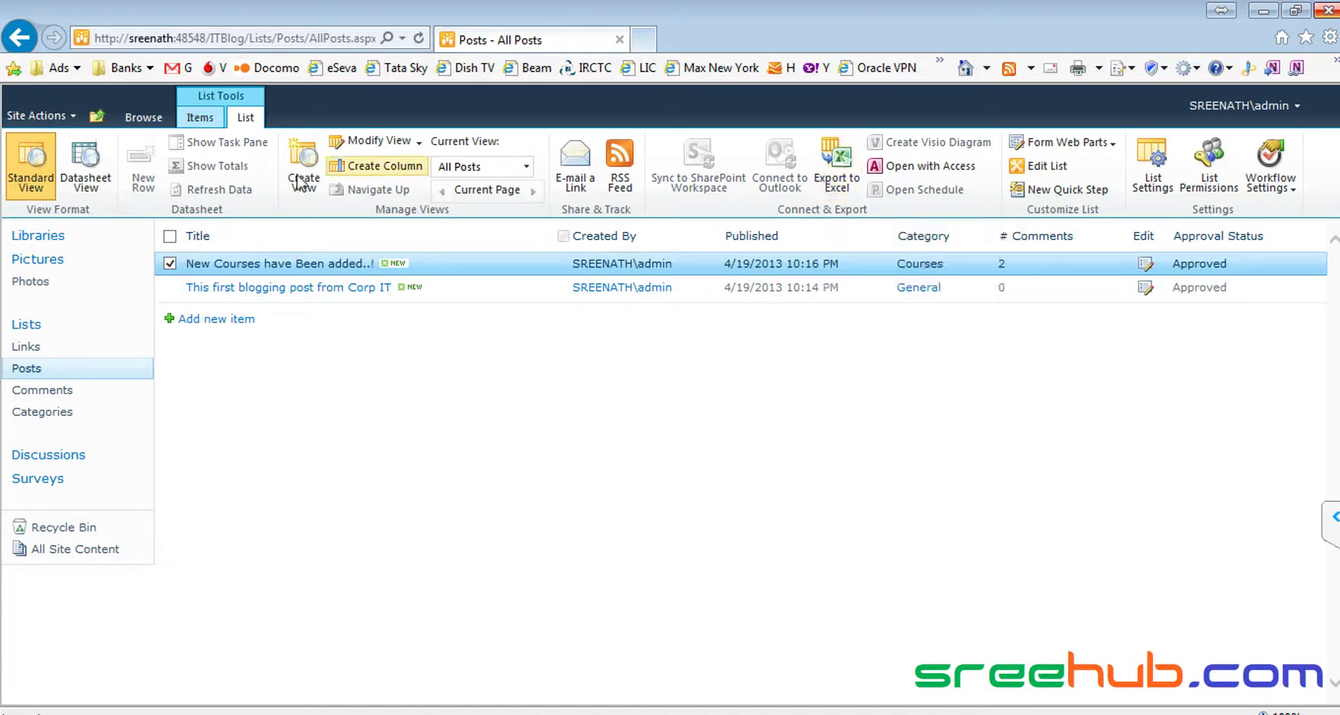
pyautogui.click(87, 151)
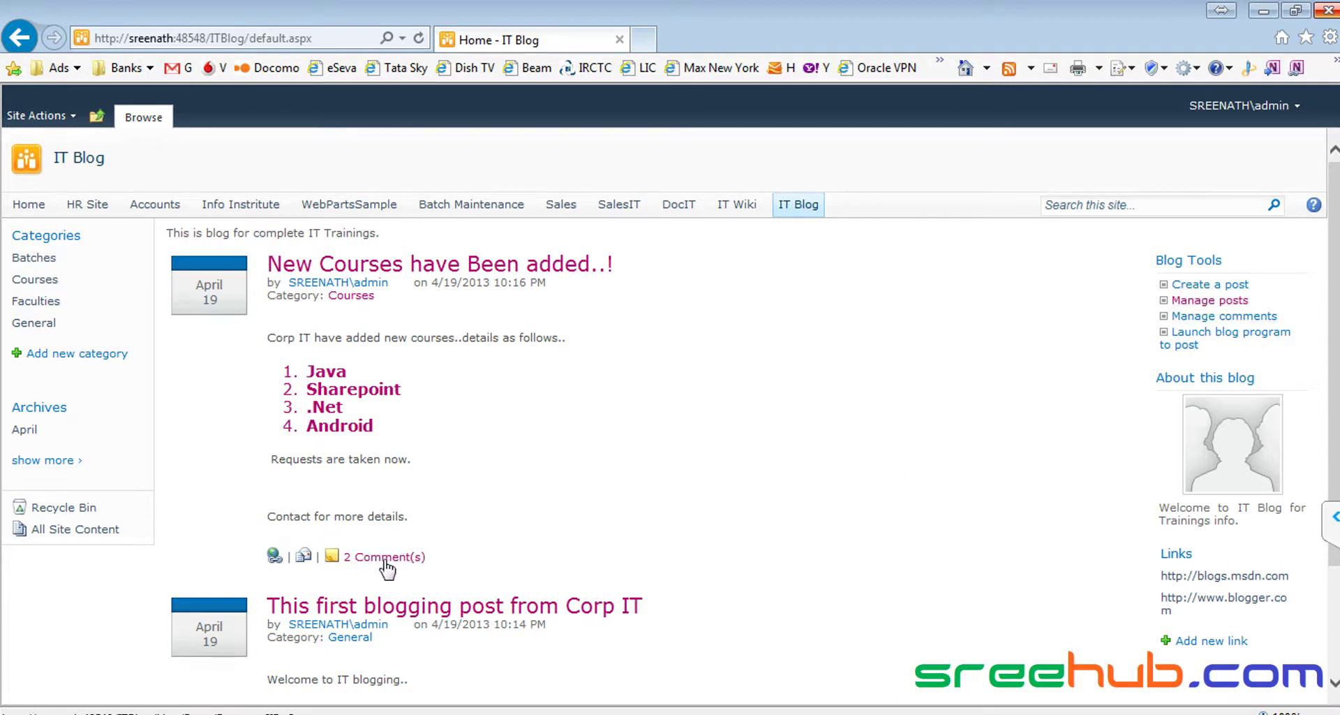
# - Highlight the New Courses post's Java, Sharepoint, .Net and Android list on the IT Blog home page
pyautogui.scroll(-2, 383, 560)
pyautogui.scroll(2, 389, 562)
pyautogui.moveTo(419, 531); pyautogui.dragTo(276, 275)
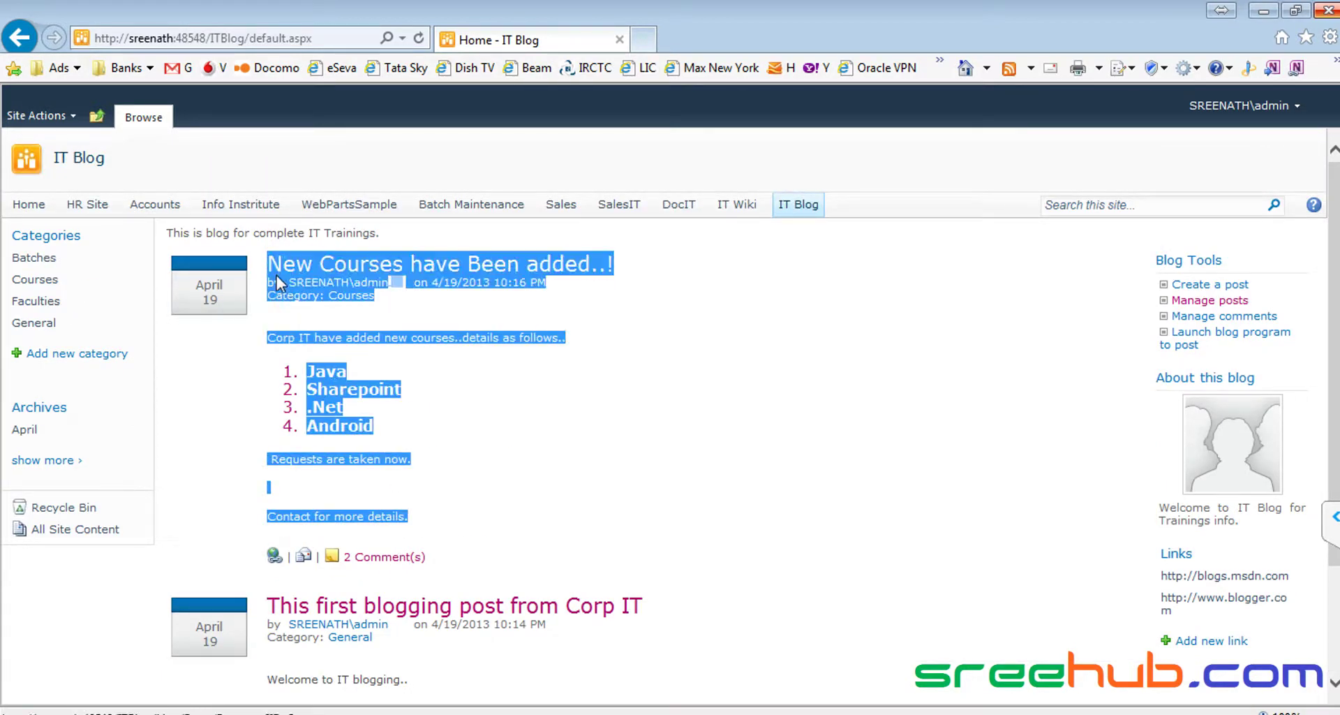
pyautogui.click(472, 453)
pyautogui.moveTo(427, 515); pyautogui.dragTo(270, 260)
pyautogui.click(475, 446)
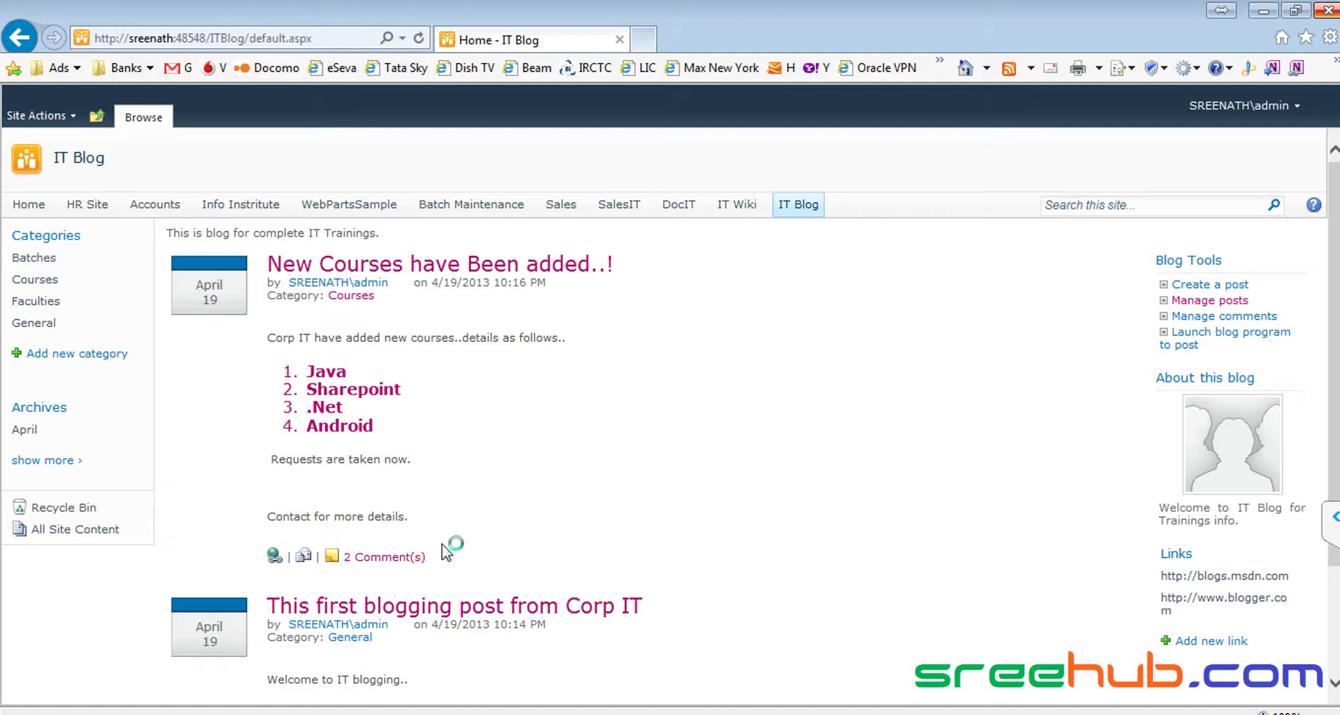
pyautogui.click(1209, 322)
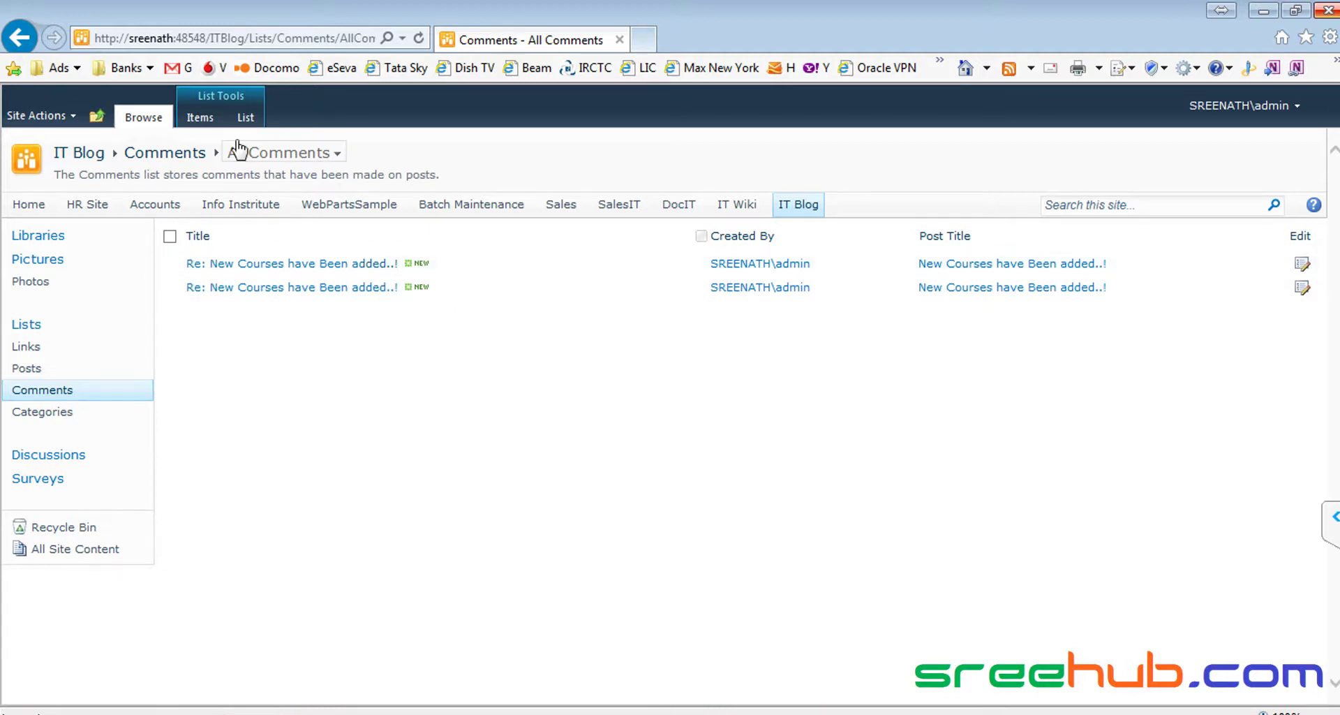
pyautogui.click(89, 154)
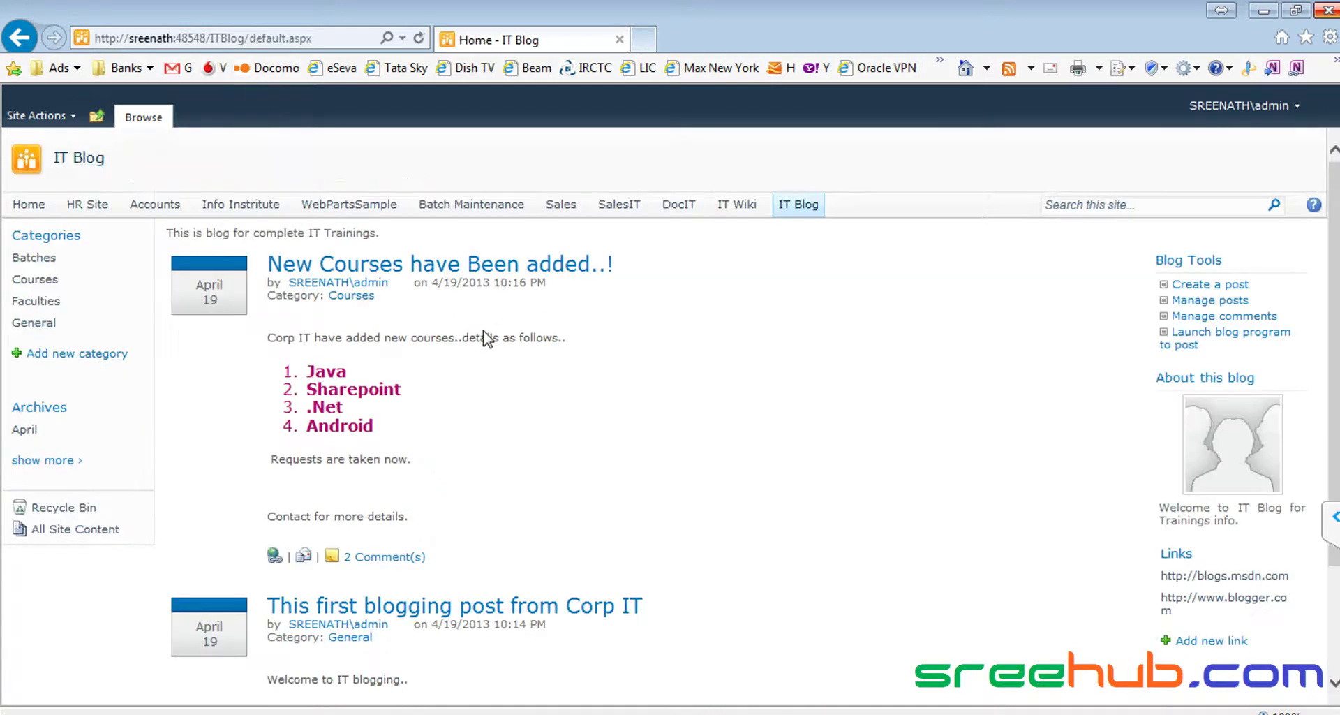
pyautogui.scroll(-3, 487, 338)
# - Submit 'All the best..' as a comment on 'This first blogging post from Corp IT', then open the Comments list
pyautogui.click(380, 629)
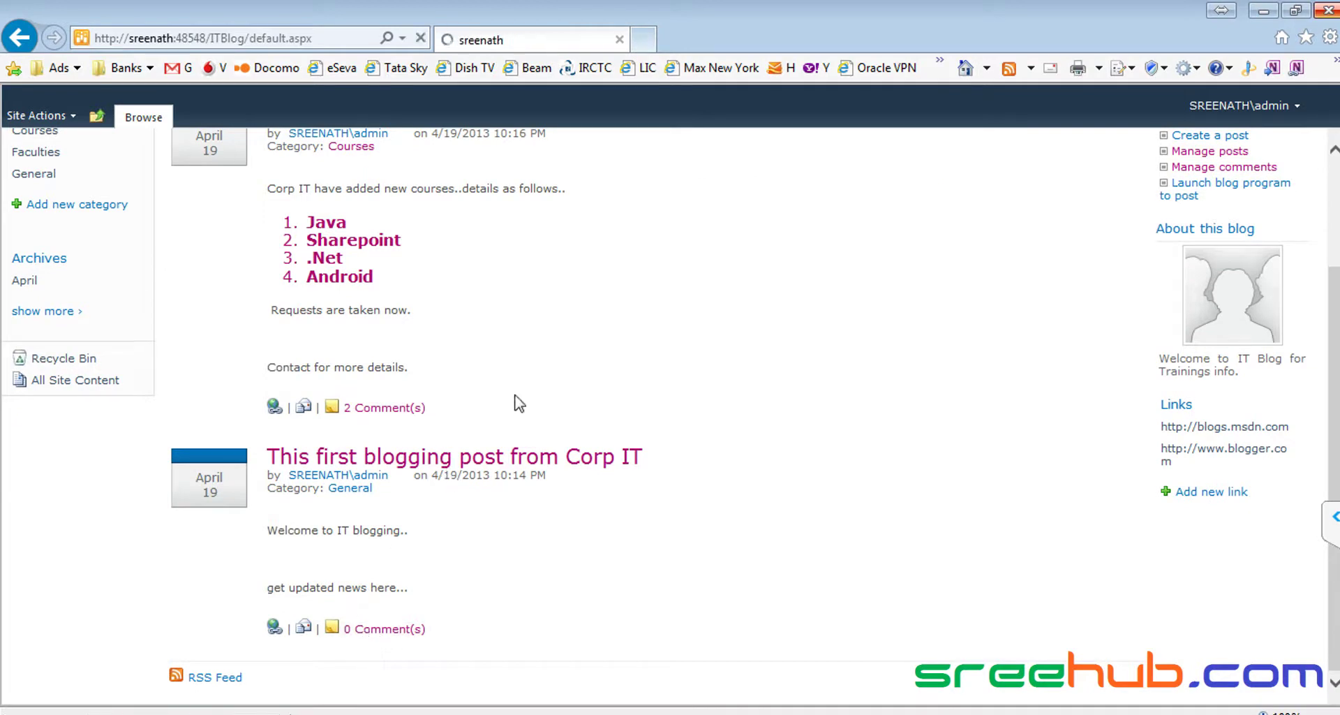
pyautogui.click(328, 601)
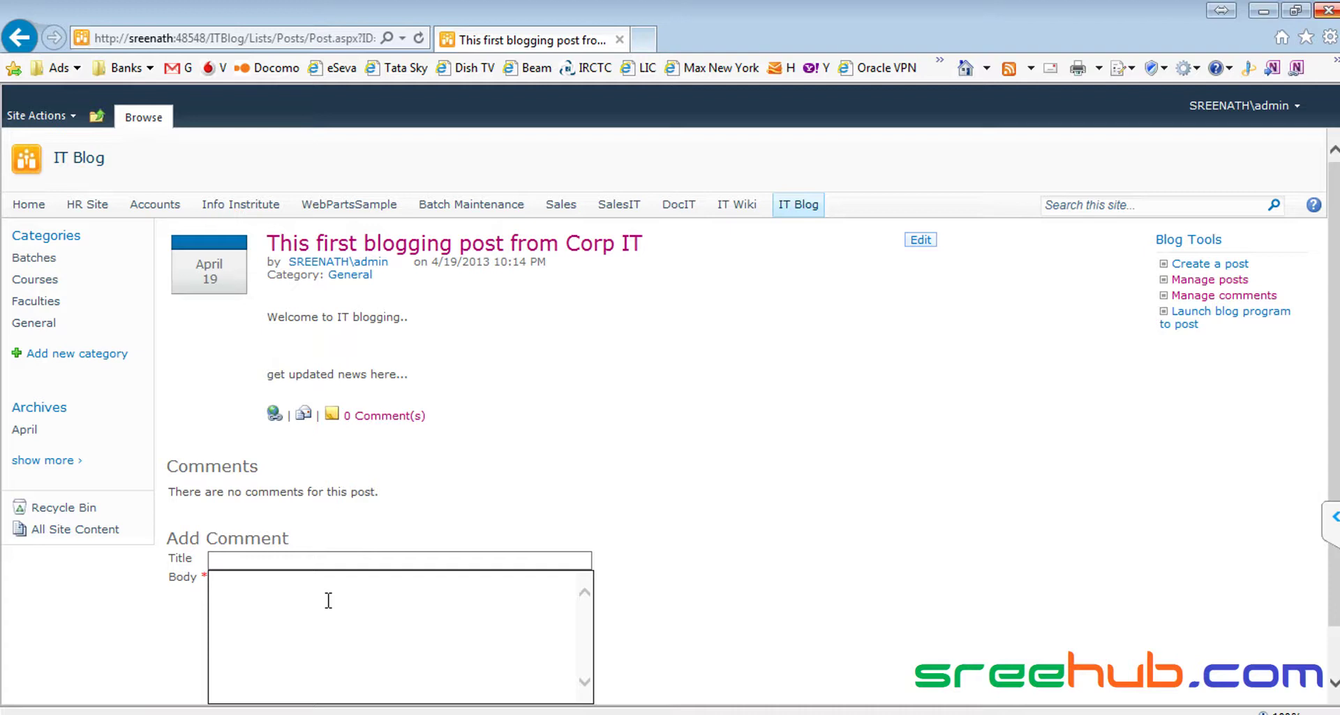
pyautogui.write('All the best..')
pyautogui.scroll(-1, 375, 555)
pyautogui.click(480, 670)
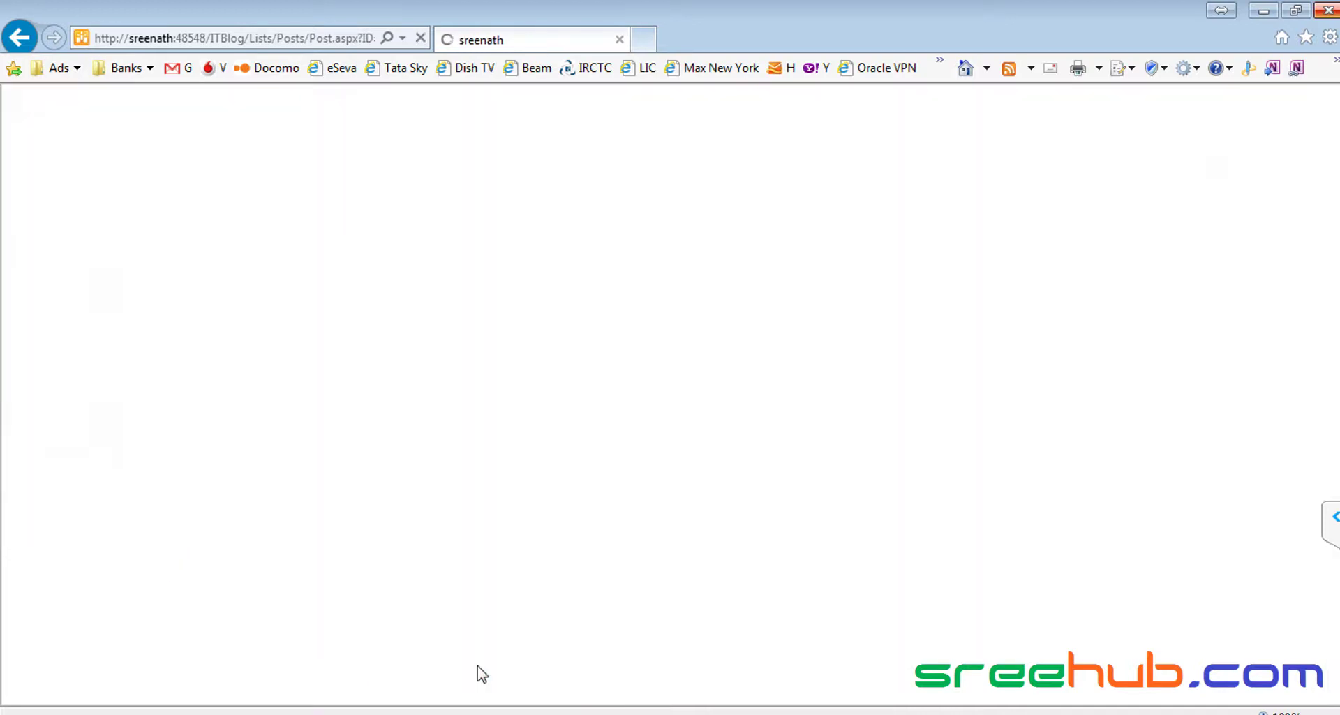
pyautogui.scroll(1, 391, 391)
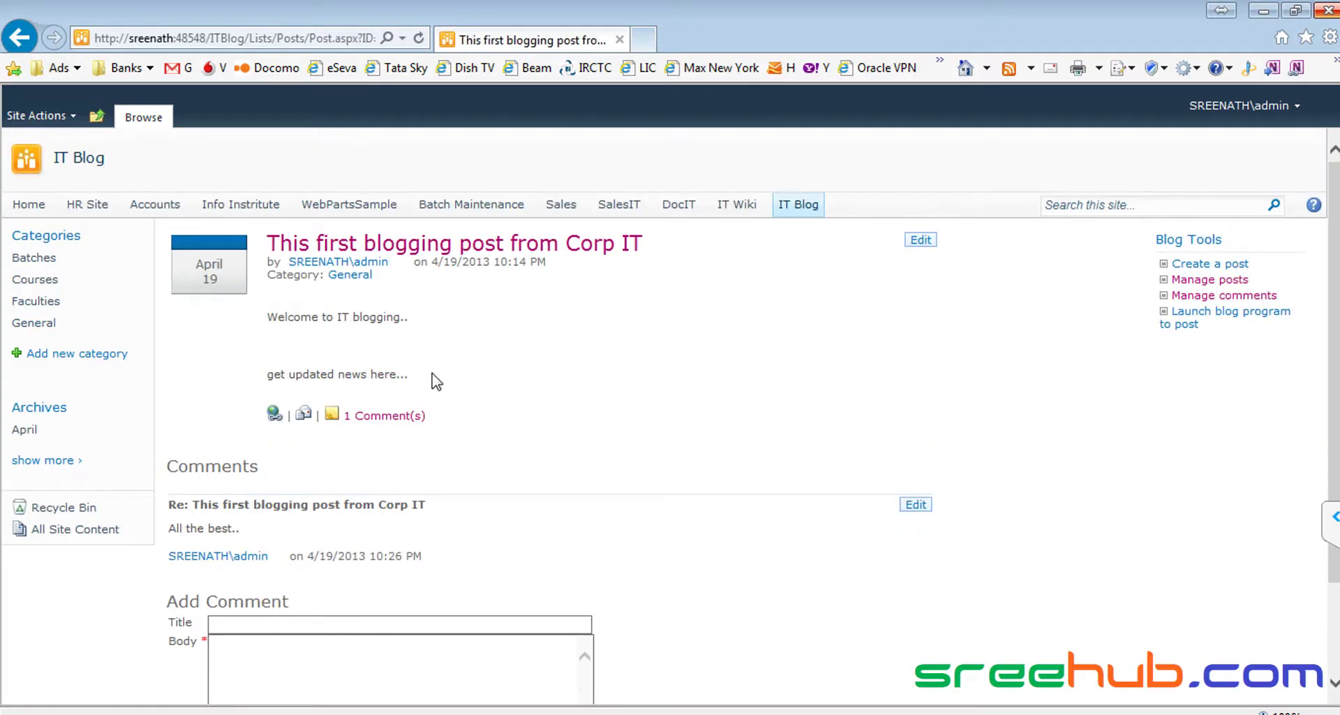
pyautogui.click(1218, 298)
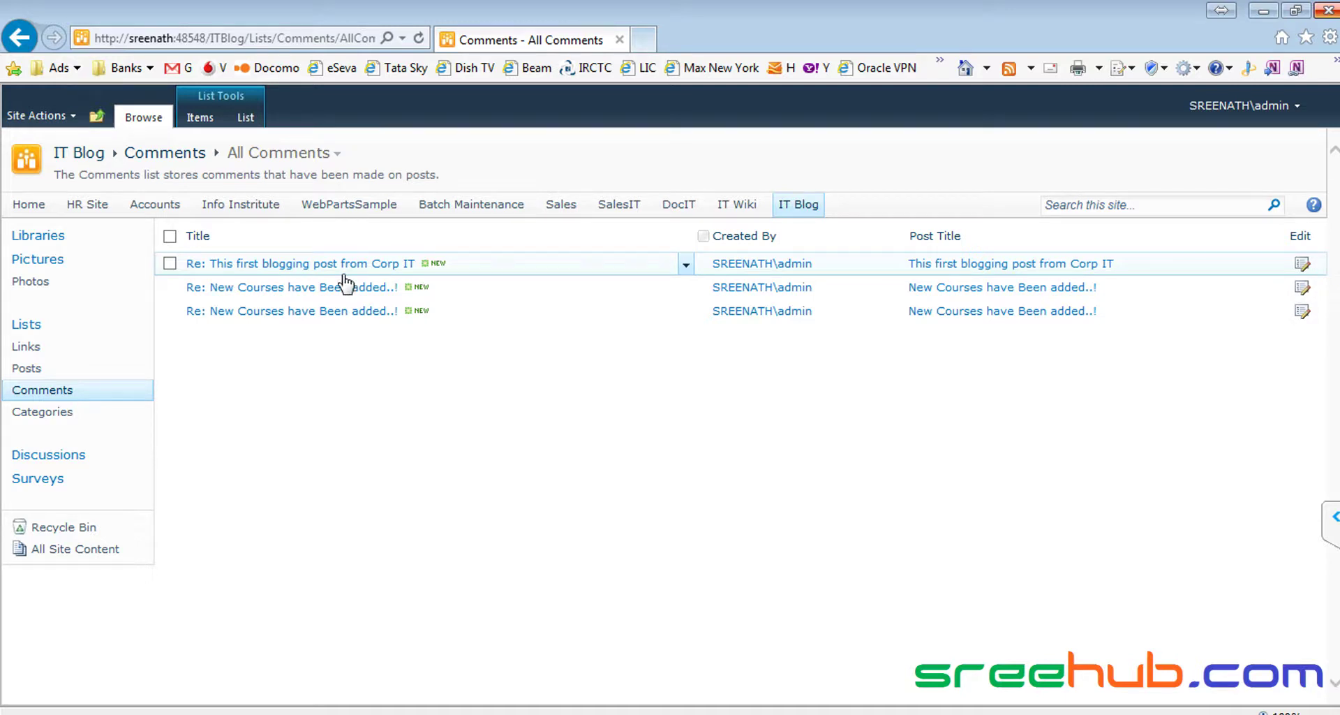
# - View the 'All the best..' comment on the first blogging post and close it
pyautogui.click(283, 264)
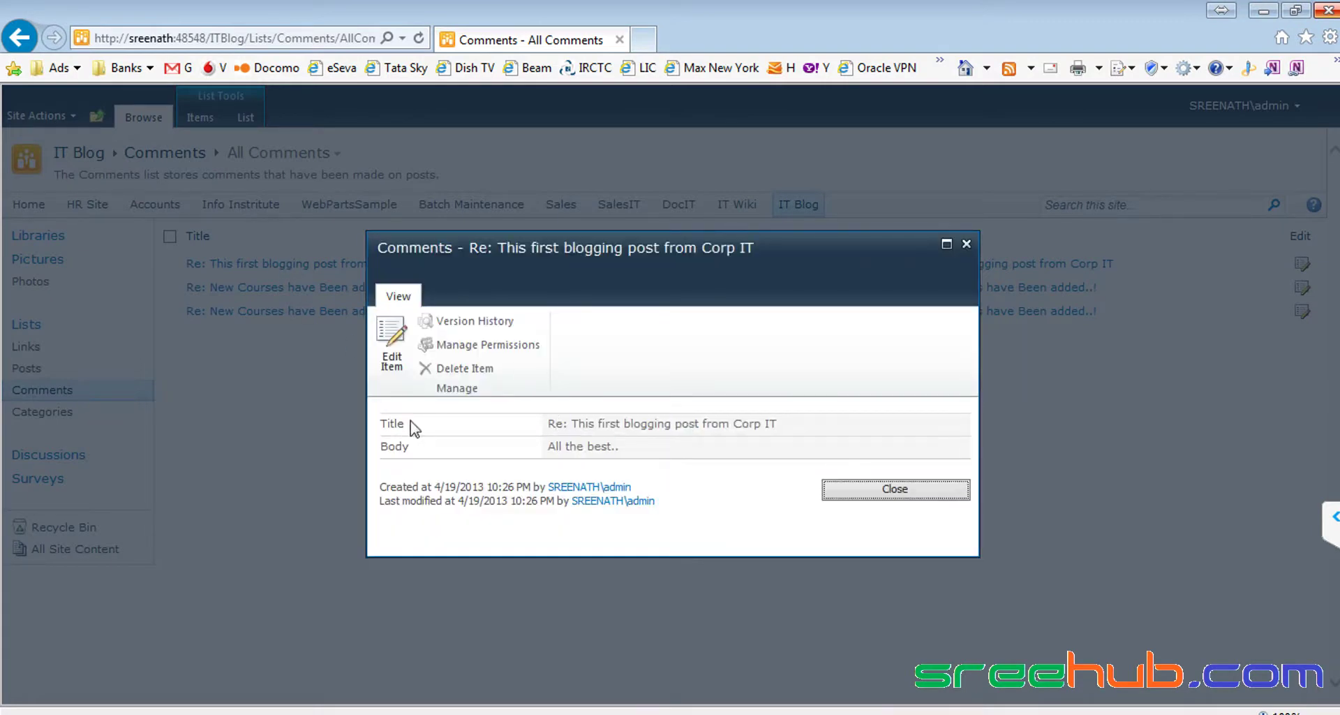
pyautogui.click(580, 422)
pyautogui.moveTo(580, 422); pyautogui.dragTo(778, 423)
pyautogui.moveTo(548, 447); pyautogui.dragTo(611, 447)
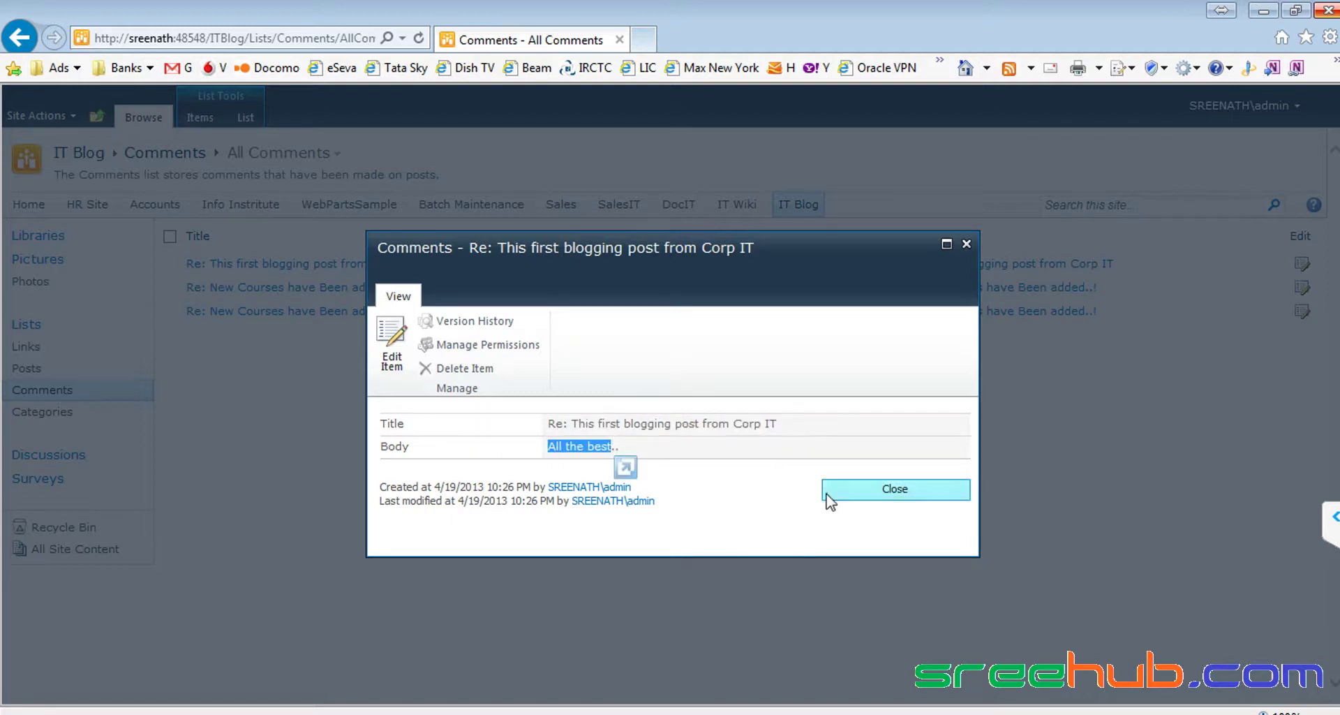
pyautogui.click(829, 497)
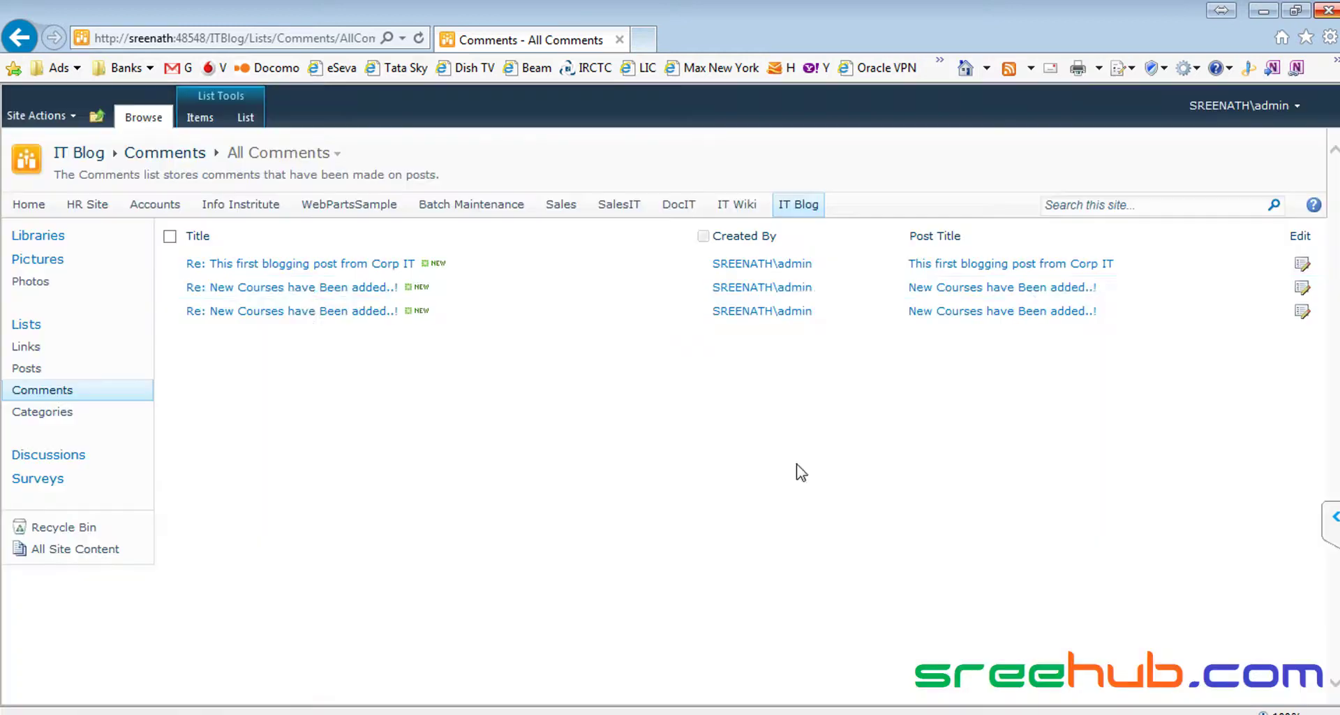
# - Inspect the 'me too..' reply on the New Courses post, opening it for editing and cancelling
pyautogui.click(232, 297)
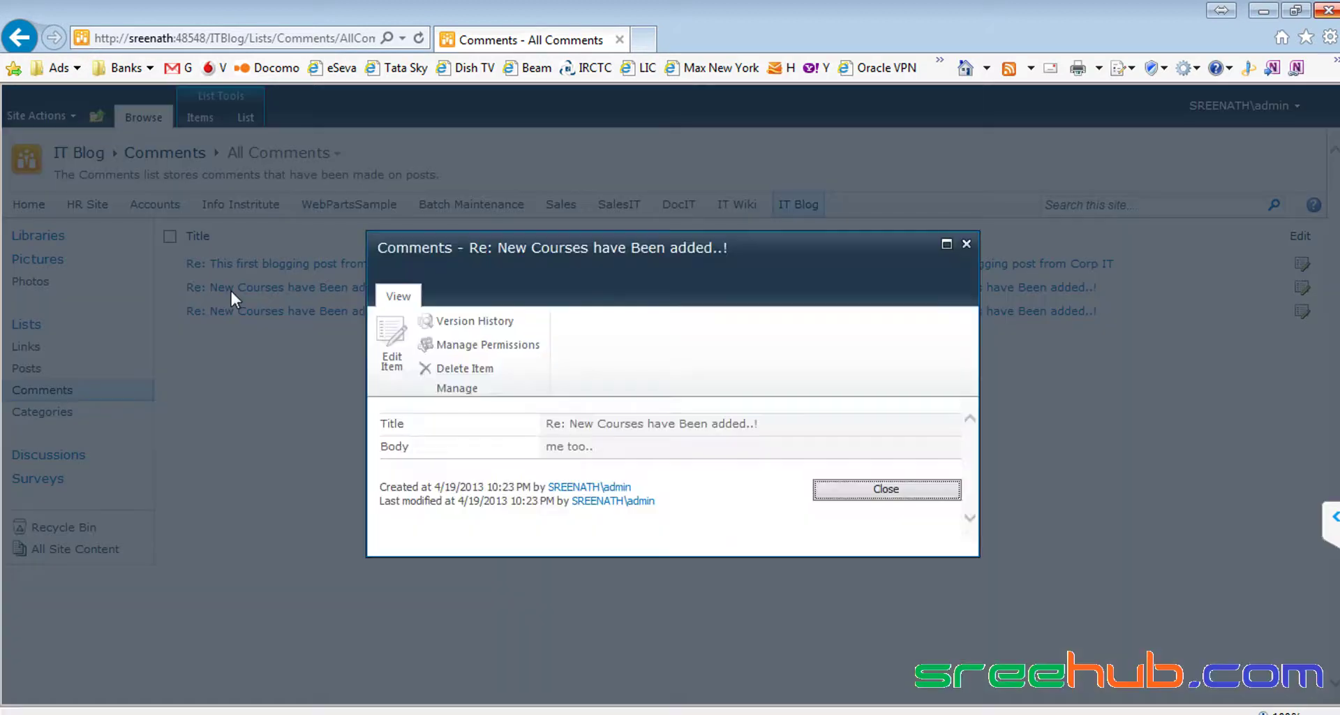
pyautogui.moveTo(547, 446); pyautogui.dragTo(612, 451)
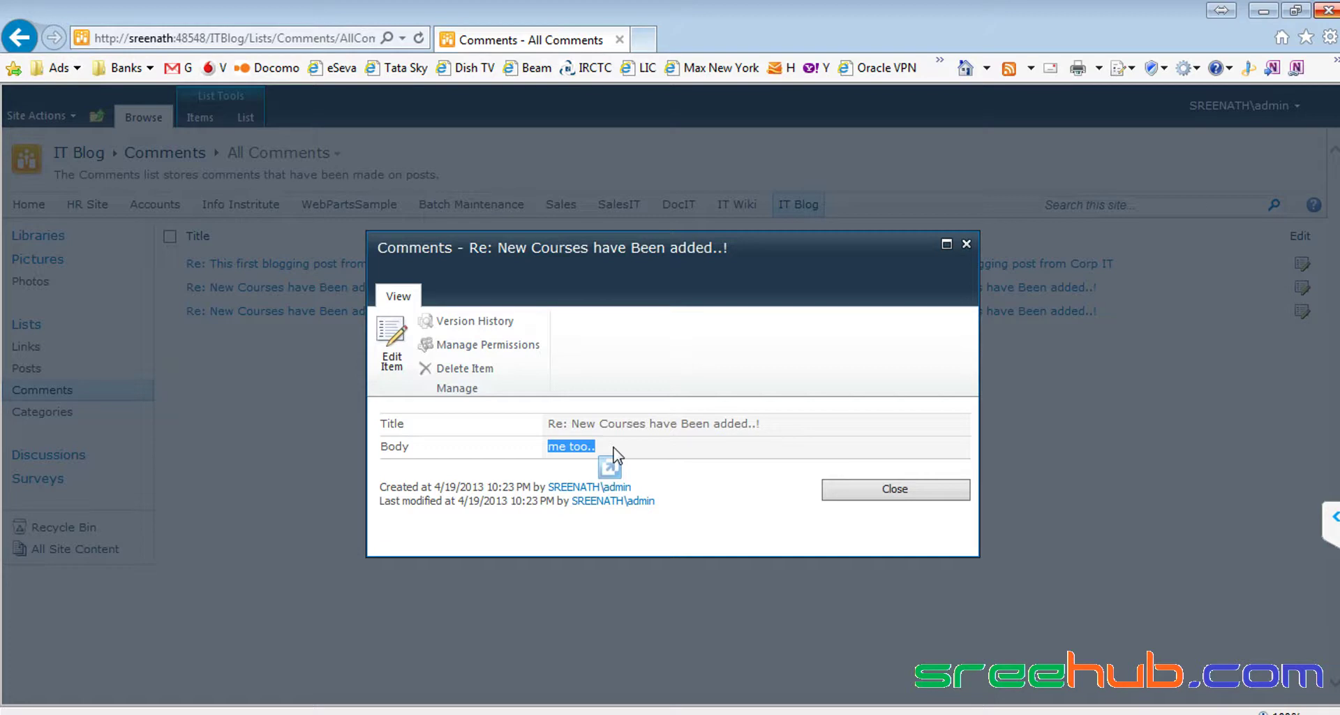
pyautogui.click(613, 450)
pyautogui.moveTo(597, 443); pyautogui.dragTo(592, 420)
pyautogui.click(593, 415)
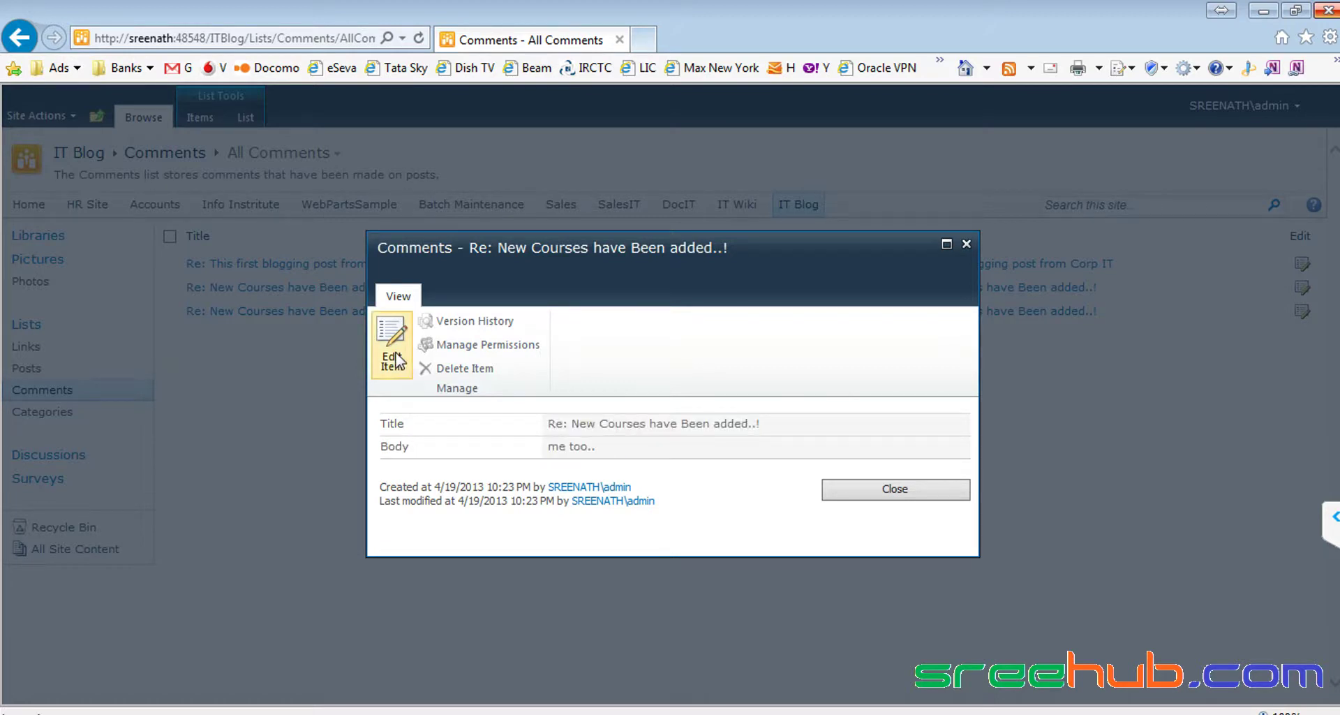
pyautogui.click(394, 360)
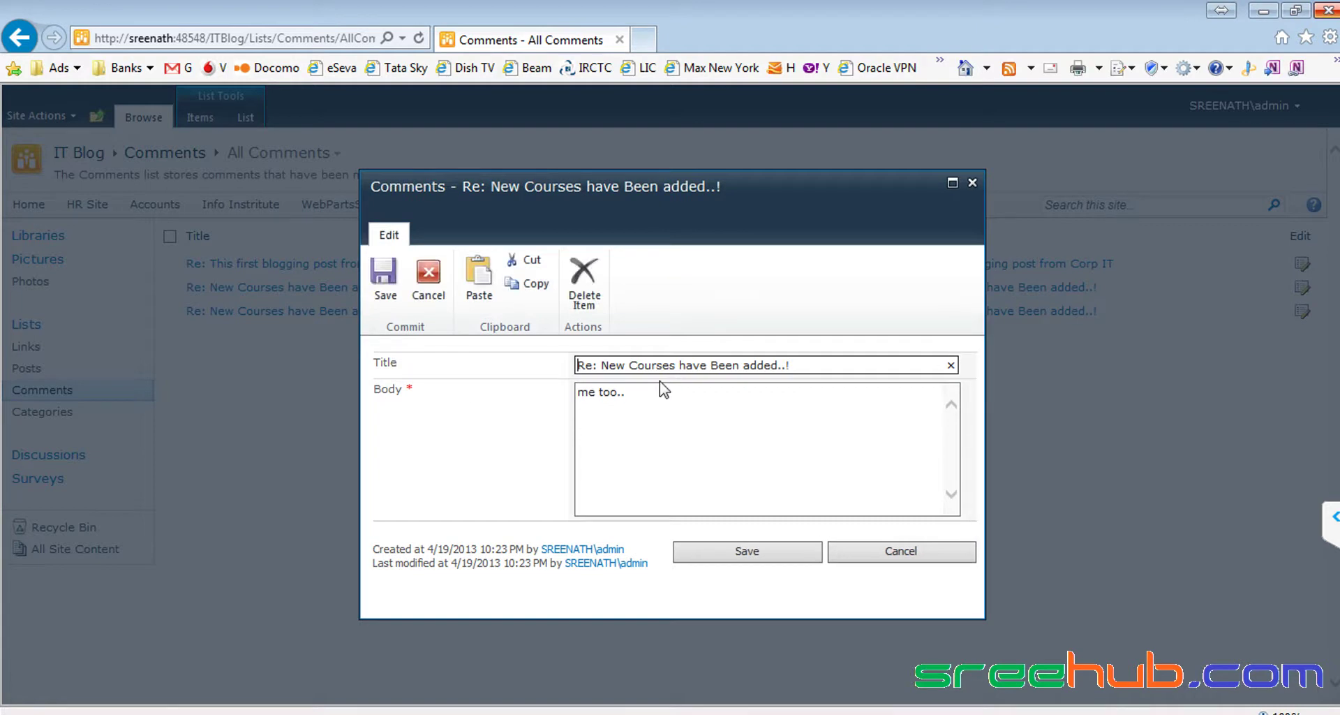
pyautogui.click(640, 389)
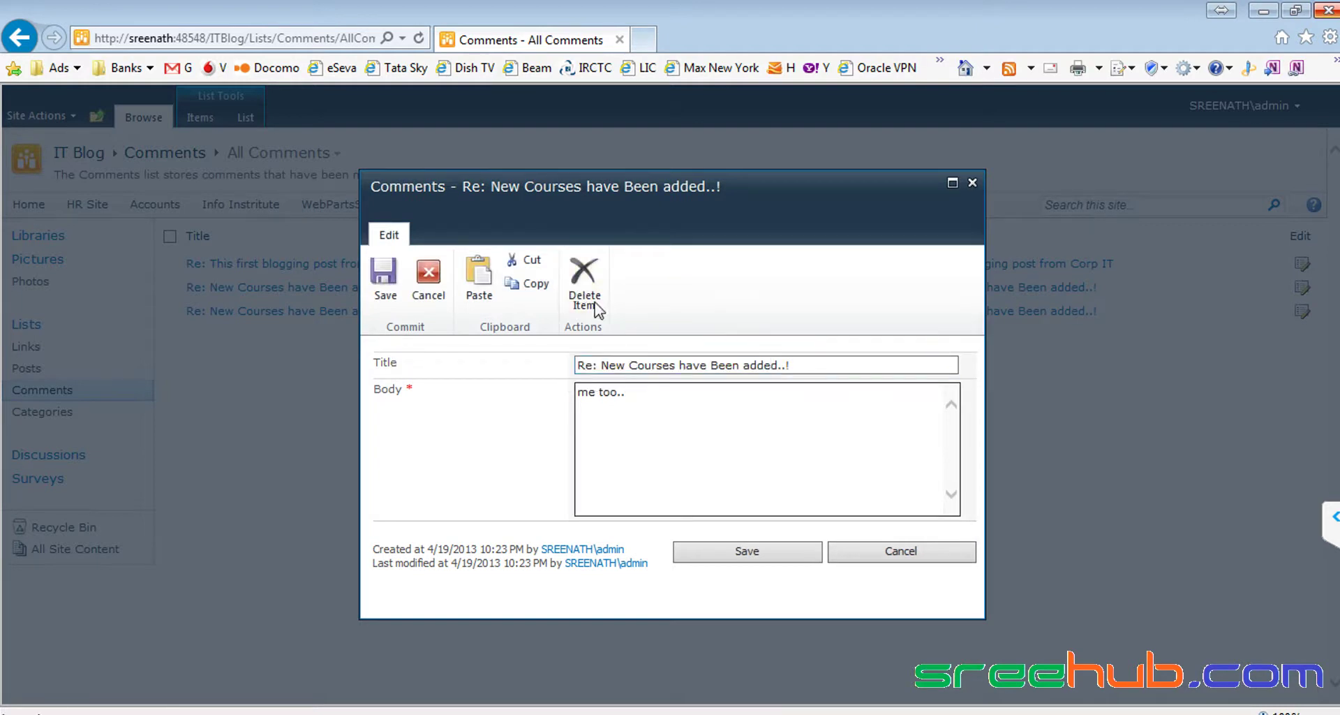
pyautogui.click(897, 551)
# - Delete the 'me too..' comment to the Recycle Bin and return to the IT Blog home page
pyautogui.click(170, 287)
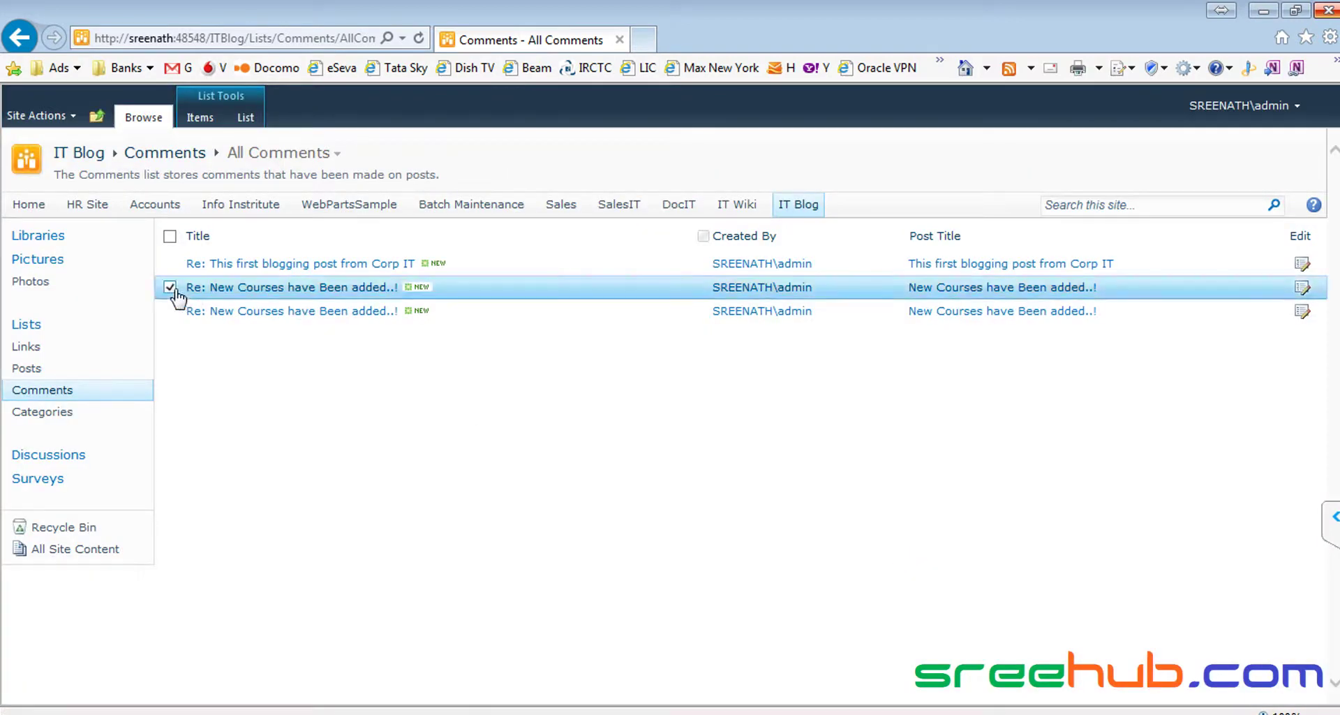
pyautogui.click(226, 196)
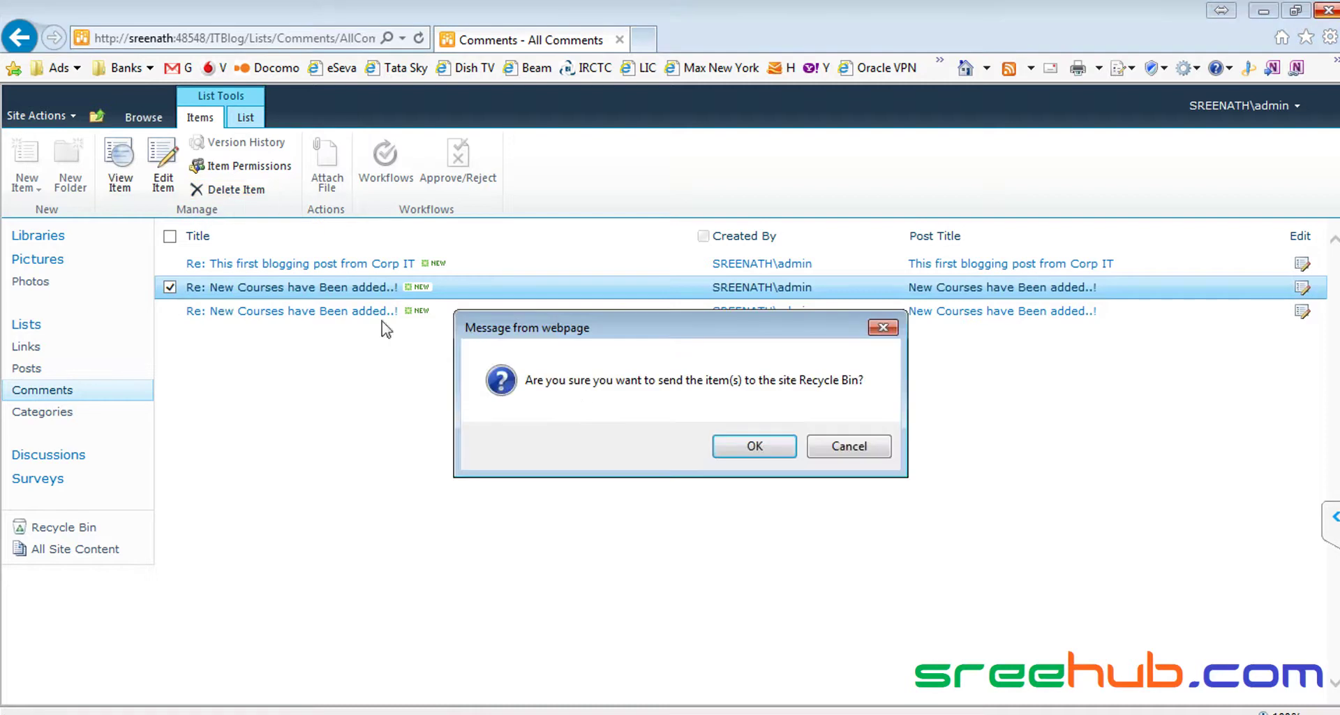
pyautogui.click(745, 455)
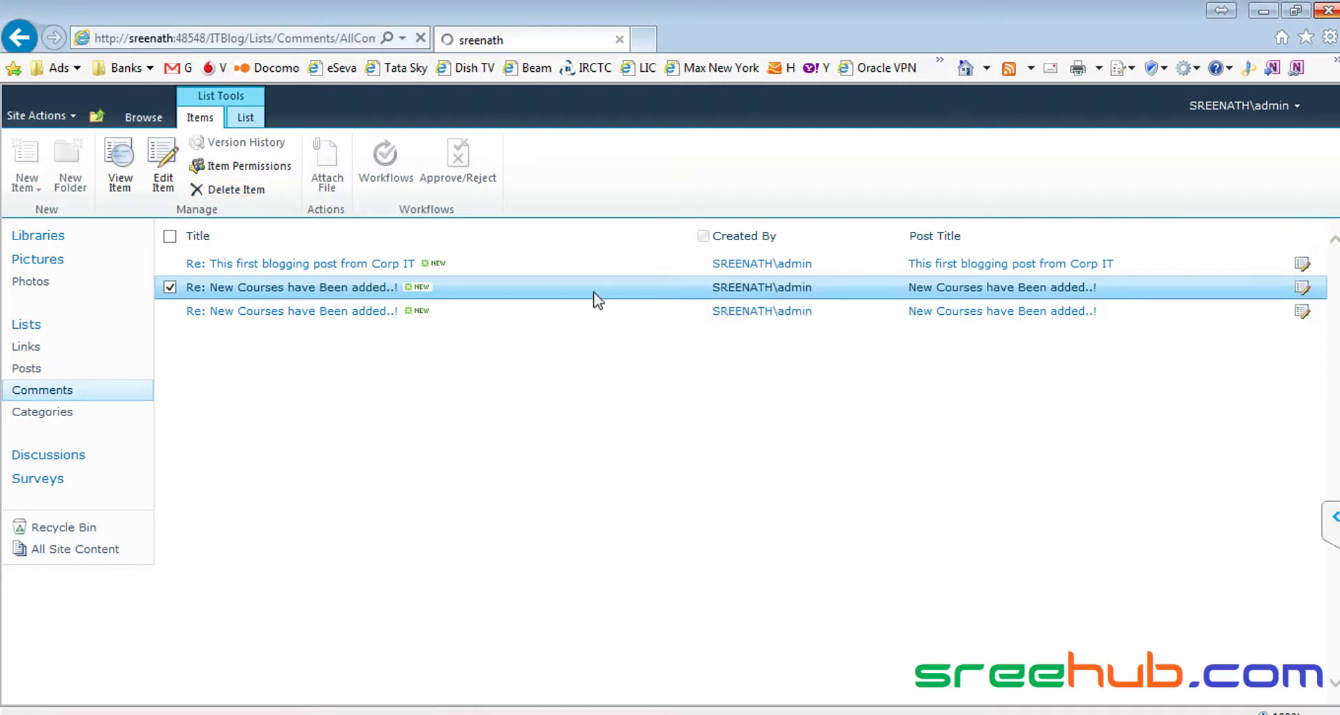
pyautogui.click(143, 118)
pyautogui.click(82, 154)
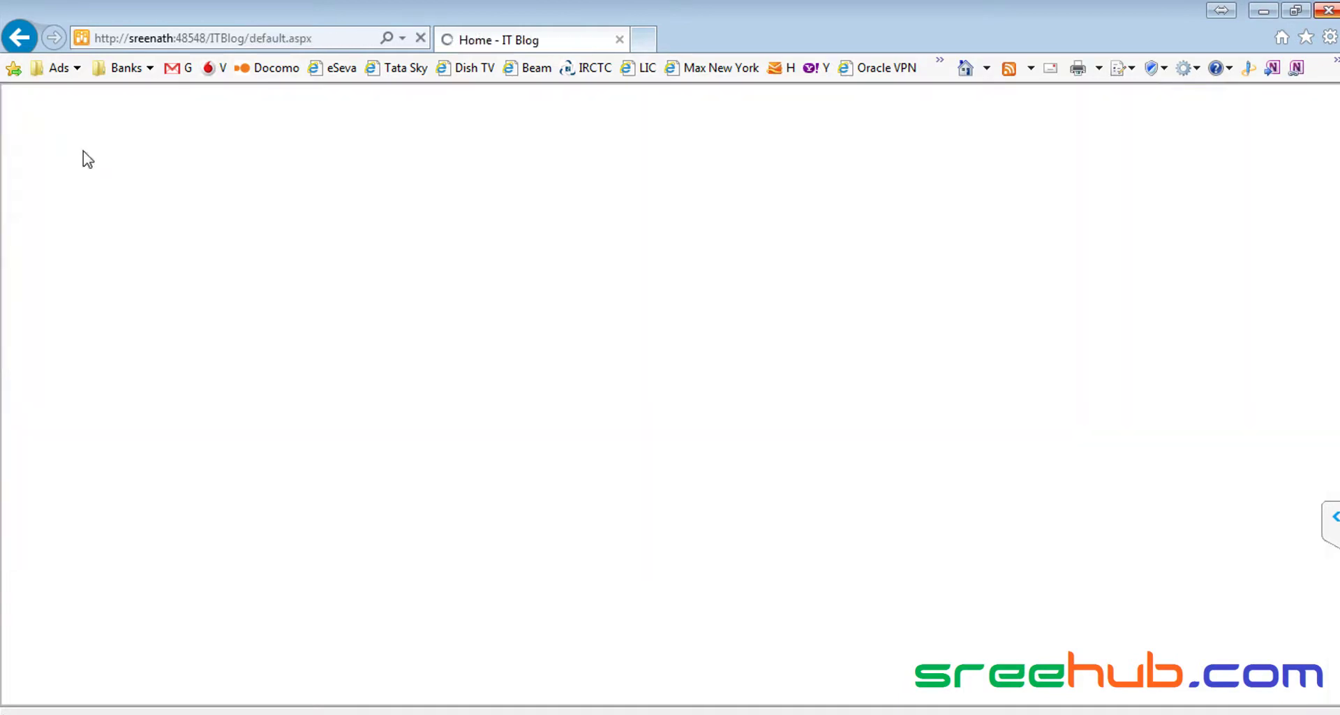
pyautogui.click(363, 556)
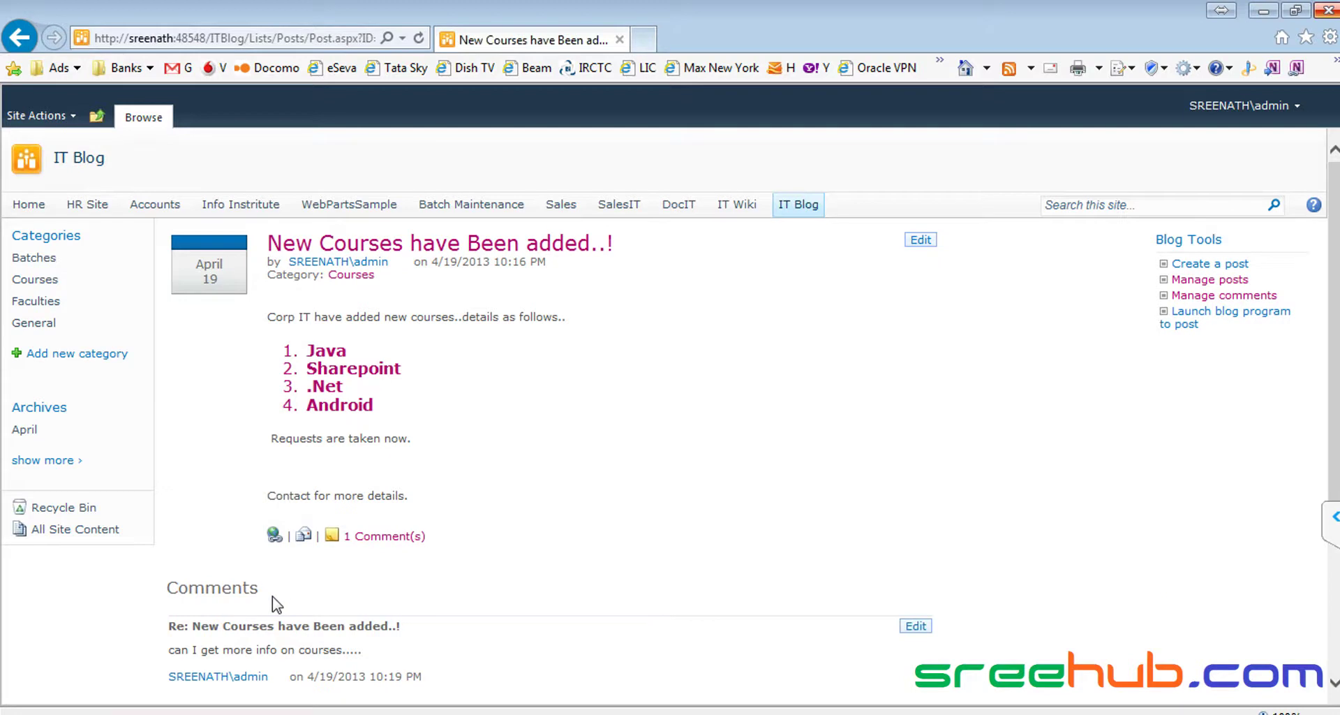
pyautogui.moveTo(379, 660); pyautogui.dragTo(209, 634)
pyautogui.scroll(-3, 209, 633)
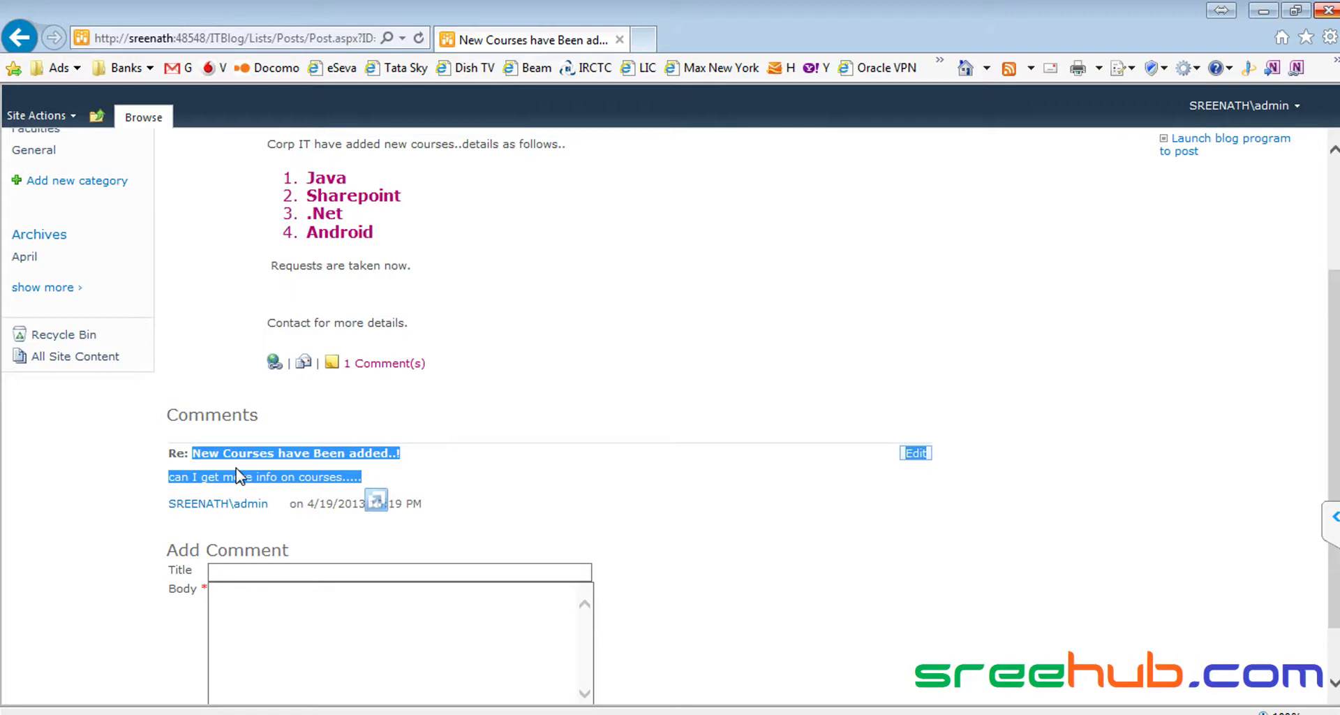
pyautogui.scroll(3, 401, 480)
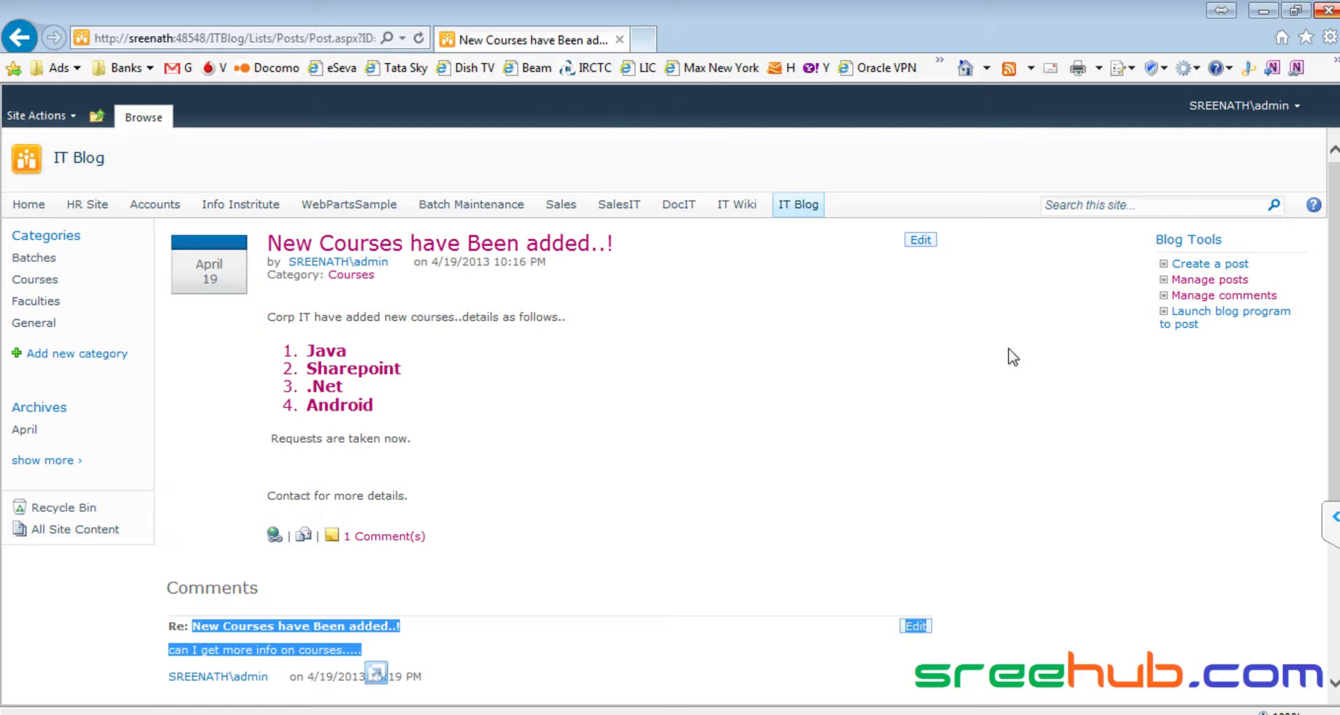
pyautogui.click(97, 158)
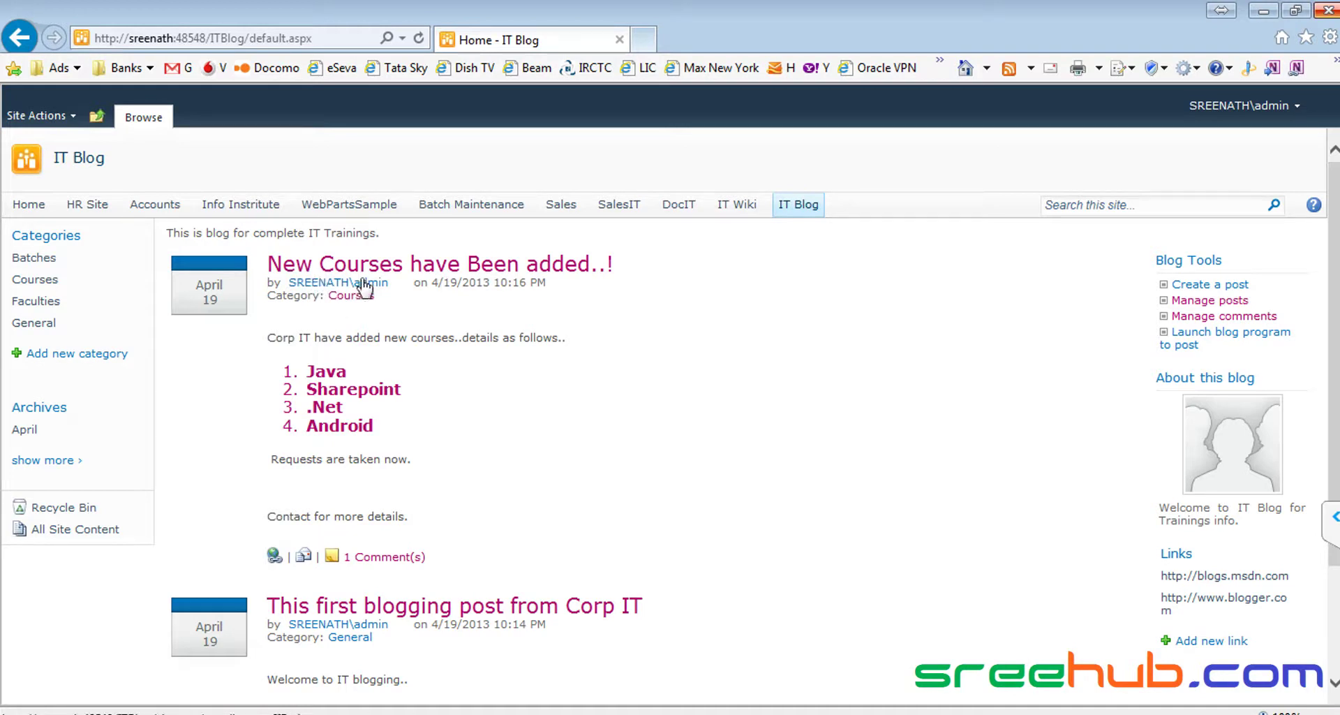
pyautogui.click(44, 237)
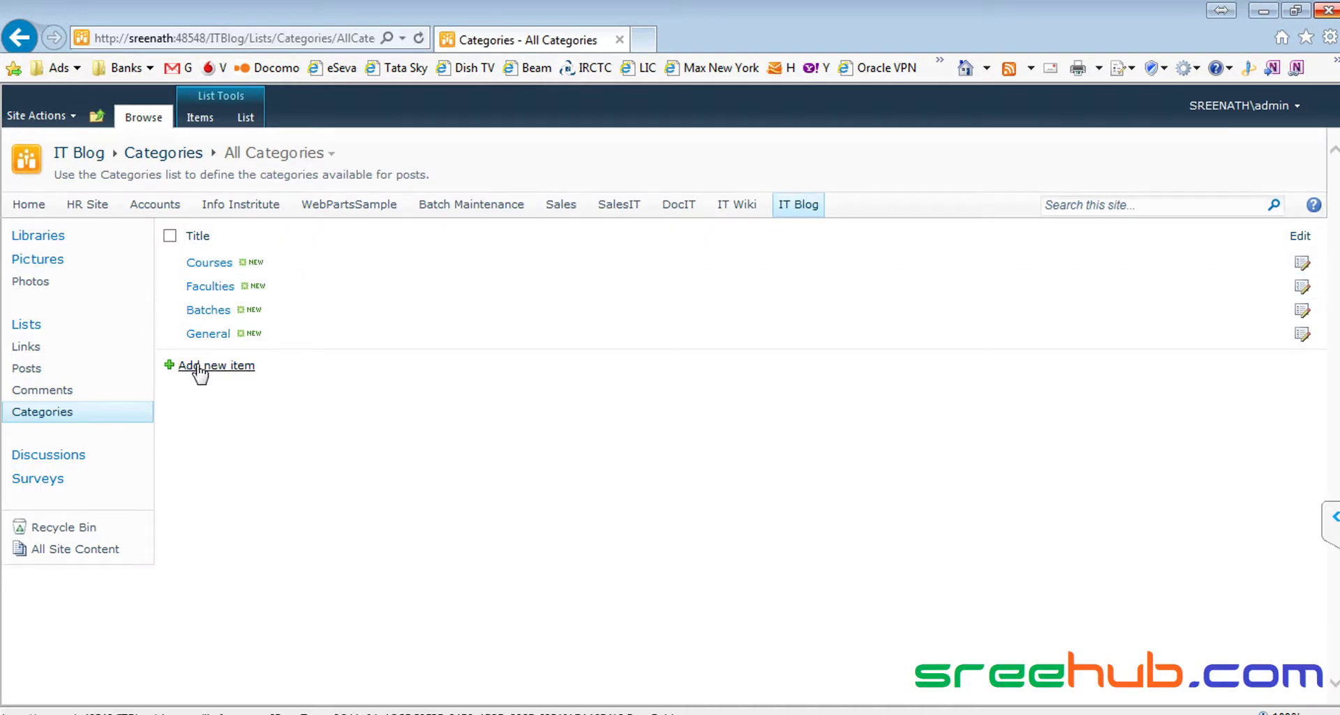
pyautogui.click(94, 156)
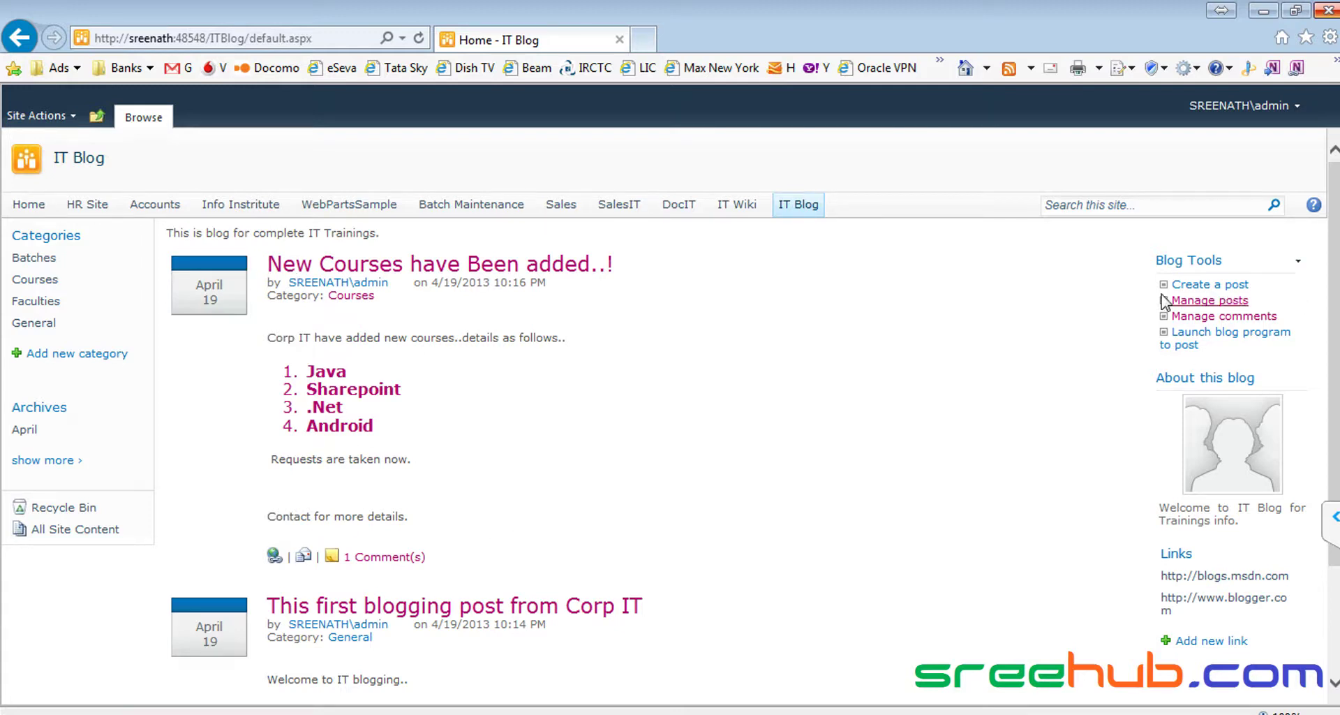
pyautogui.scroll(-2, 517, 448)
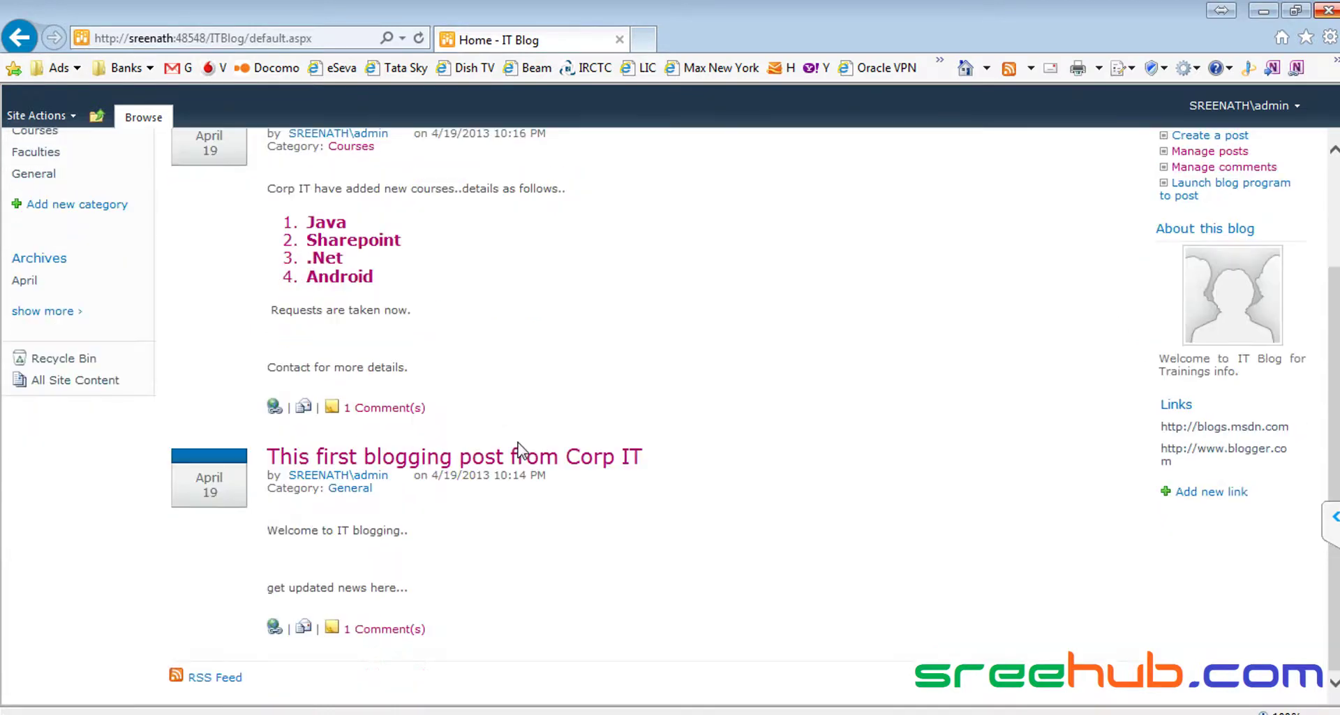
pyautogui.scroll(2, 620, 436)
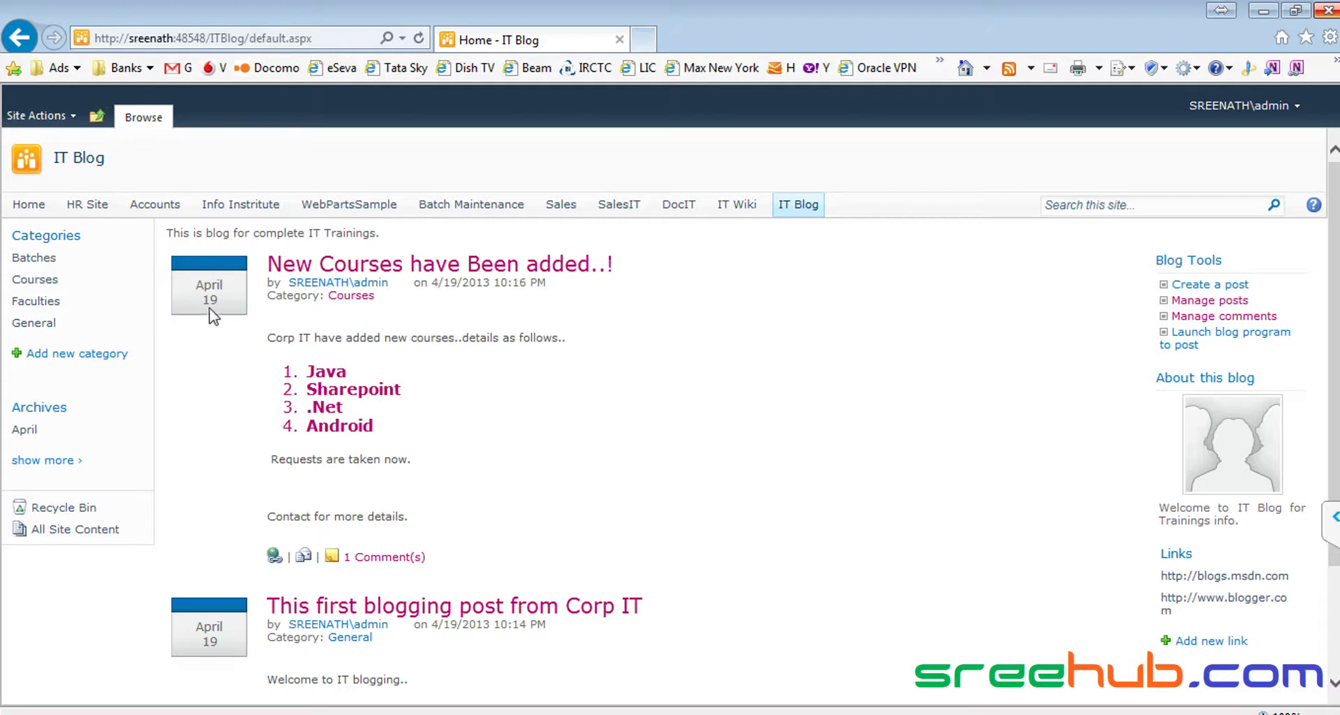
pyautogui.moveTo(197, 282); pyautogui.dragTo(222, 302)
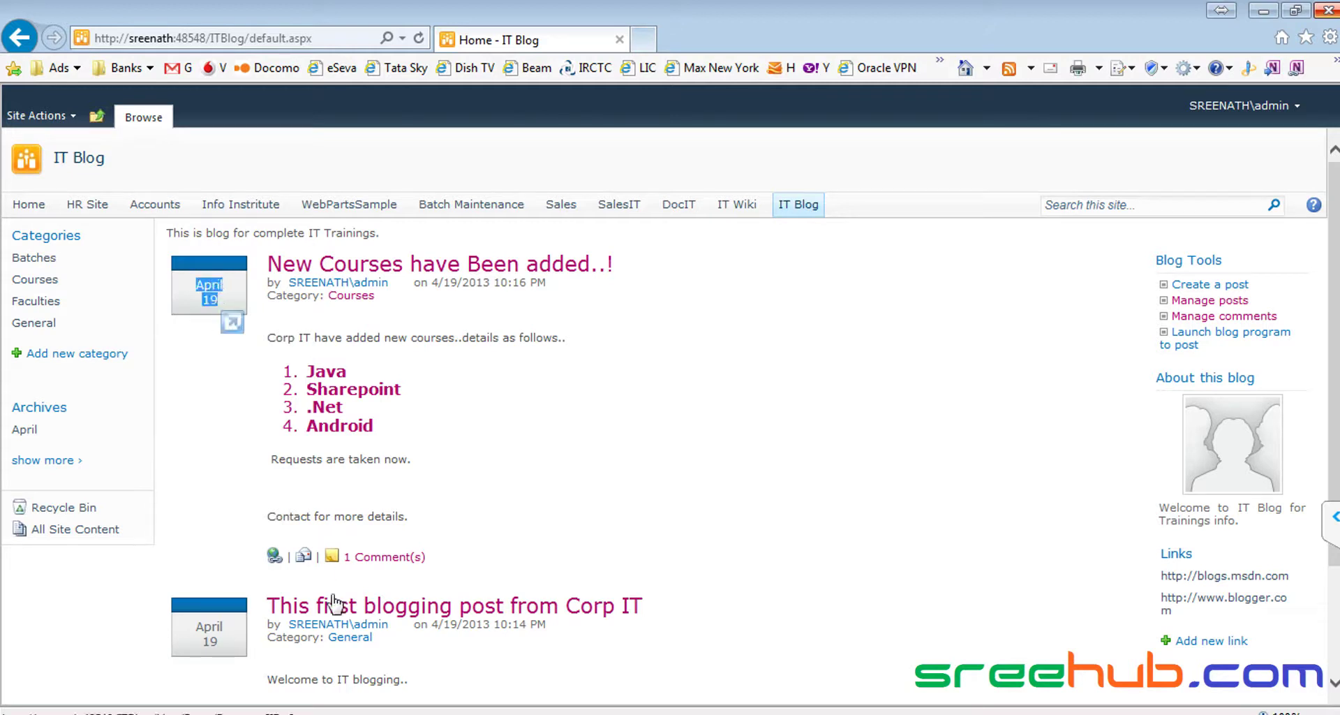
pyautogui.click(537, 447)
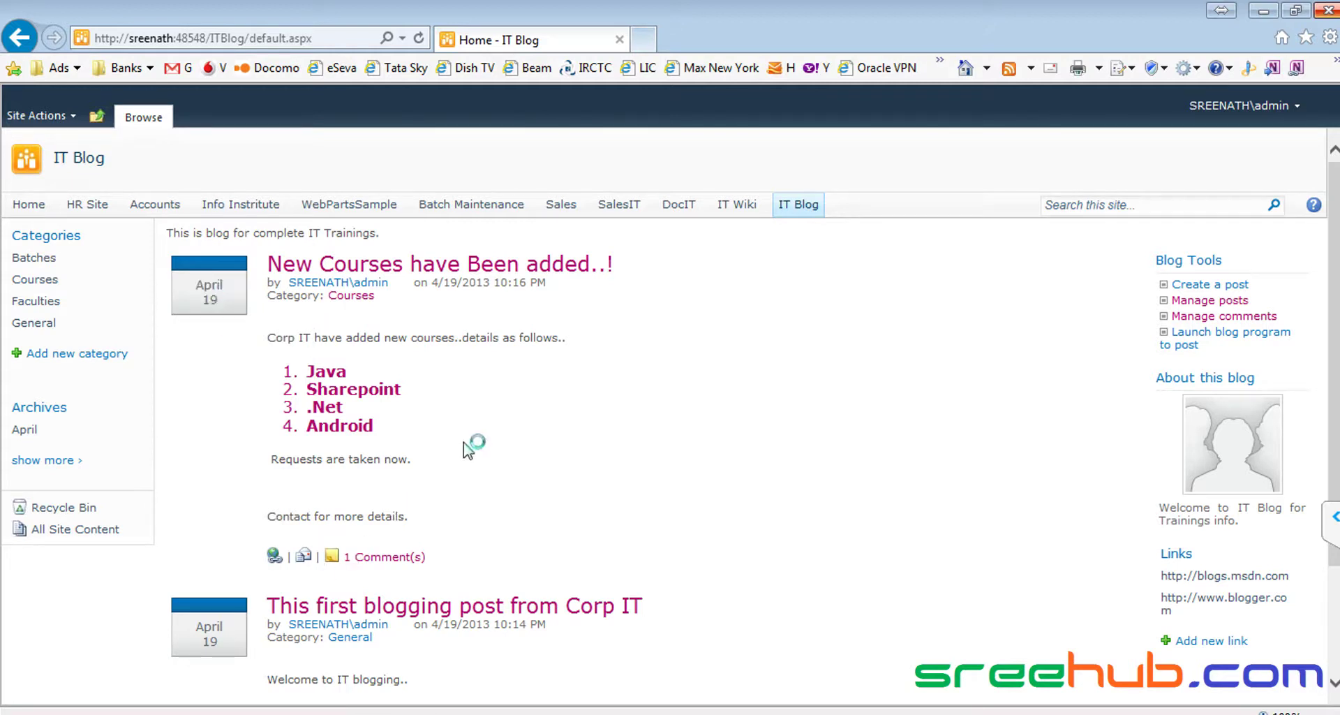
pyautogui.click(28, 433)
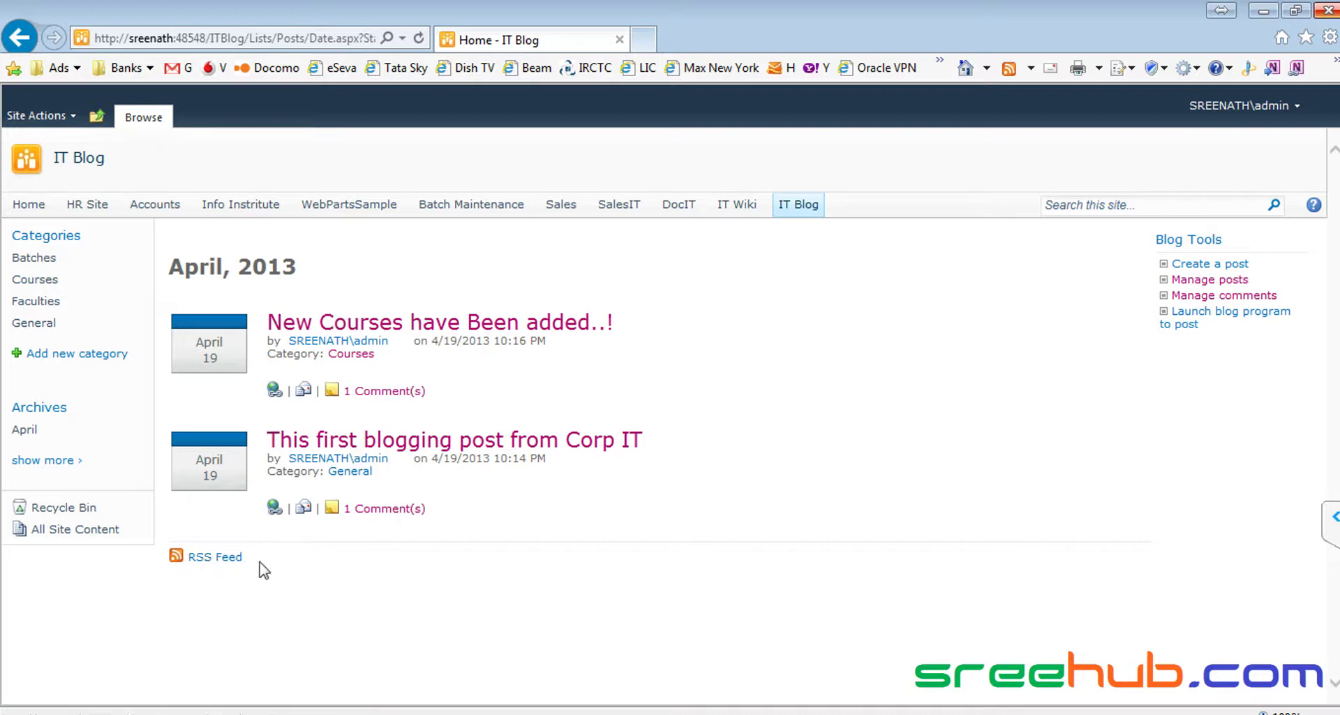
pyautogui.moveTo(246, 563); pyautogui.dragTo(153, 566)
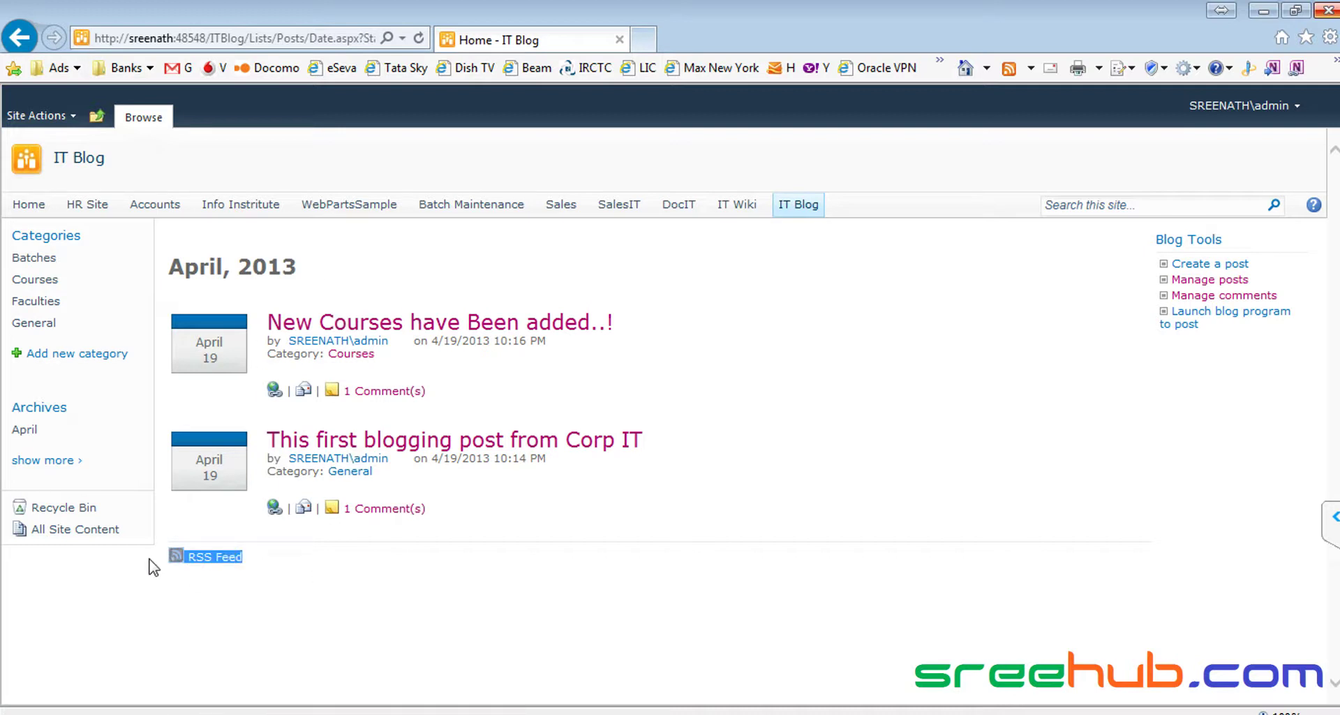
pyautogui.click(327, 587)
pyautogui.moveTo(263, 565); pyautogui.dragTo(170, 557)
pyautogui.click(310, 604)
pyautogui.moveTo(244, 559); pyautogui.dragTo(151, 559)
pyautogui.click(307, 581)
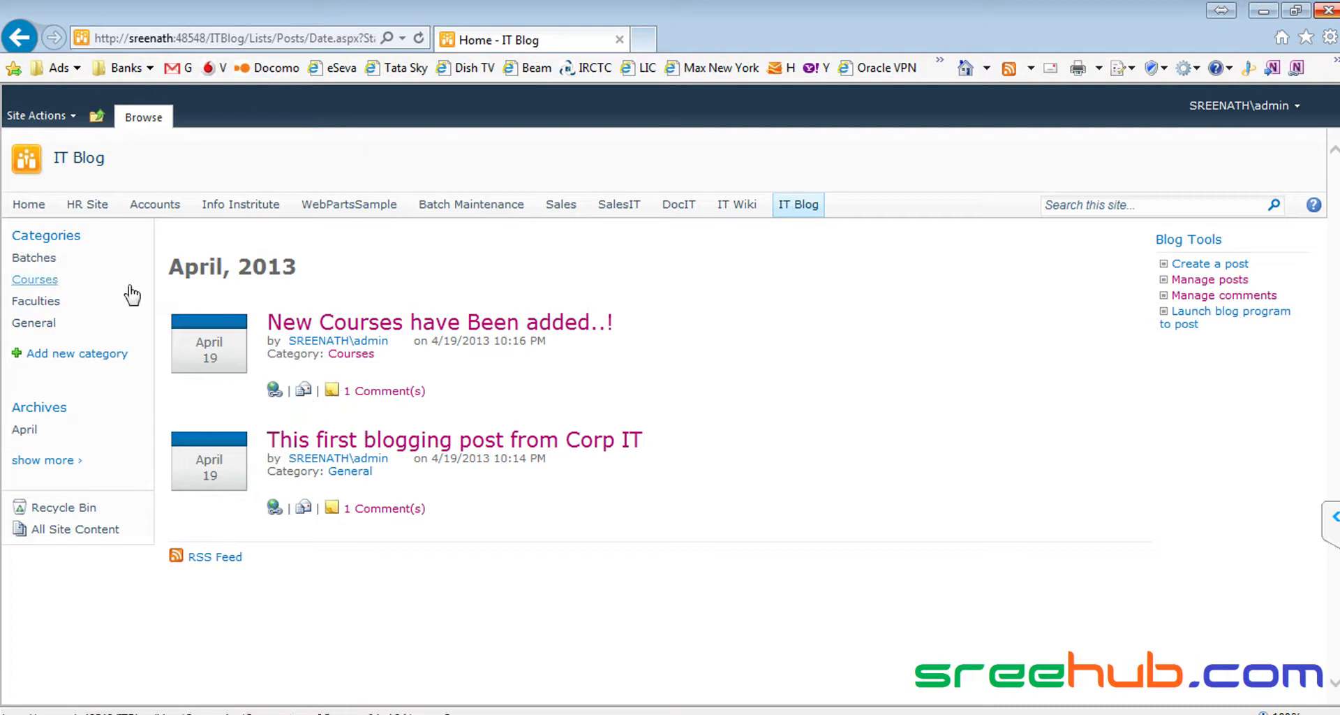
pyautogui.click(796, 207)
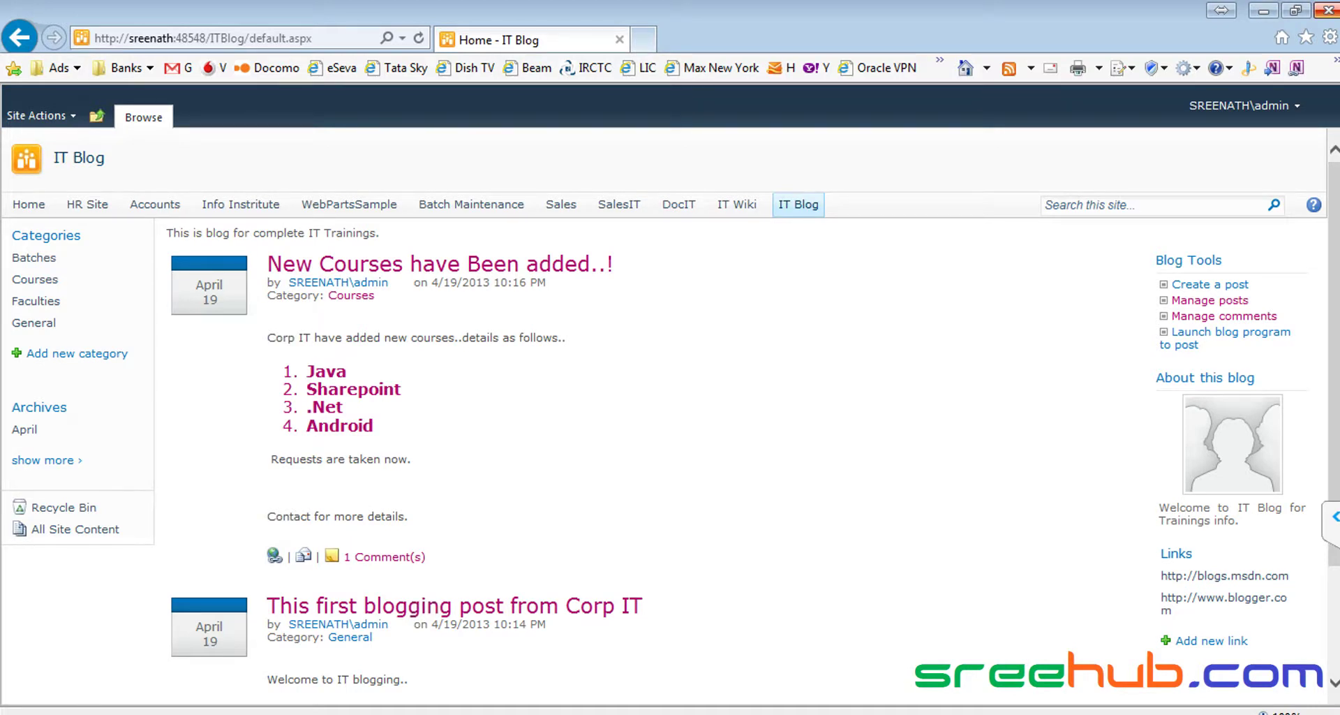
# - Start Microsoft Word 2010 from the Start menu and open the File tab's new-document options
pyautogui.click(21, 714)
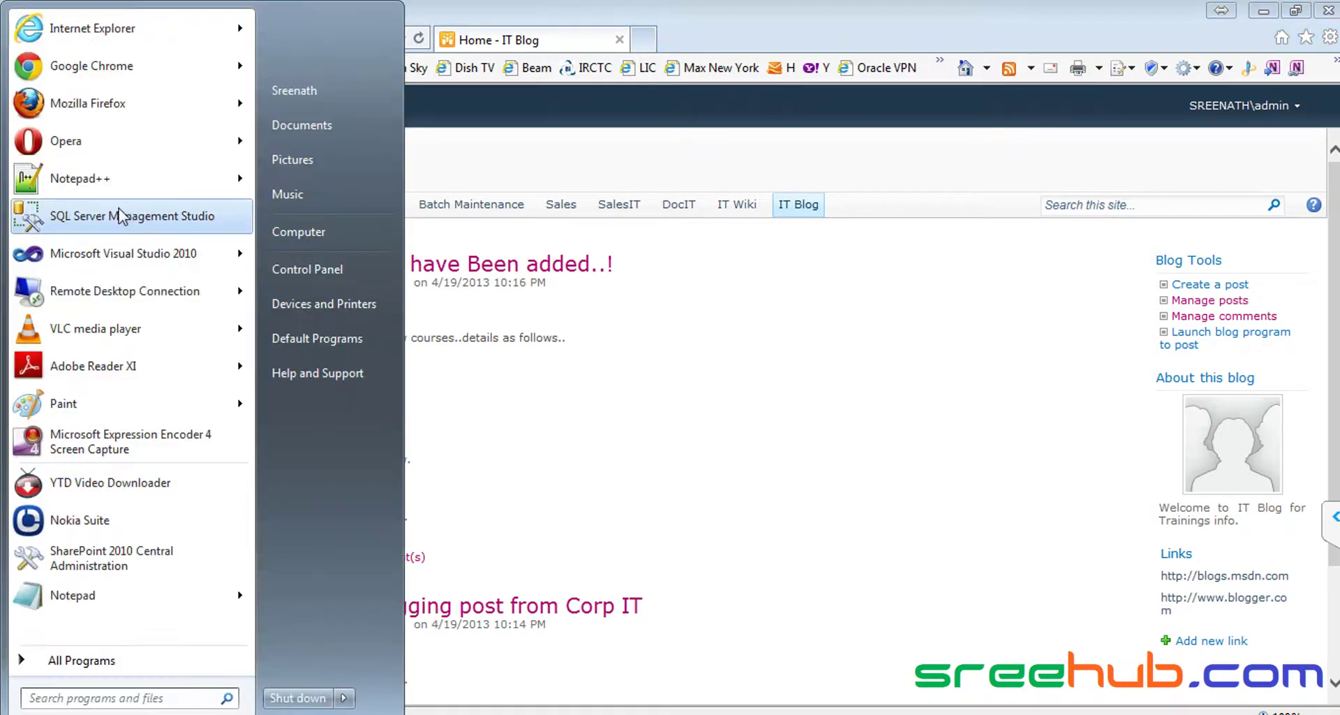
pyautogui.click(556, 420)
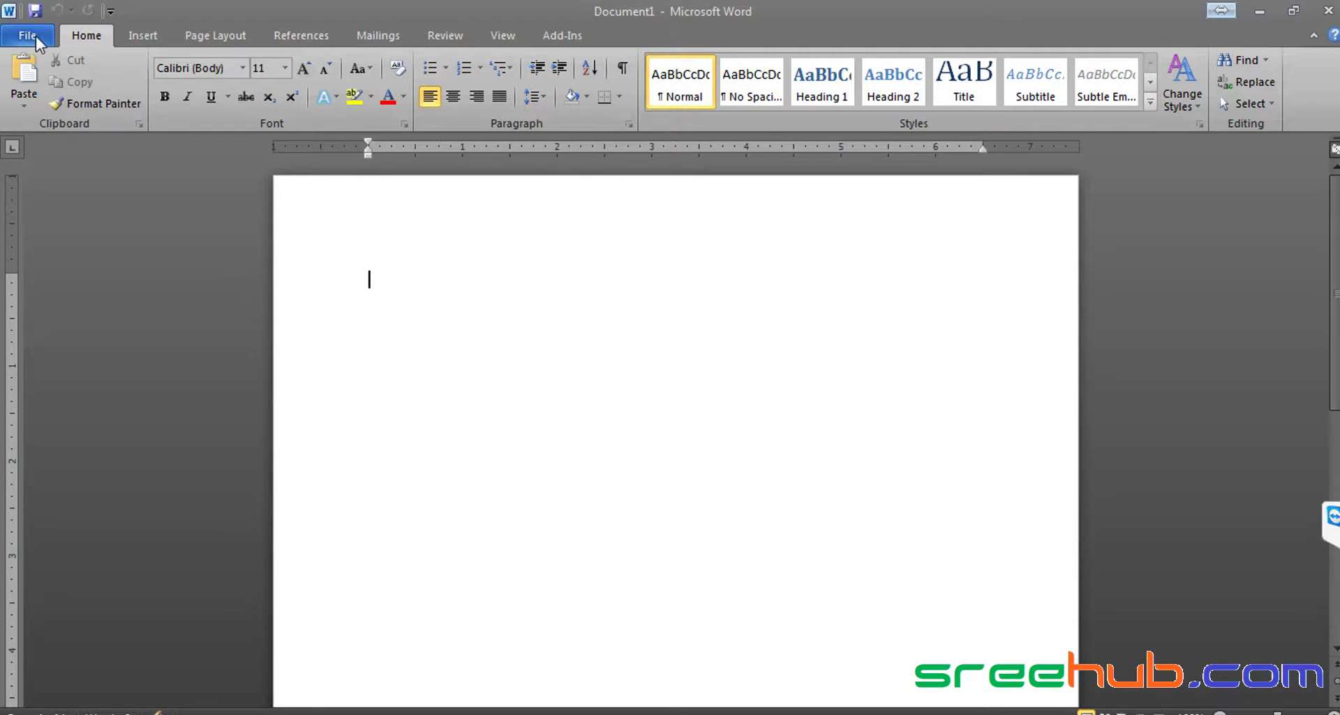
pyautogui.click(28, 36)
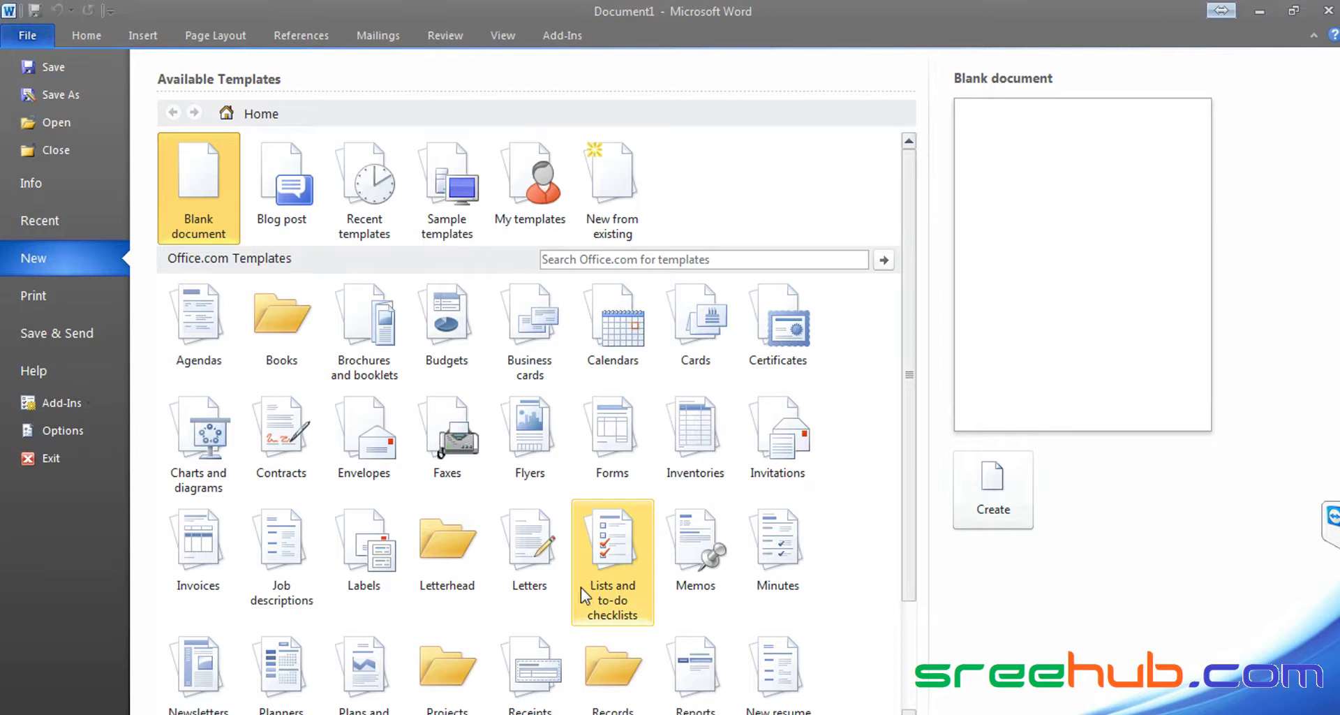
# - Create a new document from the Blog post template, linked to the IT Blog account
pyautogui.scroll(-2, 580, 588)
pyautogui.scroll(2, 783, 571)
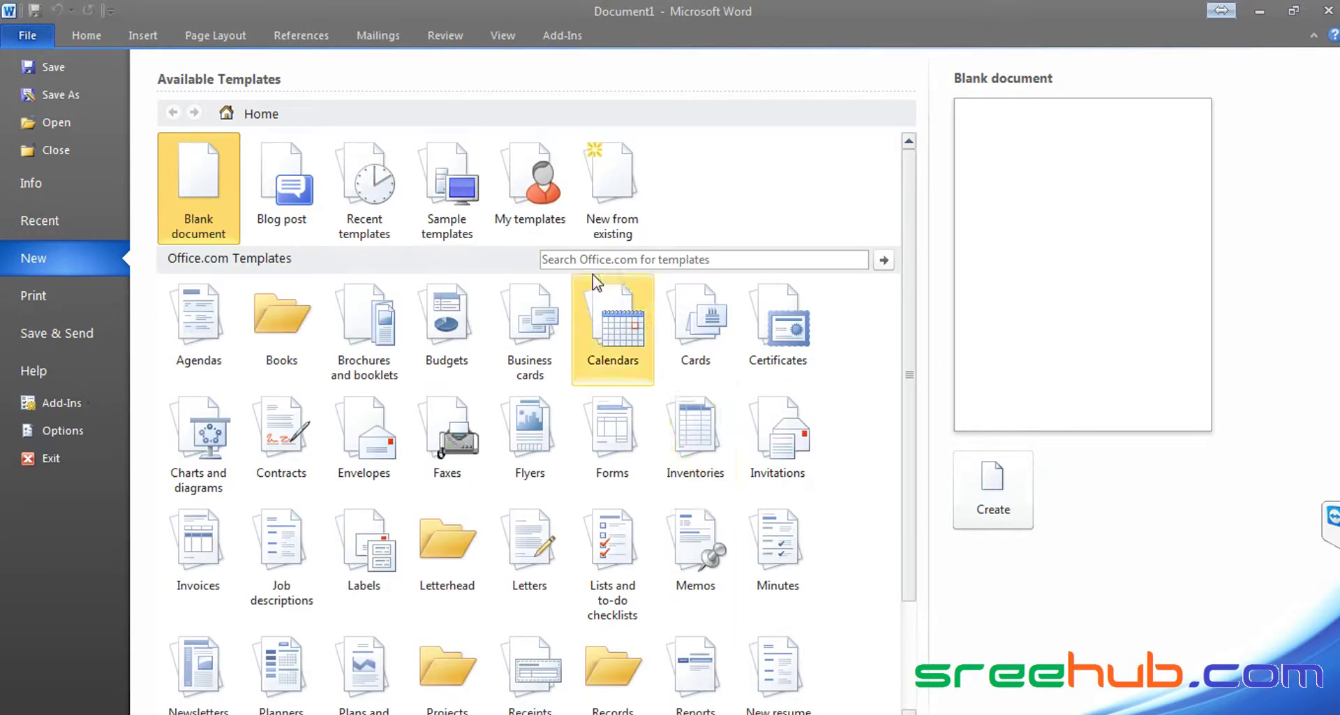
pyautogui.scroll(-2, 524, 642)
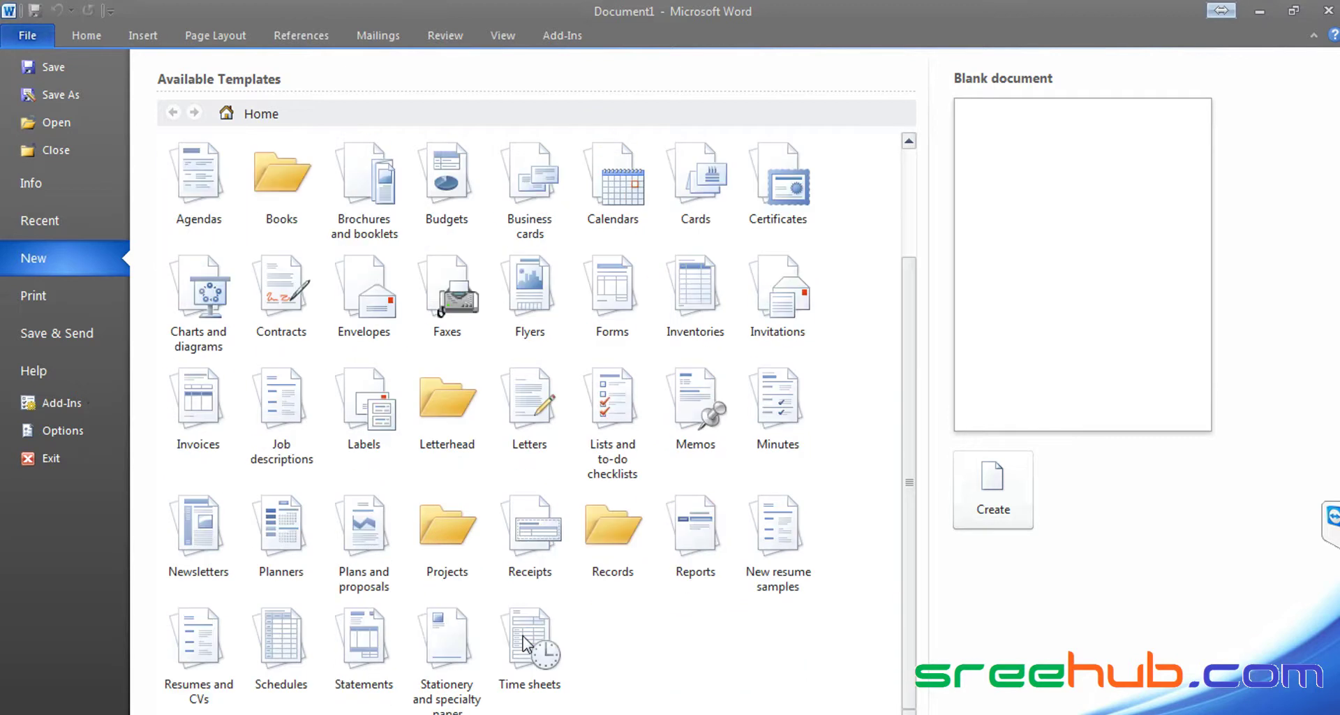
pyautogui.scroll(2, 525, 642)
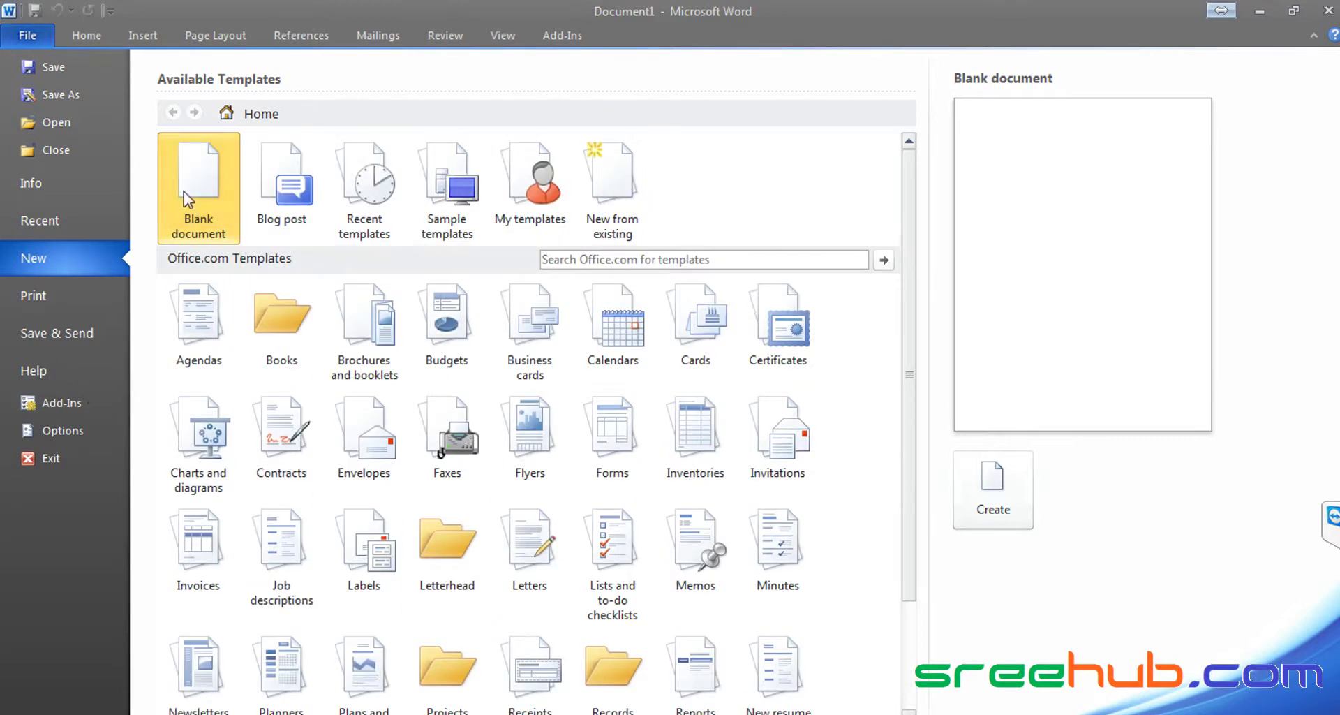
pyautogui.click(299, 201)
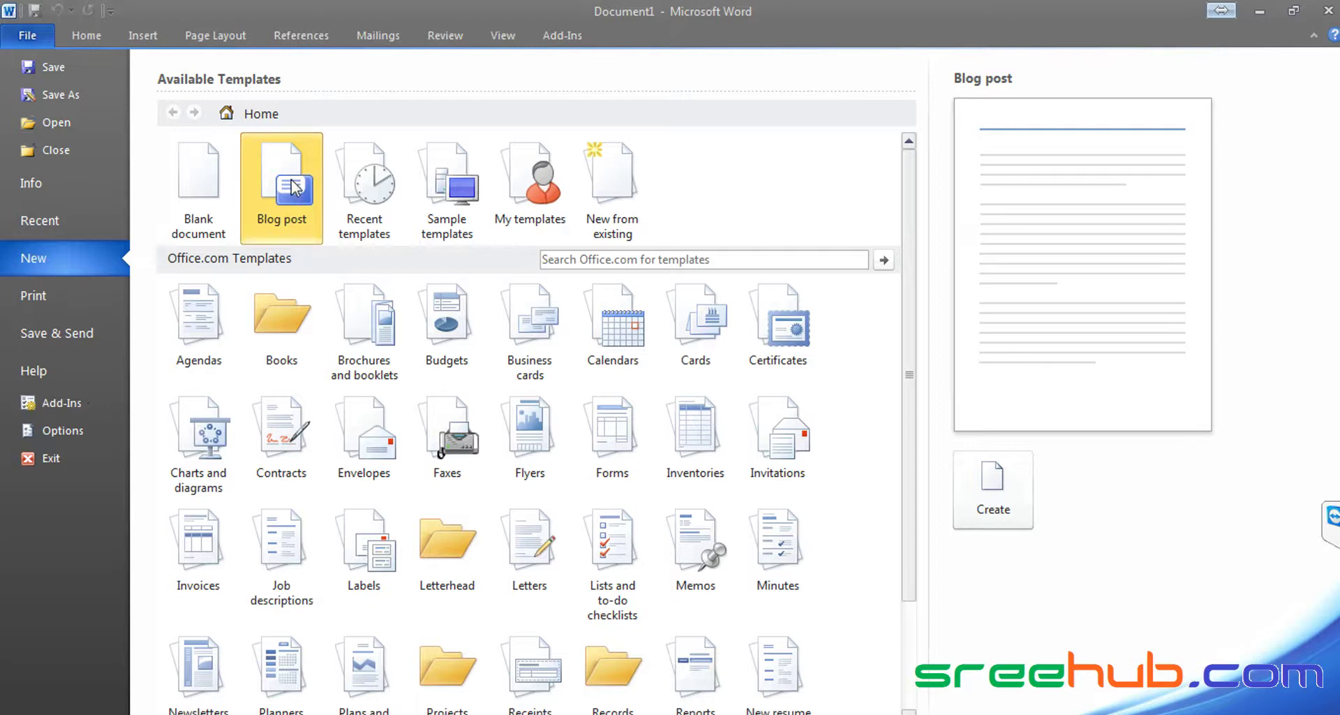
pyautogui.click(1004, 492)
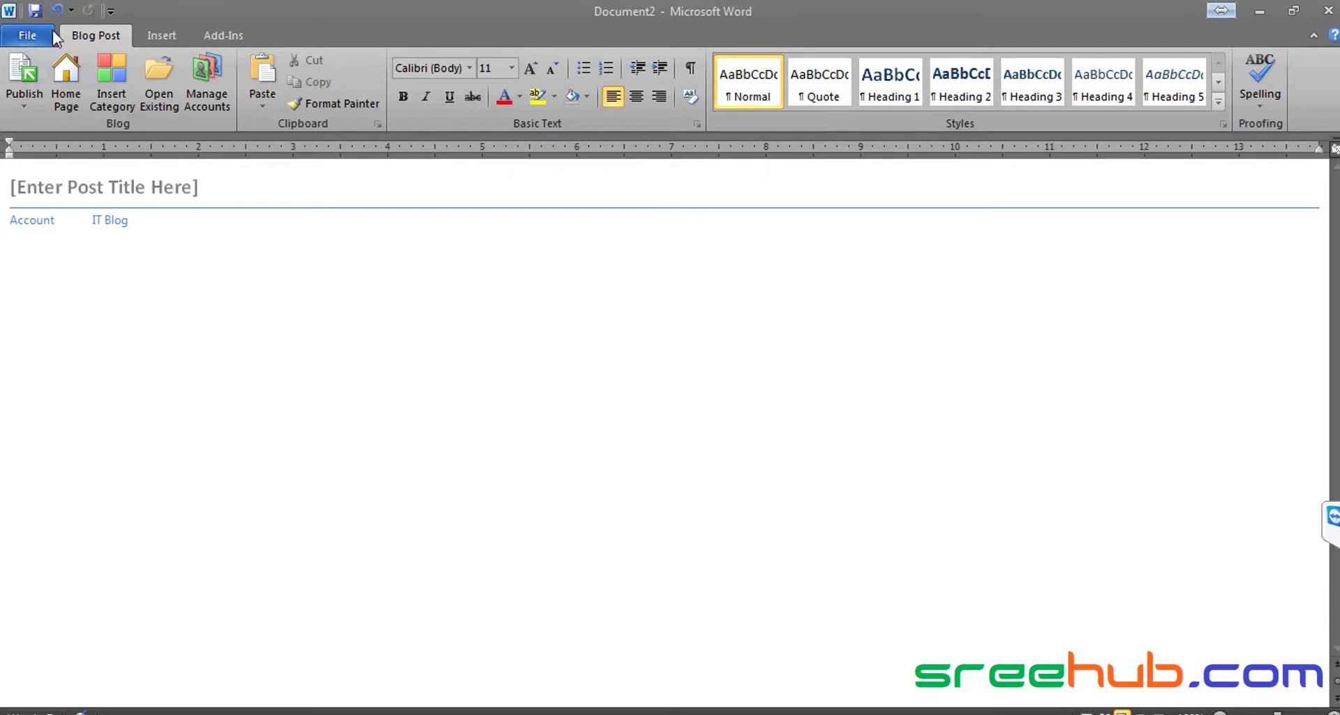
# - Remove both the IT Blog and IT Blog1 accounts in Manage Accounts
pyautogui.click(207, 80)
pyautogui.click(614, 286)
pyautogui.click(748, 241)
pyautogui.click(752, 241)
pyautogui.click(870, 511)
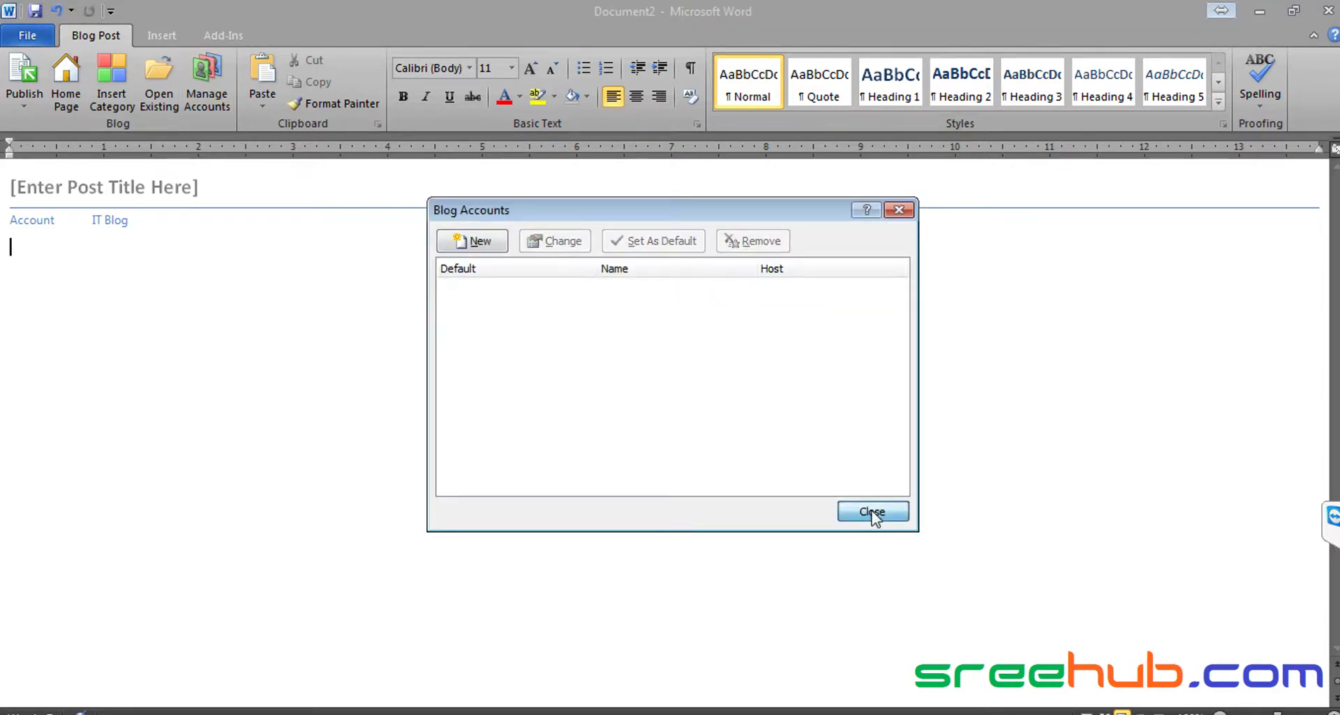
# - Close the blog post without saving and create a fresh Blog post document
pyautogui.click(1328, 10)
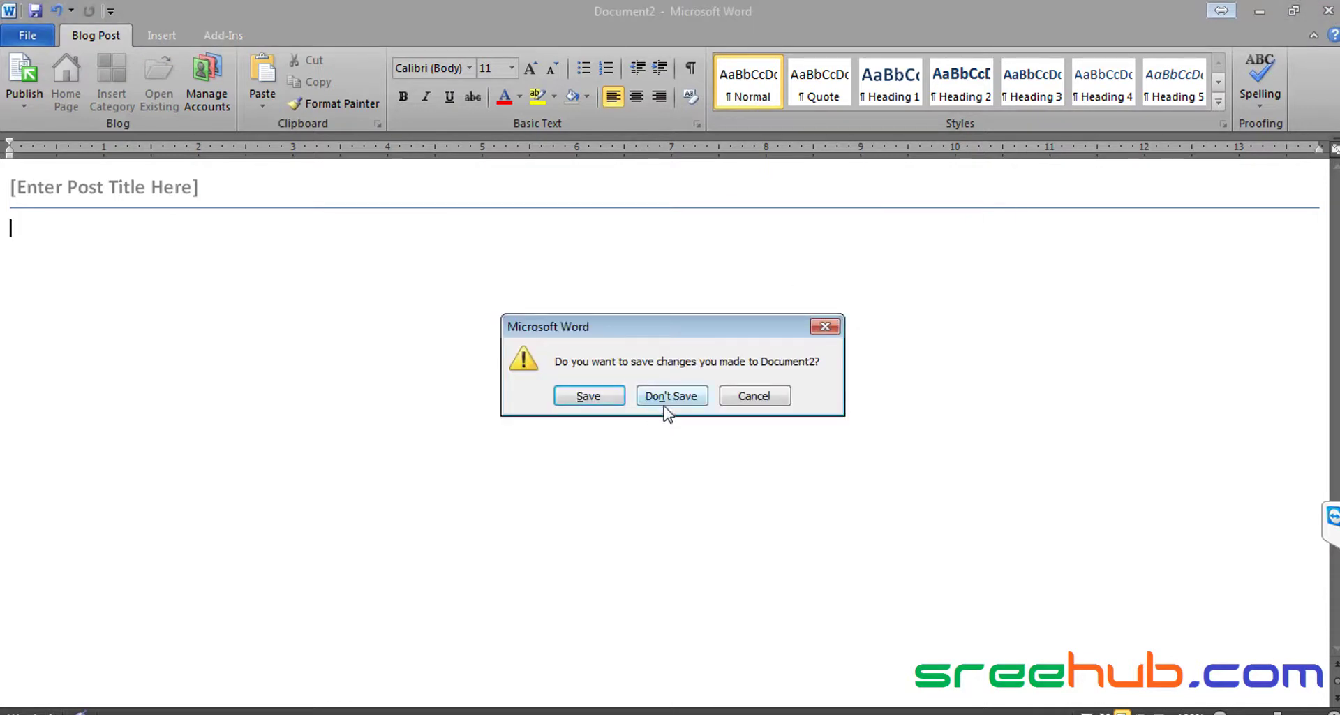
pyautogui.click(662, 393)
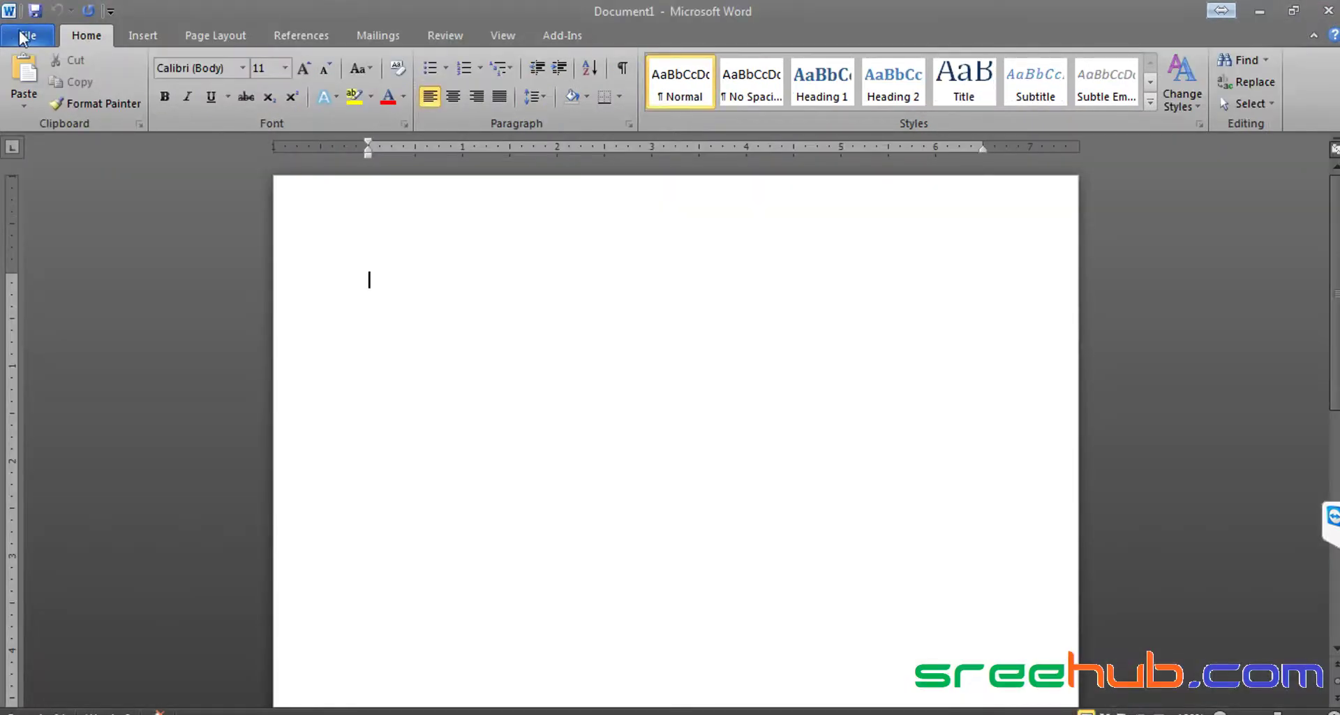
pyautogui.click(24, 37)
pyautogui.click(32, 258)
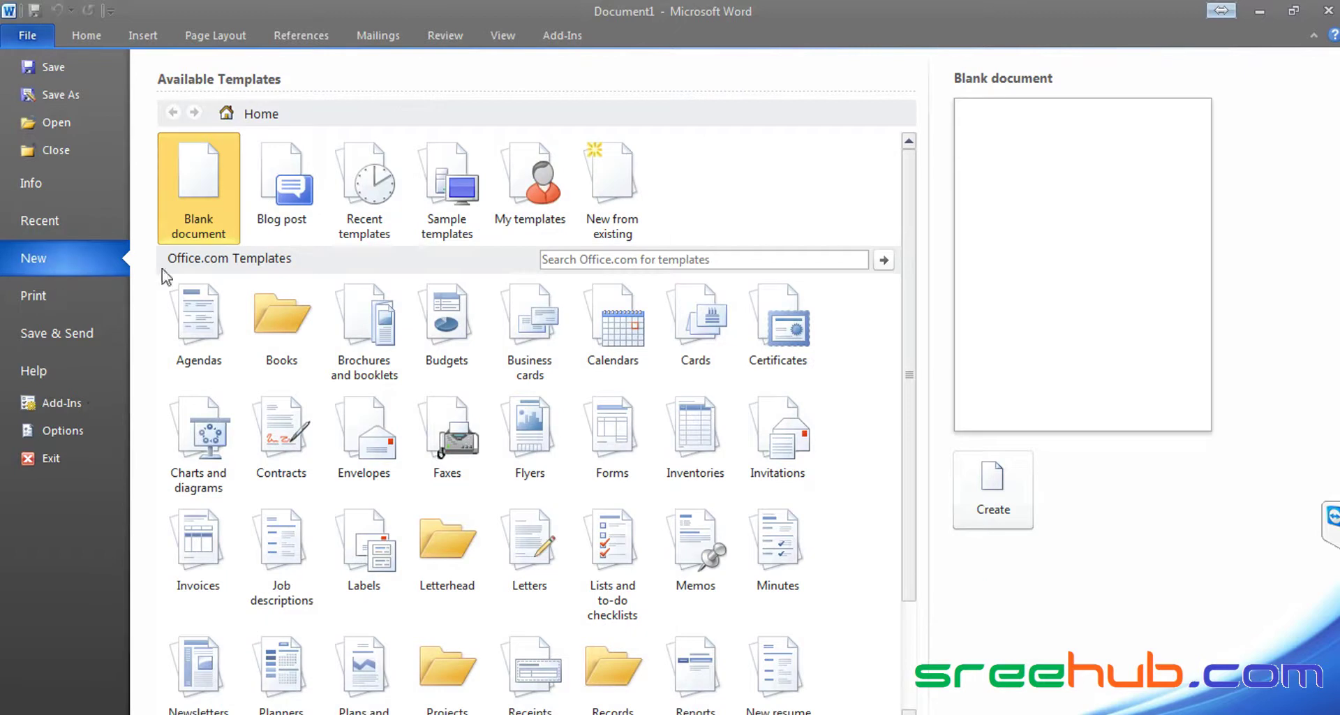
pyautogui.click(290, 209)
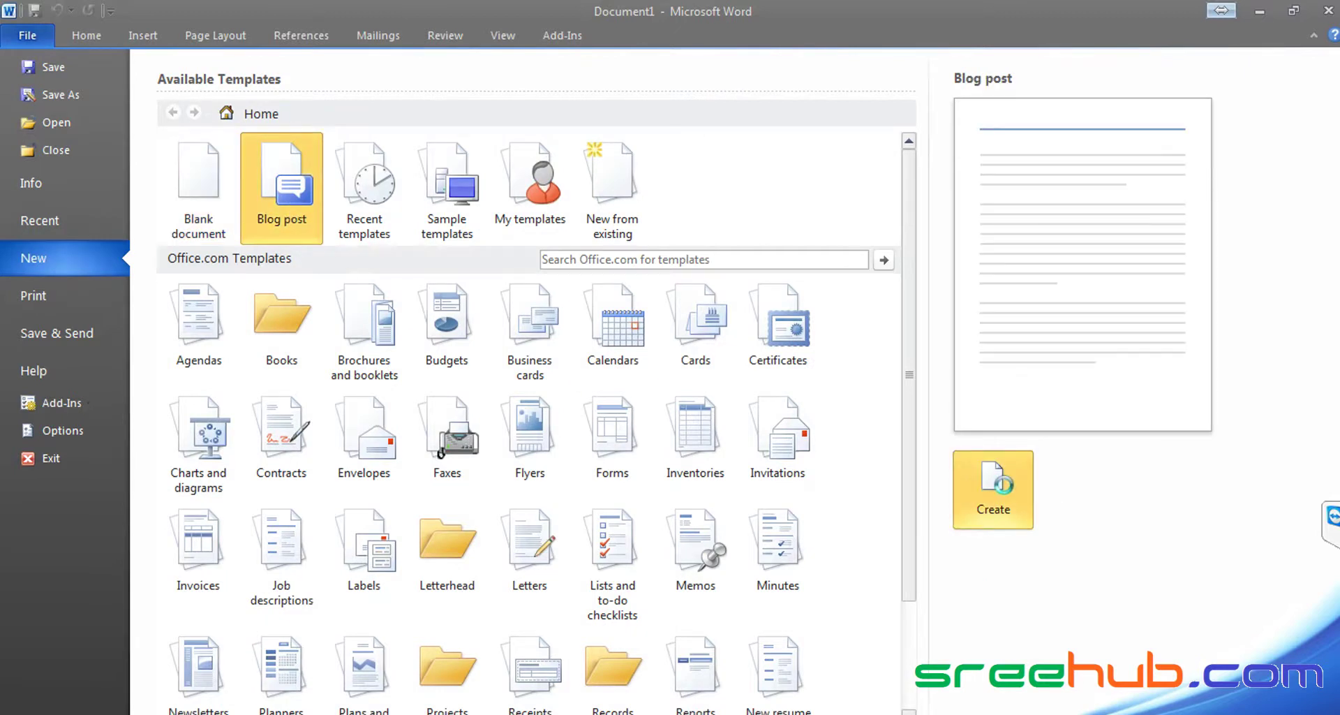
pyautogui.click(1003, 485)
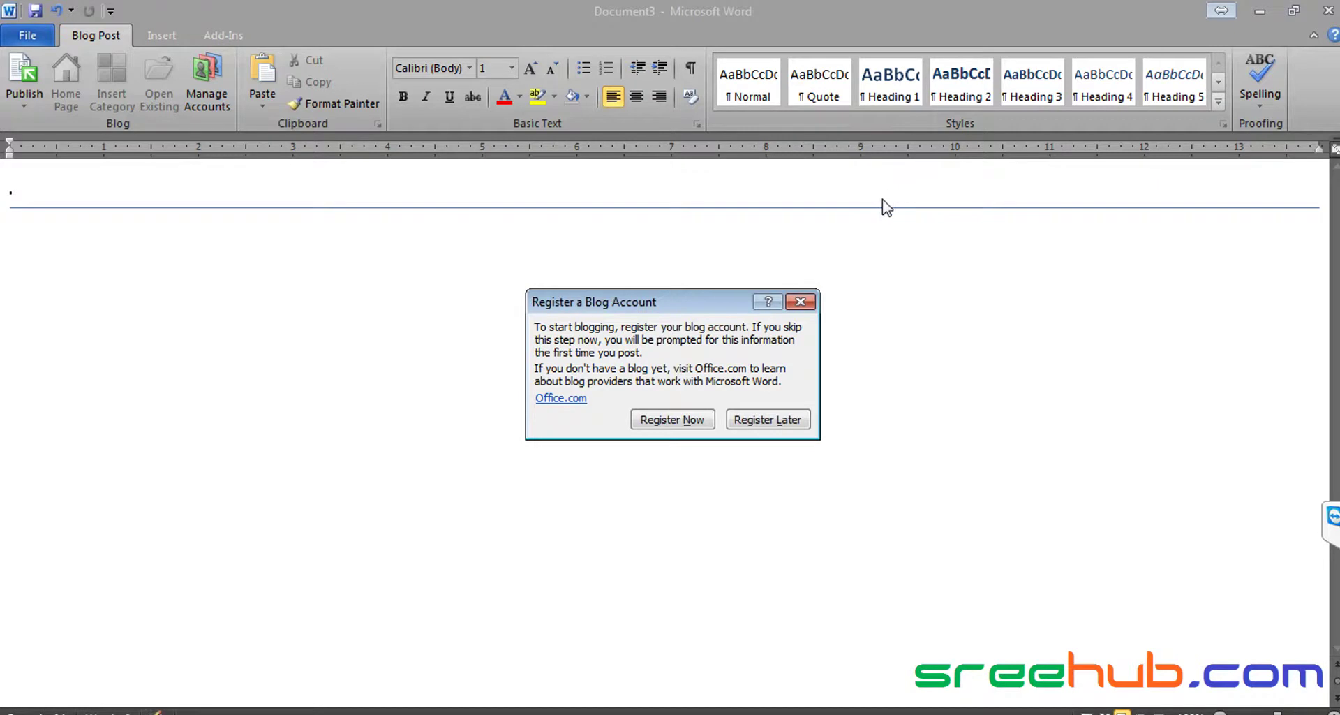
# - Refresh the IT Blog home page and open the New SharePoint Blog Account form
pyautogui.click(293, 713)
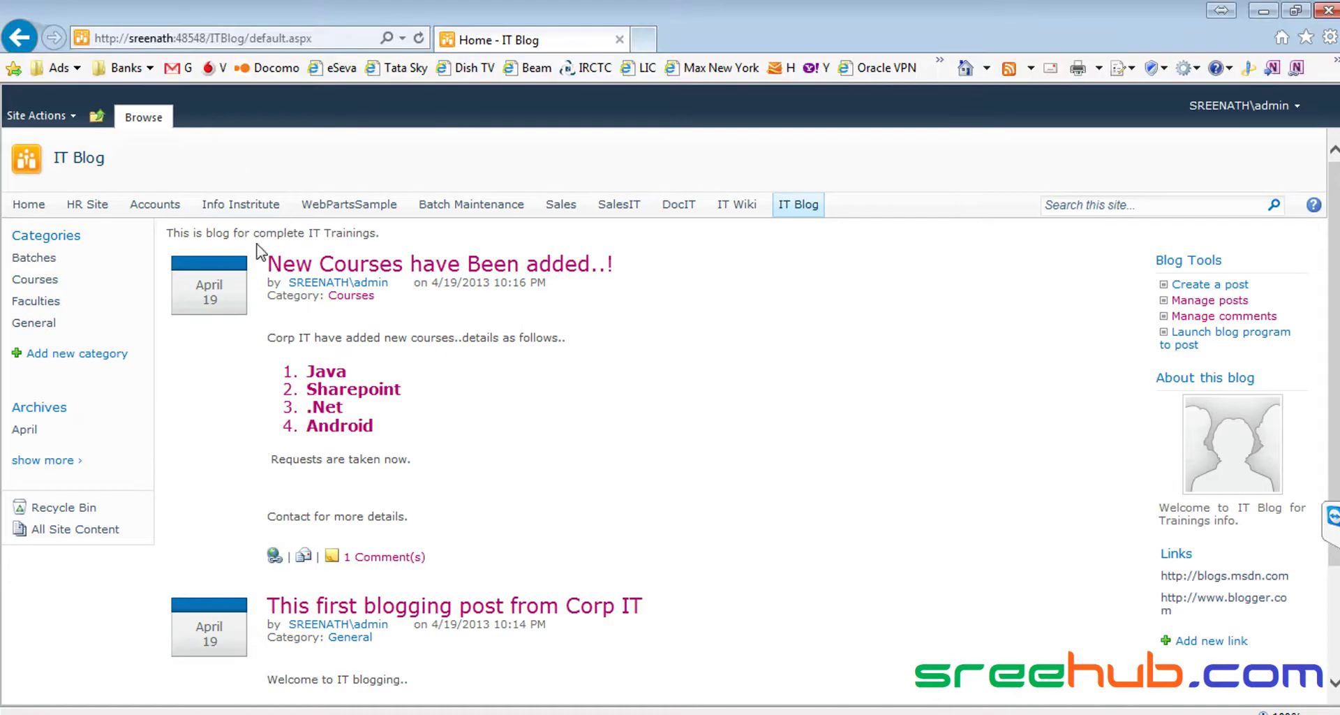
pyautogui.click(799, 207)
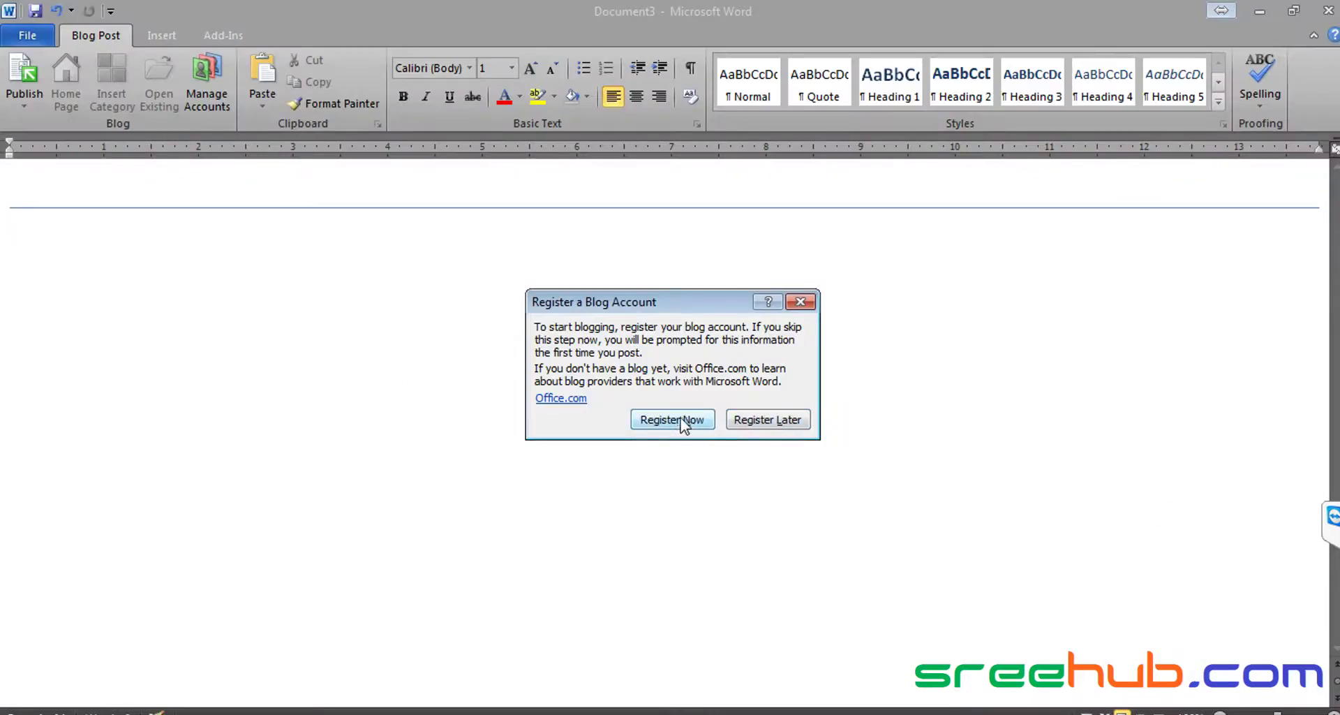
pyautogui.click(671, 420)
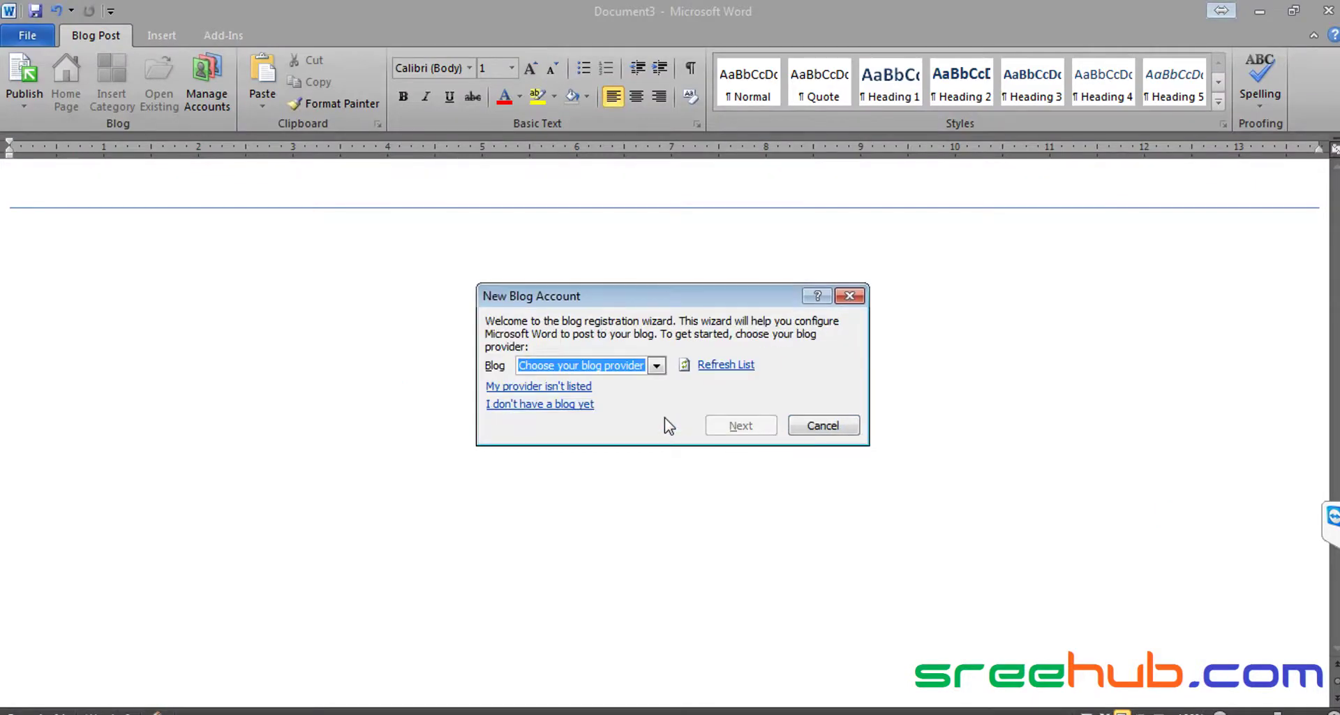
pyautogui.click(656, 365)
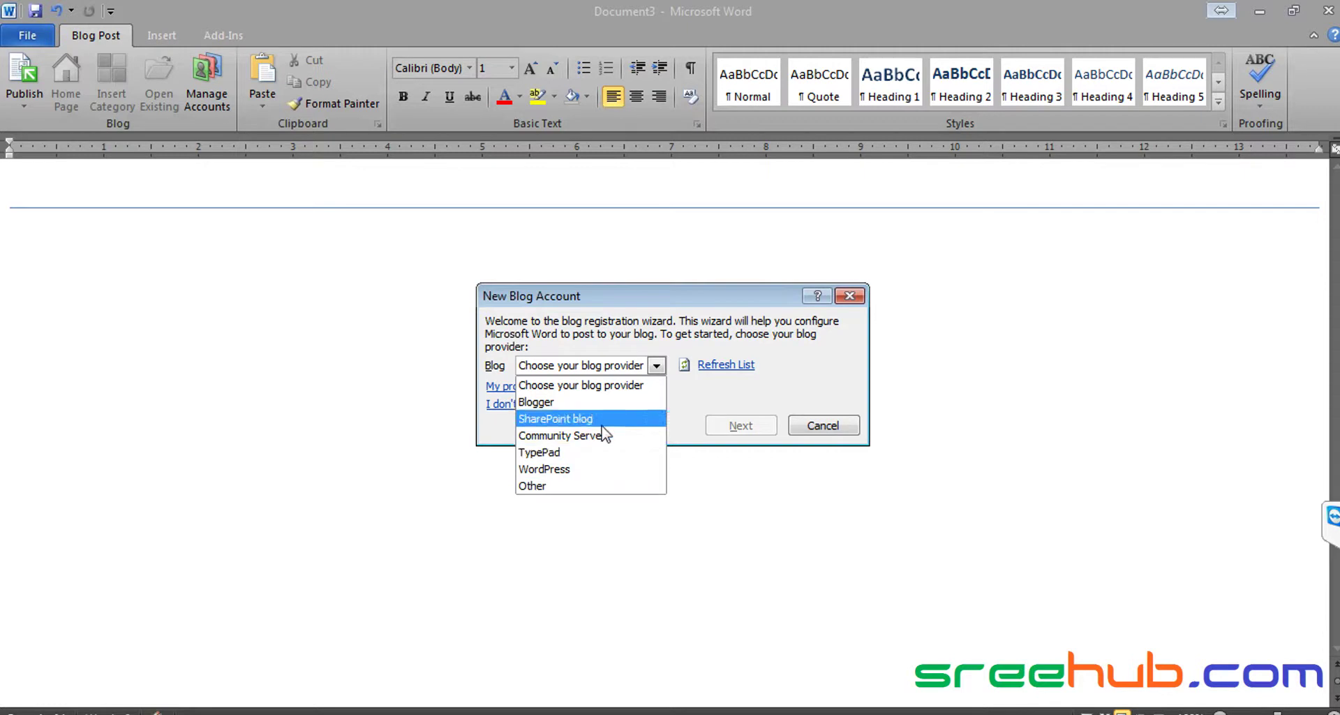
pyautogui.click(578, 419)
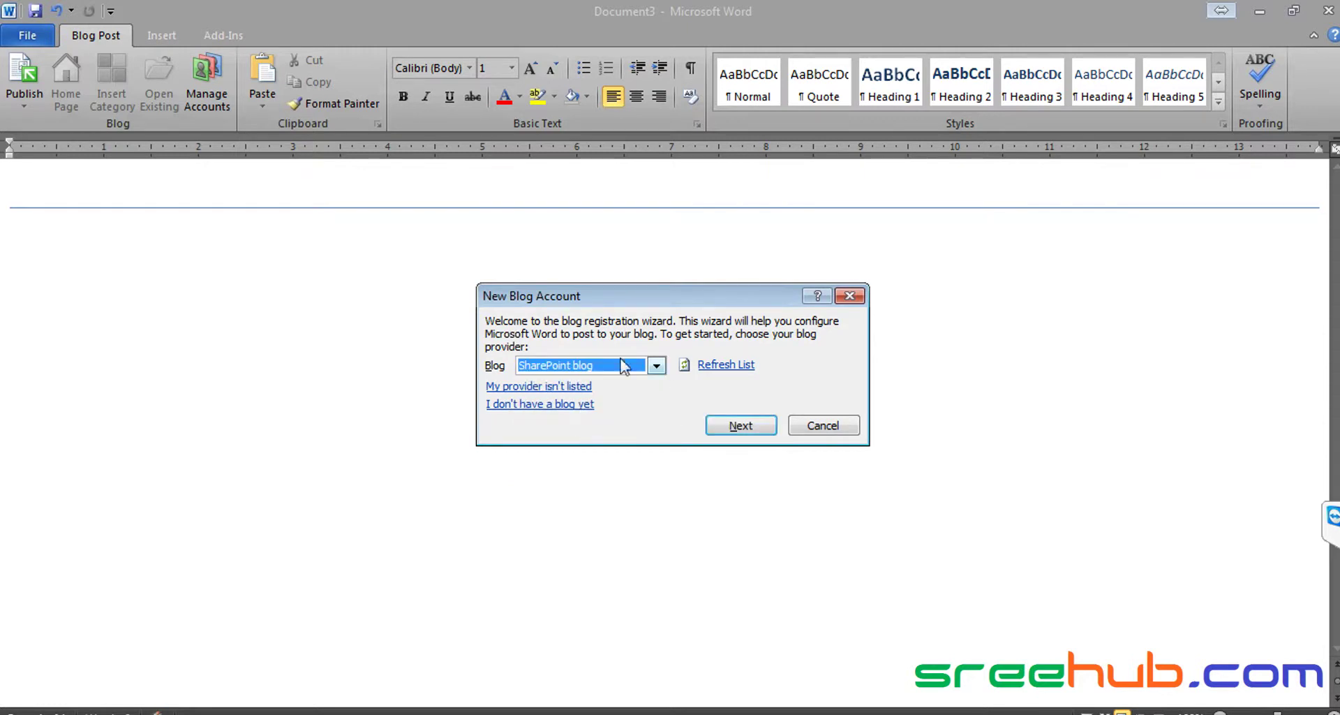
pyautogui.click(745, 426)
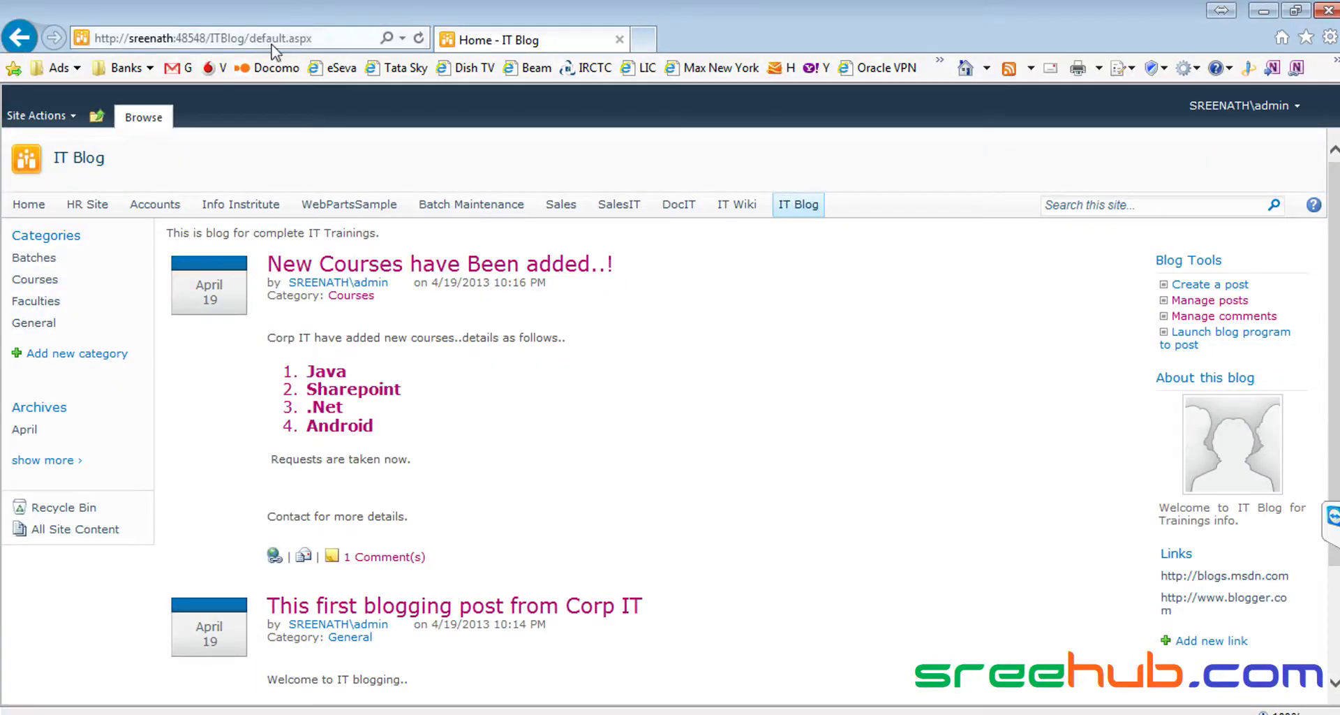
# - Copy the IT Blog site address from the browser's address bar
pyautogui.click(255, 44)
pyautogui.click(251, 42)
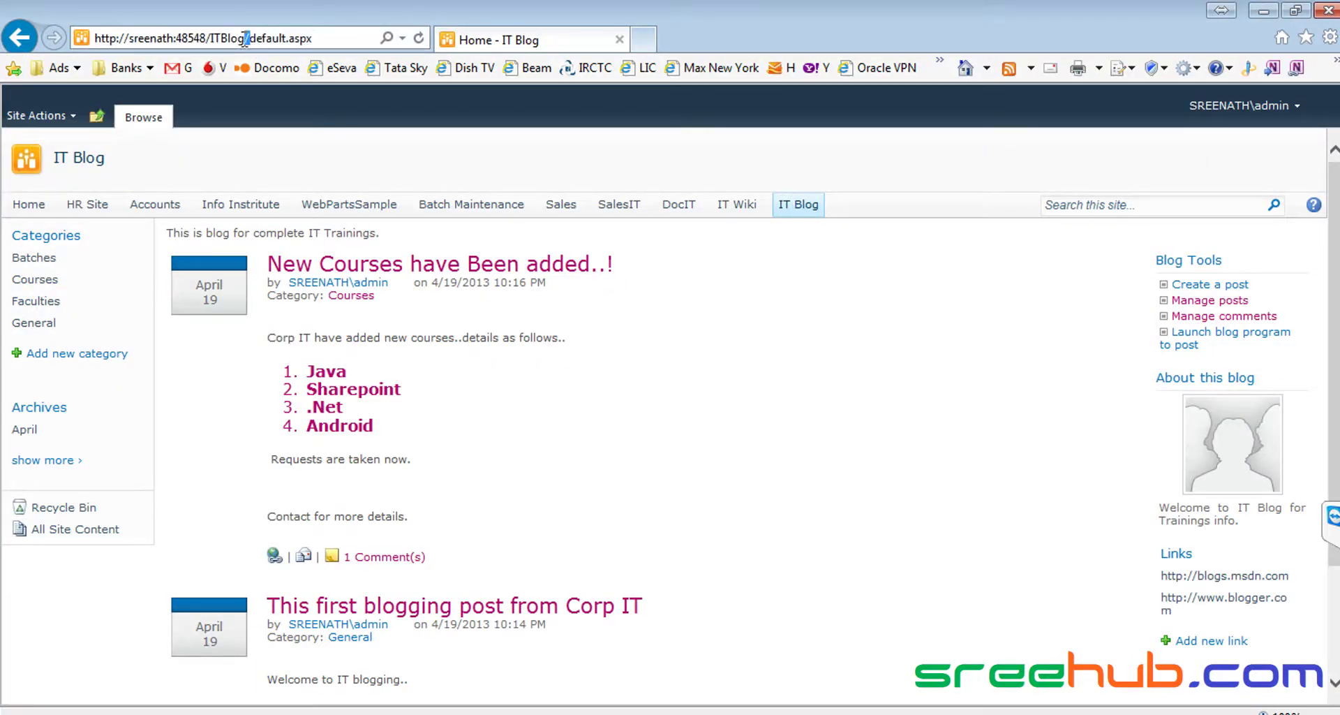
pyautogui.moveTo(249, 40); pyautogui.dragTo(37, 38)
pyautogui.rightClick(214, 39)
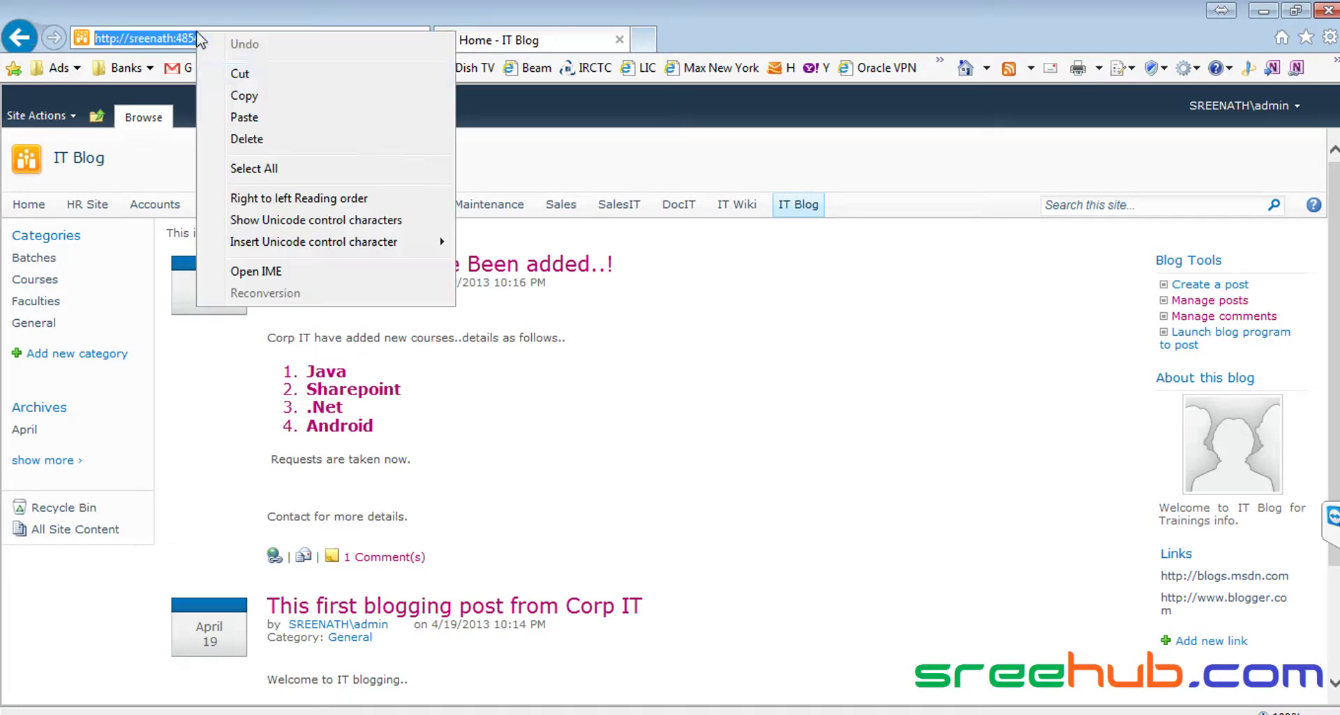
pyautogui.click(220, 96)
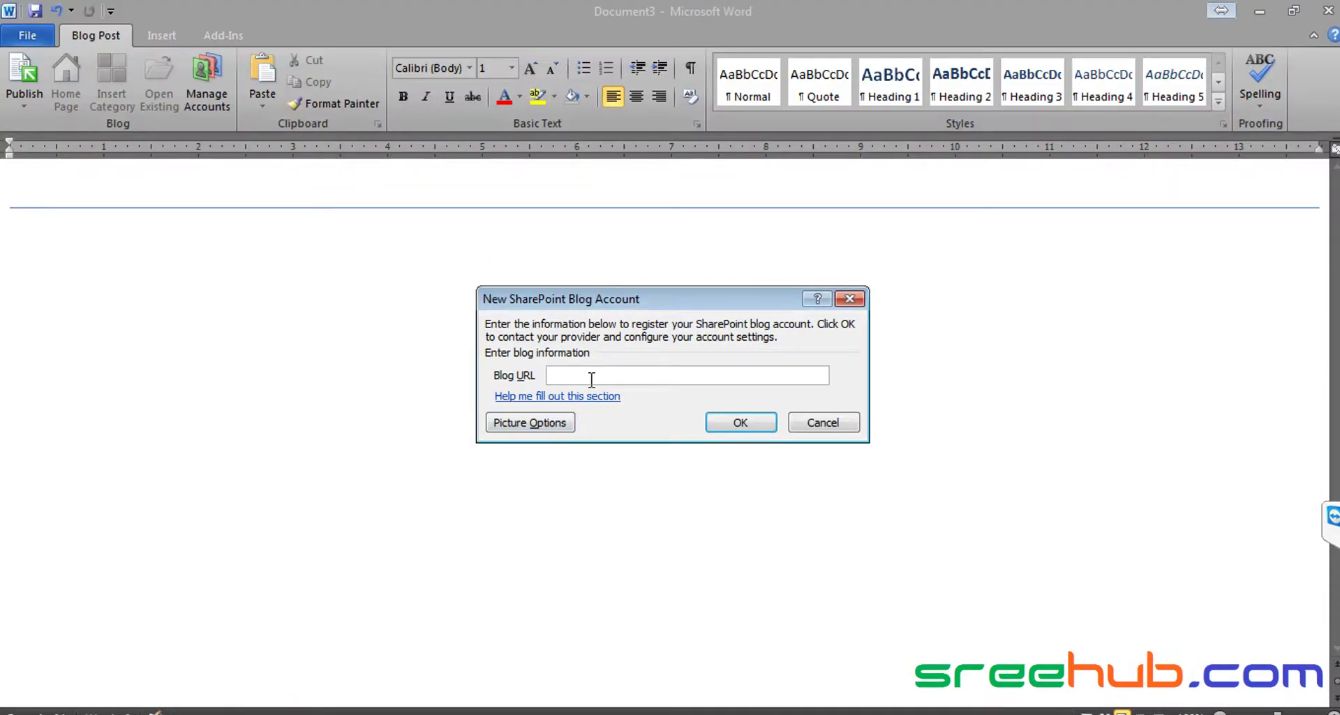
# - Paste the IT Blog address as the Blog URL, submit it and sign in with the account password
pyautogui.hotkey('ctrl', 'v')
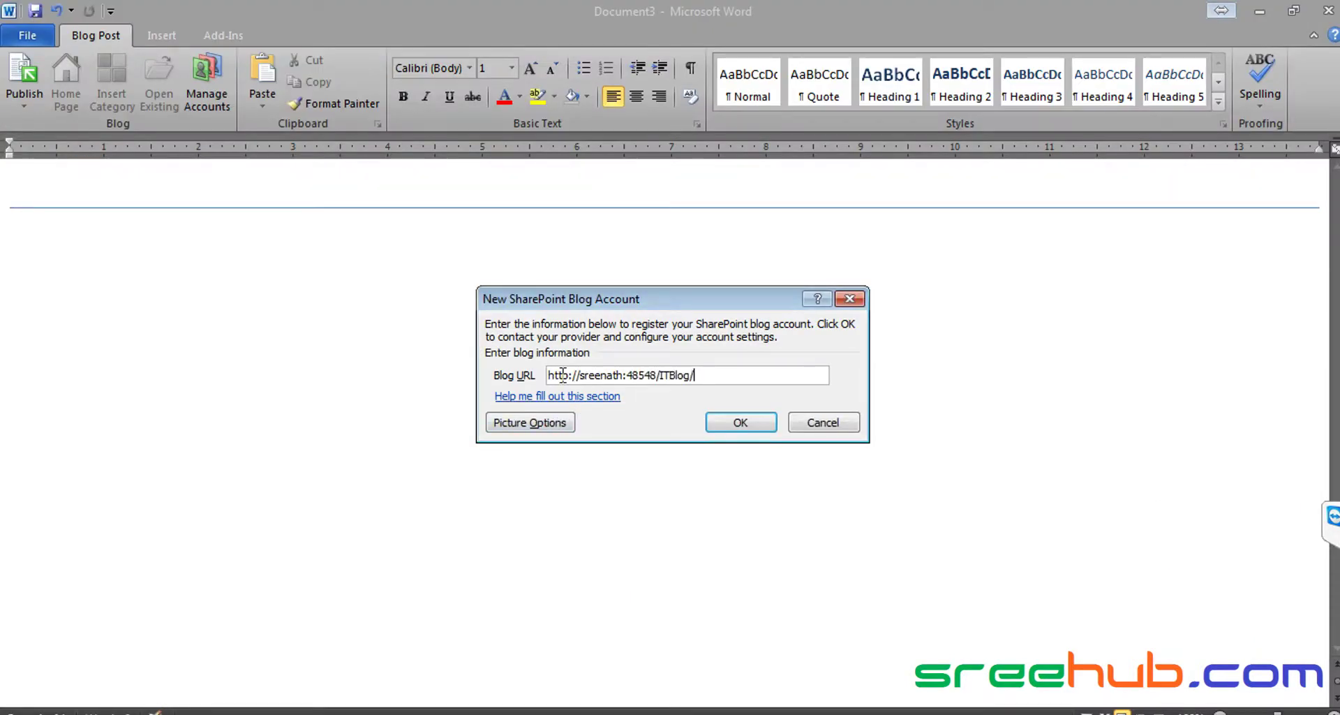
pyautogui.click(740, 422)
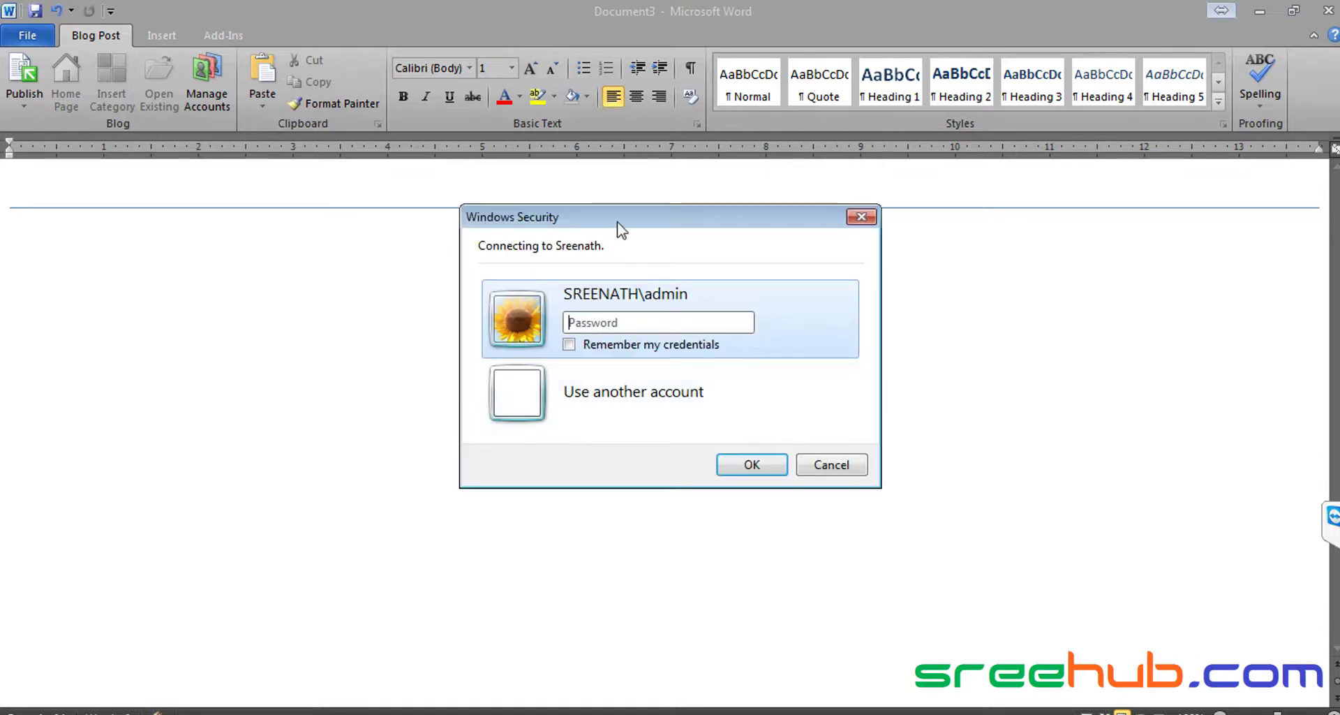
pyautogui.moveTo(619, 224); pyautogui.dragTo(225, 127)
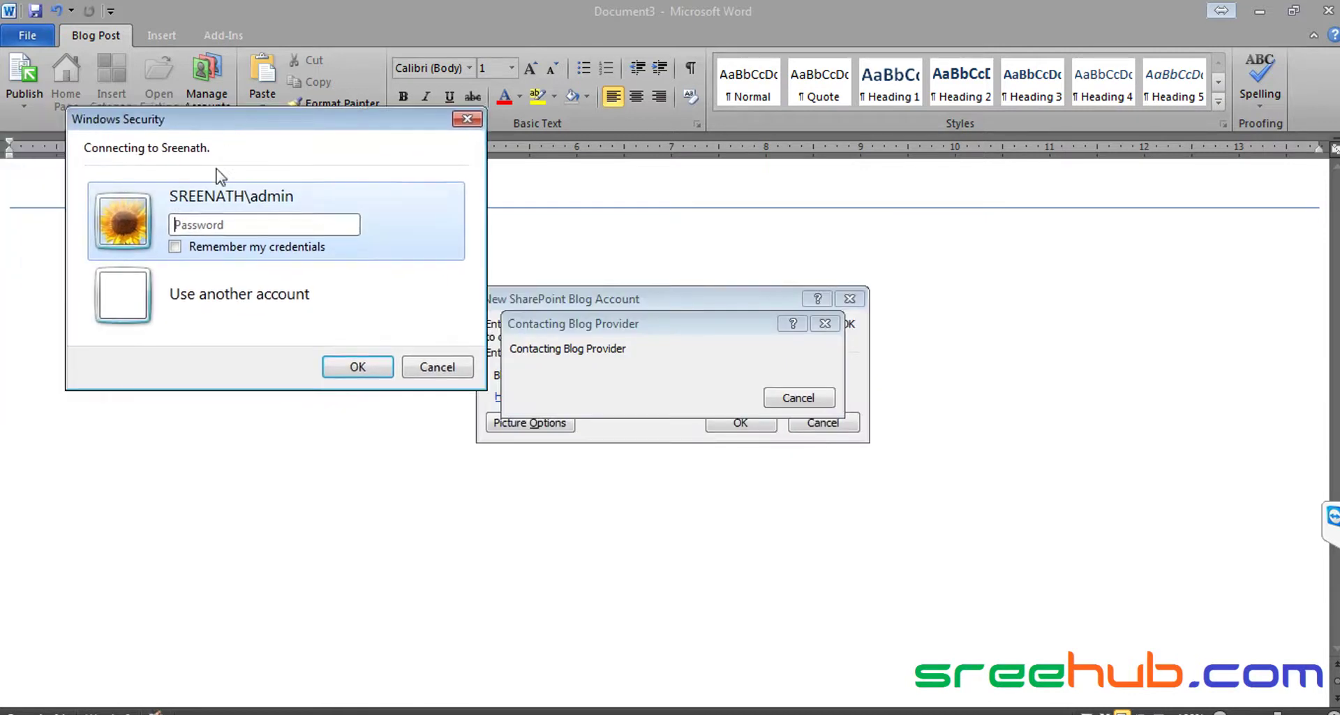
pyautogui.click(221, 224)
pyautogui.write('•••••')
pyautogui.press('Return')
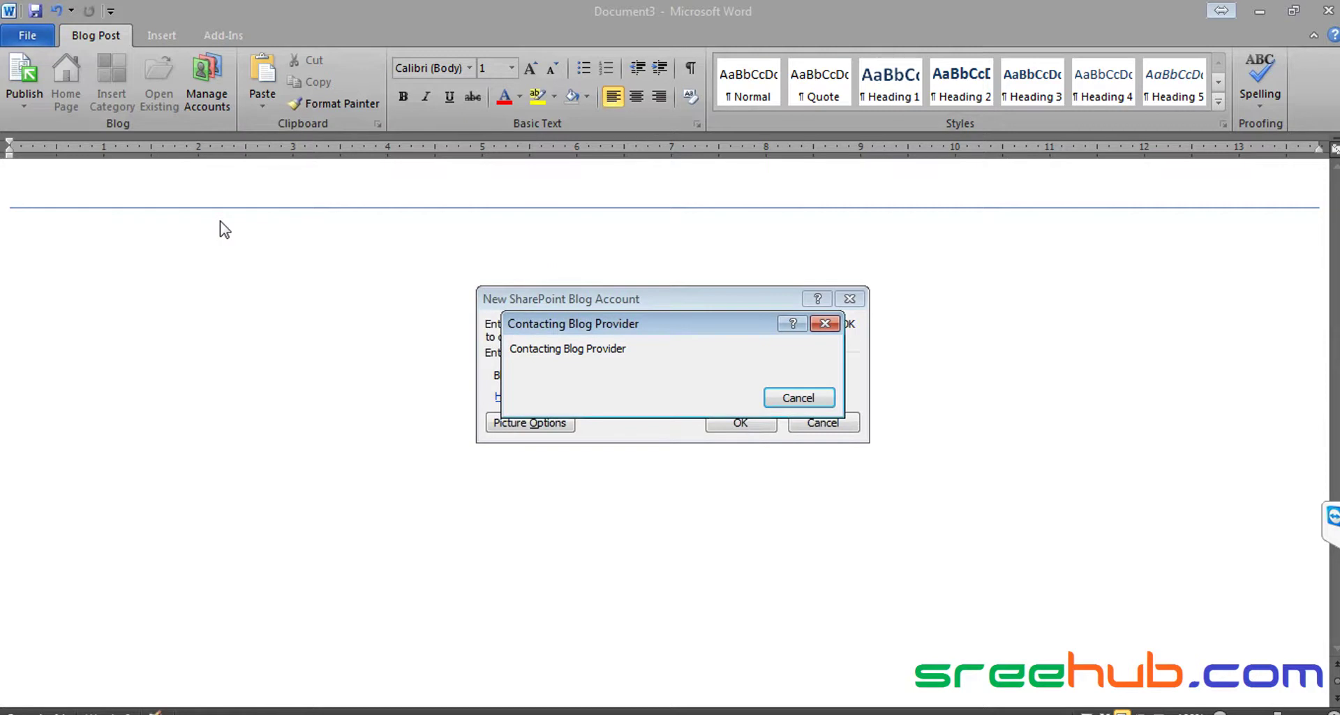
pyautogui.moveTo(681, 328)
pyautogui.mouseDown()
pyautogui.moveTo(681, 485)
pyautogui.moveTo(679, 348)
pyautogui.mouseUp()
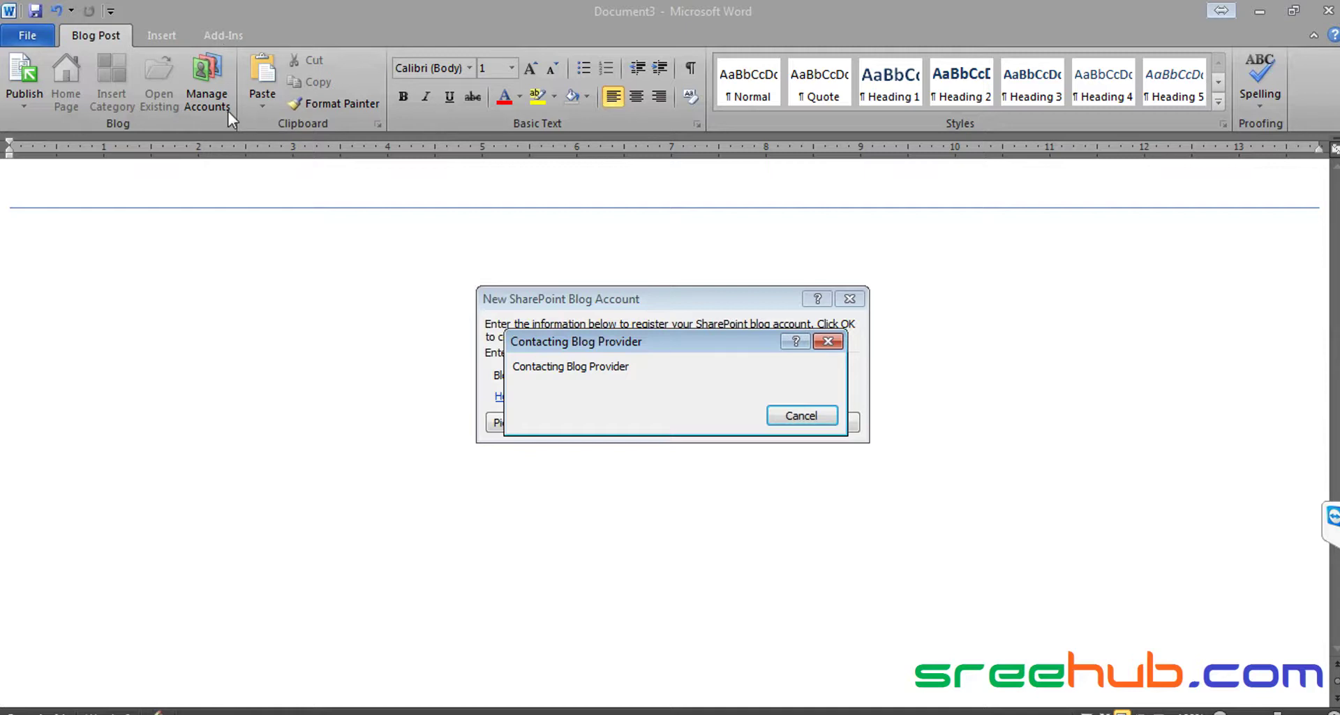
pyautogui.moveTo(627, 342)
pyautogui.mouseDown()
pyautogui.moveTo(718, 352)
pyautogui.moveTo(656, 363)
pyautogui.moveTo(609, 321)
pyautogui.moveTo(623, 351)
pyautogui.mouseUp()
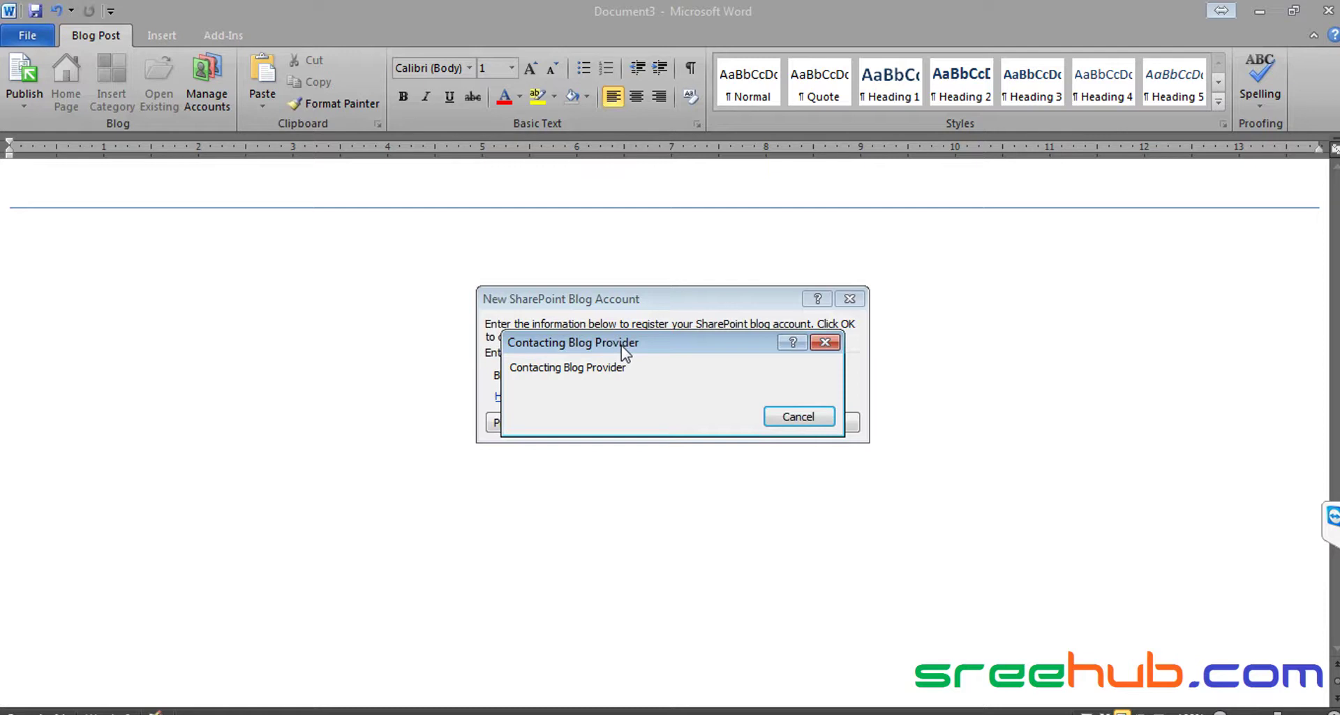
pyautogui.moveTo(624, 351)
pyautogui.mouseDown()
pyautogui.moveTo(600, 311)
pyautogui.moveTo(426, 185)
pyautogui.moveTo(427, 249)
pyautogui.moveTo(556, 352)
pyautogui.moveTo(619, 335)
pyautogui.mouseUp()
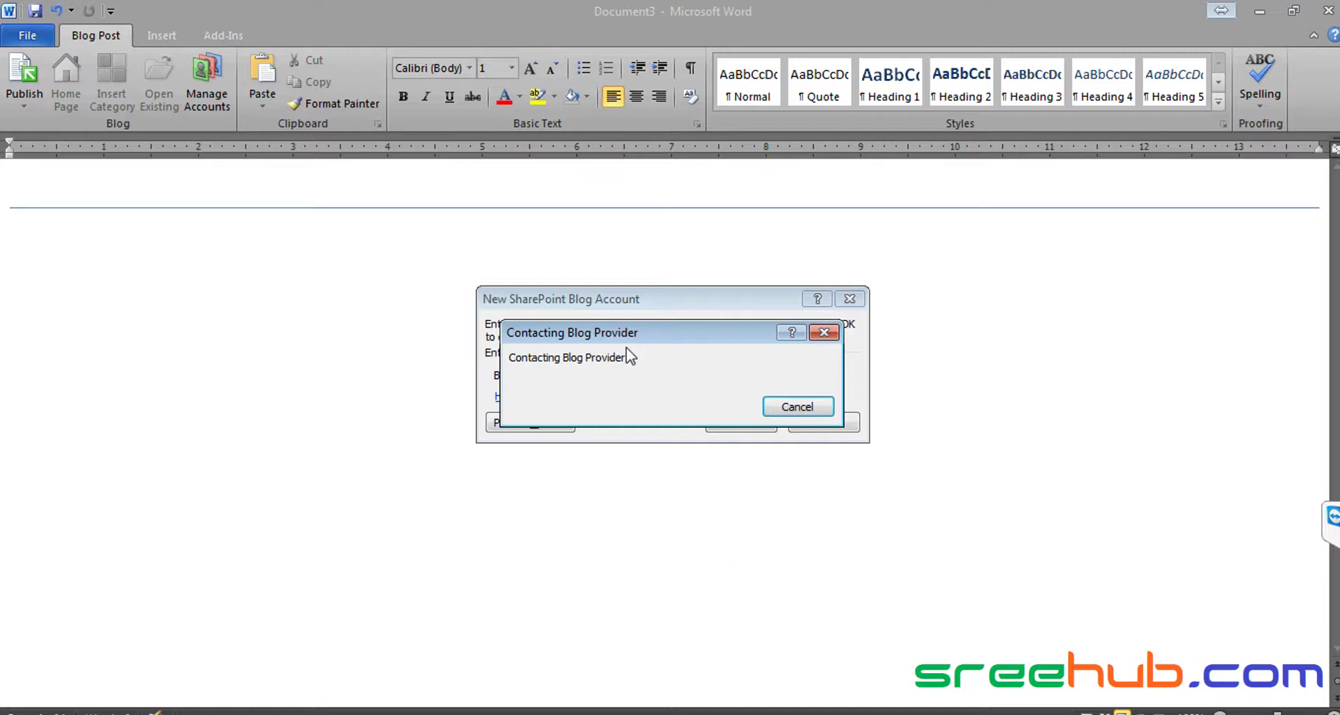
pyautogui.moveTo(630, 338)
pyautogui.mouseDown()
pyautogui.moveTo(598, 437)
pyautogui.moveTo(663, 312)
pyautogui.moveTo(595, 308)
pyautogui.moveTo(624, 322)
pyautogui.mouseUp()
# - Cancel the stalled provider contact, dismiss the error, resubmit the account and confirm the success message
pyautogui.click(801, 391)
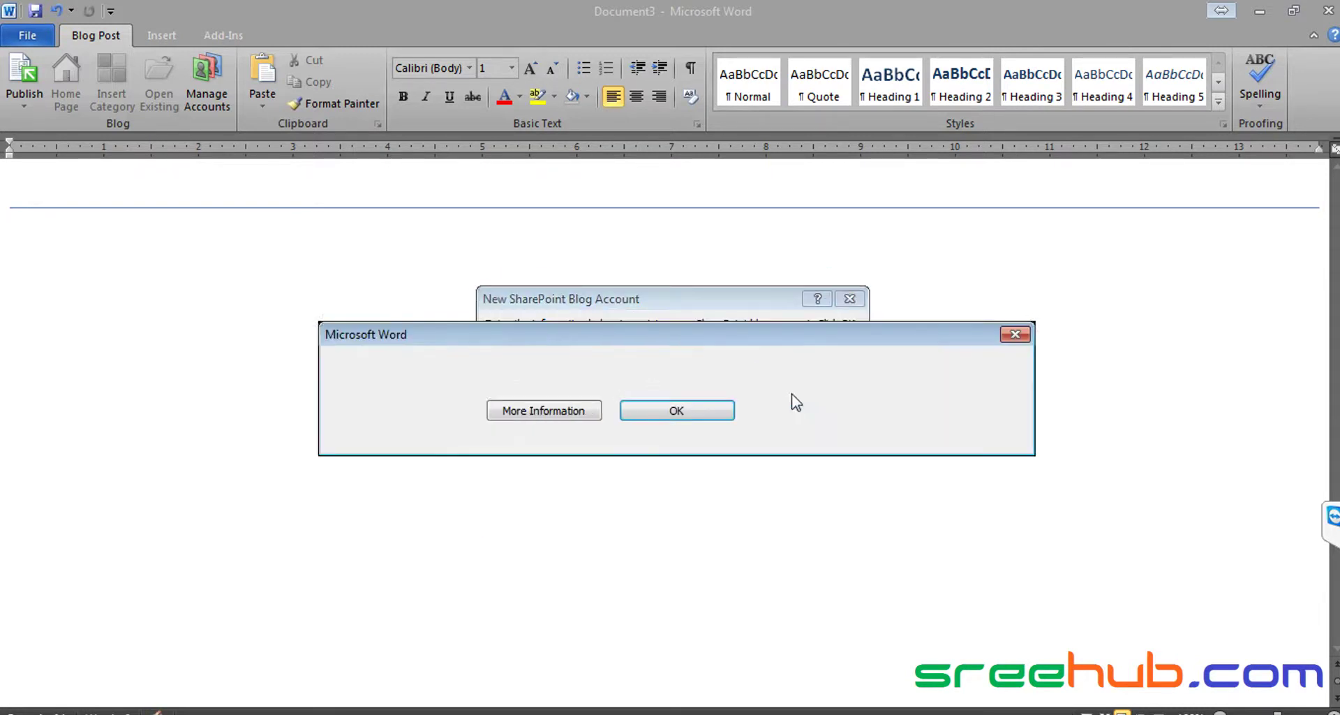
pyautogui.click(687, 413)
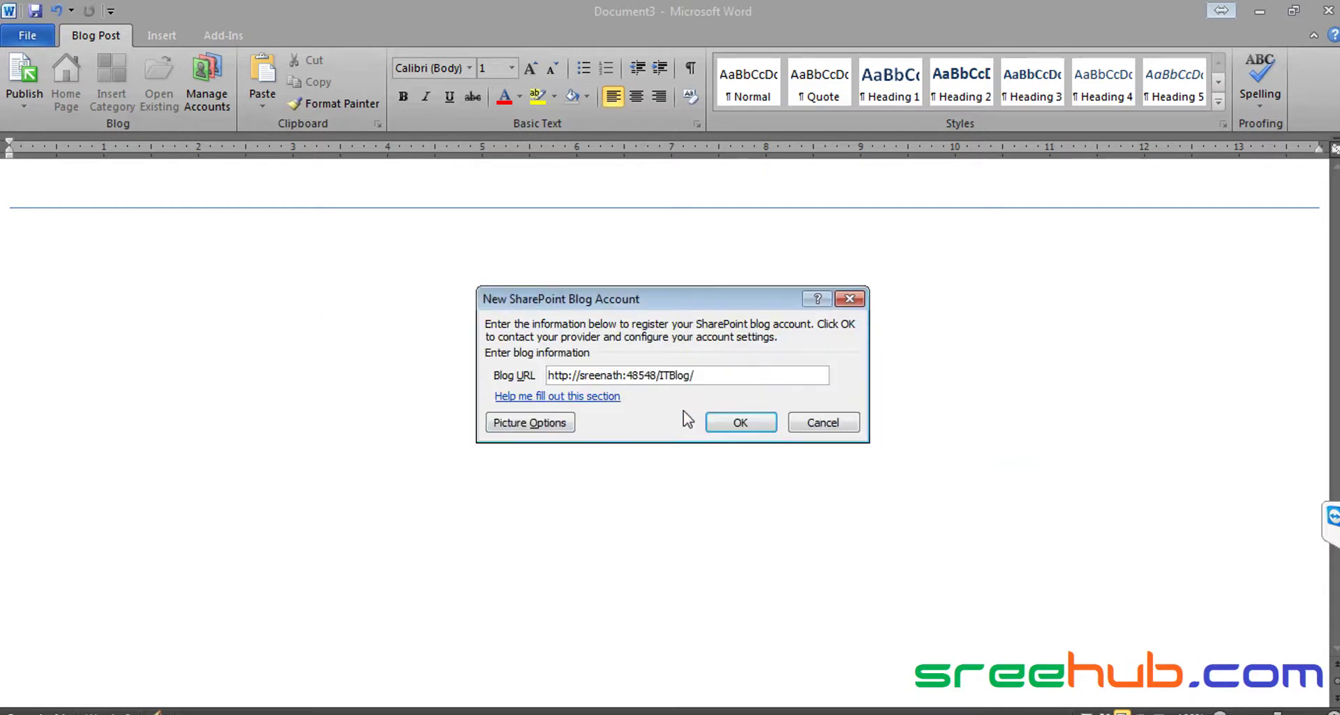
pyautogui.click(739, 424)
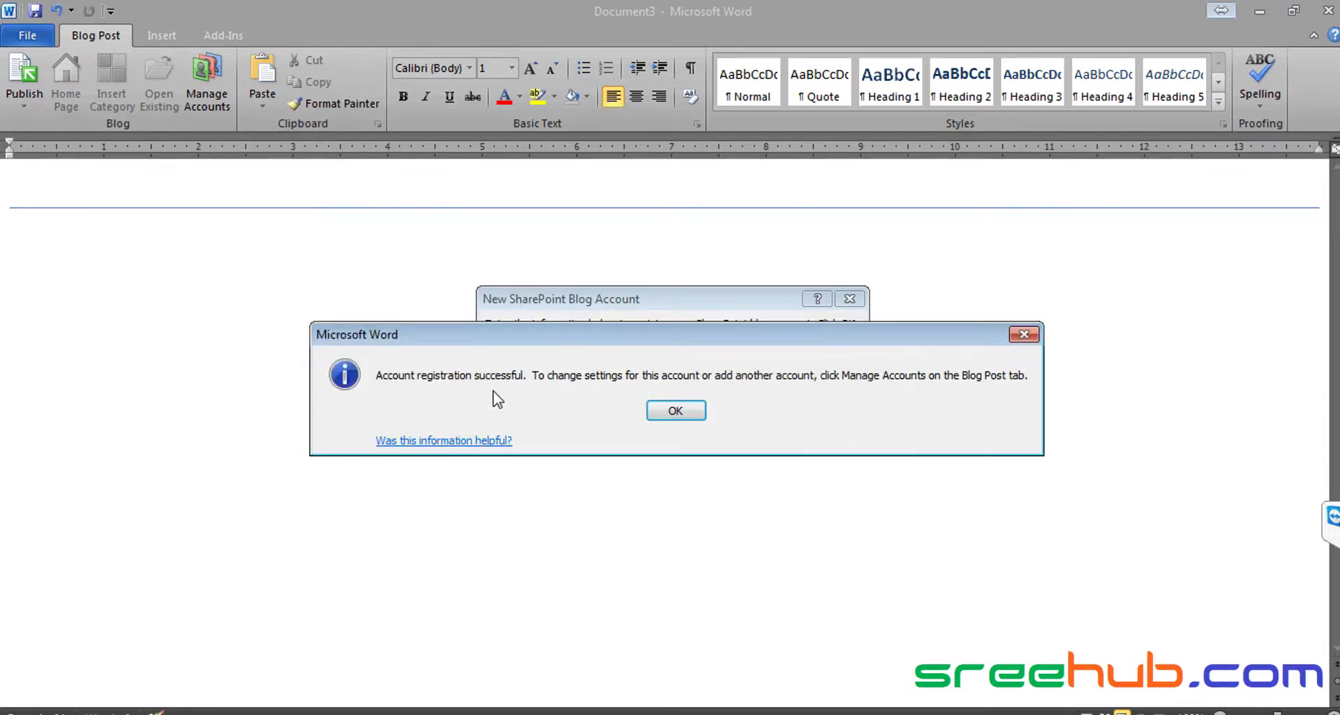
pyautogui.click(687, 415)
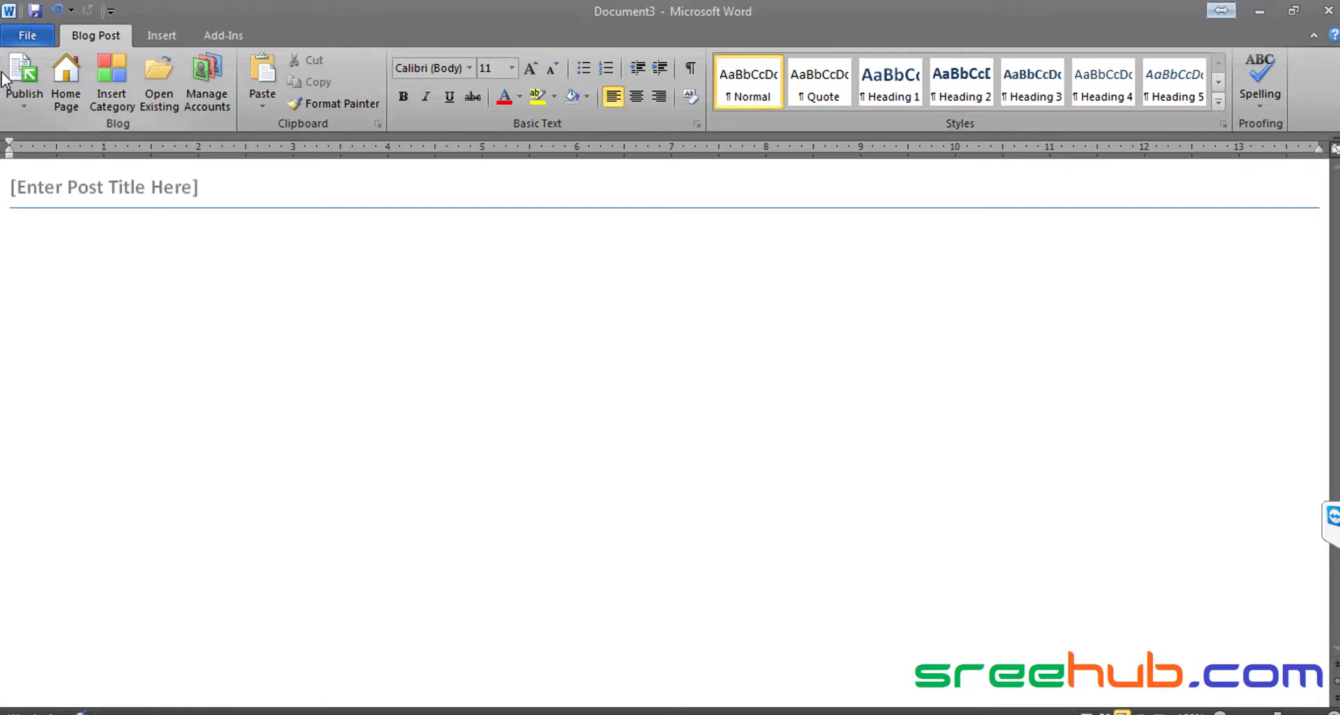
# - Title the post 'New Batches Started : Created From MS Word'
pyautogui.click(162, 33)
pyautogui.click(212, 37)
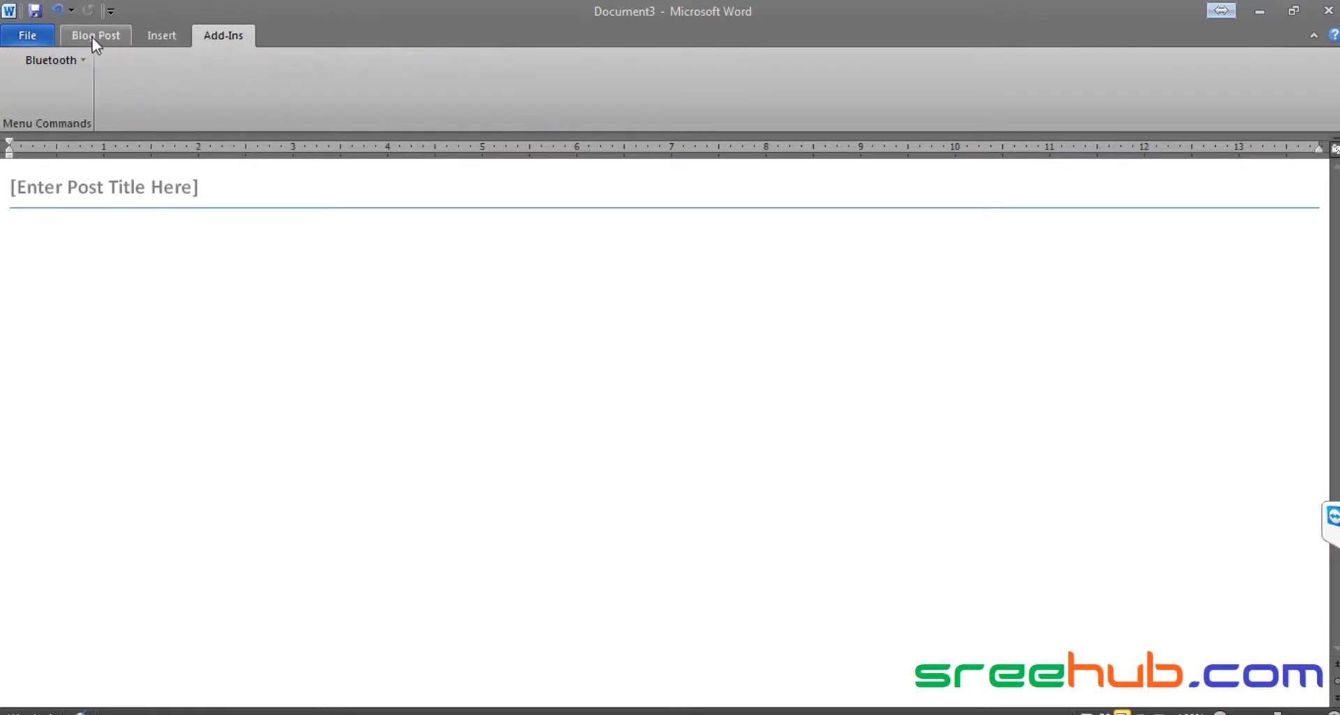
pyautogui.click(92, 37)
pyautogui.click(92, 199)
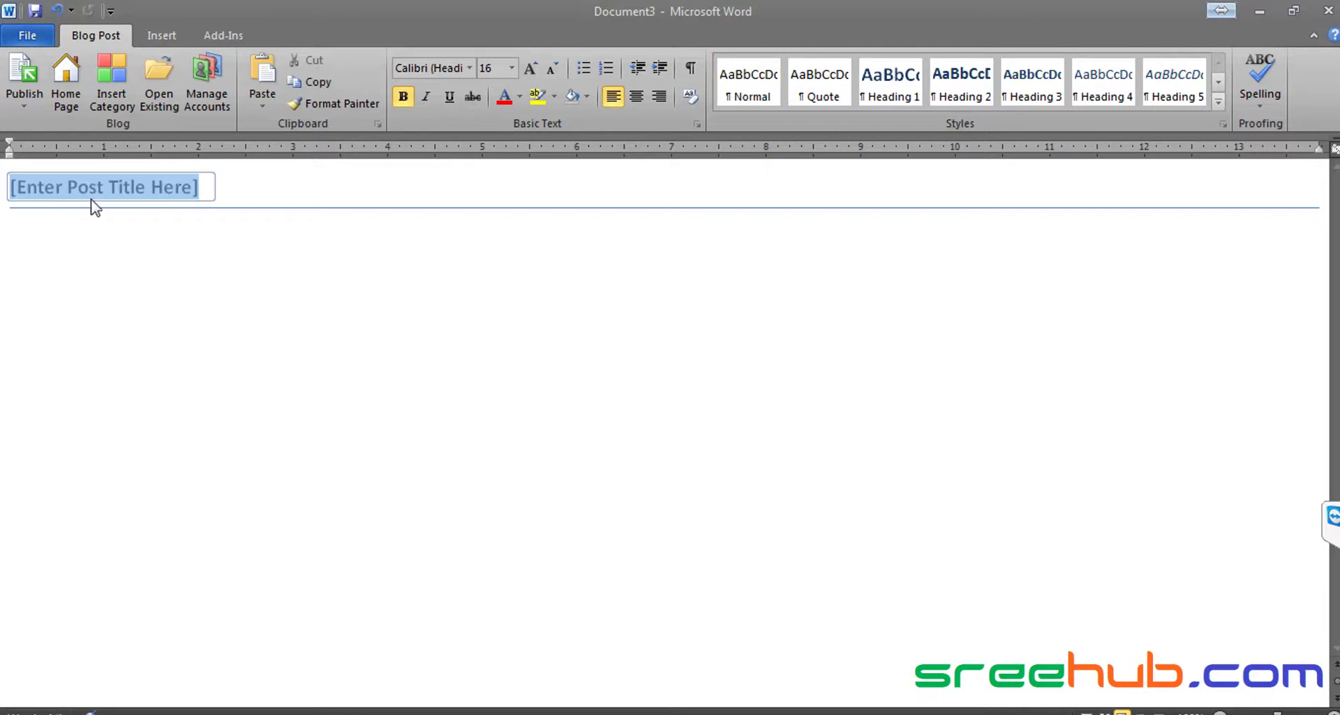
pyautogui.write('New')
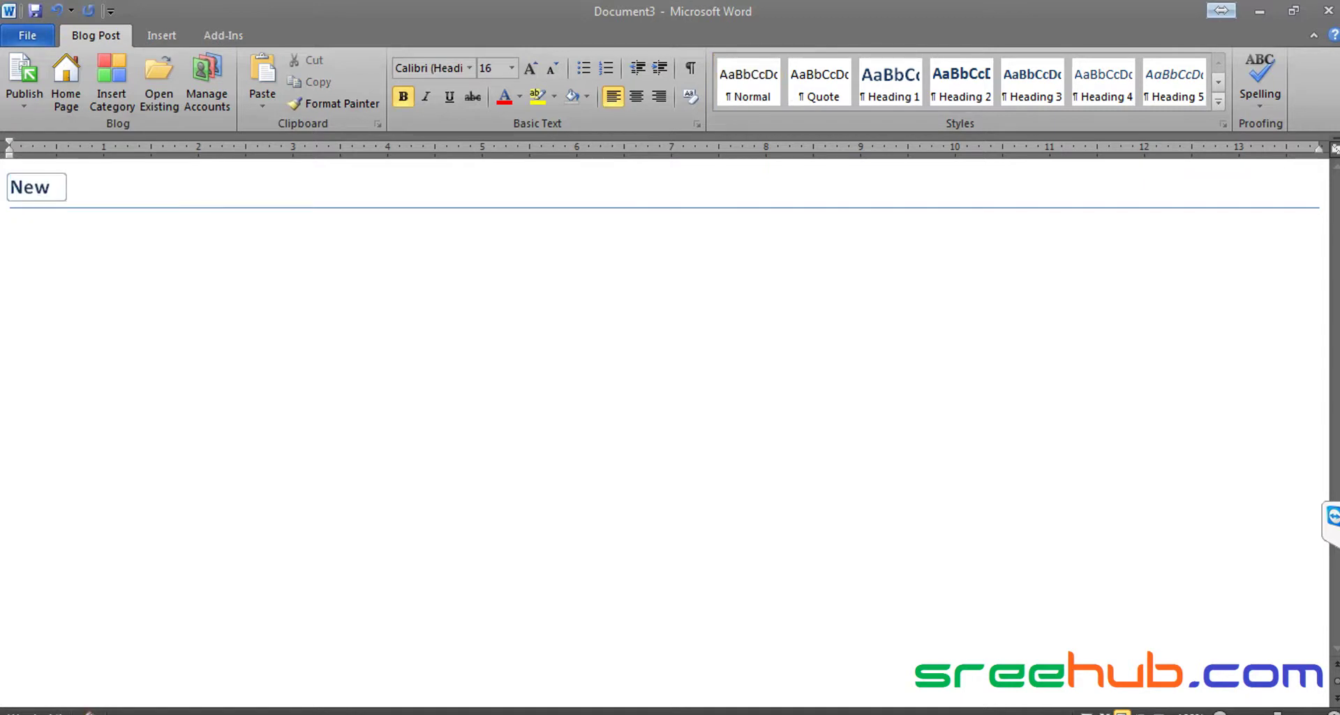
pyautogui.write(' Batches Staters')
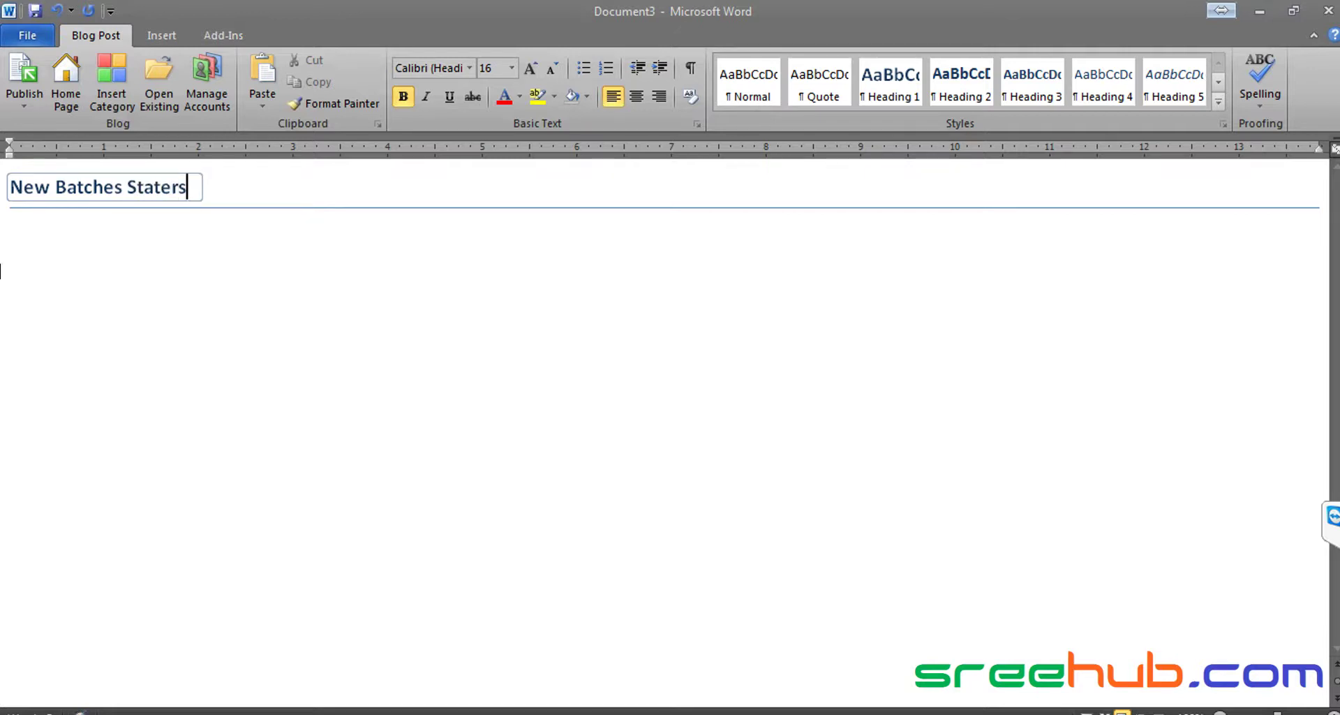
pyautogui.press('BackSpace')
pyautogui.press('BackSpace')
pyautogui.press('BackSpace')
pyautogui.press('BackSpace')
pyautogui.write('rted : Created From MS Word')
# - Accept the 'Started:' grammar fix and write 'New Sharepoint batch is going to start from 1st May.'
pyautogui.click(110, 286)
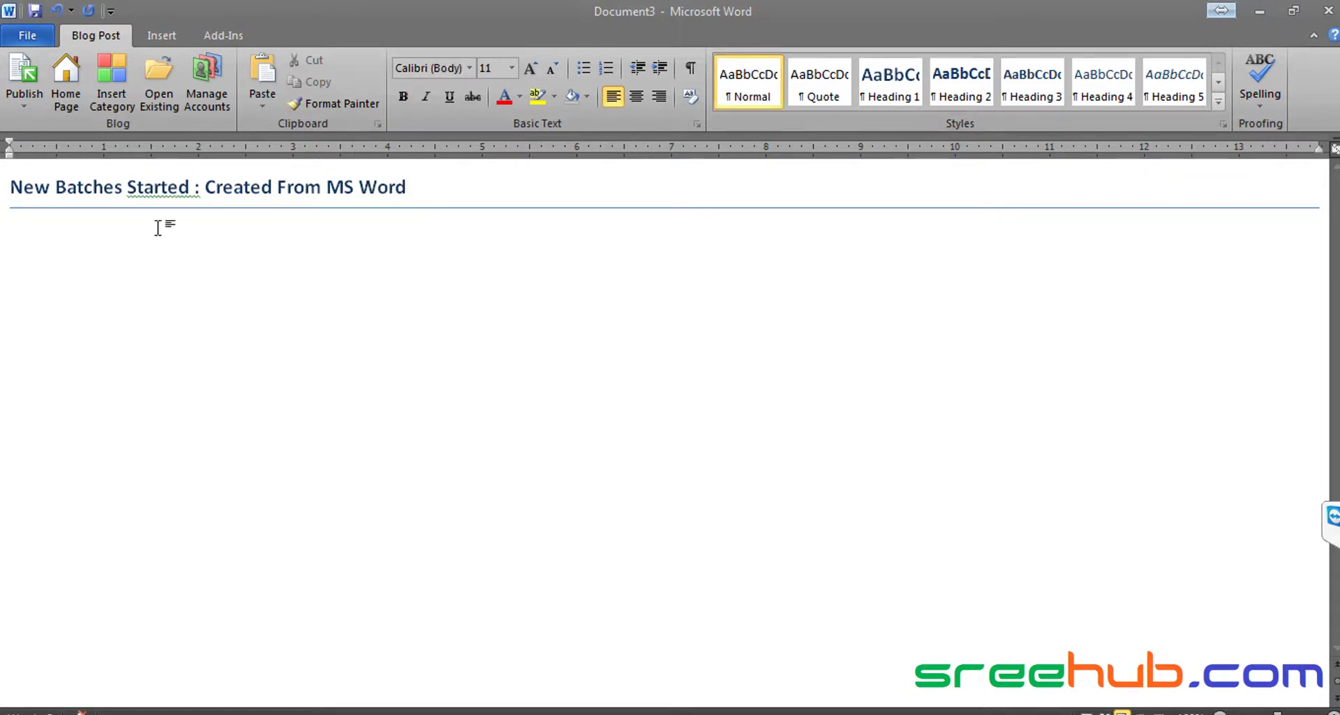
pyautogui.rightClick(187, 192)
pyautogui.click(237, 212)
pyautogui.click(114, 231)
pyautogui.write('N')
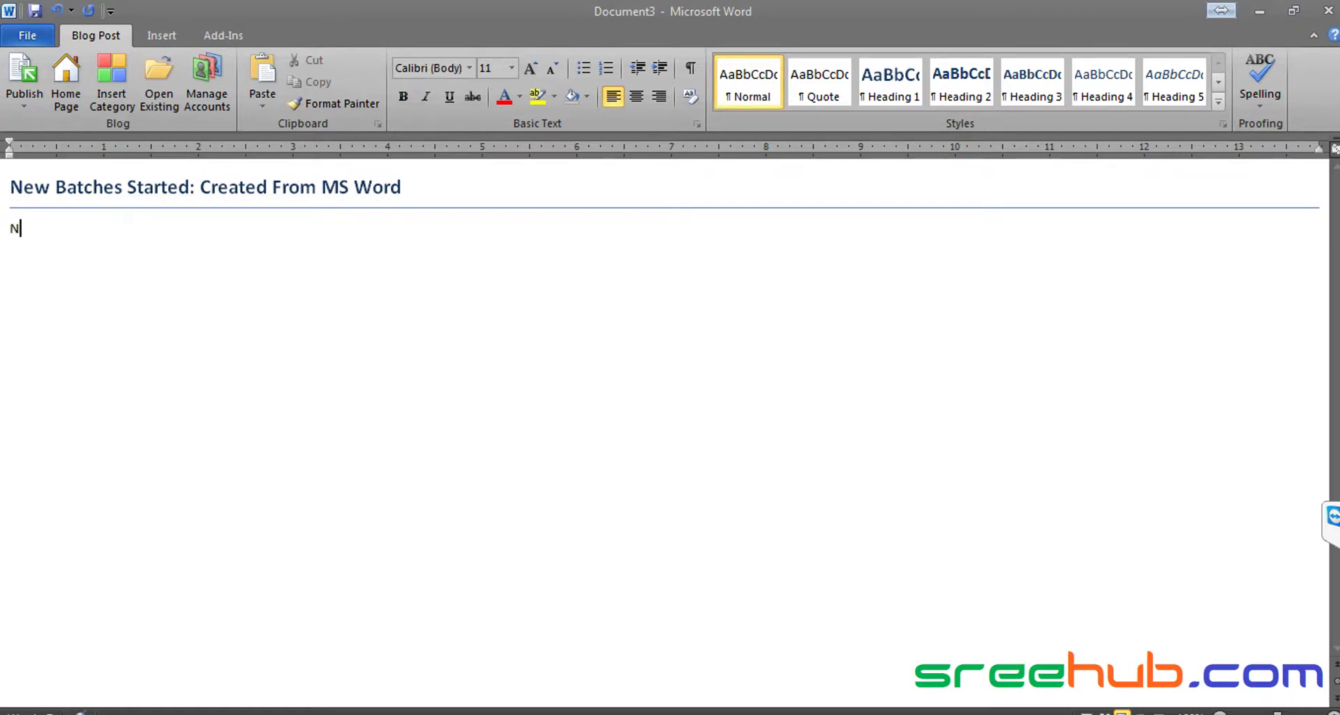
pyautogui.write('ew Sharepoint batc')
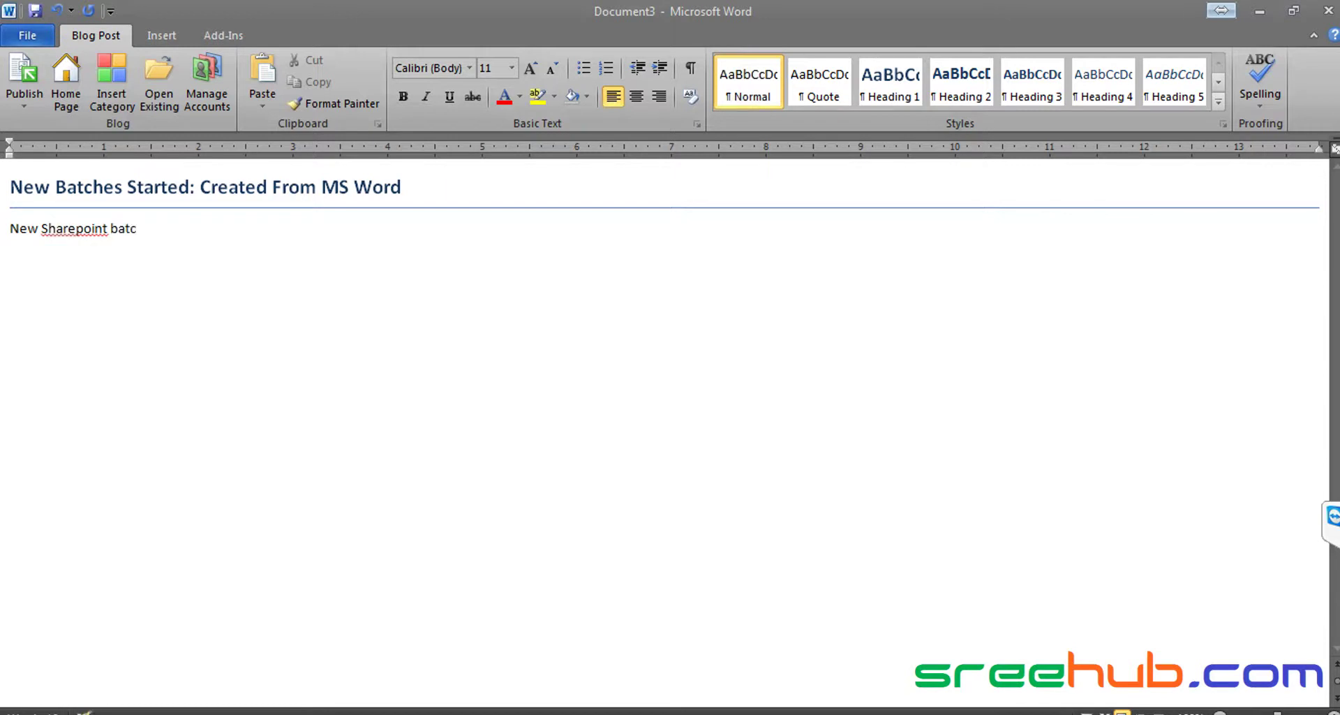
pyautogui.write('h is going to start f')
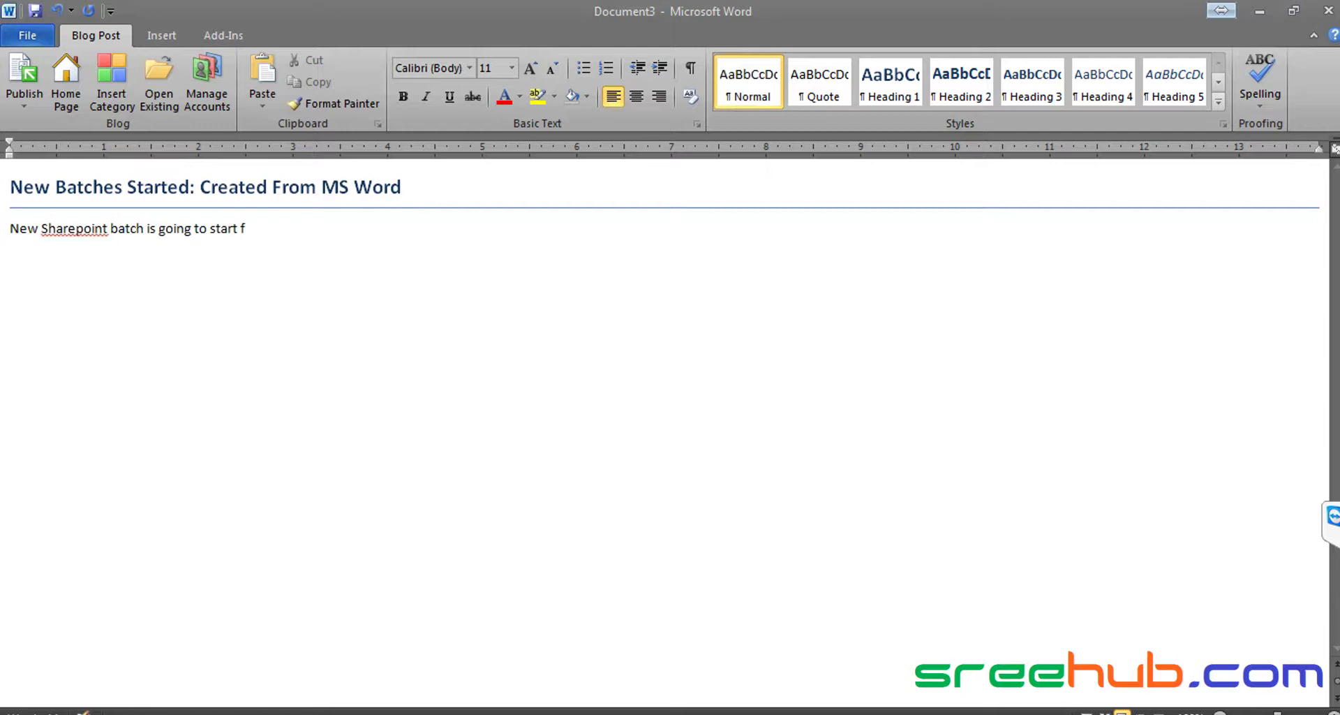
pyautogui.write('rom 1 M')
pyautogui.press('BackSpace')
pyautogui.press('BackSpace')
pyautogui.write('st May.')
# - Add a 'For Details Contact.' line and a 'More' line below the announcement
pyautogui.press('Return')
pyautogui.press('Return')
pyautogui.write('Details :')
pyautogui.press('BackSpace')
pyautogui.press('BackSpace')
pyautogui.press('Home')
pyautogui.write('FOr')
pyautogui.press('End')
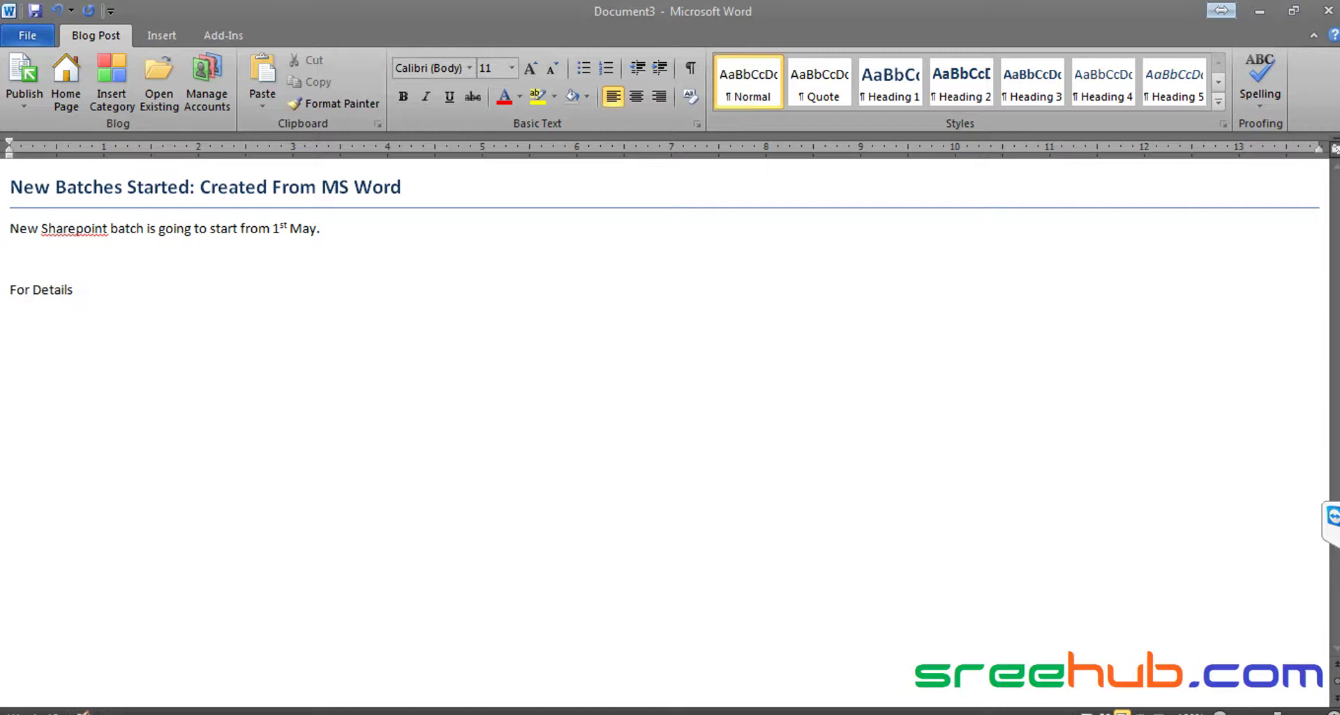
pyautogui.write('COntact.')
pyautogui.click(124, 230)
pyautogui.press('End')
pyautogui.press('Return')
pyautogui.press('Return')
pyautogui.write('More')
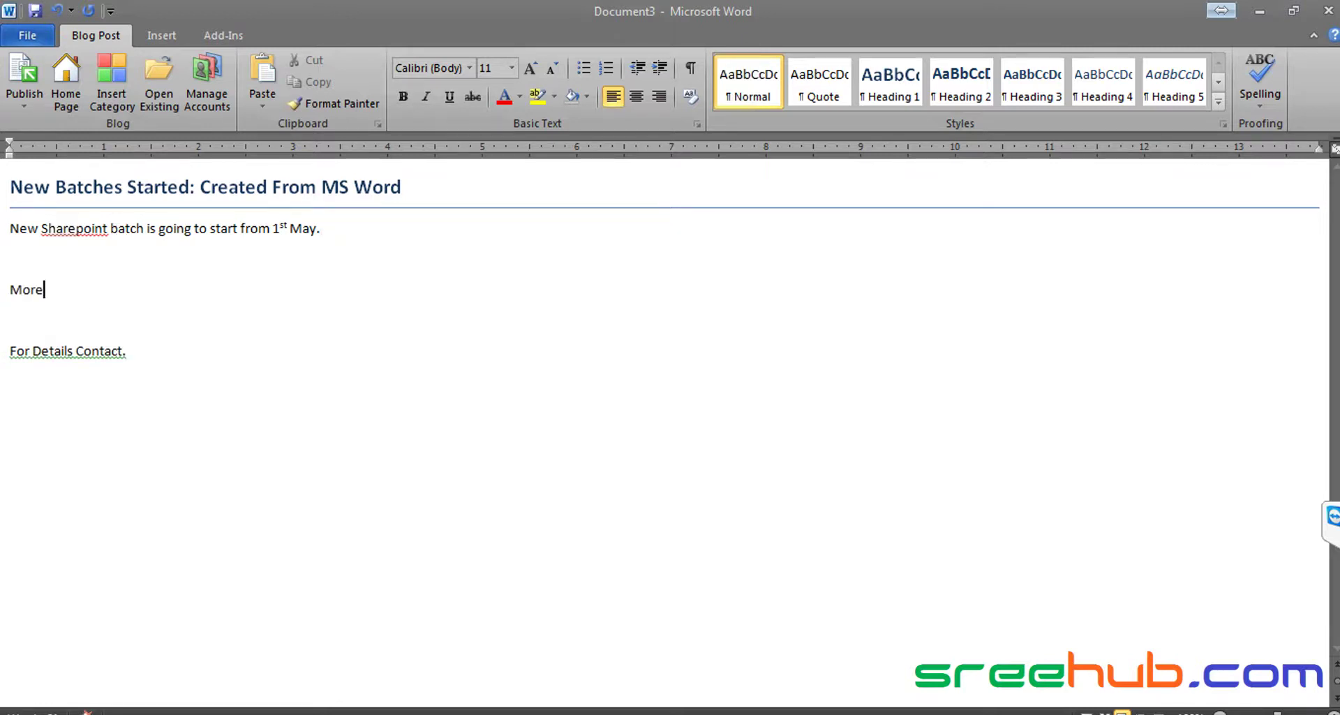
pyautogui.hotkey('alt', 'Tab')
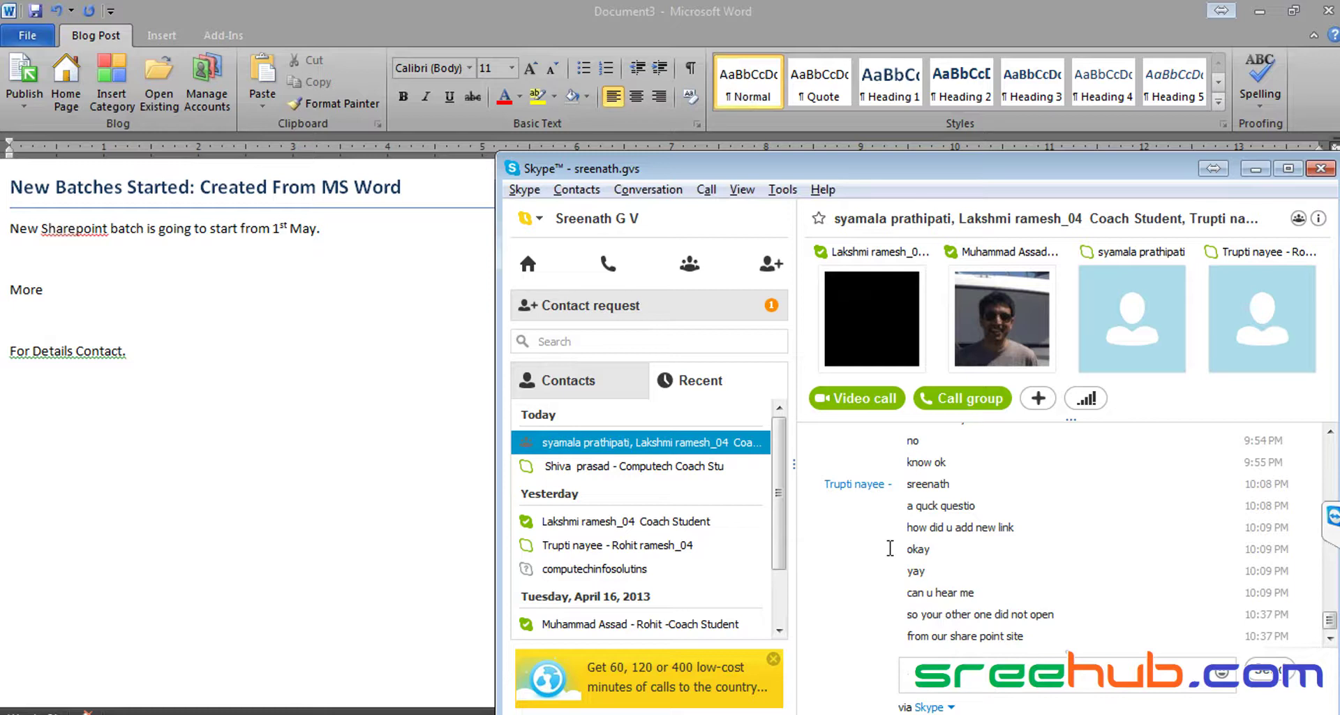
# - Minimise Skype and scroll through the Start menu's All Programs list
pyautogui.click(1252, 170)
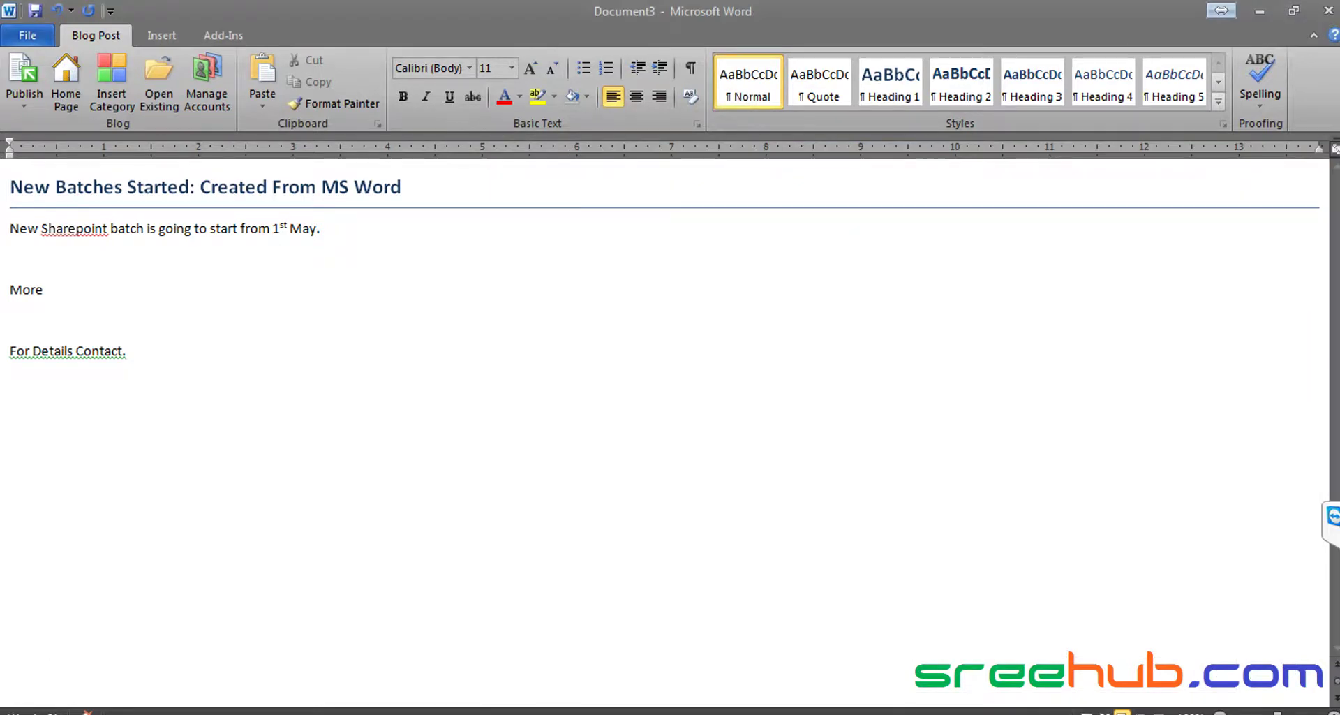
pyautogui.click(28, 713)
pyautogui.click(89, 662)
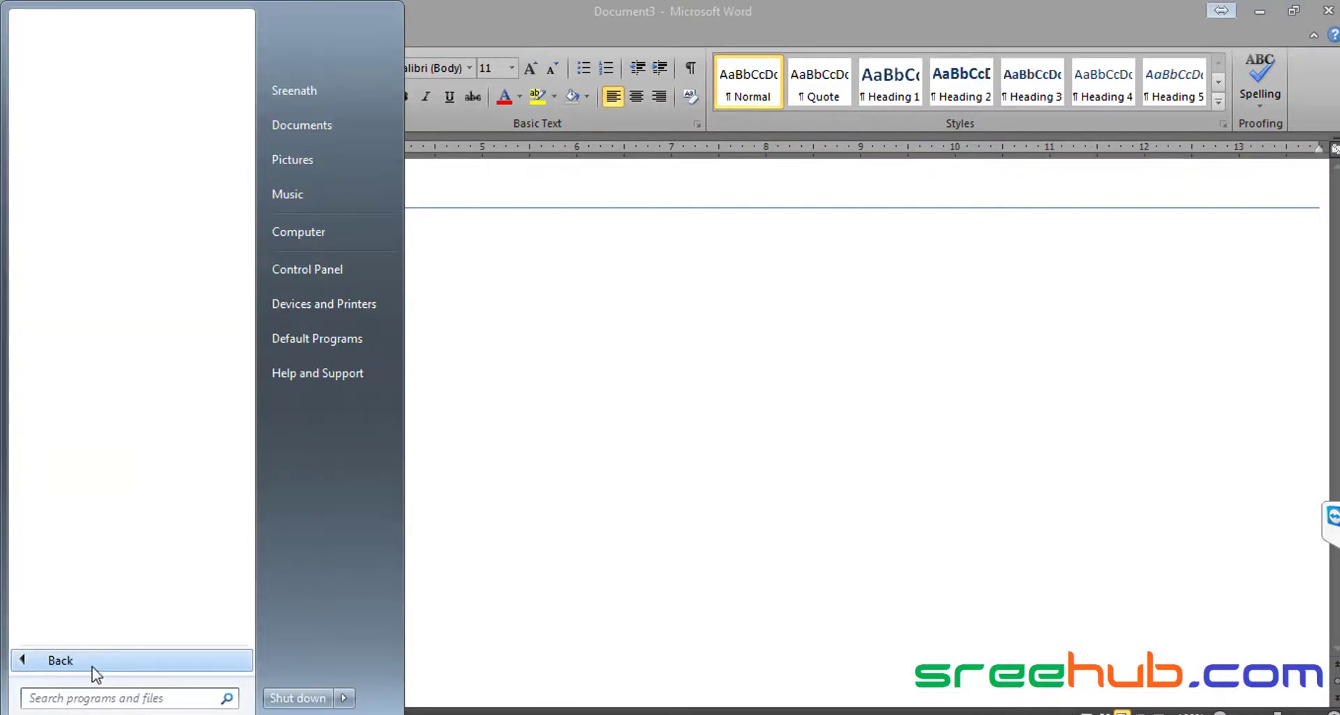
pyautogui.scroll(-12, 109, 496)
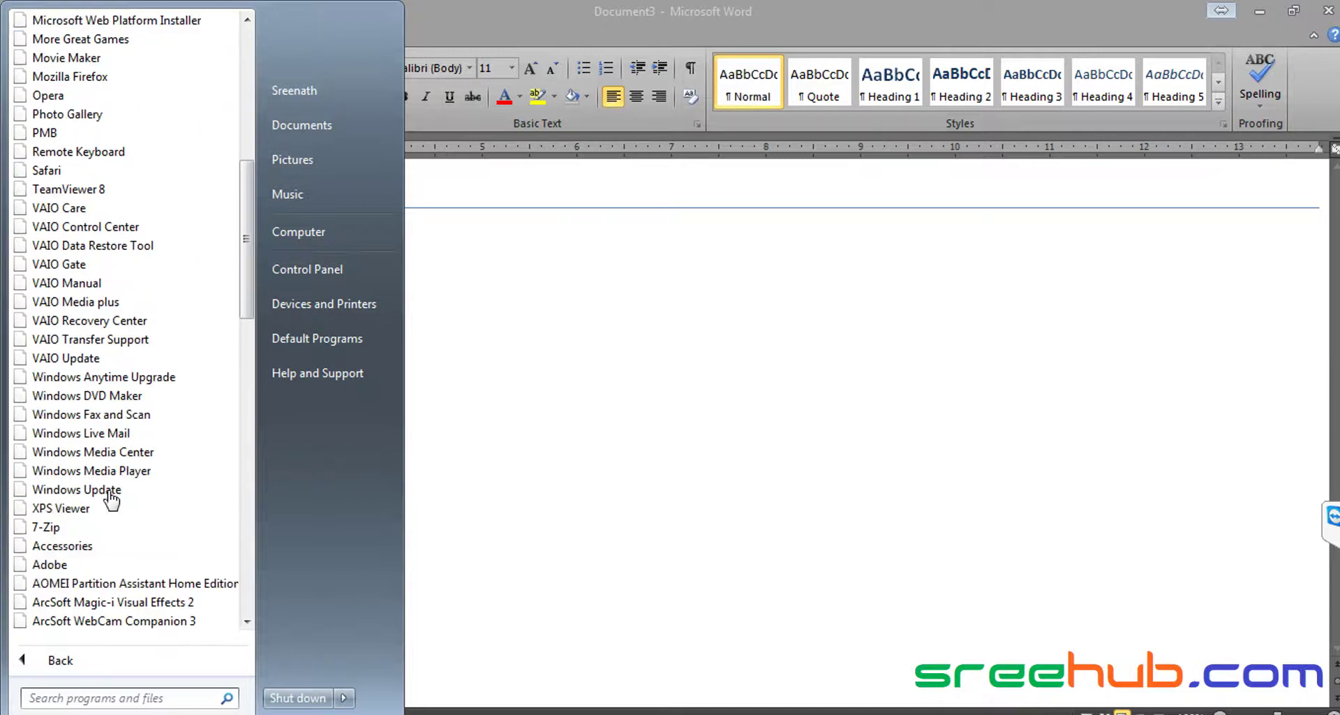
pyautogui.scroll(-8, 109, 497)
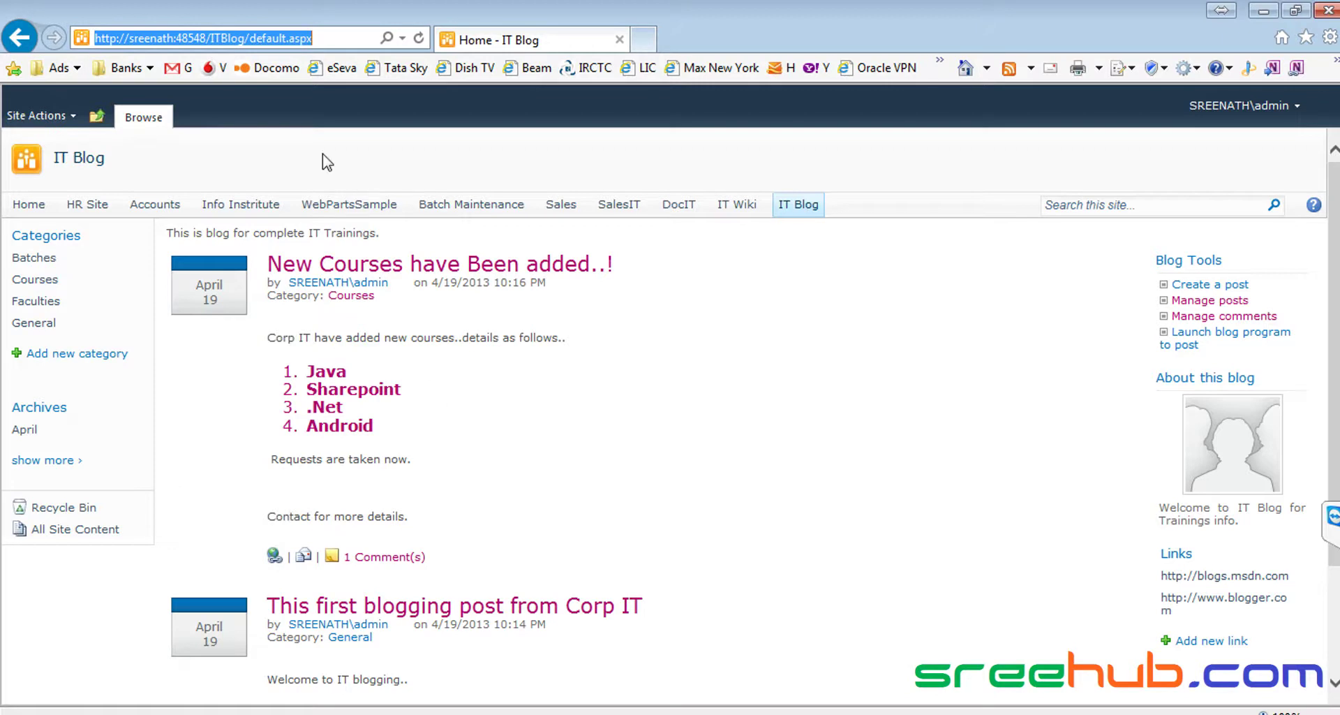
# - Reload the IT Blog home page, check its site address, and return to the Word draft
pyautogui.click(207, 37)
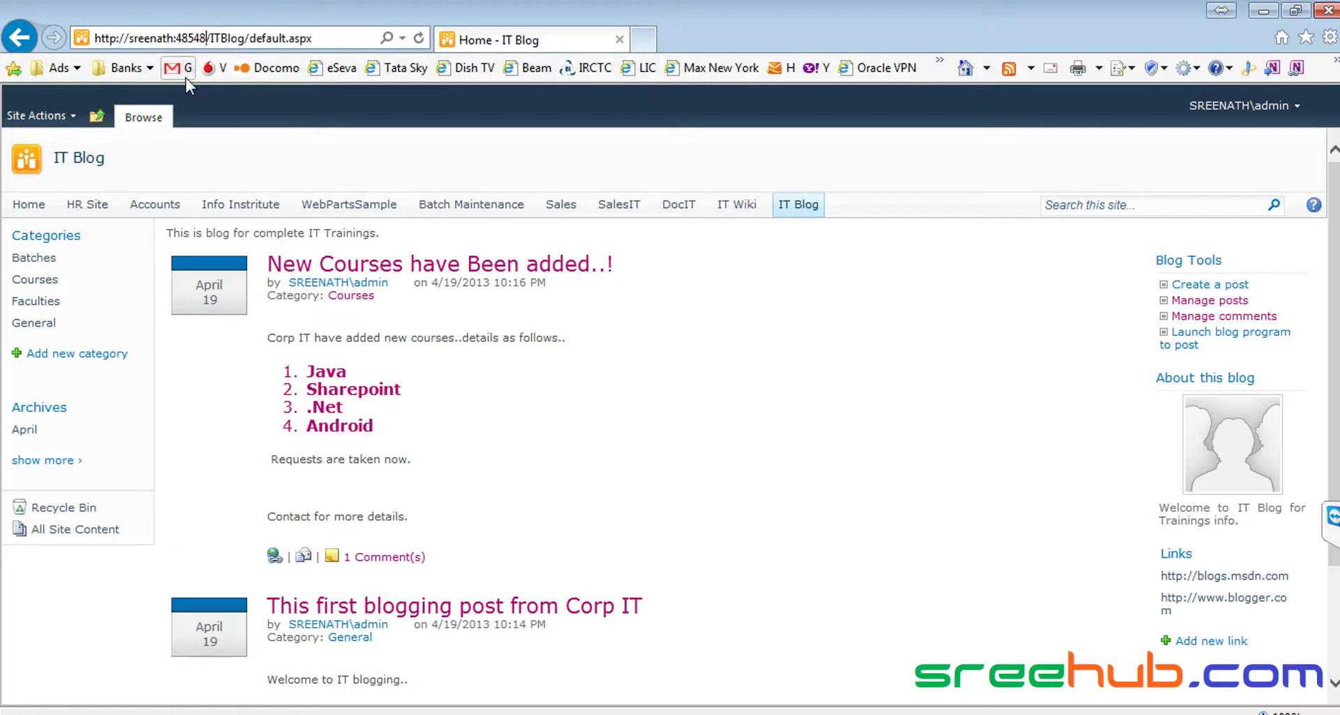
pyautogui.click(79, 158)
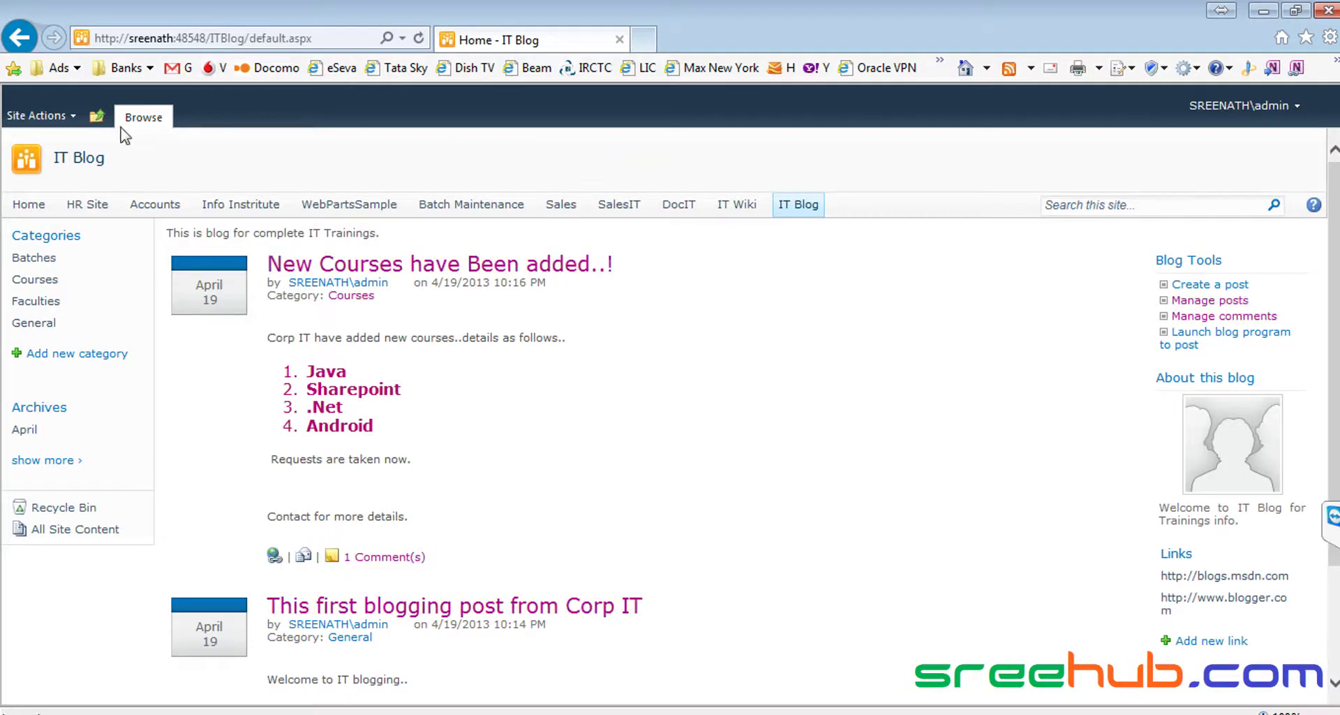
pyautogui.click(207, 42)
pyautogui.click(221, 40)
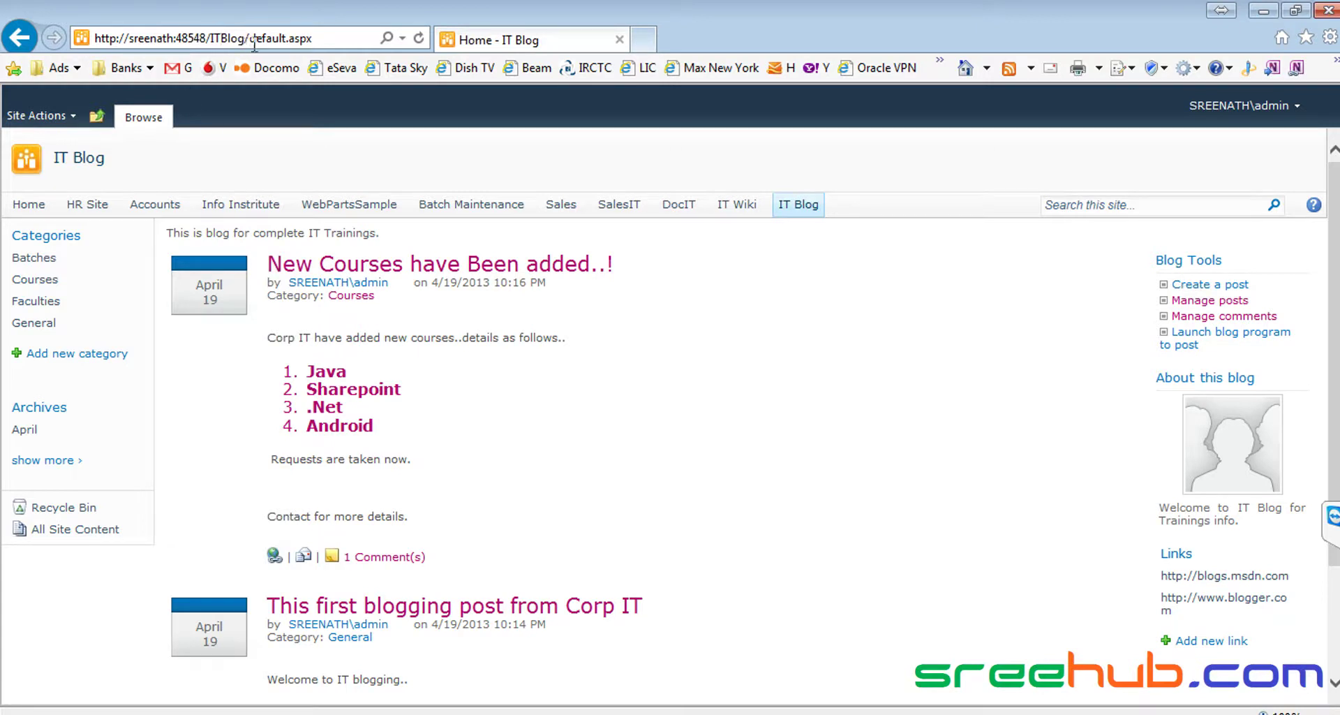
pyautogui.click(719, 712)
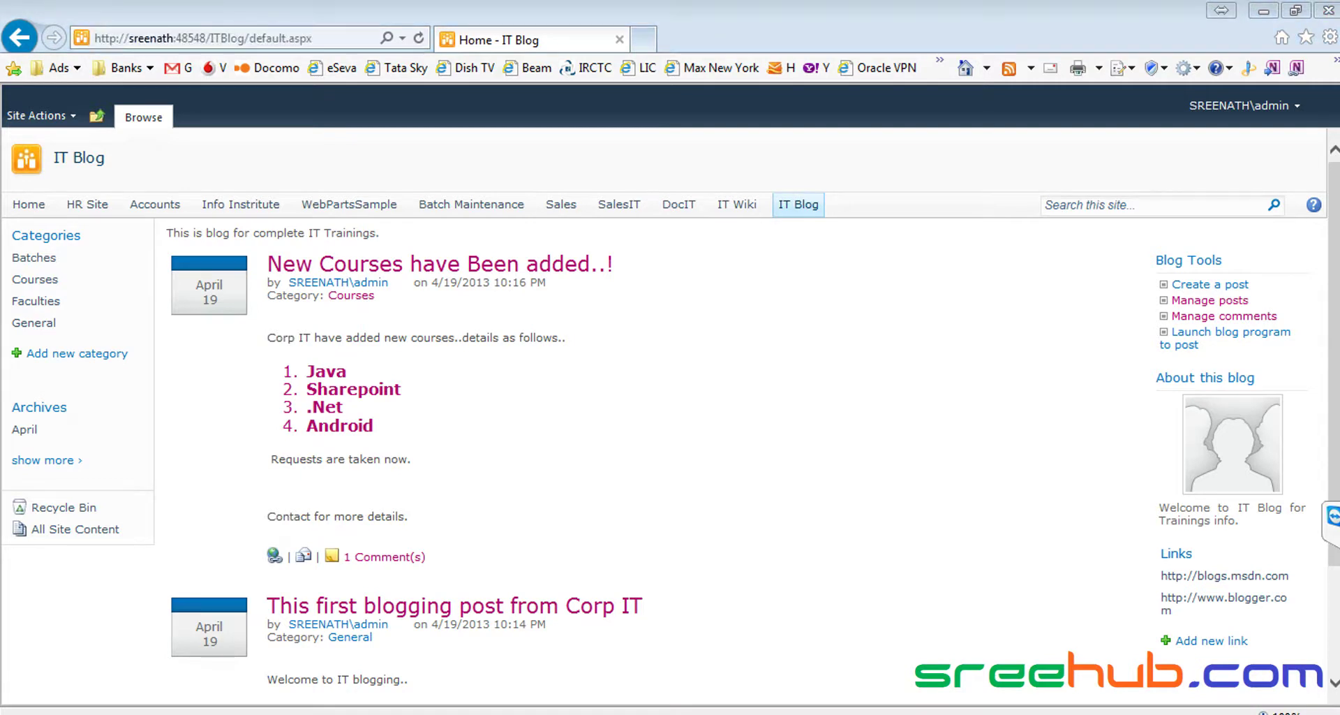
pyautogui.click(728, 713)
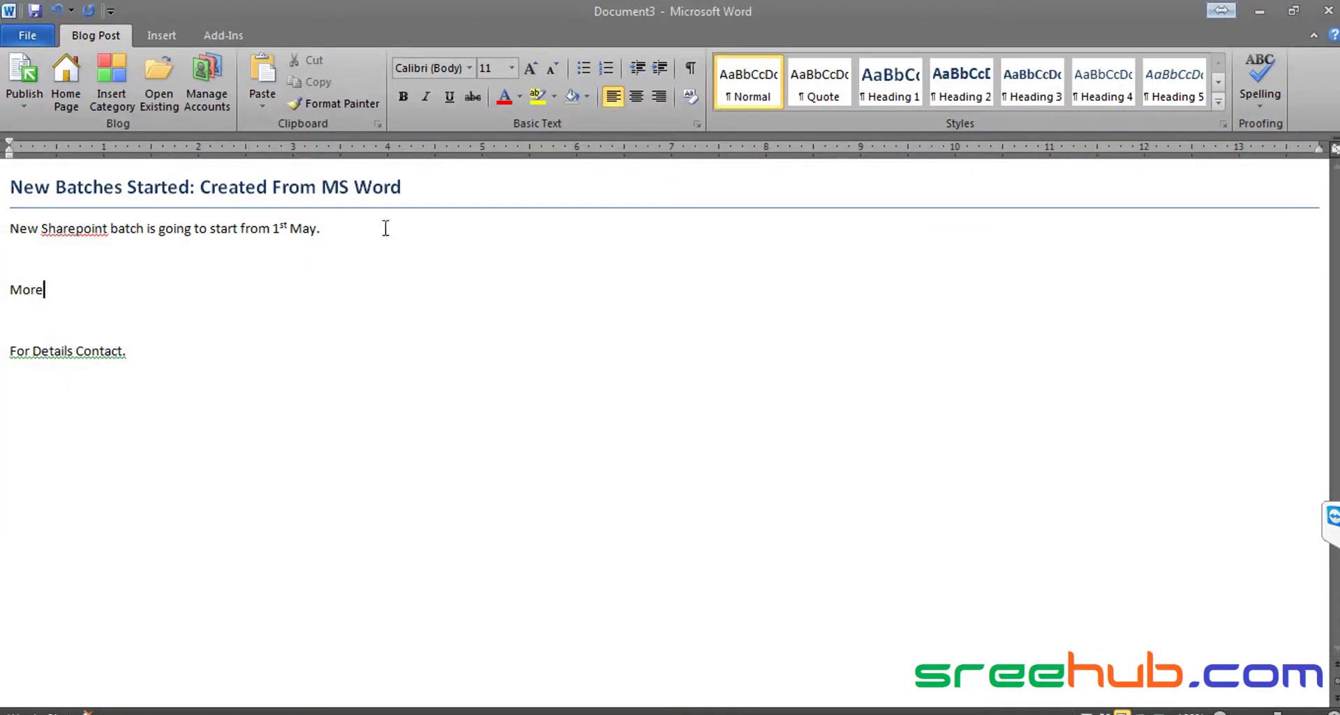
pyautogui.click(205, 102)
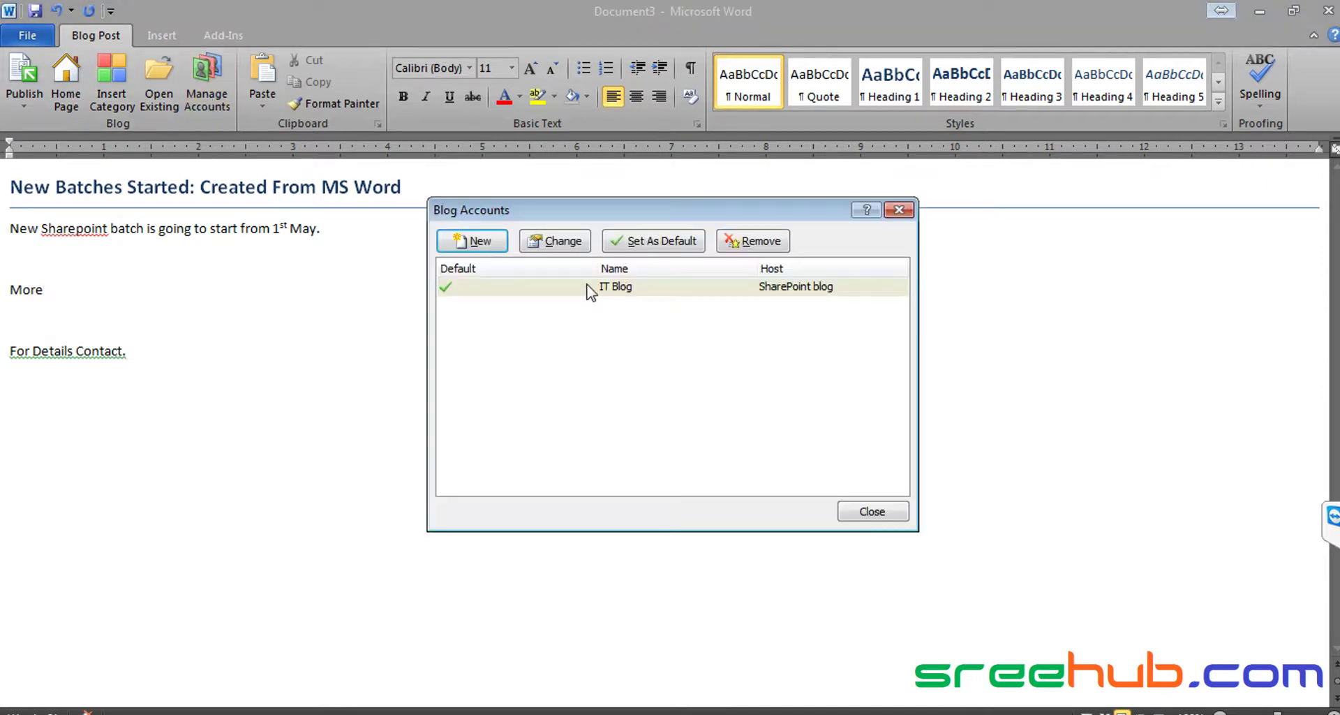
pyautogui.click(655, 286)
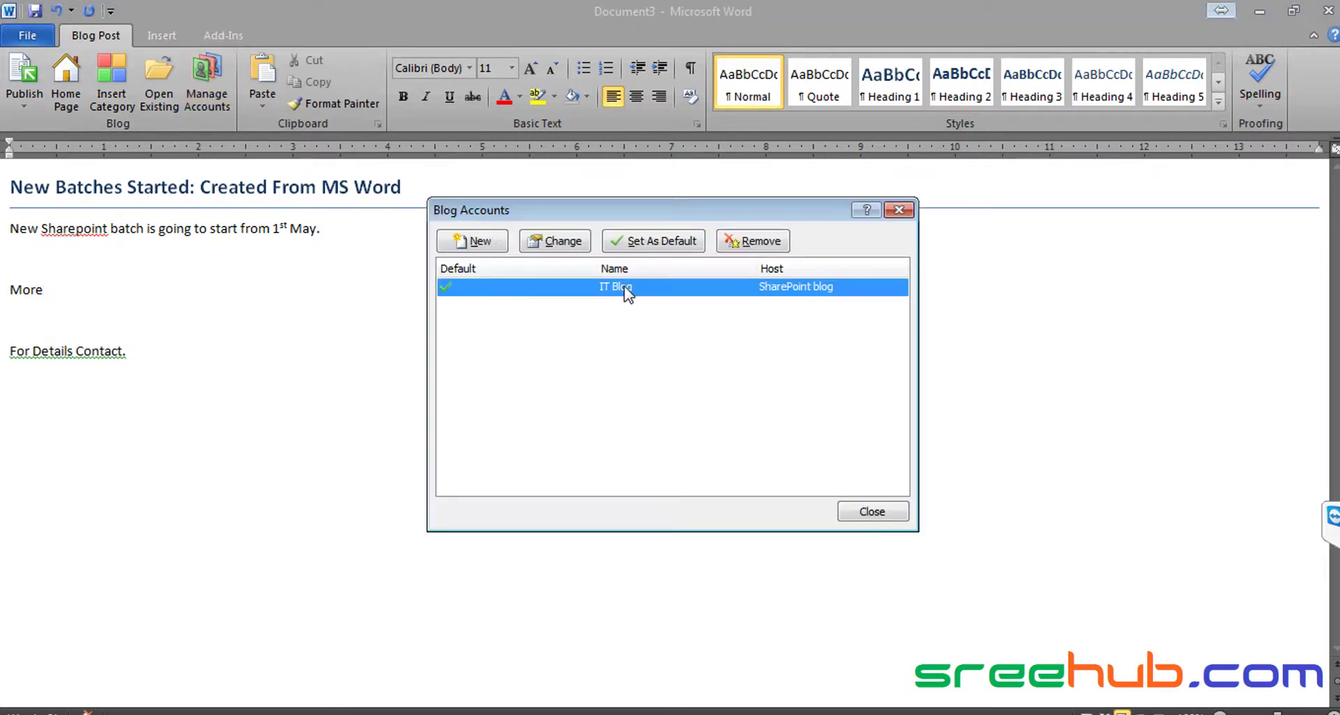
pyautogui.click(562, 243)
pyautogui.moveTo(703, 375); pyautogui.dragTo(542, 375)
pyautogui.moveTo(692, 381); pyautogui.dragTo(547, 376)
pyautogui.click(804, 429)
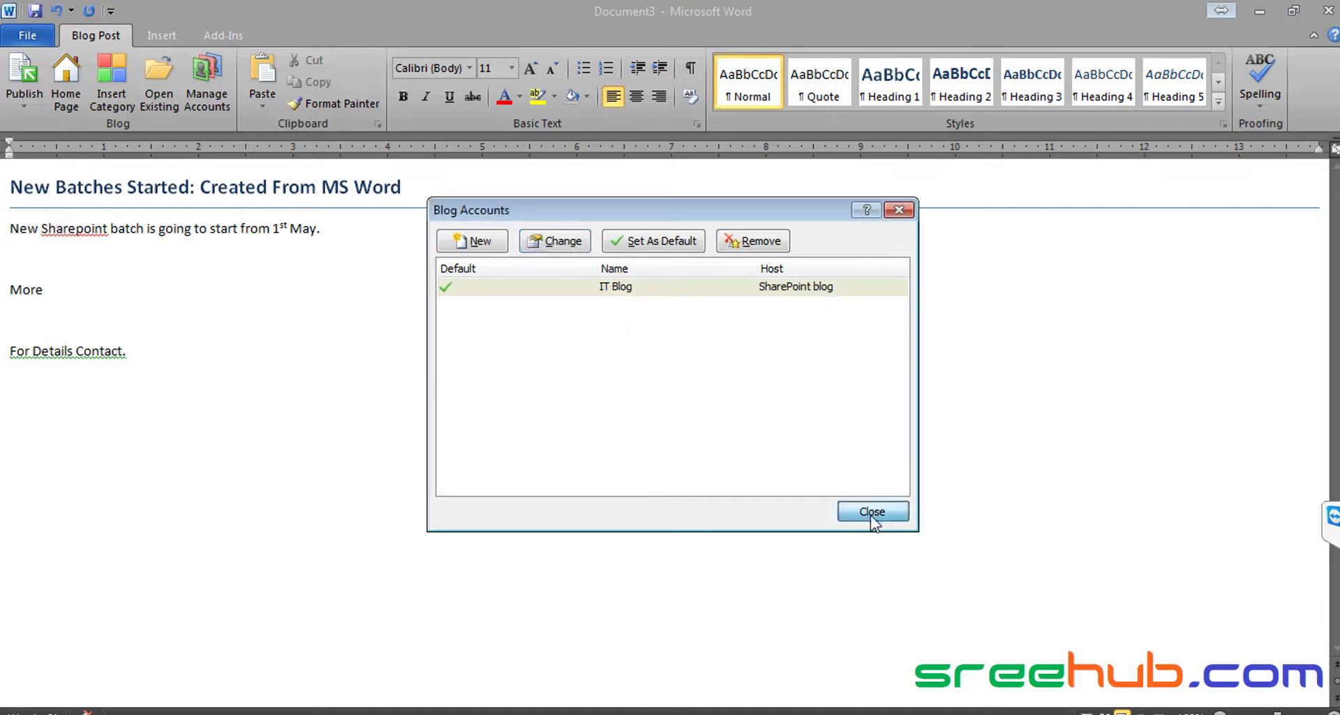
pyautogui.click(868, 511)
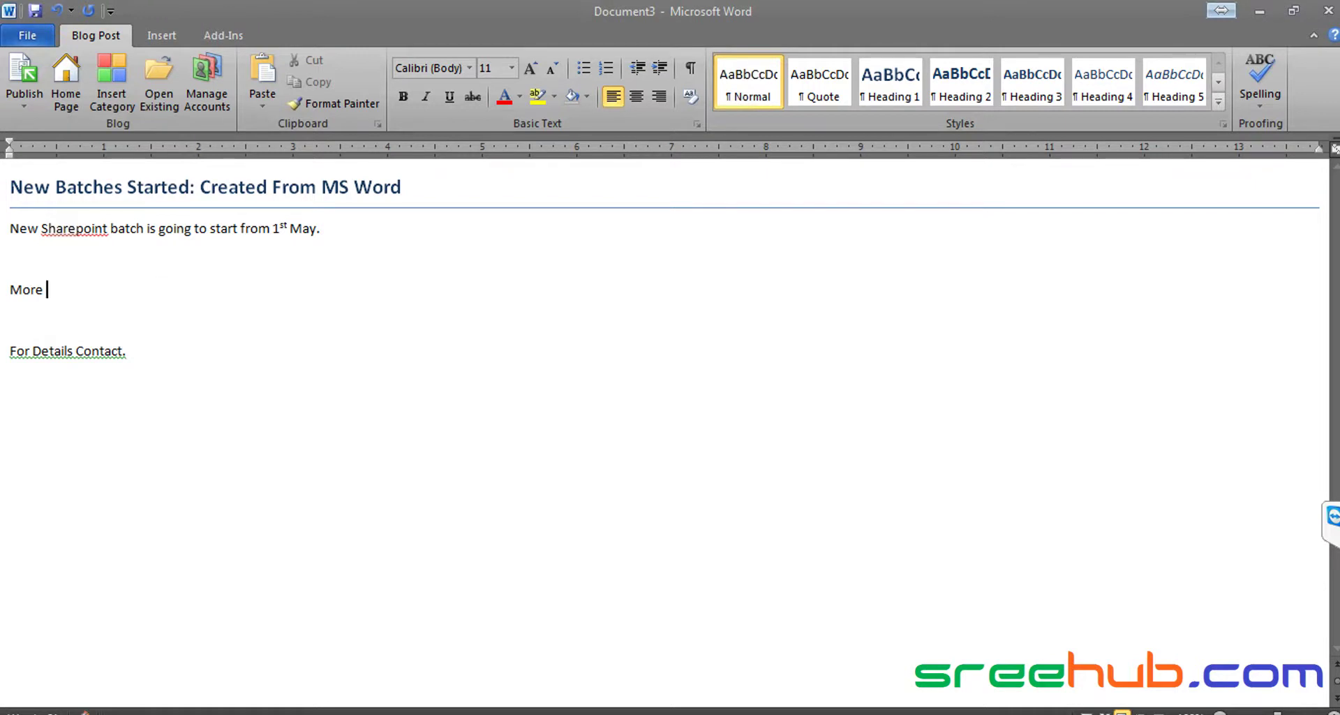
# - Finish 'More courses :' and add a numbered list of Java and .Net beneath it
pyautogui.write('rses :')
pyautogui.press('Return')
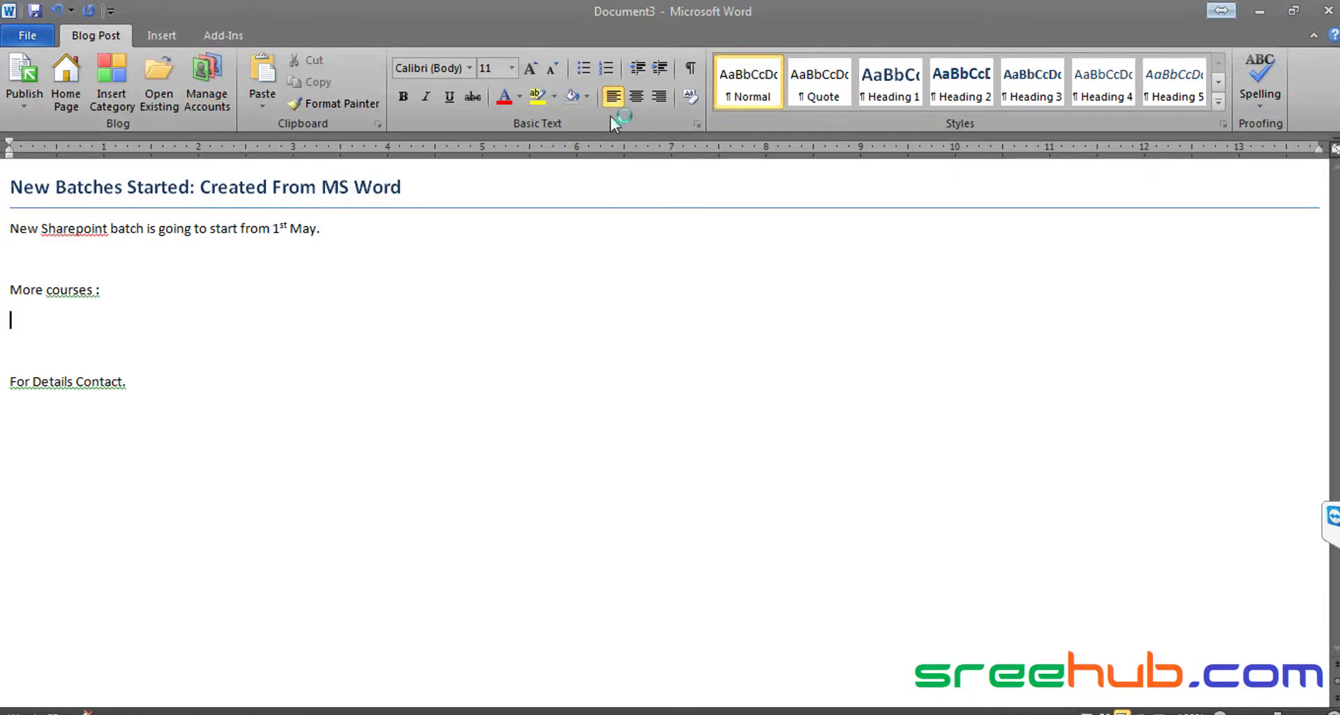
pyautogui.click(604, 70)
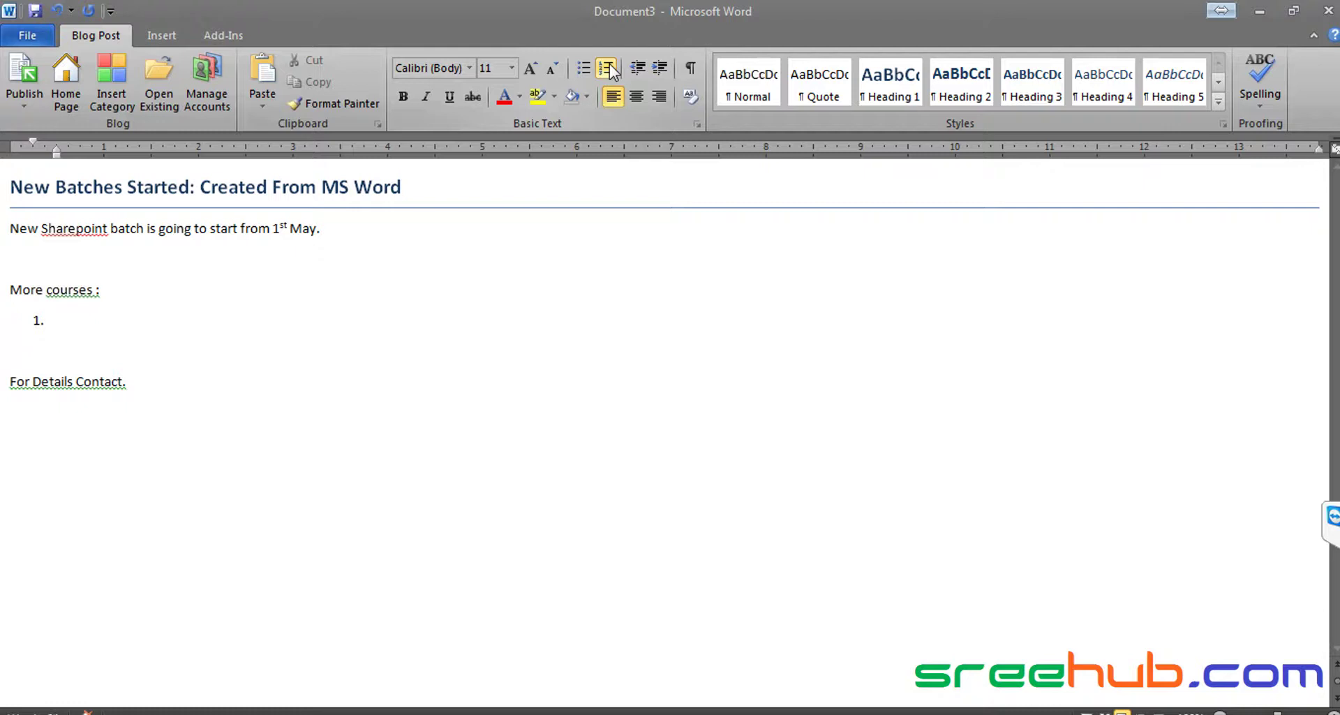
pyautogui.write('Java')
pyautogui.press('Return')
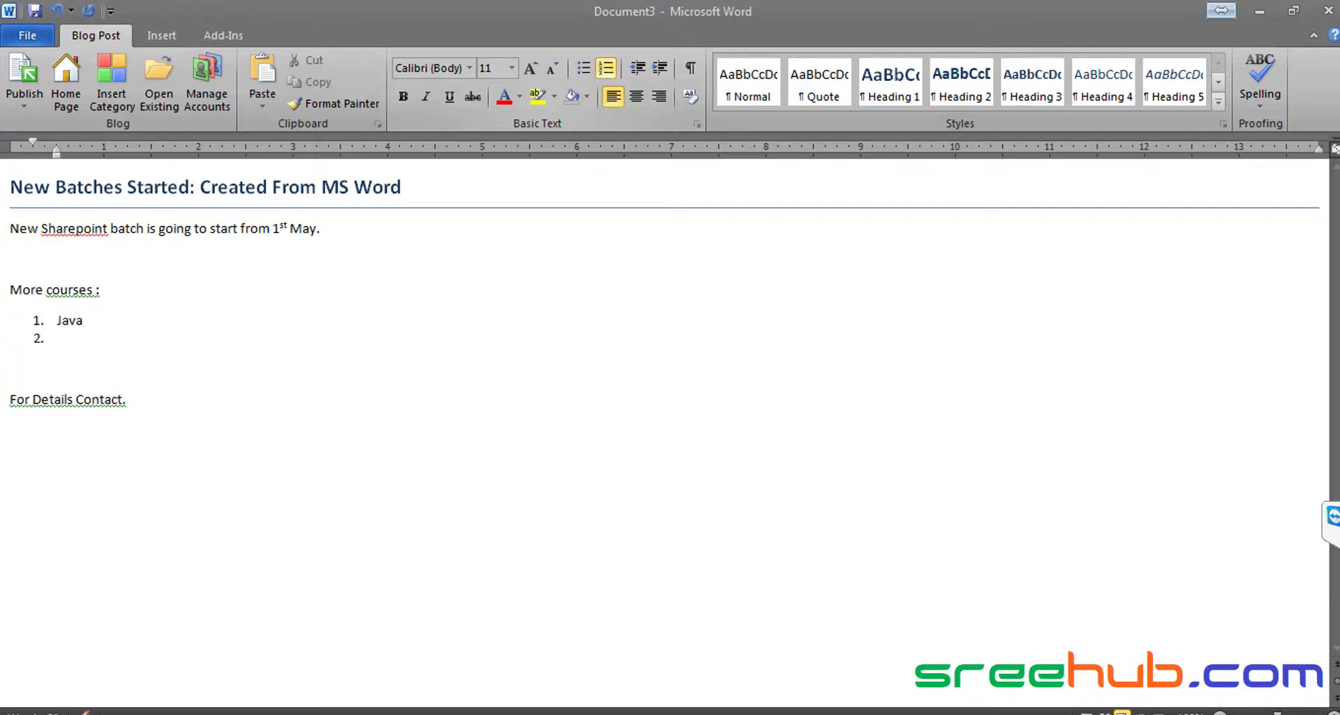
pyautogui.write('.Net')
pyautogui.hotkey('ctrl', 'shift', 'Up')
pyautogui.hotkey('ctrl', 'shift', 'Up')
pyautogui.hotkey('ctrl', 'shift', 'Up')
pyautogui.hotkey('ctrl', 'shift', 'Up')
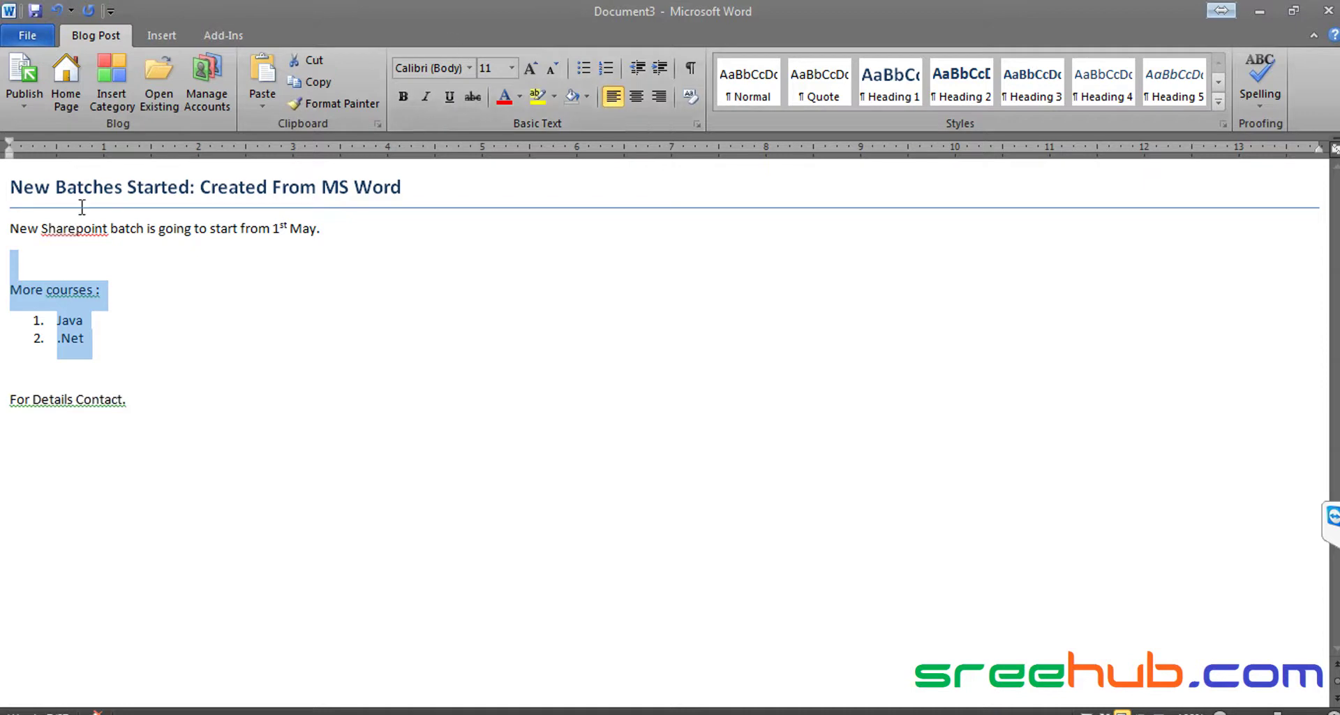
pyautogui.click(77, 229)
pyautogui.rightClick(78, 230)
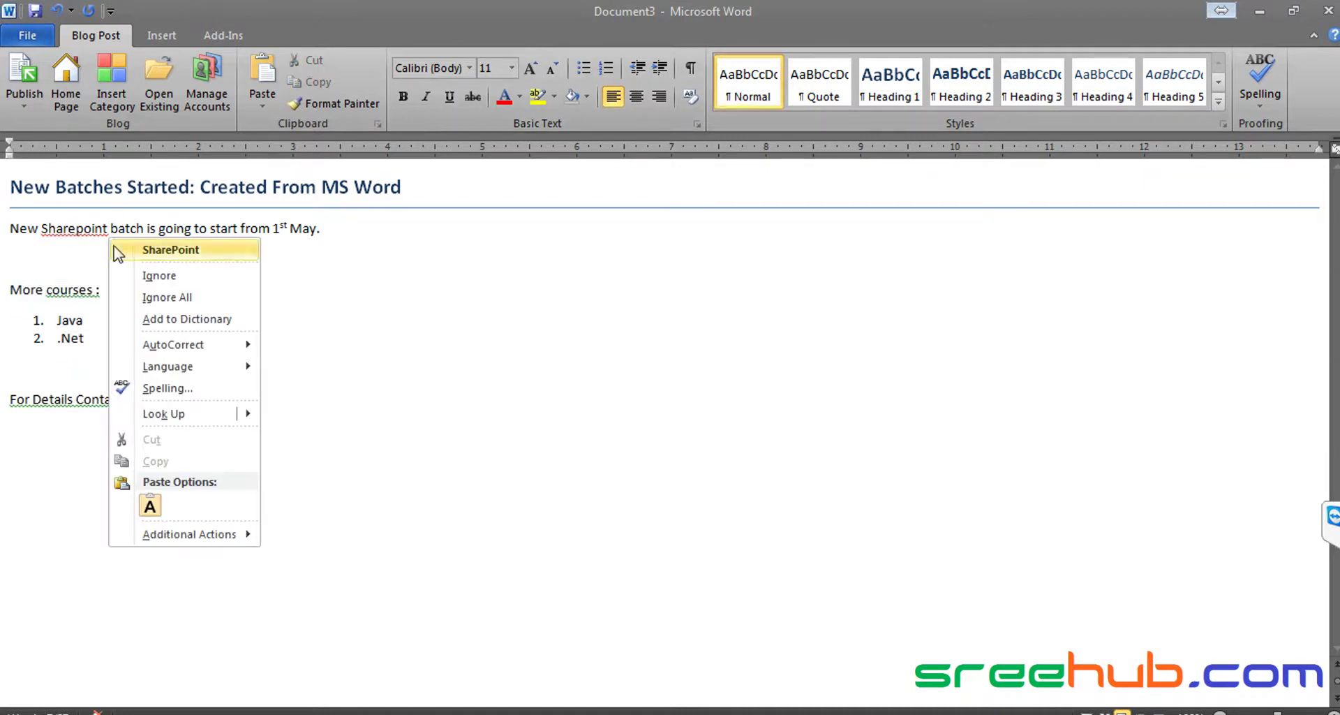
# - Correct Sharepoint to SharePoint and set the intro sentence to red 24 pt Segoe UI Light
pyautogui.click(115, 248)
pyautogui.tripleClick(116, 246)
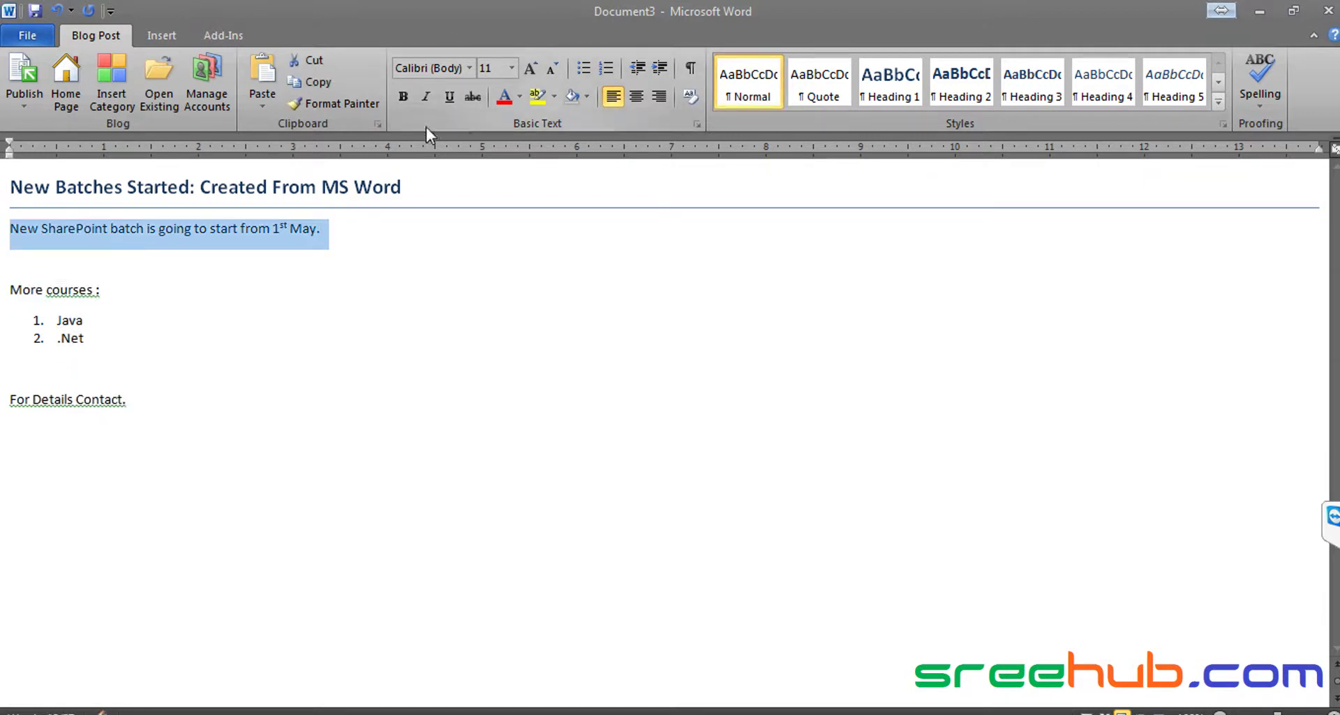
pyautogui.click(519, 98)
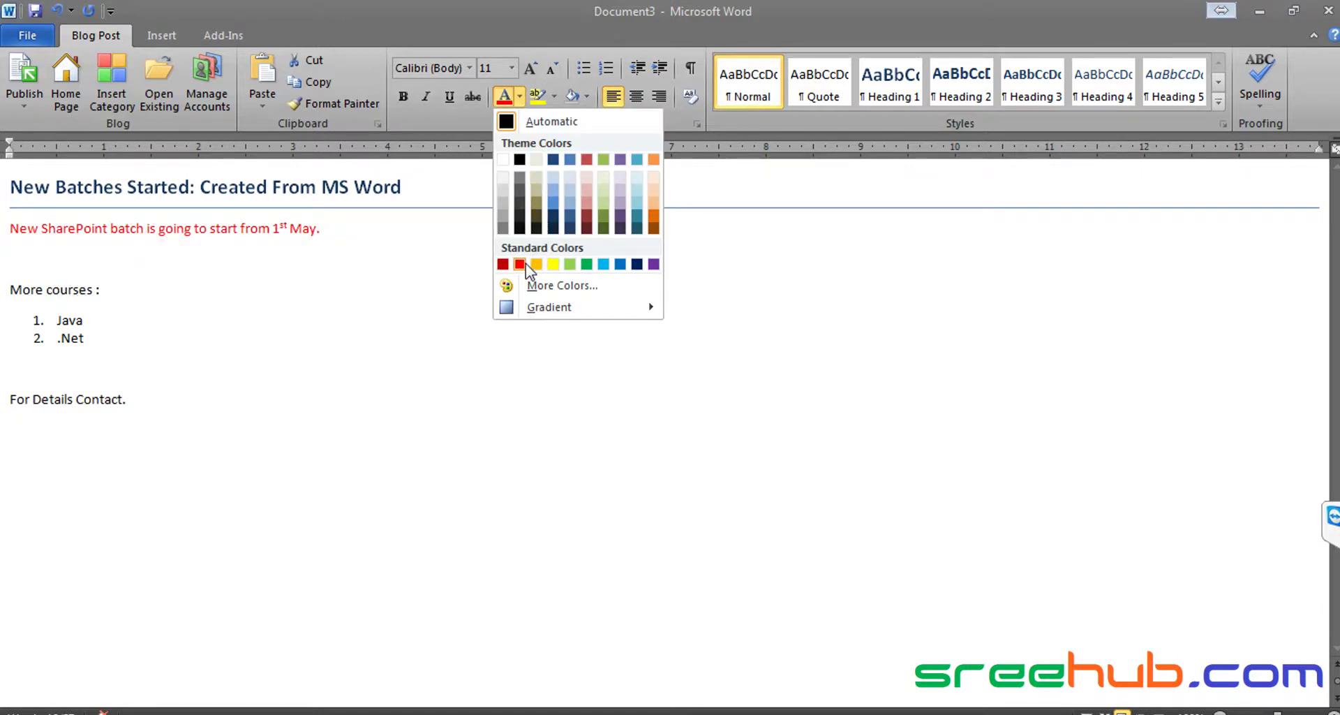
pyautogui.click(502, 264)
pyautogui.click(513, 68)
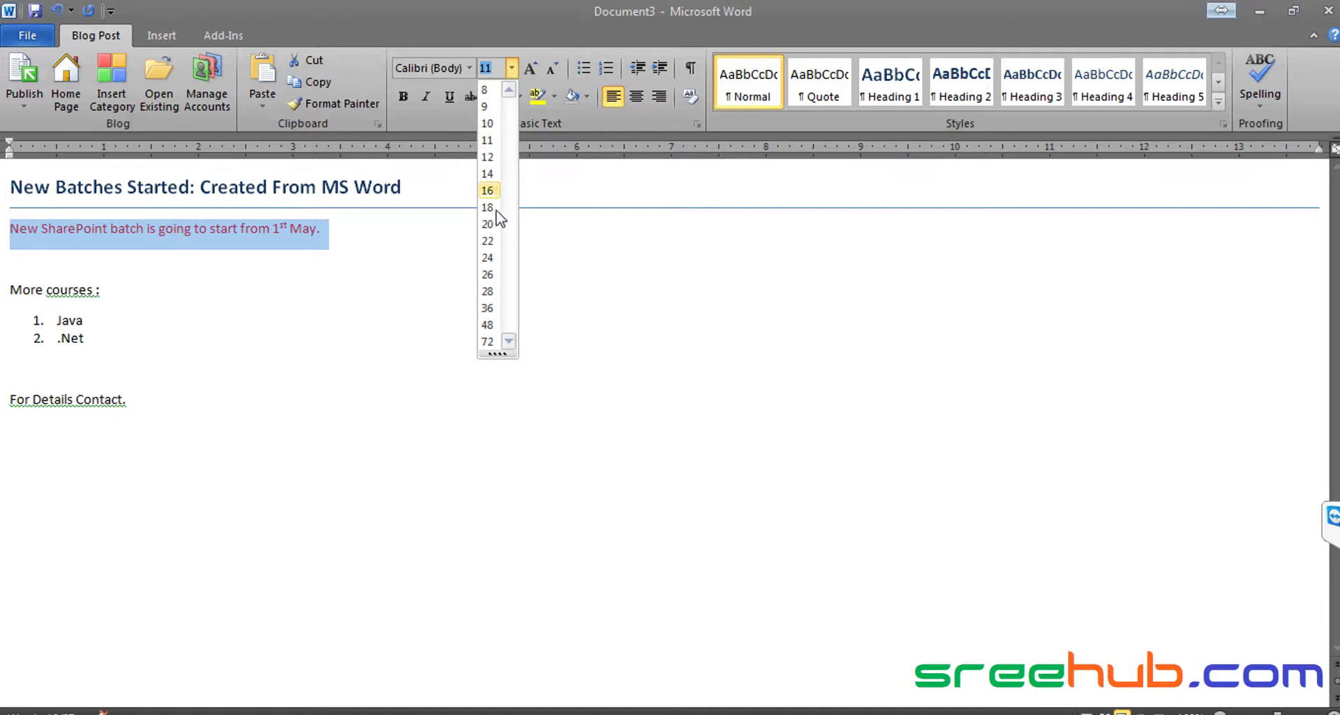
pyautogui.click(488, 258)
pyautogui.click(476, 70)
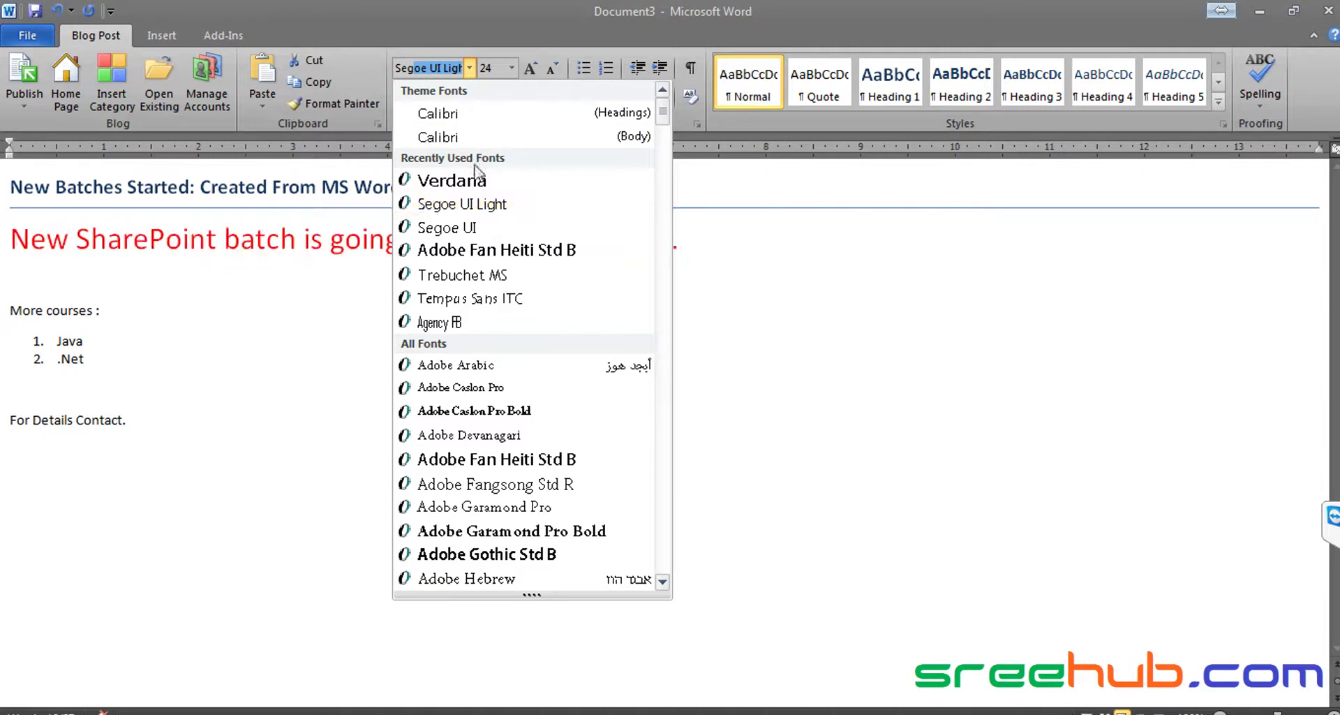
pyautogui.click(474, 204)
pyautogui.click(438, 244)
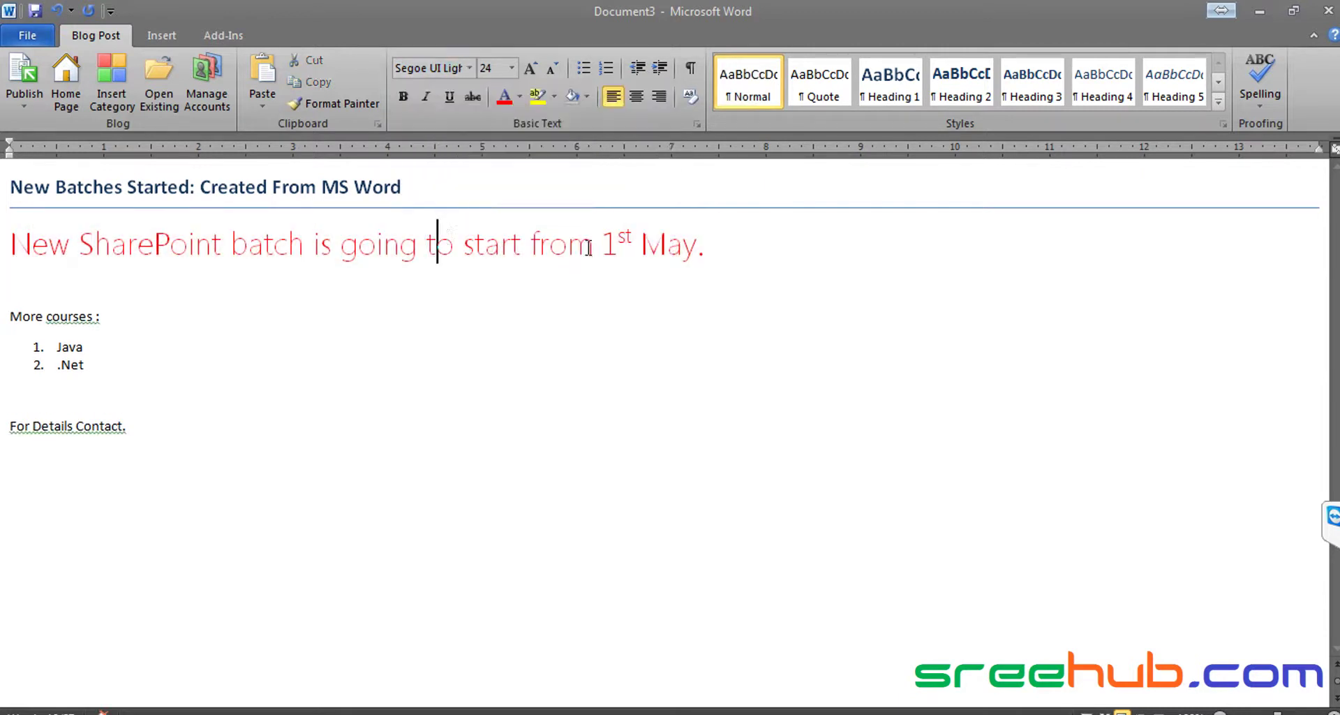
pyautogui.click(244, 288)
pyautogui.moveTo(107, 371); pyautogui.dragTo(38, 320)
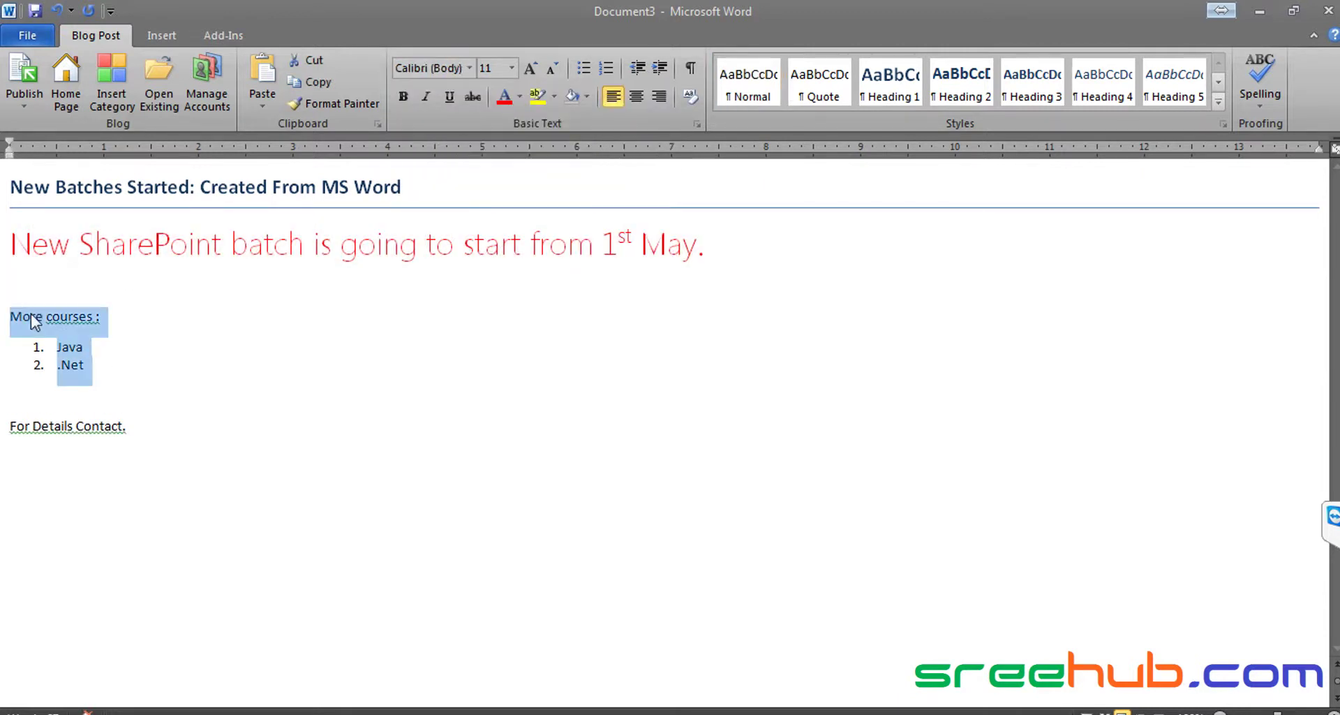
# - Change 'courses :' to 'courses:' and give the heading and Java/.Net list white text on dark-blue highlight
pyautogui.rightClick(93, 321)
pyautogui.click(111, 340)
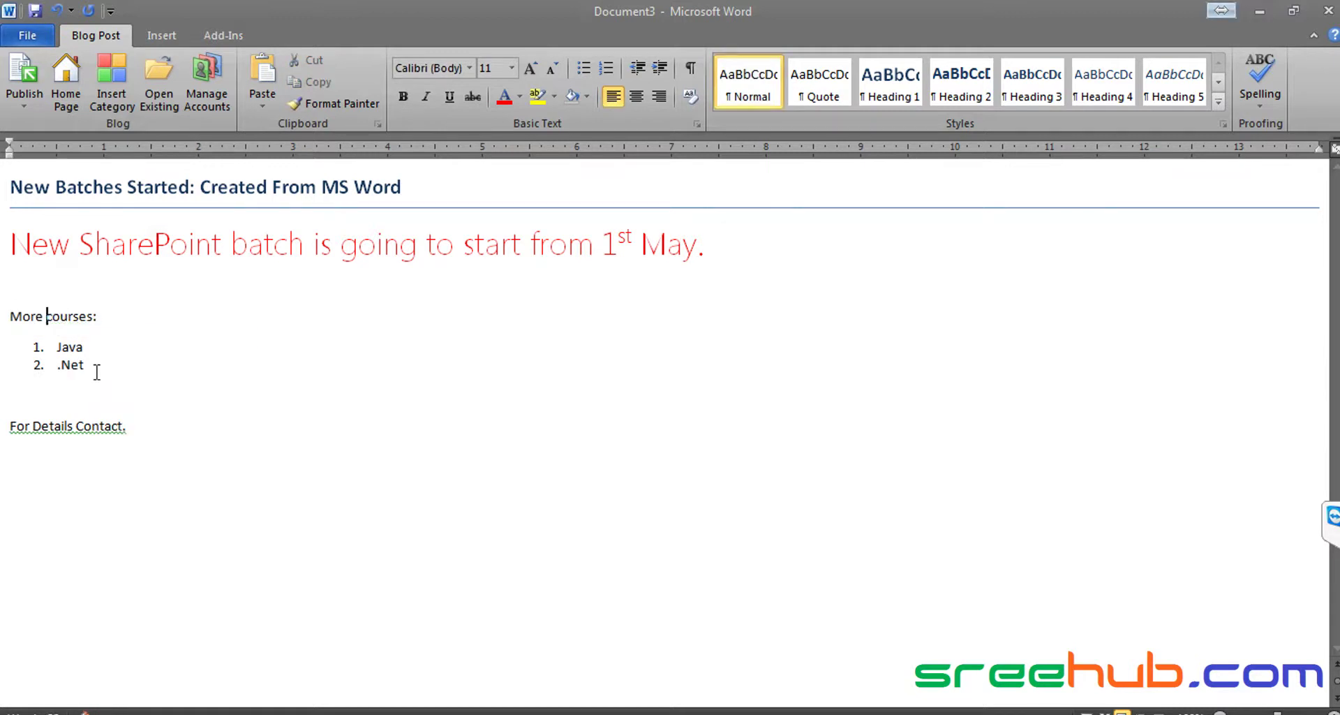
pyautogui.moveTo(91, 364); pyautogui.dragTo(10, 317)
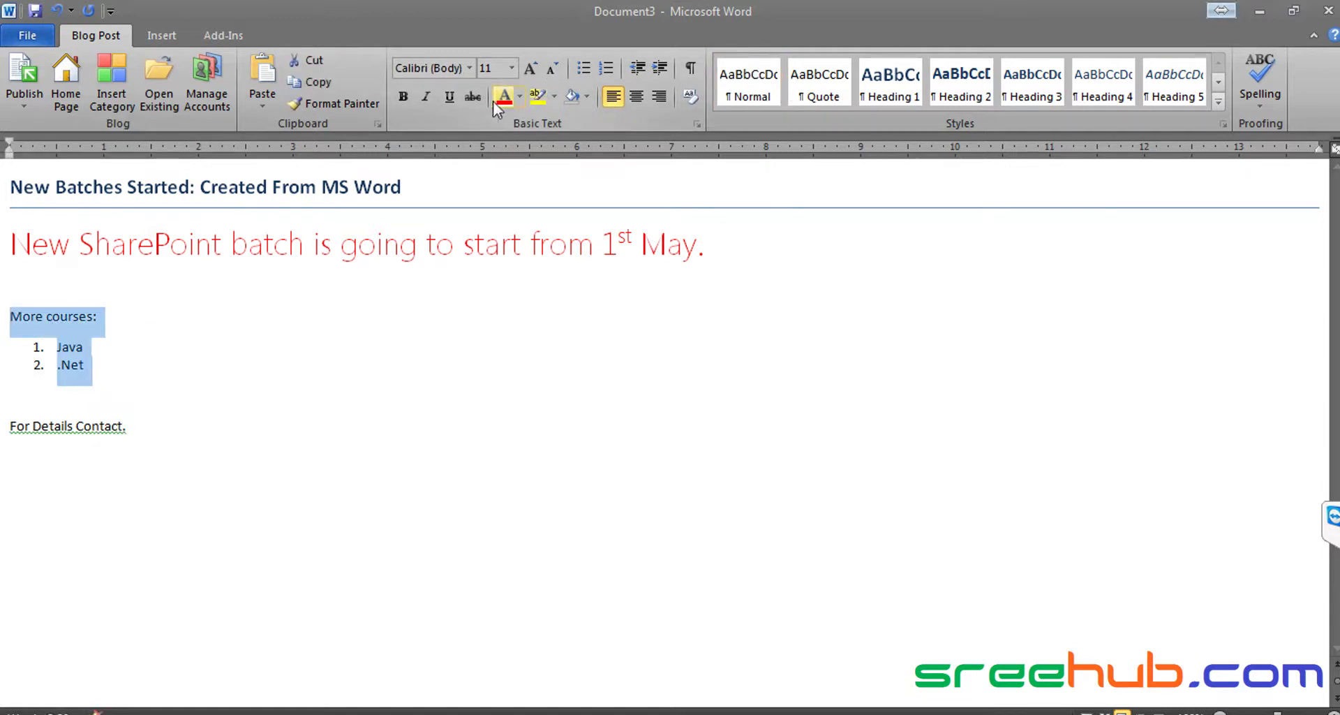
pyautogui.click(555, 97)
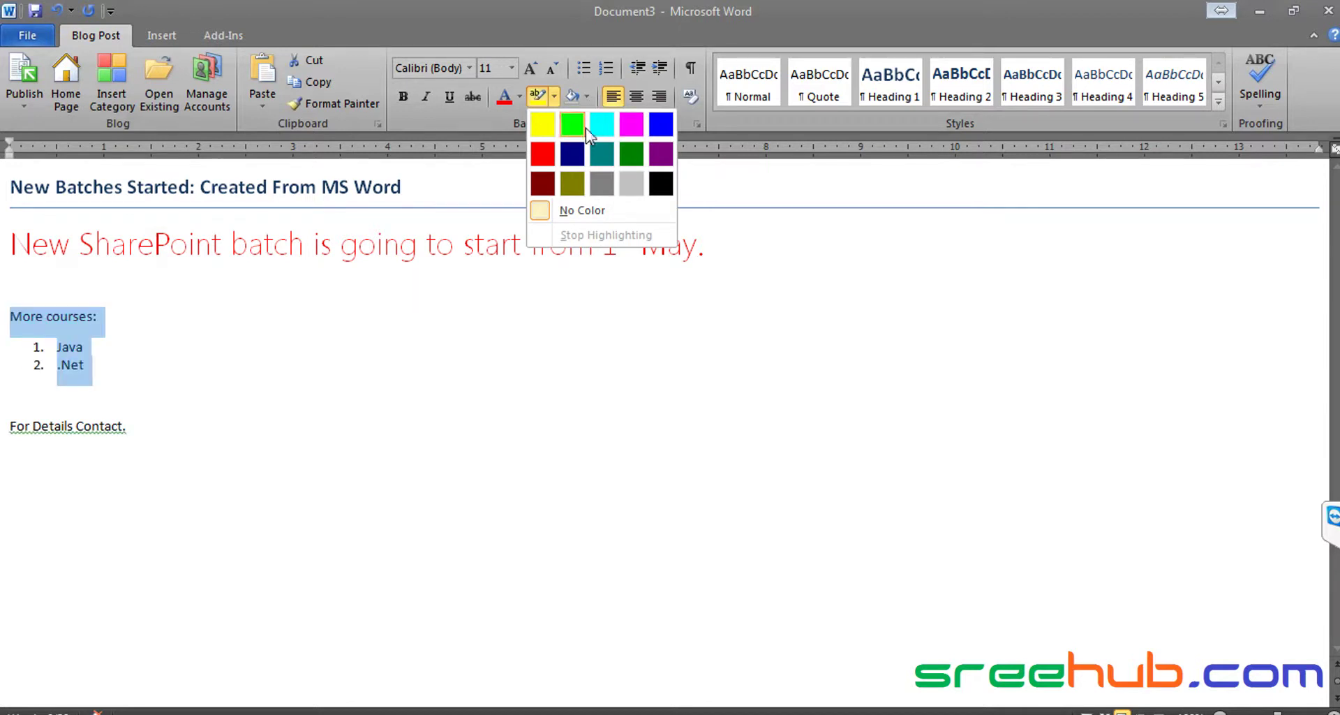
pyautogui.click(571, 153)
pyautogui.click(519, 97)
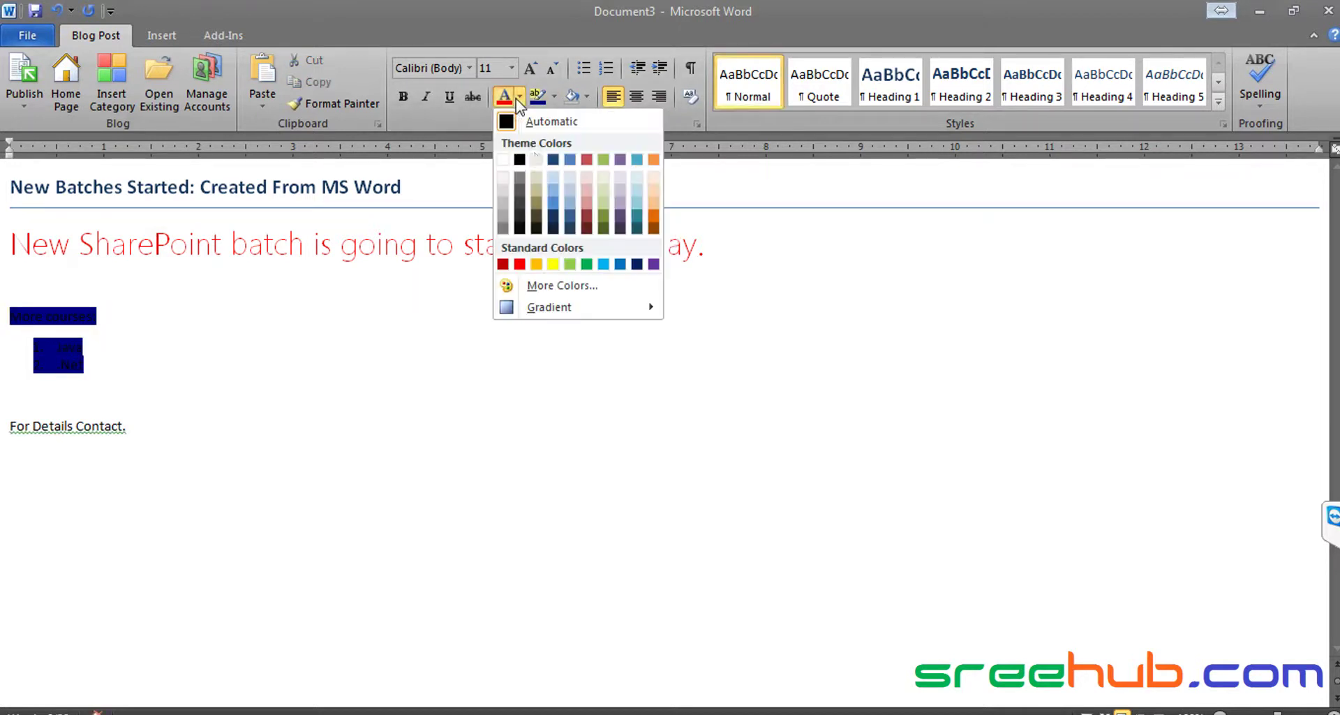
pyautogui.click(504, 161)
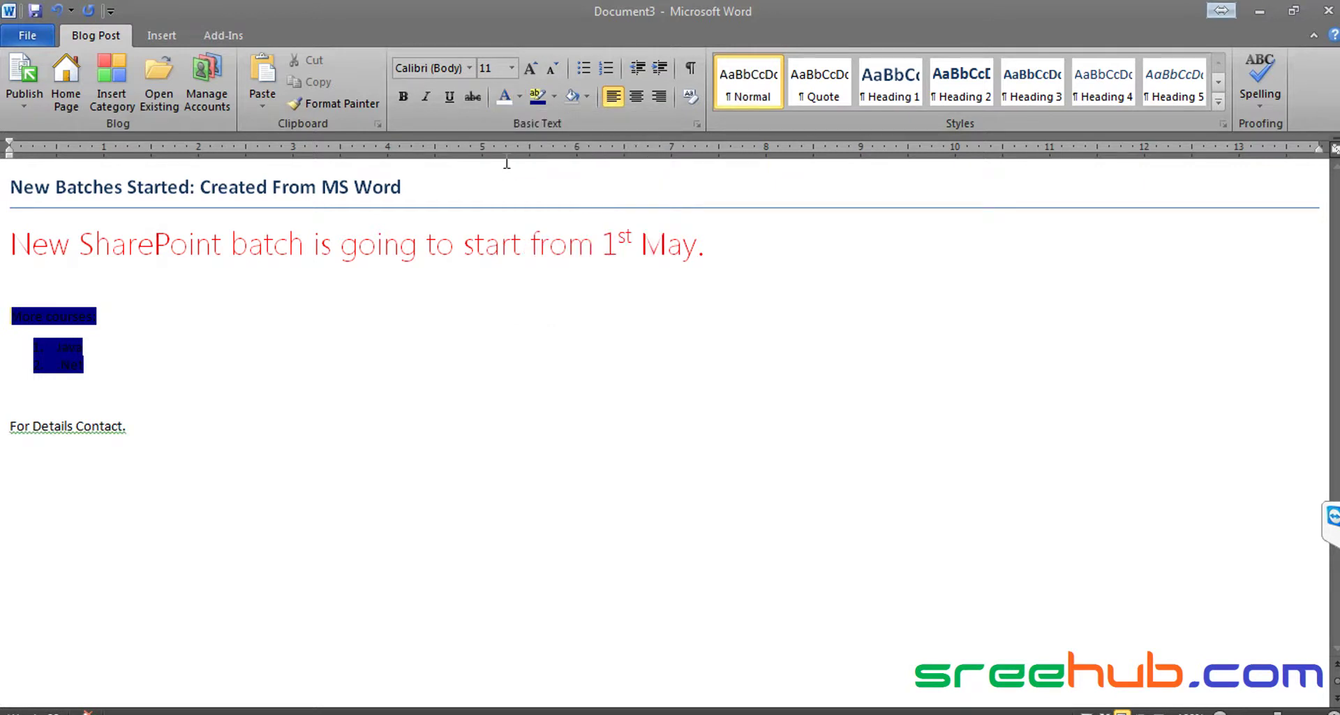
pyautogui.click(96, 357)
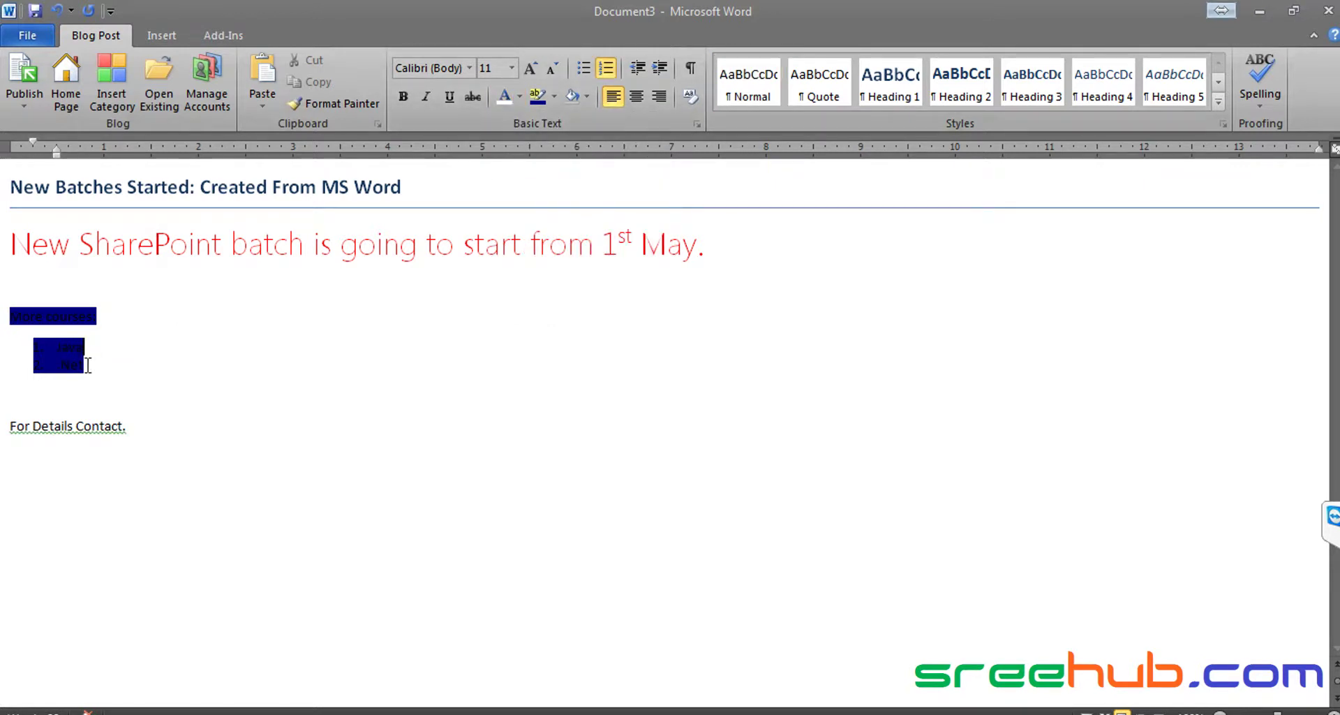
pyautogui.moveTo(96, 370); pyautogui.dragTo(9, 282)
pyautogui.click(504, 96)
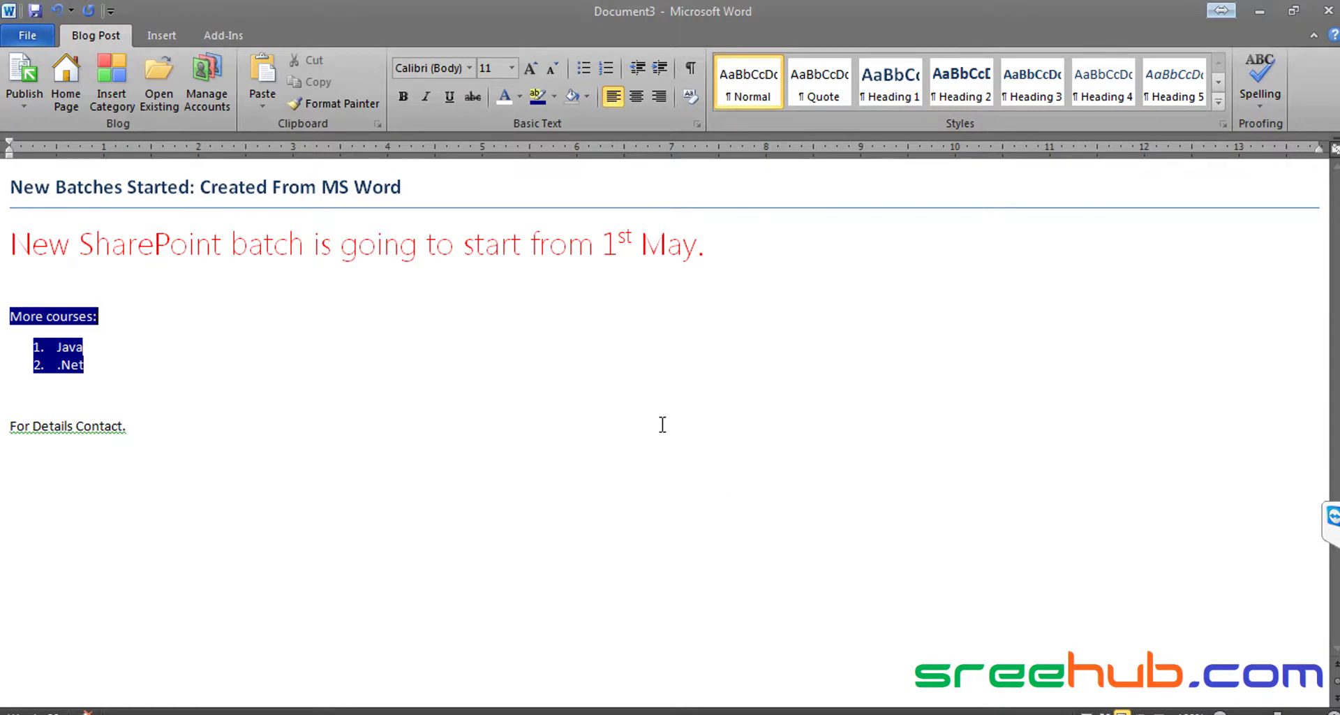
pyautogui.rightClick(1146, 713)
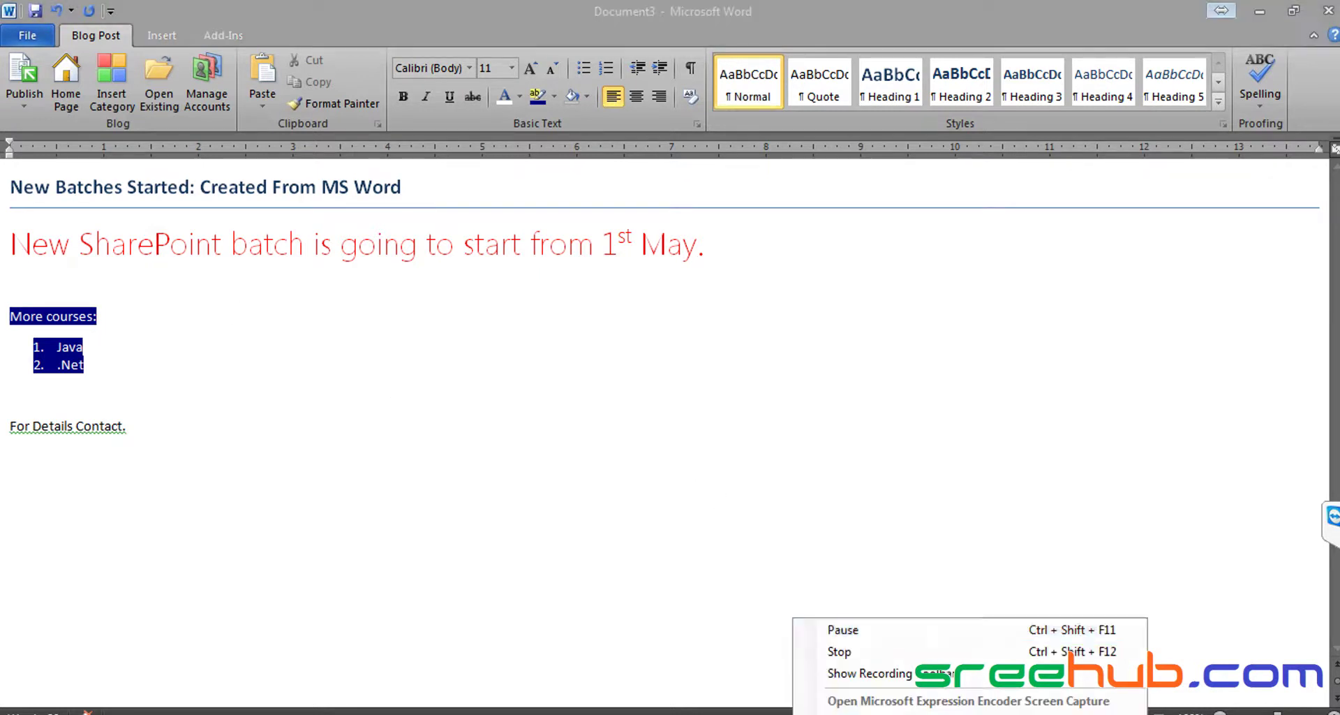